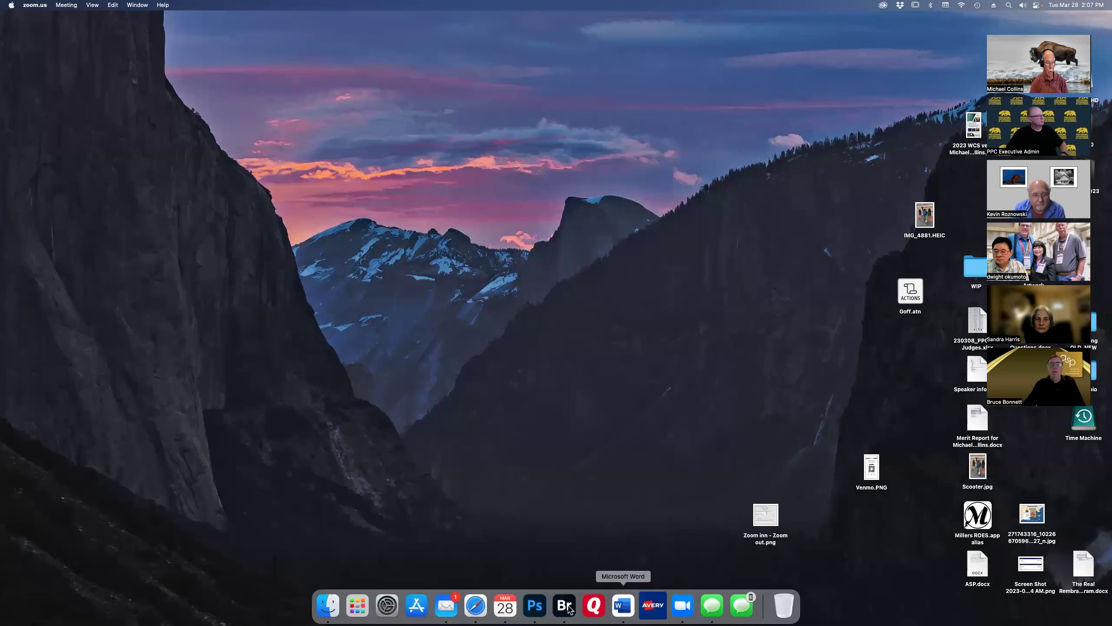
# Load firefly.adobe.com in Safari, then hide the browser to reveal the desktop.
pyautogui.click(476, 606)
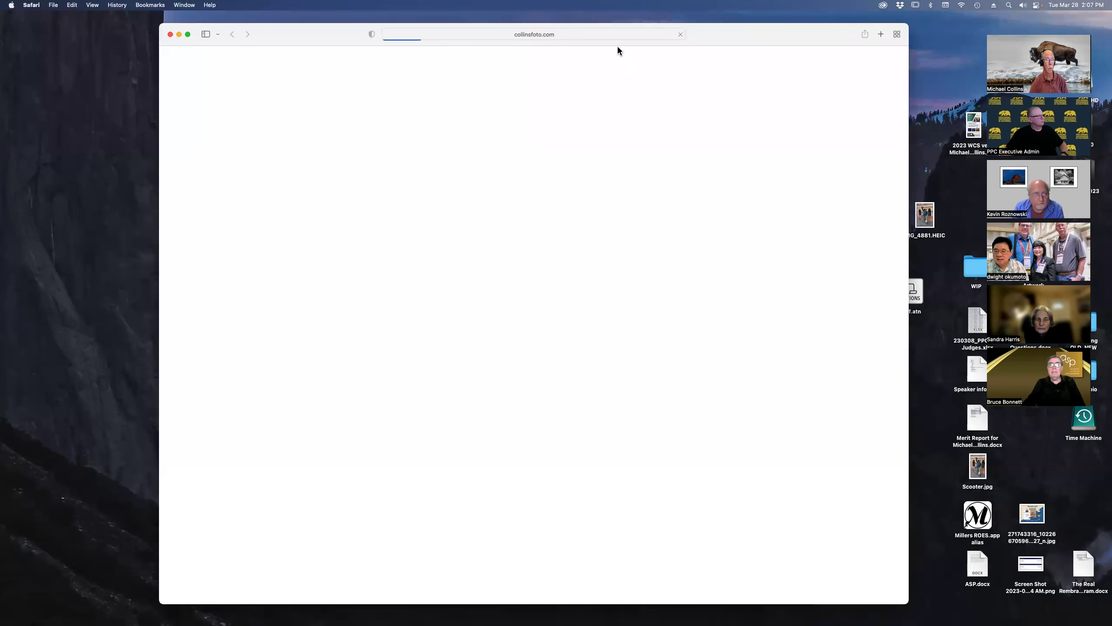
pyautogui.click(617, 37)
pyautogui.write('firefly.adobe.com')
pyautogui.press('Return')
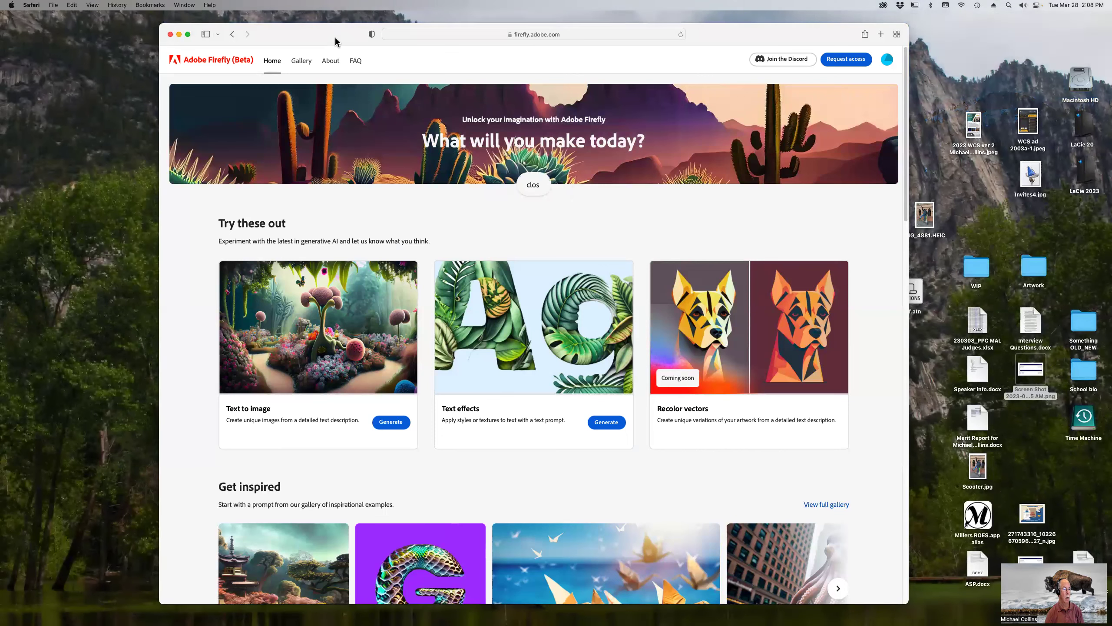
pyautogui.press('super+w')
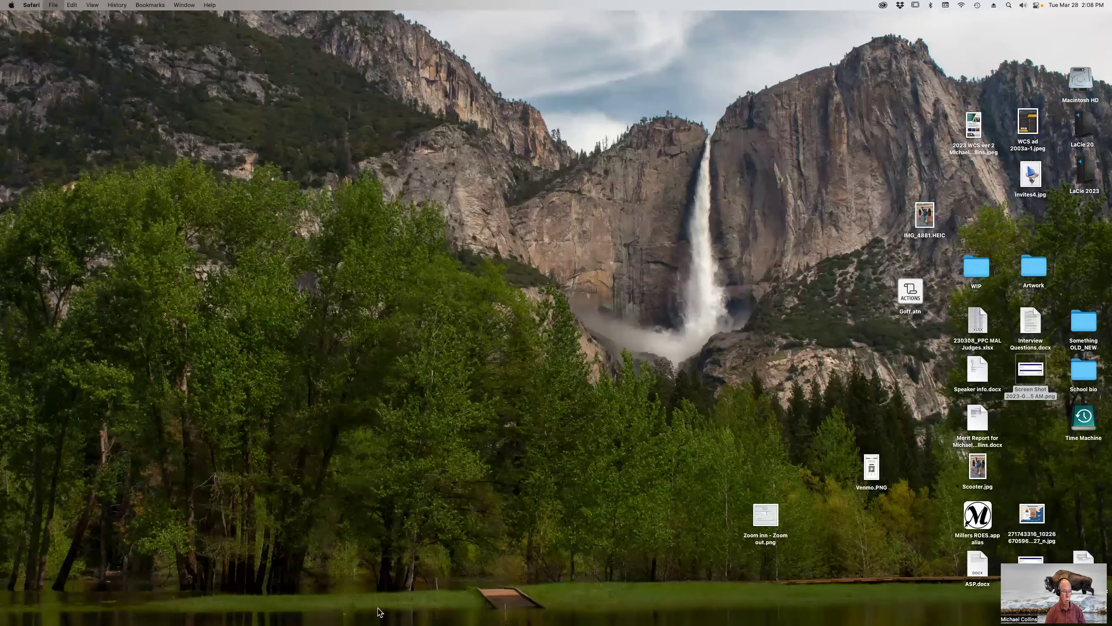
pyautogui.moveTo(578, 606)
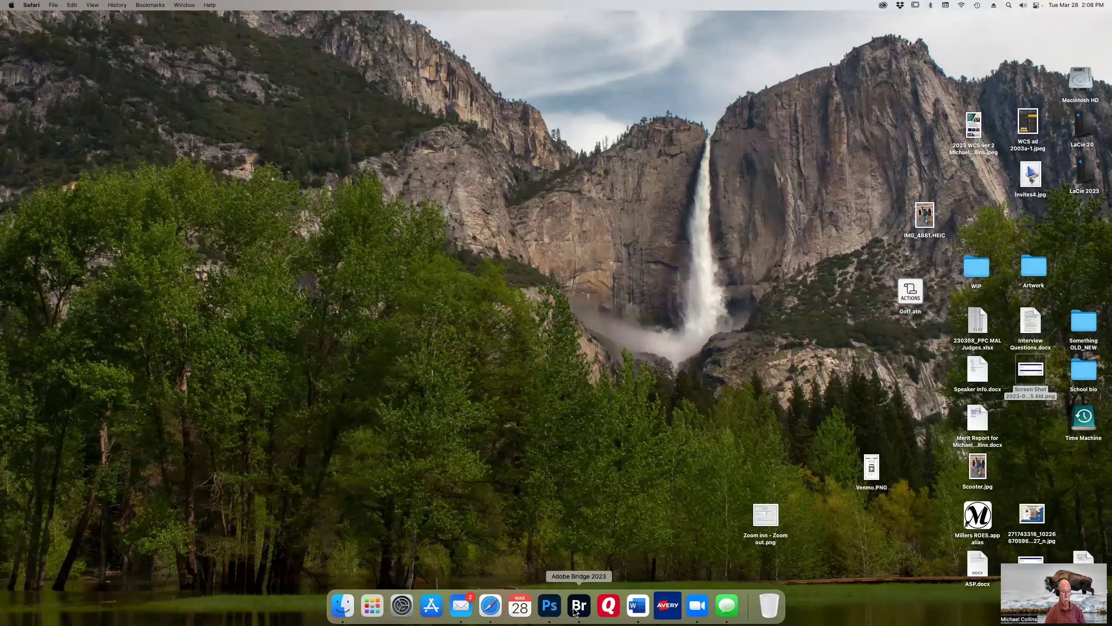
# Show the West Coast School flyer full screen on black, zooming into its text and middle section.
pyautogui.click(550, 606)
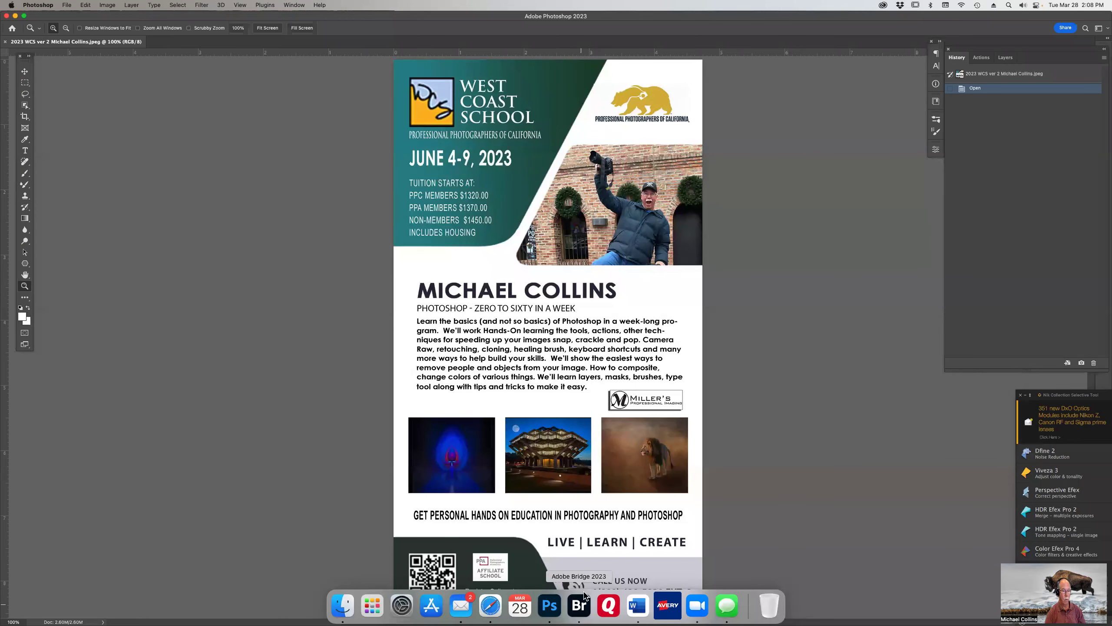
pyautogui.click(814, 333)
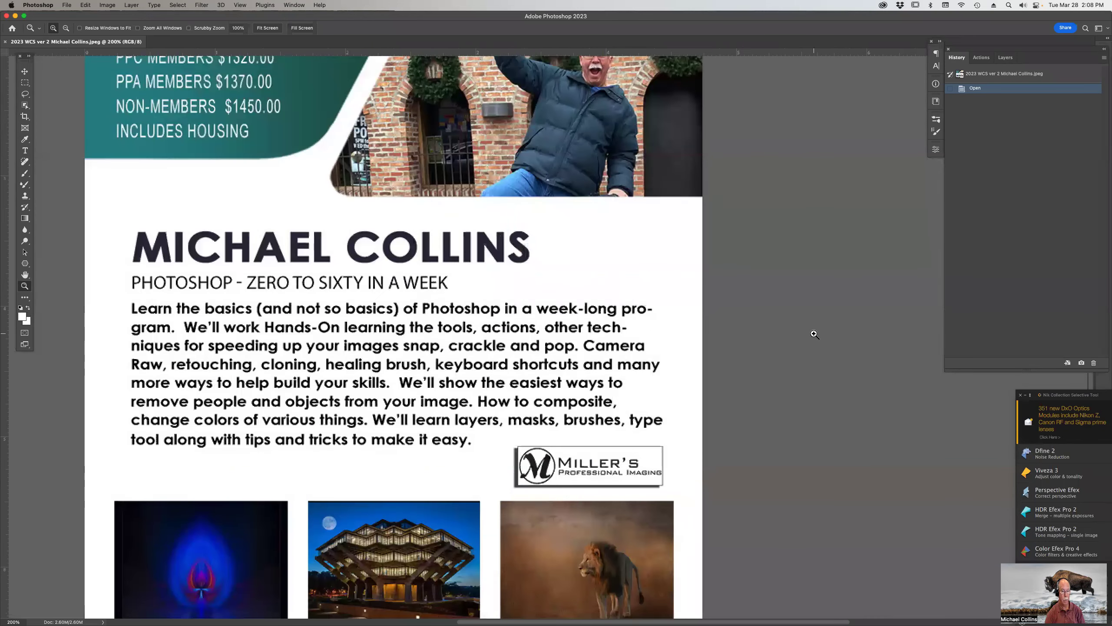
pyautogui.press('f')
pyautogui.press('super+0')
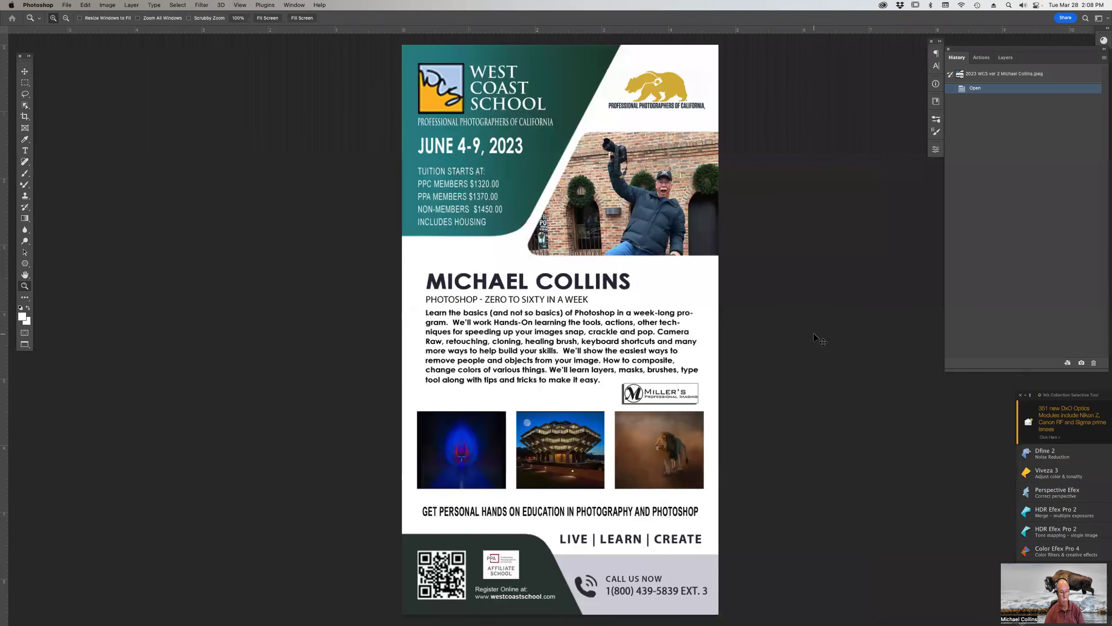
pyautogui.press('f')
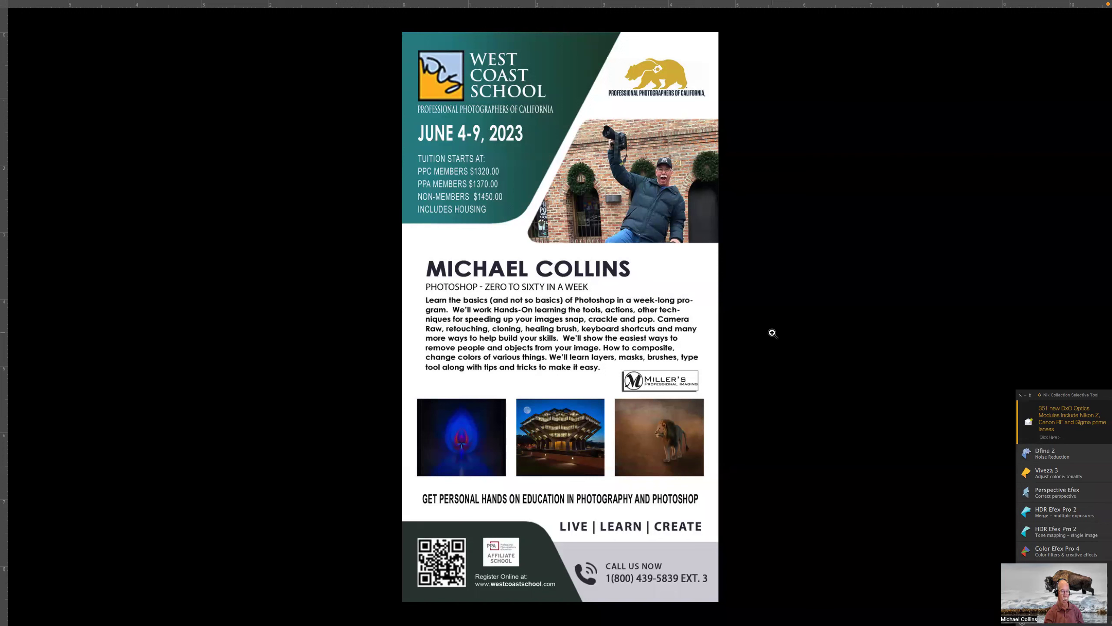
pyautogui.press('v')
pyautogui.press('z')
pyautogui.click(772, 332)
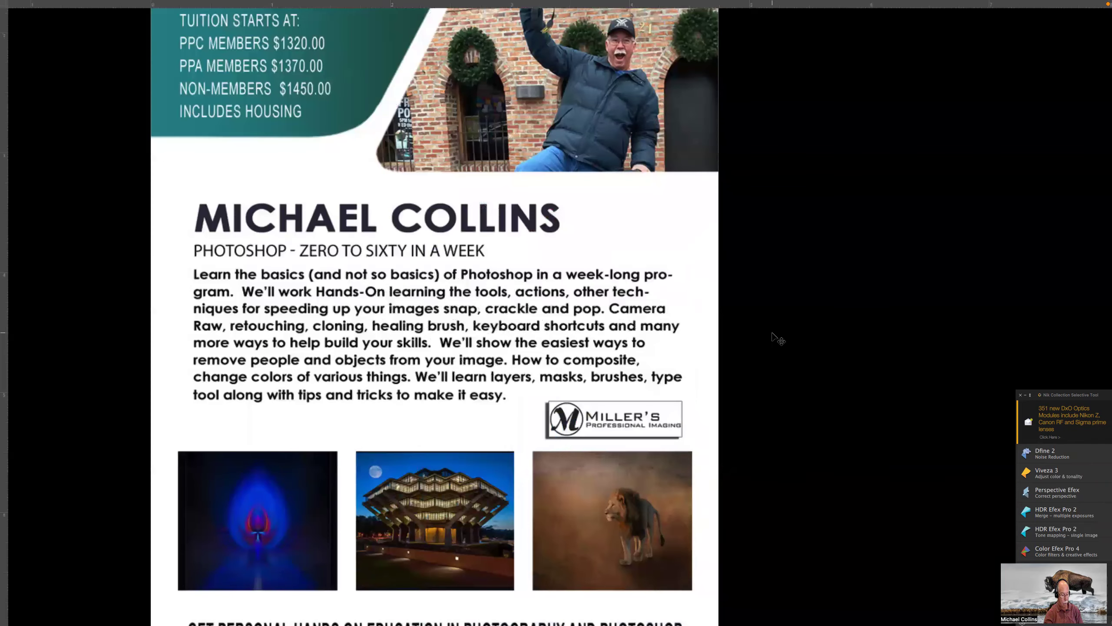
pyautogui.press('super+Tab')
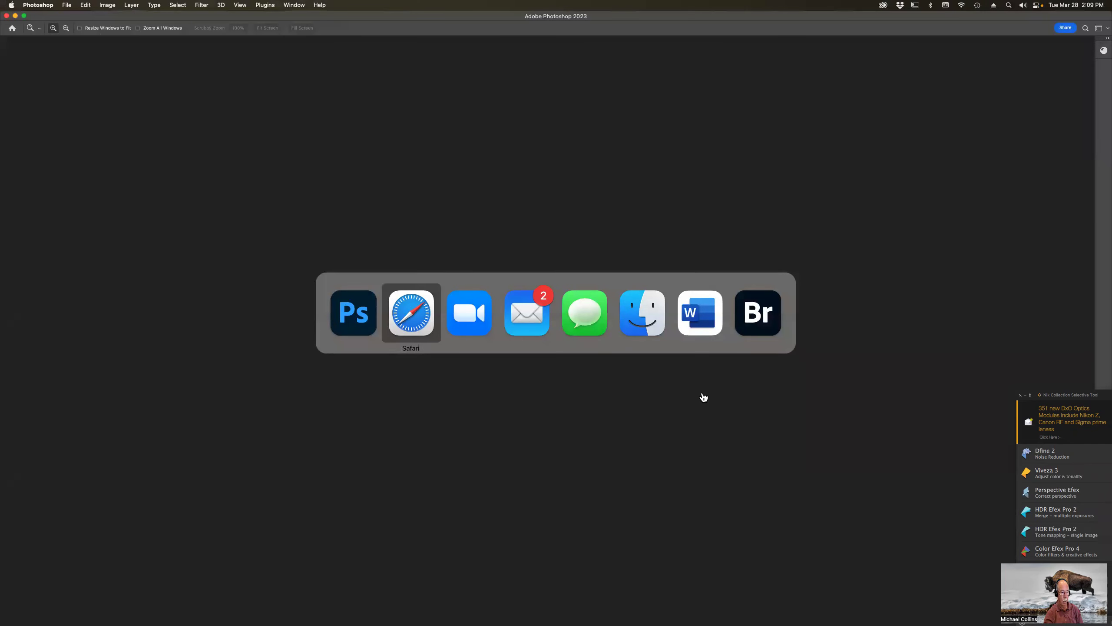
# Preview the Miller's logo full screen in Bridge, then open _Updating to keep stuff.png in Photoshop.
pyautogui.press('super+Tab')
pyautogui.press('super+Tab')
pyautogui.press('super+Tab')
pyautogui.press('super+Tab')
pyautogui.press('super+Tab')
pyautogui.press('super+Tab')
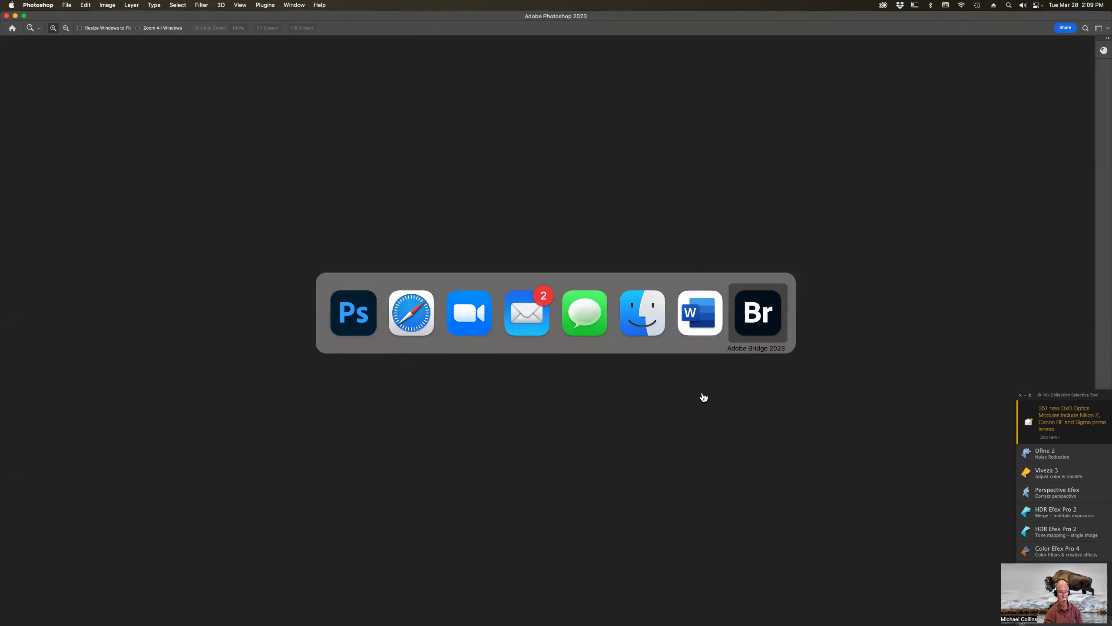
pyautogui.click(976, 201)
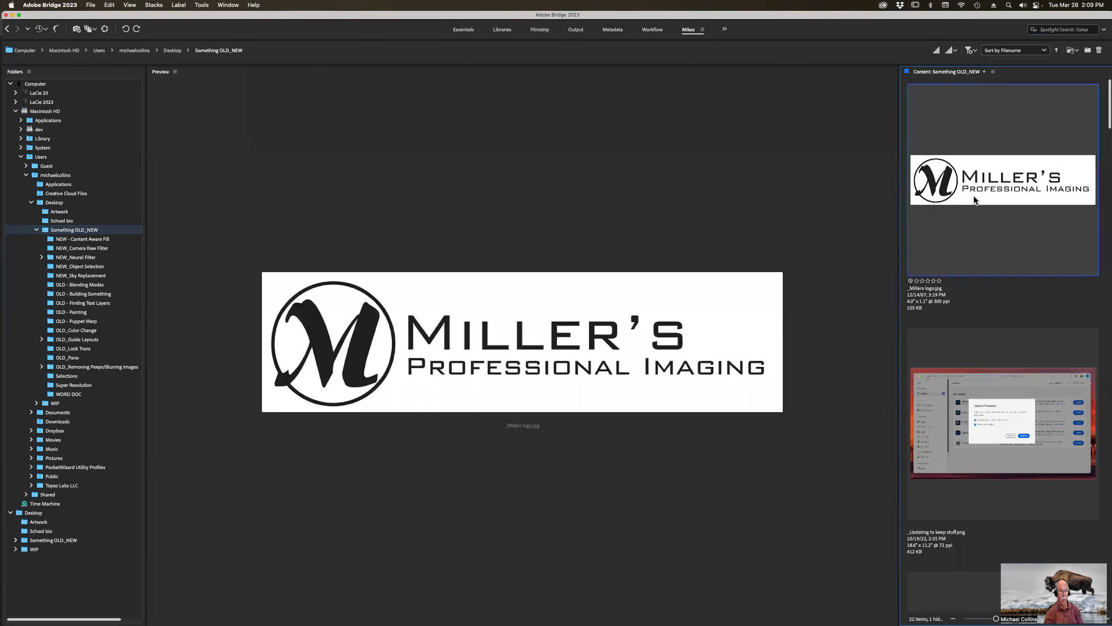
pyautogui.press('space')
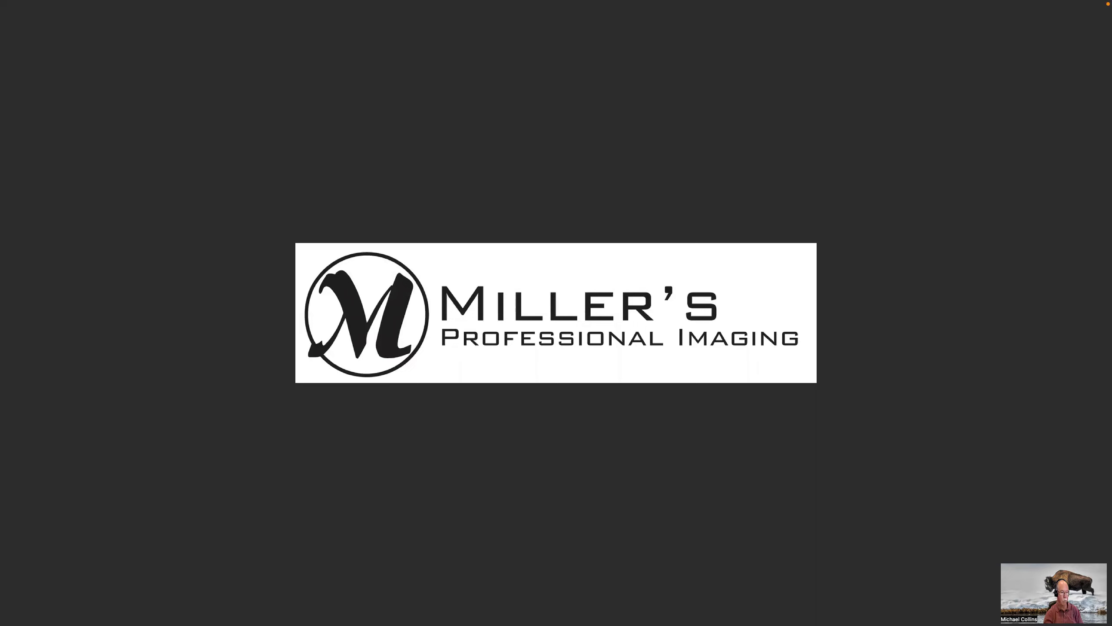
pyautogui.press('space')
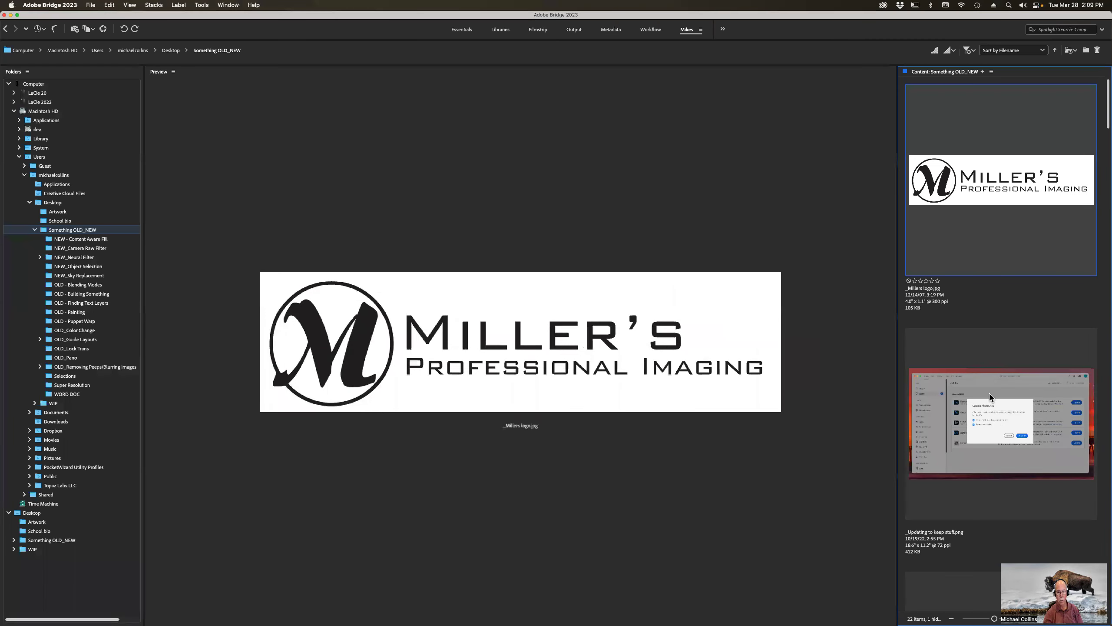
pyautogui.click(997, 426)
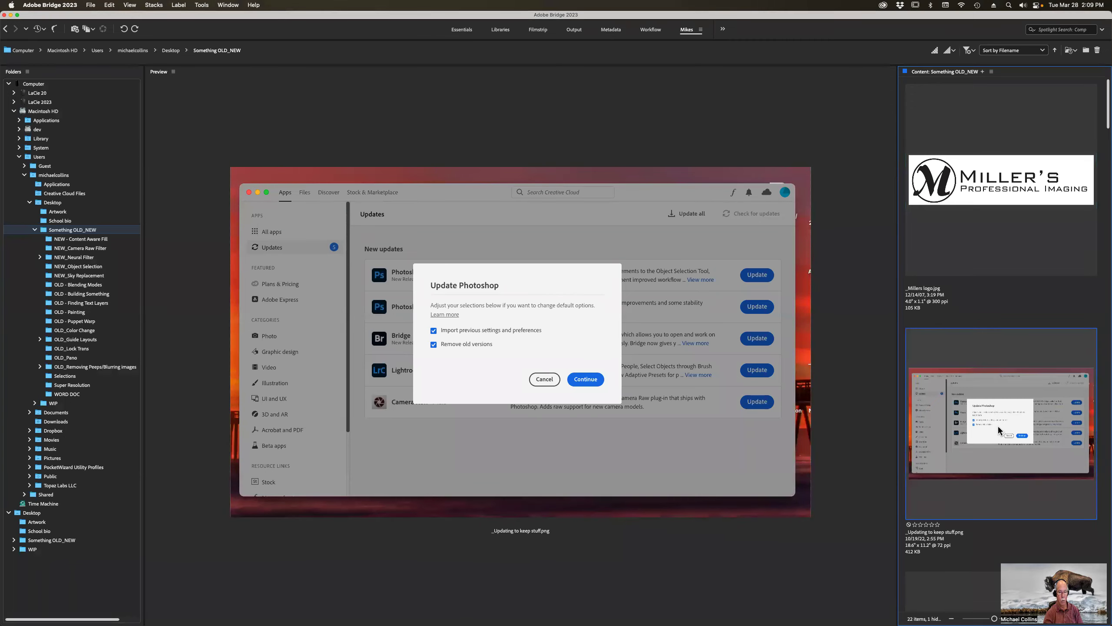
pyautogui.doubleClick(998, 427)
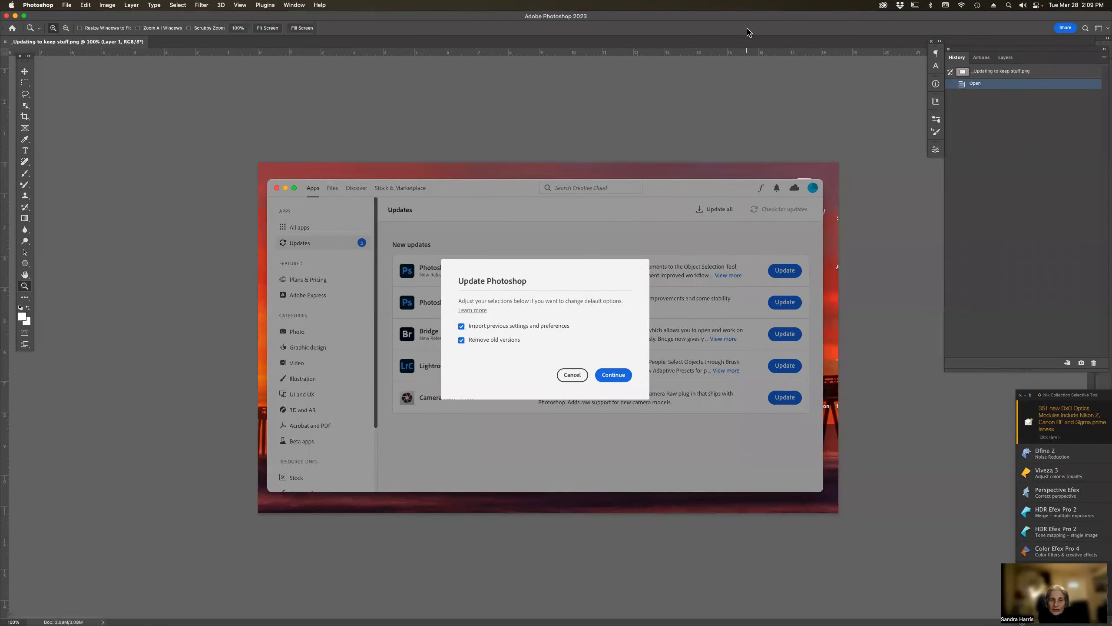
# Fit the update screenshot to screen in Full Screen Mode and close the Nik Collection panel.
pyautogui.press('super+0')
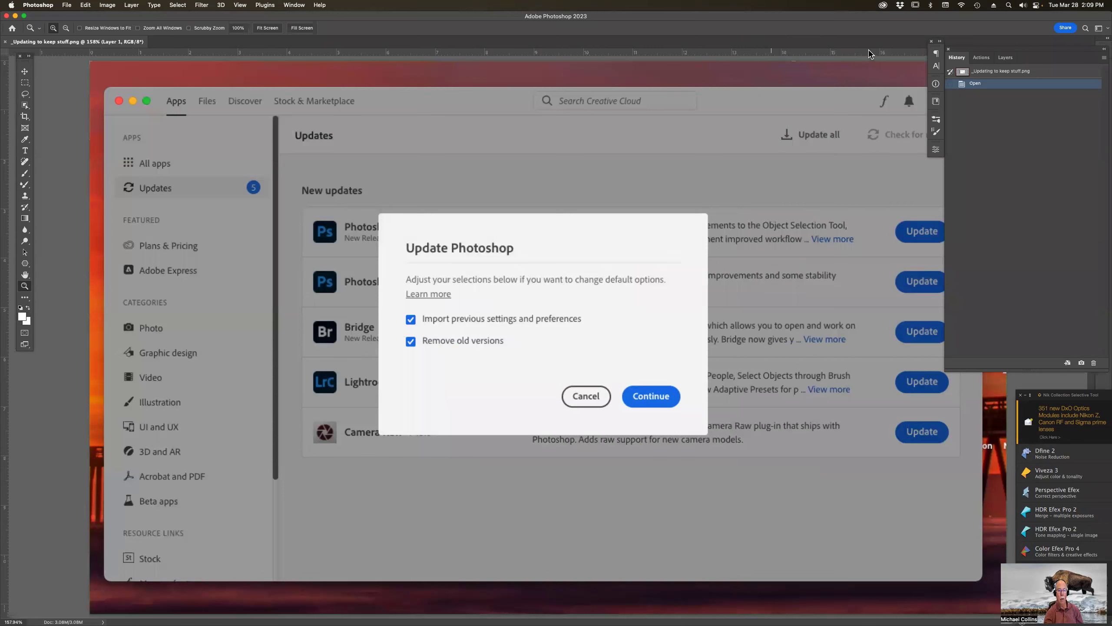
pyautogui.press('f')
pyautogui.press('f')
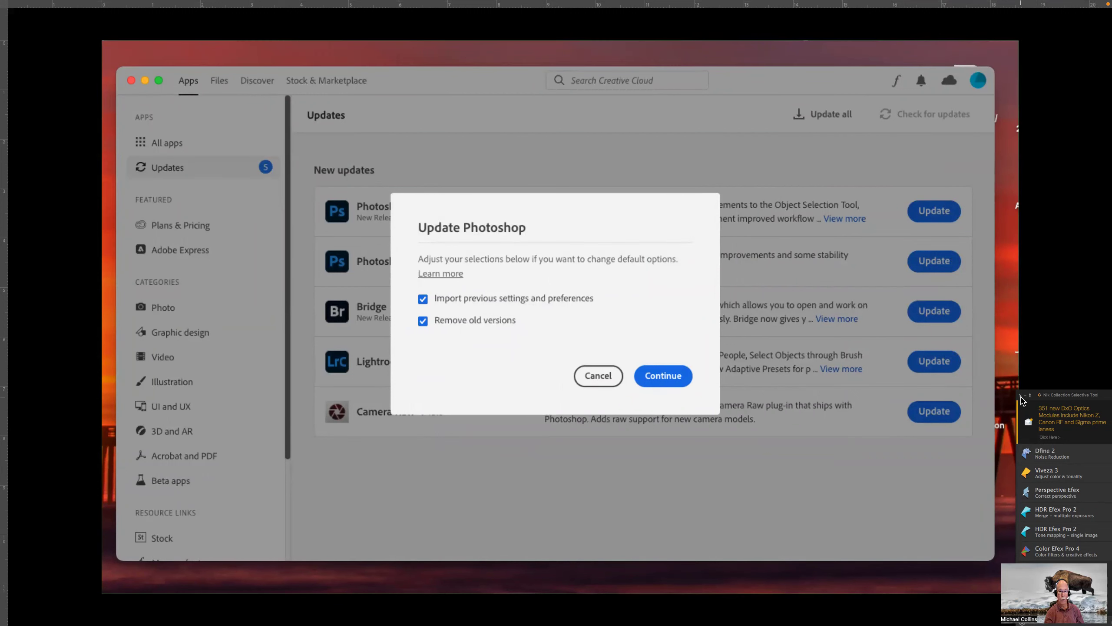
pyautogui.click(1020, 396)
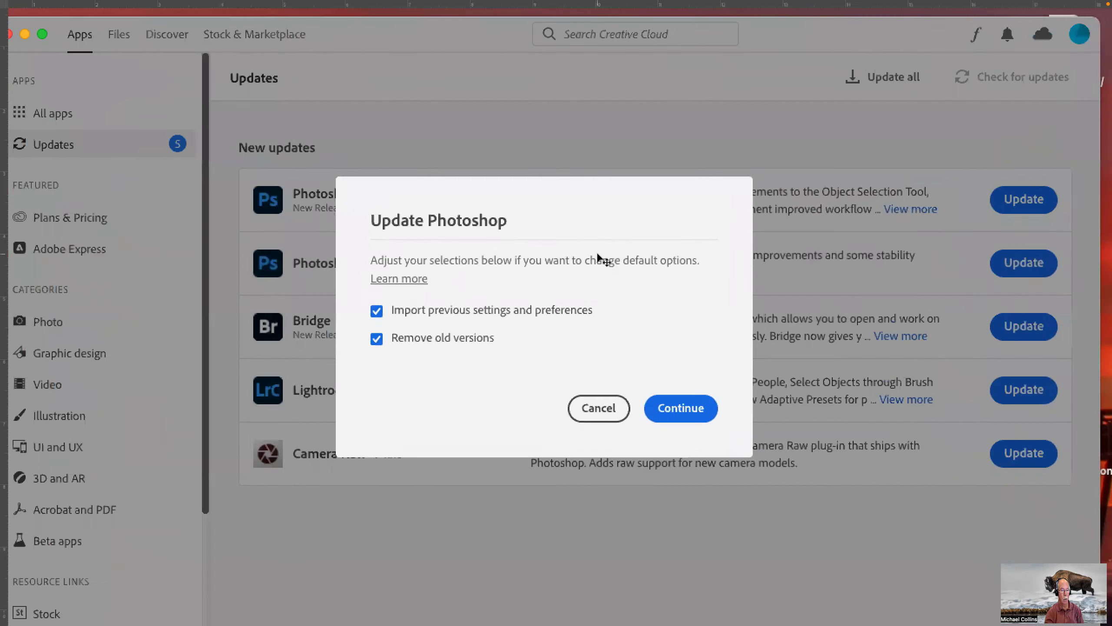
pyautogui.press('super+Tab')
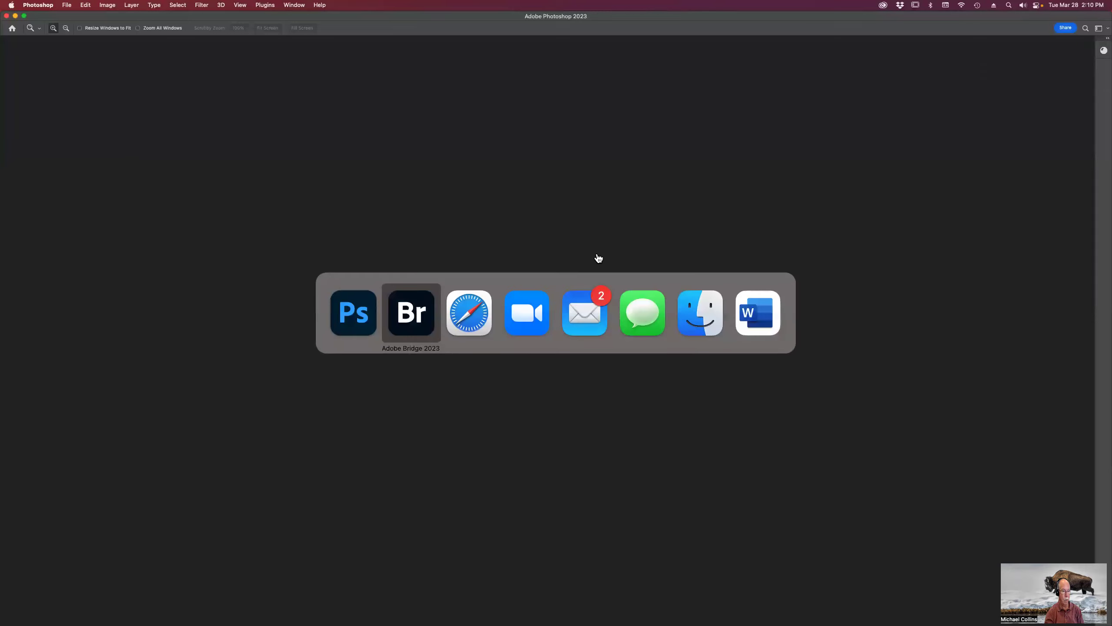
# Preview the keyboard-shortcuts QR code full screen in Bridge and zoom in on it.
pyautogui.scroll(-2, 978, 407)
pyautogui.scroll(-2, 978, 408)
pyautogui.scroll(-2, 979, 409)
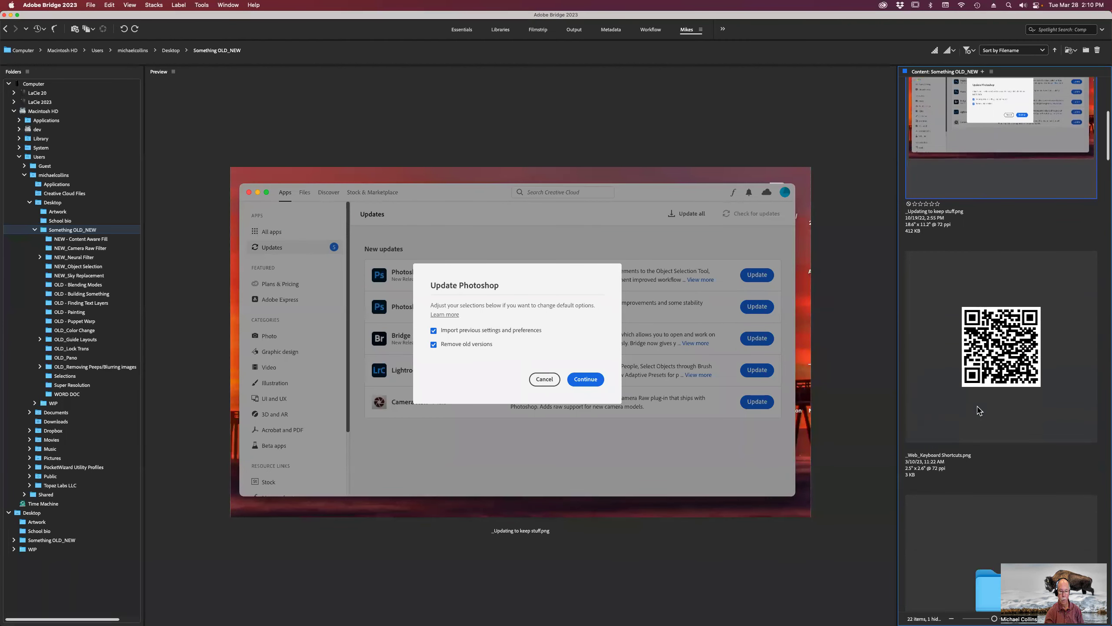
pyautogui.click(986, 364)
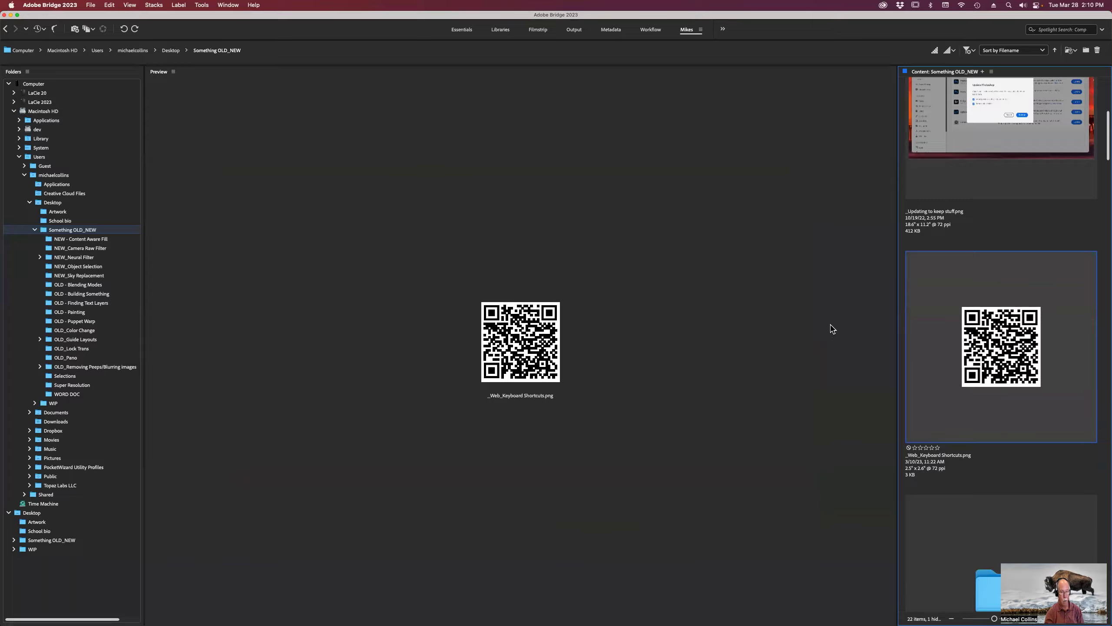
pyautogui.press('space')
pyautogui.scroll(3, 685, 319)
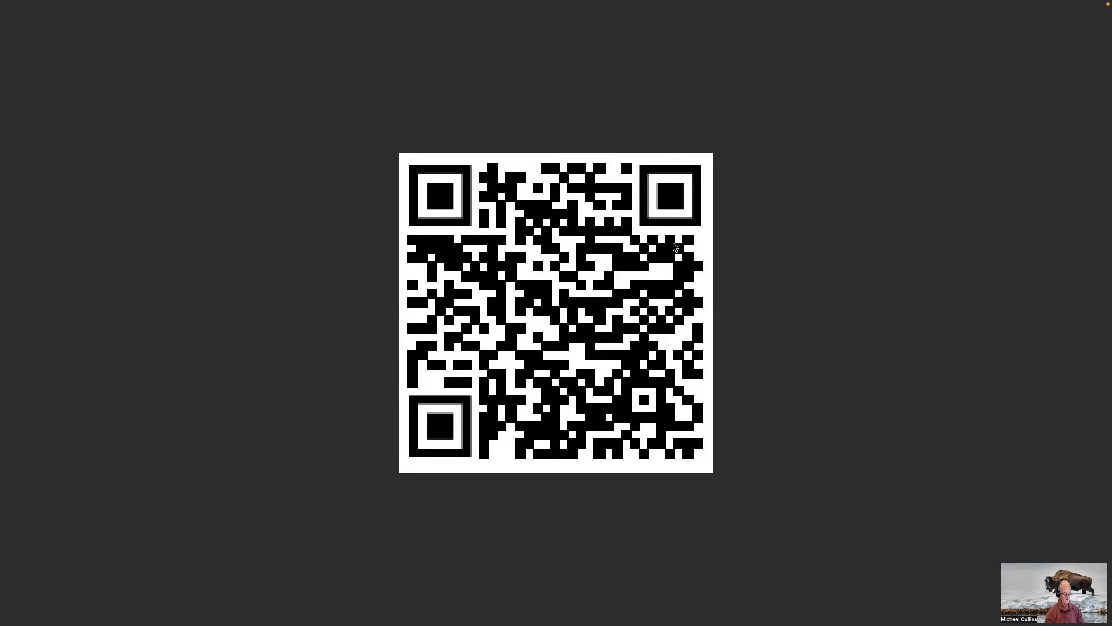
pyautogui.press('space')
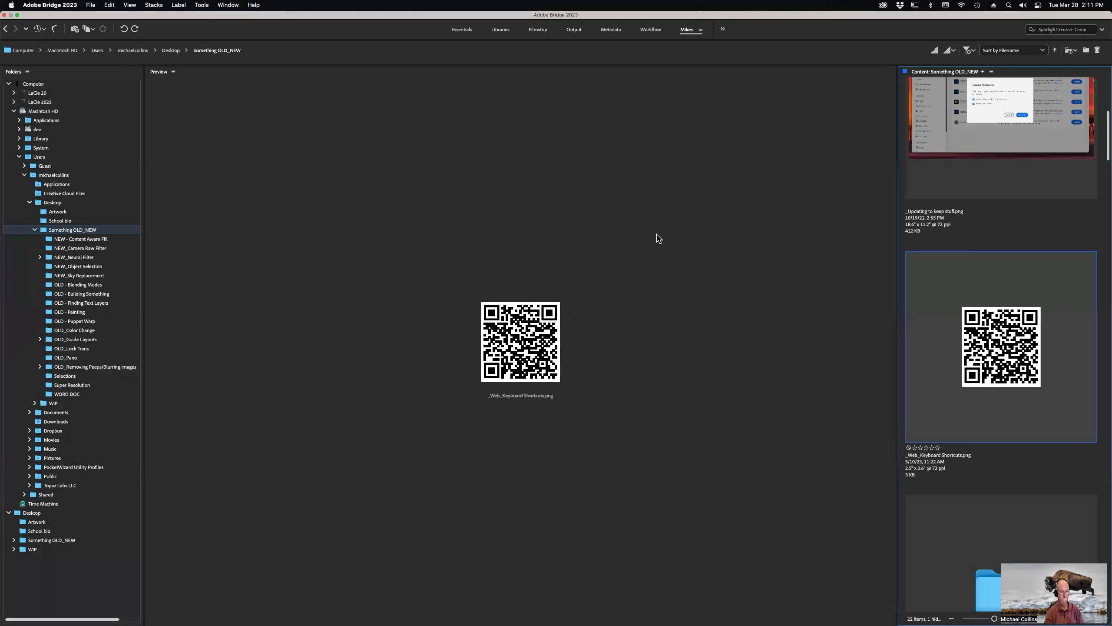
# Open the NEW - Content Aware Fill folder in Bridge.
pyautogui.scroll(-3, 924, 318)
pyautogui.scroll(-3, 935, 334)
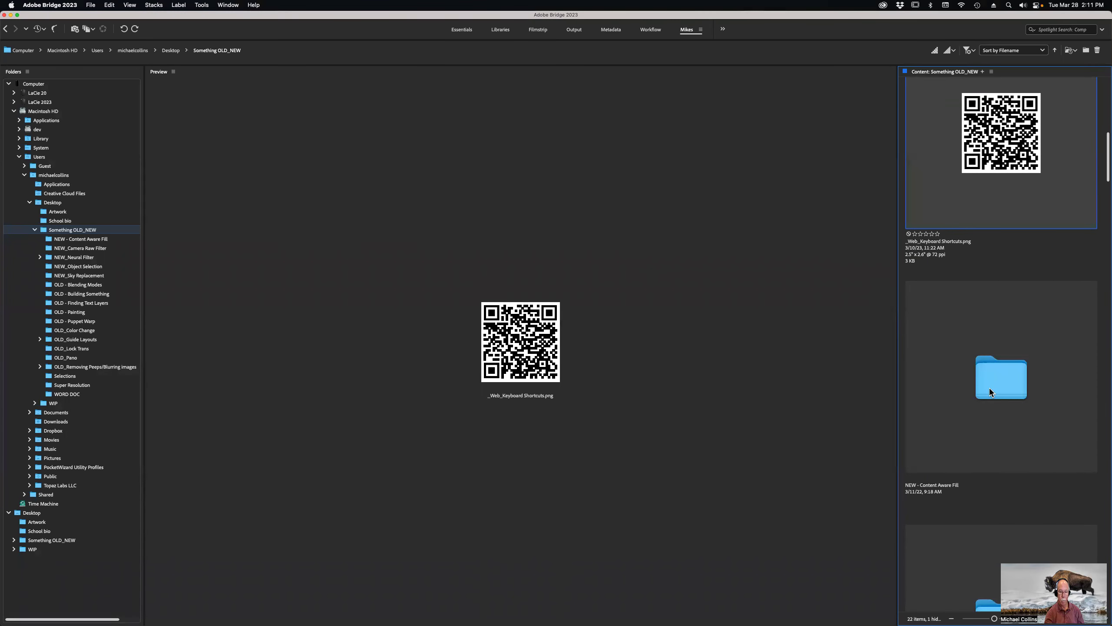
pyautogui.doubleClick(1001, 387)
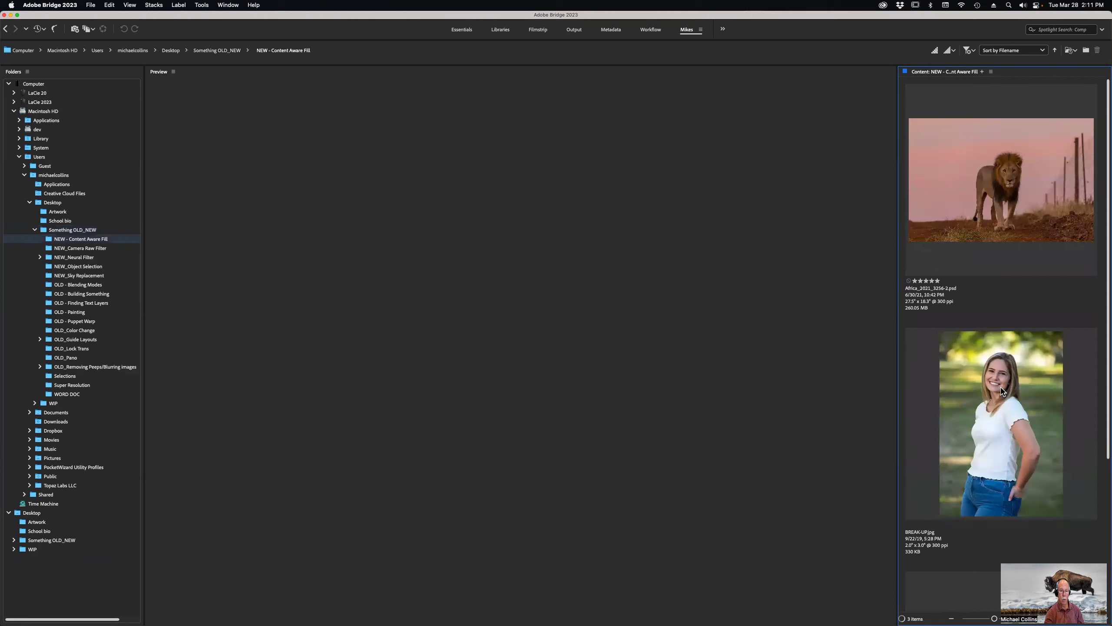
# Open BREAK-UP.jpg in Photoshop and ready the Object Selection tool, checking its processing options.
pyautogui.doubleClick(1003, 425)
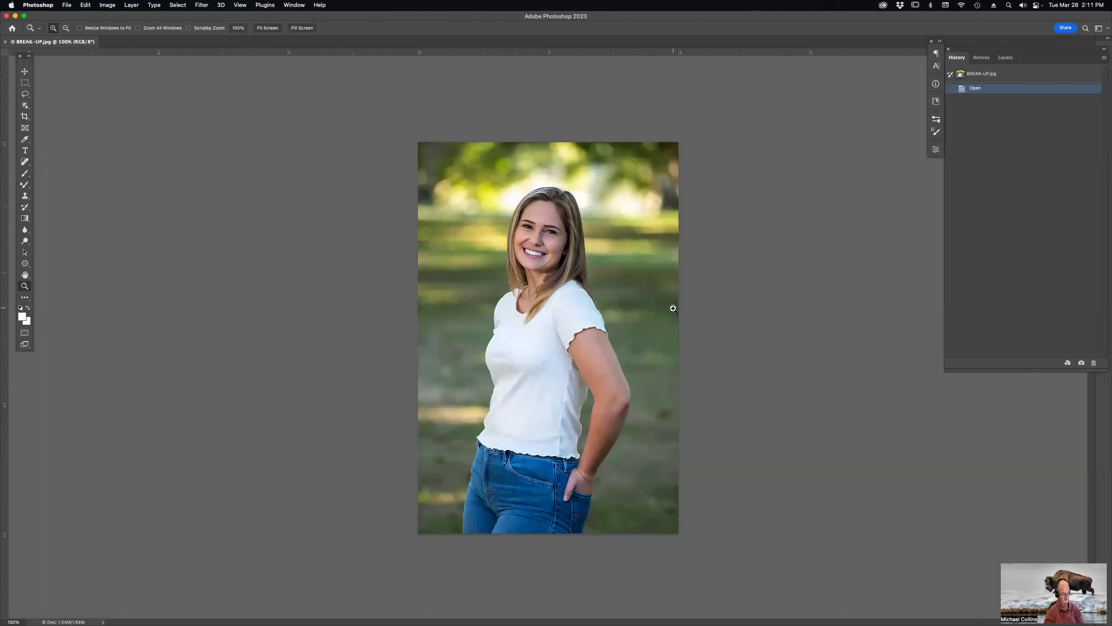
pyautogui.press('w')
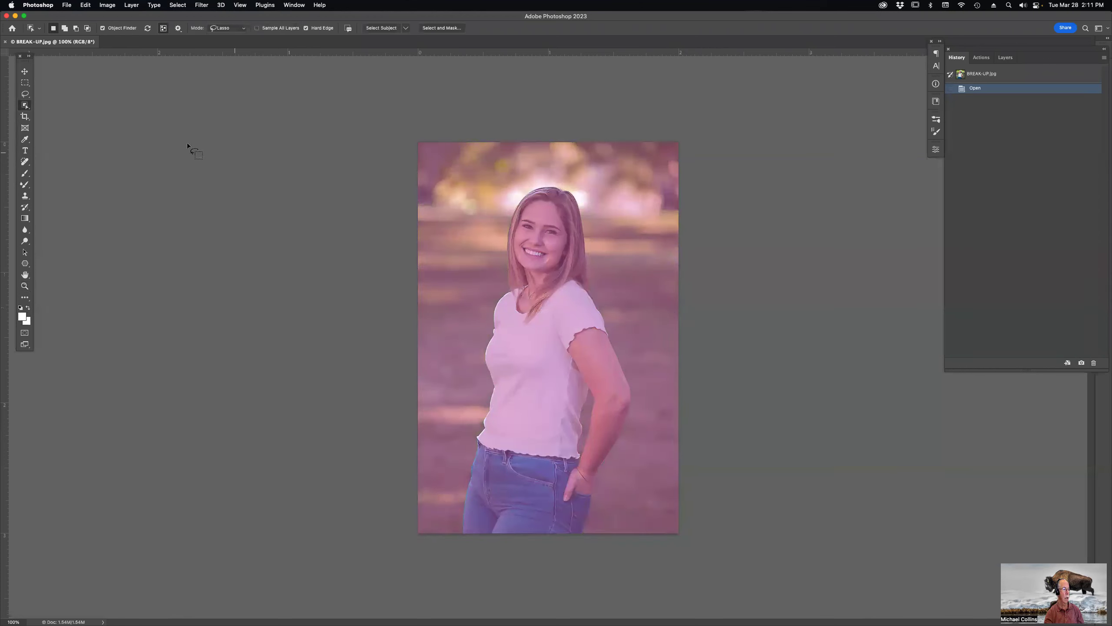
pyautogui.rightClick(25, 110)
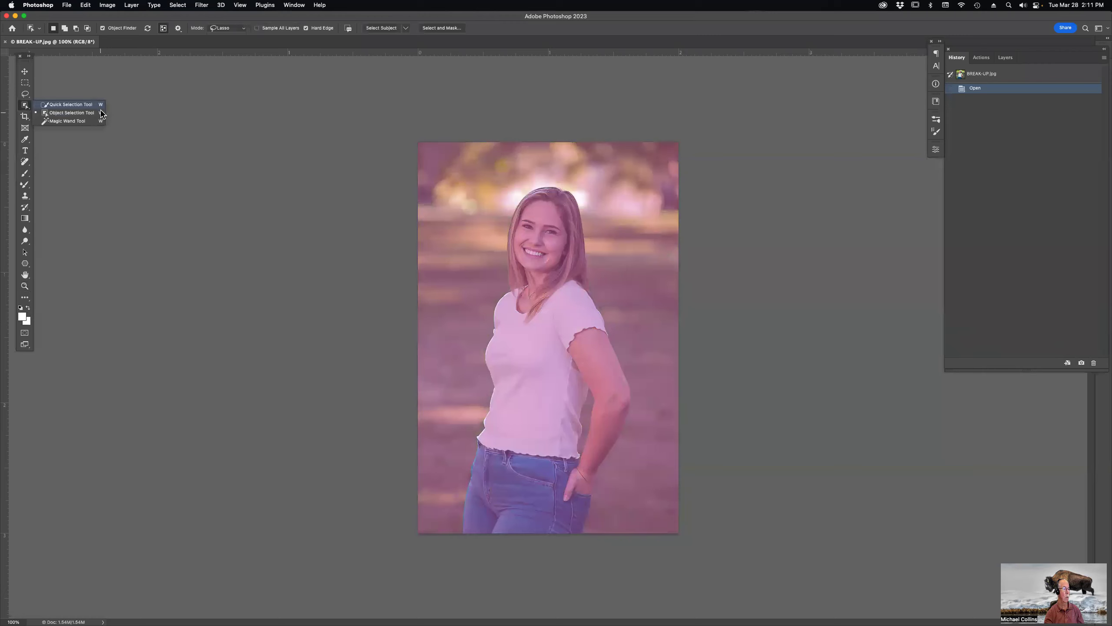
pyautogui.click(316, 128)
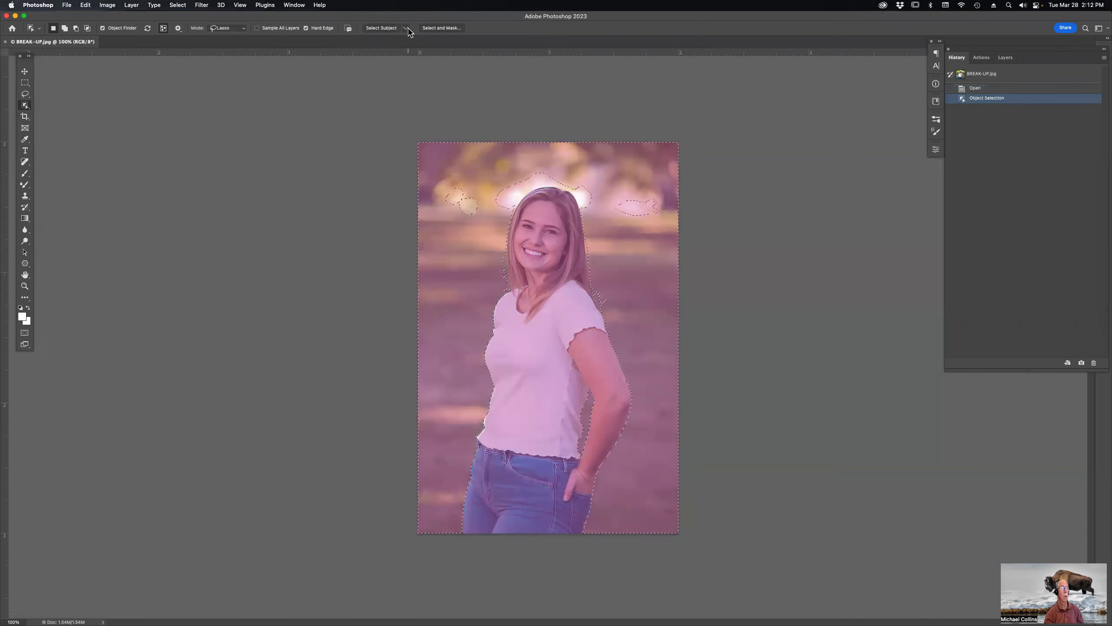
pyautogui.click(408, 29)
pyautogui.click(408, 29)
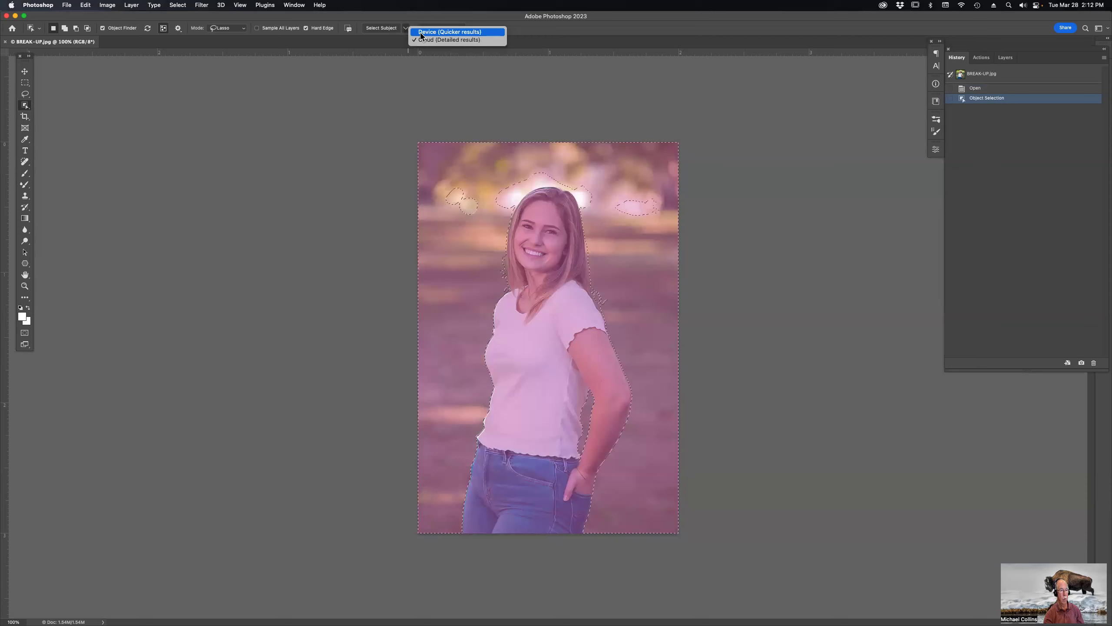
pyautogui.click(422, 33)
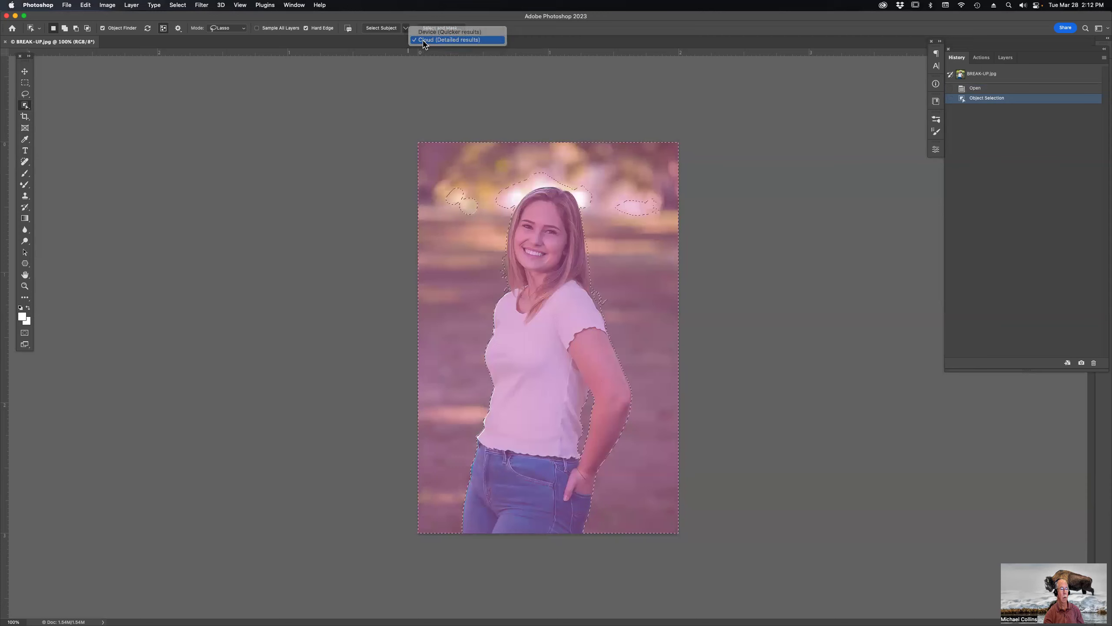
# Use Select Subject to select the woman, replacing the earlier selection.
pyautogui.click(382, 29)
pyautogui.click(565, 213)
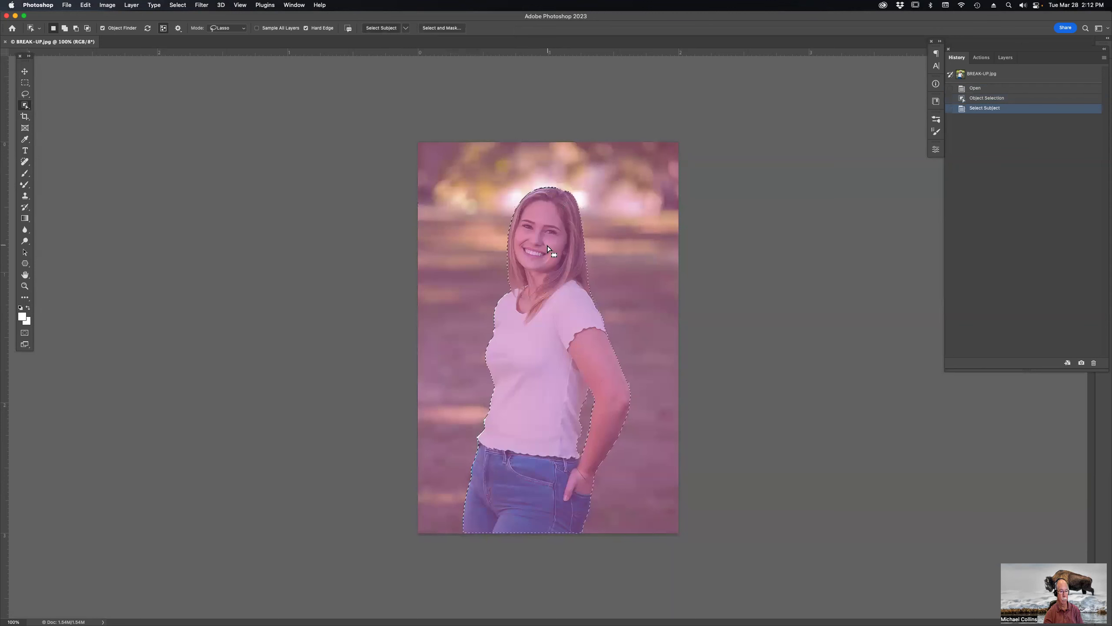
pyautogui.press('z')
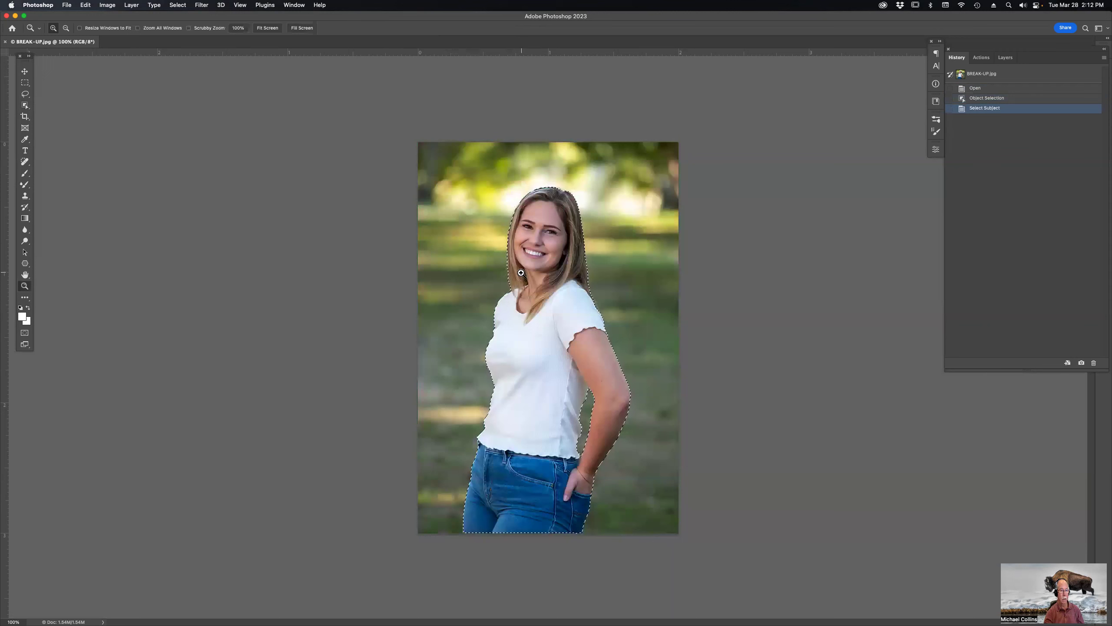
# Start a Content-Aware Fill on the woman's selection, then cancel it.
pyautogui.click(85, 5)
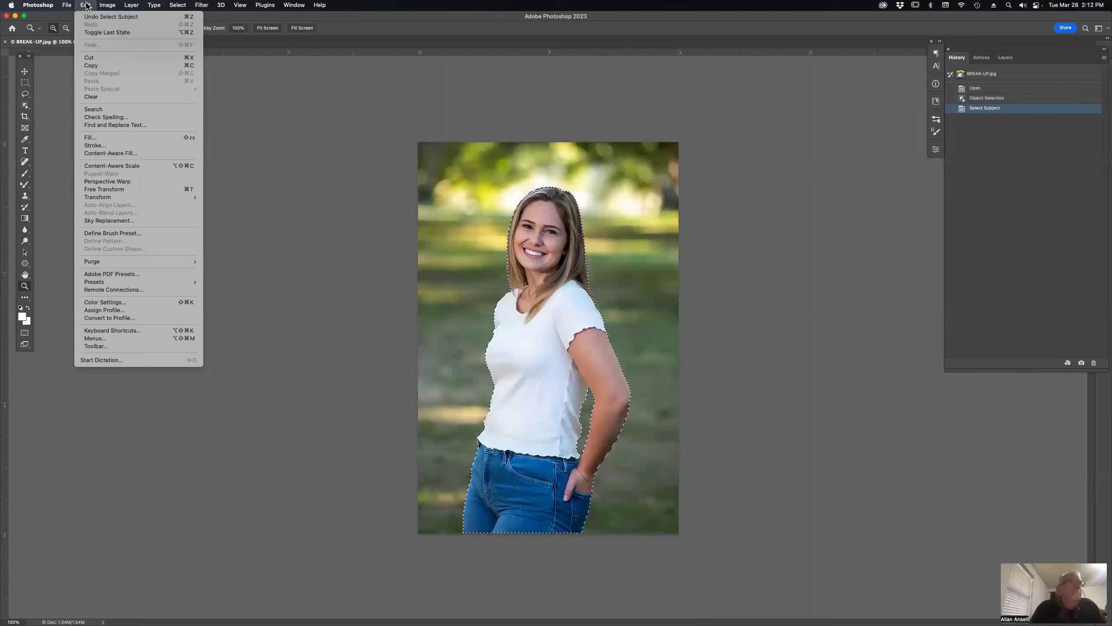
pyautogui.click(116, 153)
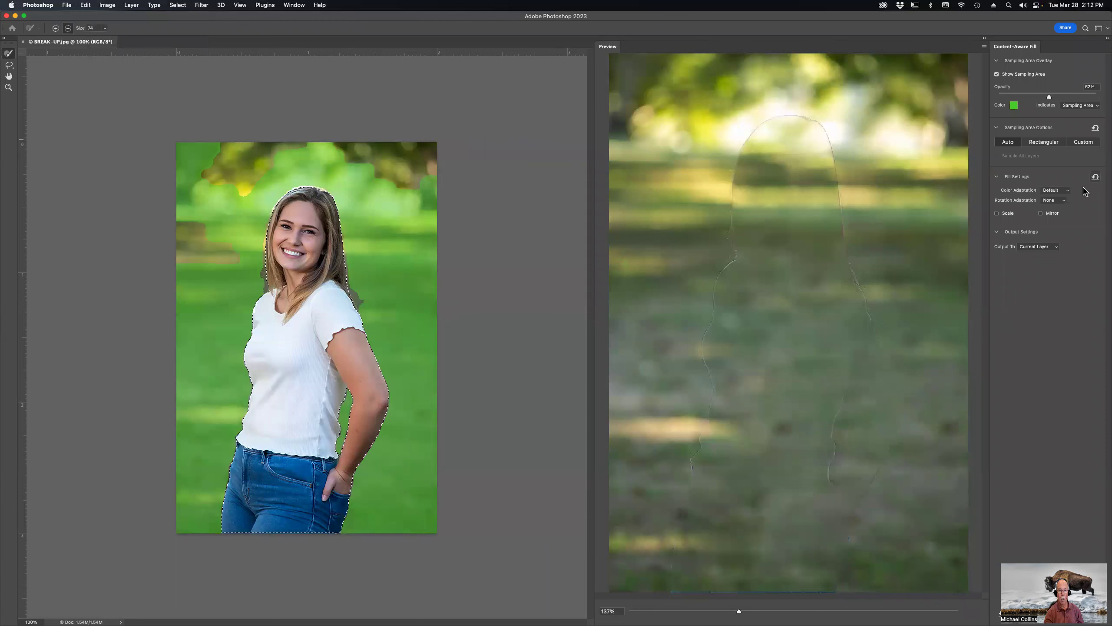
pyautogui.press('Escape')
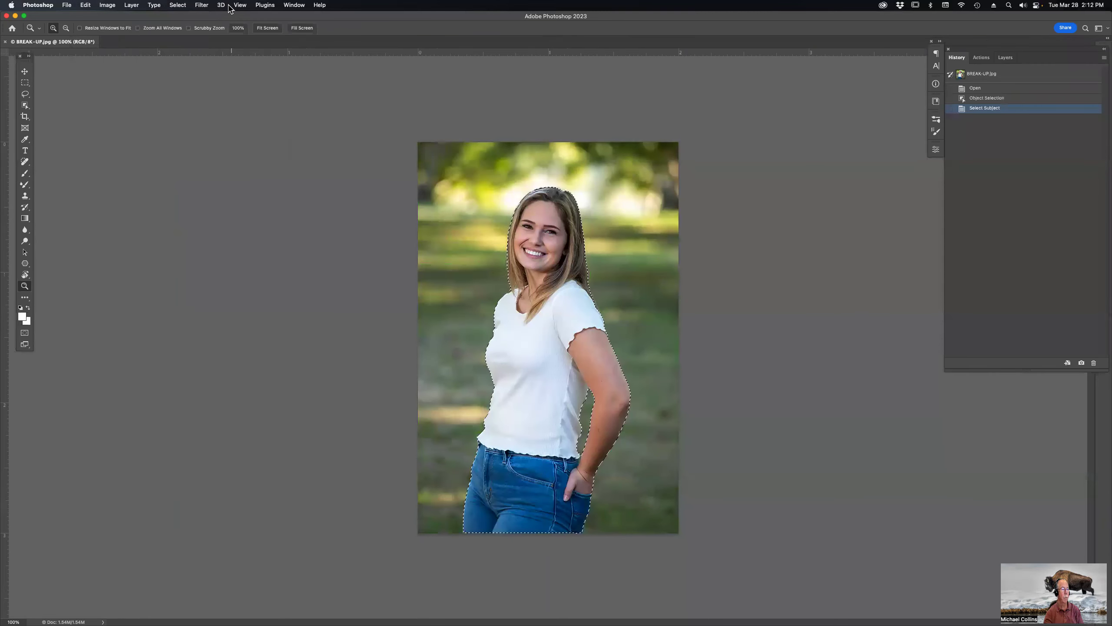
# Expand the woman's selection by 4 pixels via Select > Modify > Expand.
pyautogui.click(178, 4)
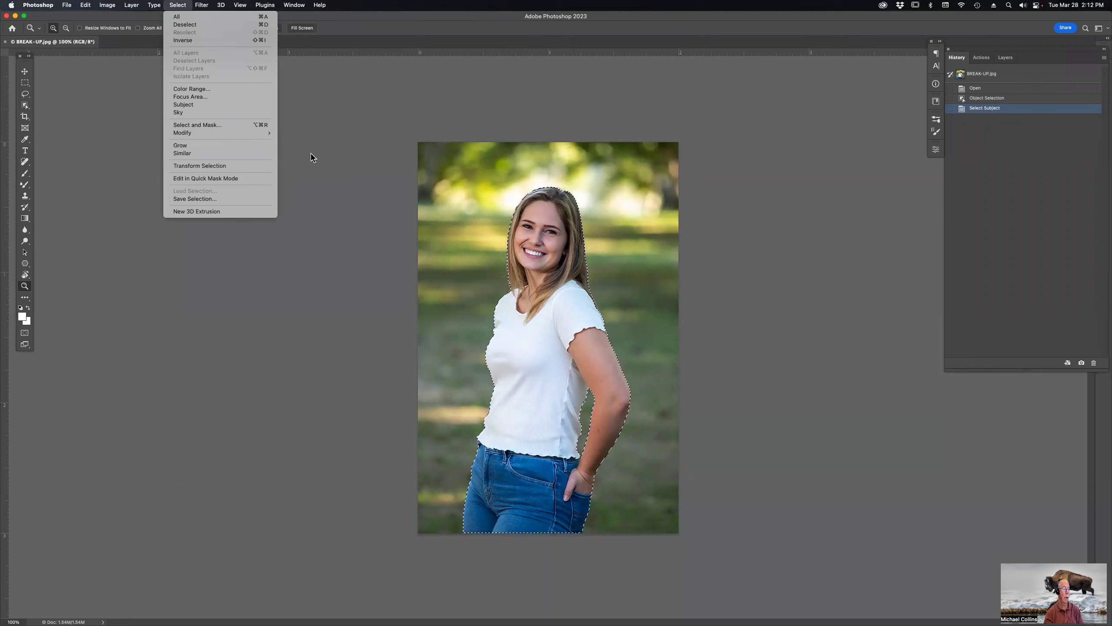
pyautogui.moveTo(183, 133)
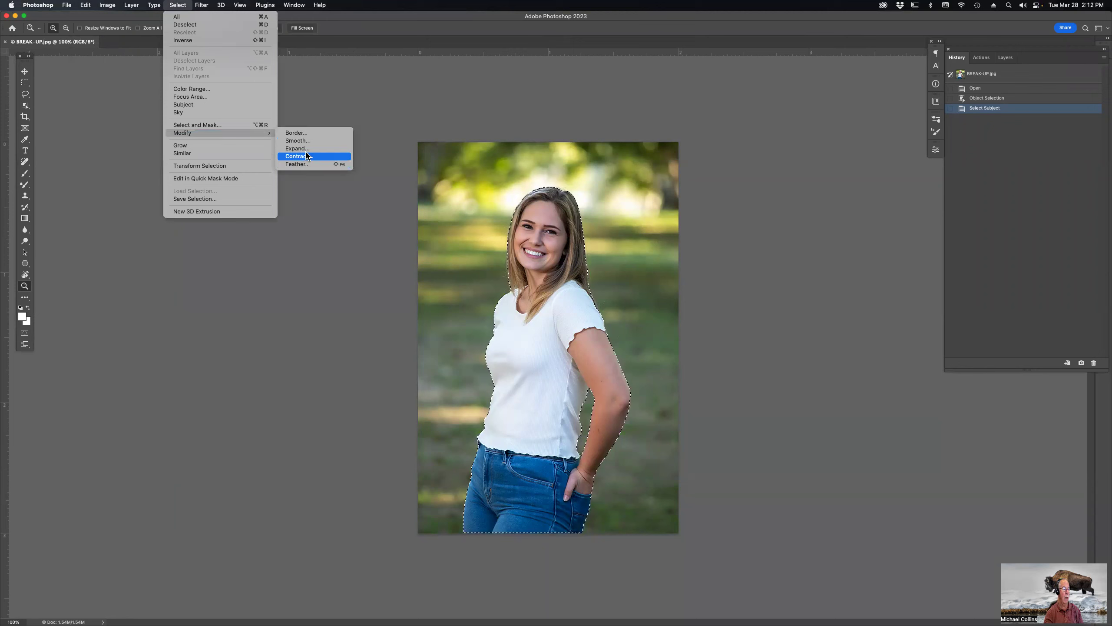
pyautogui.click(307, 151)
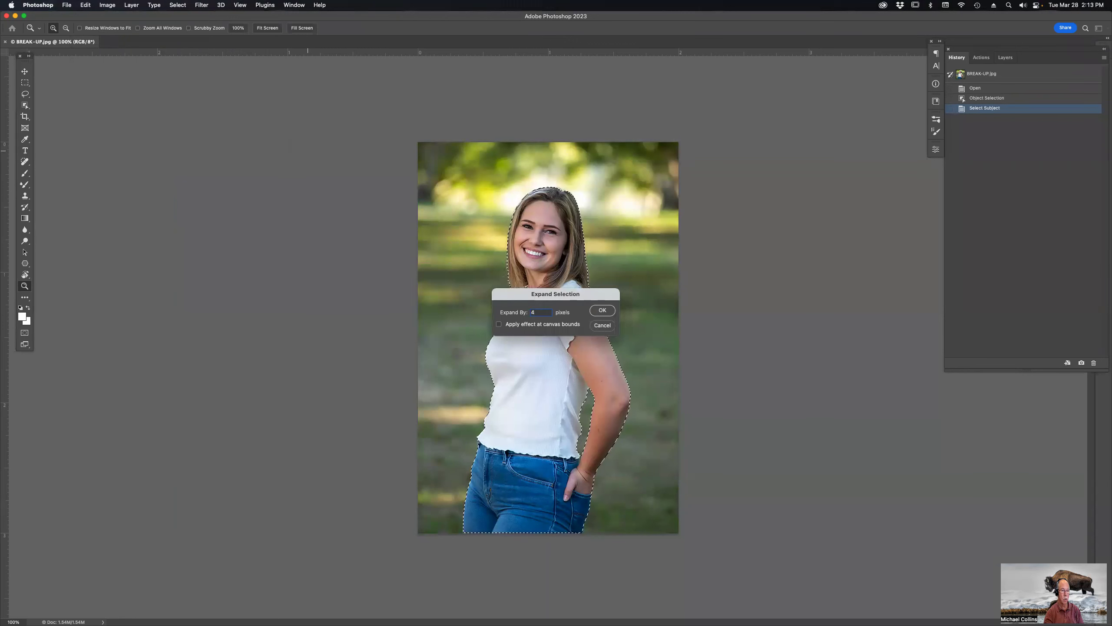
pyautogui.press('Return')
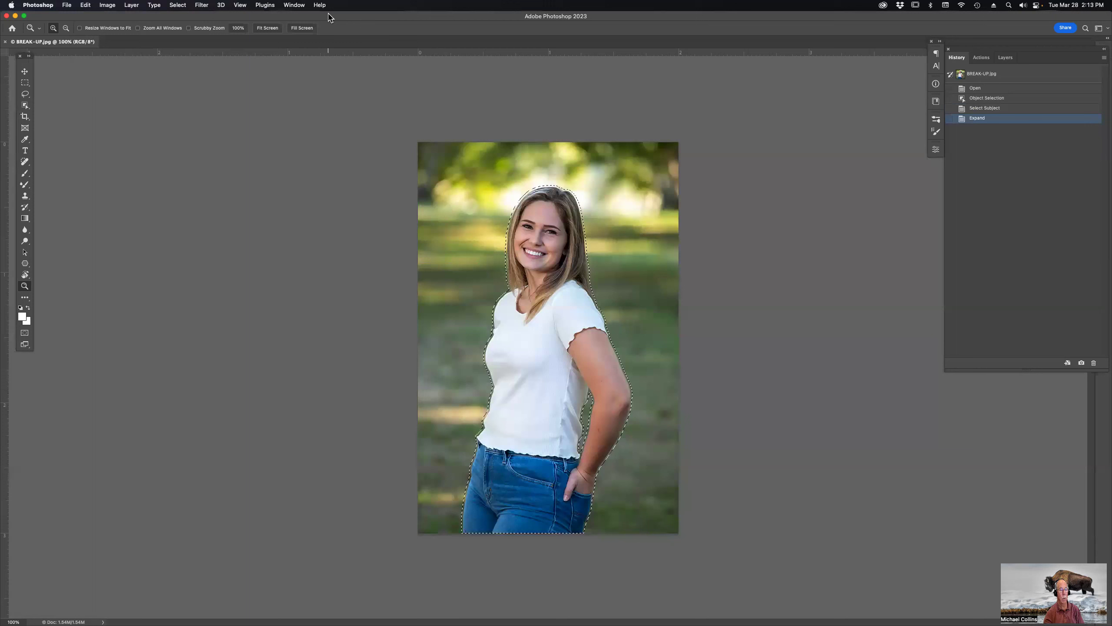
pyautogui.click(85, 5)
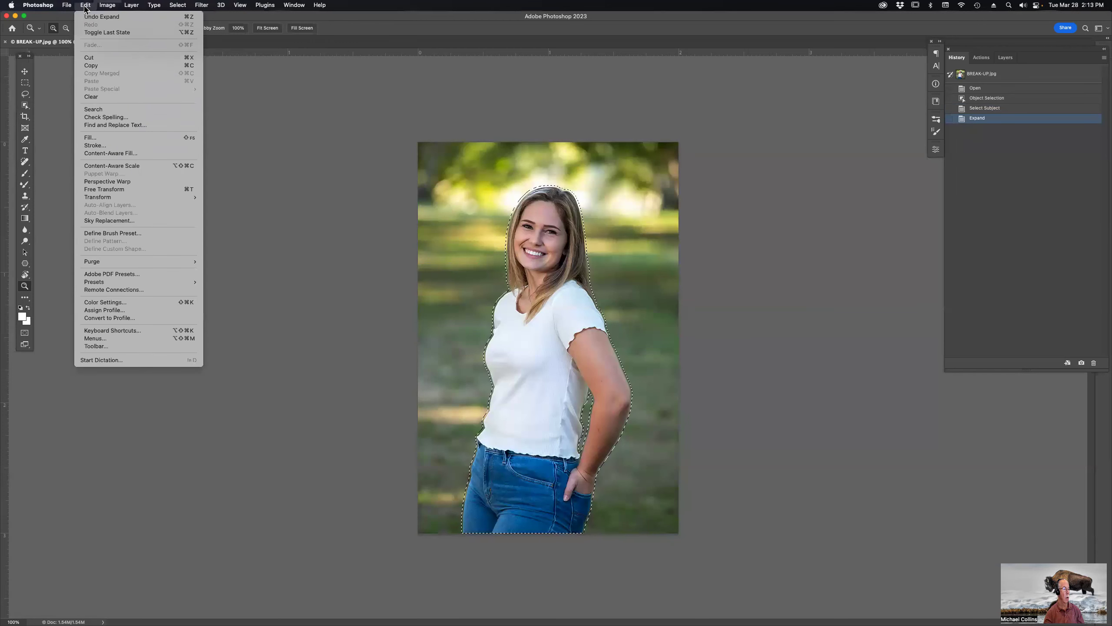
# Content-Aware Fill the expanded selection, comparing Color Adaptation settings and settling on High.
pyautogui.click(111, 153)
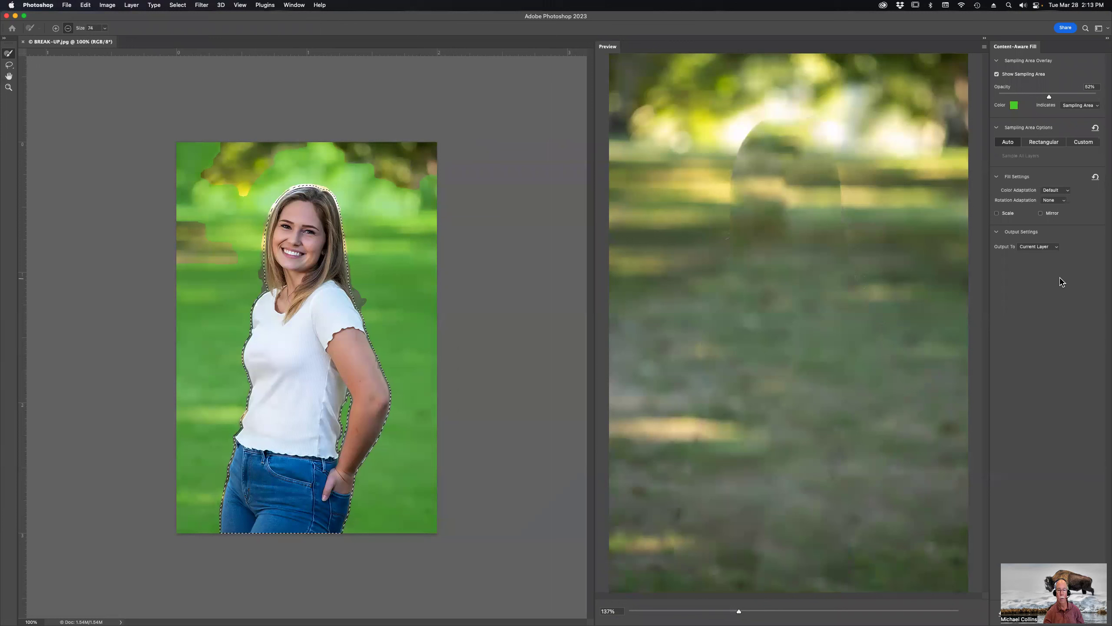
pyautogui.click(997, 177)
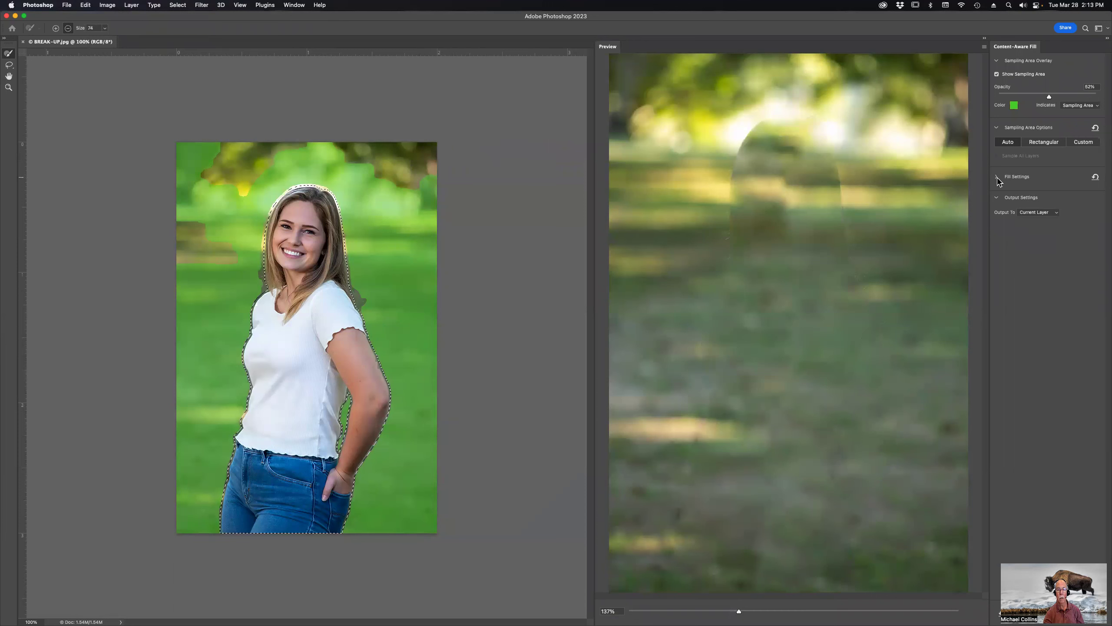
pyautogui.click(997, 177)
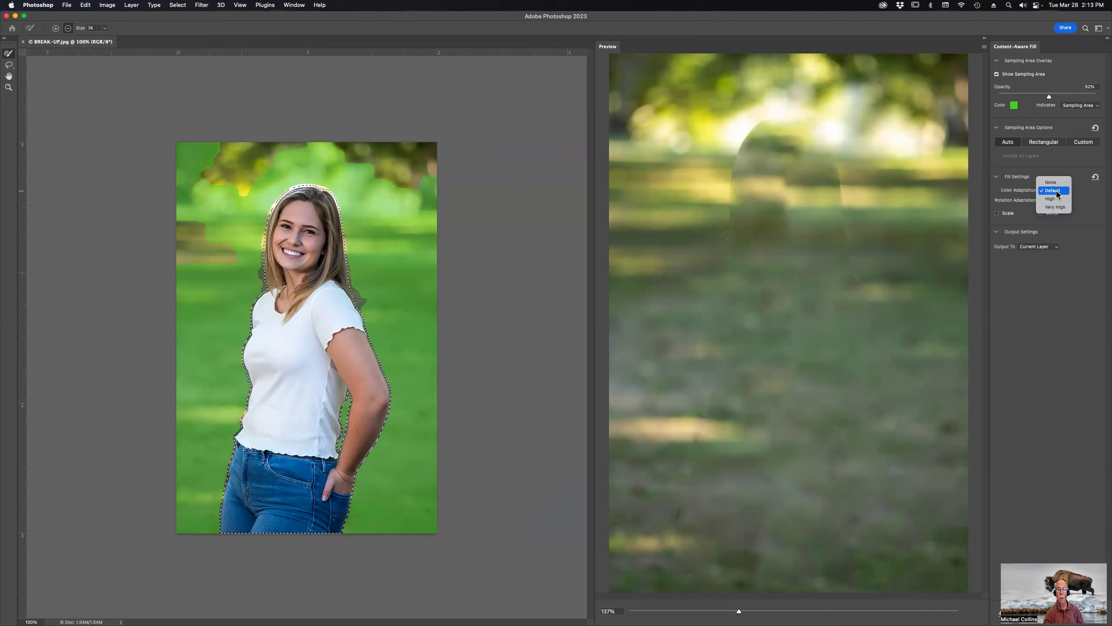
pyautogui.click(1055, 199)
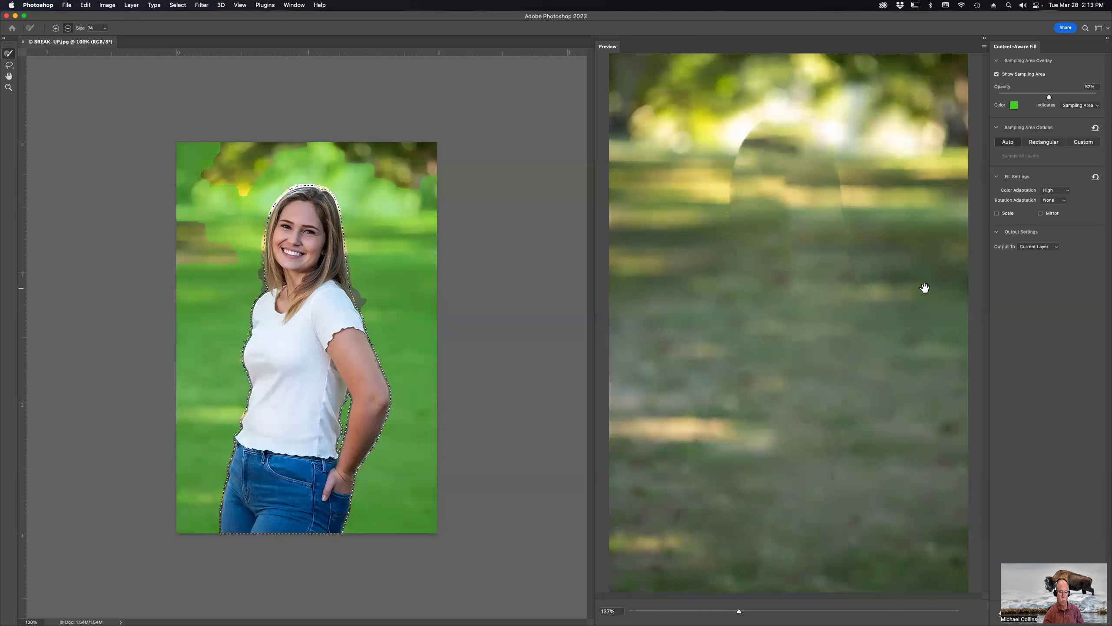
pyautogui.click(1059, 195)
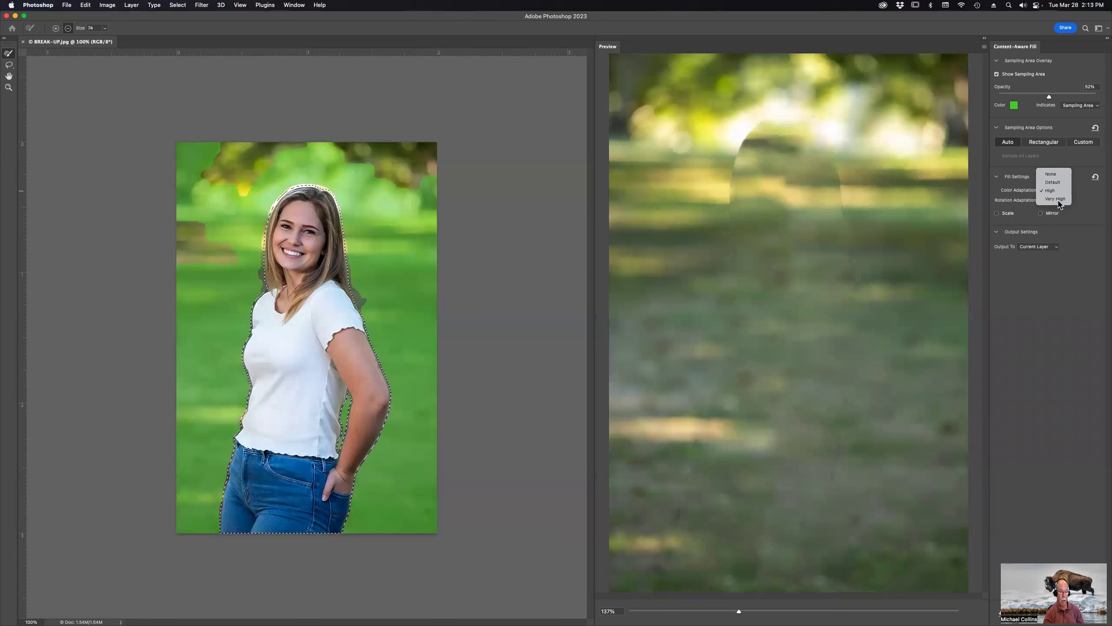
pyautogui.click(1060, 201)
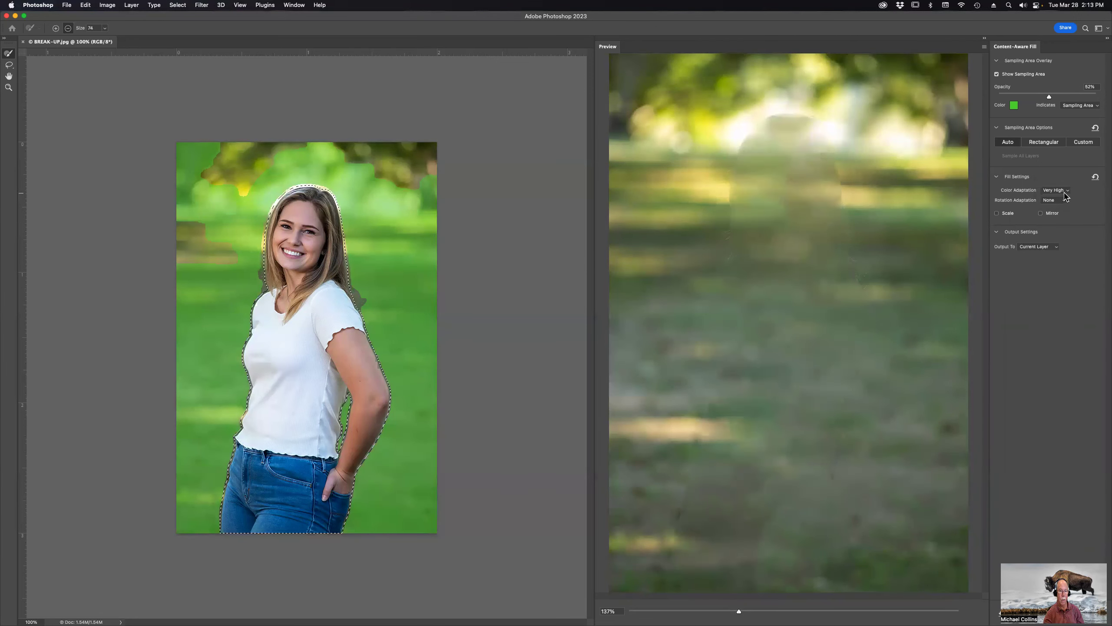
pyautogui.click(1066, 192)
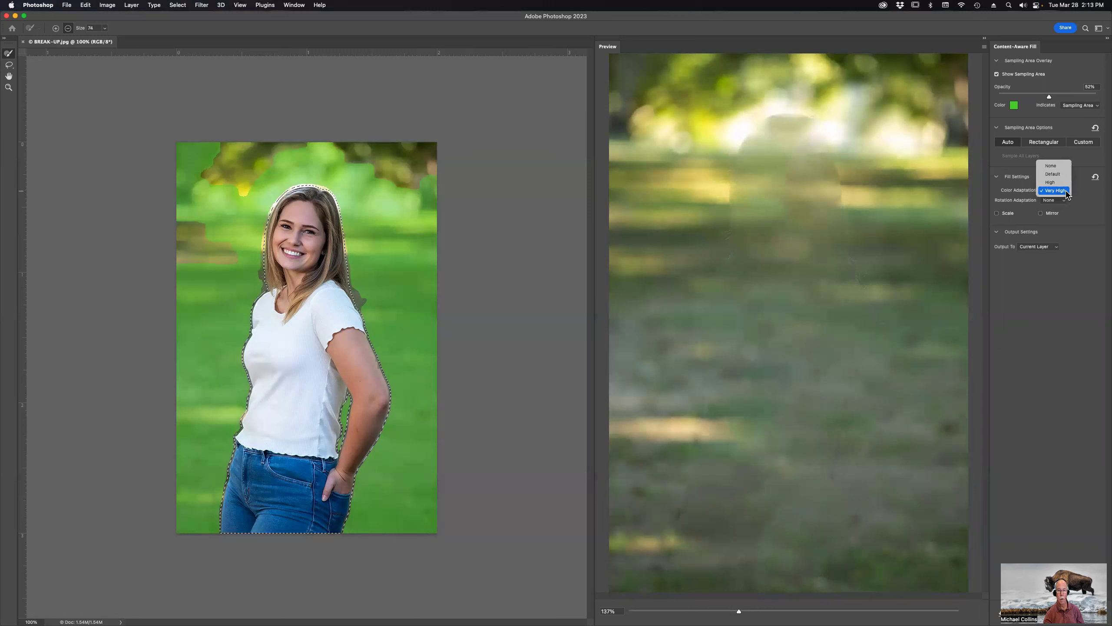
pyautogui.click(1061, 175)
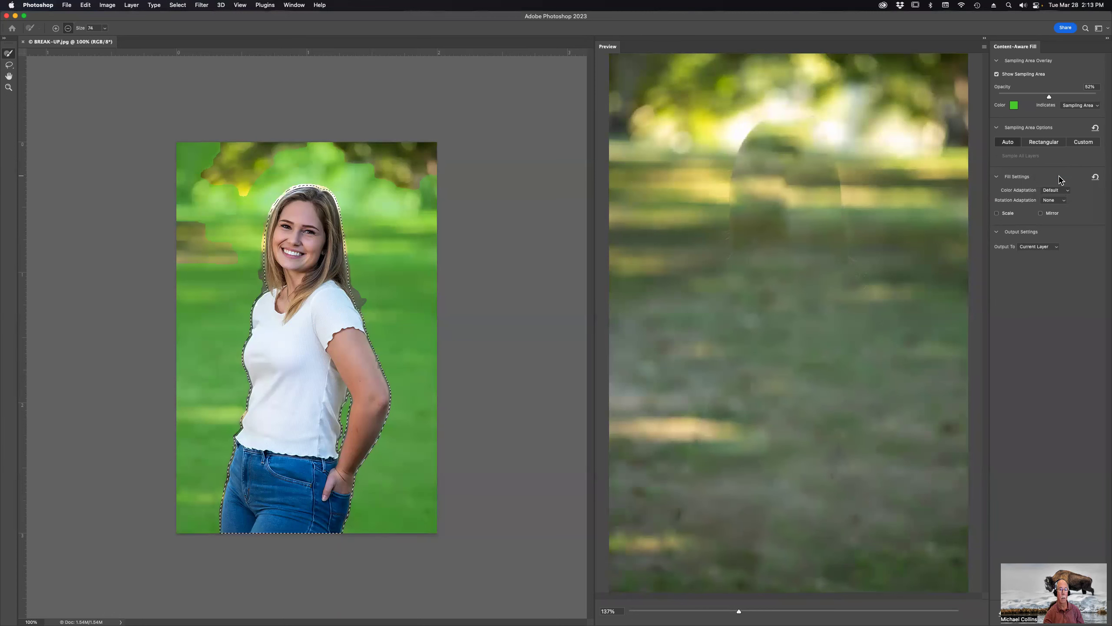
pyautogui.click(1055, 192)
pyautogui.click(1057, 202)
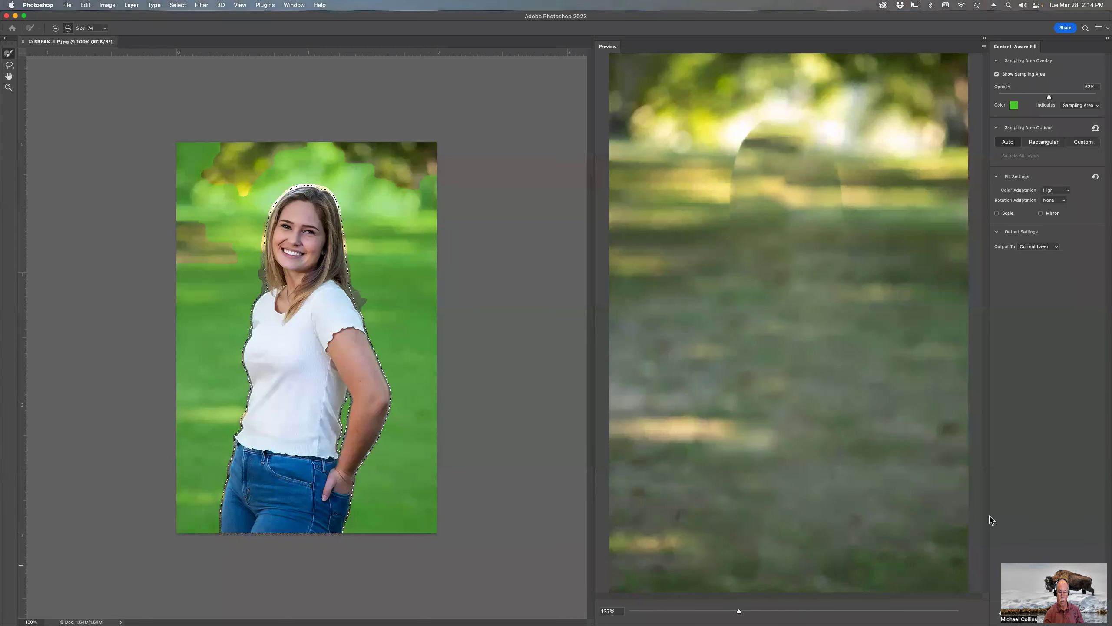
# Apply the fill, deselect, and spot-heal the leftover traces of the woman near the top.
pyautogui.press('Return')
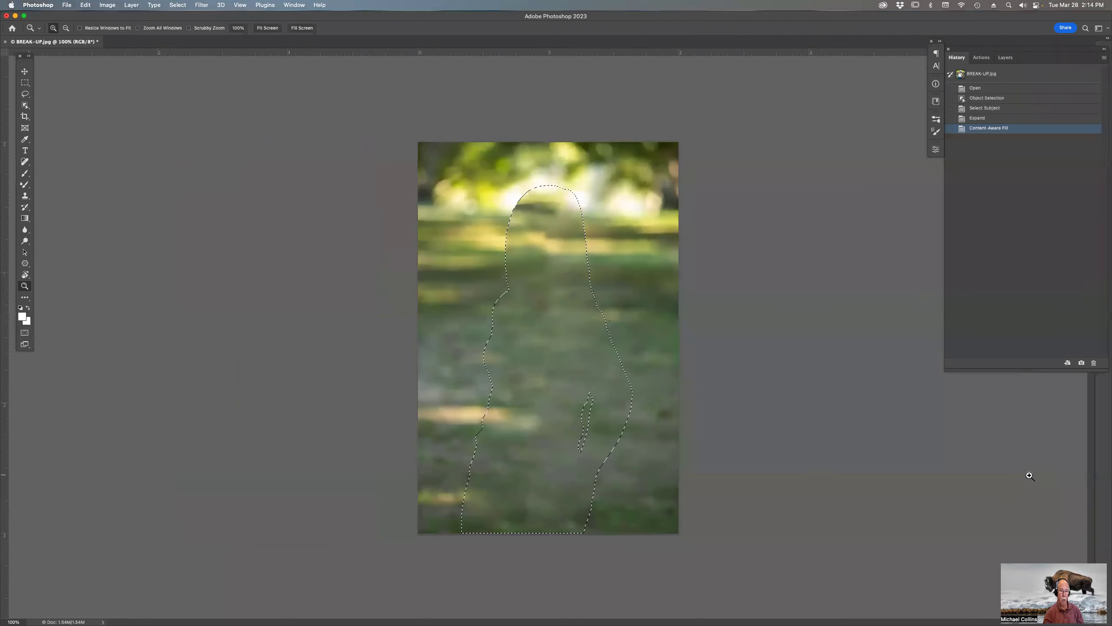
pyautogui.press('cmd+d')
pyautogui.press('j')
pyautogui.moveTo(531, 194)
pyautogui.mouseDown()
pyautogui.moveTo(505, 257)
pyautogui.moveTo(583, 247)
pyautogui.mouseUp()
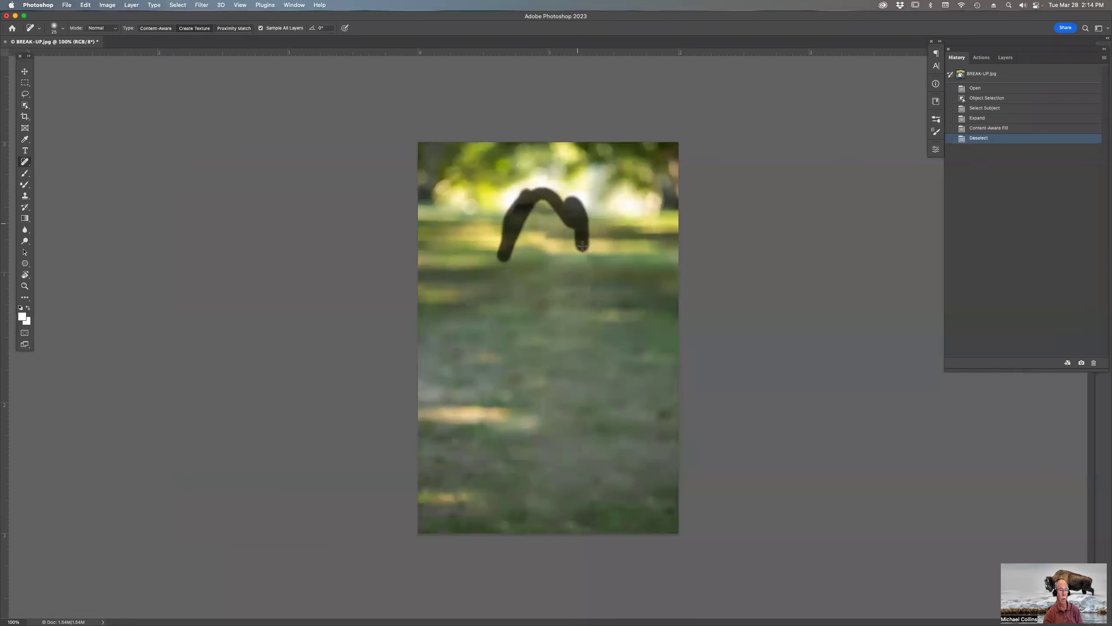
pyautogui.moveTo(583, 247); pyautogui.dragTo(605, 356)
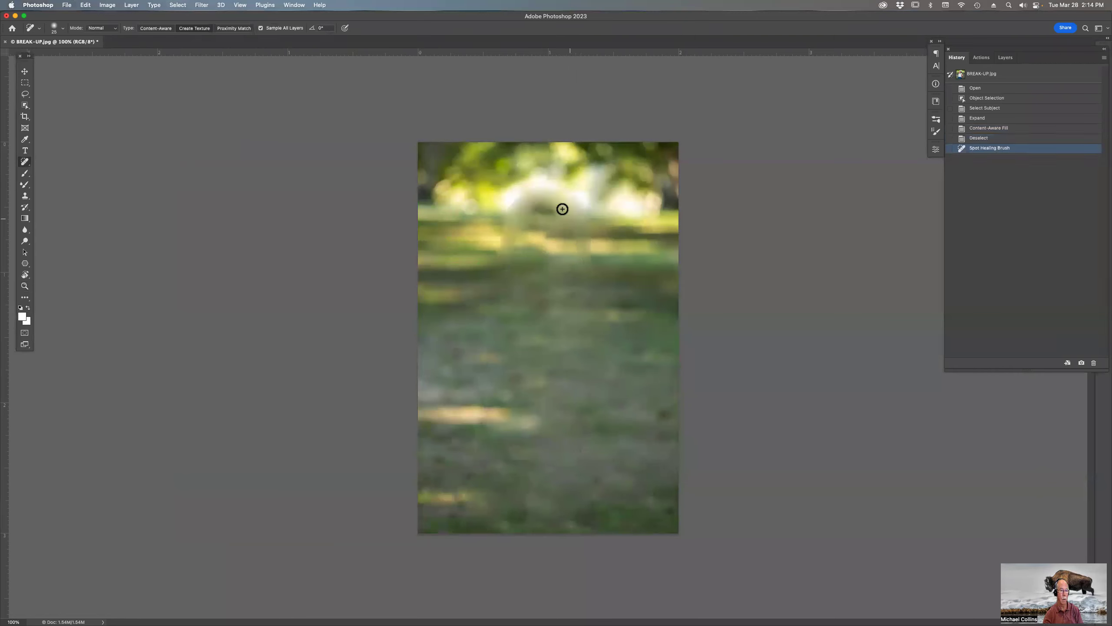
pyautogui.moveTo(563, 209); pyautogui.dragTo(550, 245)
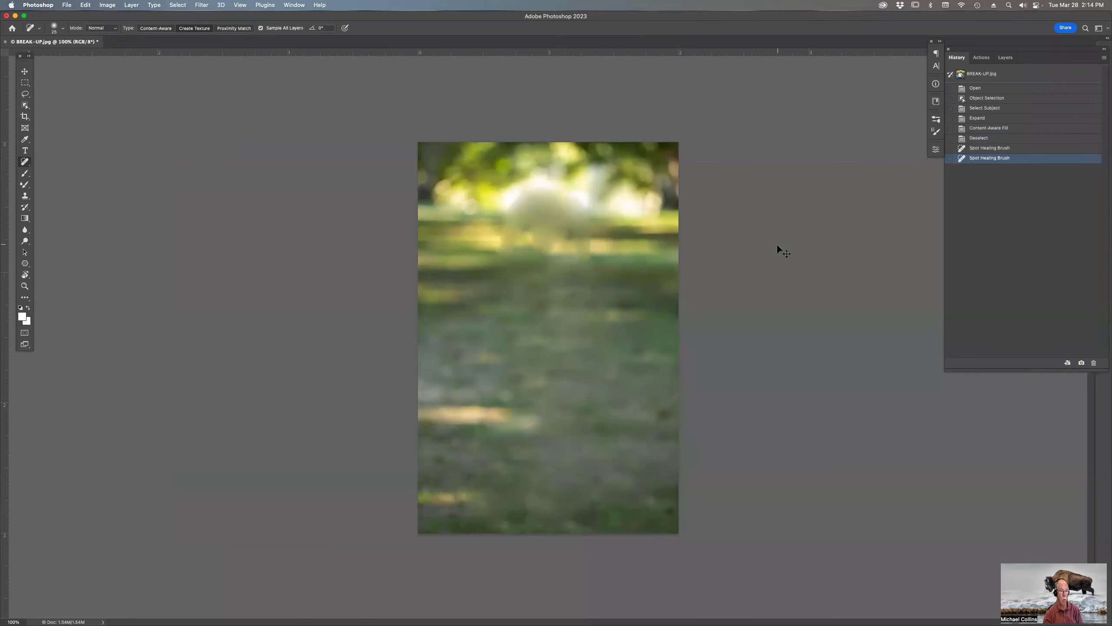
pyautogui.click(739, 237)
# Close BREAK-UP.jpg without saving and open DDH_6548 NIK Cropped.jpg from Bridge in Photoshop.
pyautogui.press('super+w')
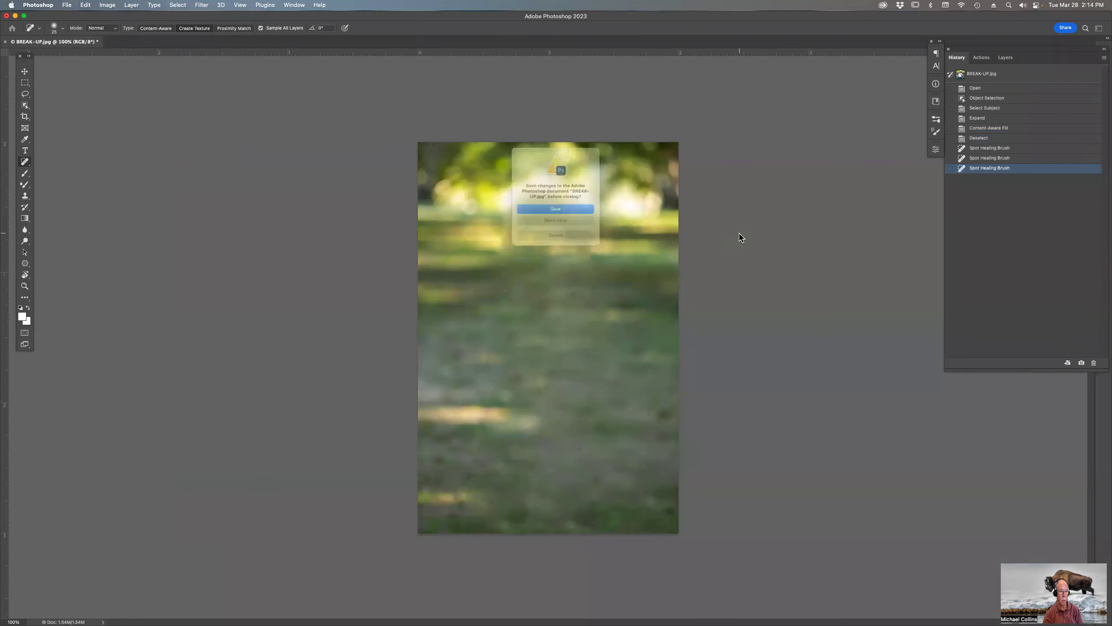
pyautogui.click(570, 229)
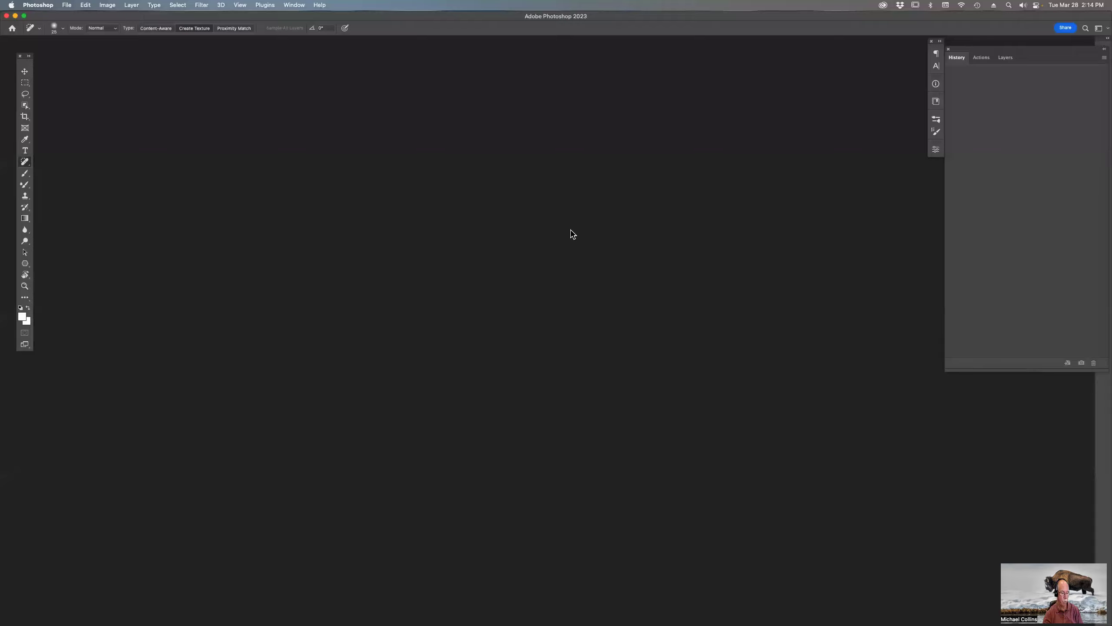
pyautogui.press('super+Tab')
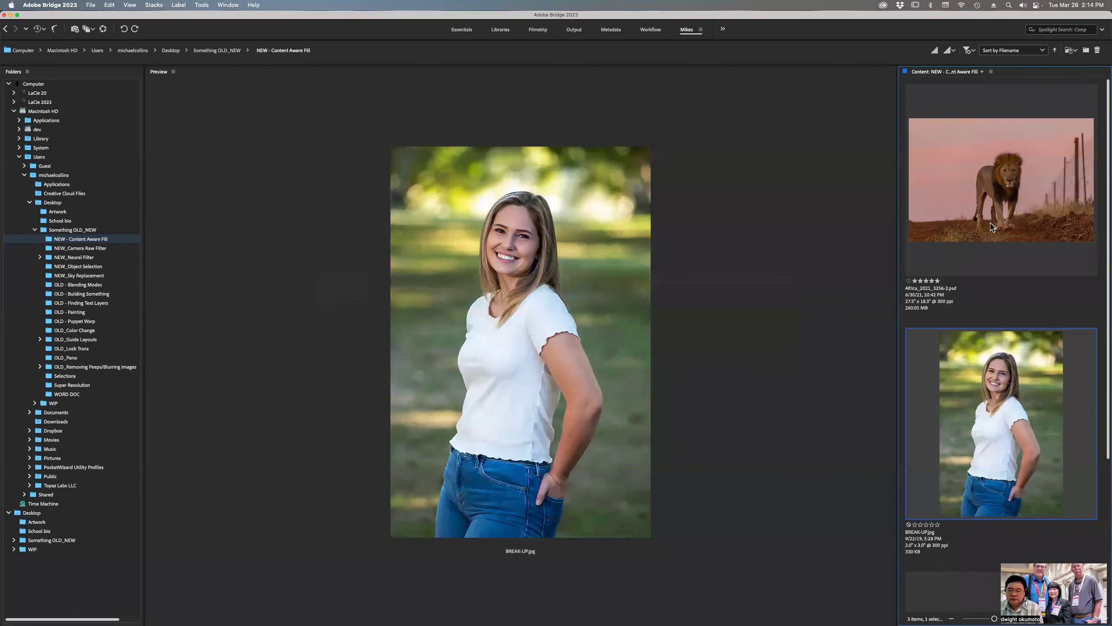
pyautogui.scroll(-5, 993, 227)
pyautogui.click(1012, 438)
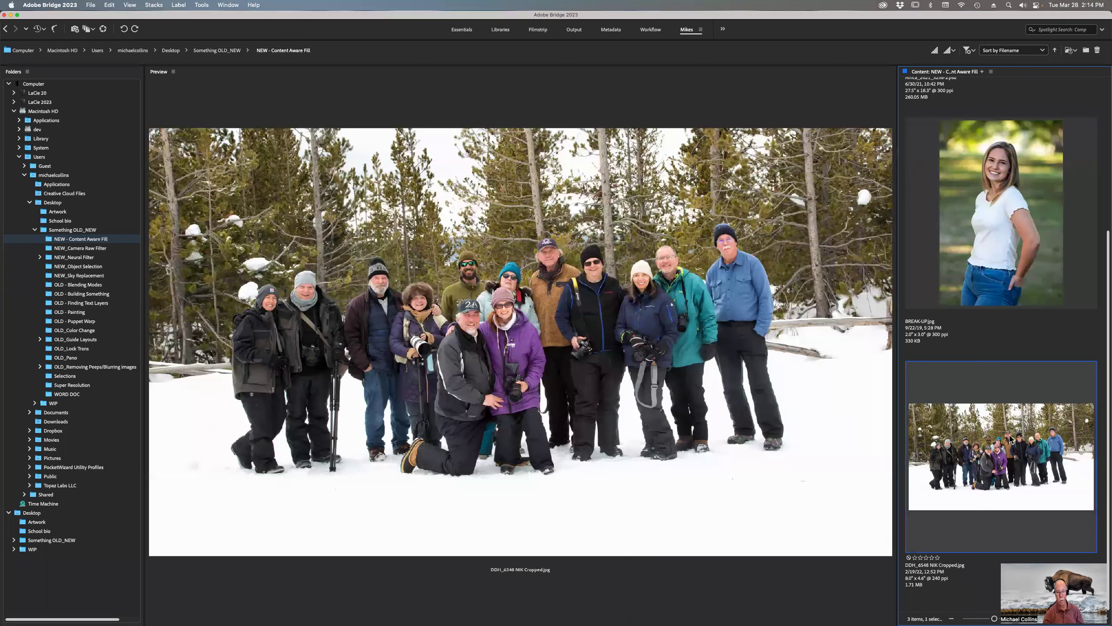
pyautogui.doubleClick(984, 440)
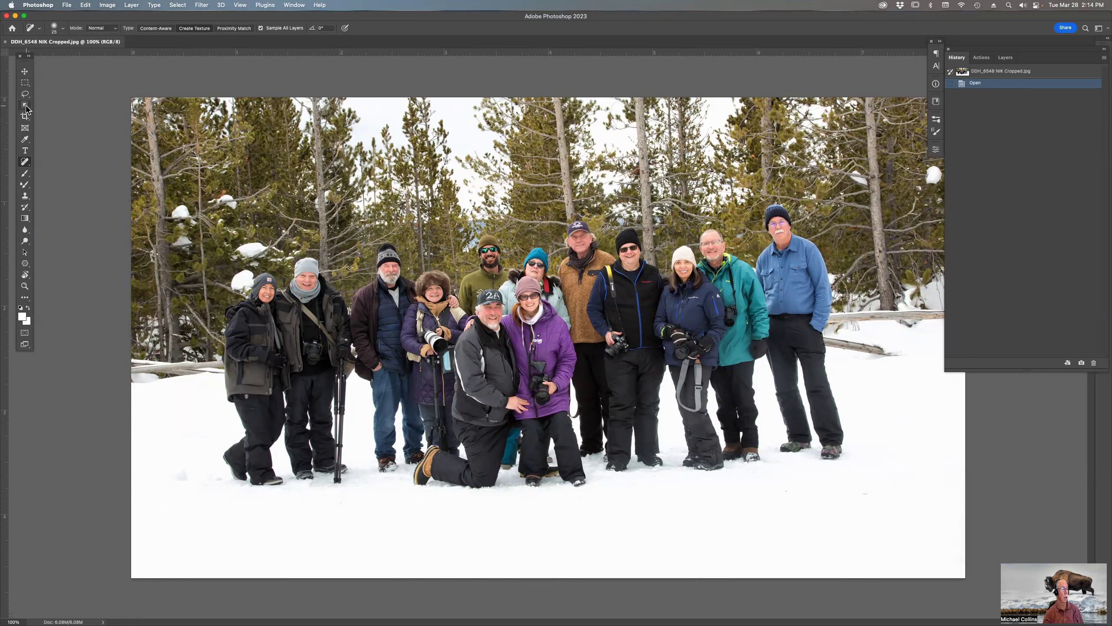
# Select the man in the blue shirt with object selection and expand the selection by 4 pixels.
pyautogui.click(26, 108)
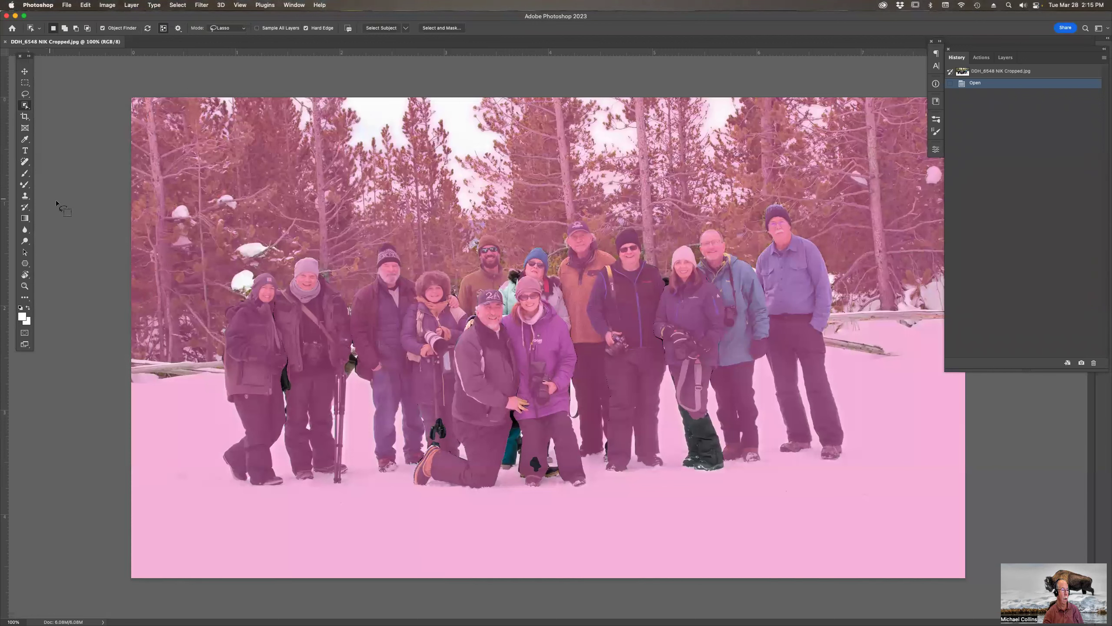
pyautogui.click(799, 285)
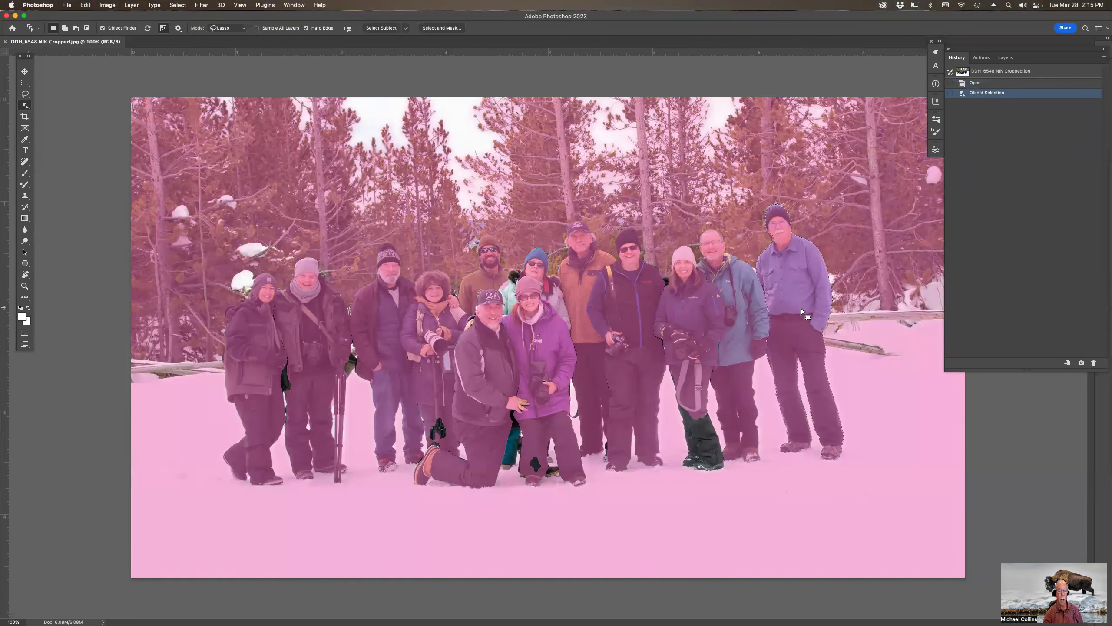
pyautogui.click(178, 5)
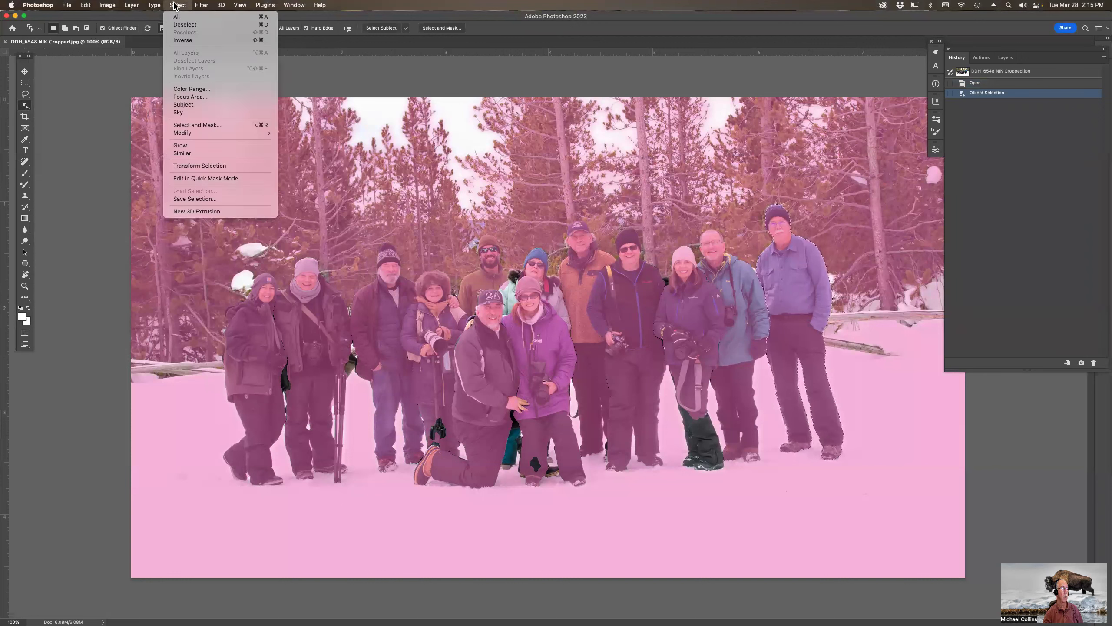
pyautogui.moveTo(182, 132)
pyautogui.click(305, 150)
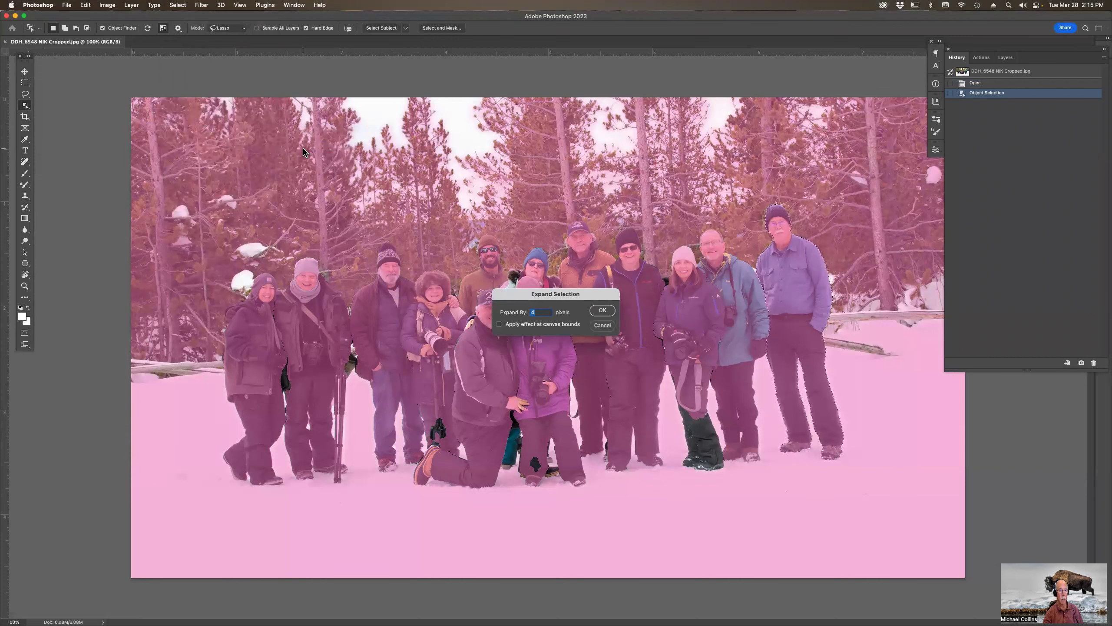
pyautogui.press('Return')
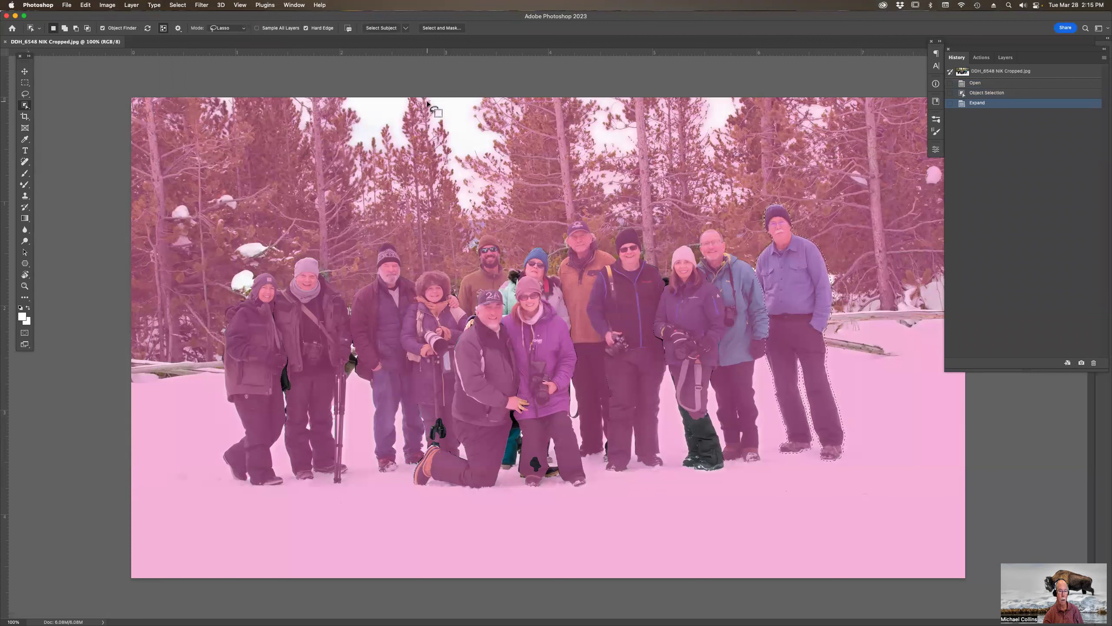
pyautogui.click(87, 6)
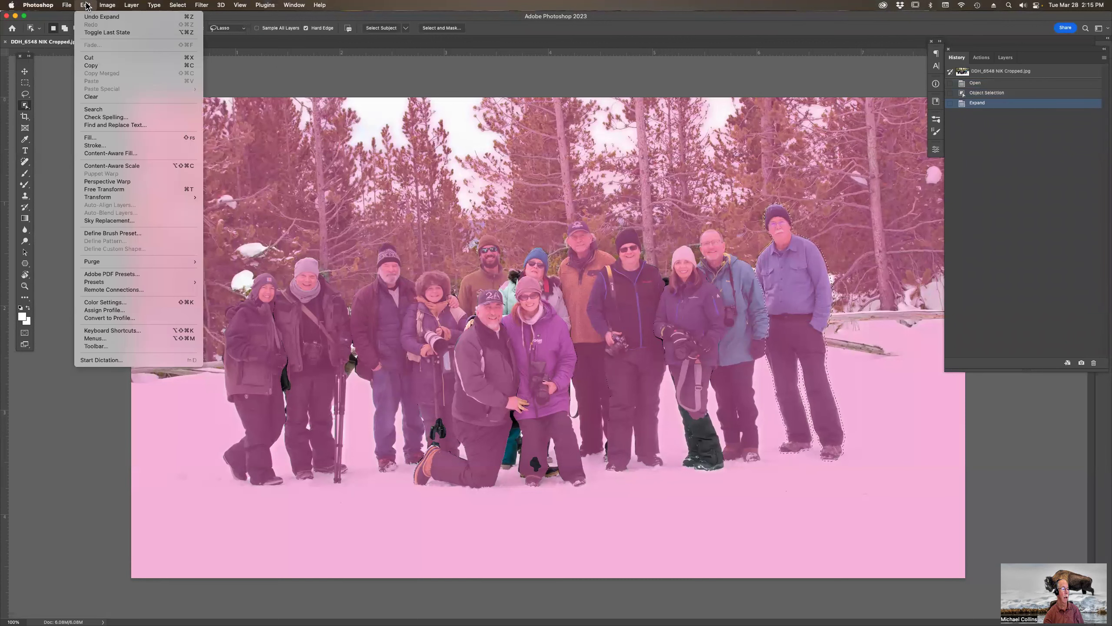
# Content-aware fill the man away, excluding the teal jacket and nearby heads from sampling.
pyautogui.click(110, 154)
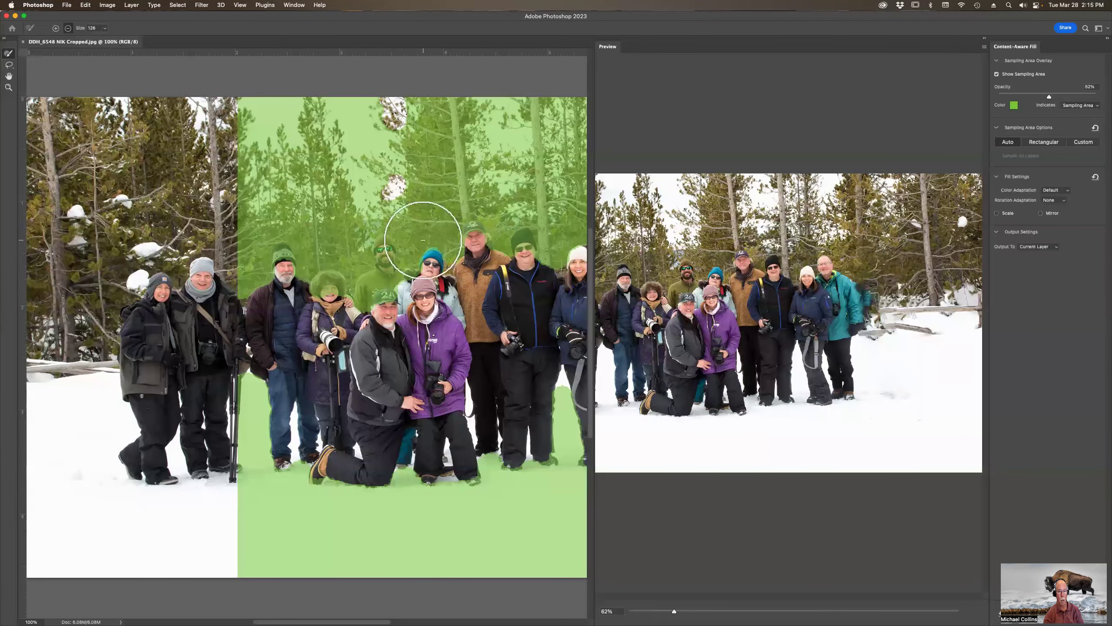
pyautogui.hscroll(10, 419, 246)
pyautogui.scroll(-4, 419, 246)
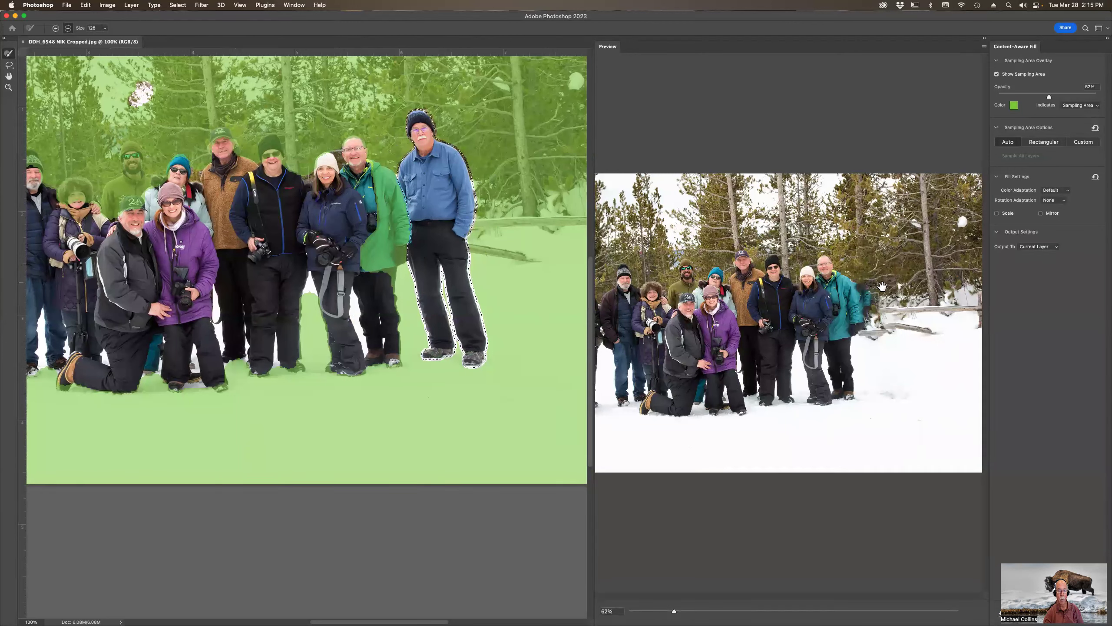
pyautogui.press('[')
pyautogui.press('[')
pyautogui.press('[')
pyautogui.press('[')
pyautogui.press('[')
pyautogui.press('[')
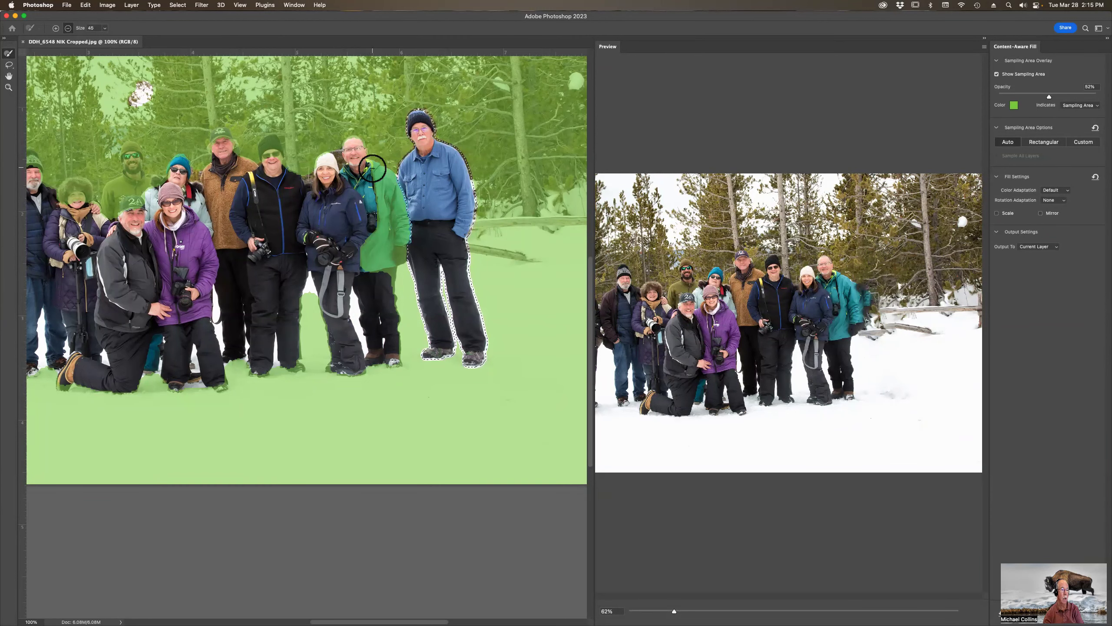
pyautogui.moveTo(375, 170)
pyautogui.mouseDown()
pyautogui.moveTo(402, 201)
pyautogui.moveTo(366, 149)
pyautogui.moveTo(273, 145)
pyautogui.mouseUp()
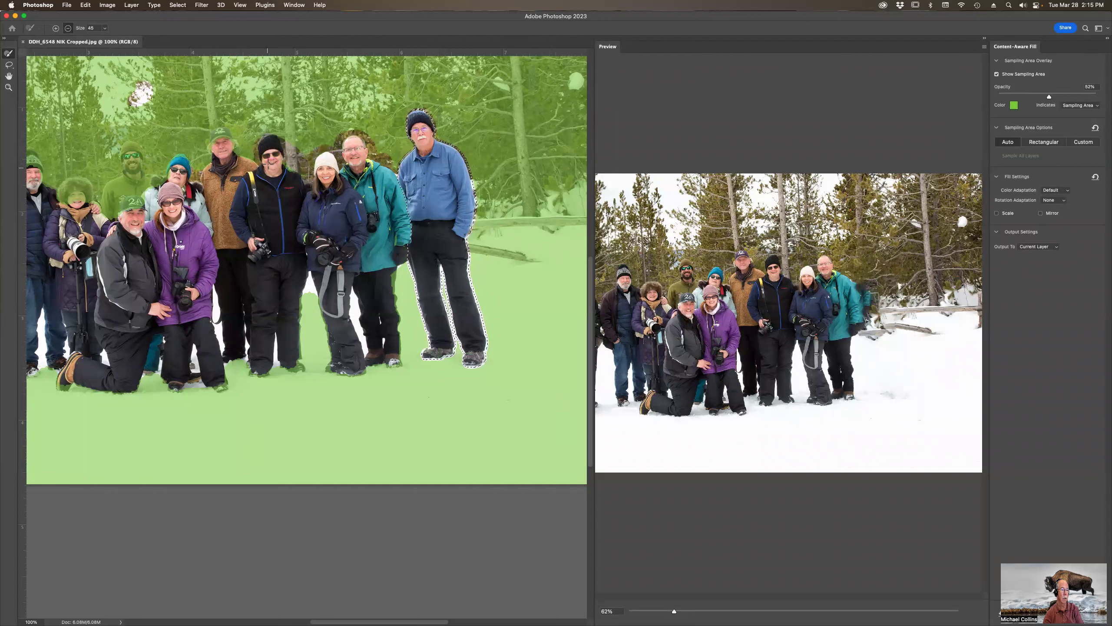
pyautogui.moveTo(243, 144)
pyautogui.mouseDown()
pyautogui.moveTo(141, 146)
pyautogui.moveTo(117, 205)
pyautogui.moveTo(103, 199)
pyautogui.mouseUp()
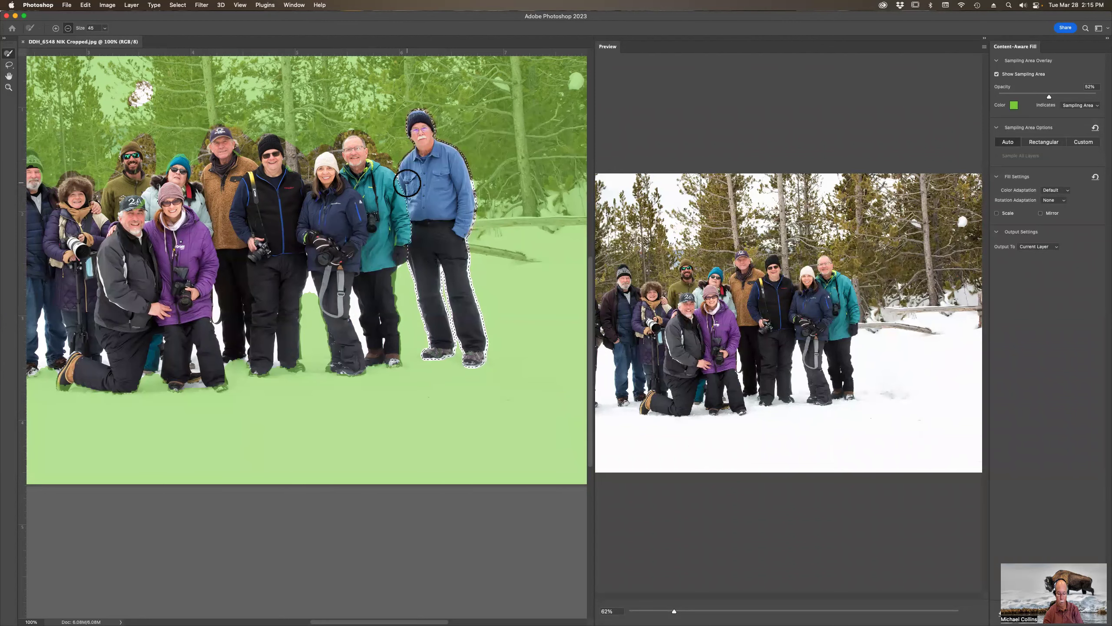
pyautogui.press('super+0')
pyautogui.press('Return')
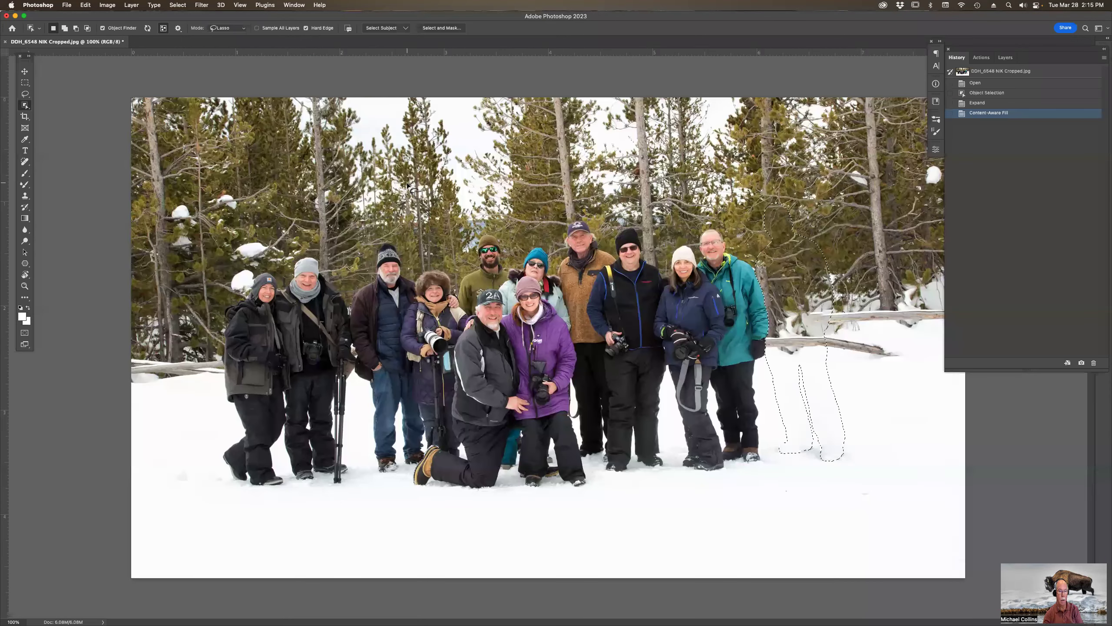
# Lasso the leftover smudge in the snow and fill it using the F2 expand-and-fill action.
pyautogui.press('super+d')
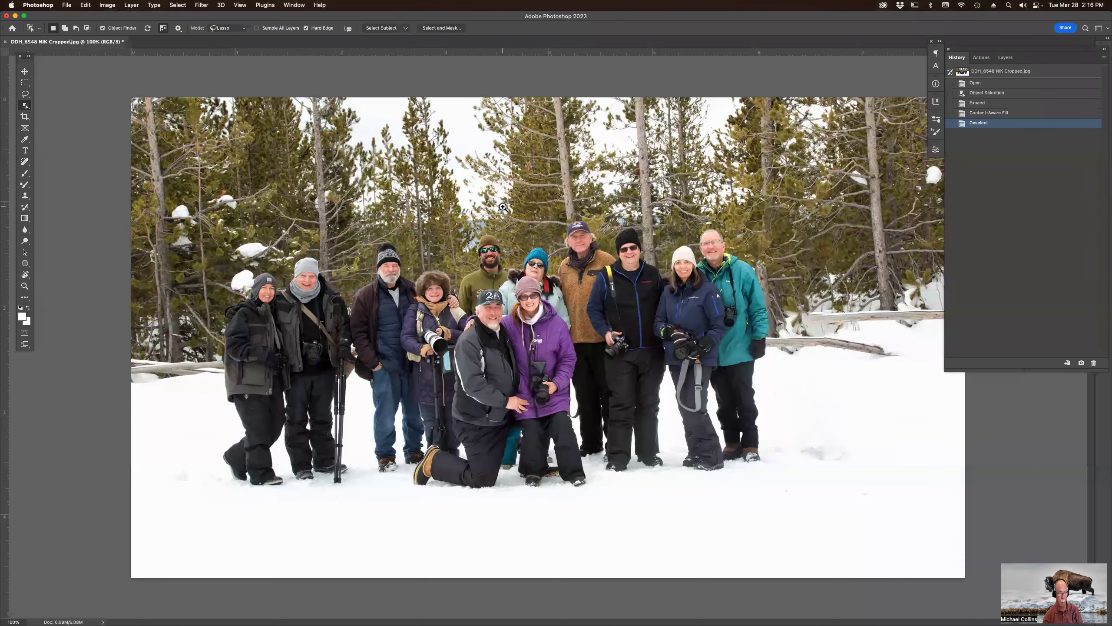
pyautogui.press('z')
pyautogui.click(667, 371)
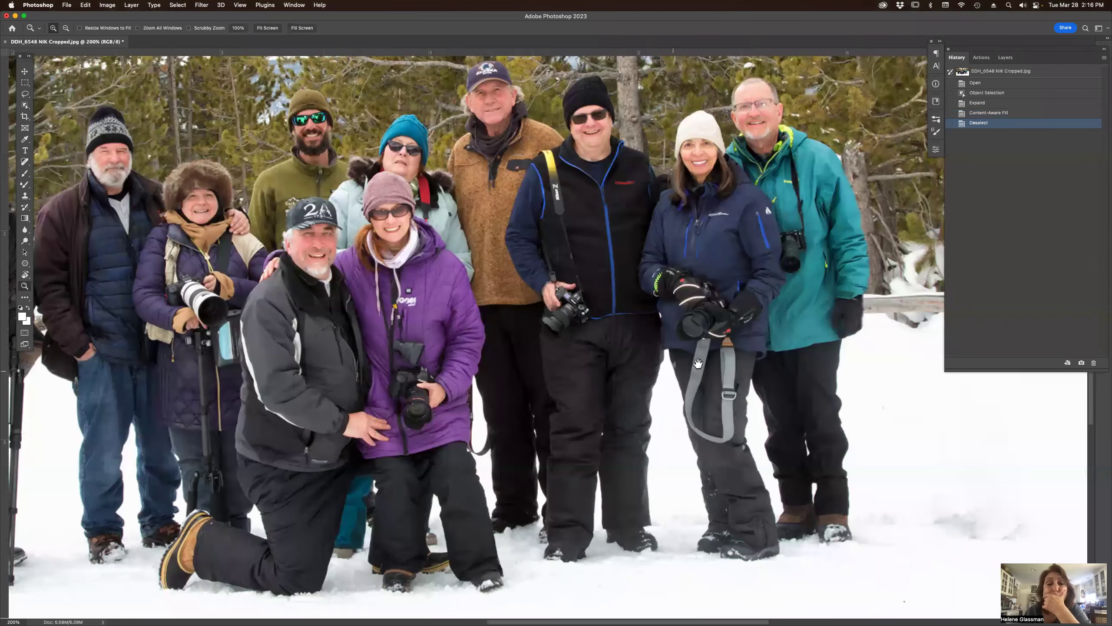
pyautogui.moveTo(698, 363); pyautogui.dragTo(328, 376)
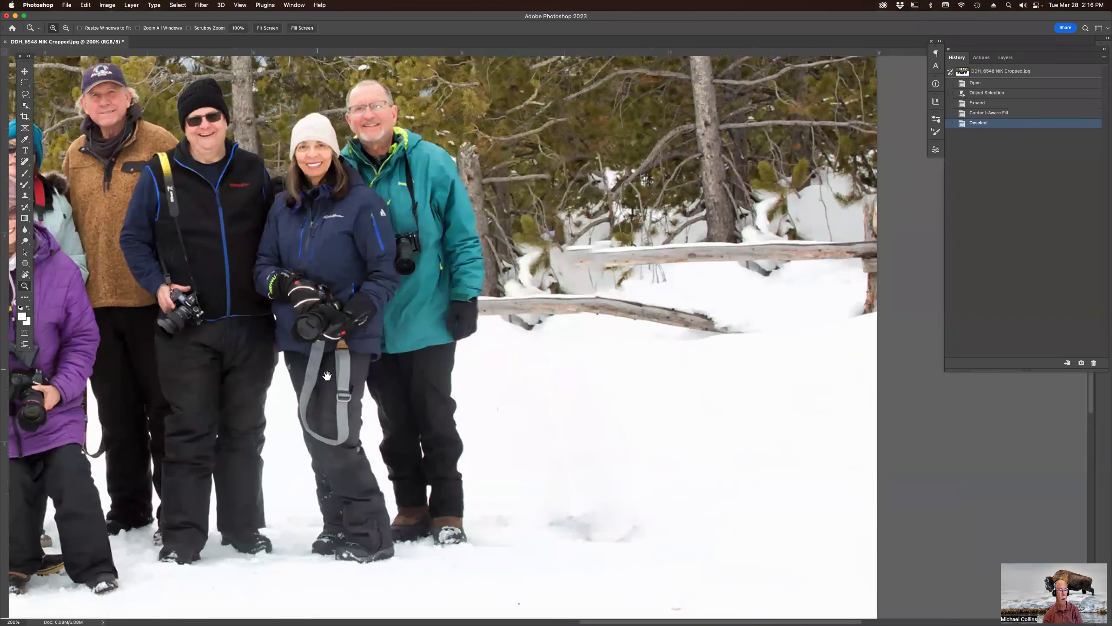
pyautogui.press('l')
pyautogui.moveTo(583, 492)
pyautogui.mouseDown()
pyautogui.moveTo(533, 566)
pyautogui.moveTo(567, 480)
pyautogui.mouseUp()
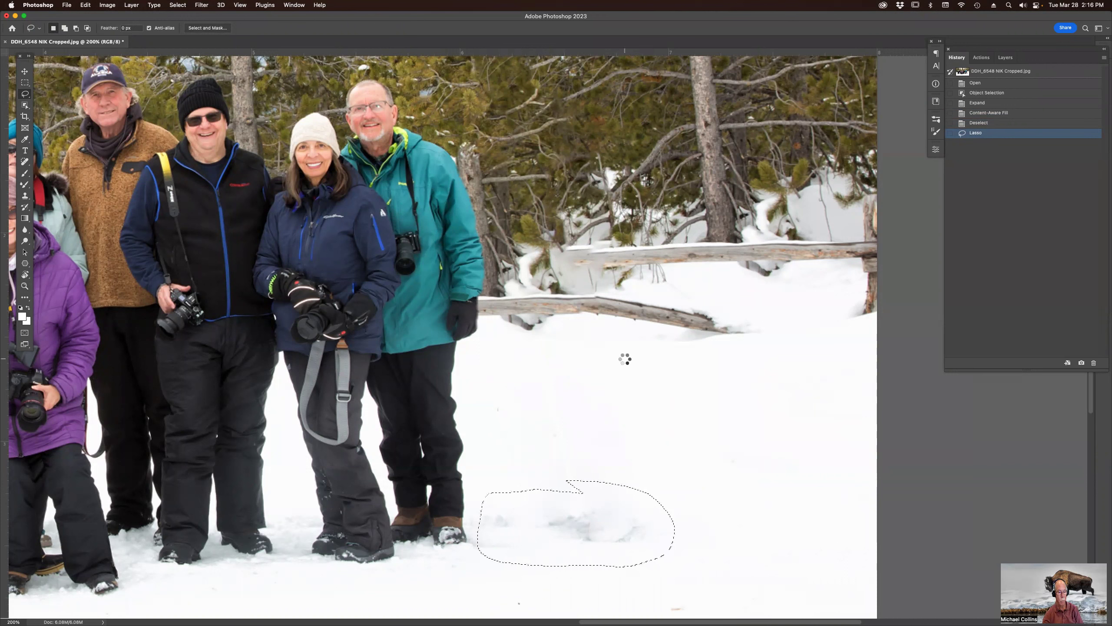
pyautogui.press('F2')
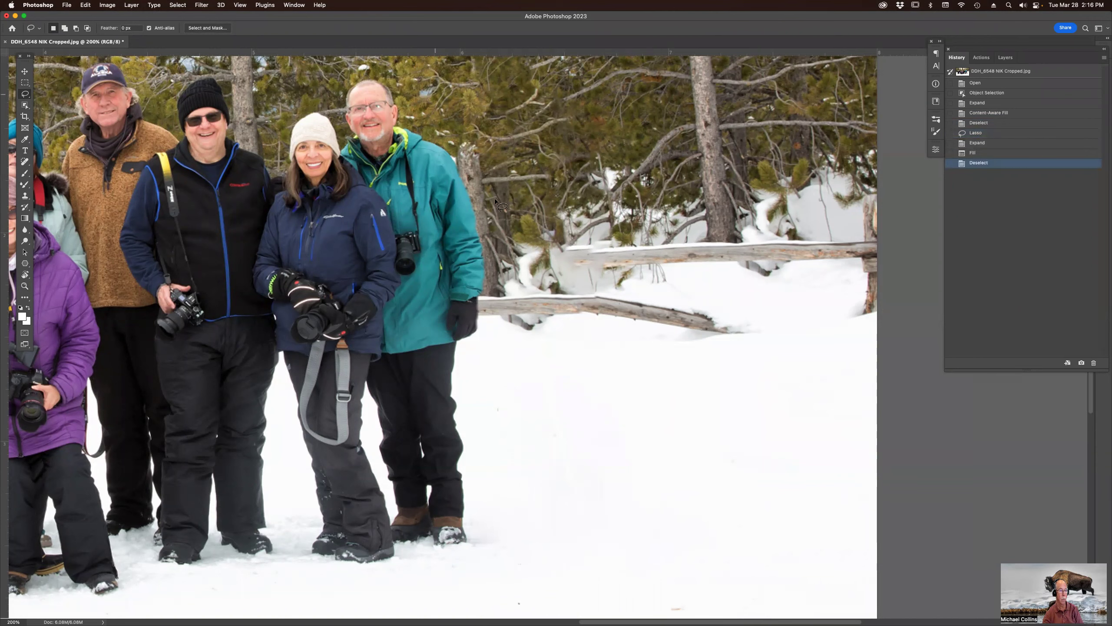
pyautogui.hotkey('ctrl', '0')
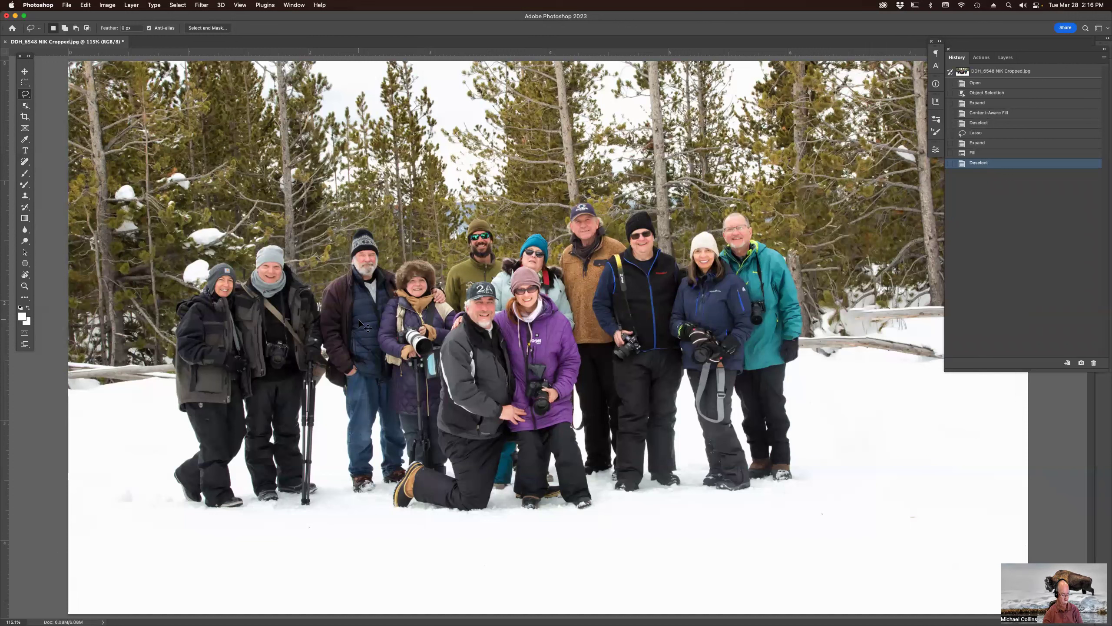
# In Camera Raw, mask Person 9's face skin, body skin and eyebrows and set Temperature to -70.
pyautogui.press('super+shift+a')
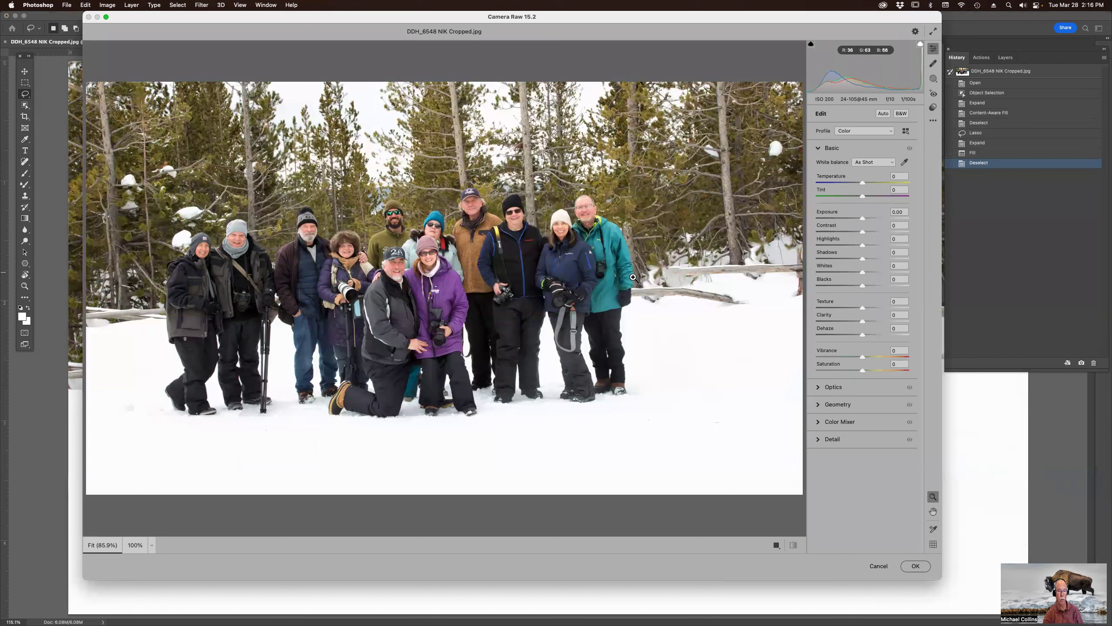
pyautogui.click(934, 80)
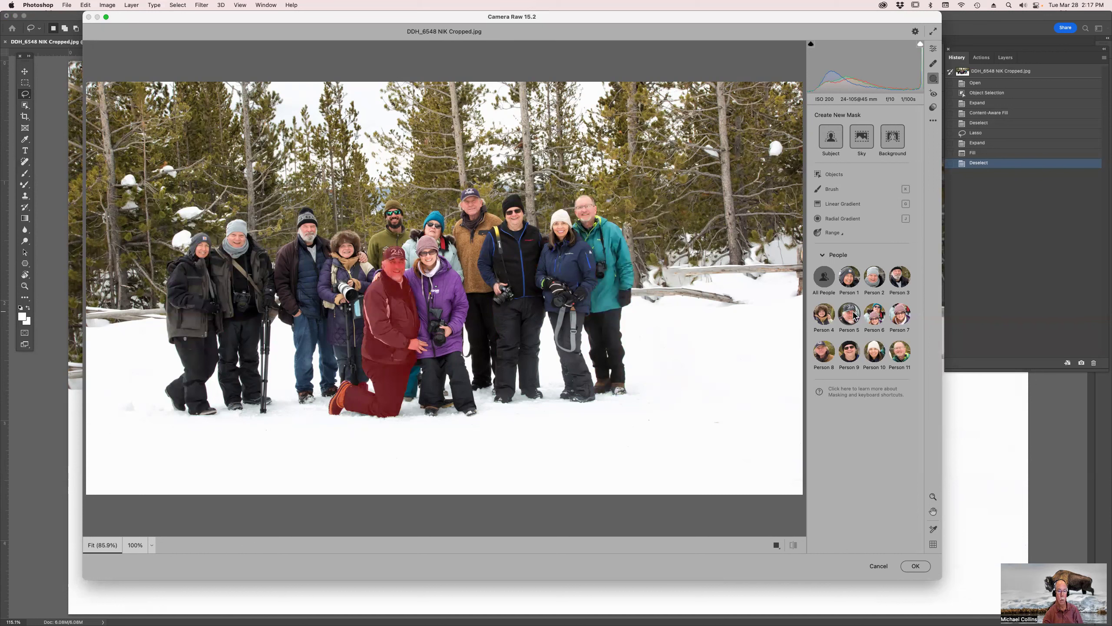
pyautogui.click(852, 359)
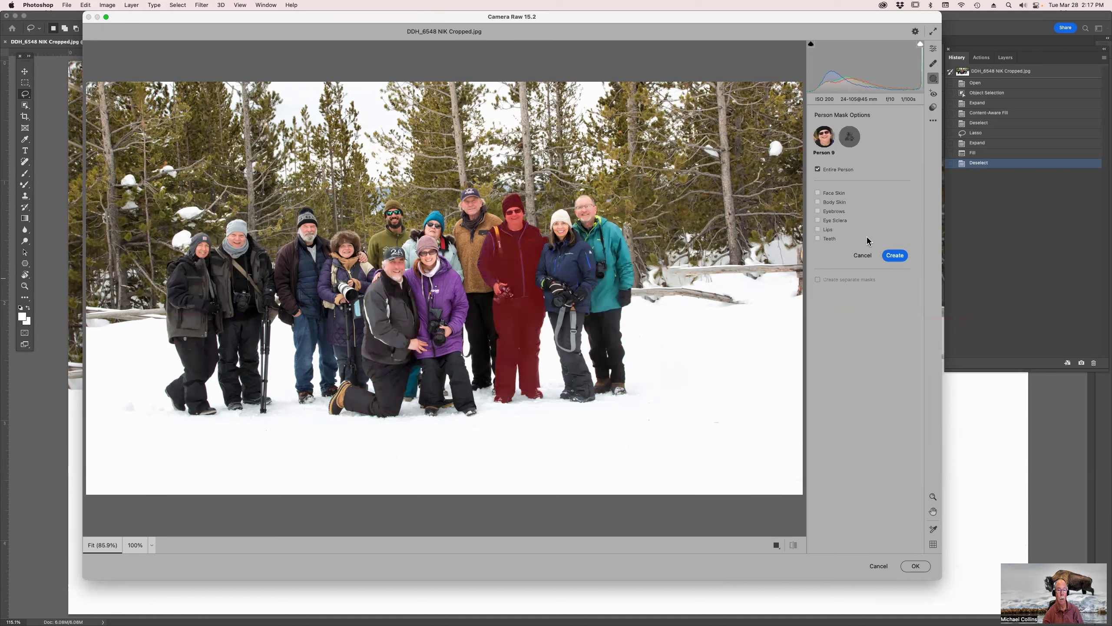
pyautogui.click(818, 193)
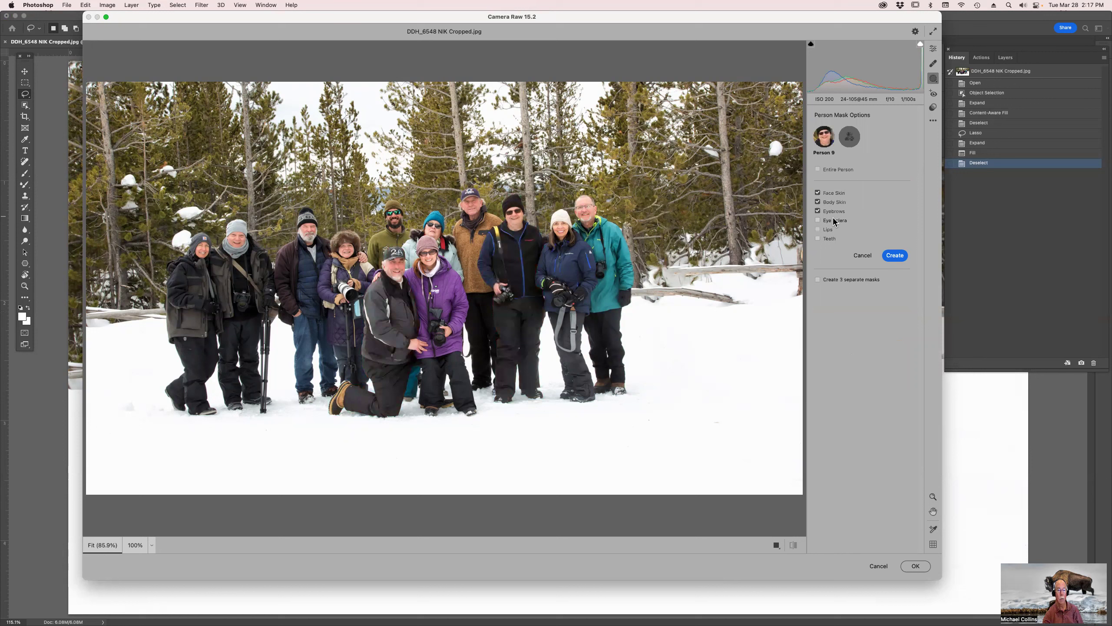
pyautogui.click(895, 255)
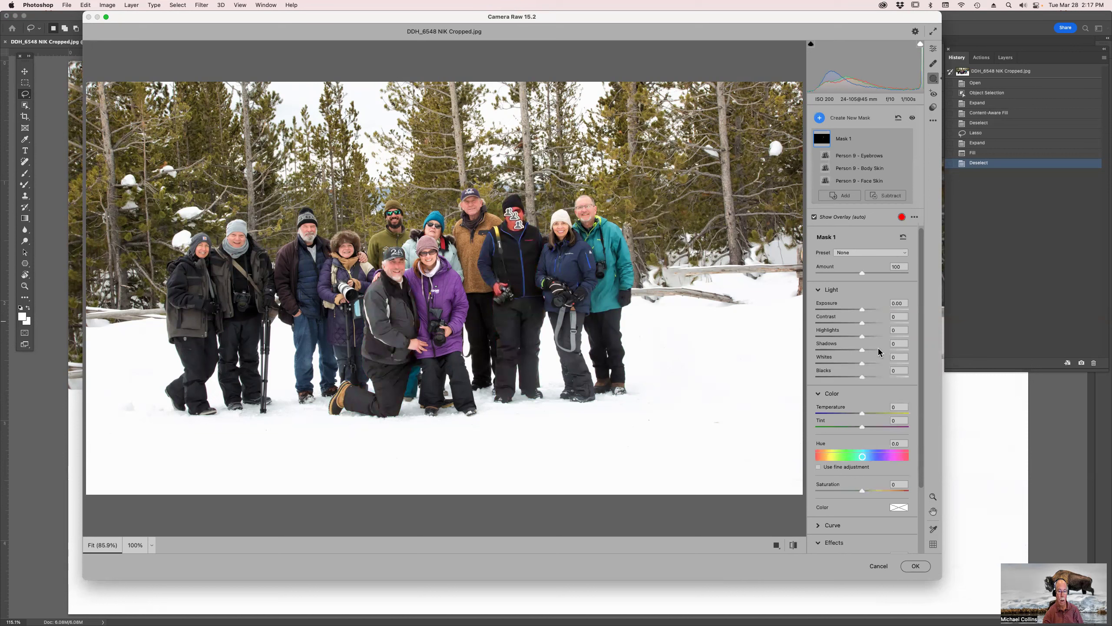
pyautogui.moveTo(861, 415); pyautogui.dragTo(828, 414)
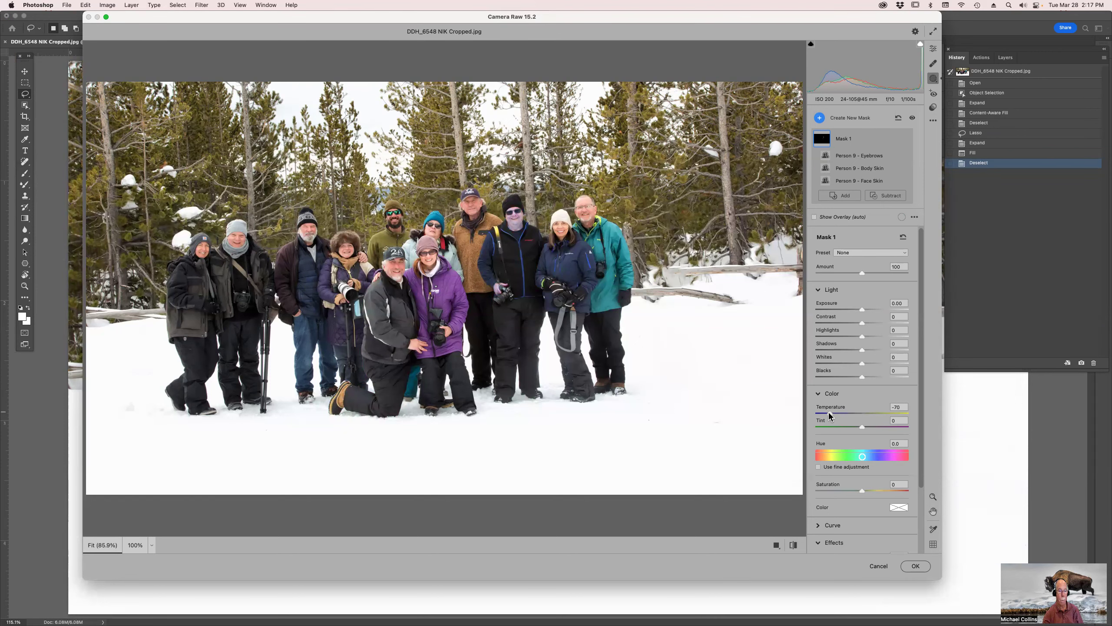
pyautogui.click(914, 566)
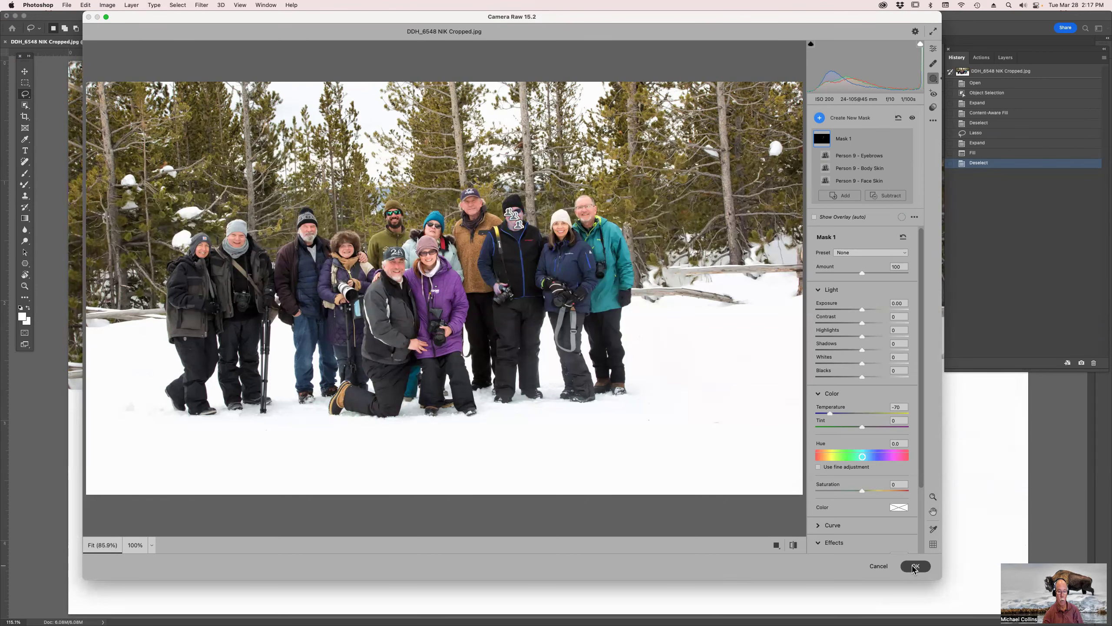
# Zoom in to inspect the blue skin tint on the man in the group photo.
pyautogui.press('z')
pyautogui.moveTo(507, 157); pyautogui.dragTo(761, 388)
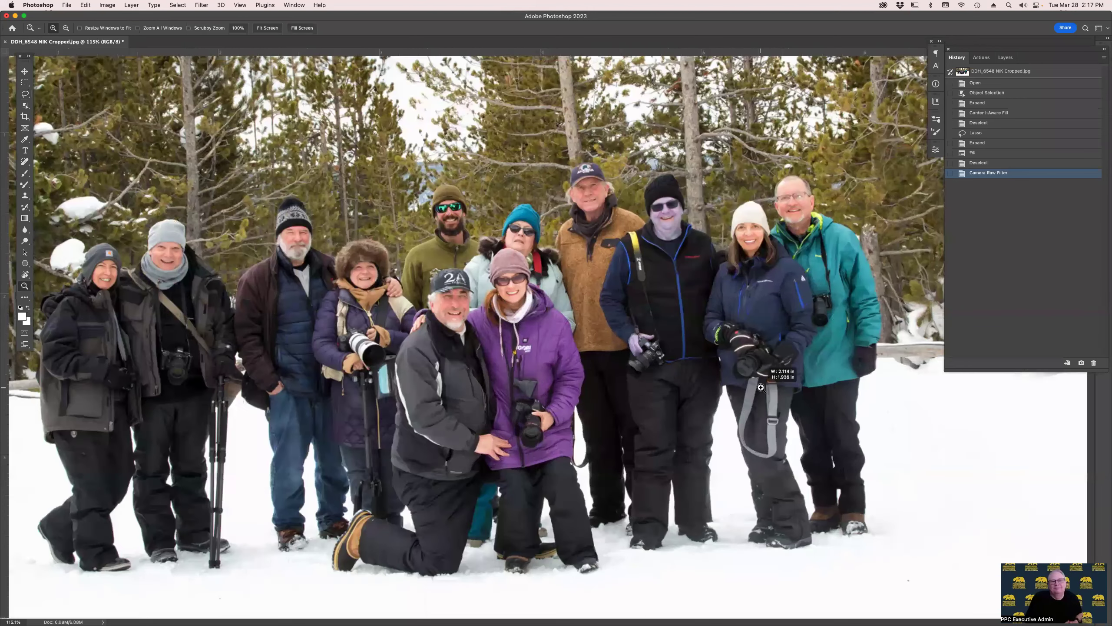
pyautogui.hscroll(3, 582, 425)
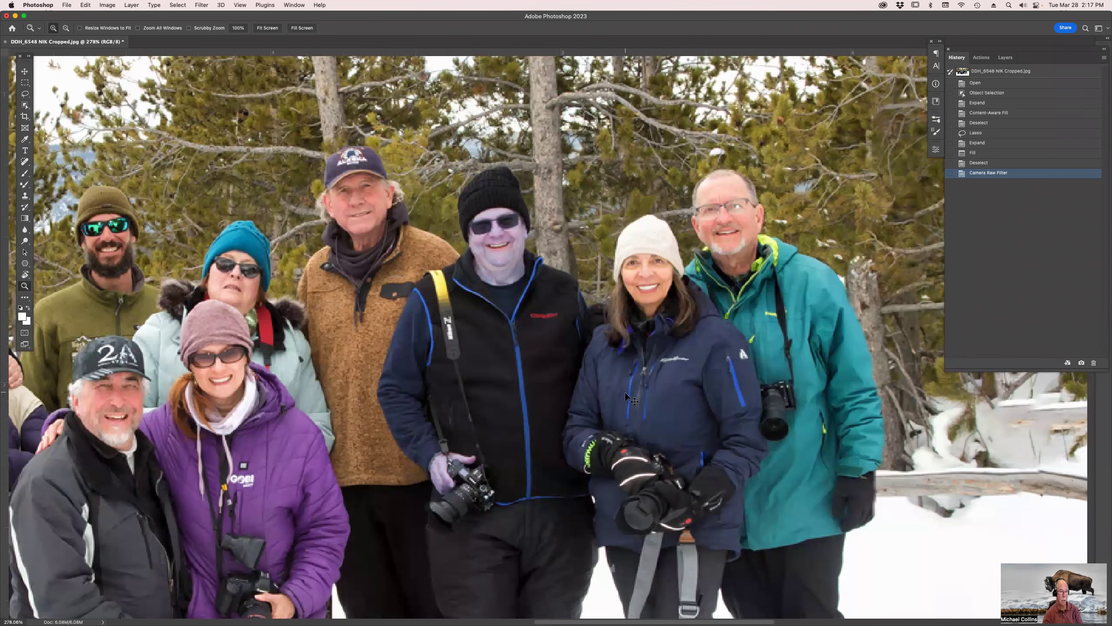
pyautogui.press('super+0')
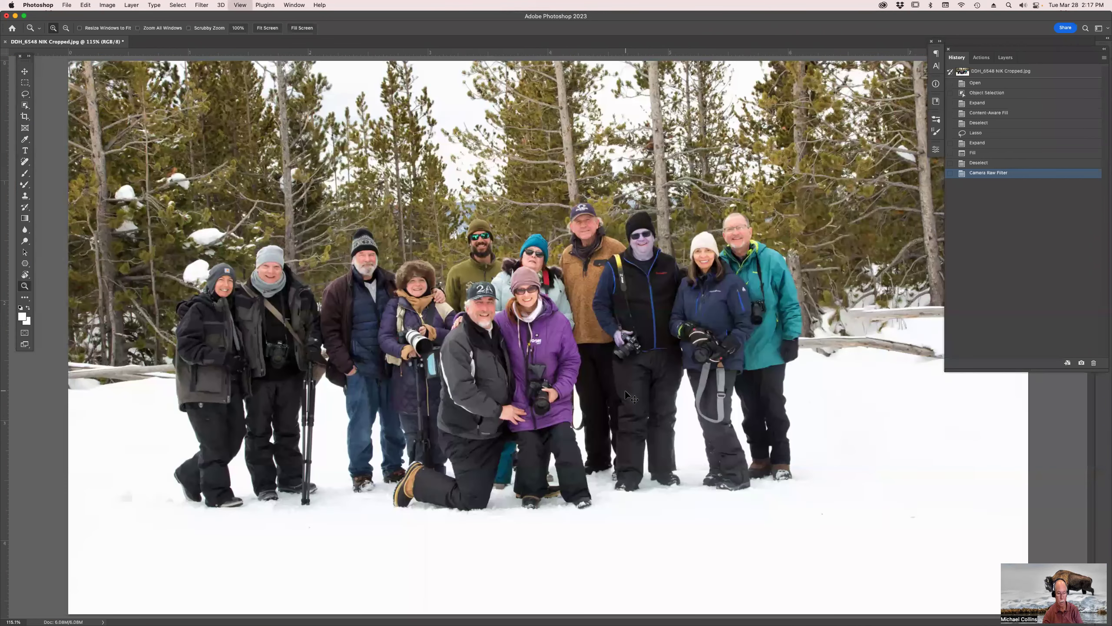
pyautogui.press('super+1')
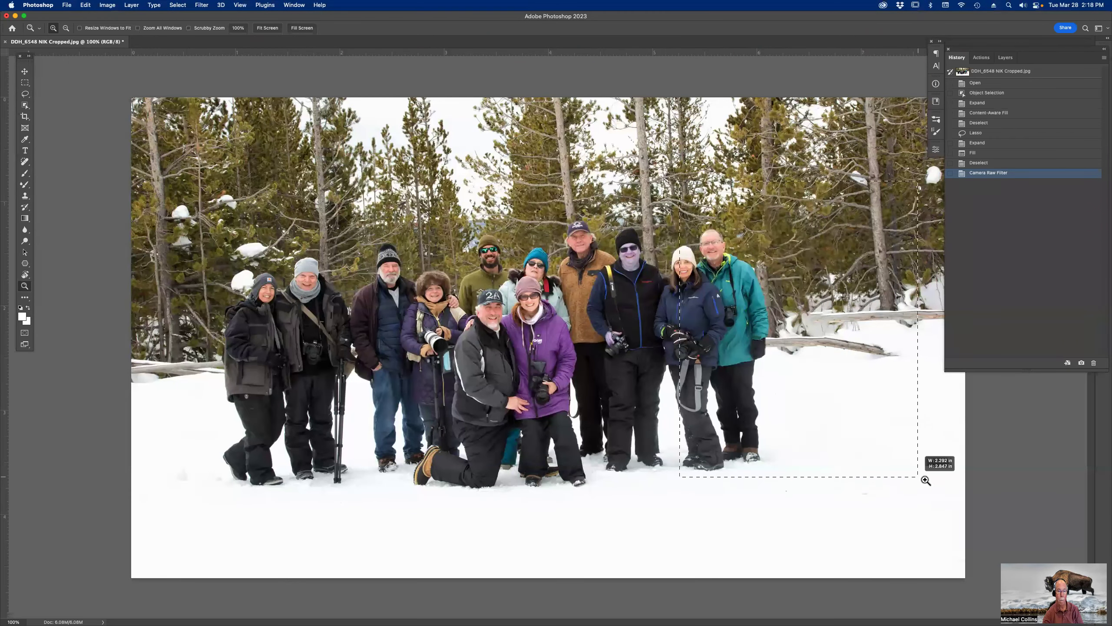
pyautogui.moveTo(841, 380); pyautogui.dragTo(934, 494)
pyautogui.hscroll(10, 626, 389)
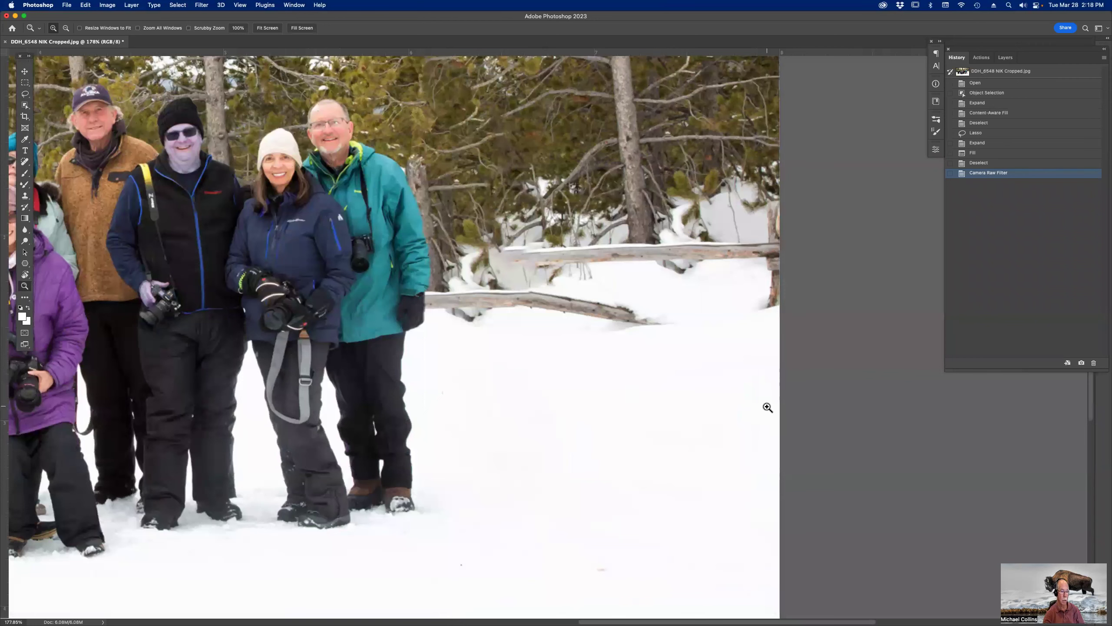
pyautogui.scroll(3, 694, 407)
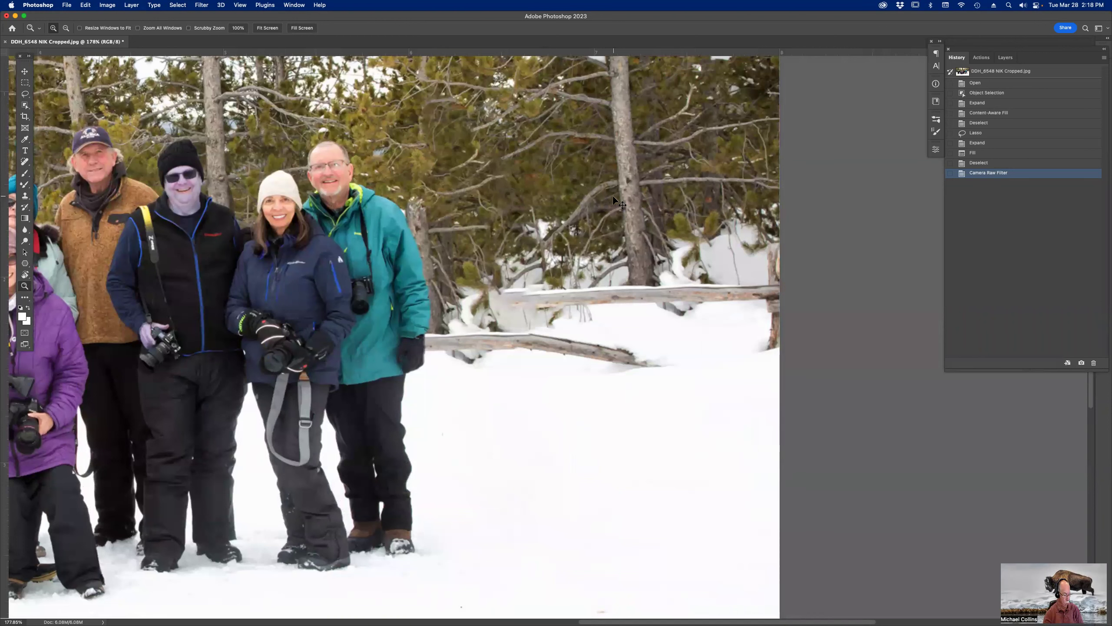
# Close the group photo without saving the edits.
pyautogui.press('super+w')
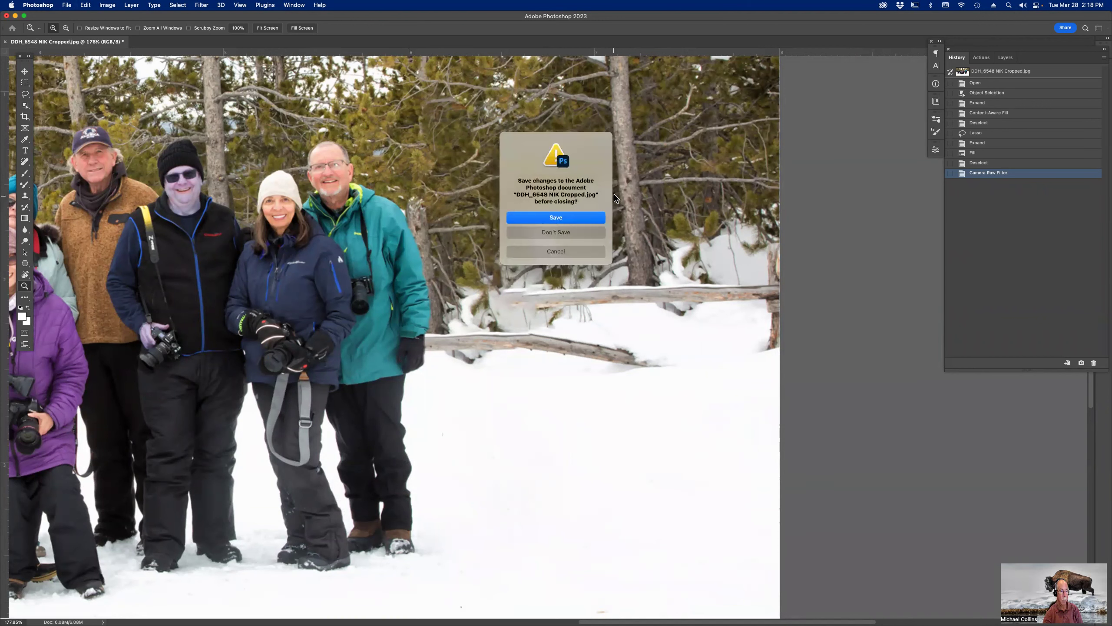
pyautogui.click(571, 232)
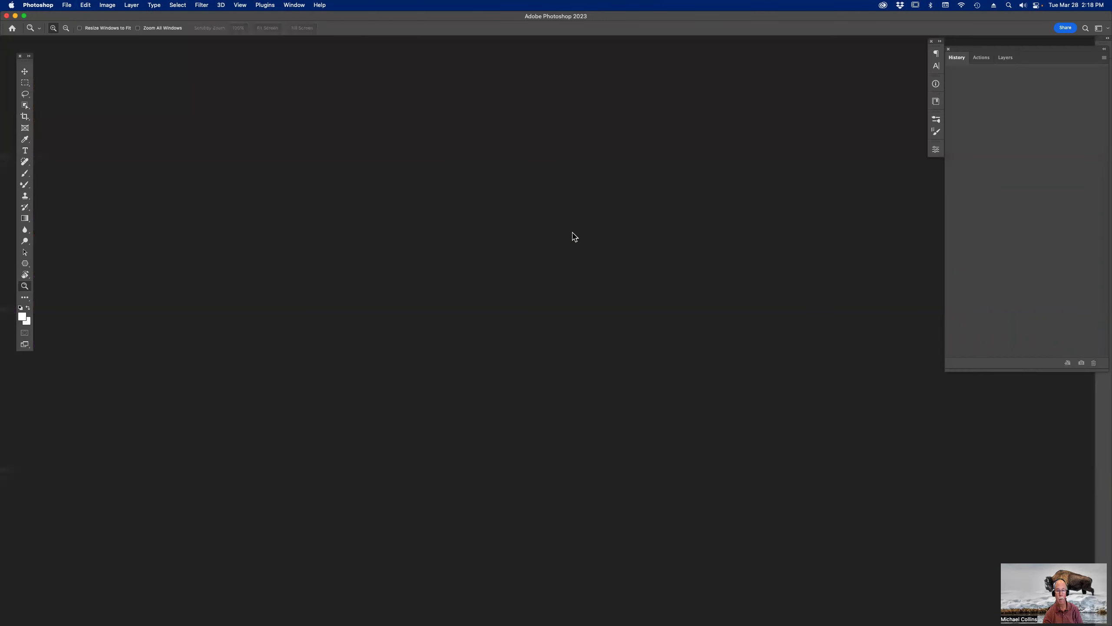
pyautogui.click(1009, 60)
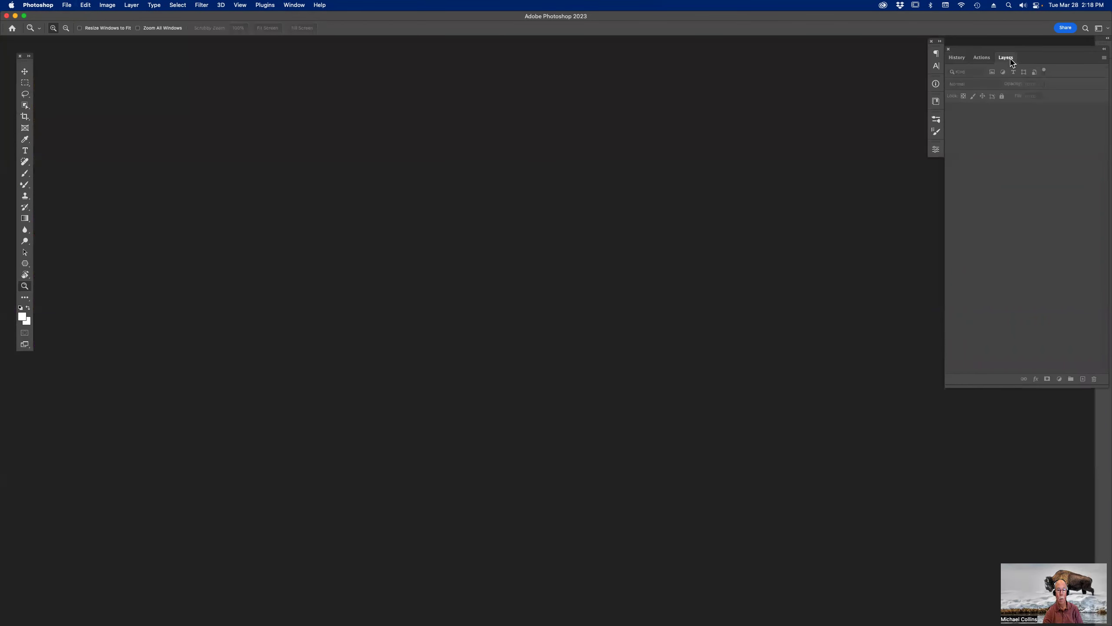
# Switch to Adobe Bridge and open the OLD - Finding Text Layers folder.
pyautogui.press('super+Tab')
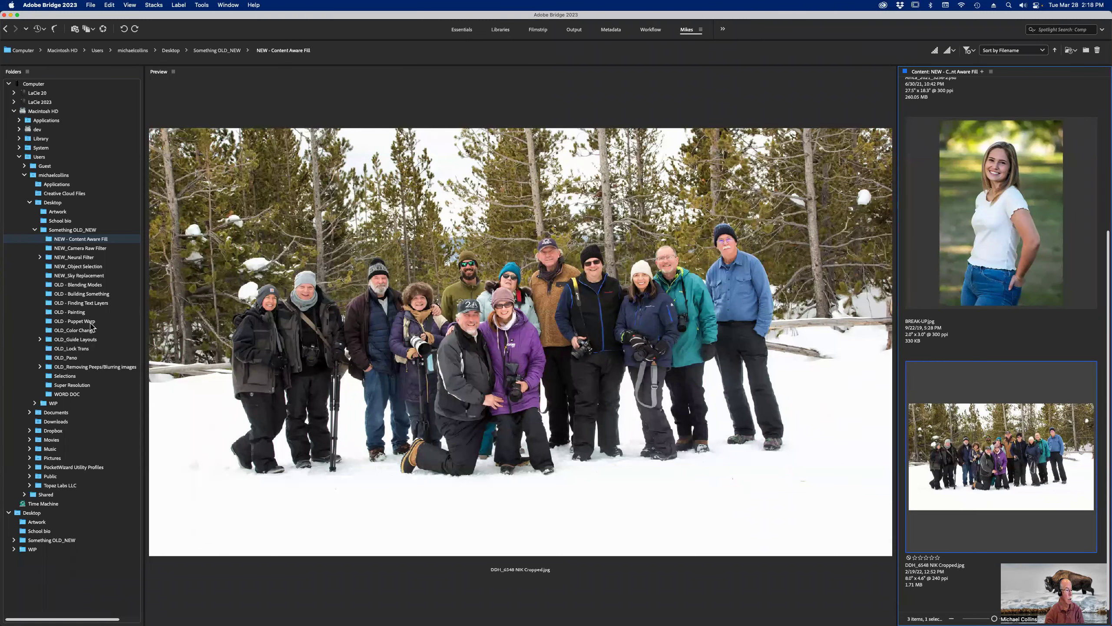
pyautogui.click(96, 304)
# Open WCS_Collins.psd in Photoshop and scroll down through its layer list.
pyautogui.doubleClick(935, 265)
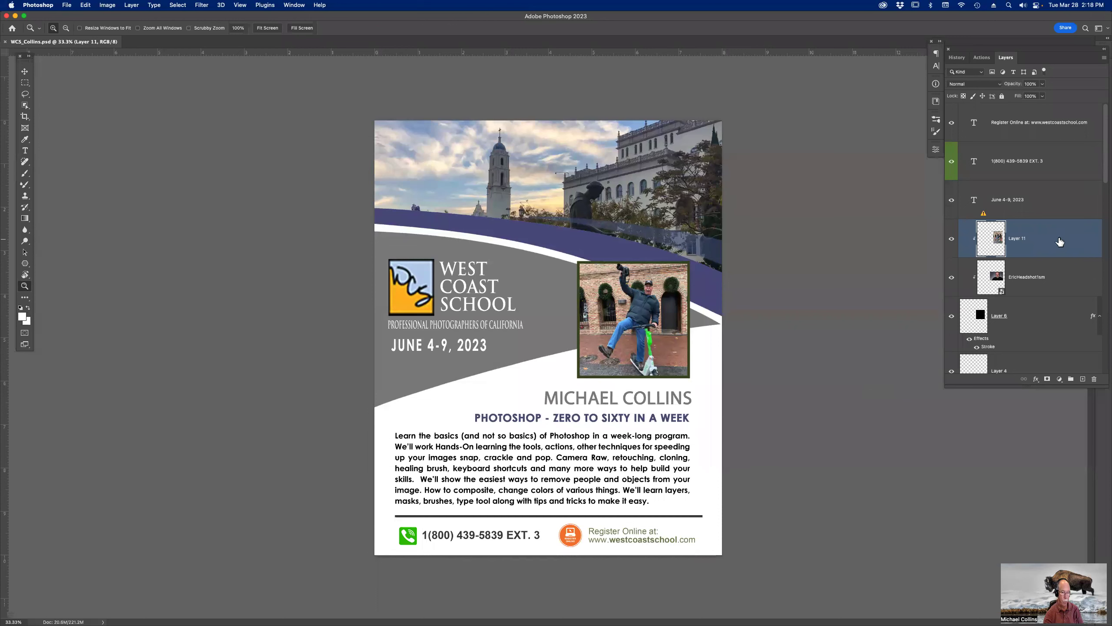
pyautogui.scroll(-1, 1021, 232)
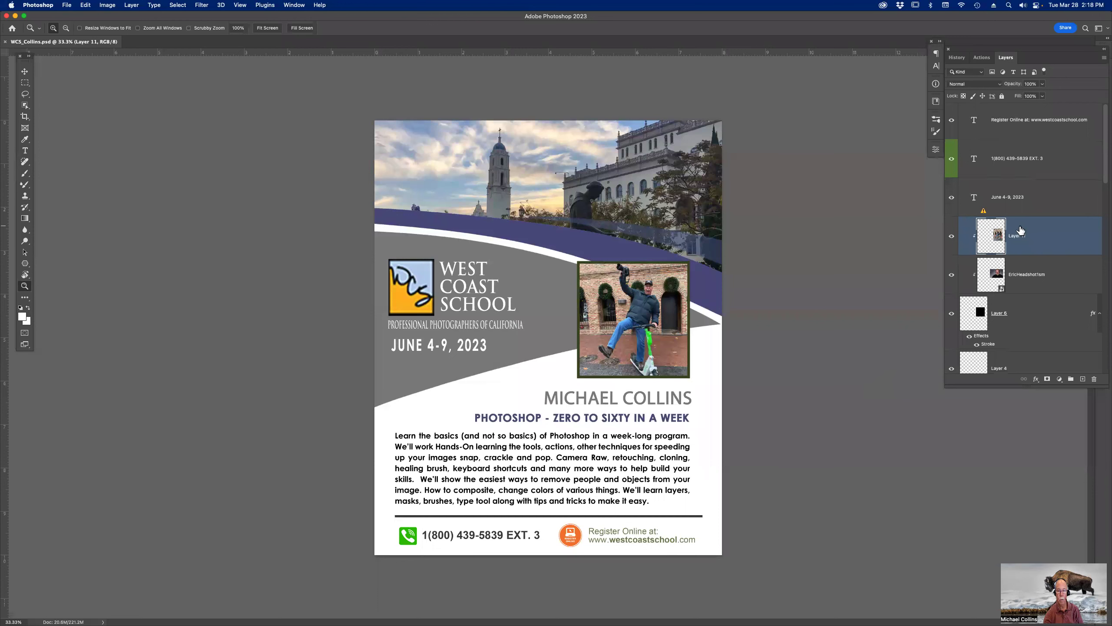
pyautogui.scroll(-2, 1021, 236)
pyautogui.scroll(-2, 1023, 242)
pyautogui.scroll(-2, 1025, 272)
pyautogui.scroll(-2, 1025, 309)
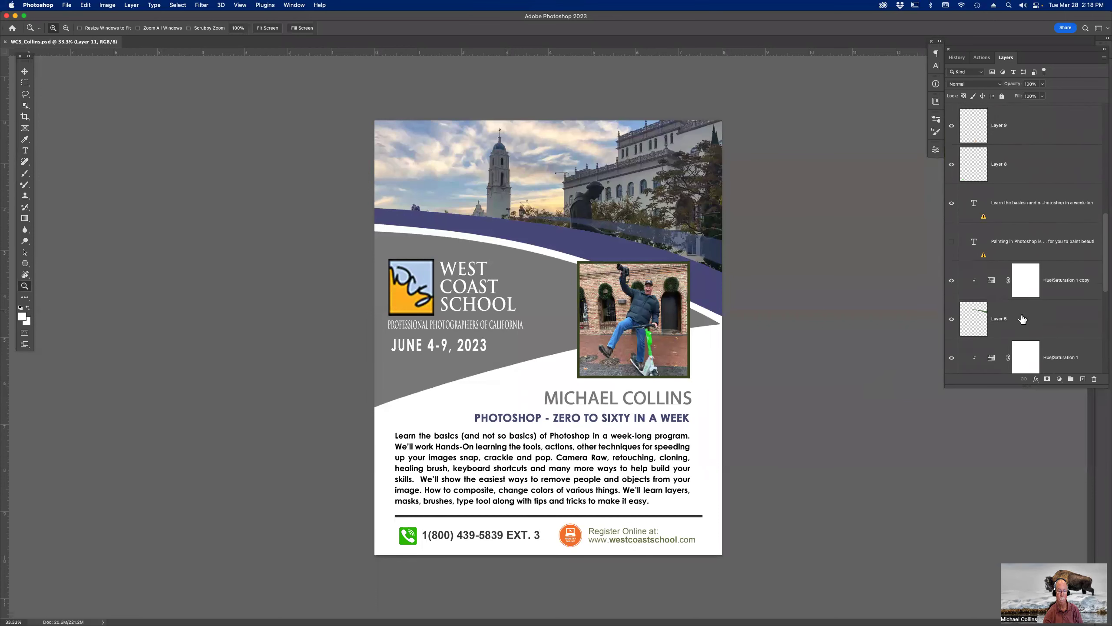
pyautogui.scroll(-2, 1019, 316)
pyautogui.scroll(-2, 1014, 322)
pyautogui.scroll(-2, 1007, 329)
pyautogui.scroll(-1, 1006, 332)
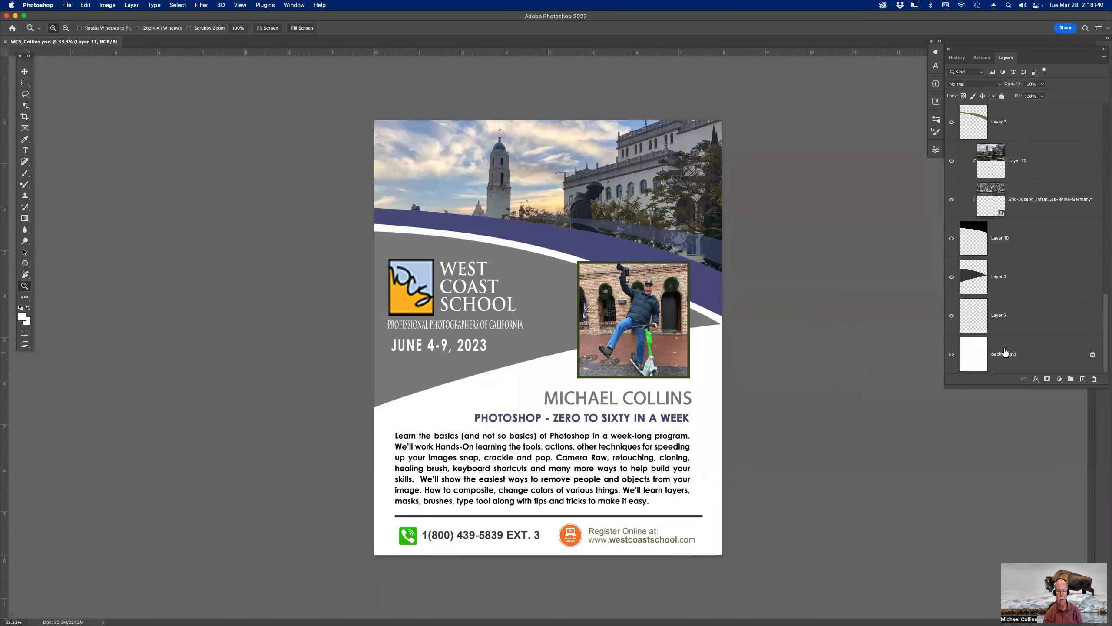
# Select Layer 2, the grey curved shape, toggle its visibility, and open the layer filter choices.
pyautogui.click(1004, 324)
pyautogui.click(1002, 282)
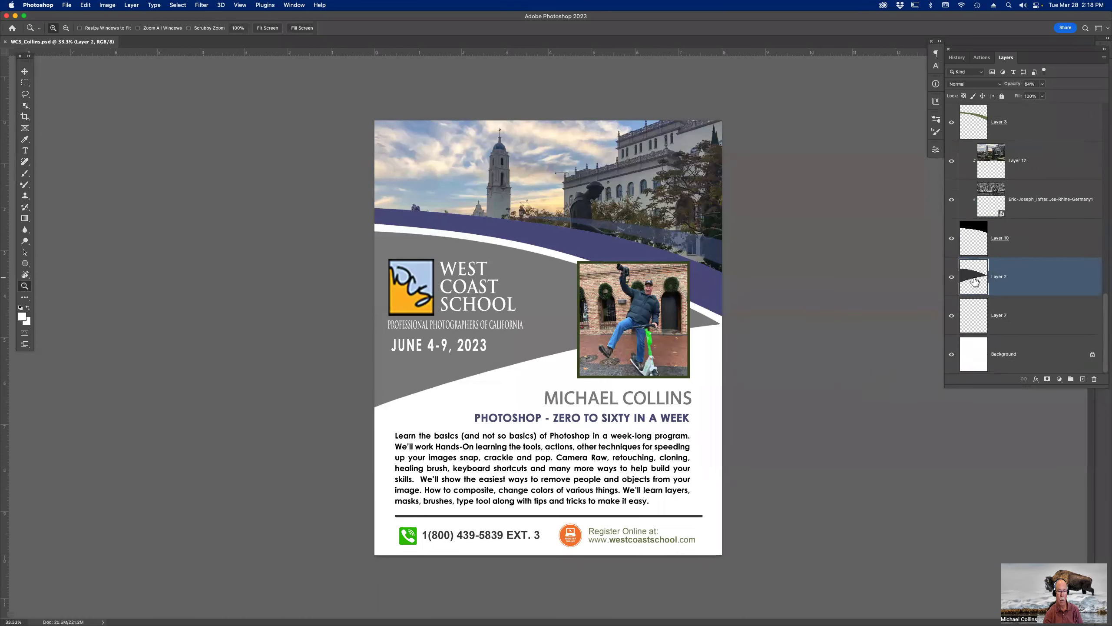
pyautogui.click(952, 277)
pyautogui.click(951, 277)
pyautogui.click(952, 277)
pyautogui.click(981, 72)
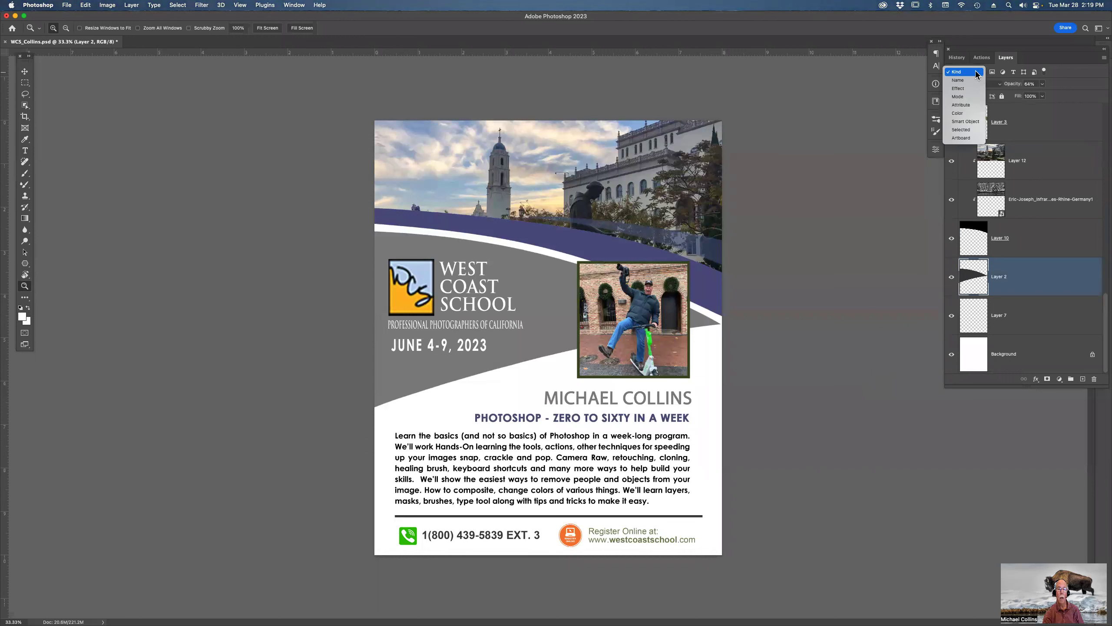
# Filter the layer list to text layers only and toggle several text layers' visibility.
pyautogui.click(975, 72)
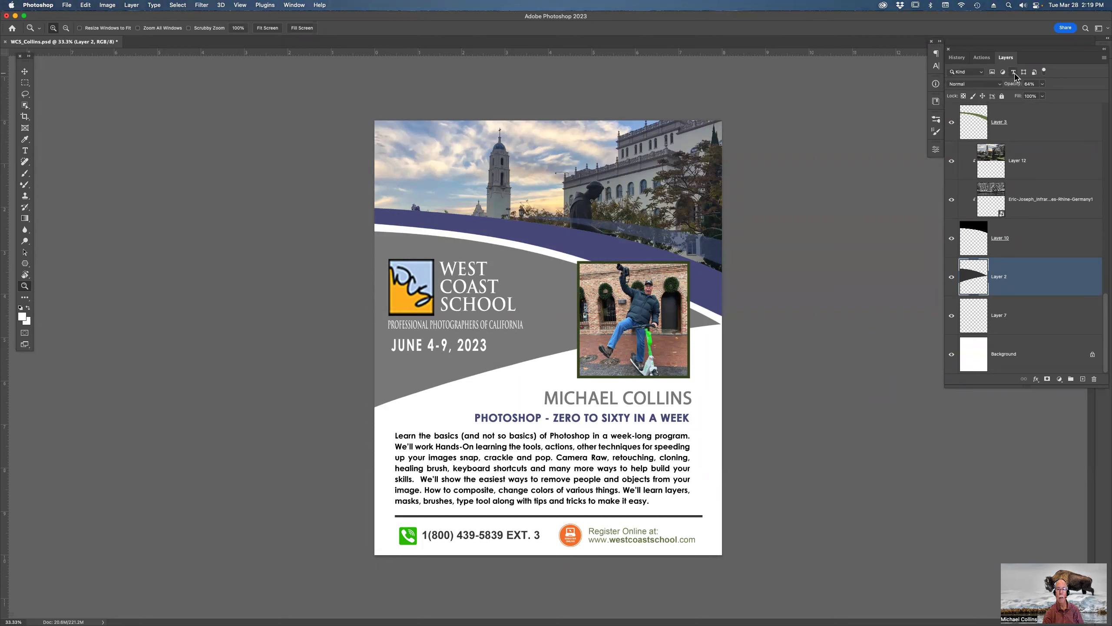
pyautogui.click(1014, 73)
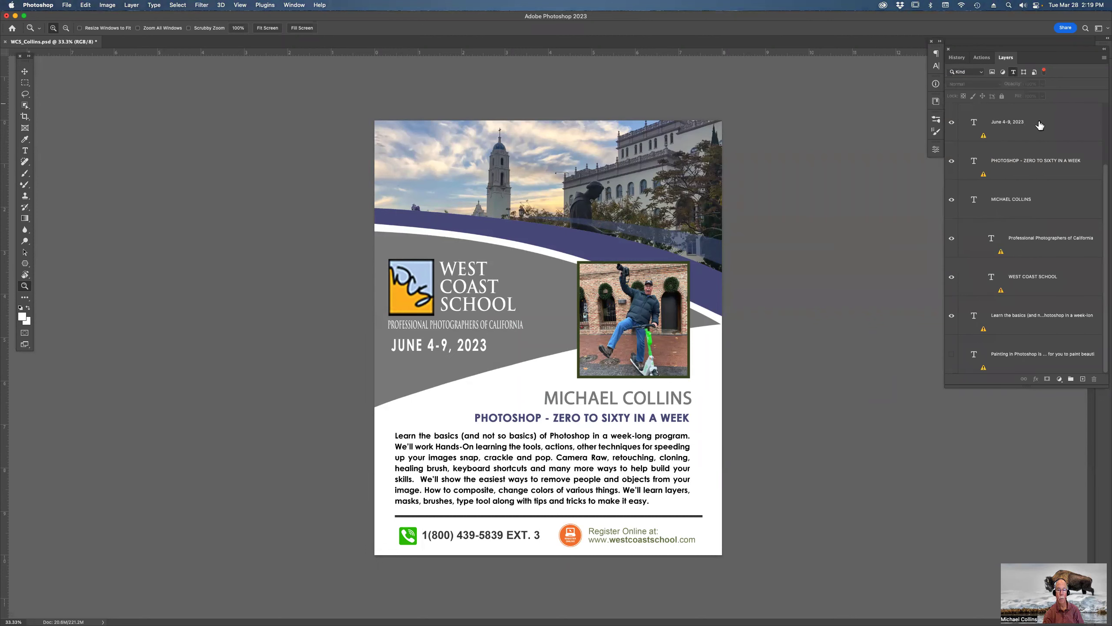
pyautogui.scroll(3, 1047, 174)
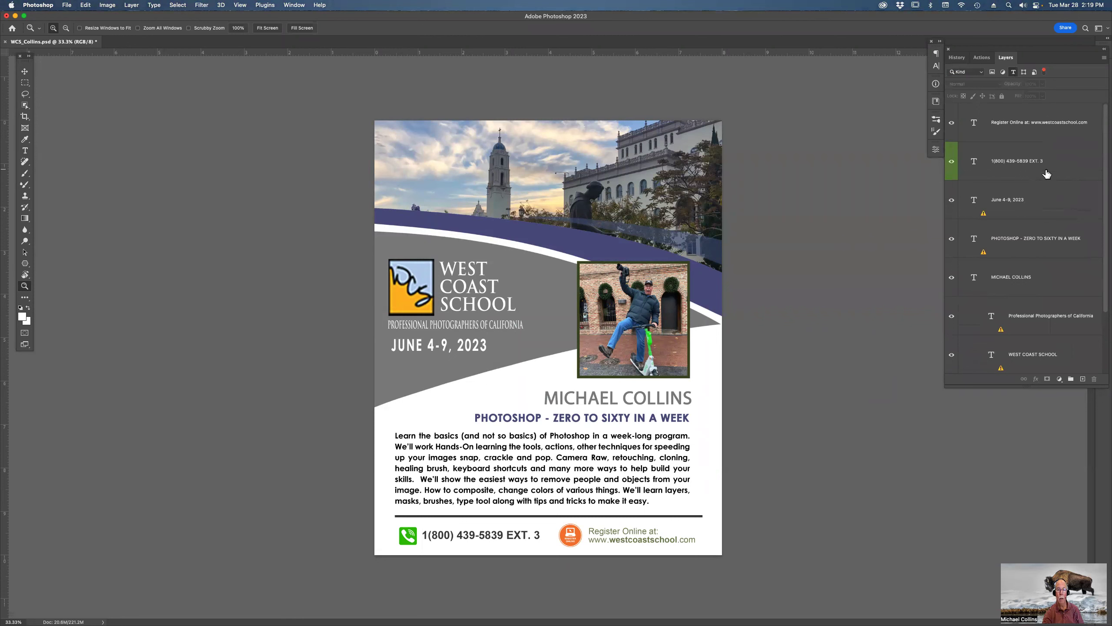
pyautogui.scroll(-3, 1047, 174)
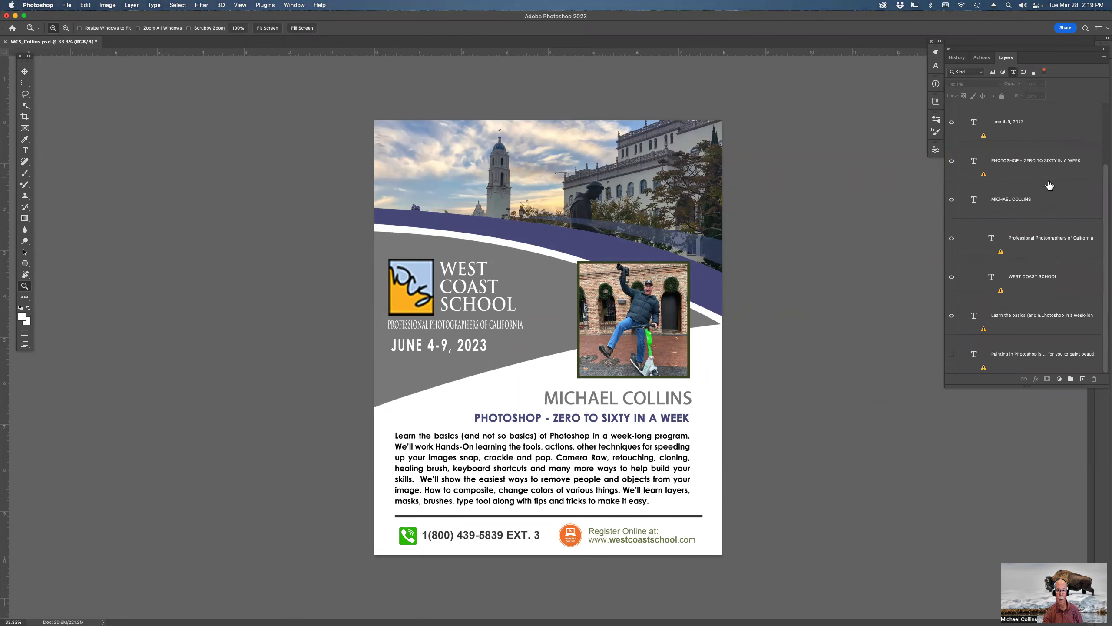
pyautogui.click(951, 200)
pyautogui.click(951, 238)
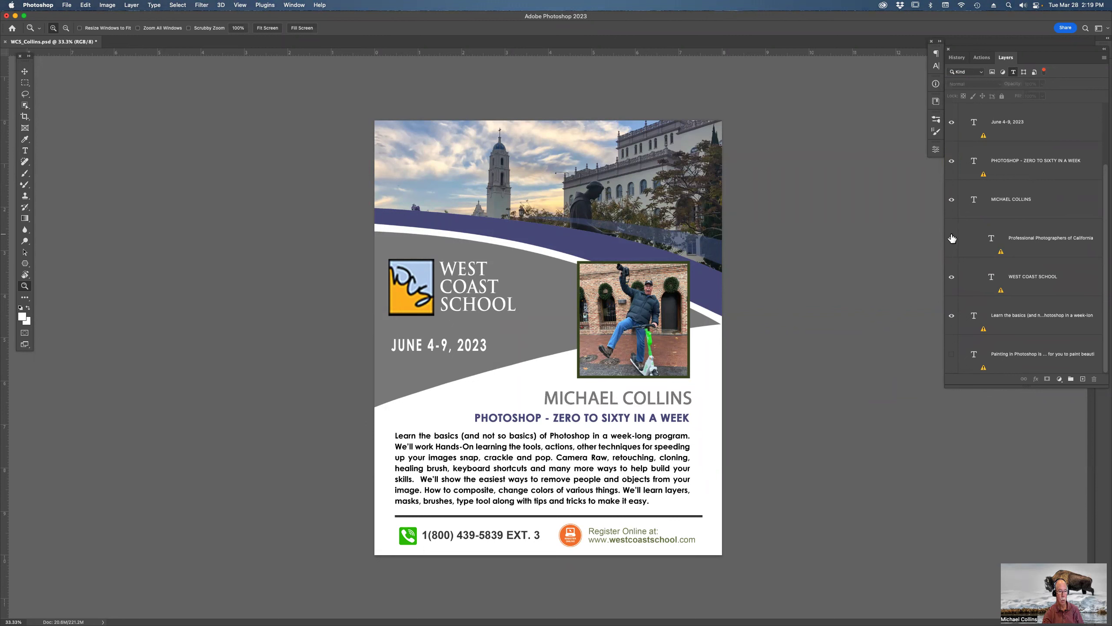
pyautogui.click(952, 277)
pyautogui.click(952, 276)
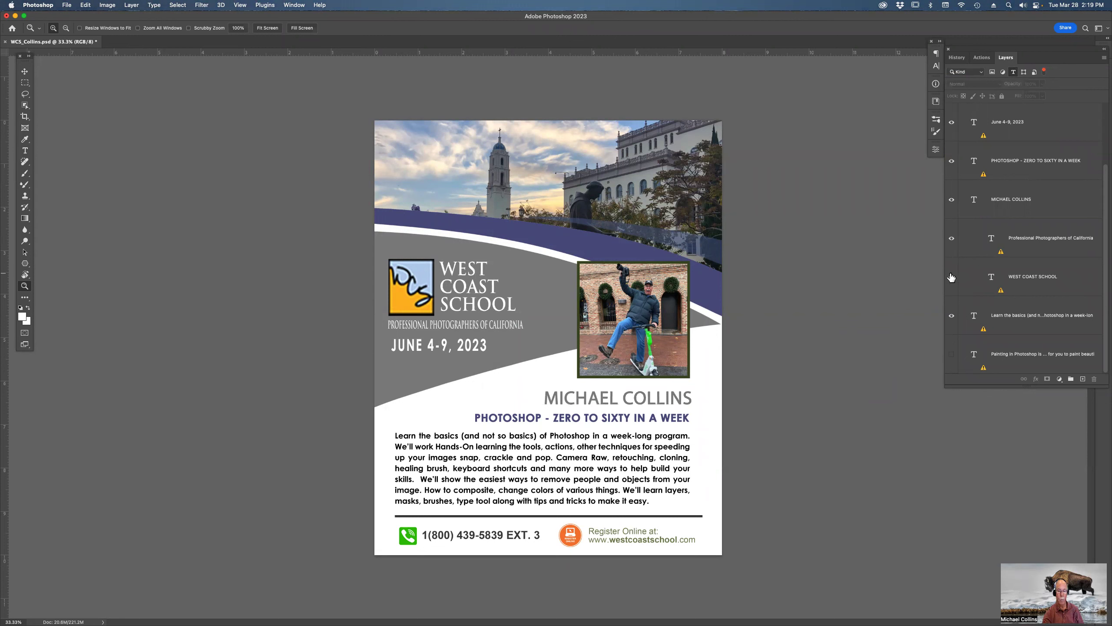
# Make the WEST COAST SCHOOL layer active with the Type tool and toggle its visibility.
pyautogui.click(1030, 282)
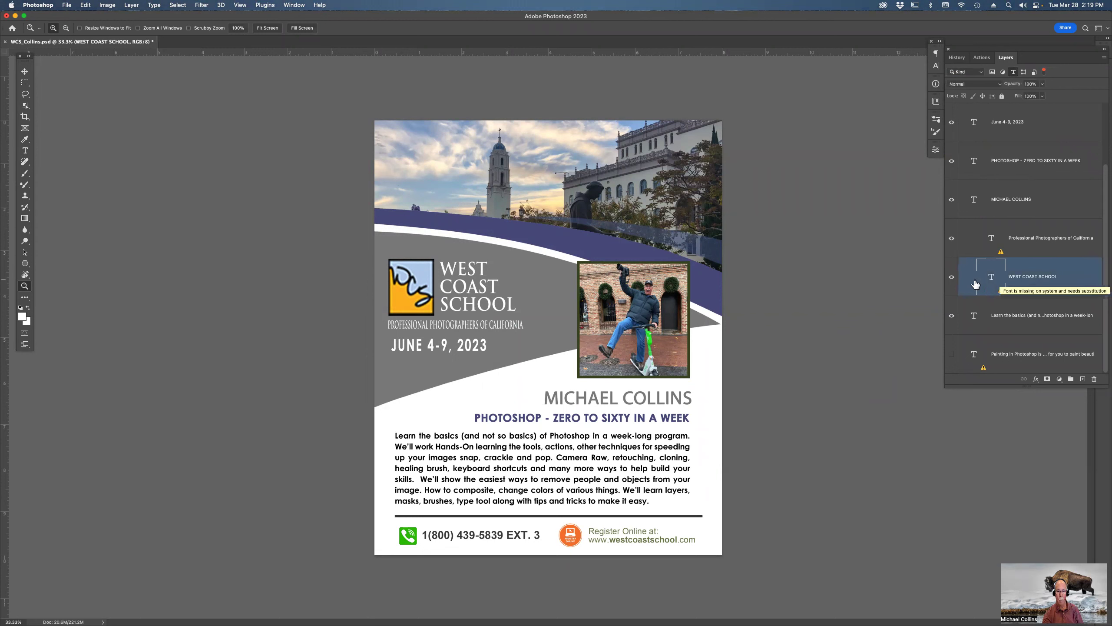
pyautogui.press('t')
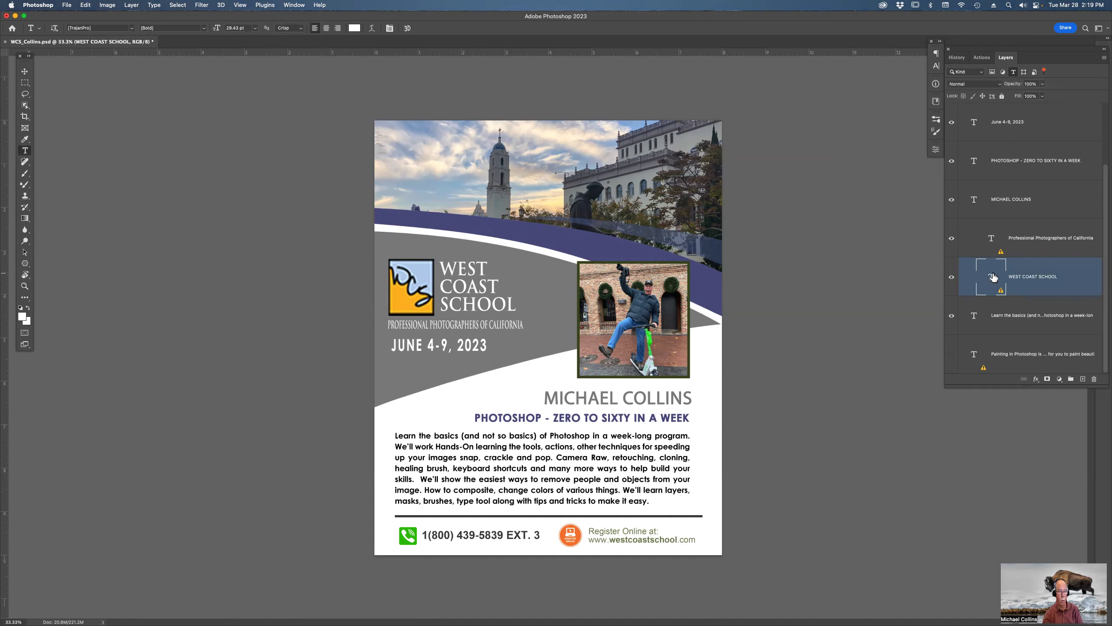
pyautogui.click(952, 281)
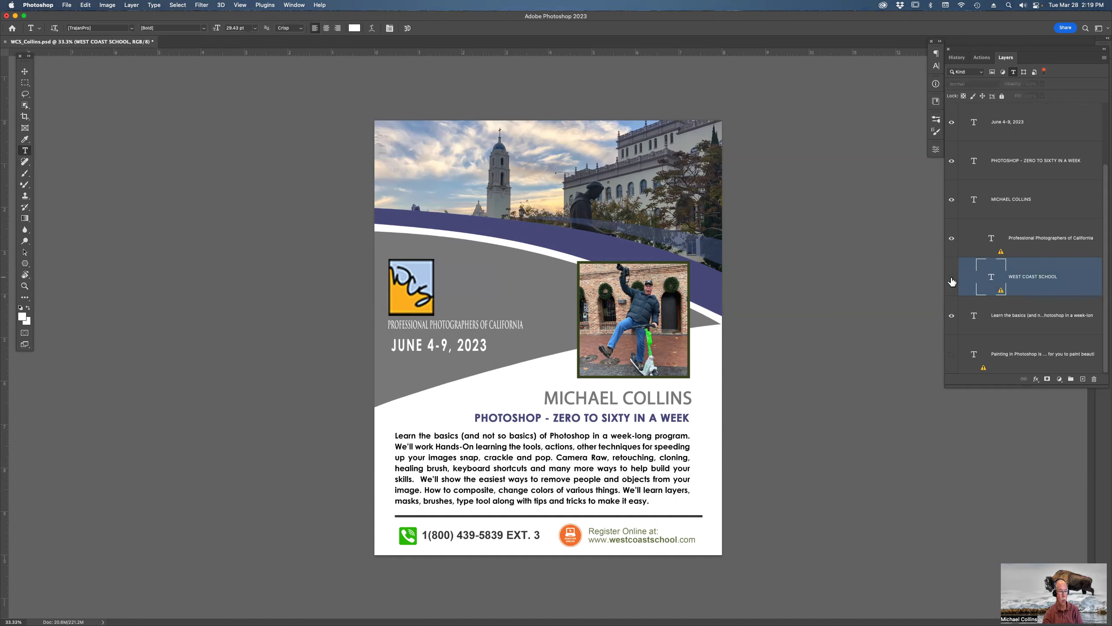
pyautogui.click(952, 280)
pyautogui.click(952, 280)
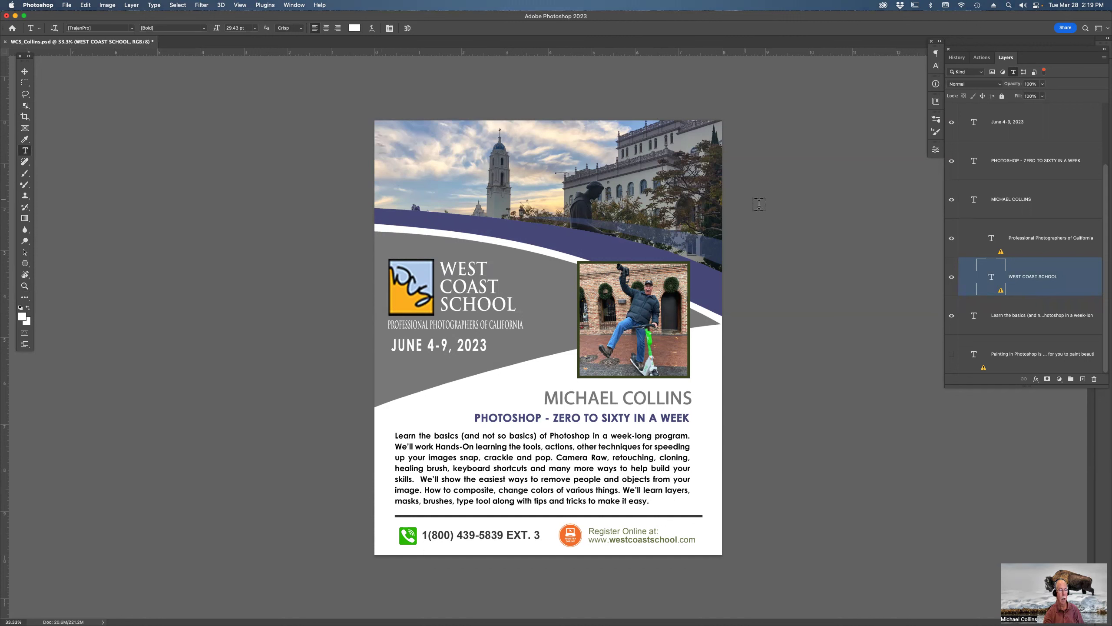
# Try changing the school name's text colour, passing through the missing-fonts manager, until the TrajanPro Bold warning appears.
pyautogui.click(355, 30)
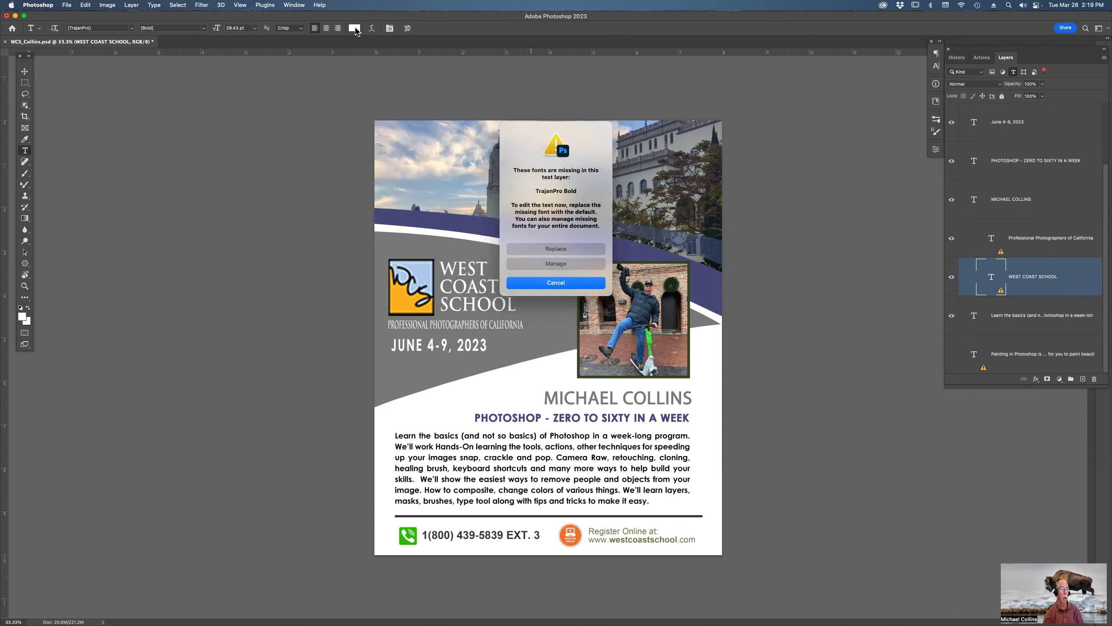
pyautogui.click(576, 263)
pyautogui.click(646, 294)
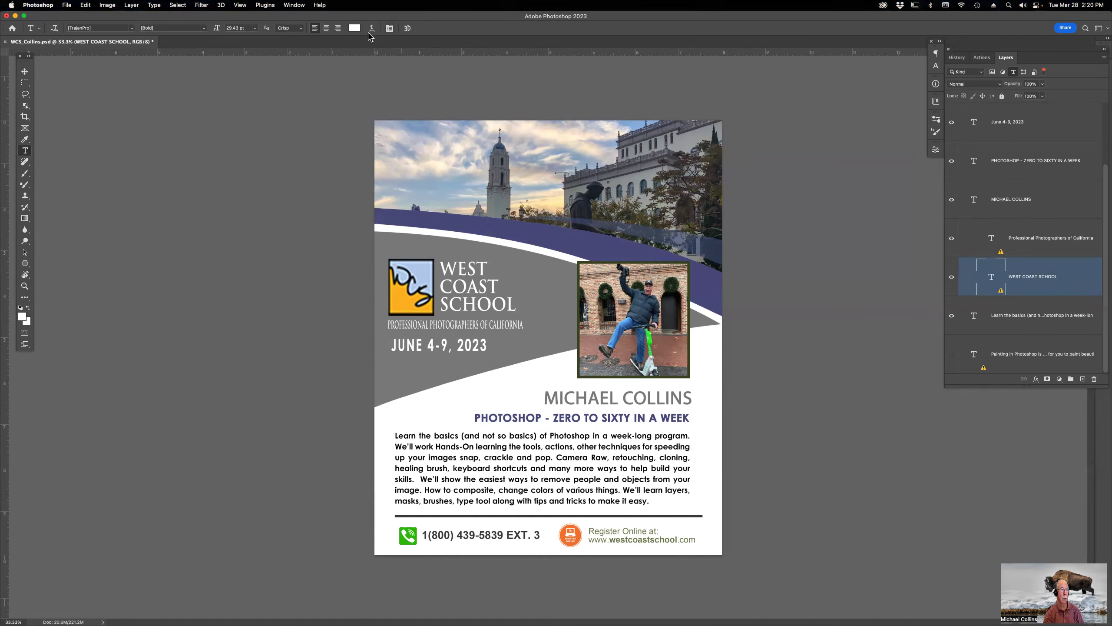
pyautogui.click(354, 29)
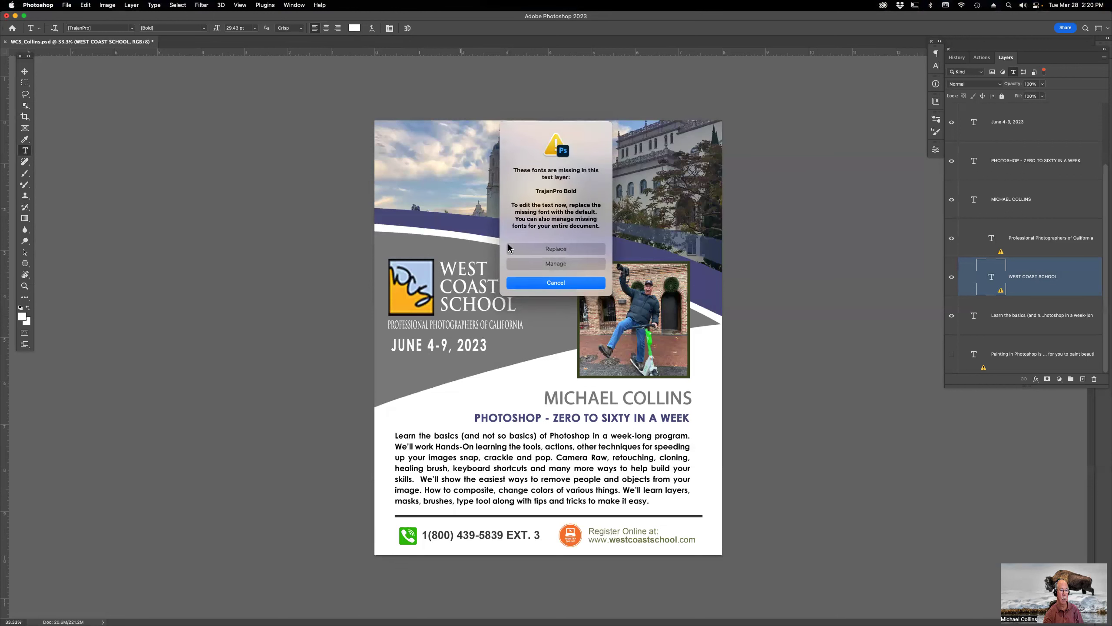
# Replace the missing font with the default, recolour WEST COAST SCHOOL red then bright green, and select it.
pyautogui.click(534, 251)
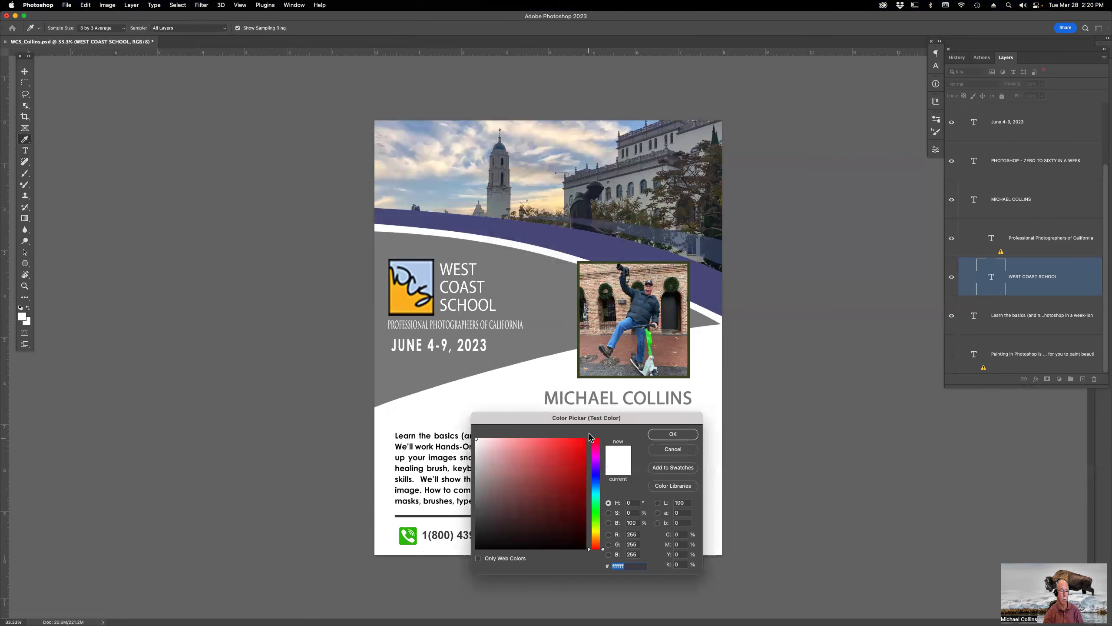
pyautogui.click(583, 440)
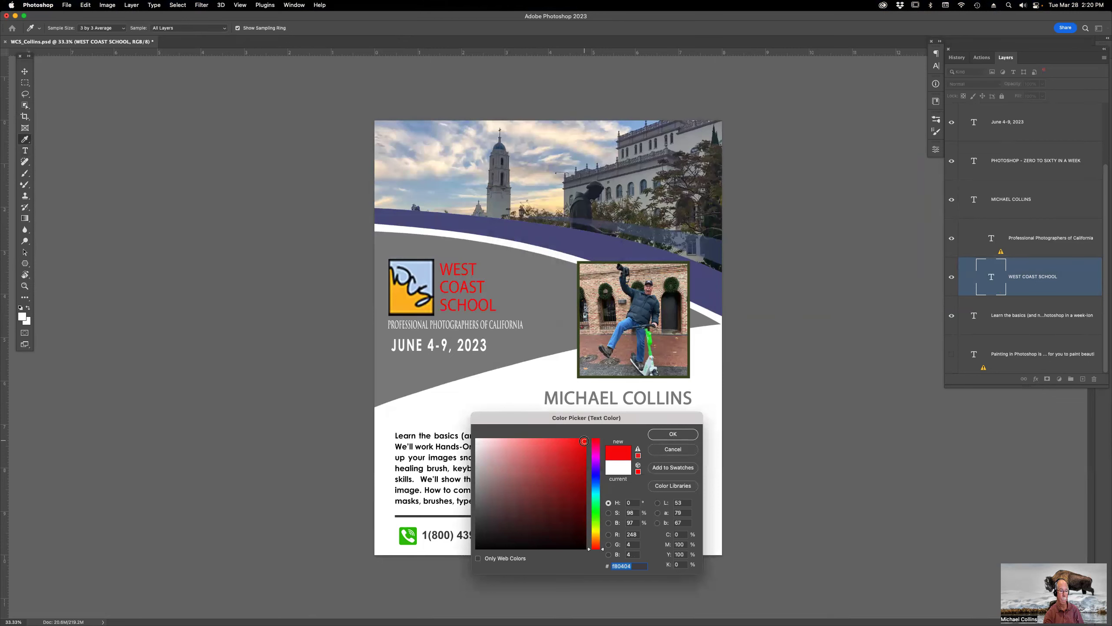
pyautogui.click(670, 433)
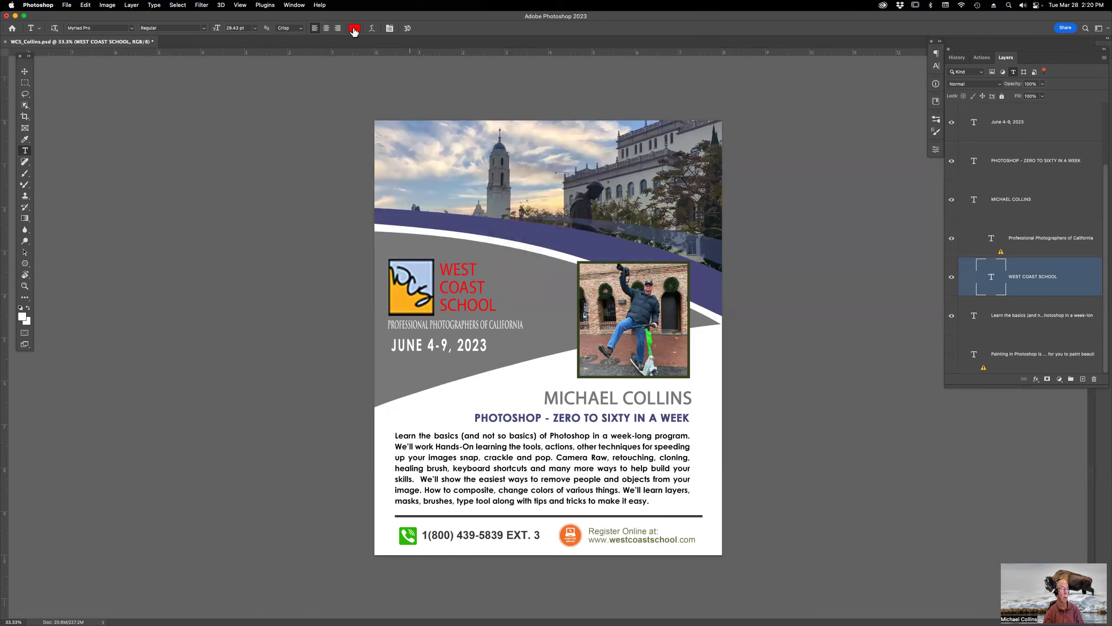
pyautogui.click(354, 28)
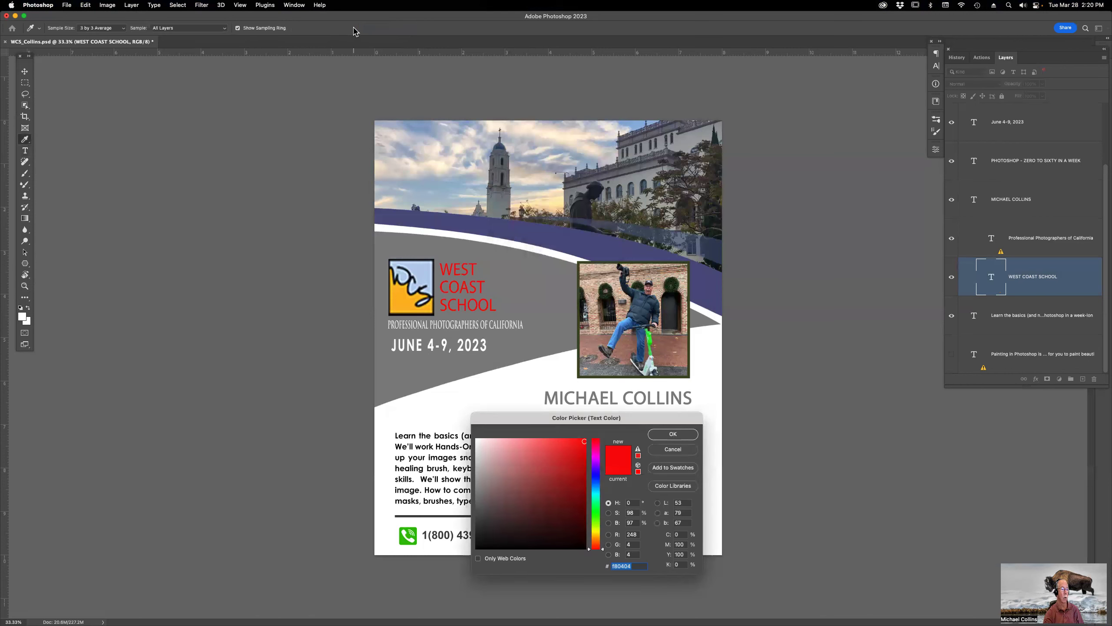
pyautogui.click(597, 516)
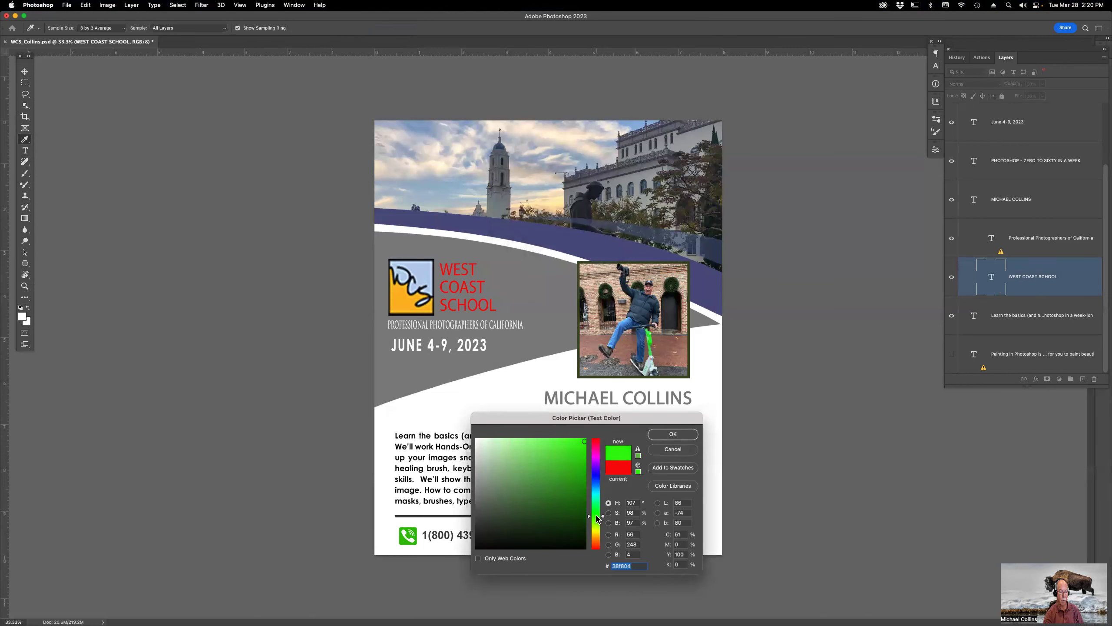
pyautogui.click(670, 435)
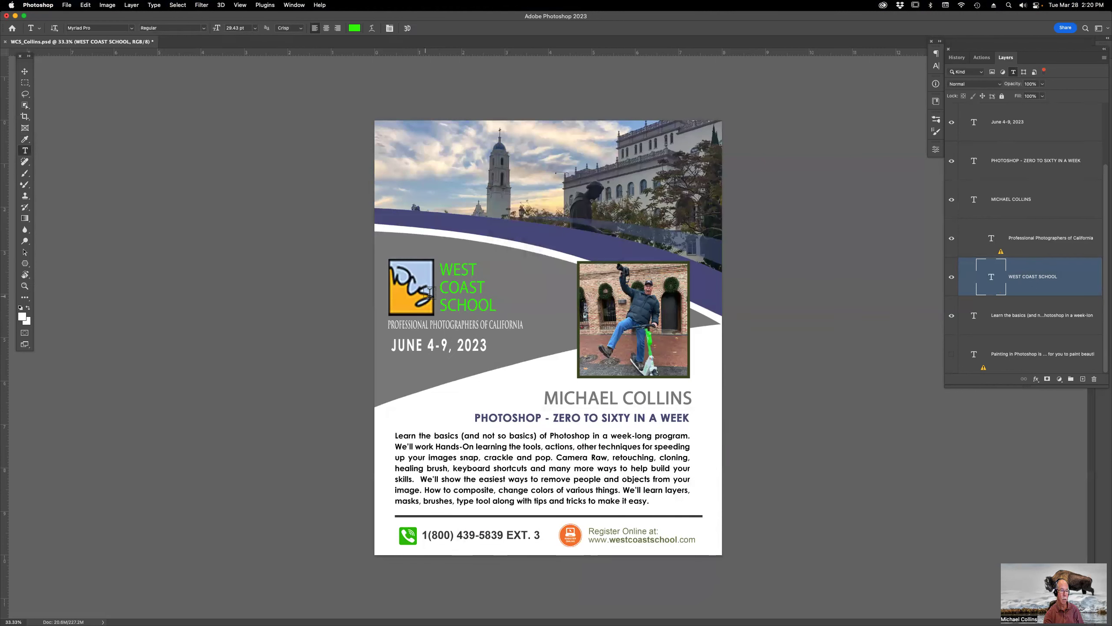
pyautogui.moveTo(440, 267); pyautogui.dragTo(497, 296)
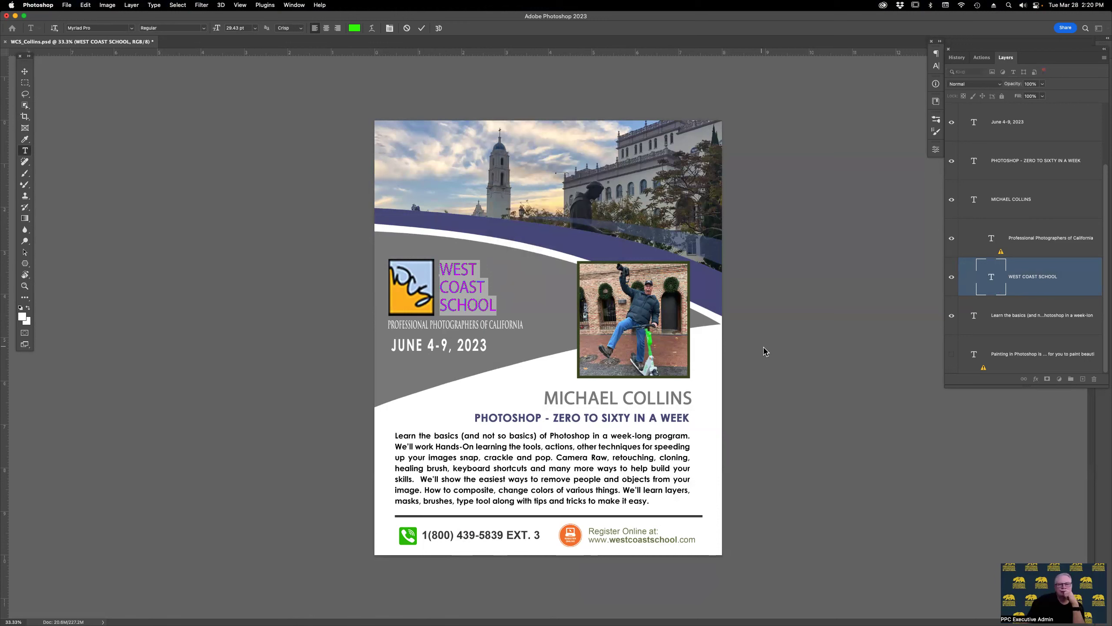
# Insert '/EAST' after WEST so the heading reads WEST/EAST COAST SCHOOL, then clear layer filtering.
pyautogui.click(923, 78)
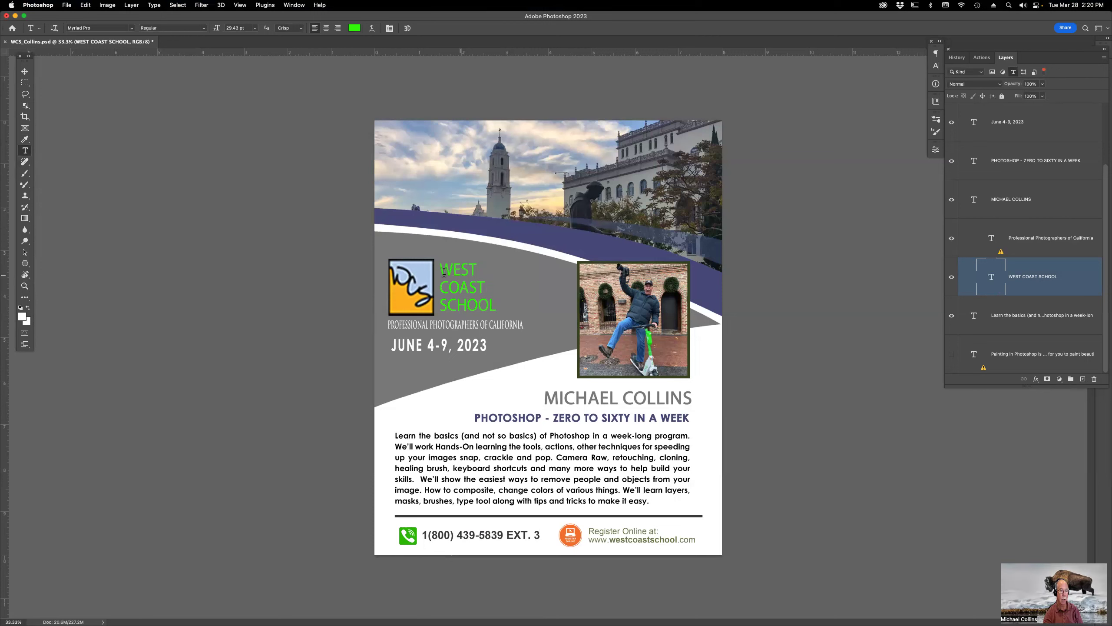
pyautogui.click(472, 269)
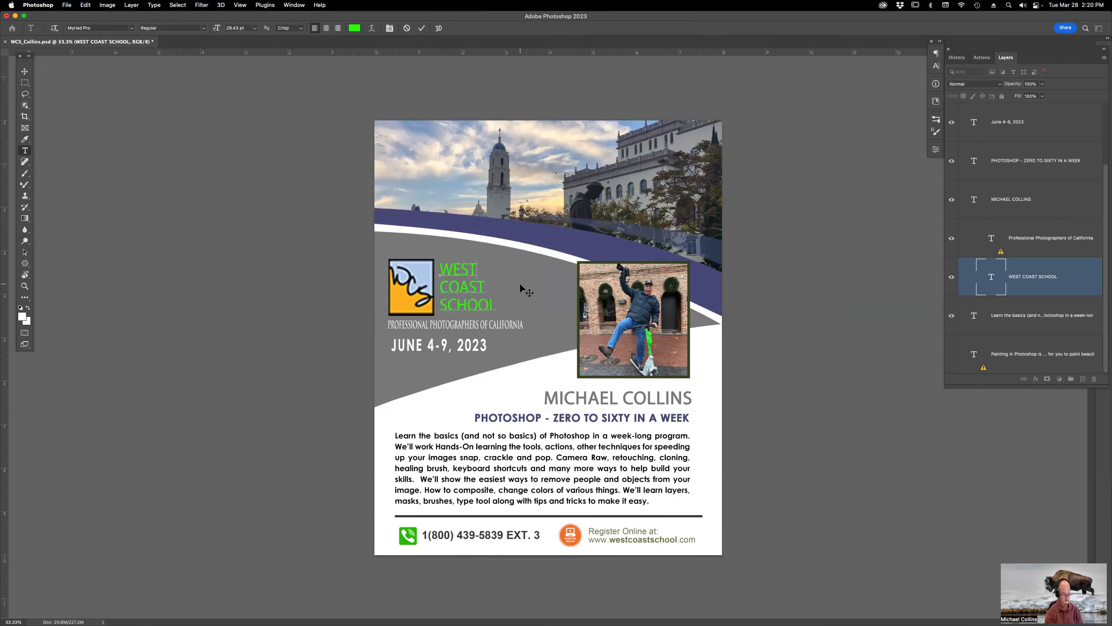
pyautogui.write('/')
pyautogui.write('EAST')
pyautogui.press('Escape')
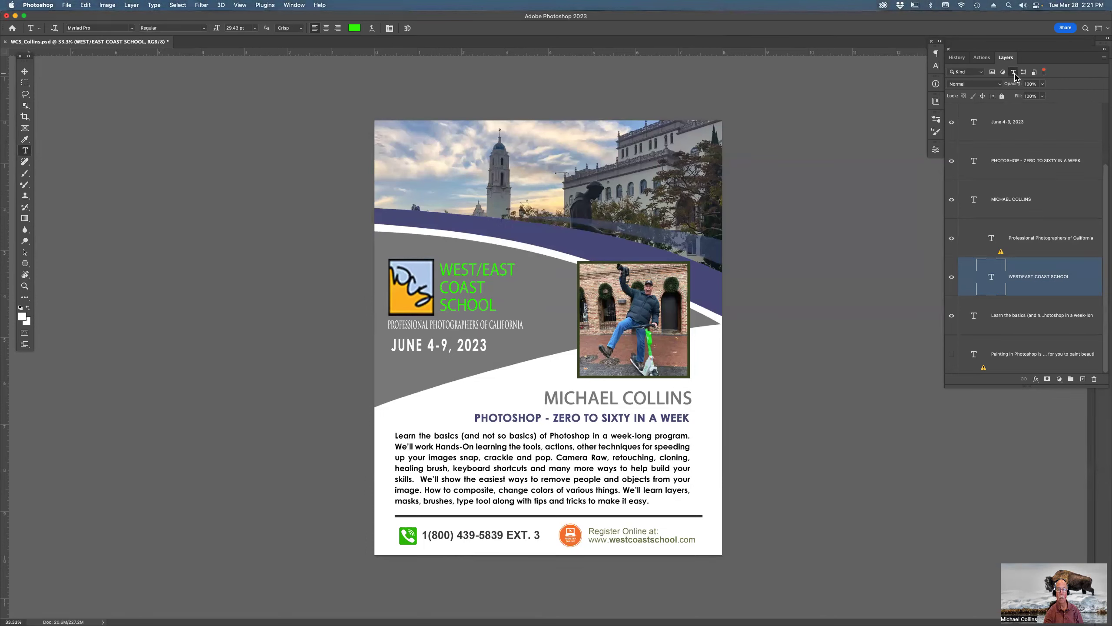
pyautogui.click(1045, 72)
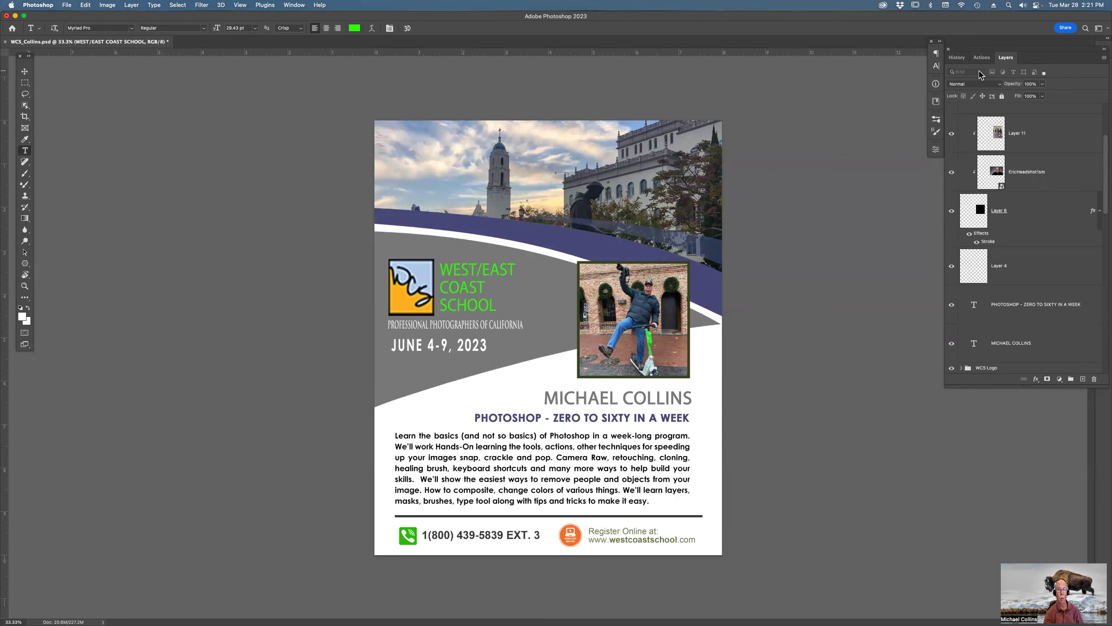
pyautogui.click(1054, 143)
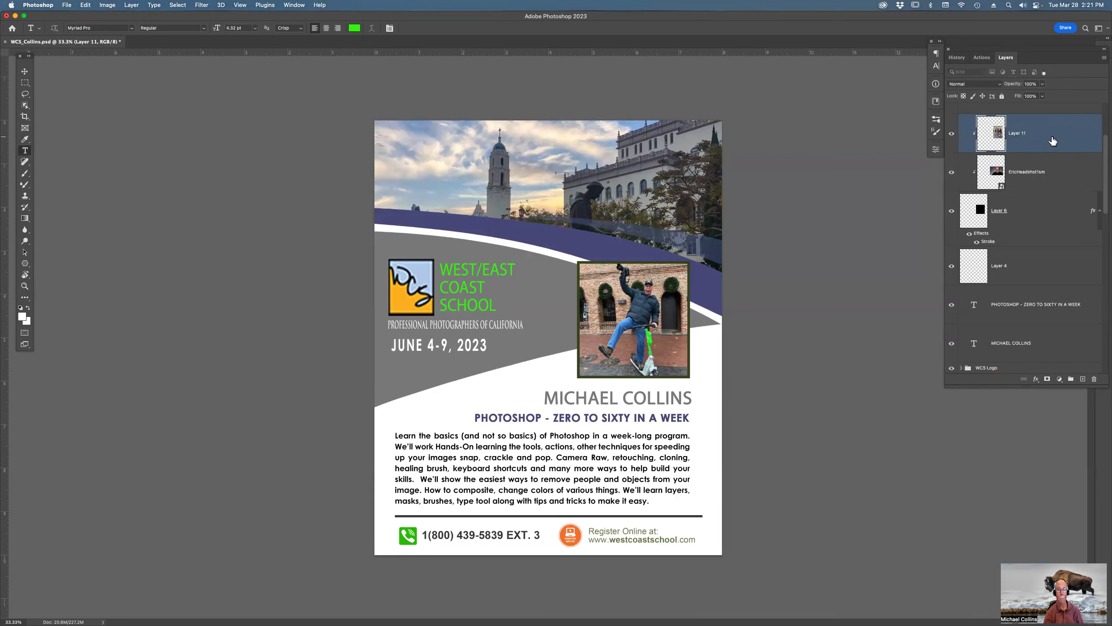
pyautogui.click(1044, 73)
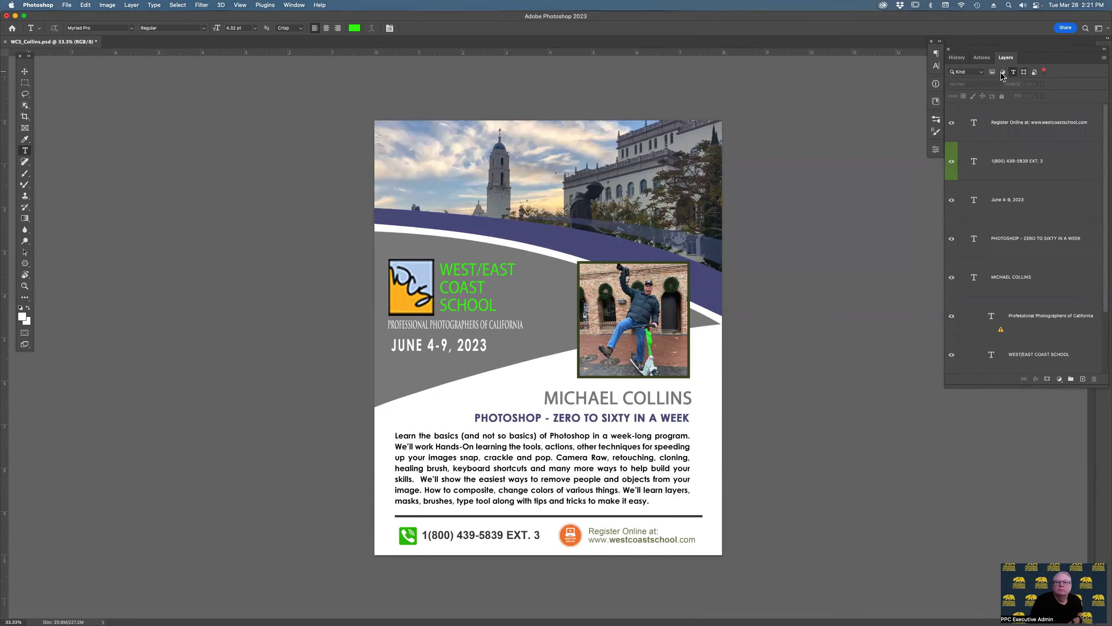
pyautogui.click(983, 72)
pyautogui.click(1011, 73)
pyautogui.click(1014, 72)
pyautogui.click(1014, 72)
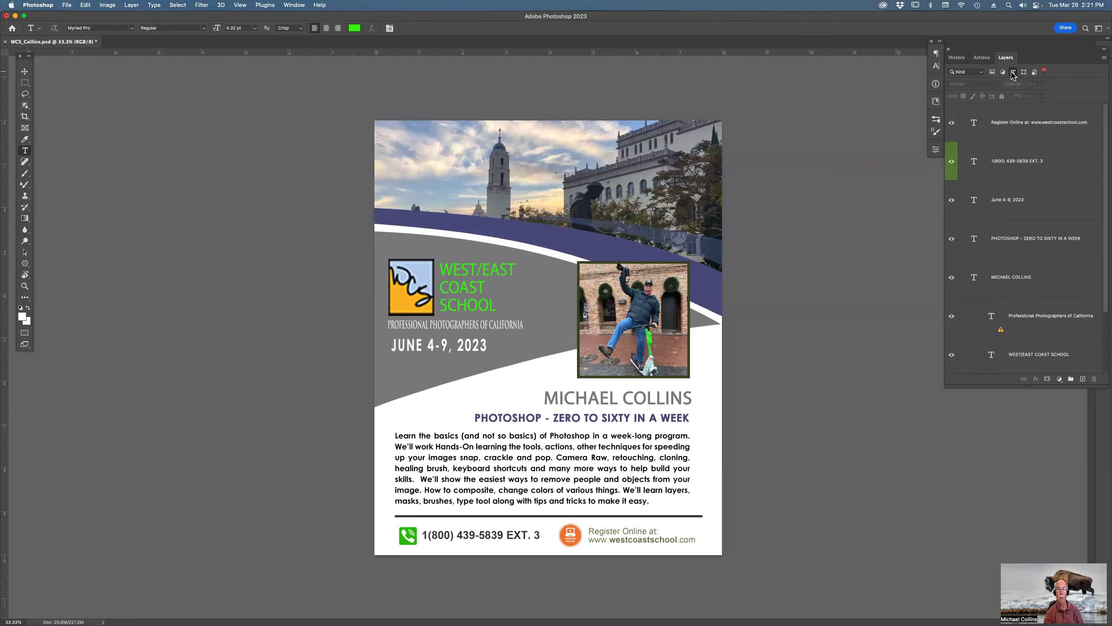
pyautogui.click(1014, 72)
pyautogui.click(993, 72)
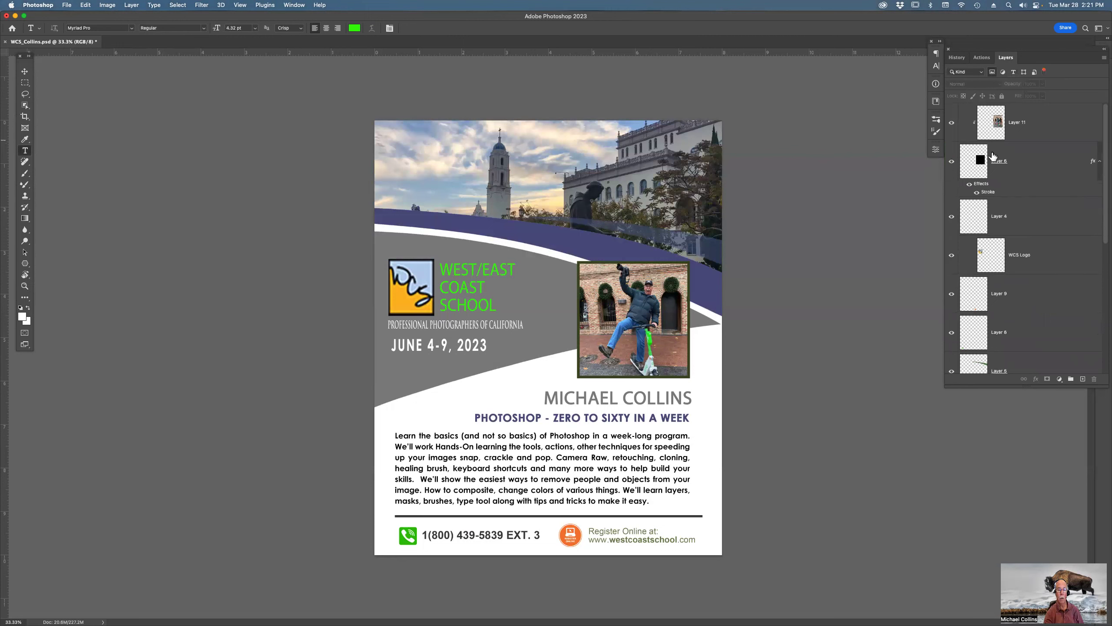
pyautogui.click(1045, 72)
pyautogui.click(1050, 250)
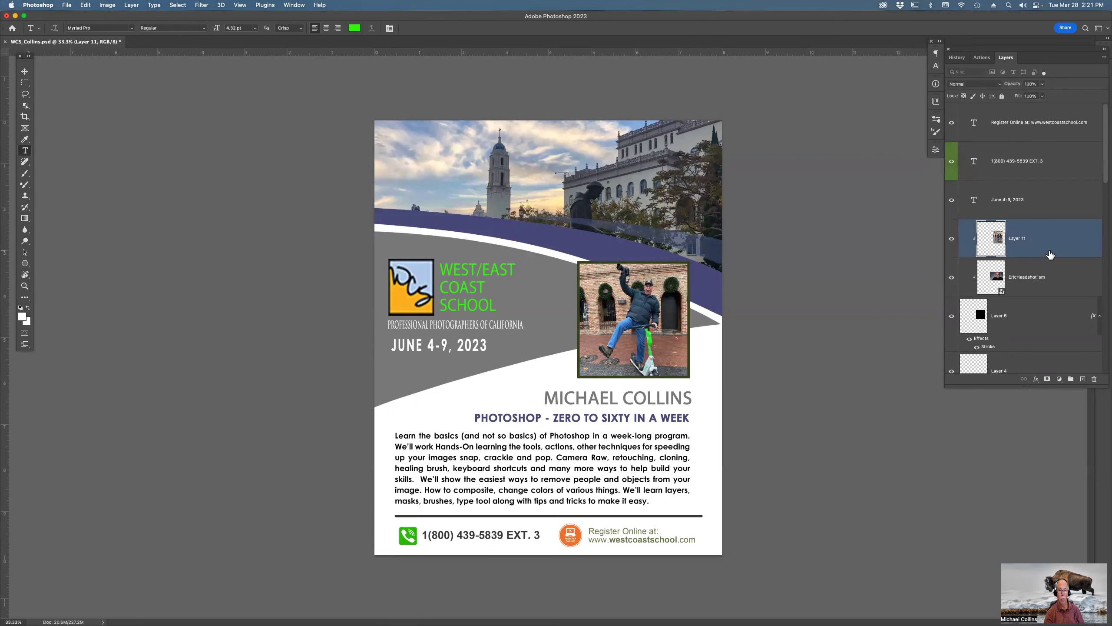
pyautogui.scroll(-3, 1050, 257)
pyautogui.scroll(-3, 1050, 257)
pyautogui.scroll(-3, 1051, 257)
pyautogui.scroll(-3, 1052, 259)
pyautogui.scroll(-3, 1053, 262)
pyautogui.scroll(3, 1053, 262)
pyautogui.scroll(3, 1053, 261)
pyautogui.scroll(3, 1053, 262)
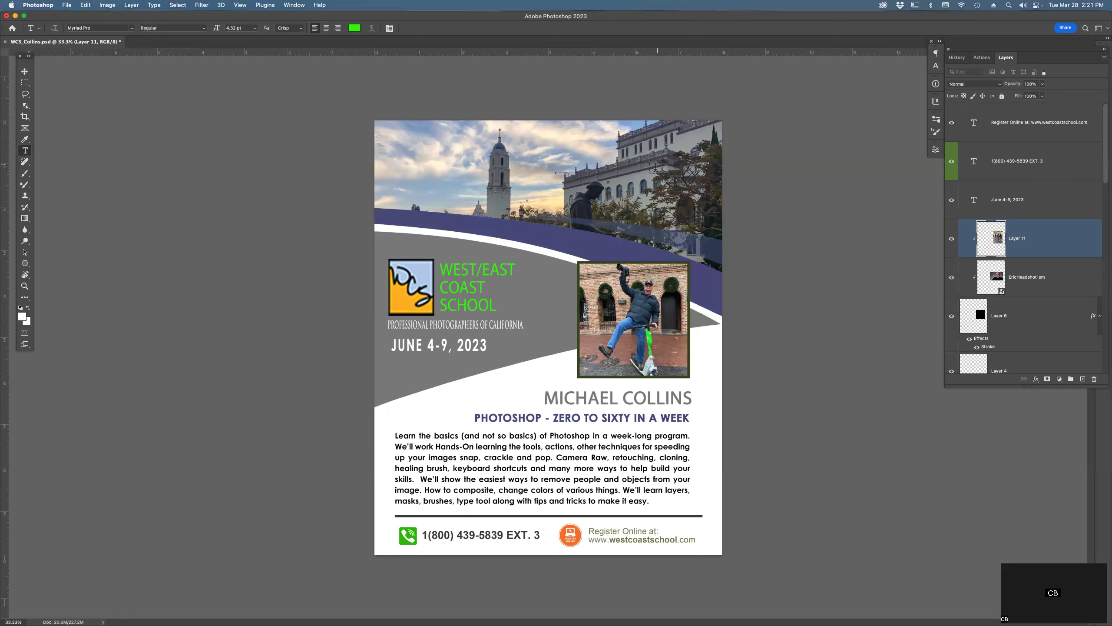
# Recolour the word SCHOOL from green to red.
pyautogui.doubleClick(481, 303)
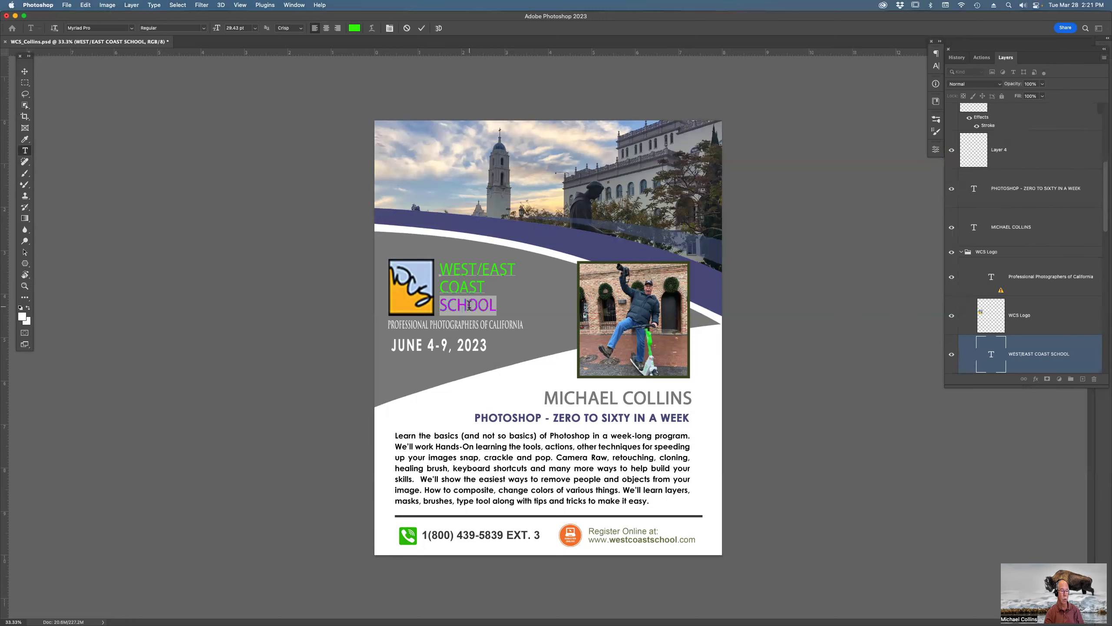
pyautogui.click(355, 28)
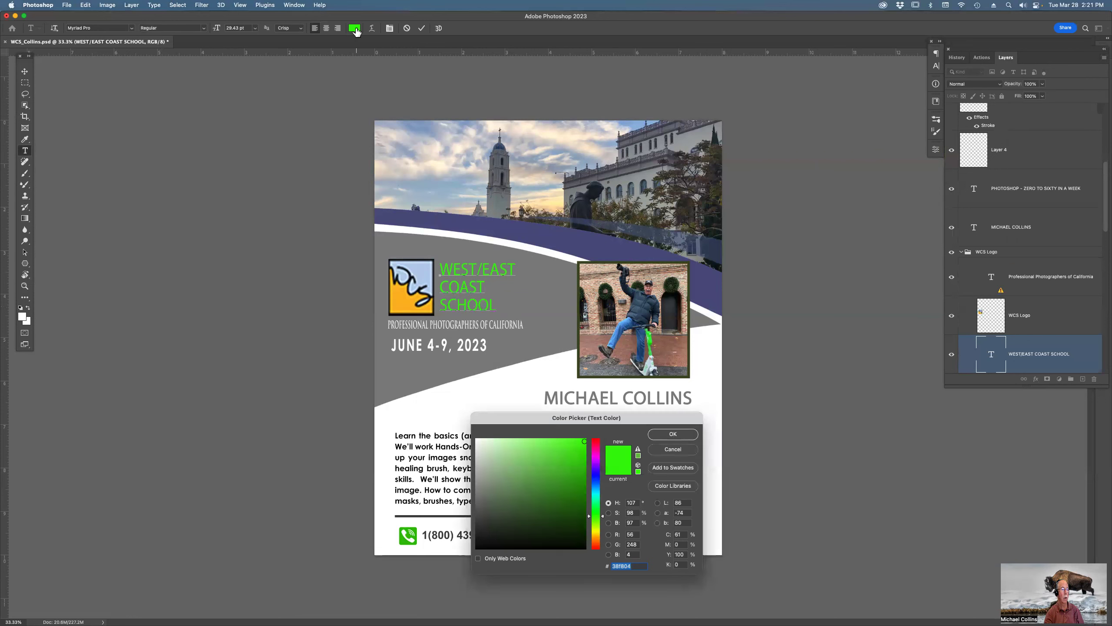
pyautogui.moveTo(597, 452); pyautogui.dragTo(596, 439)
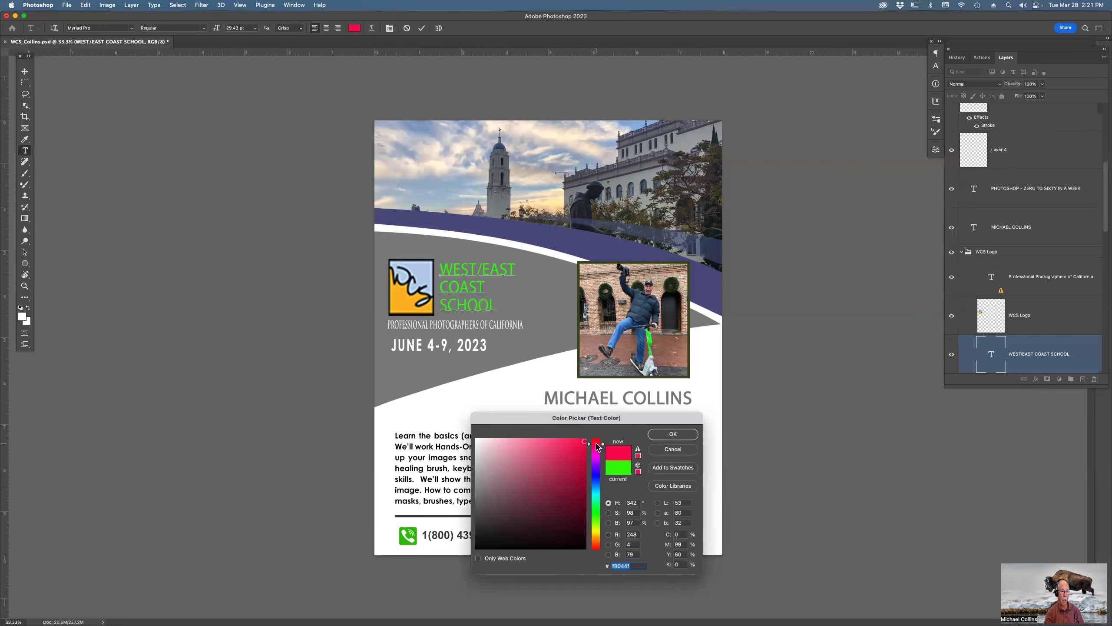
pyautogui.click(659, 436)
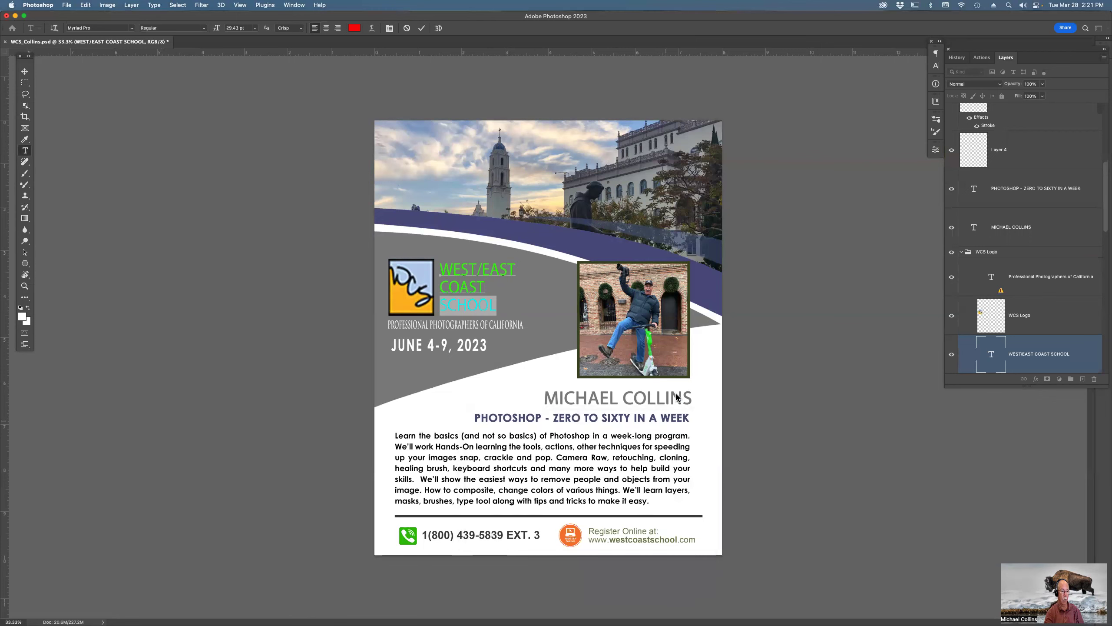
pyautogui.click(705, 306)
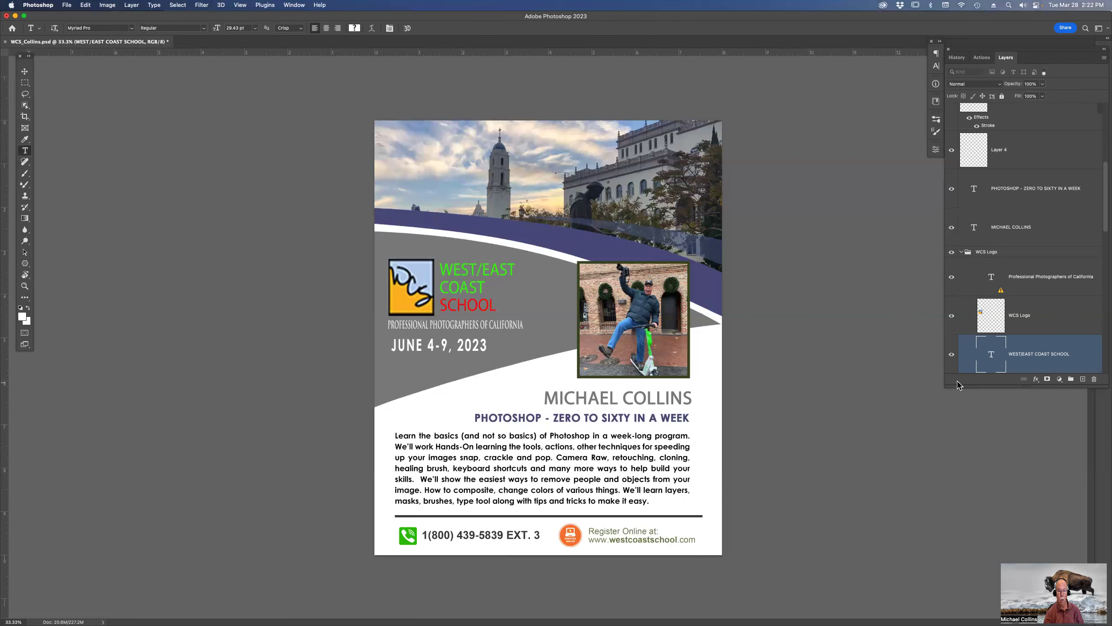
pyautogui.click(951, 356)
pyautogui.click(951, 356)
# Make the letter H white, then set the whole heading's text colour to white.
pyautogui.moveTo(457, 305); pyautogui.dragTo(464, 306)
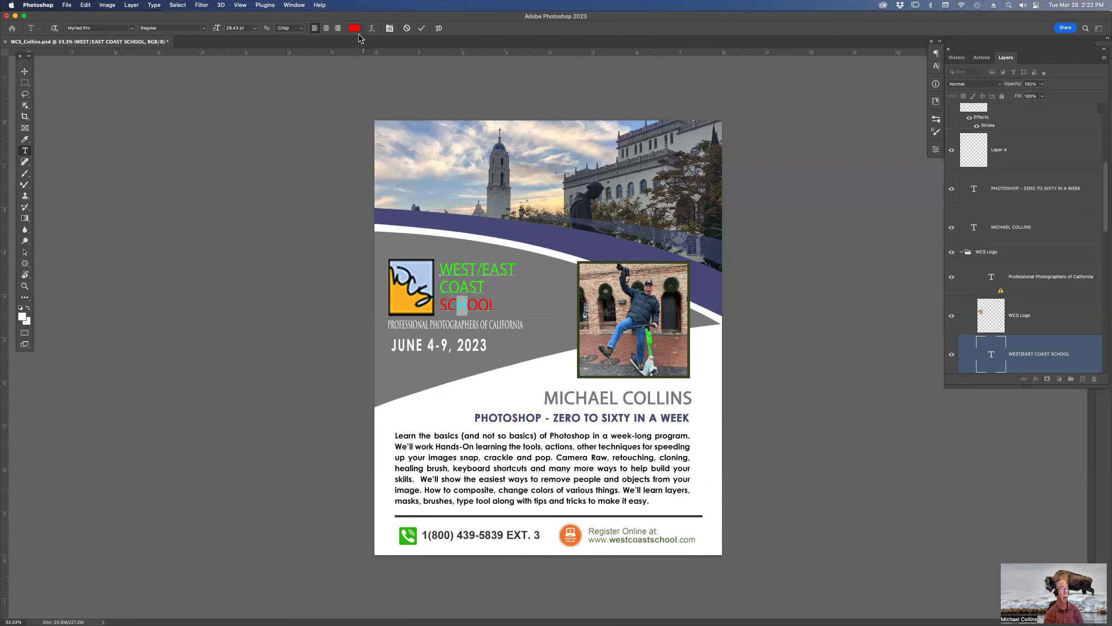
pyautogui.click(355, 29)
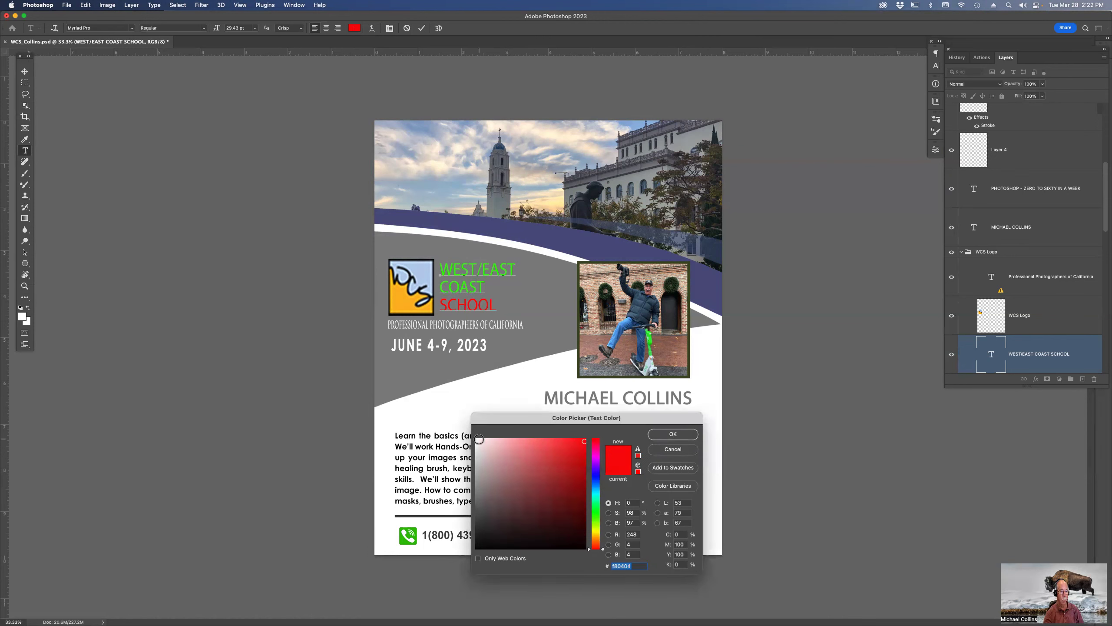
pyautogui.click(476, 438)
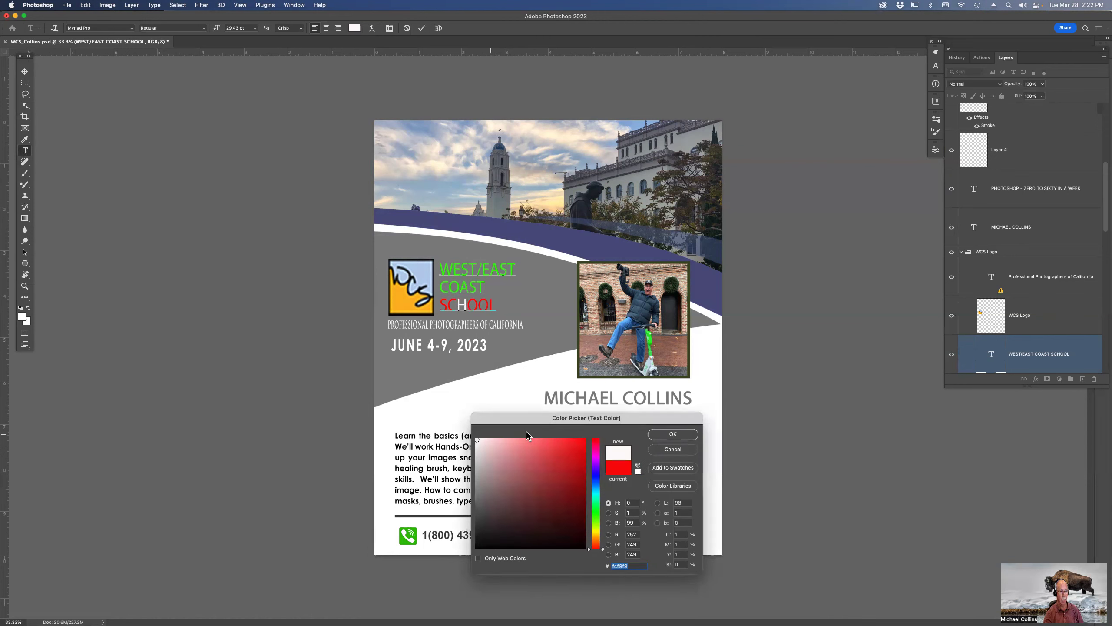
pyautogui.click(677, 435)
pyautogui.press('Escape')
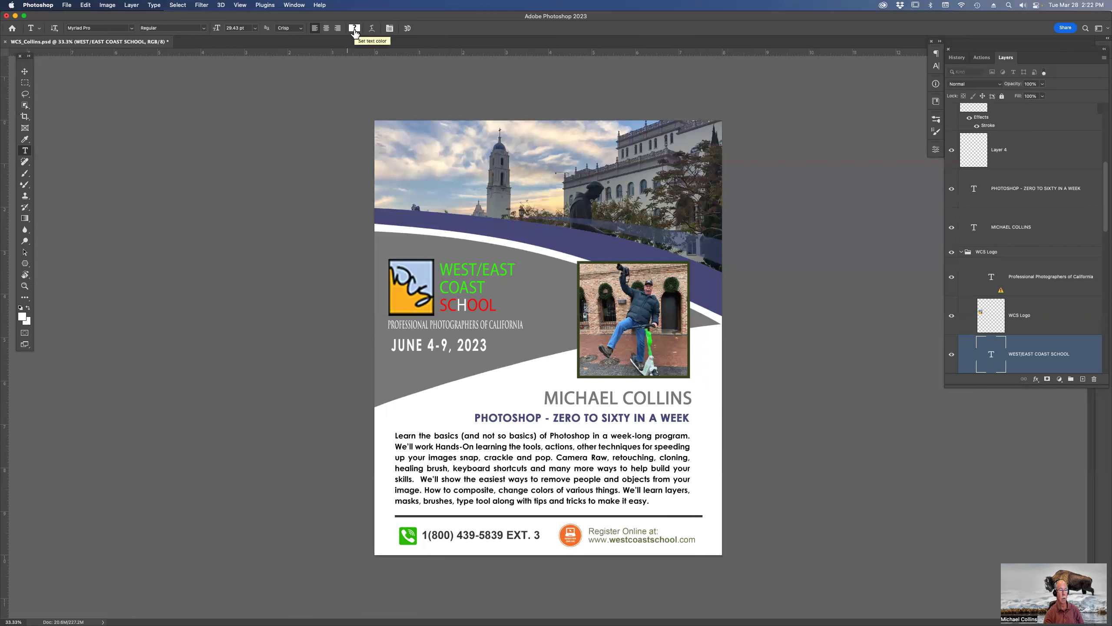
pyautogui.click(354, 30)
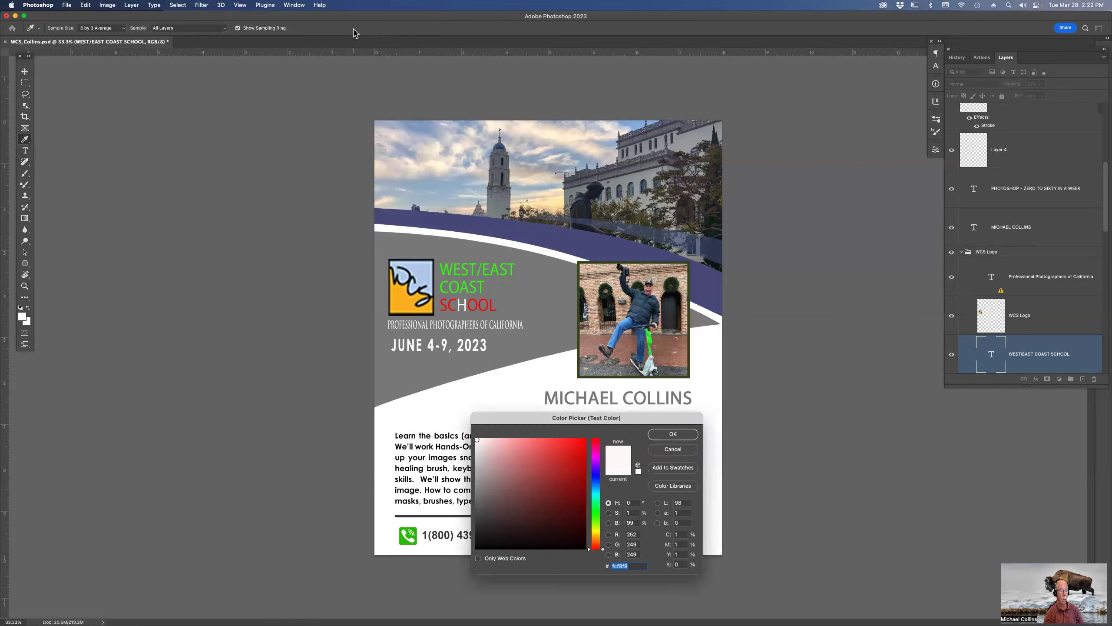
pyautogui.click(673, 434)
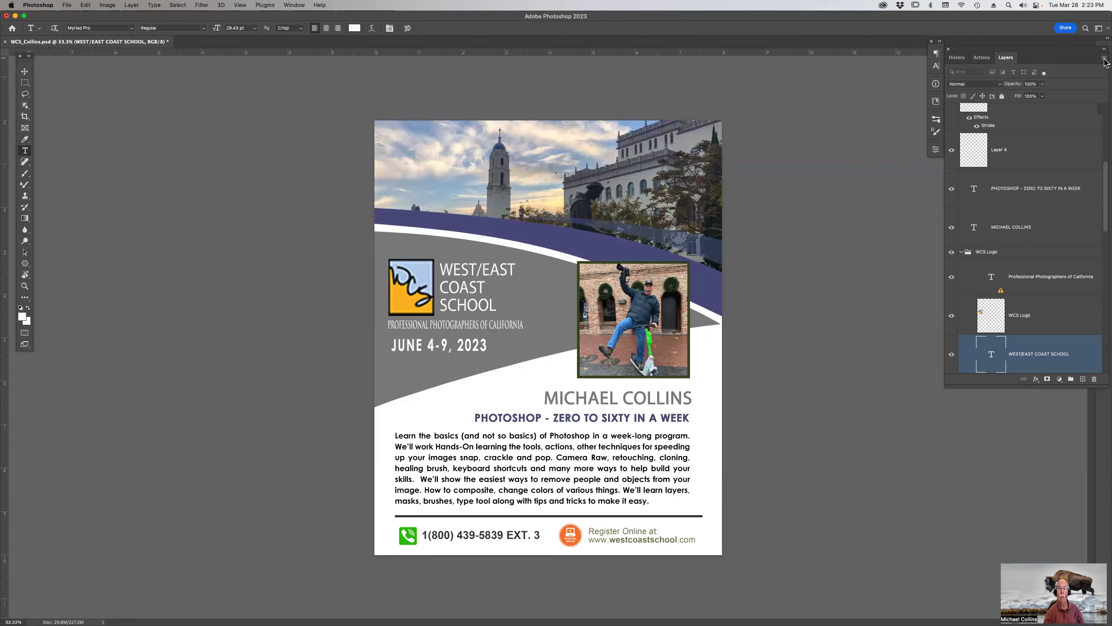
# Try small, large and no layer thumbnails in Panel Options, and make the Layers panel taller.
pyautogui.click(1104, 58)
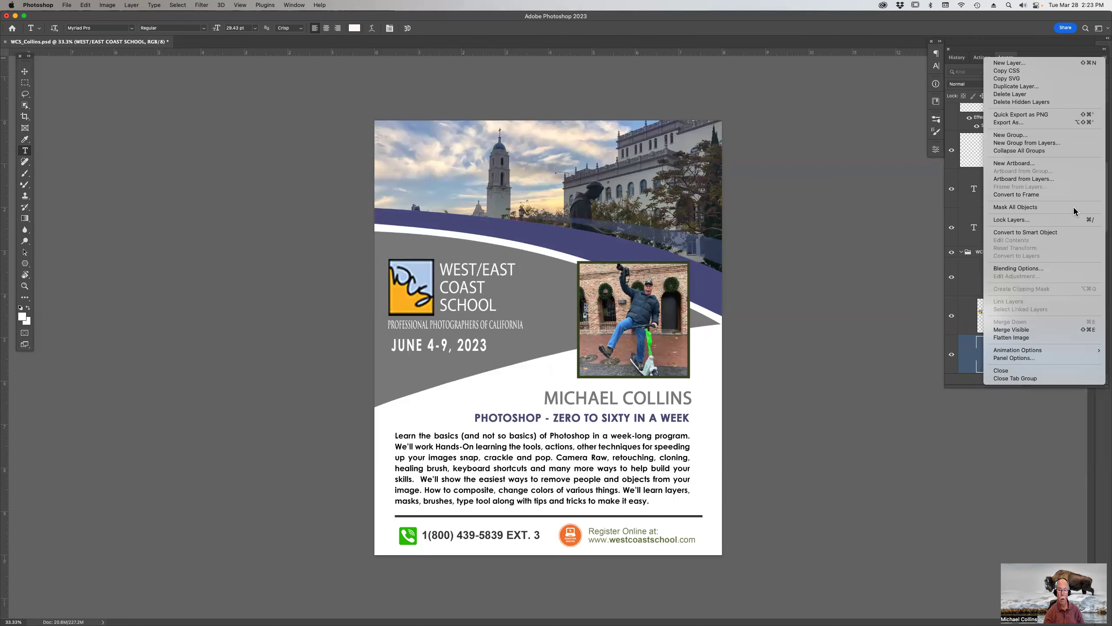
pyautogui.click(1056, 357)
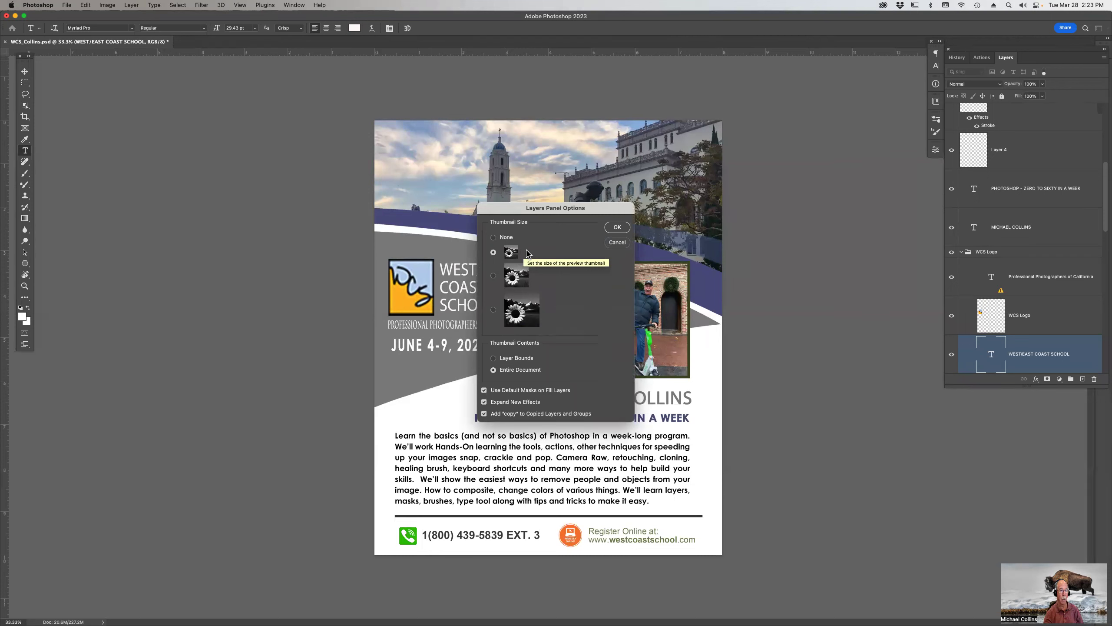
pyautogui.click(617, 227)
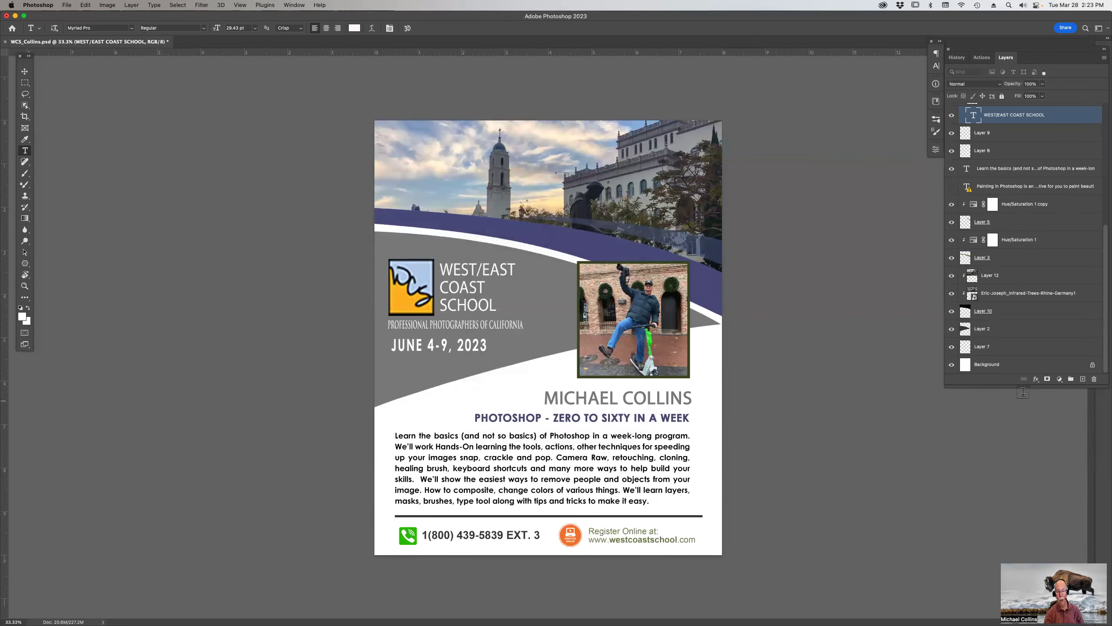
pyautogui.moveTo(1020, 385); pyautogui.dragTo(1021, 539)
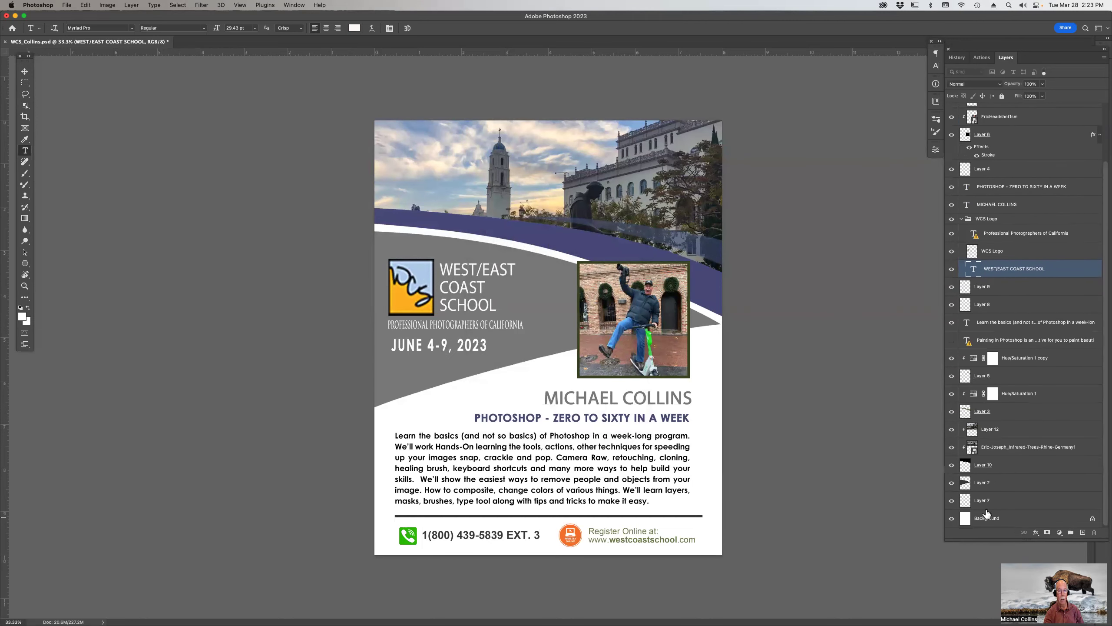
pyautogui.click(1104, 58)
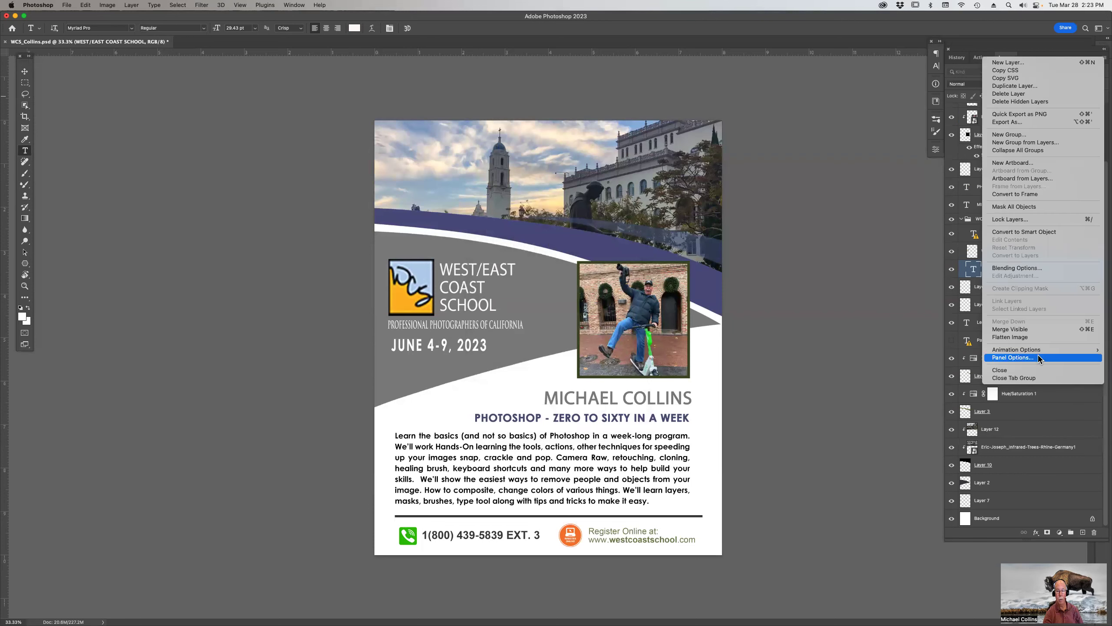
pyautogui.click(1039, 357)
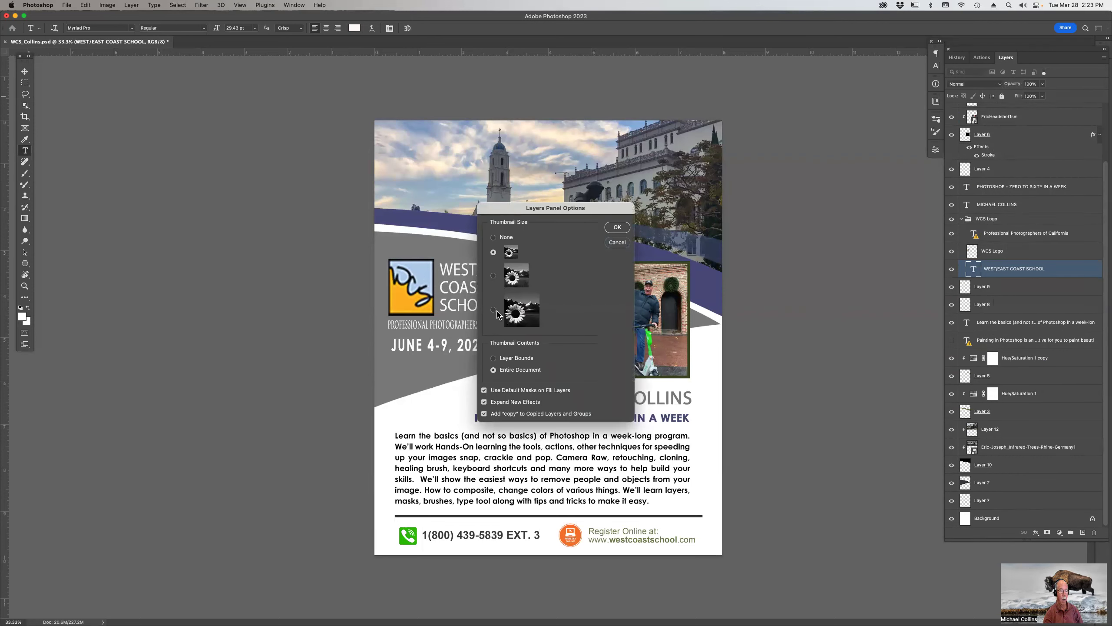
pyautogui.click(618, 227)
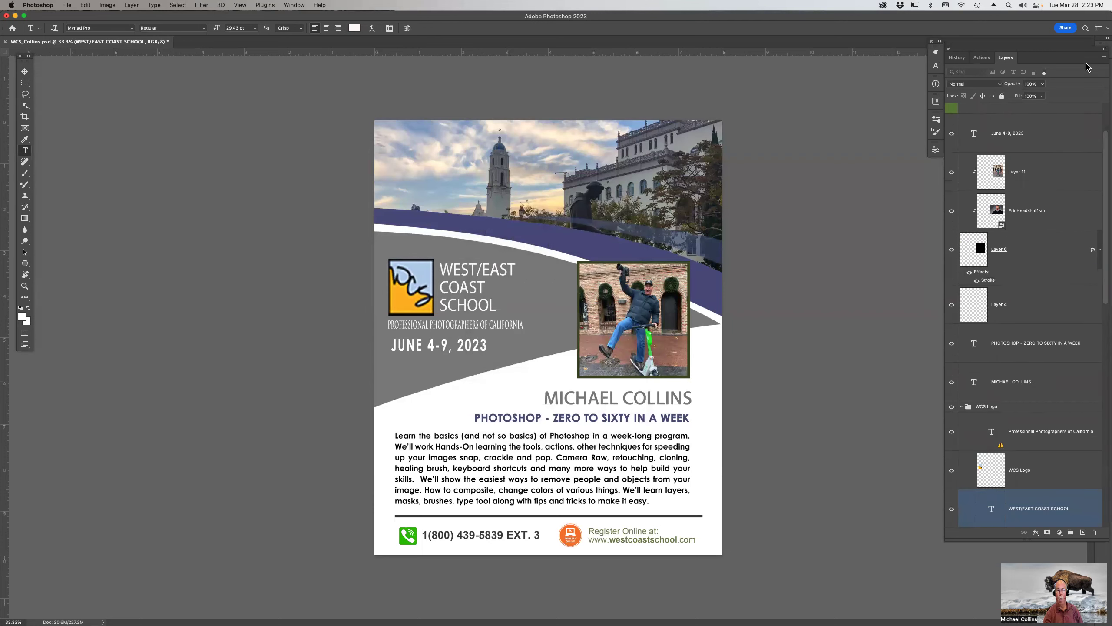
pyautogui.click(1104, 59)
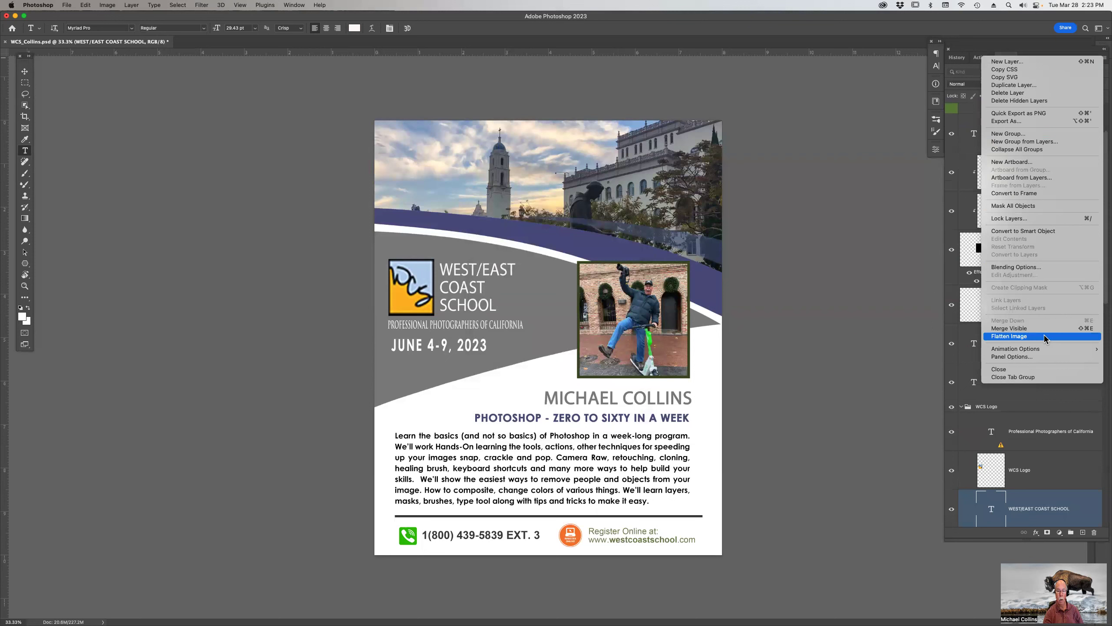
pyautogui.click(1037, 356)
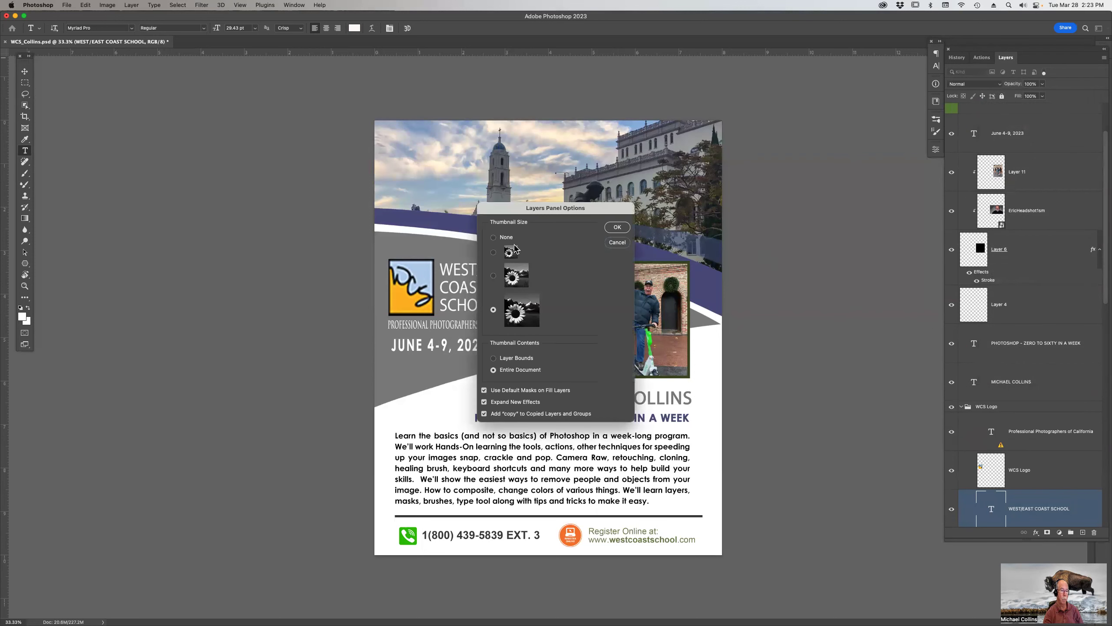
pyautogui.click(494, 238)
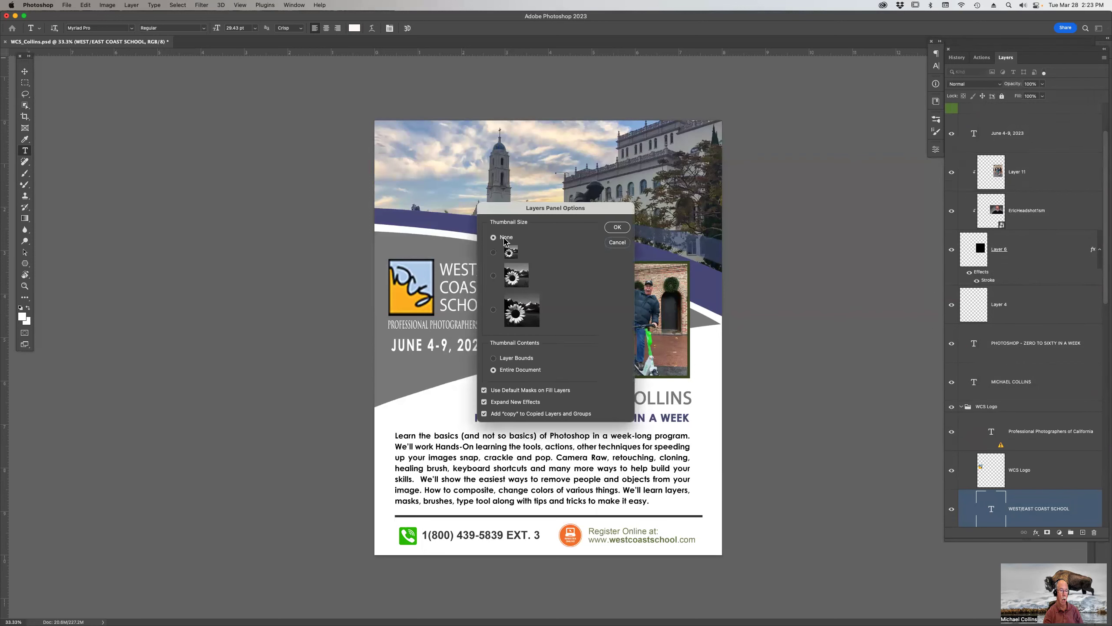
pyautogui.click(617, 227)
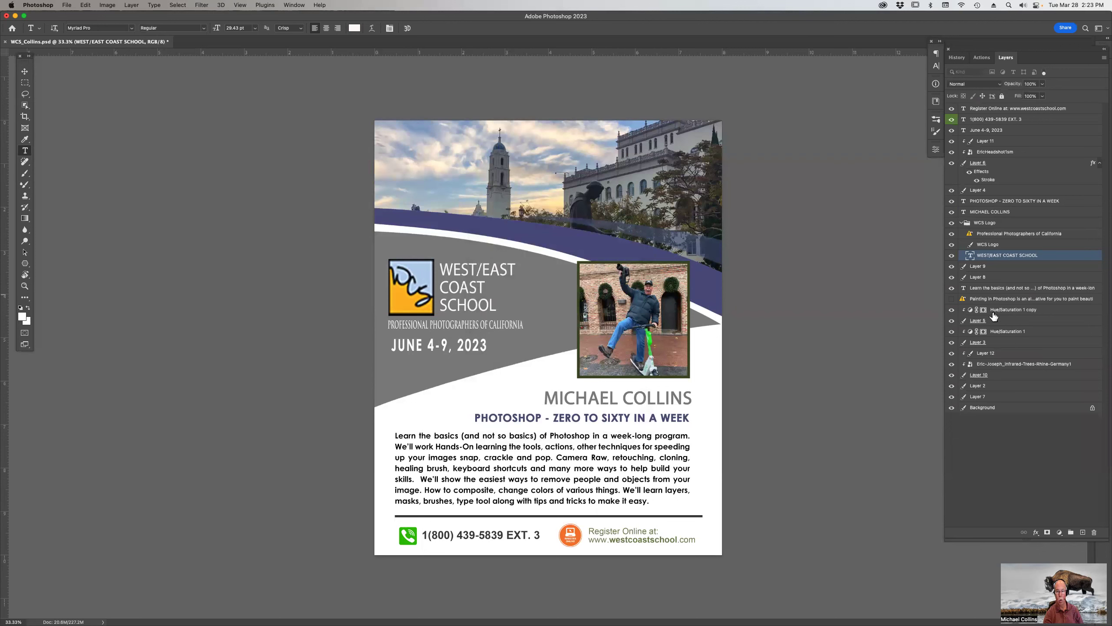
# Select Layer 7 and Layer 2, and toggle visibility of Layer 2 and the dark rule.
pyautogui.click(991, 400)
pyautogui.click(988, 387)
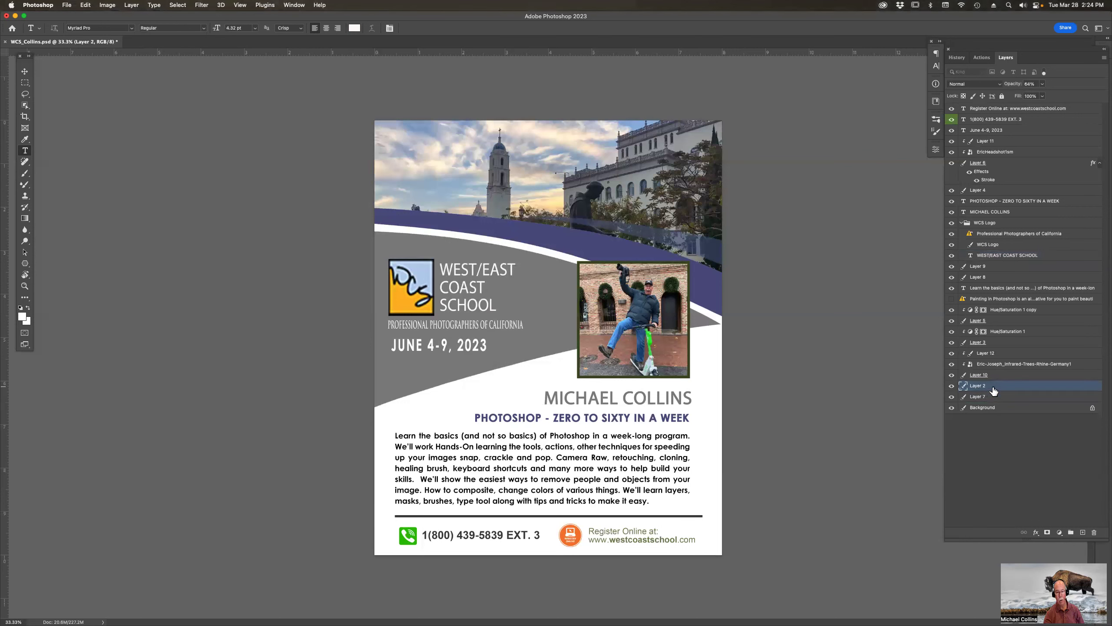
pyautogui.click(951, 387)
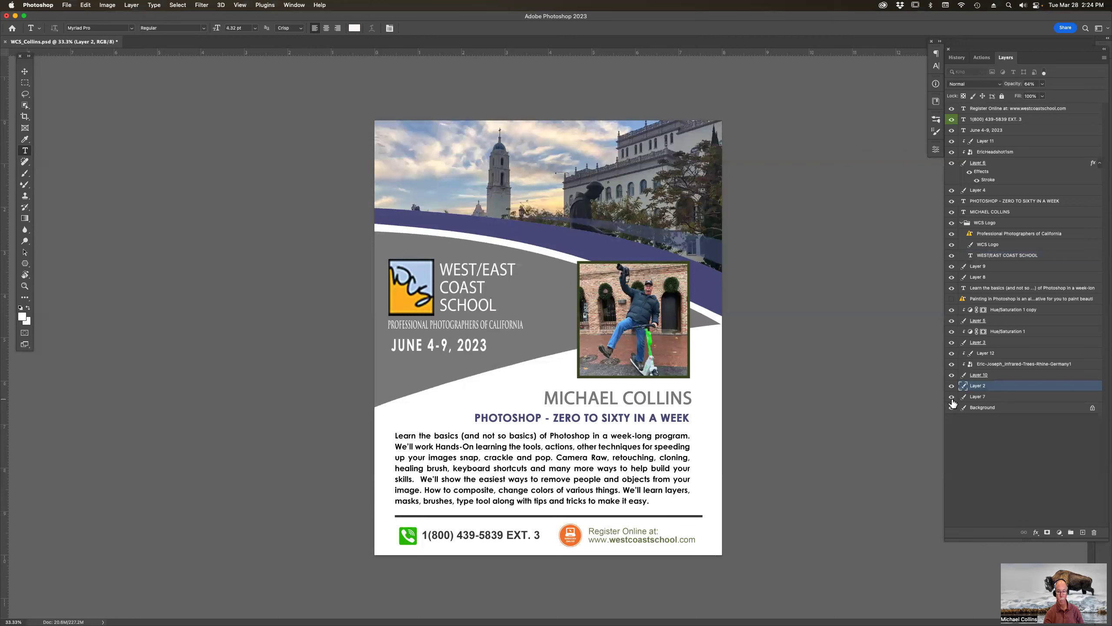
pyautogui.click(951, 398)
pyautogui.click(951, 398)
# Restore large layer thumbnails and make Layer 11 active.
pyautogui.click(1105, 61)
pyautogui.click(1038, 358)
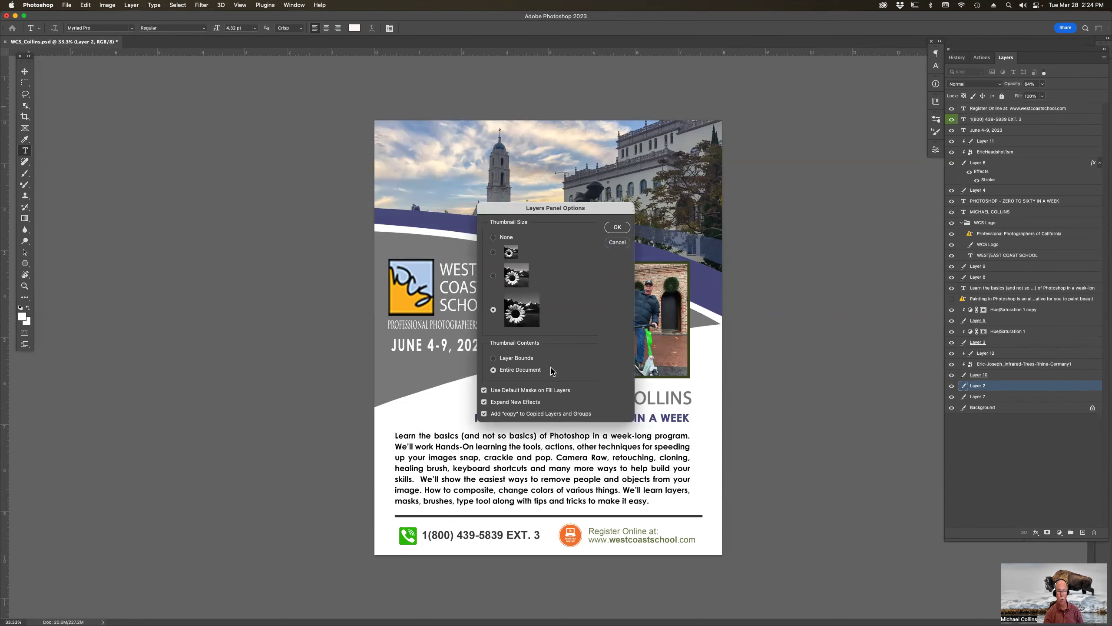
pyautogui.click(617, 227)
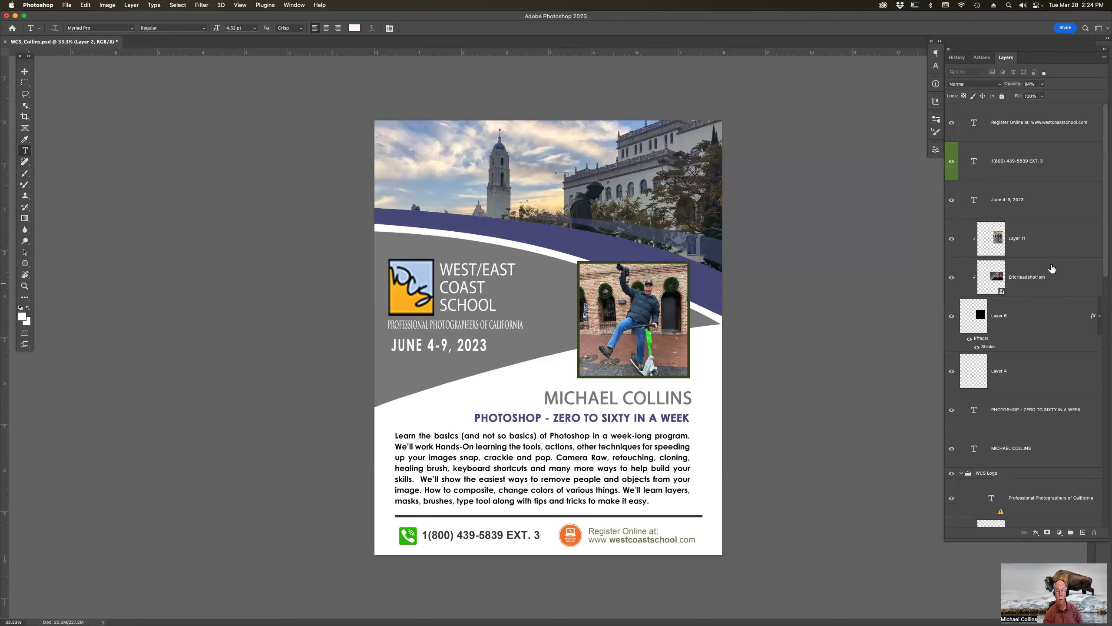
pyautogui.click(1034, 242)
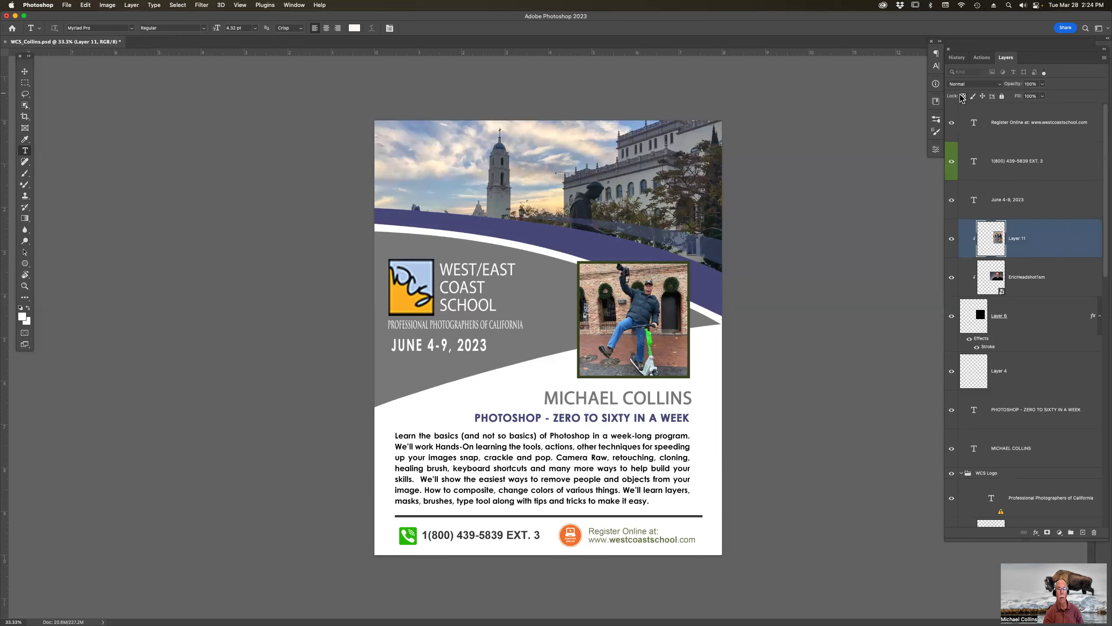
# Lock Layer 11's transparent pixels and pick the Soft Round 700 px brush.
pyautogui.click(972, 84)
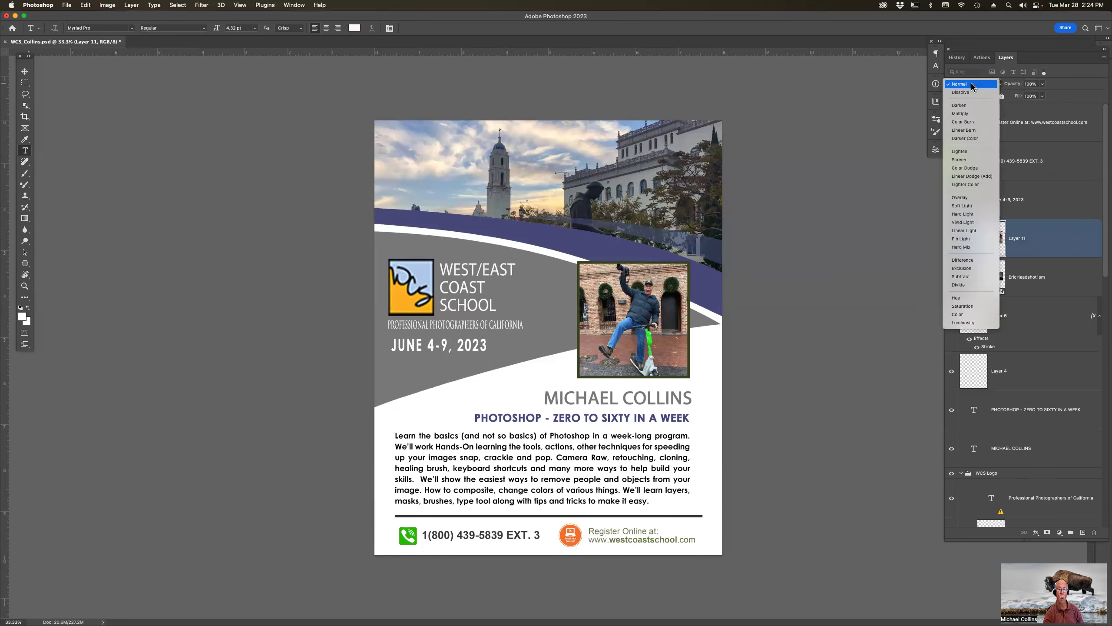
pyautogui.click(972, 84)
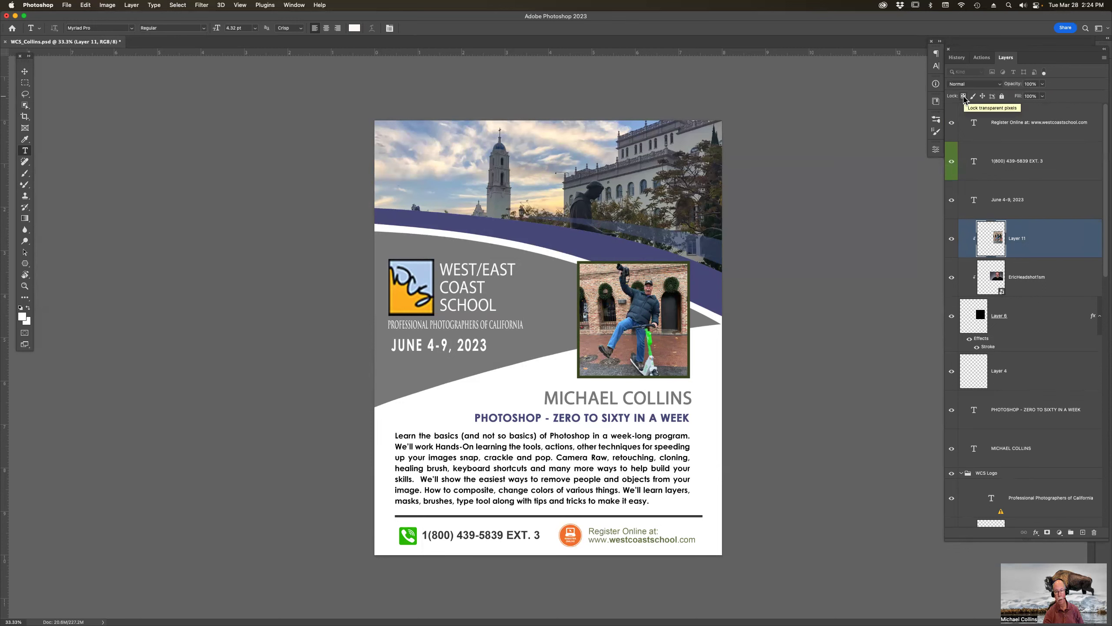
pyautogui.click(963, 97)
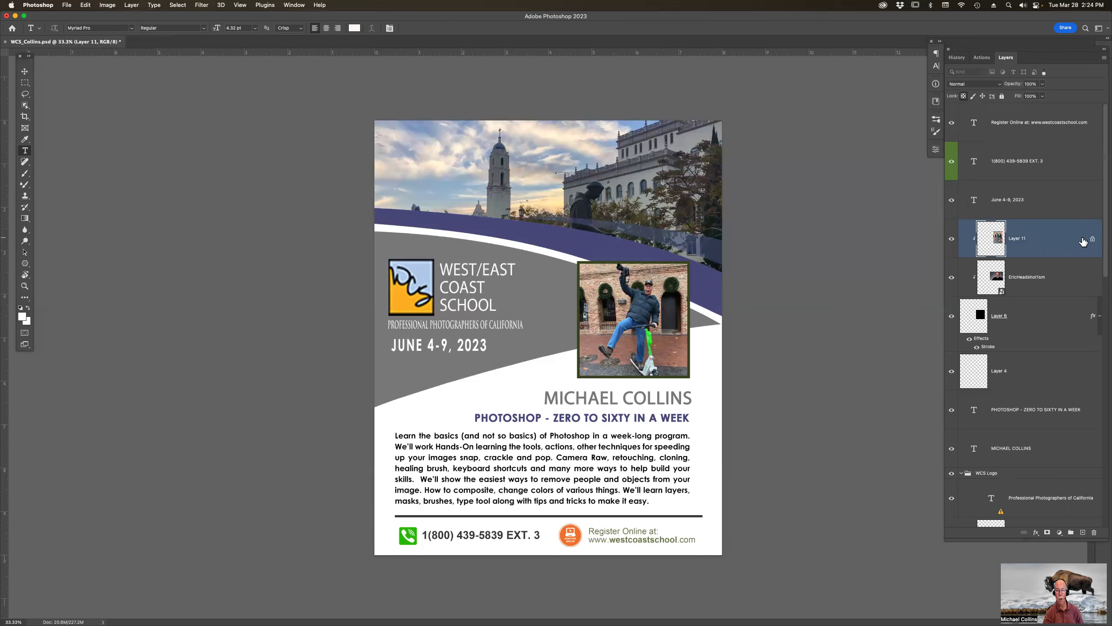
pyautogui.press('b')
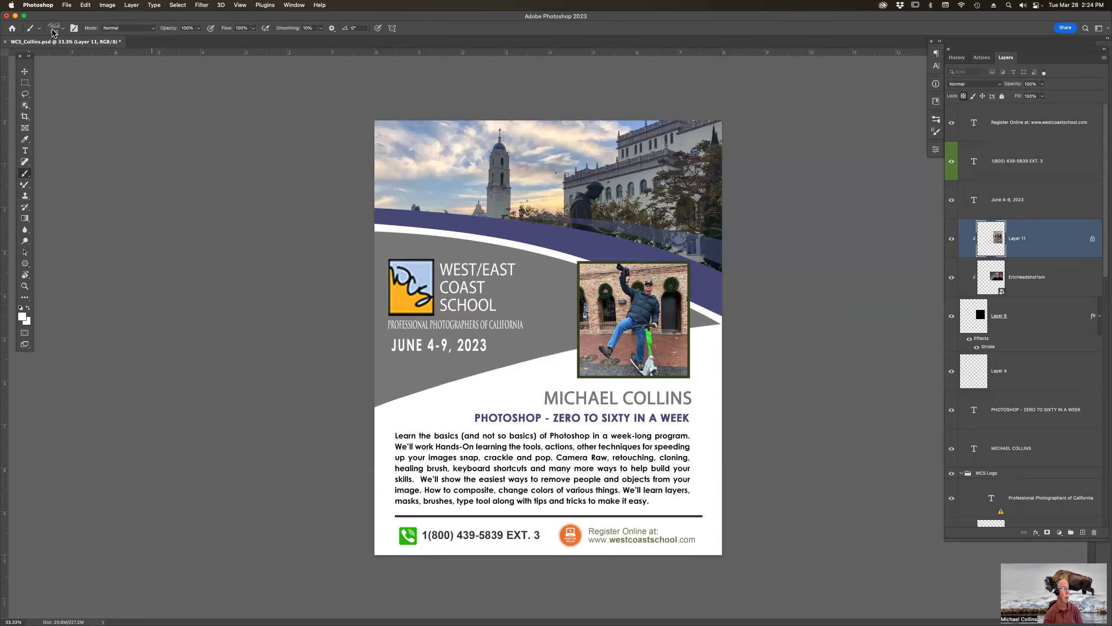
pyautogui.click(53, 32)
pyautogui.click(75, 227)
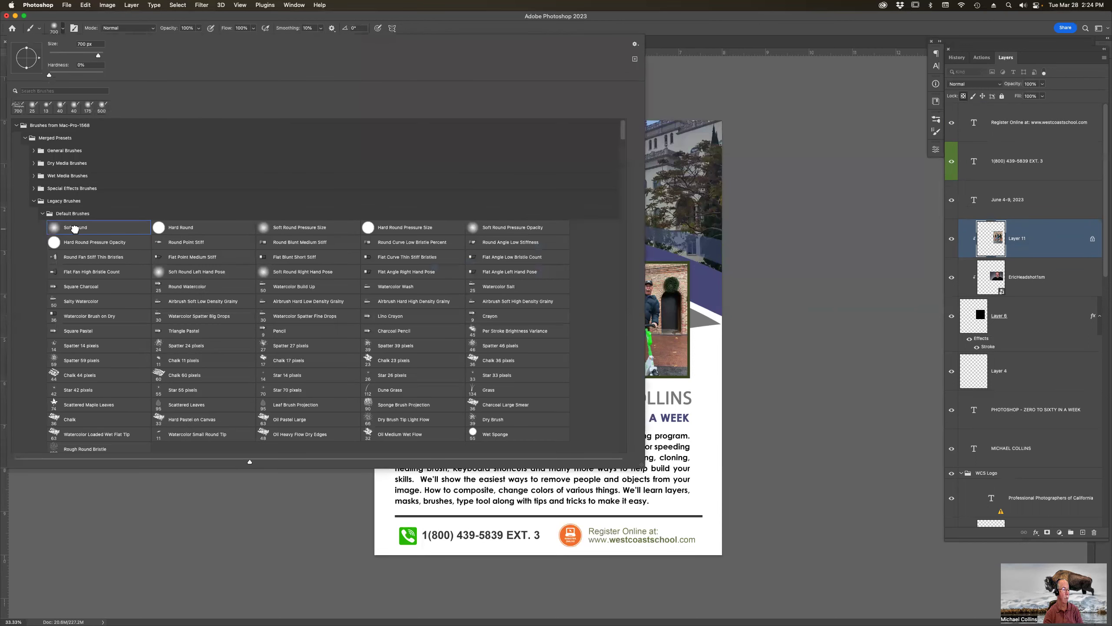
pyautogui.click(74, 228)
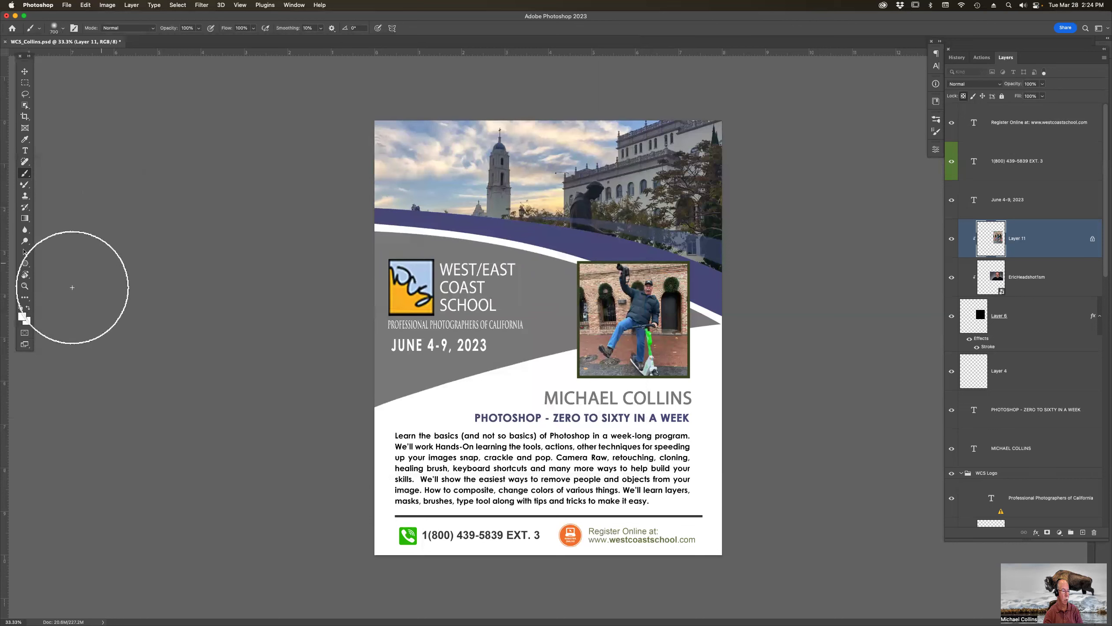
# Set the foreground colour to a strong orange.
pyautogui.click(22, 317)
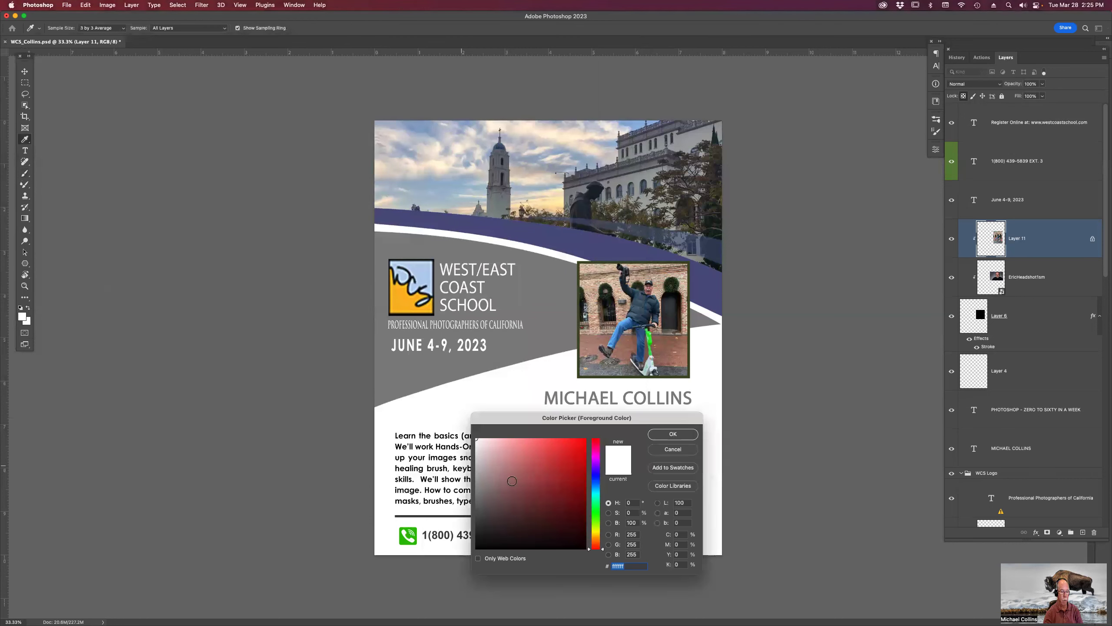
pyautogui.click(596, 535)
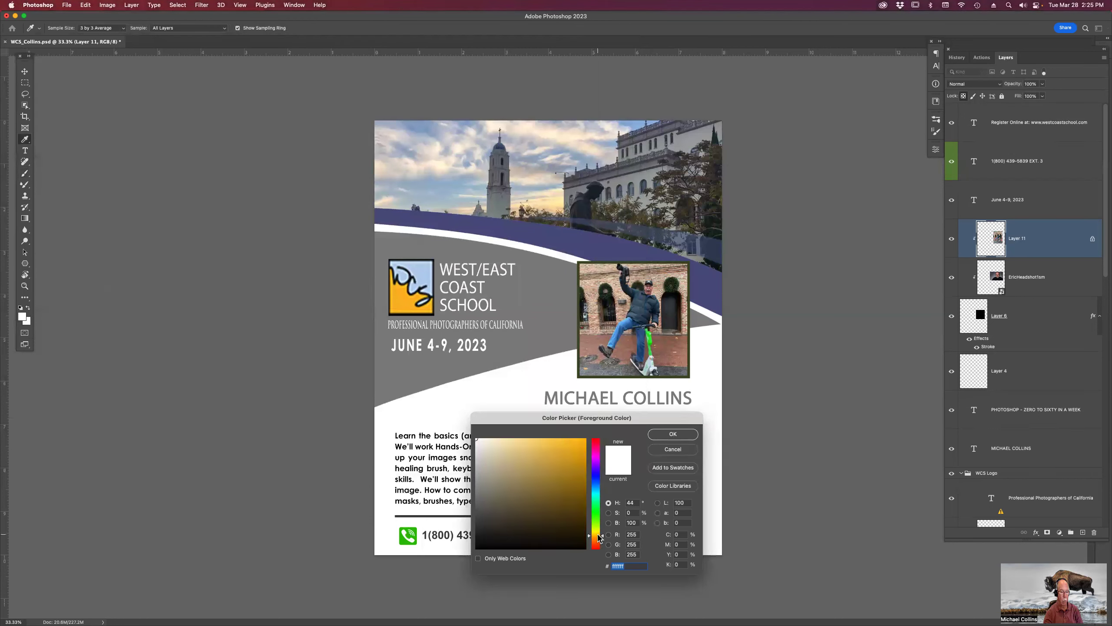
pyautogui.moveTo(599, 536); pyautogui.dragTo(599, 542)
pyautogui.click(578, 451)
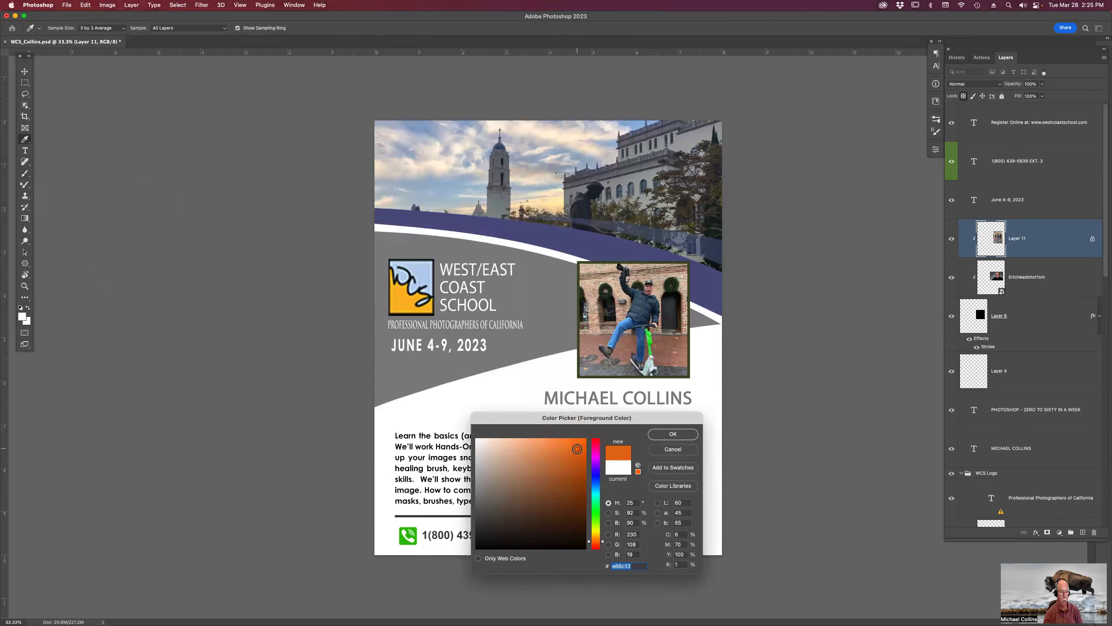
pyautogui.click(673, 433)
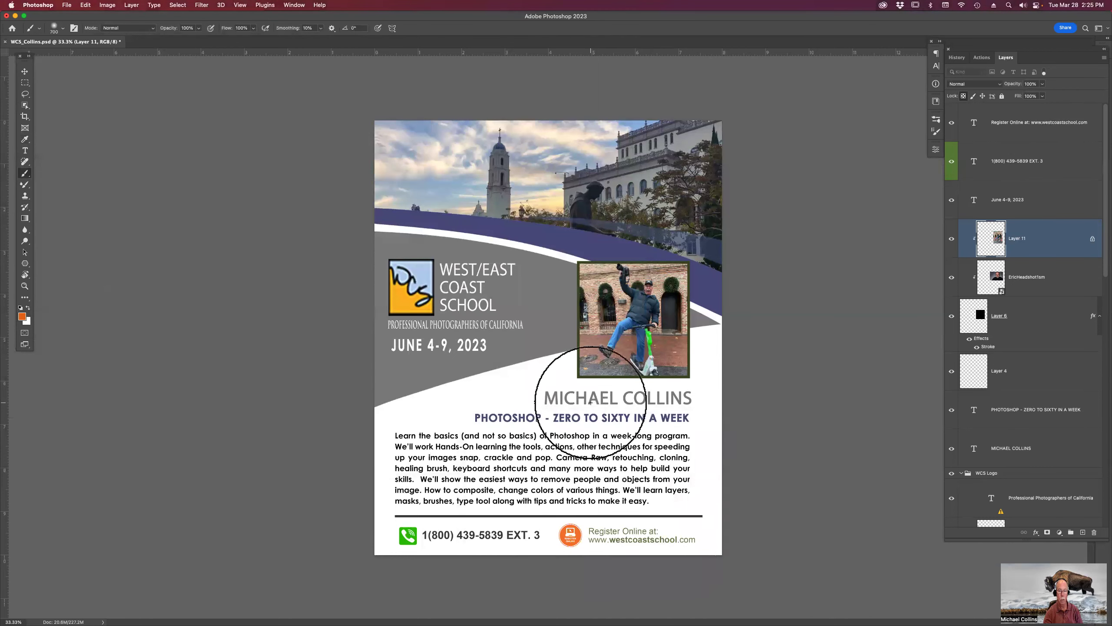
pyautogui.moveTo(634, 267)
pyautogui.mouseDown()
pyautogui.moveTo(607, 260)
pyautogui.moveTo(582, 360)
pyautogui.mouseUp()
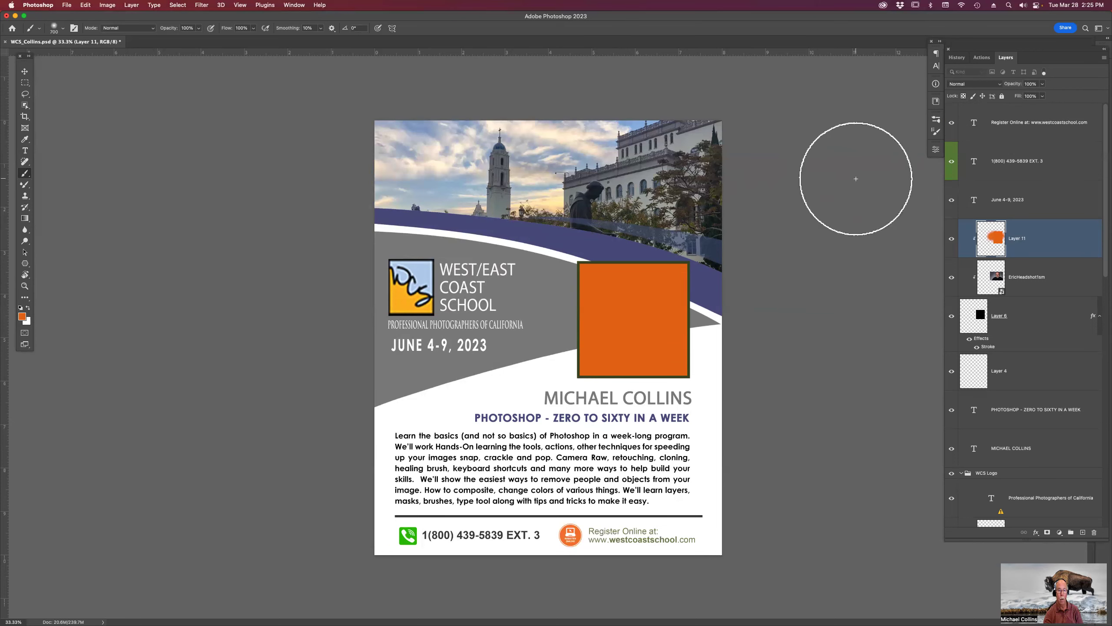
pyautogui.moveTo(745, 223); pyautogui.dragTo(579, 273)
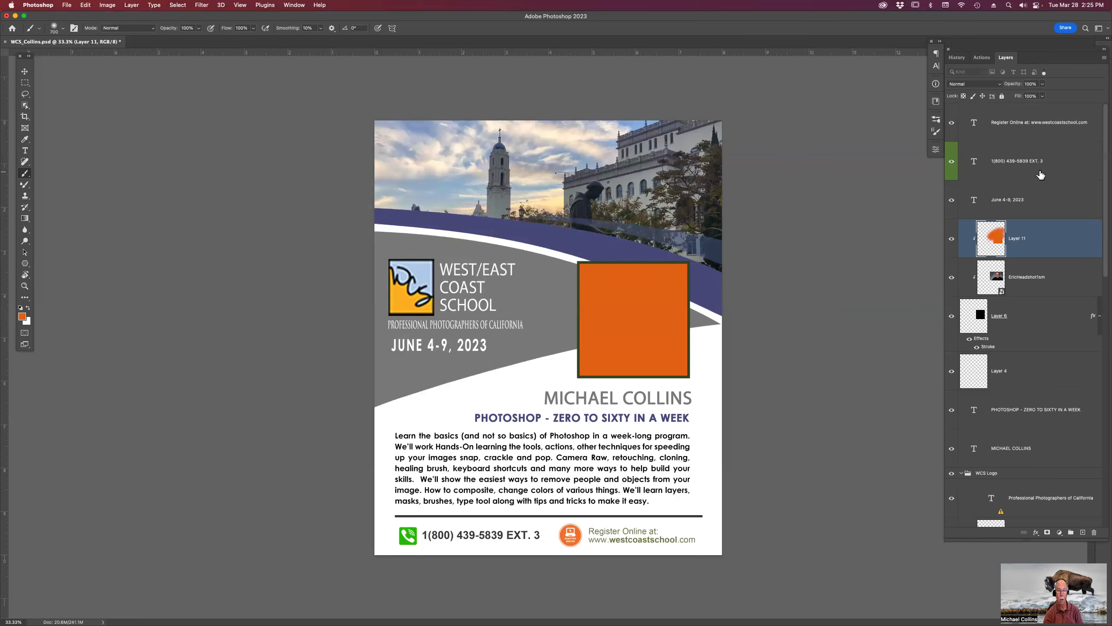
pyautogui.click(1034, 465)
pyautogui.click(1034, 475)
pyautogui.scroll(-3, 1034, 477)
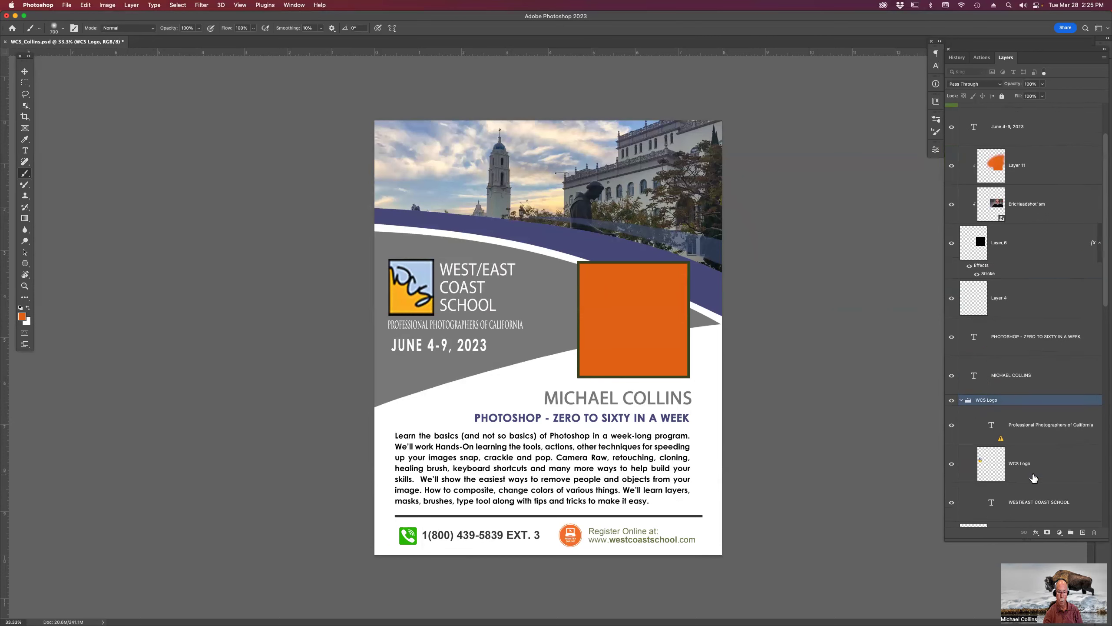
pyautogui.scroll(-3, 1034, 477)
pyautogui.click(1018, 406)
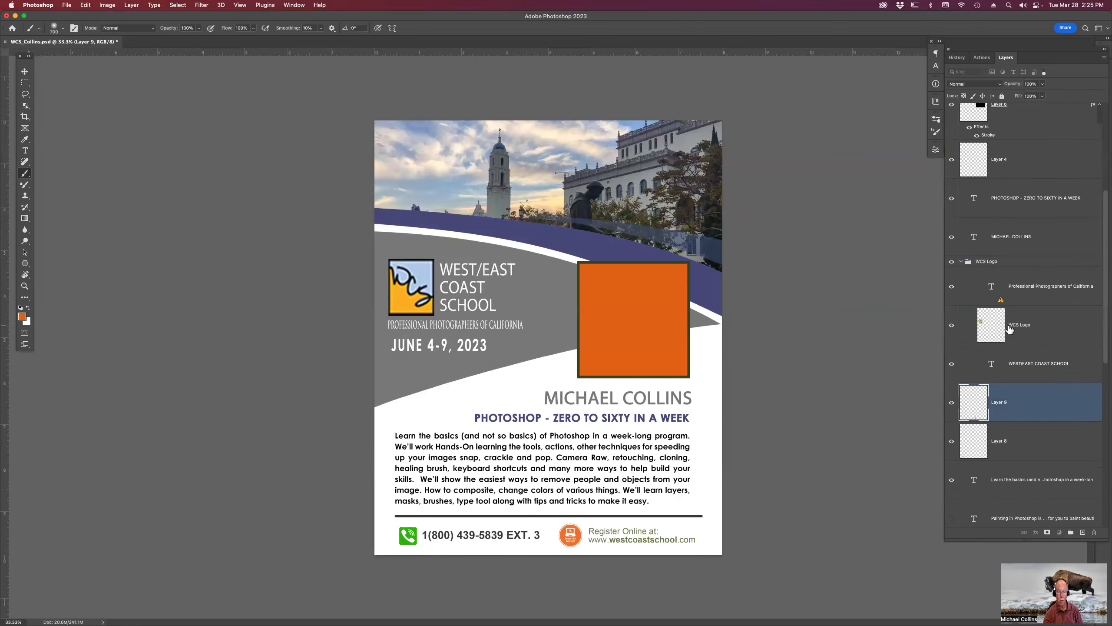
pyautogui.click(1009, 330)
pyautogui.moveTo(662, 247); pyautogui.dragTo(603, 397)
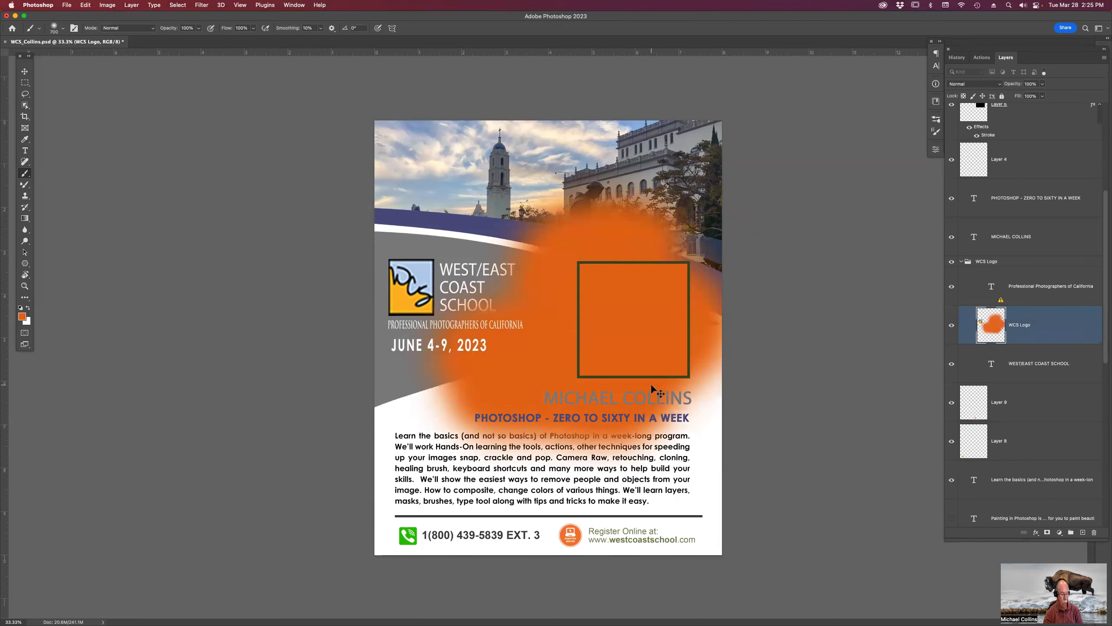
pyautogui.hotkey('ctrl', 'z')
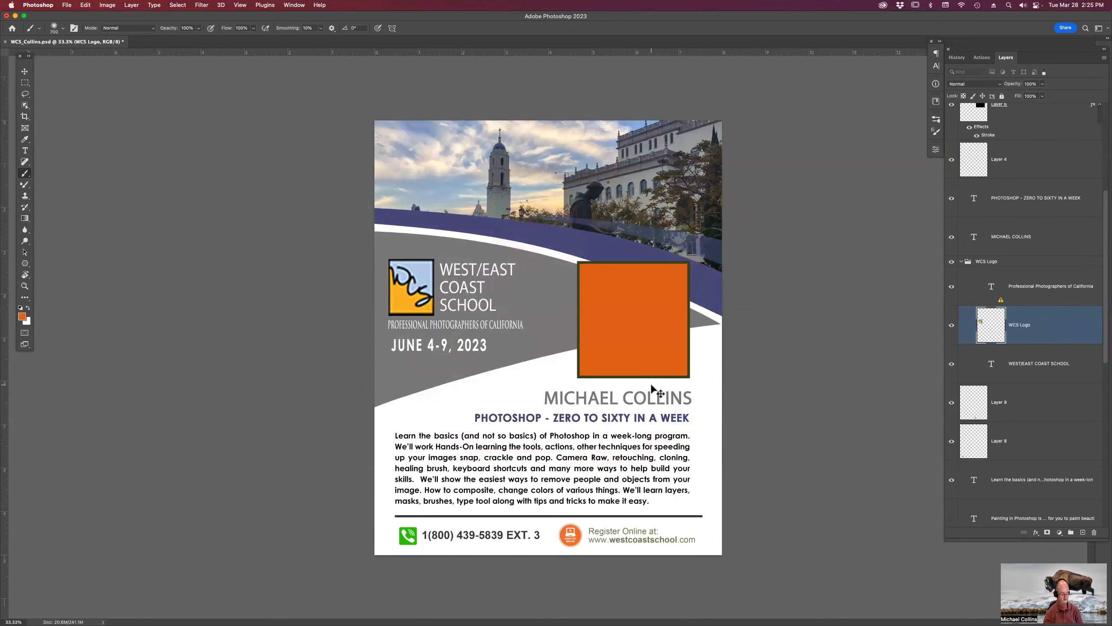
pyautogui.hotkey('ctrl', 'z')
pyautogui.hotkey('ctrl', 'z')
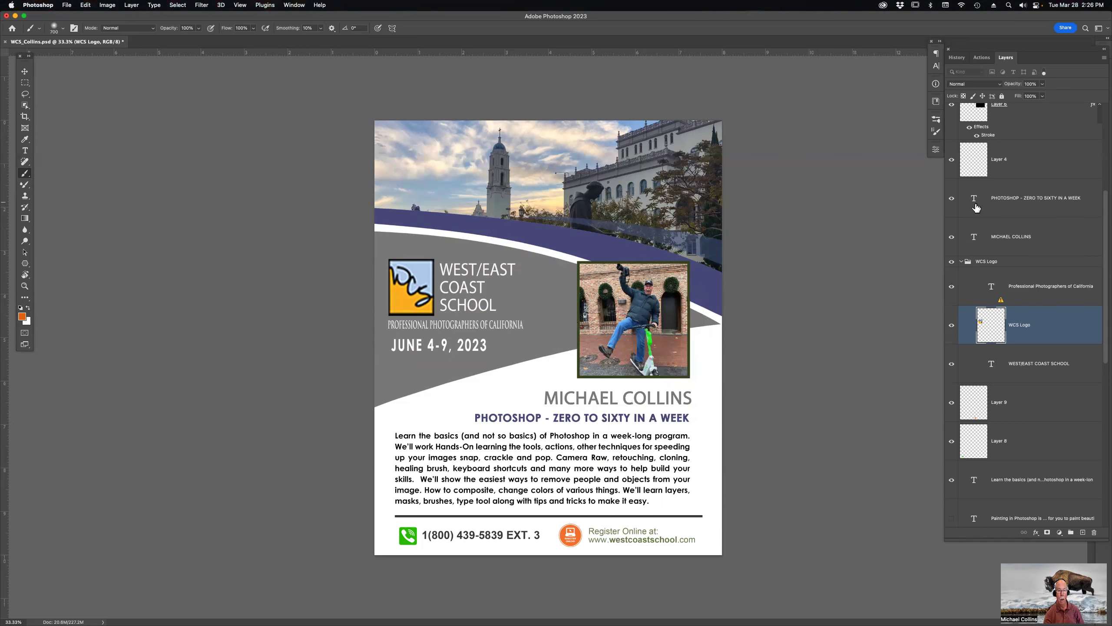
# Enter and commit an edit on the WEST/EAST COAST SCHOOL text.
pyautogui.press('t')
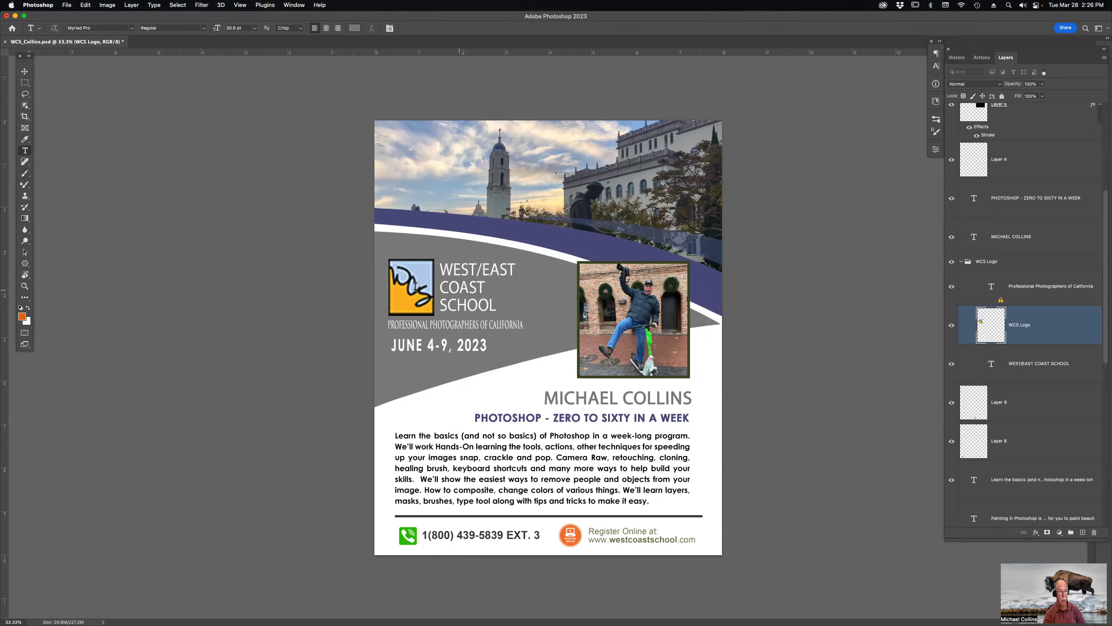
pyautogui.click(461, 275)
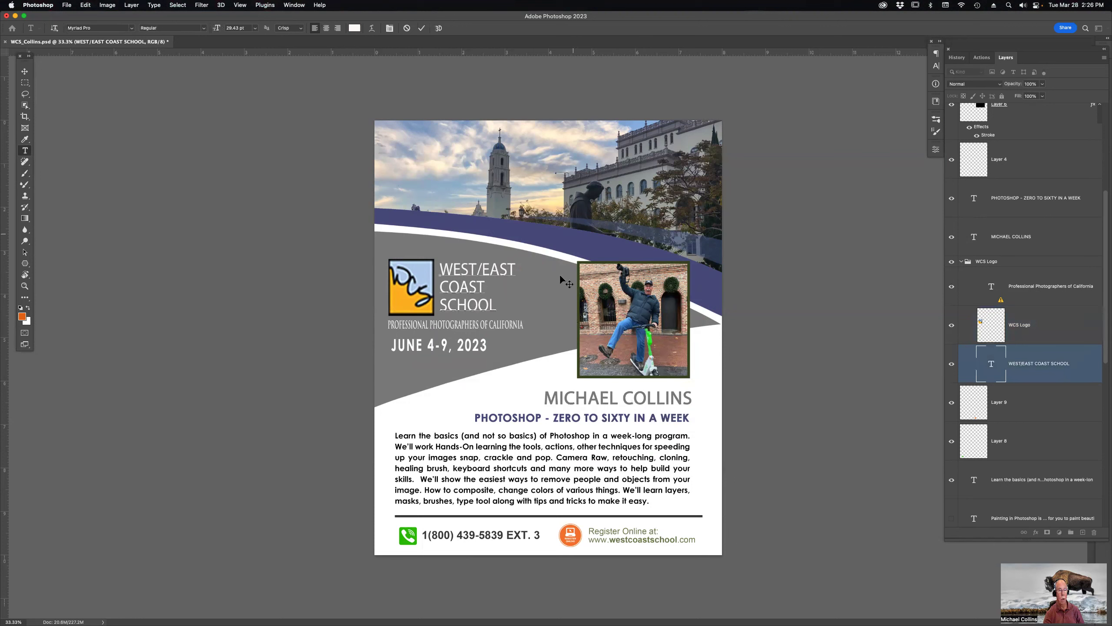
pyautogui.click(556, 302)
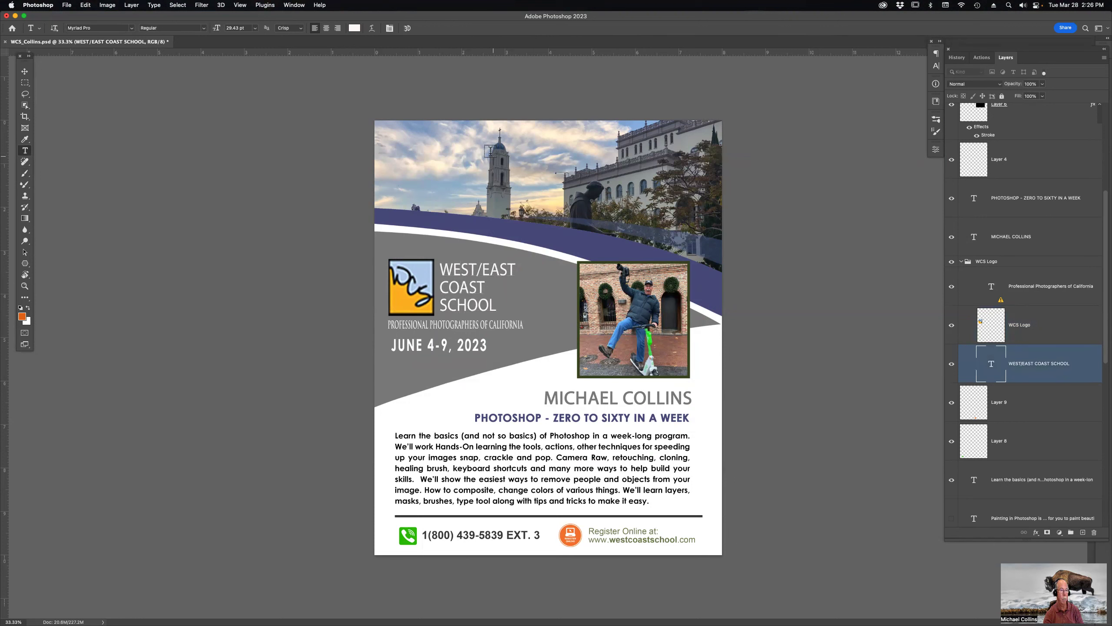
# Draw a text box over the sky near the page top with 24 pt black text.
pyautogui.moveTo(408, 136)
pyautogui.mouseDown()
pyautogui.moveTo(548, 194)
pyautogui.moveTo(619, 207)
pyautogui.mouseUp()
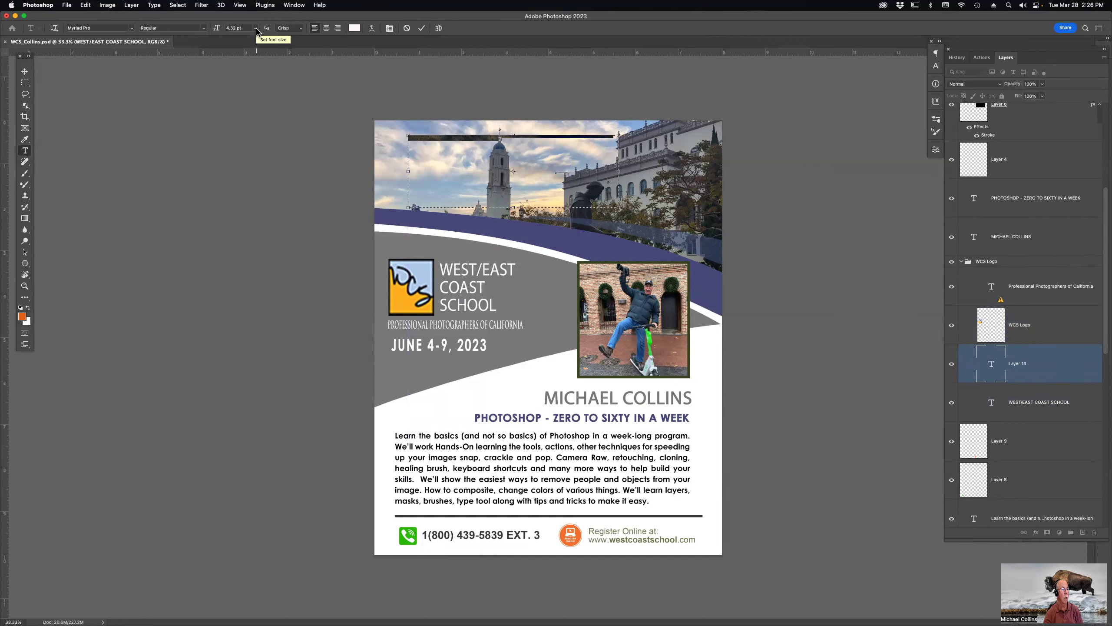
pyautogui.click(256, 28)
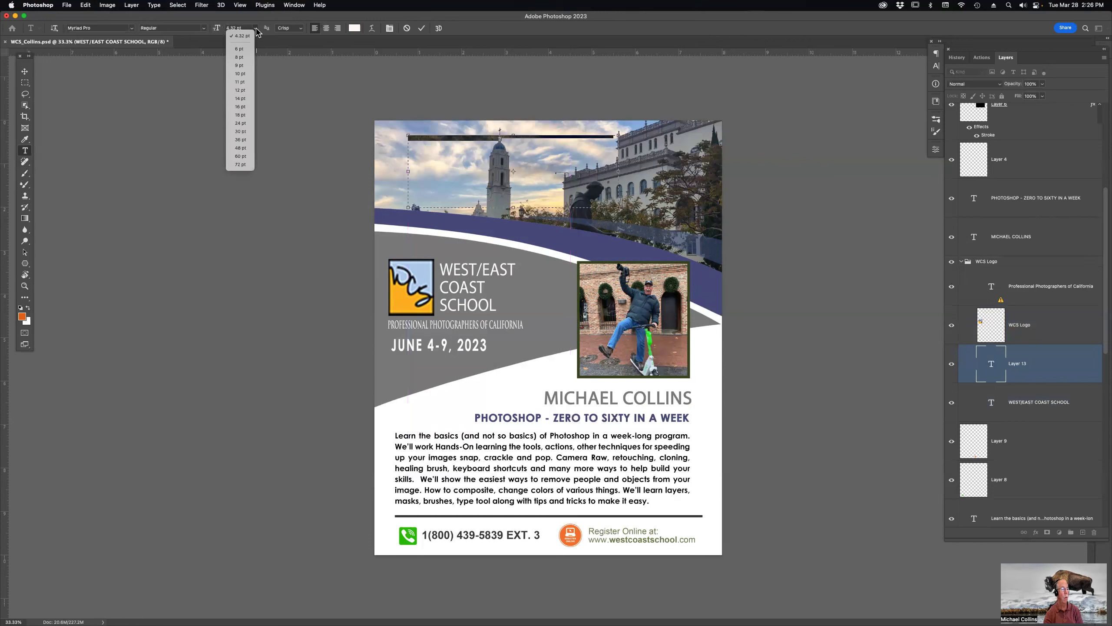
pyautogui.click(247, 124)
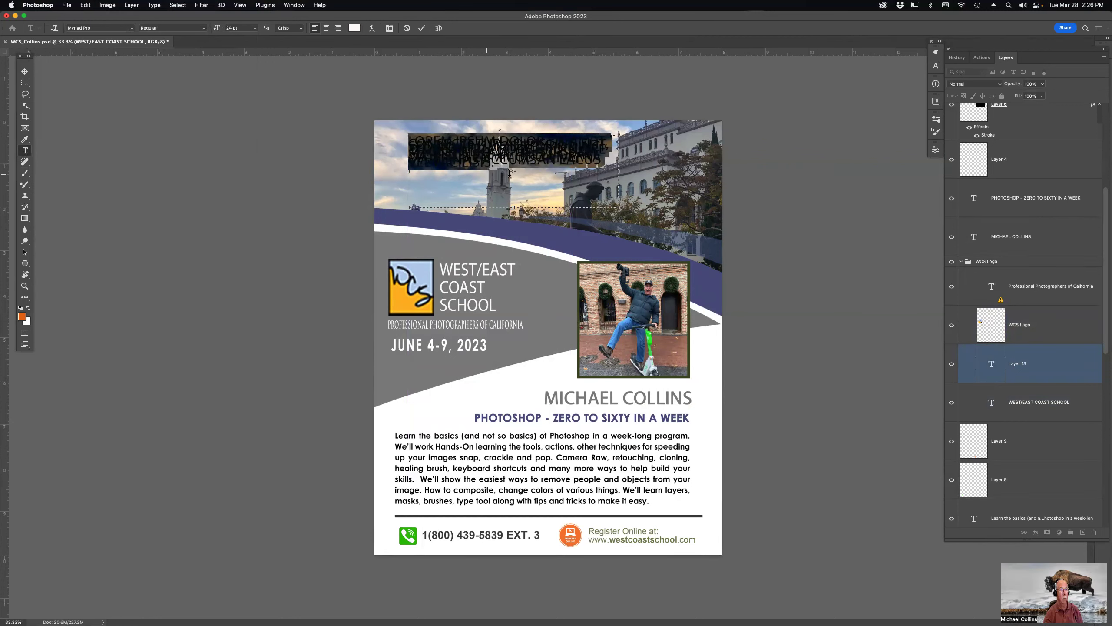
pyautogui.click(354, 28)
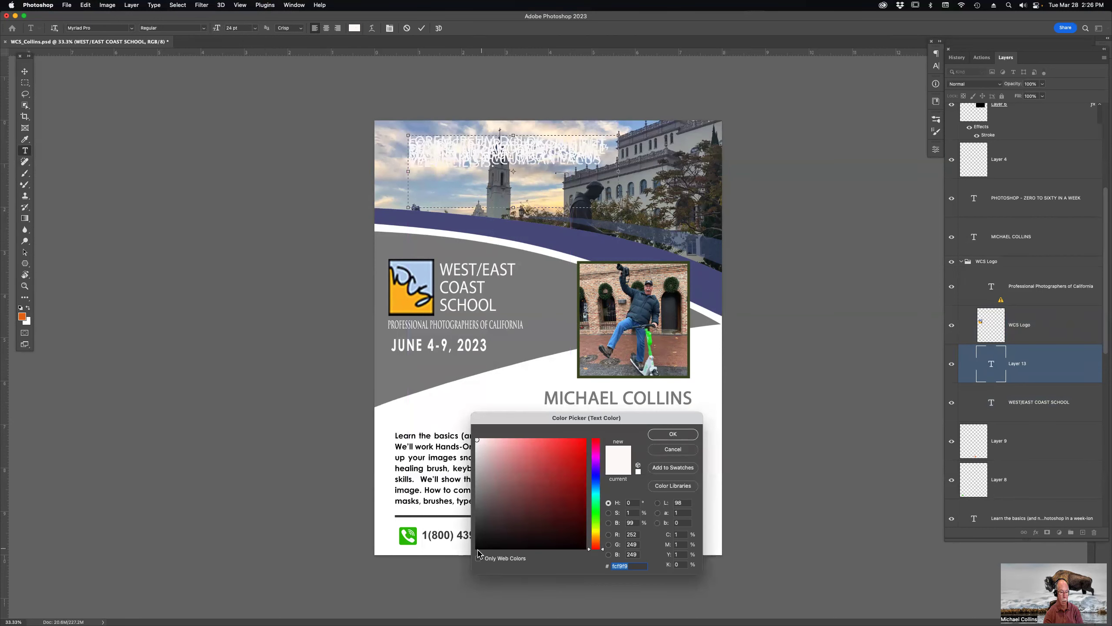
pyautogui.click(477, 547)
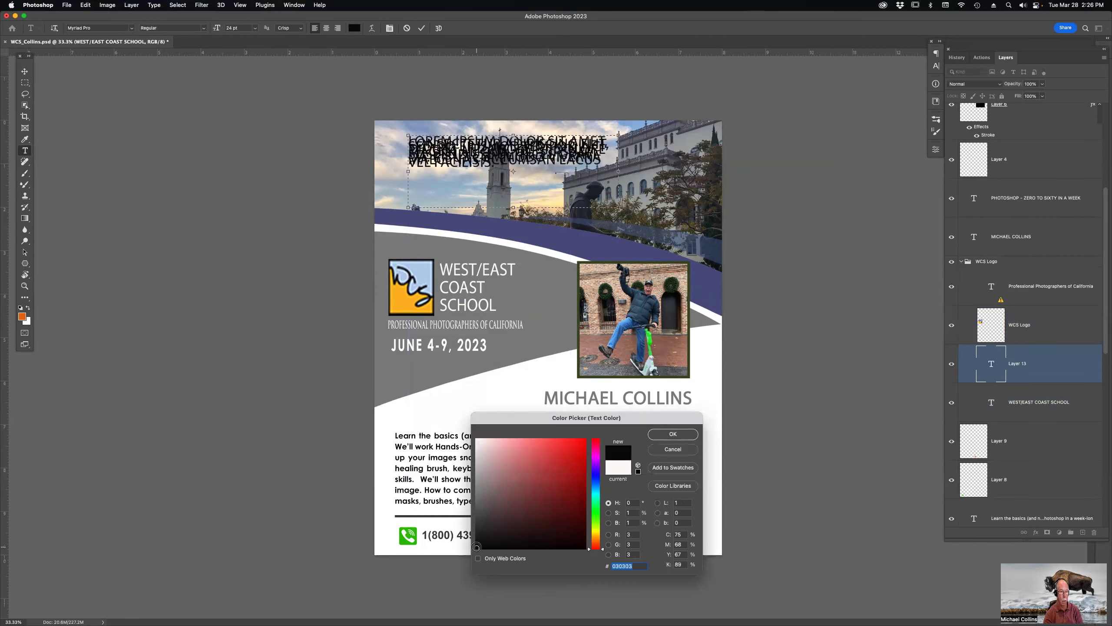
pyautogui.click(673, 434)
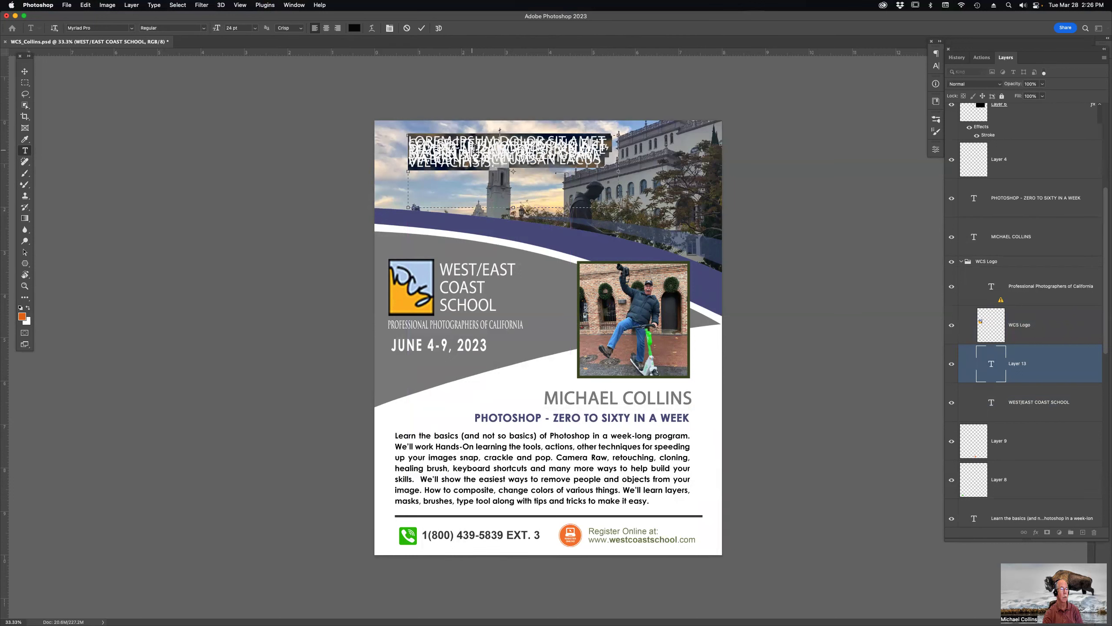
# Set line spacing to Auto in the Character panel, then discard the placeholder text box.
pyautogui.click(935, 53)
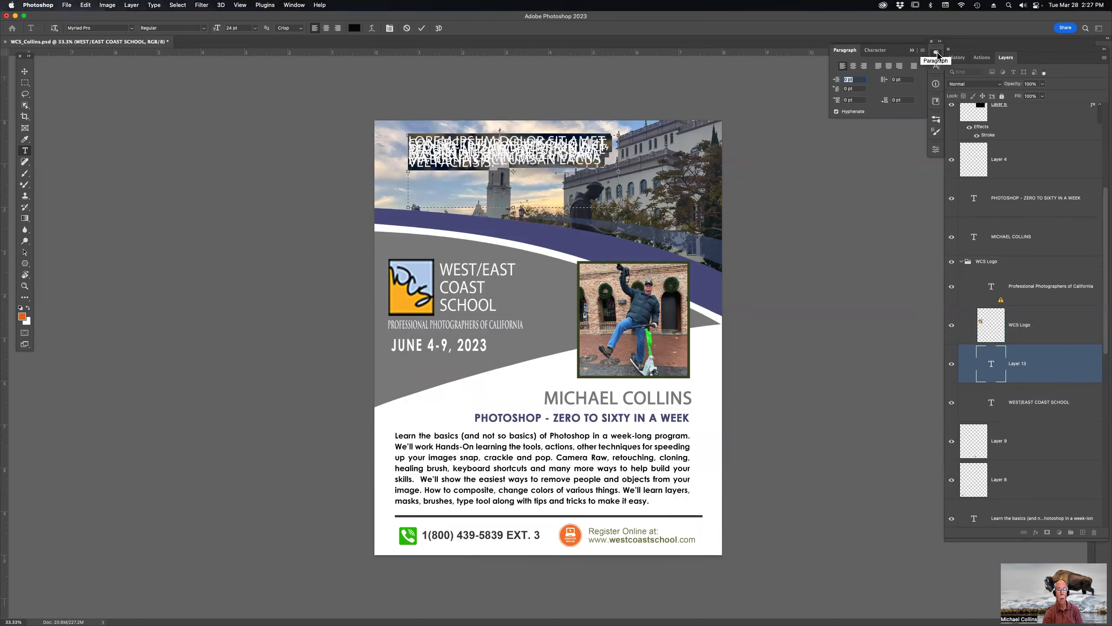
pyautogui.click(937, 67)
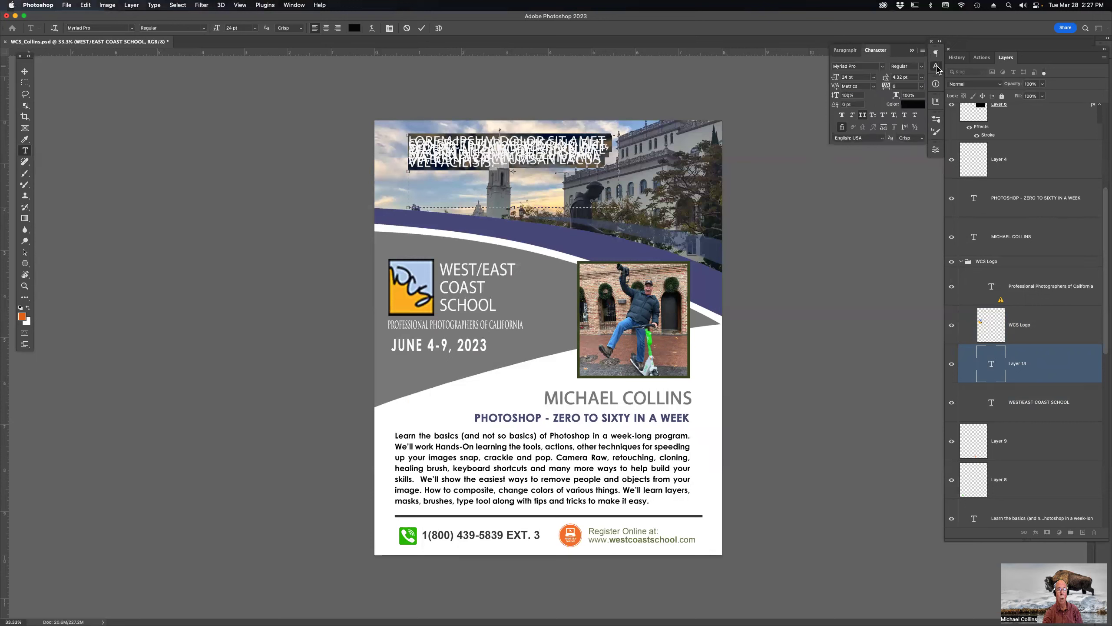
pyautogui.click(922, 78)
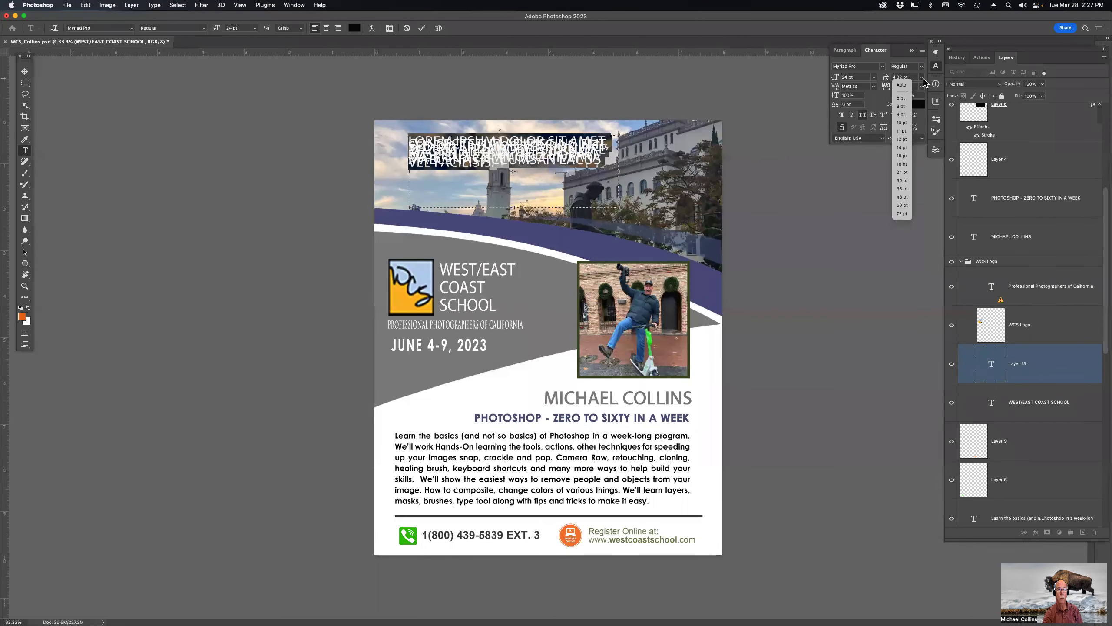
pyautogui.click(904, 85)
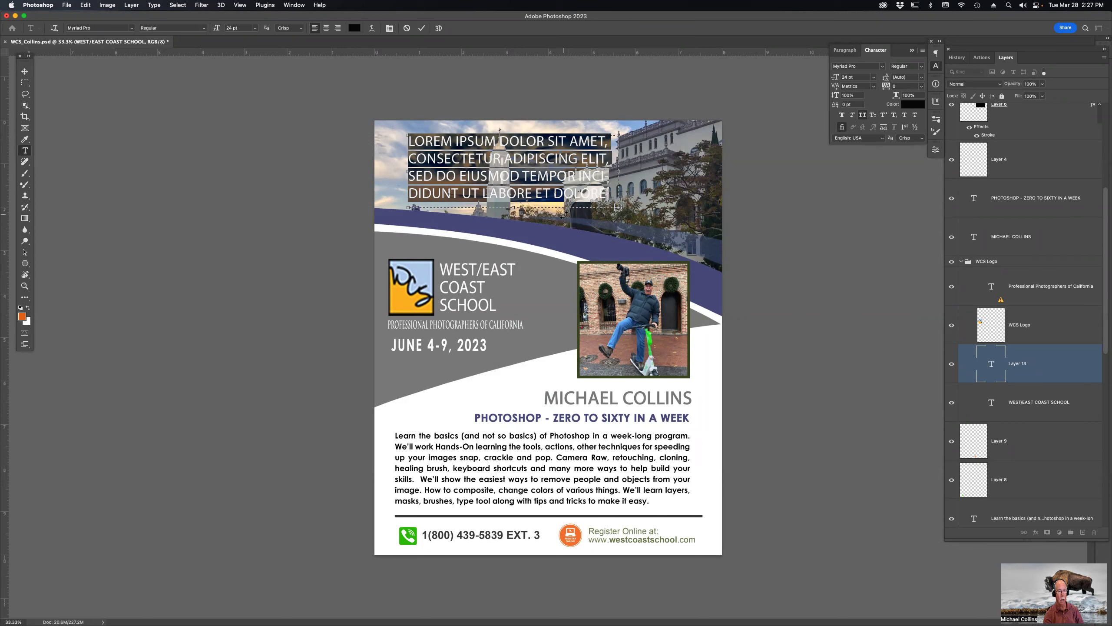
pyautogui.press('Escape')
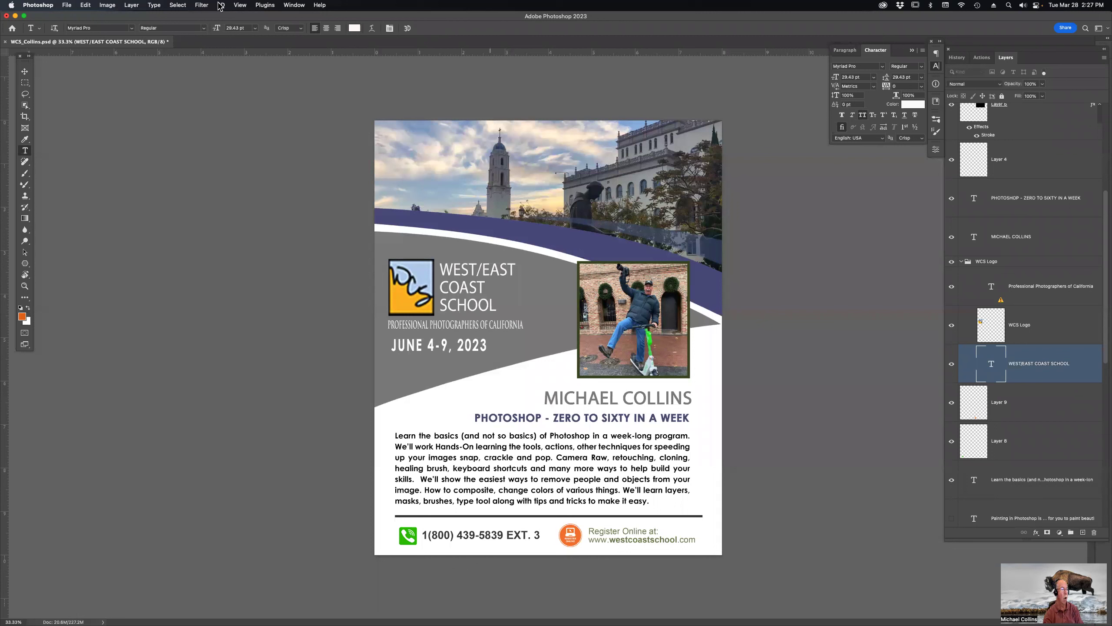
# Uncheck 'Fill new type layers with placeholder text' in the Type preferences.
pyautogui.click(41, 5)
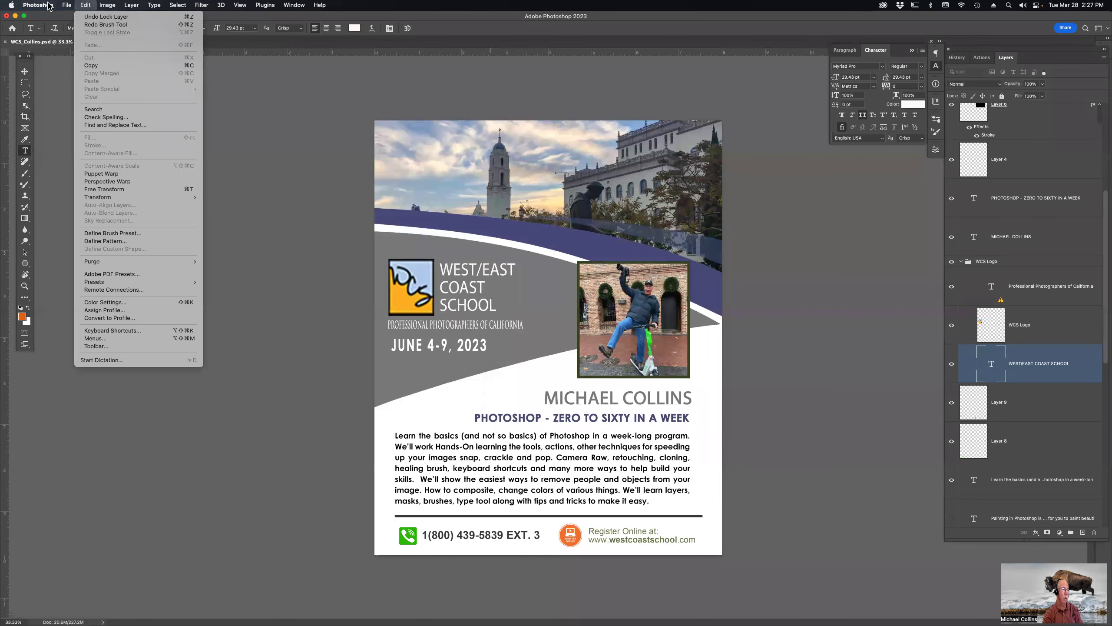
pyautogui.moveTo(39, 36)
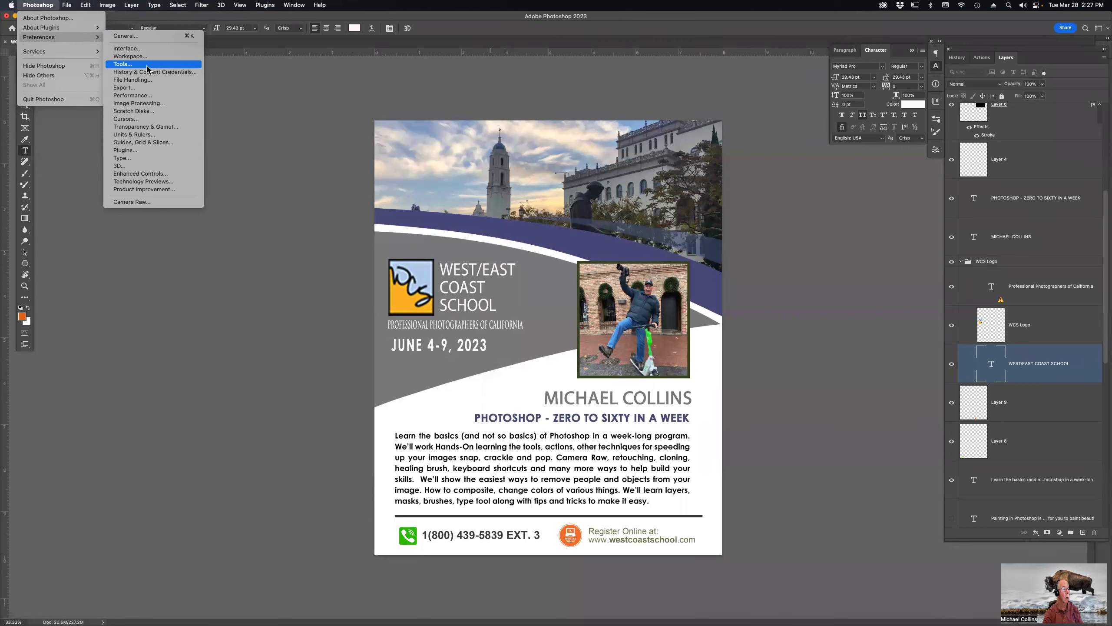
pyautogui.click(150, 37)
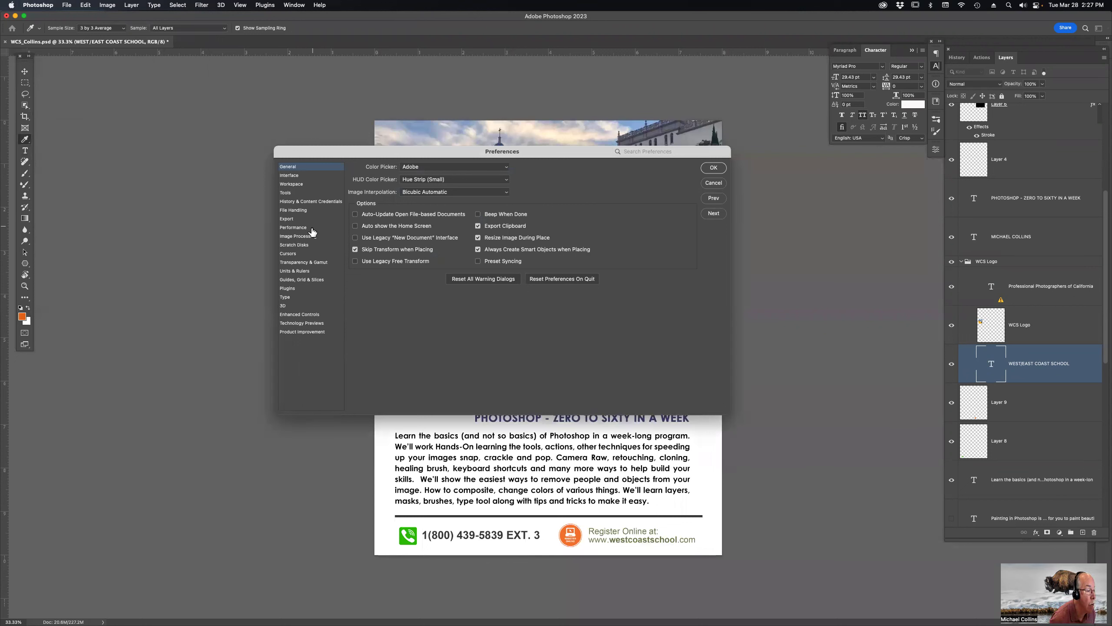
pyautogui.click(286, 297)
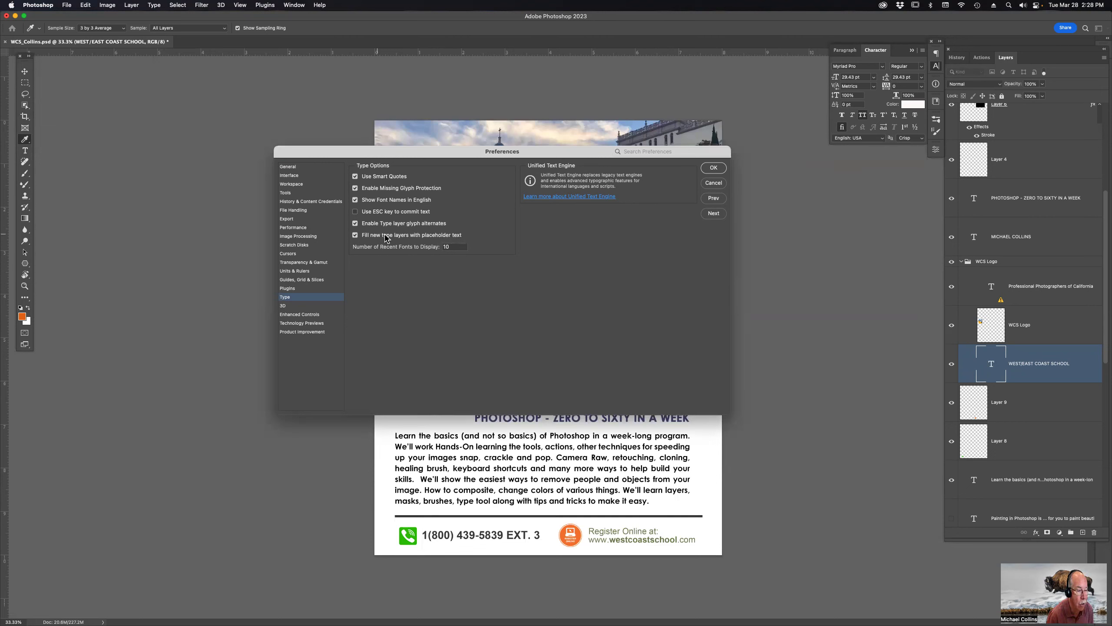
pyautogui.click(355, 236)
pyautogui.click(713, 168)
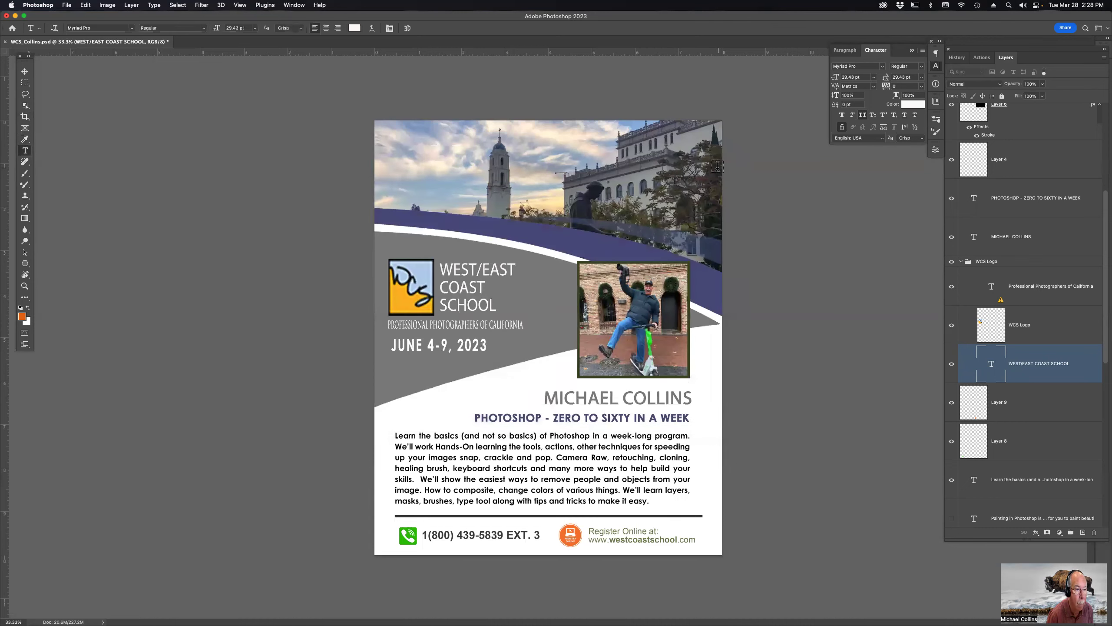
pyautogui.moveTo(404, 139); pyautogui.dragTo(559, 192)
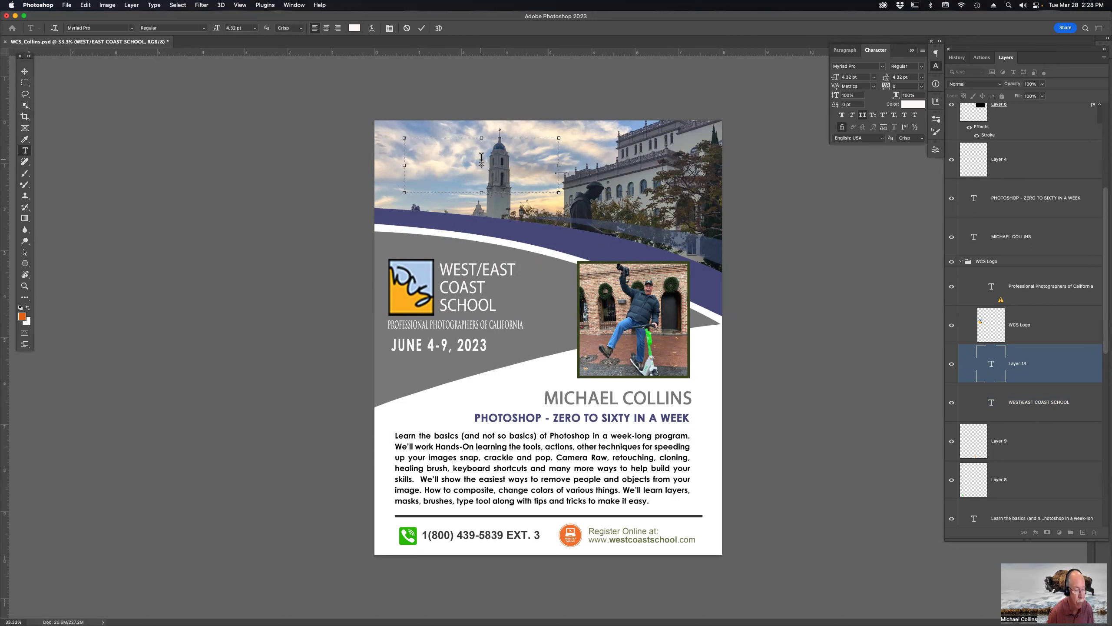
pyautogui.press('Escape')
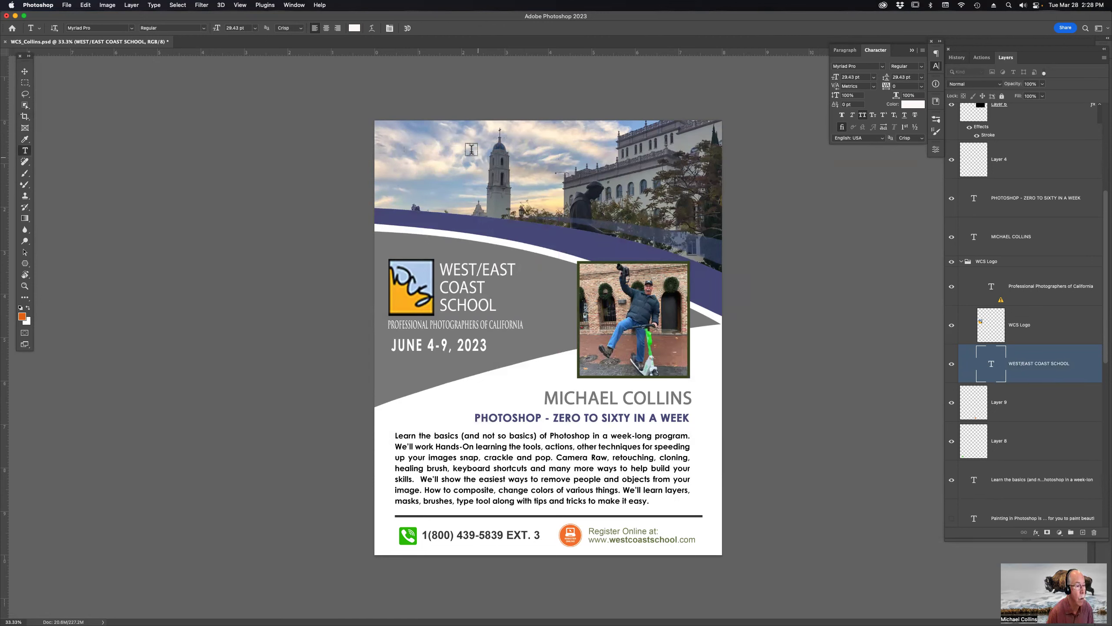
pyautogui.click(66, 6)
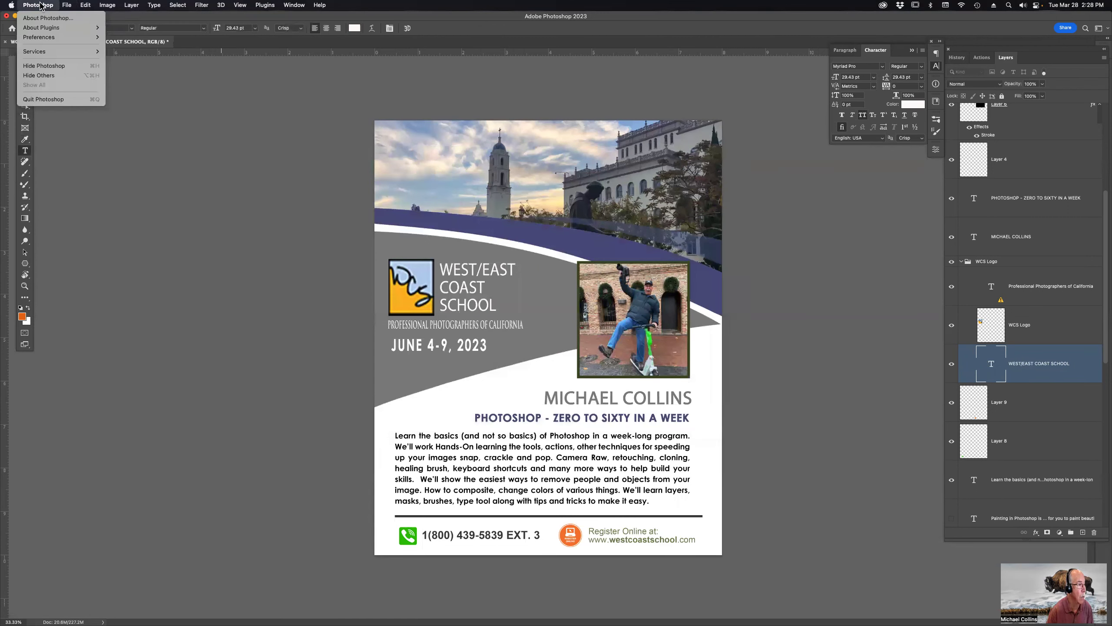
pyautogui.moveTo(39, 37)
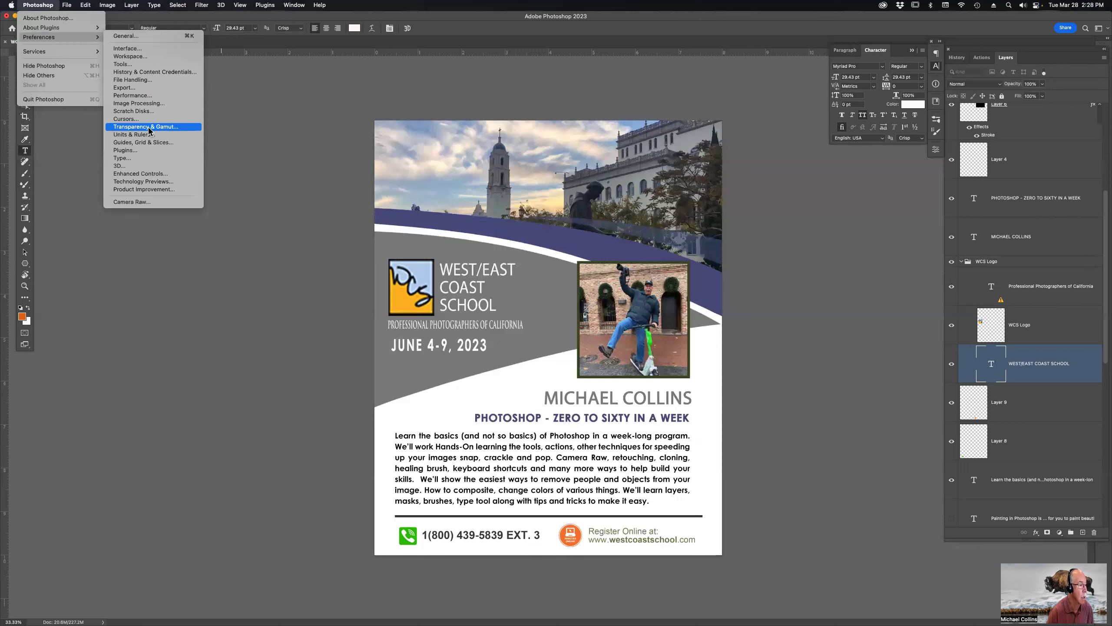
pyautogui.click(146, 158)
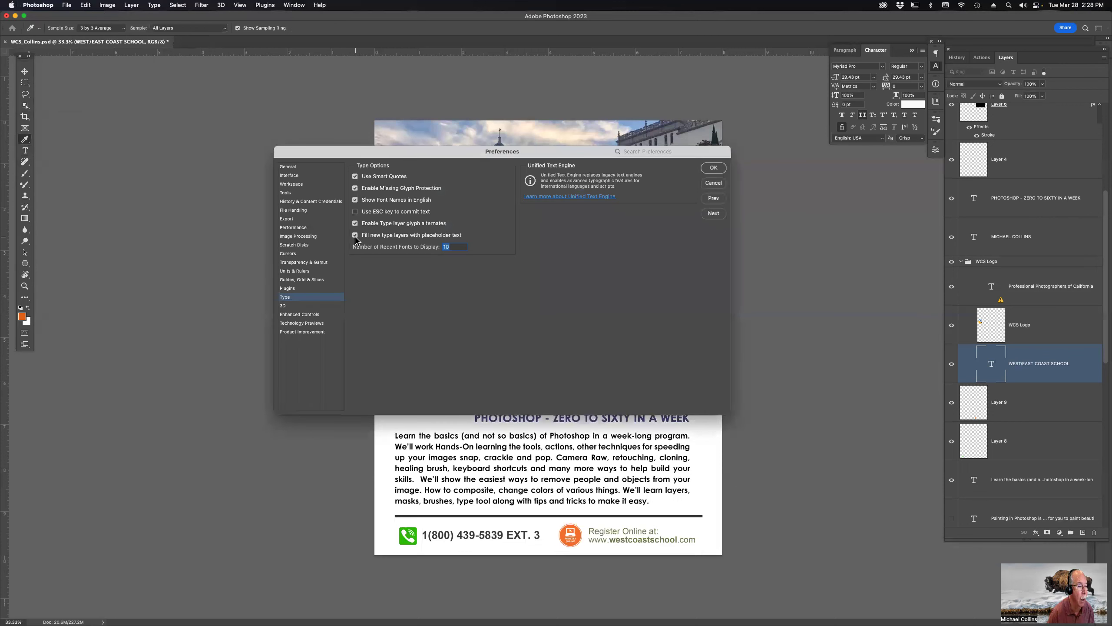
pyautogui.click(713, 167)
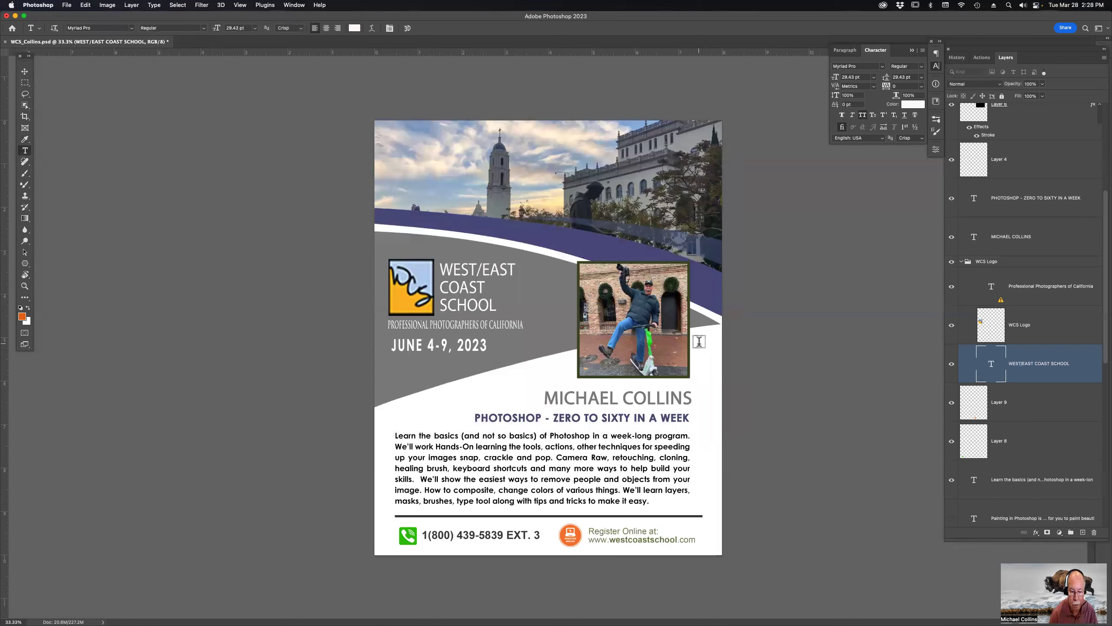
pyautogui.hotkey('ctrl', 's')
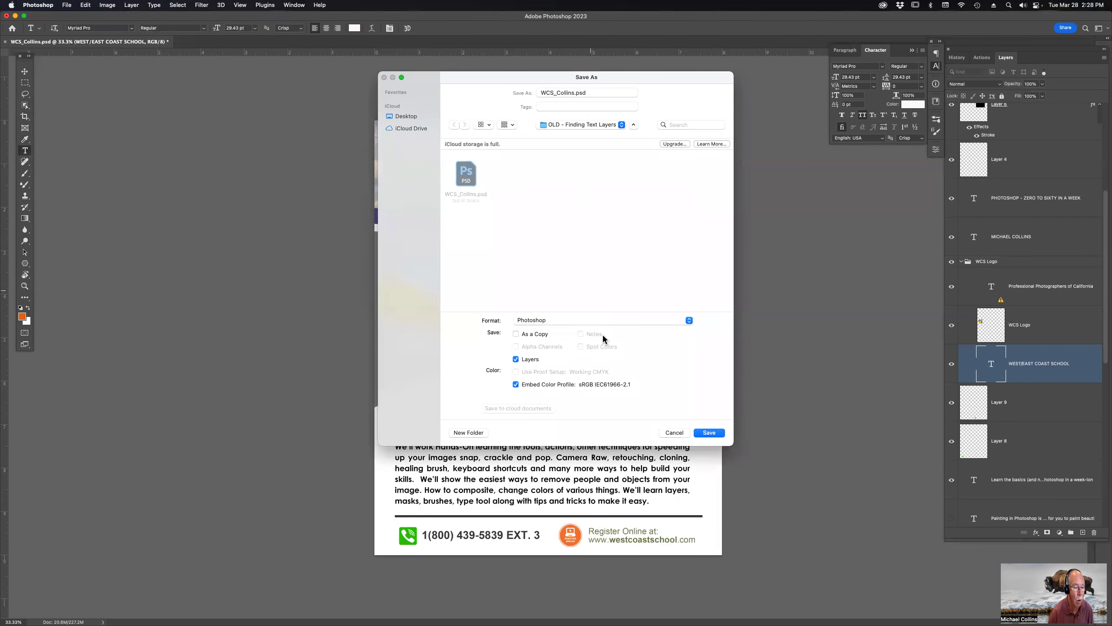
pyautogui.click(603, 320)
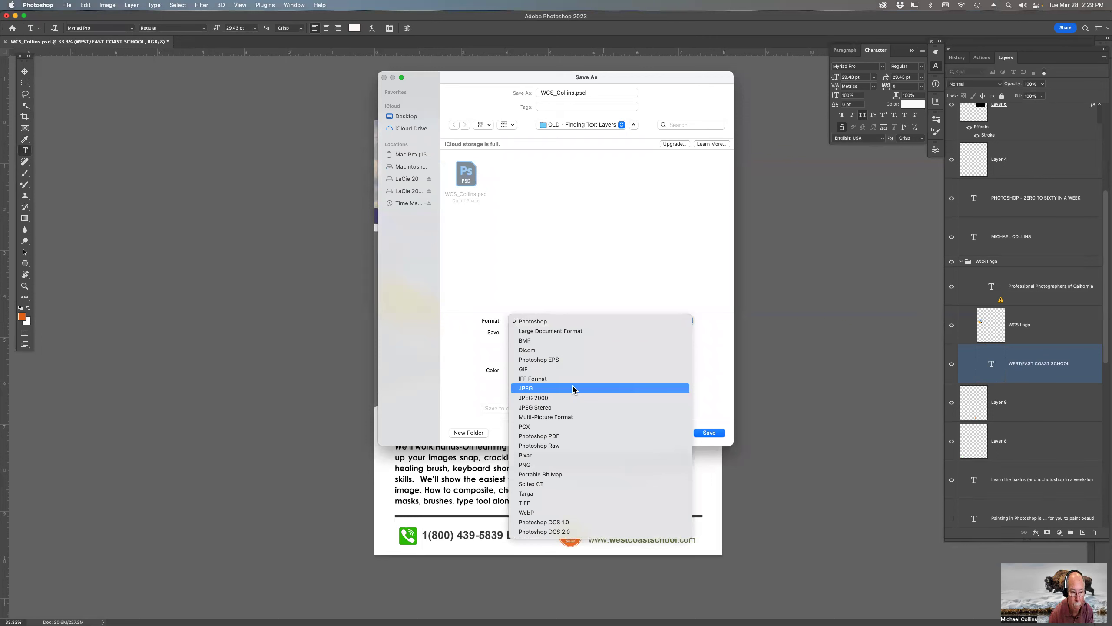
pyautogui.click(607, 232)
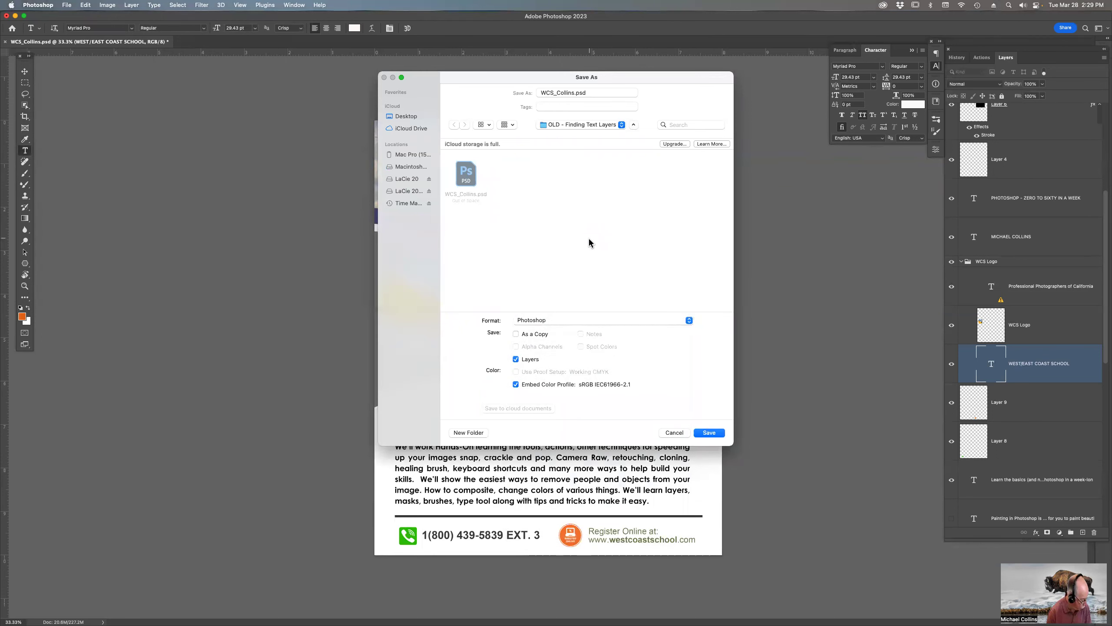
pyautogui.press('Escape')
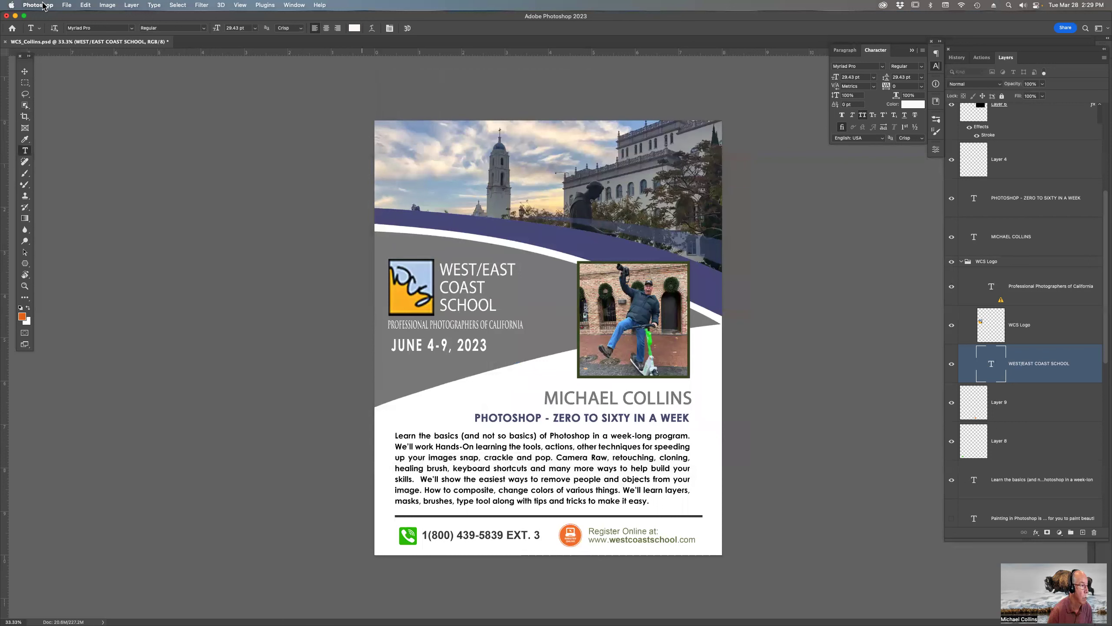
pyautogui.press('i')
pyautogui.hotkey('ctrl', 'k')
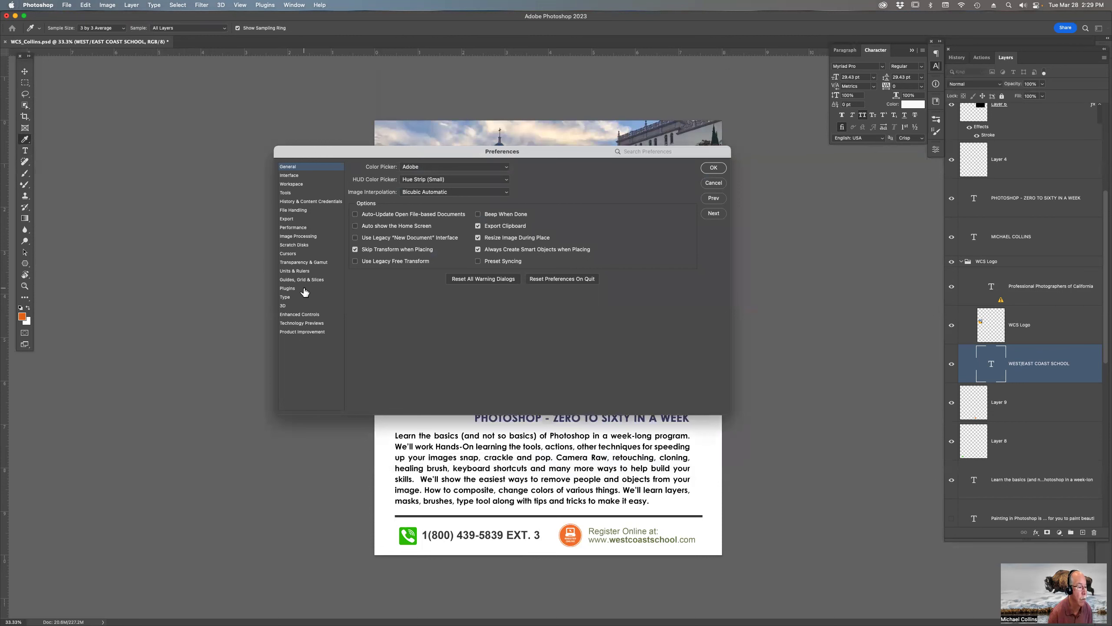
pyautogui.click(301, 211)
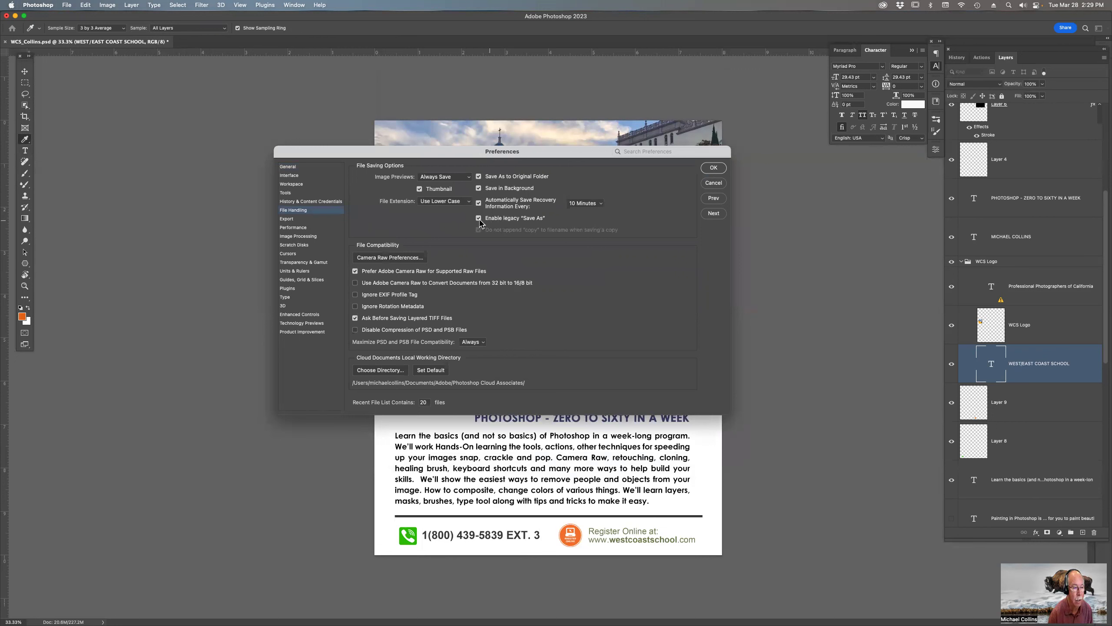
pyautogui.click(713, 168)
# Reopen Save As to view the shorter file-format list, then cancel it.
pyautogui.press('super+shift+s')
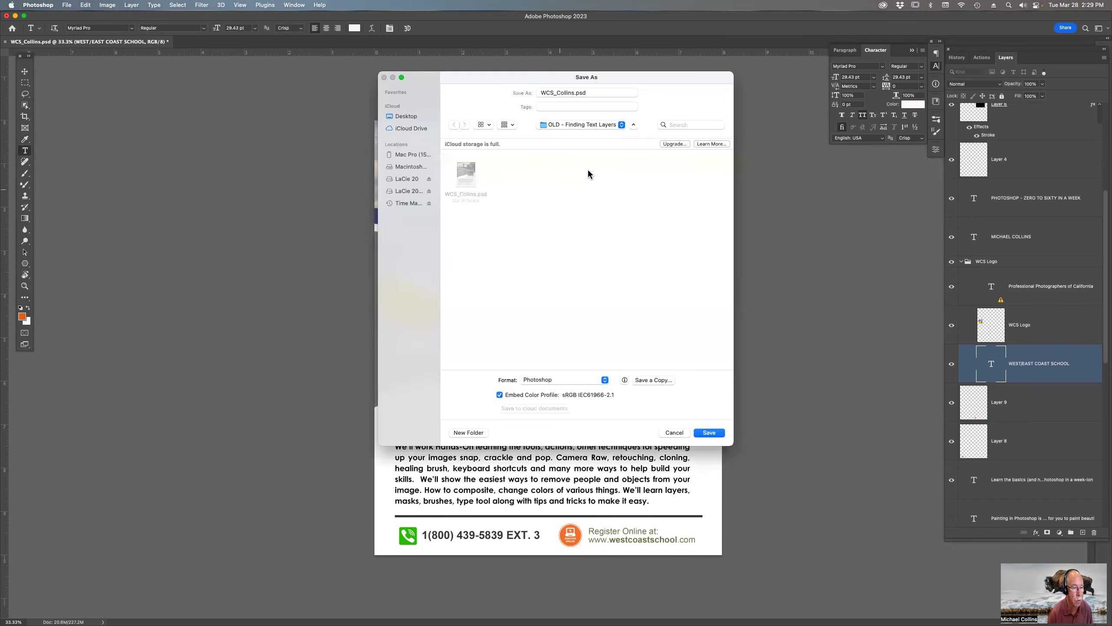
pyautogui.click(605, 380)
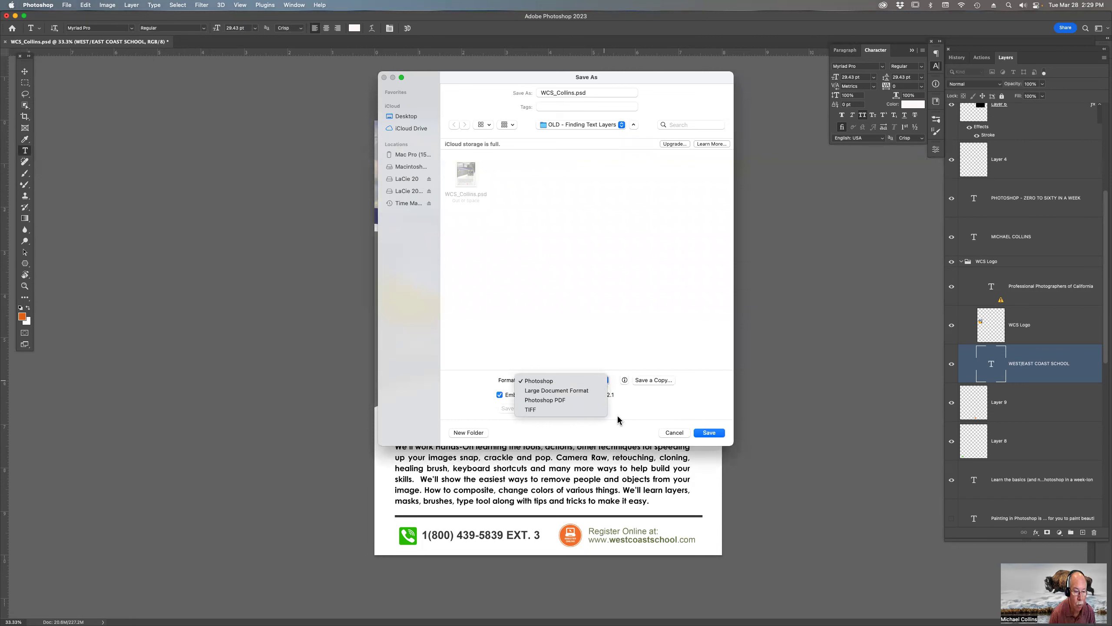
pyautogui.click(674, 432)
pyautogui.click(674, 432)
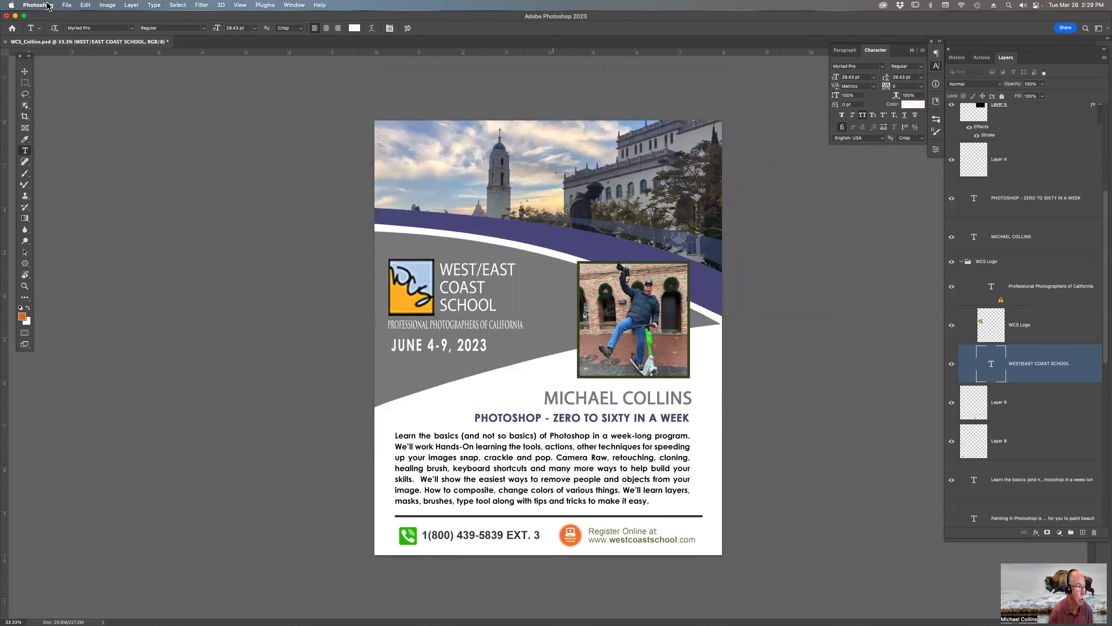
# Turn on 'Enable legacy Save As' in File Handling preferences, then close the poster.
pyautogui.hotkey('ctrl', 'k')
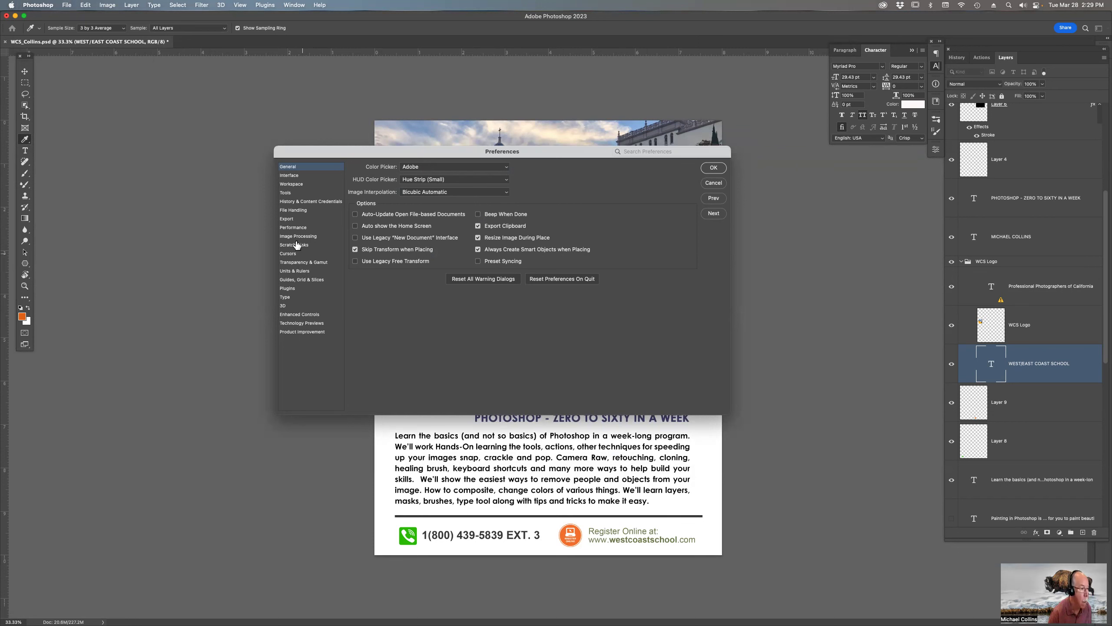
pyautogui.click(300, 210)
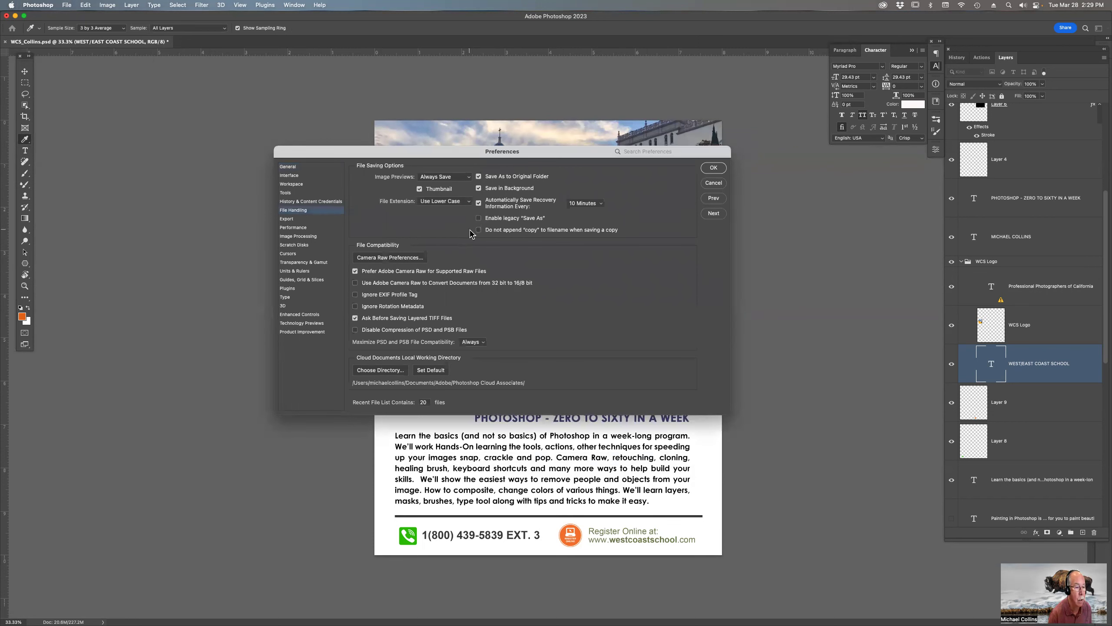
pyautogui.click(479, 218)
pyautogui.click(579, 244)
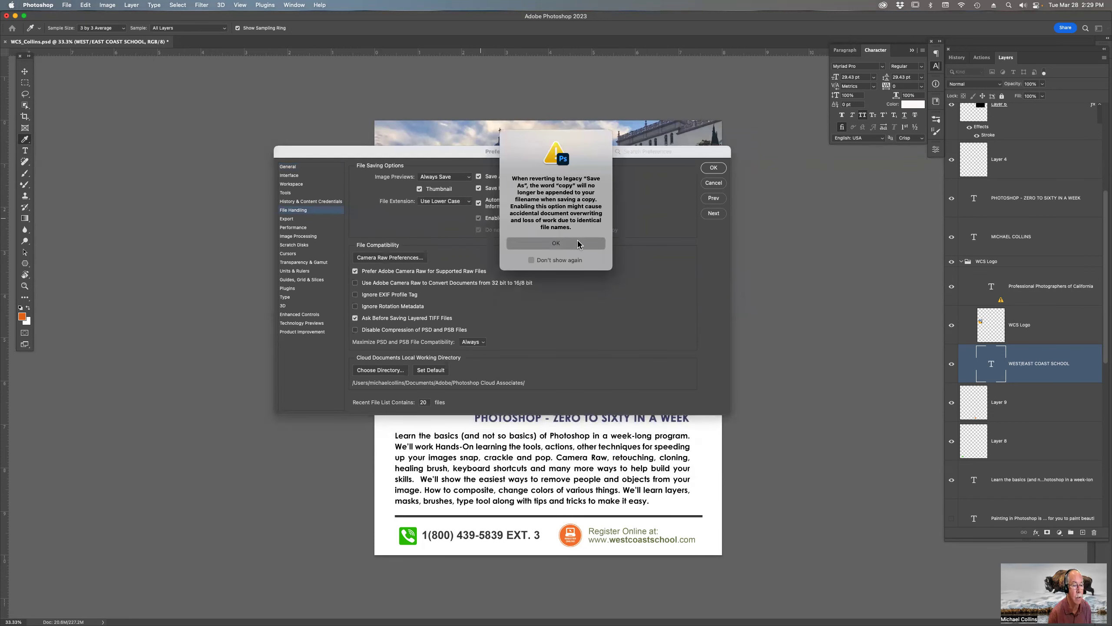
pyautogui.click(721, 171)
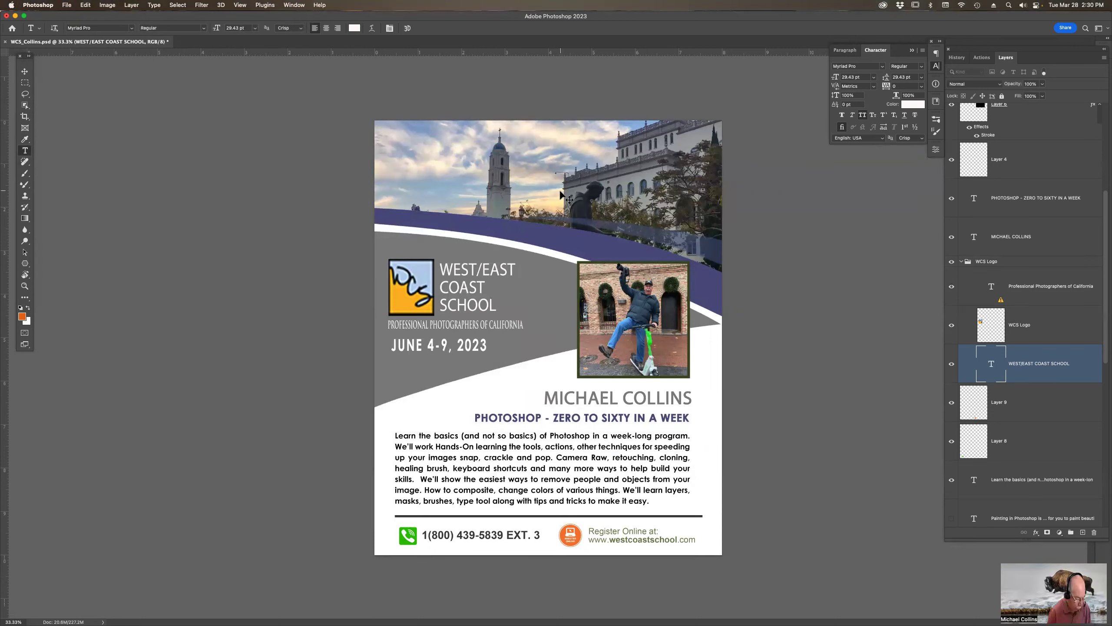
pyautogui.press('super+w')
# Discard the poster unsaved and open Collins_Bike.jpg from Bridge's NEW_Neural Filter > Depth Blur folder.
pyautogui.click(566, 235)
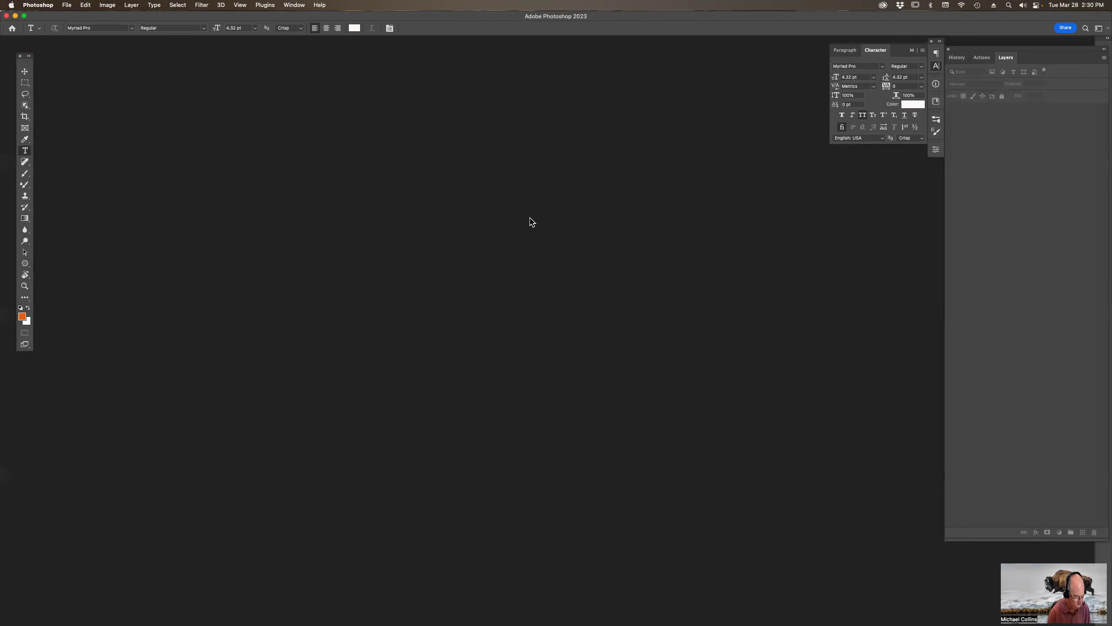
pyautogui.press('super+Tab')
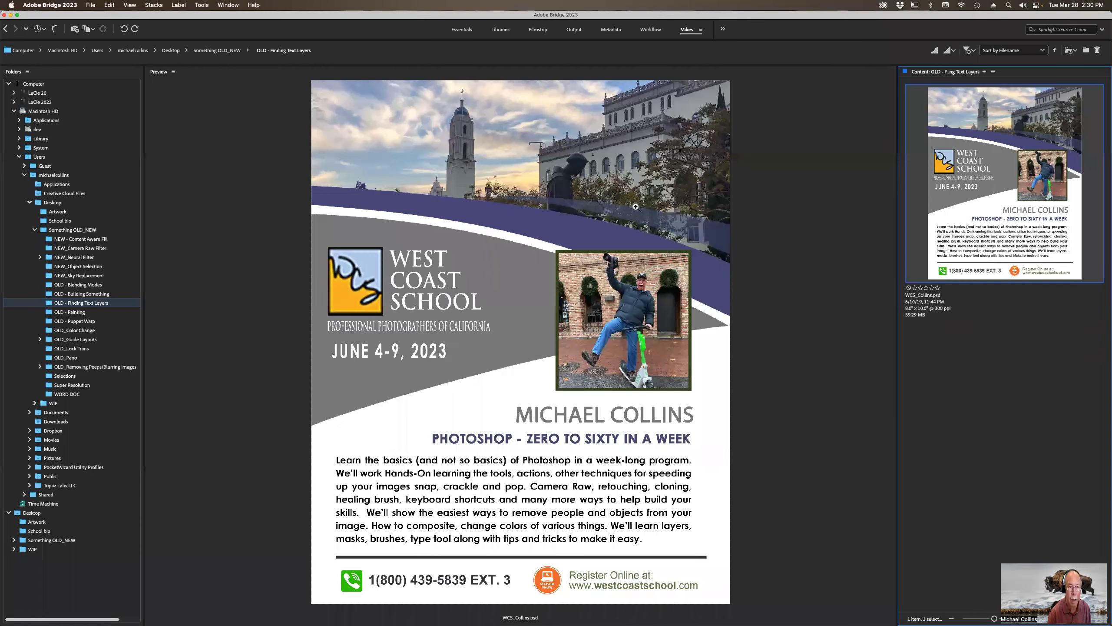
pyautogui.click(83, 259)
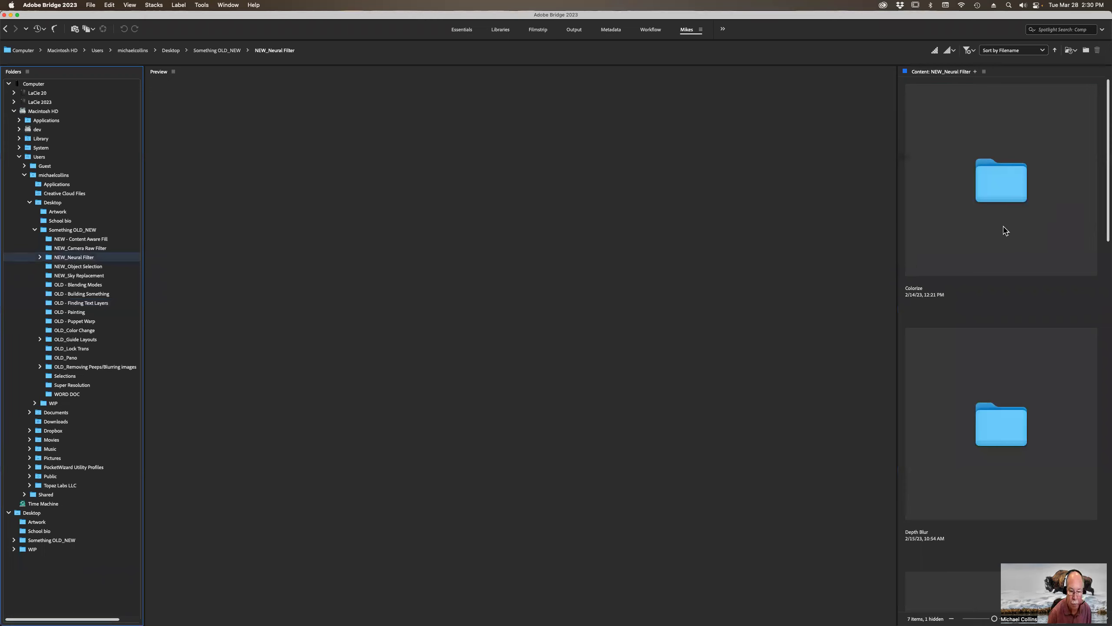
pyautogui.doubleClick(1003, 426)
pyautogui.scroll(-2, 1003, 426)
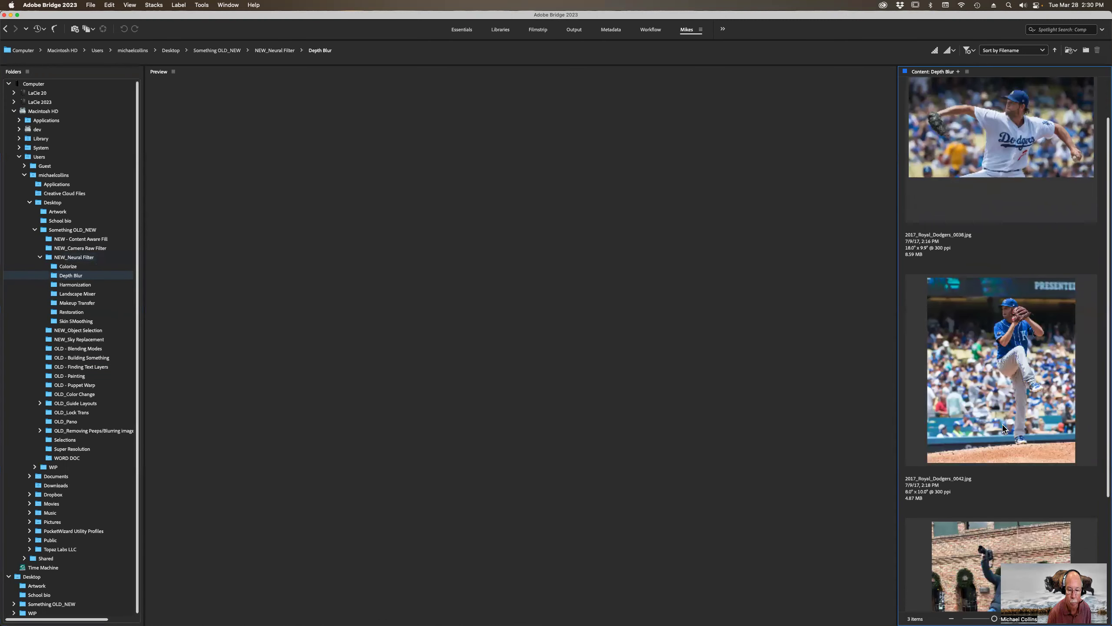
pyautogui.scroll(-4, 1003, 425)
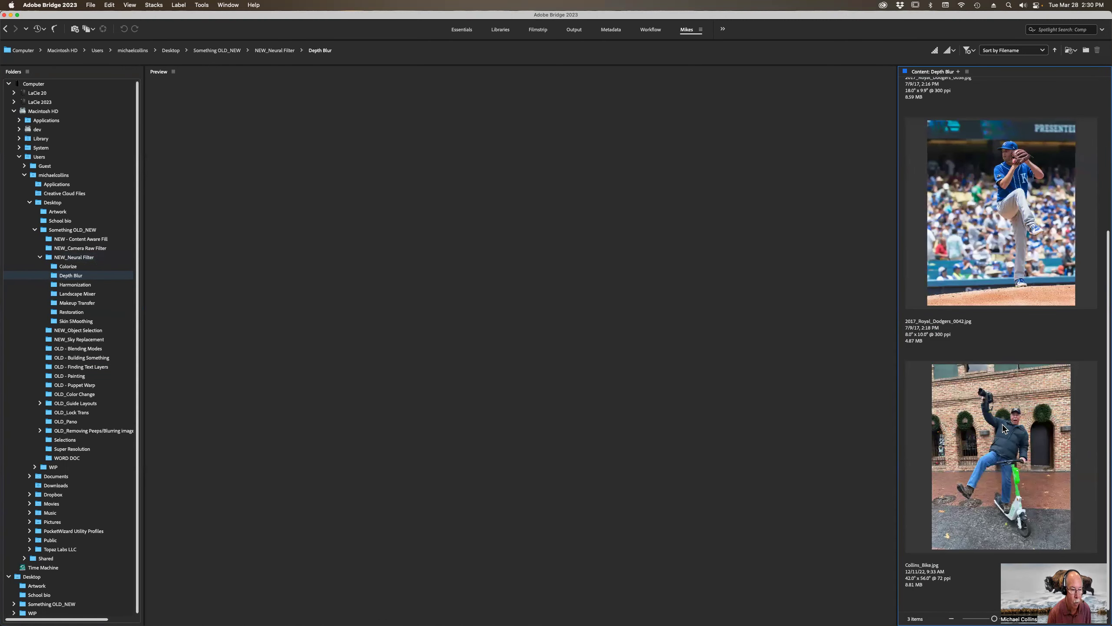
pyautogui.doubleClick(988, 426)
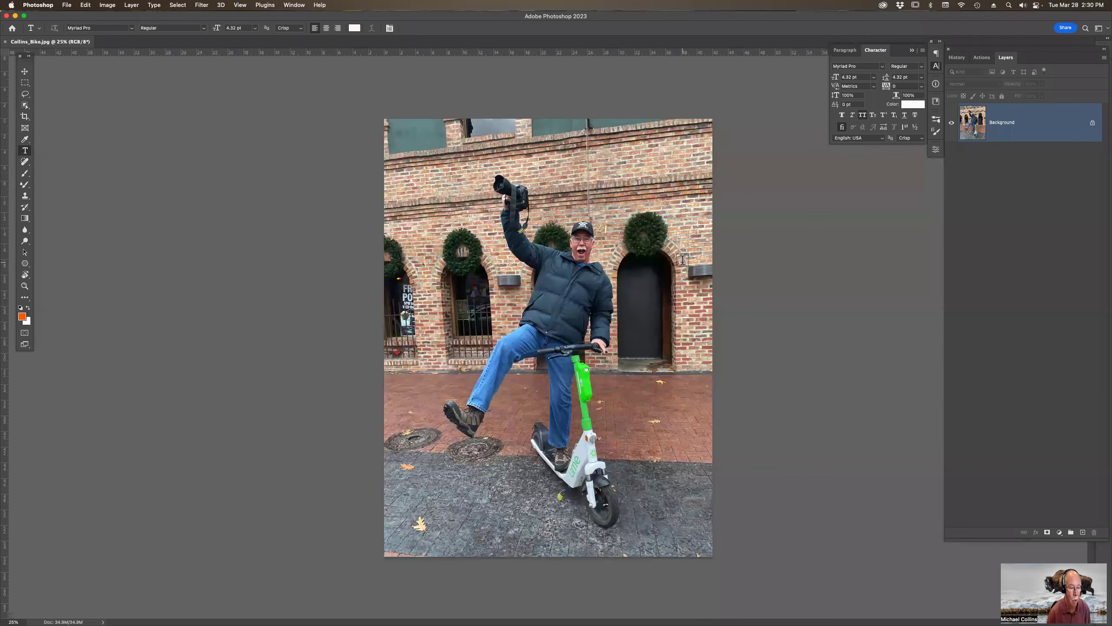
# Fit the photo to the window and turn on Depth Blur in Neural Filters.
pyautogui.press('super+0')
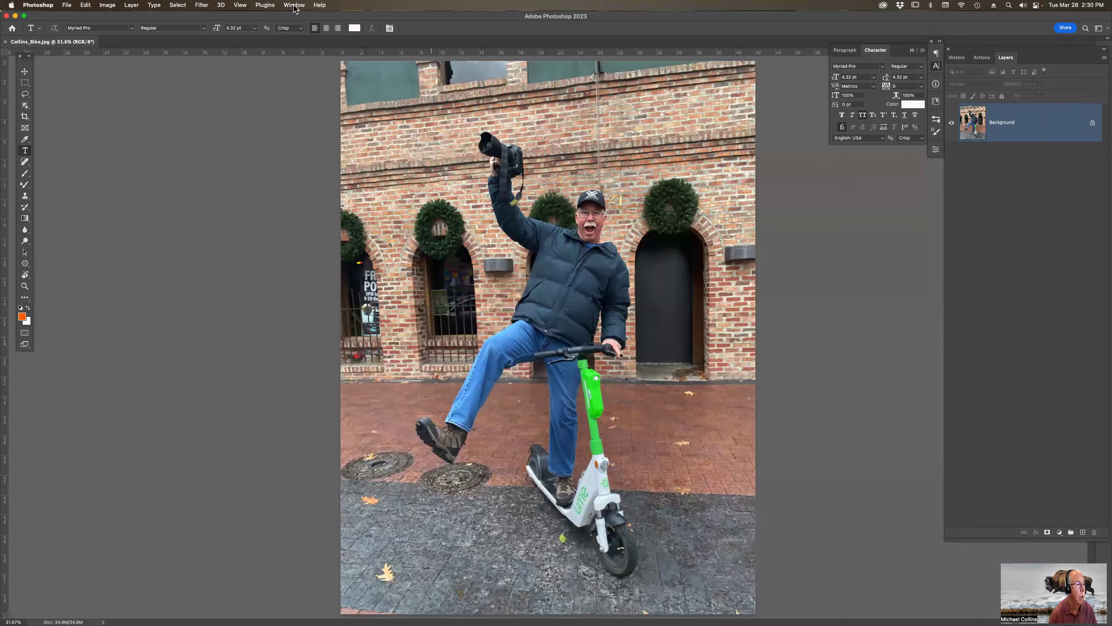
pyautogui.click(202, 5)
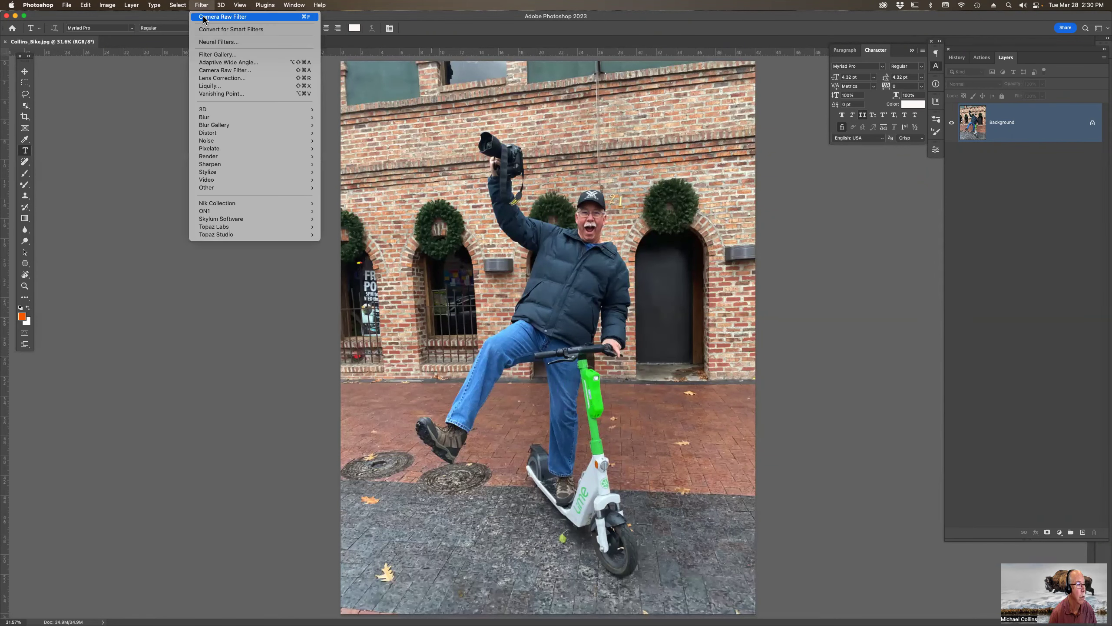
pyautogui.click(219, 43)
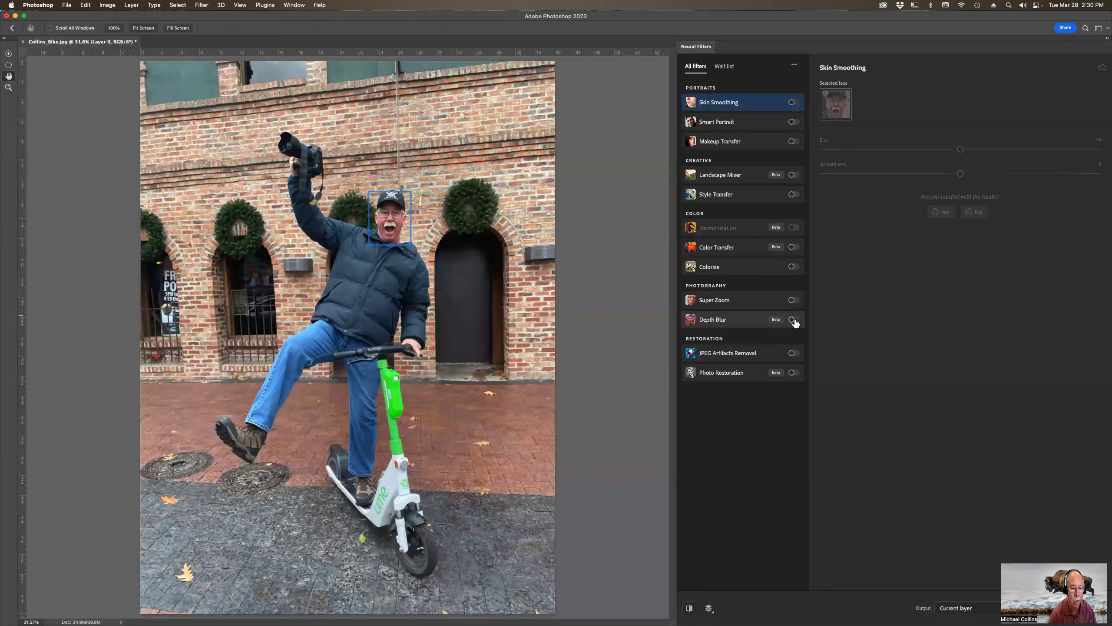
pyautogui.click(794, 320)
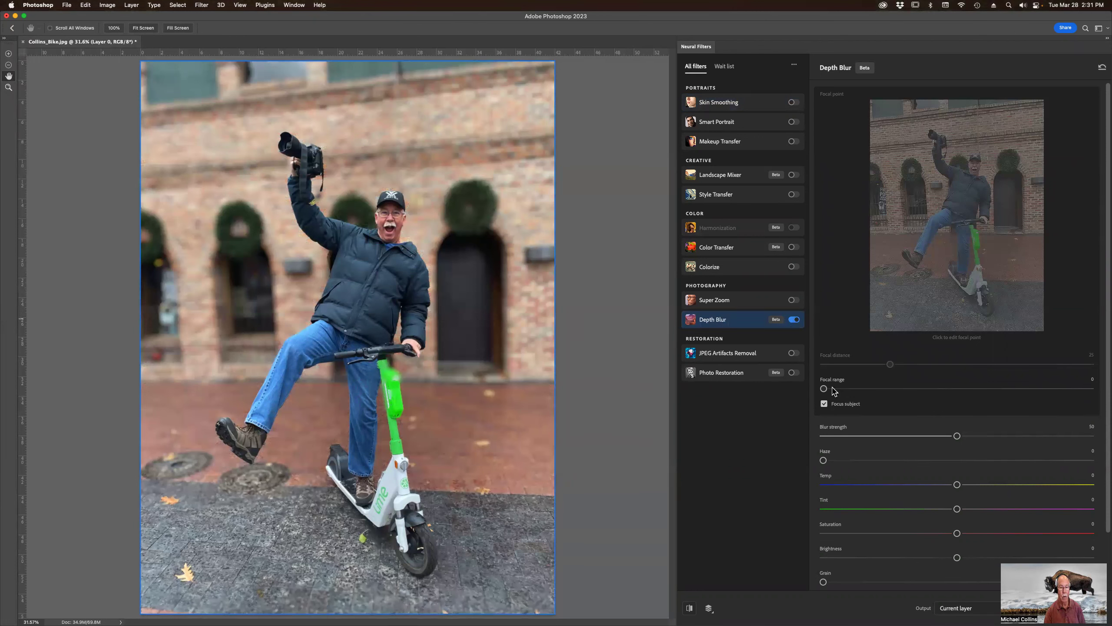
# Set Blur strength to 100 and Focal range near 0 to heavily blur the background.
pyautogui.moveTo(828, 388); pyautogui.dragTo(928, 389)
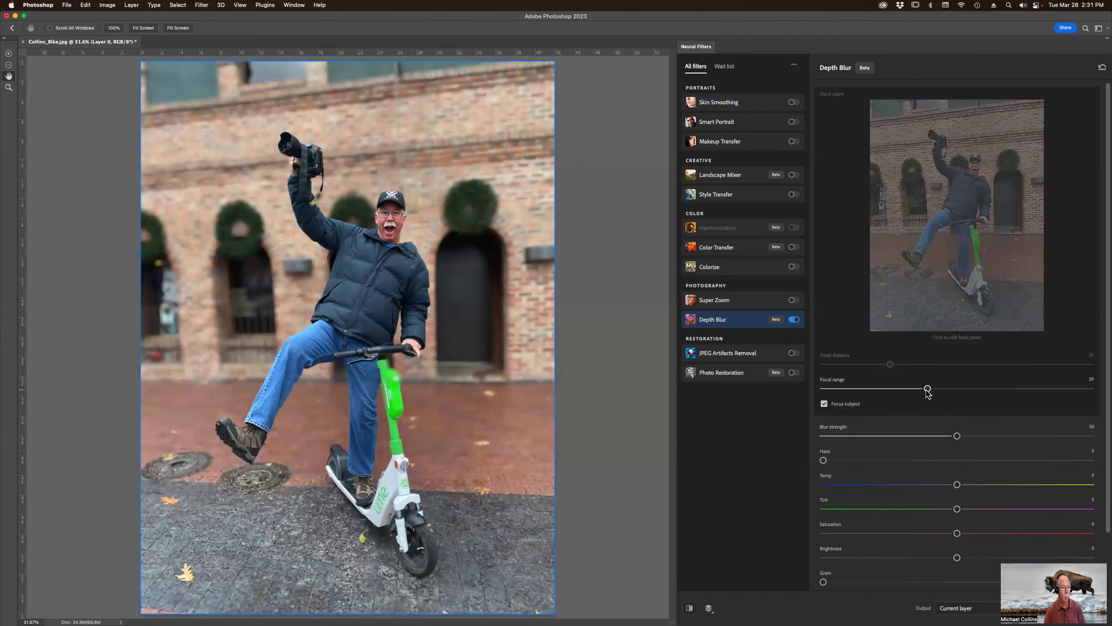
pyautogui.moveTo(927, 389); pyautogui.dragTo(1032, 388)
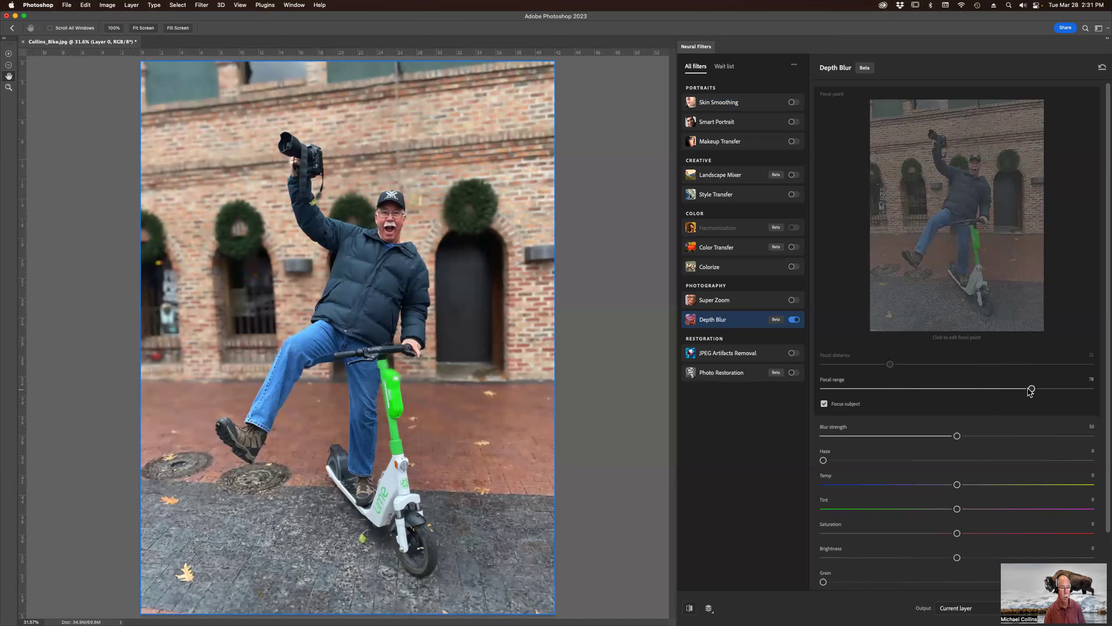
pyautogui.moveTo(1032, 388); pyautogui.dragTo(971, 388)
pyautogui.moveTo(956, 435); pyautogui.dragTo(1091, 436)
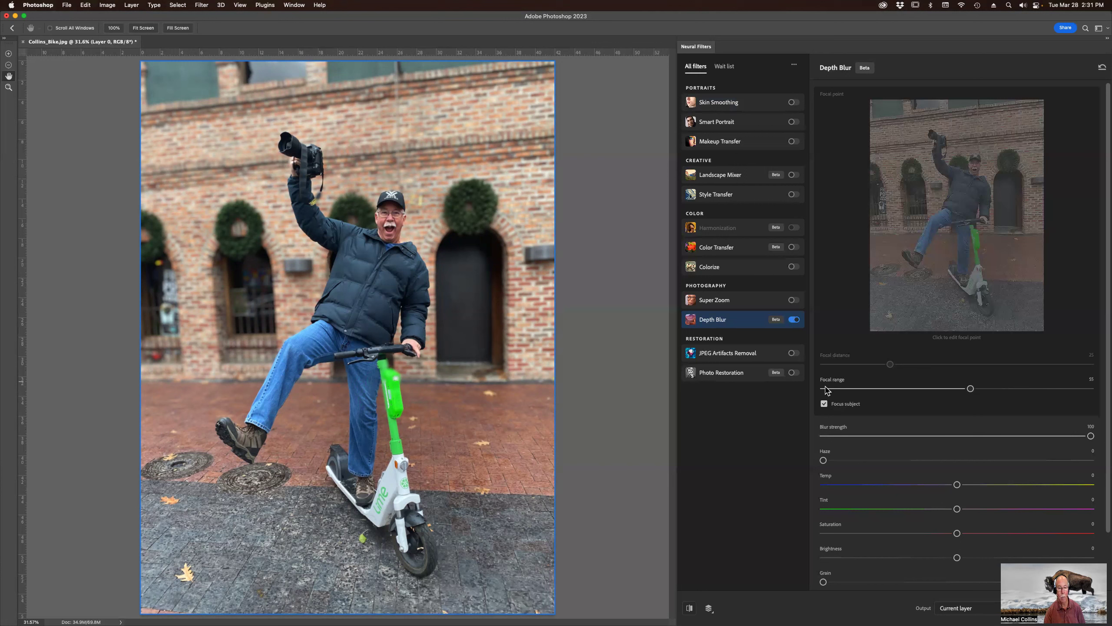
pyautogui.moveTo(970, 388); pyautogui.dragTo(810, 394)
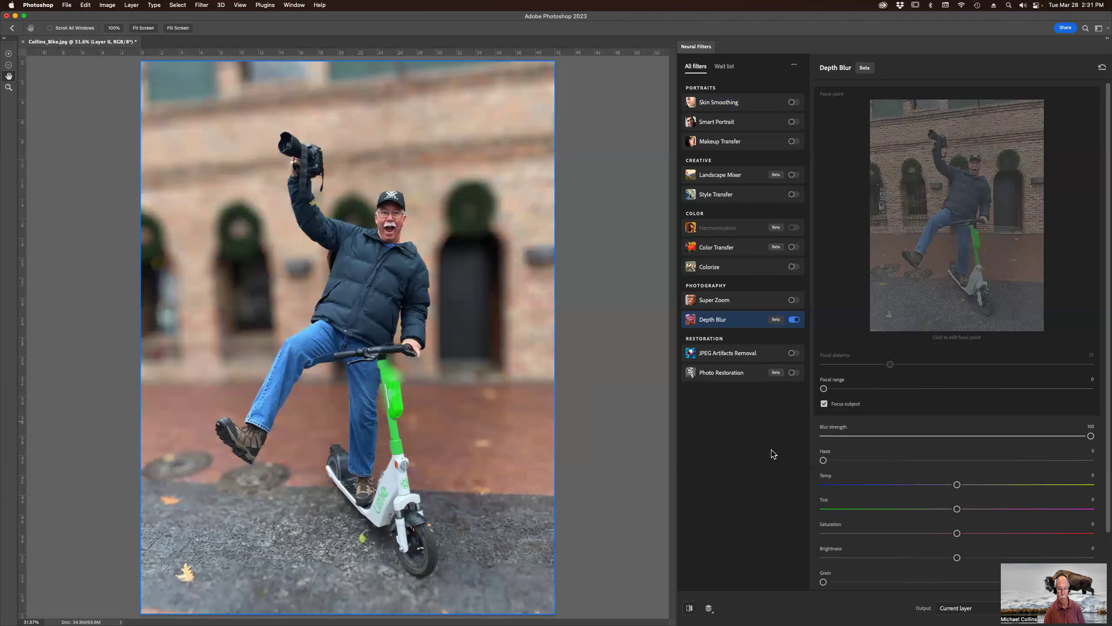
# Set the Depth Blur output to New layer masked.
pyautogui.click(978, 610)
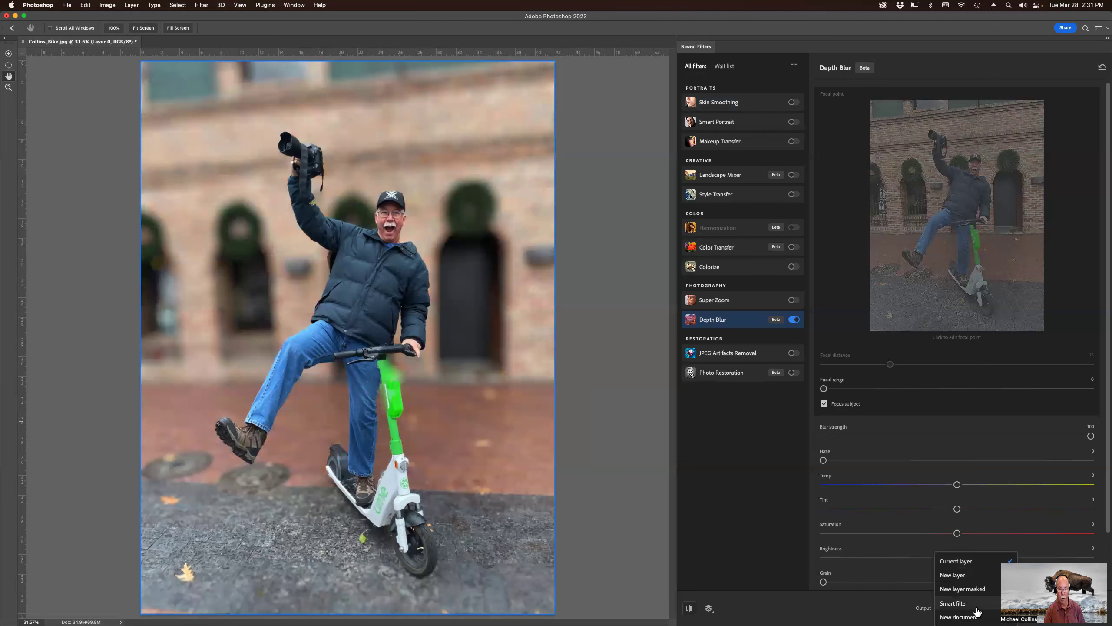
pyautogui.click(980, 590)
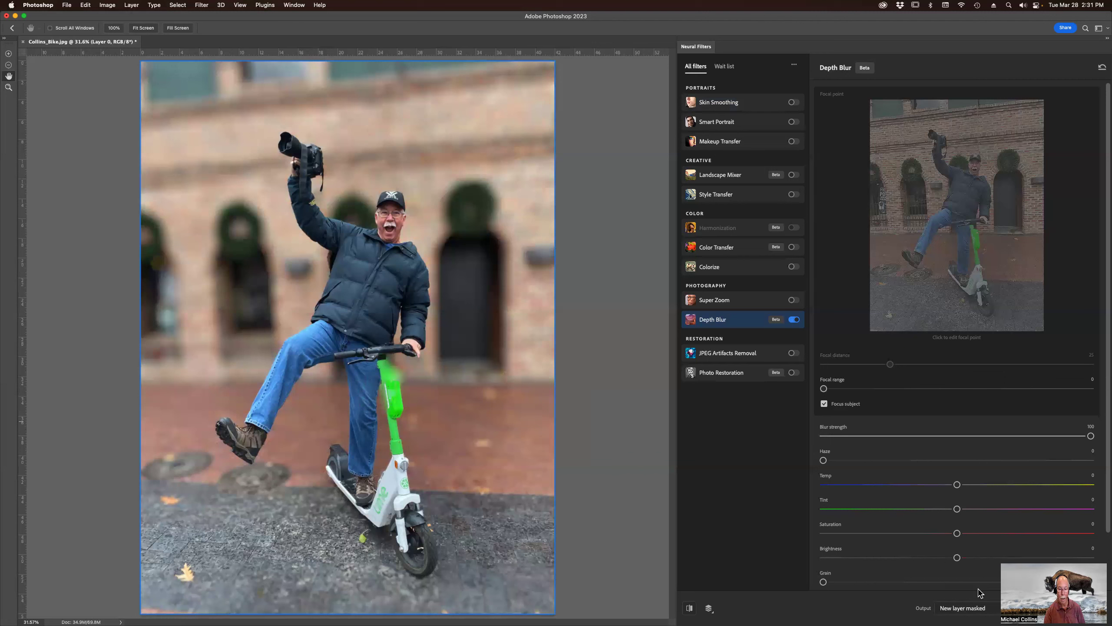
pyautogui.click(979, 590)
pyautogui.click(980, 591)
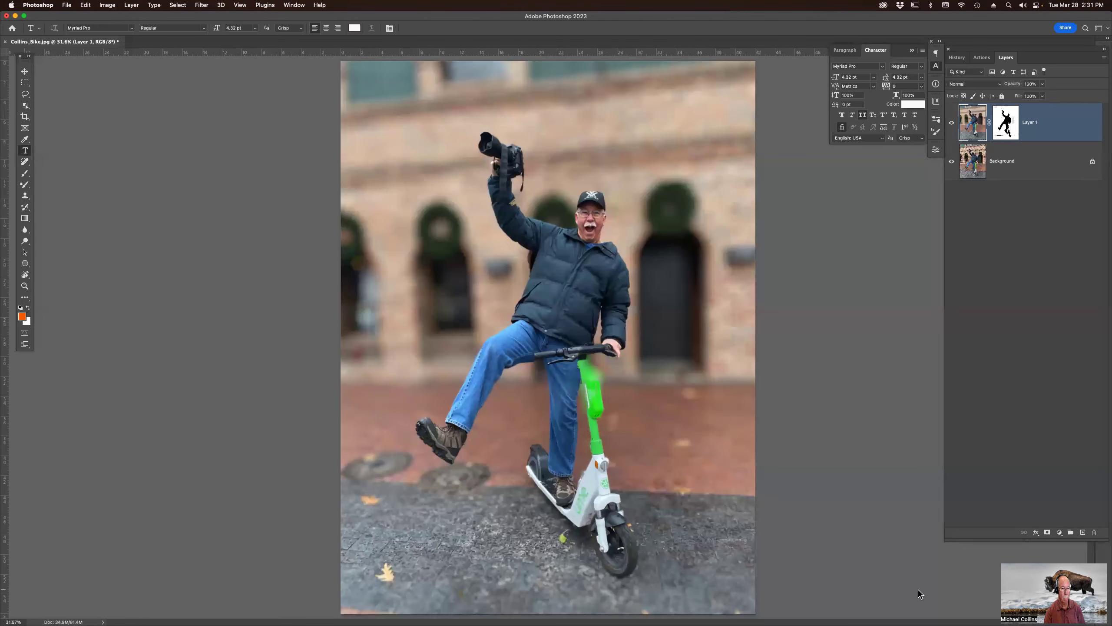
# Toggle the original photo's visibility, then target the new layer's mask with a smaller white brush.
pyautogui.click(952, 161)
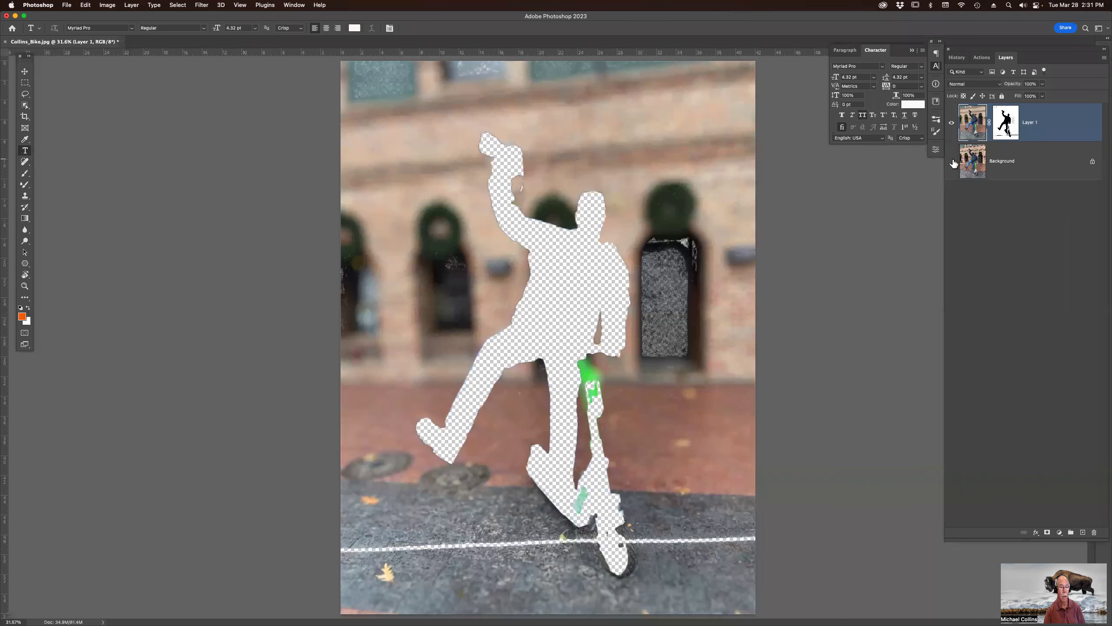
pyautogui.click(952, 162)
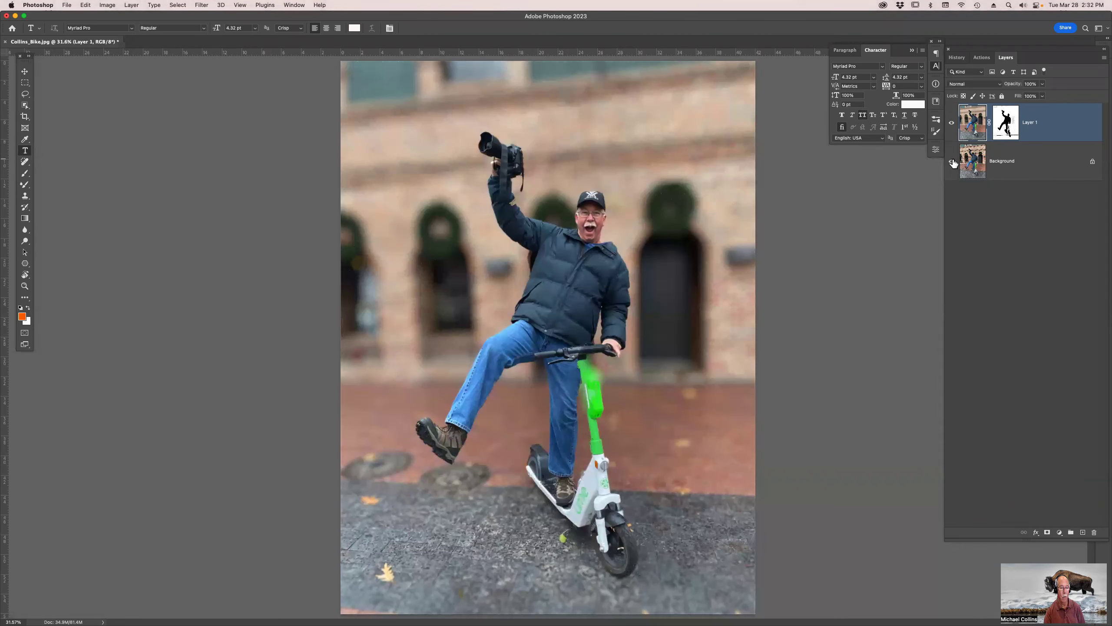
pyautogui.click(1000, 129)
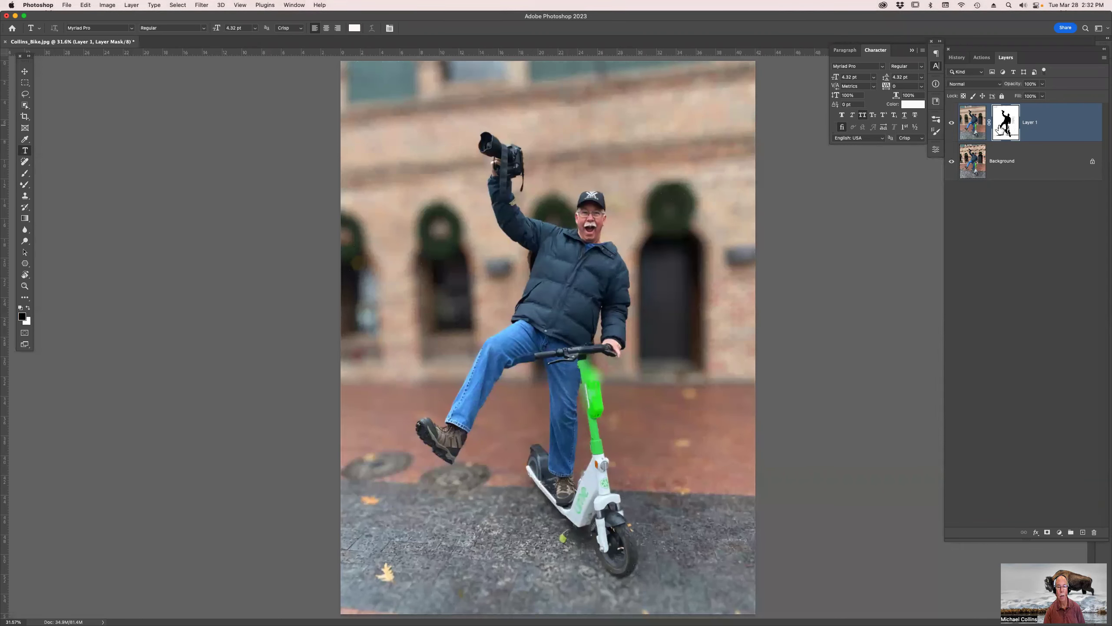
pyautogui.press('b')
pyautogui.press('[')
pyautogui.press('[')
pyautogui.press('[')
pyautogui.press('[')
pyautogui.press('[')
pyautogui.press('[')
pyautogui.press('[')
pyautogui.press('[')
pyautogui.press('[')
pyautogui.press('[')
pyautogui.press('[')
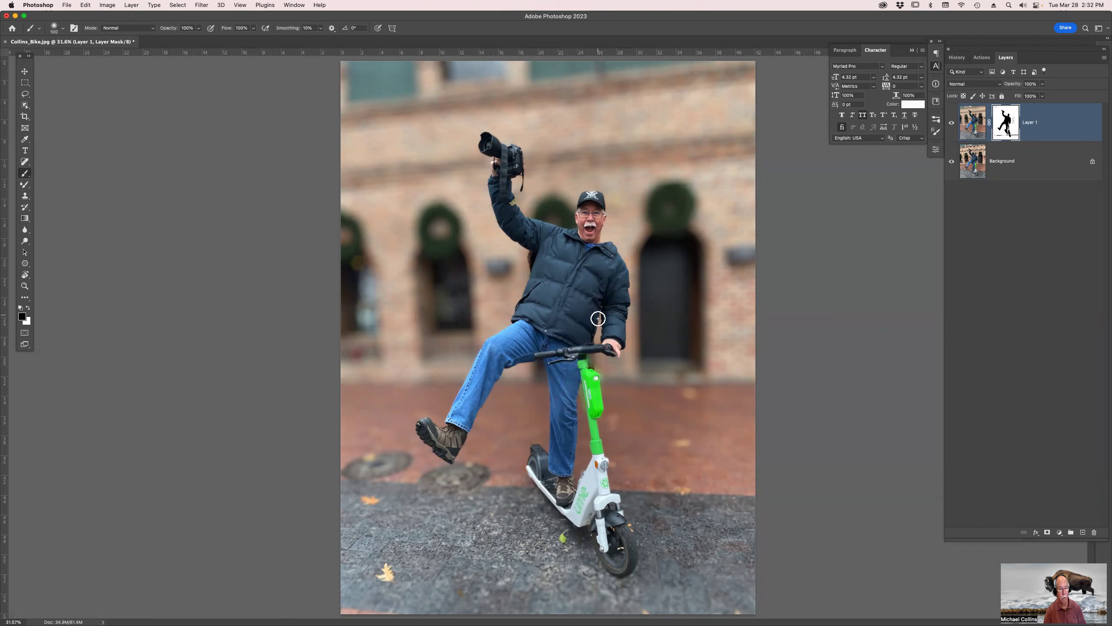
pyautogui.press('x')
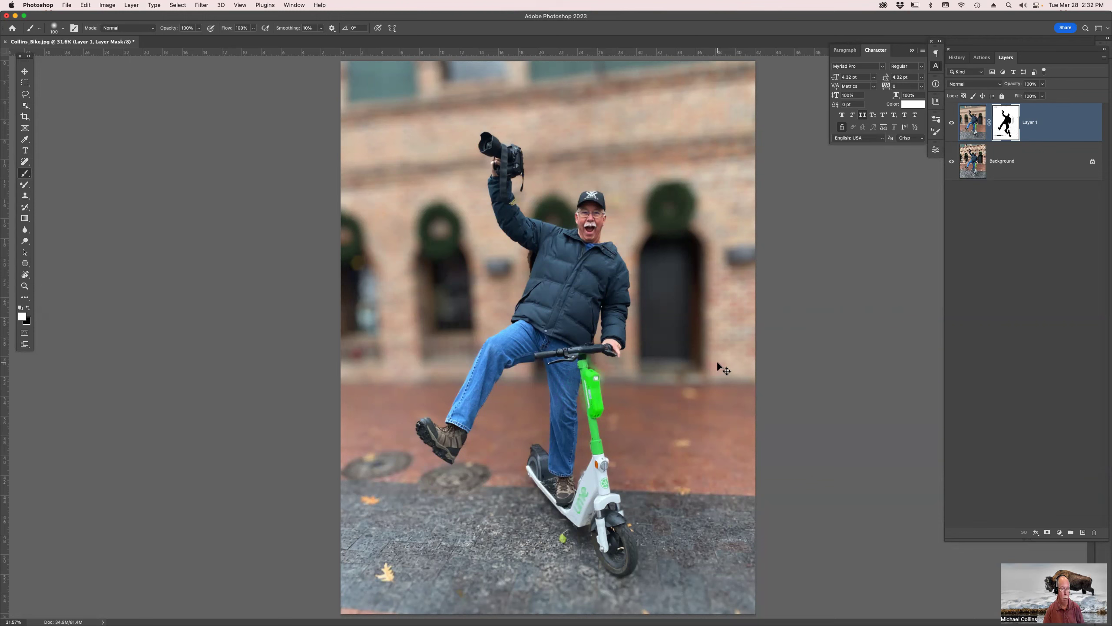
# Close the blurred scooter photo, choosing Don't Save to discard its changes.
pyautogui.press('super+w')
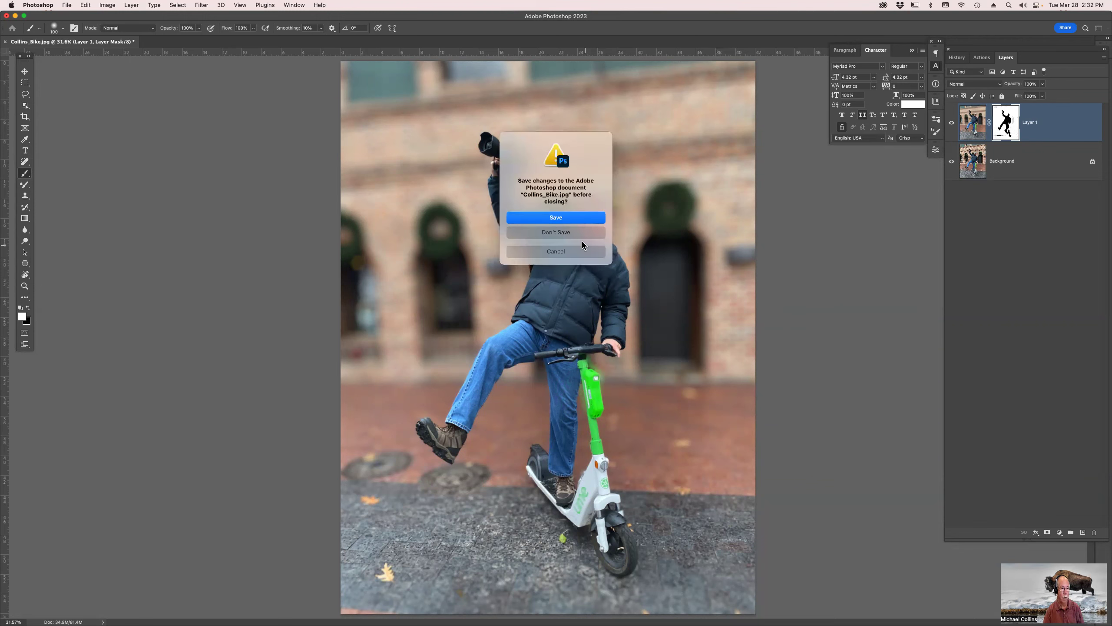
pyautogui.click(580, 231)
# Back in Bridge, expand Something OLD_NEW > NEW_Neural Filter in the Folders panel.
pyautogui.press('super+Tab')
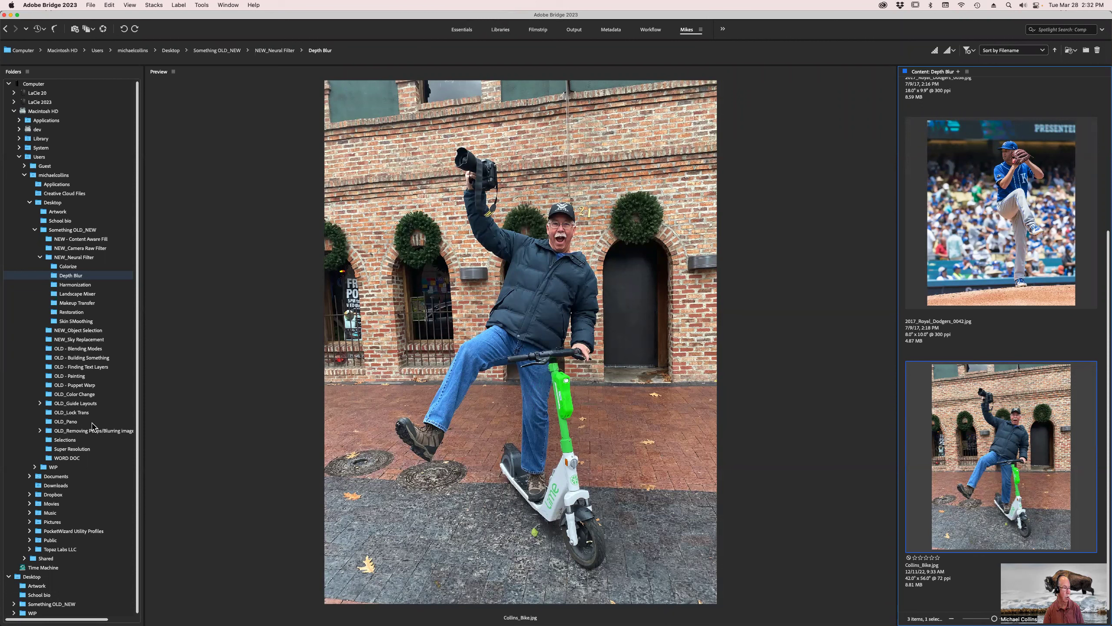
pyautogui.click(13, 111)
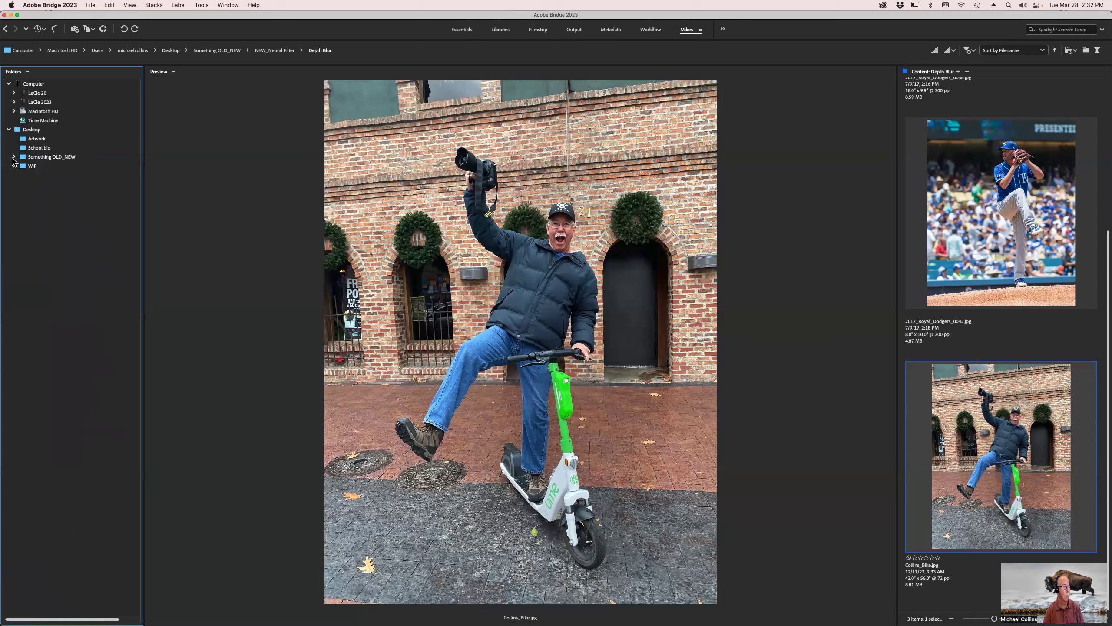
pyautogui.click(14, 156)
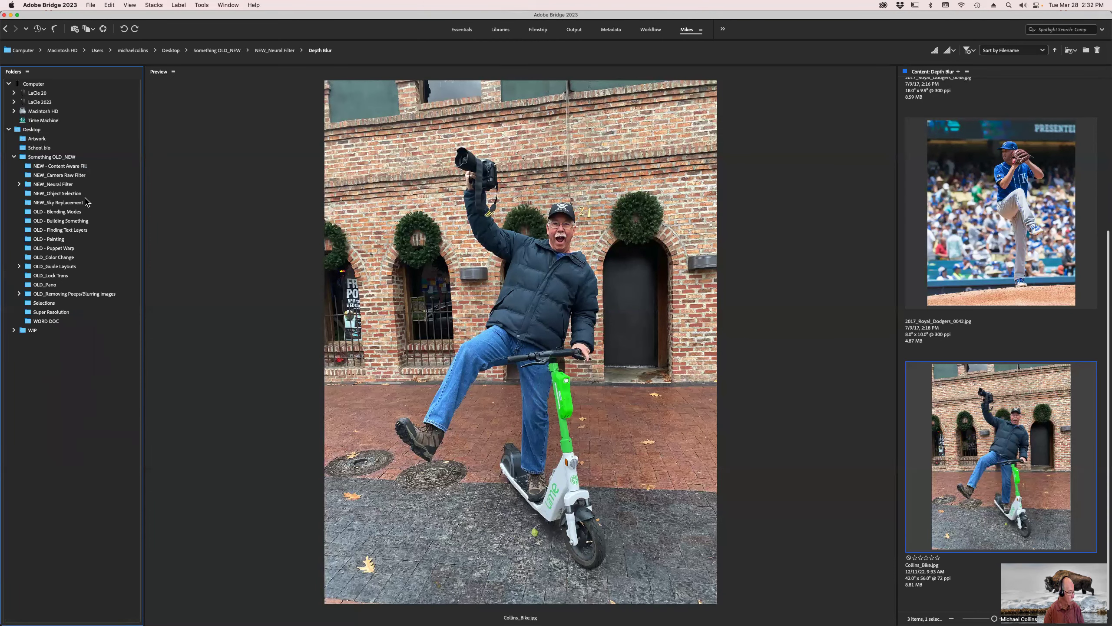
pyautogui.click(70, 186)
pyautogui.click(19, 185)
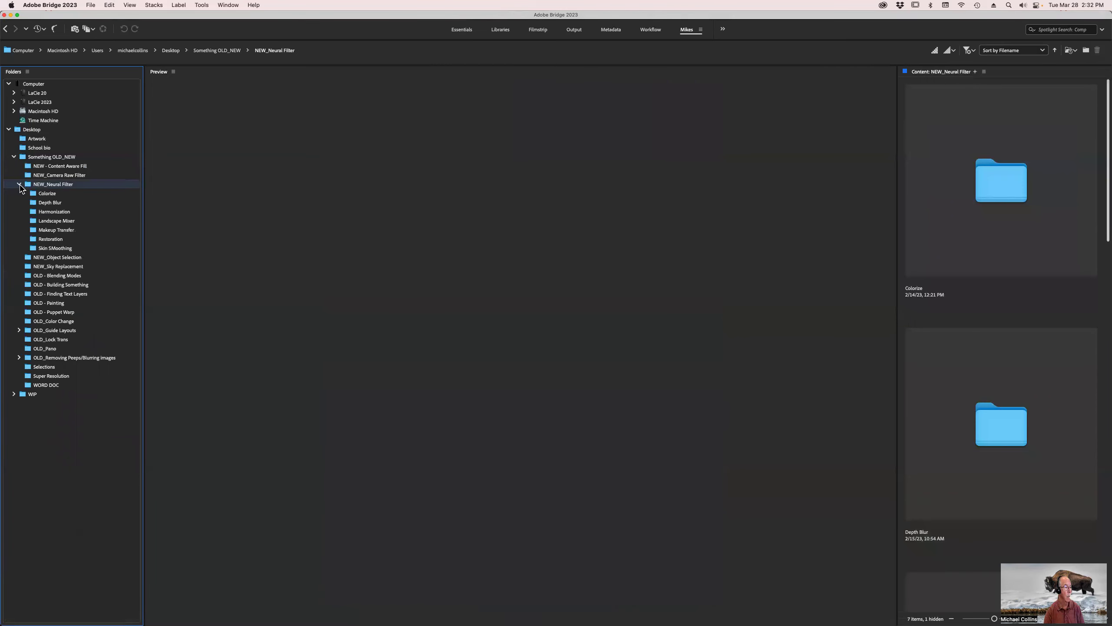
# Open the Colorize folder and preview the Colorize_1.tif aircraft photo.
pyautogui.click(42, 196)
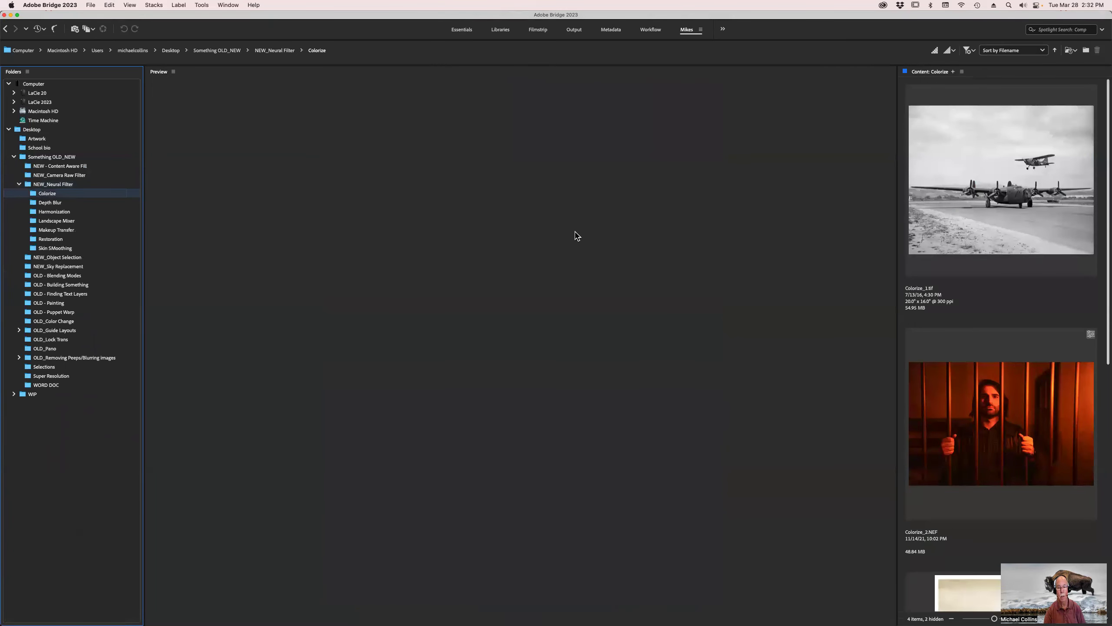
pyautogui.scroll(-3, 921, 213)
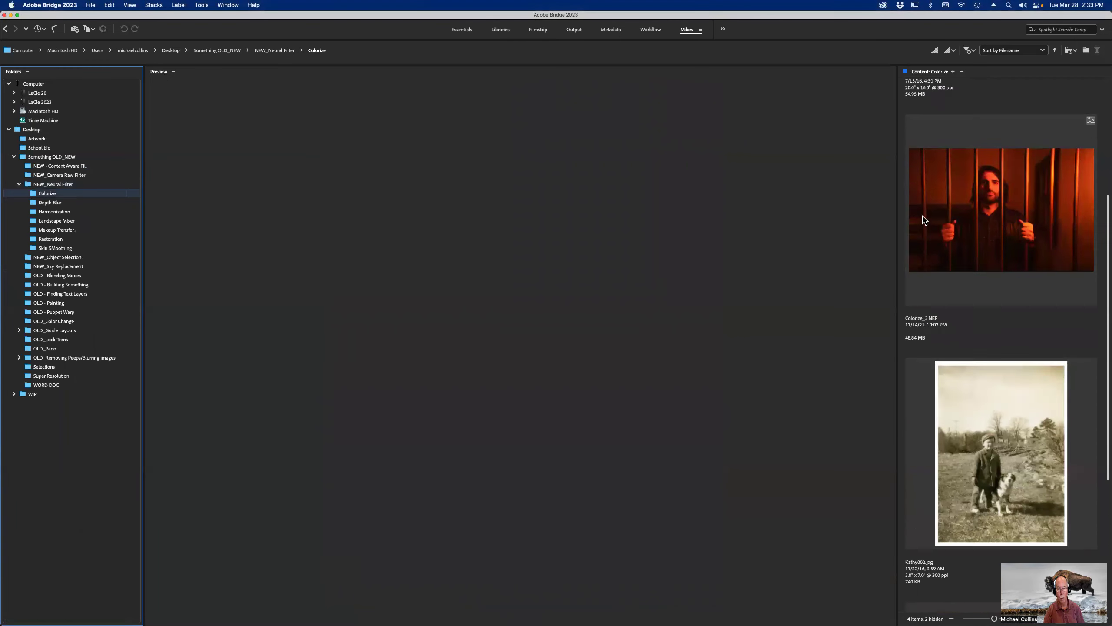
pyautogui.scroll(3, 970, 152)
pyautogui.click(970, 152)
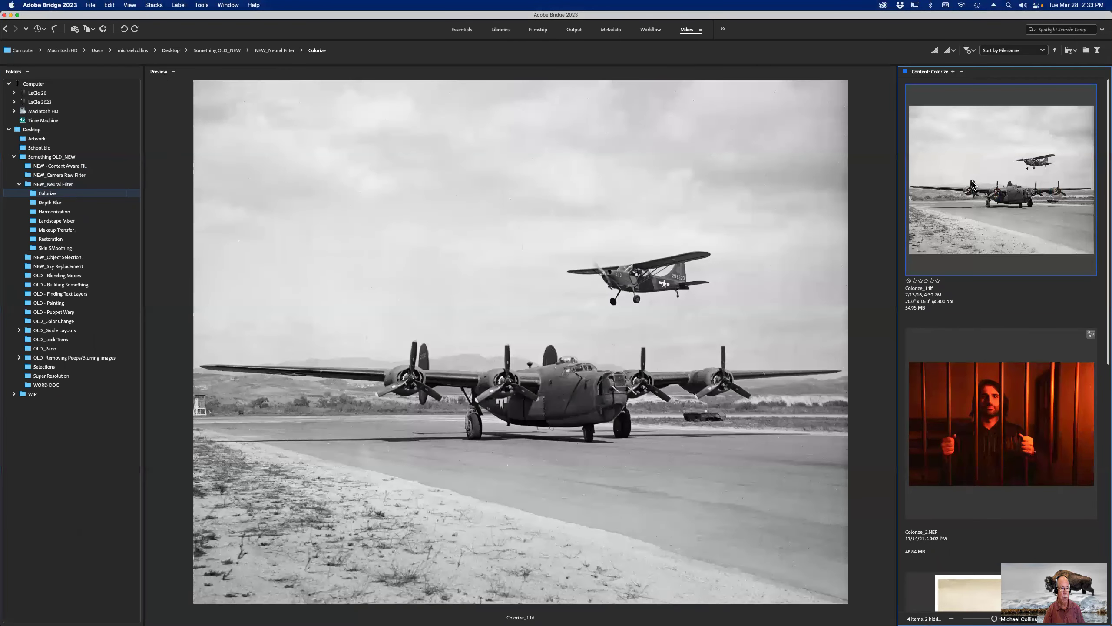
# Open Colorize_1.tif in Photoshop, briefly try Neural Filters, then back out.
pyautogui.doubleClick(972, 185)
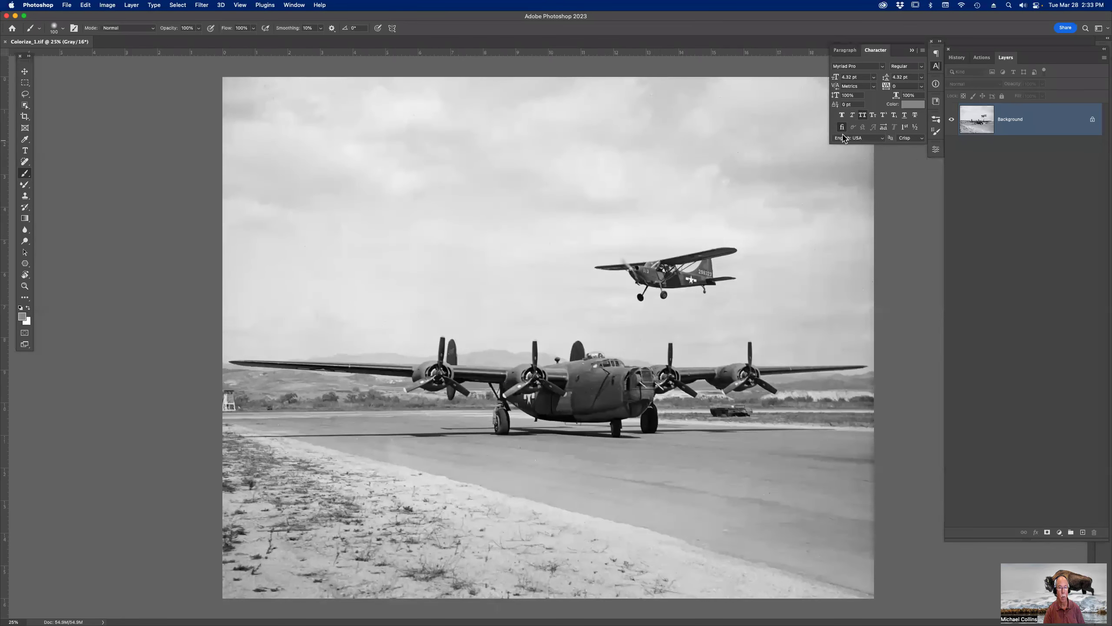
pyautogui.click(912, 51)
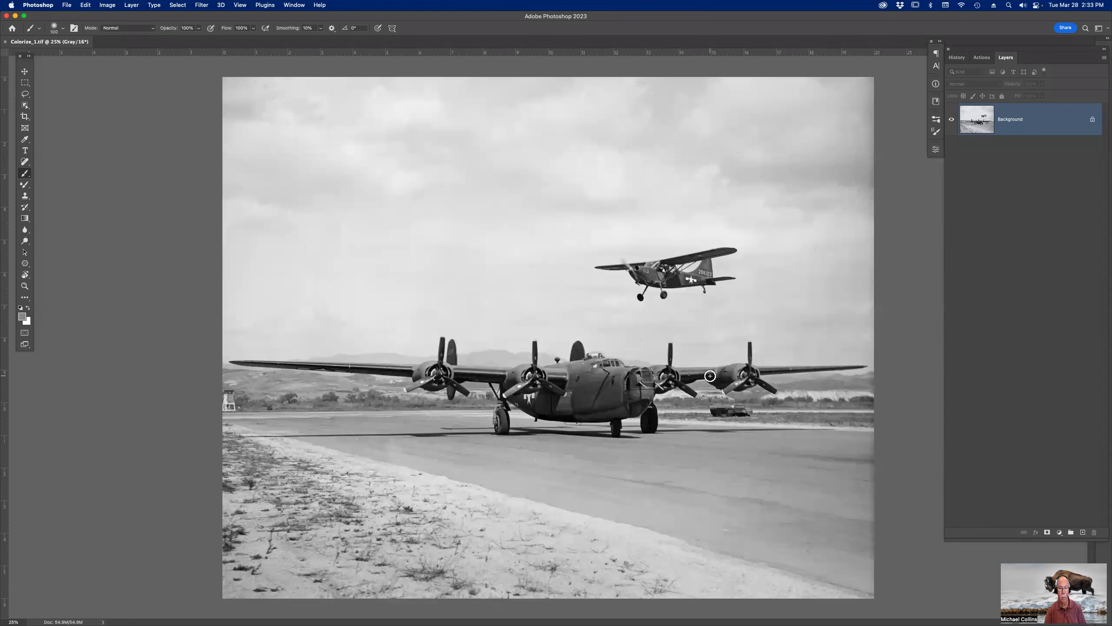
pyautogui.click(202, 5)
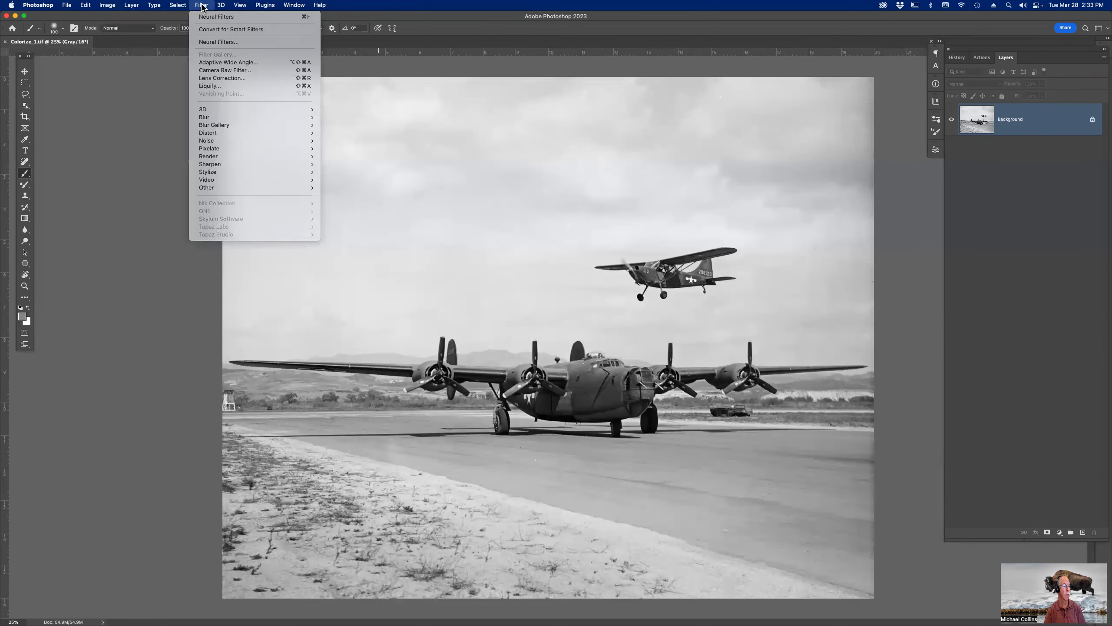
pyautogui.click(217, 42)
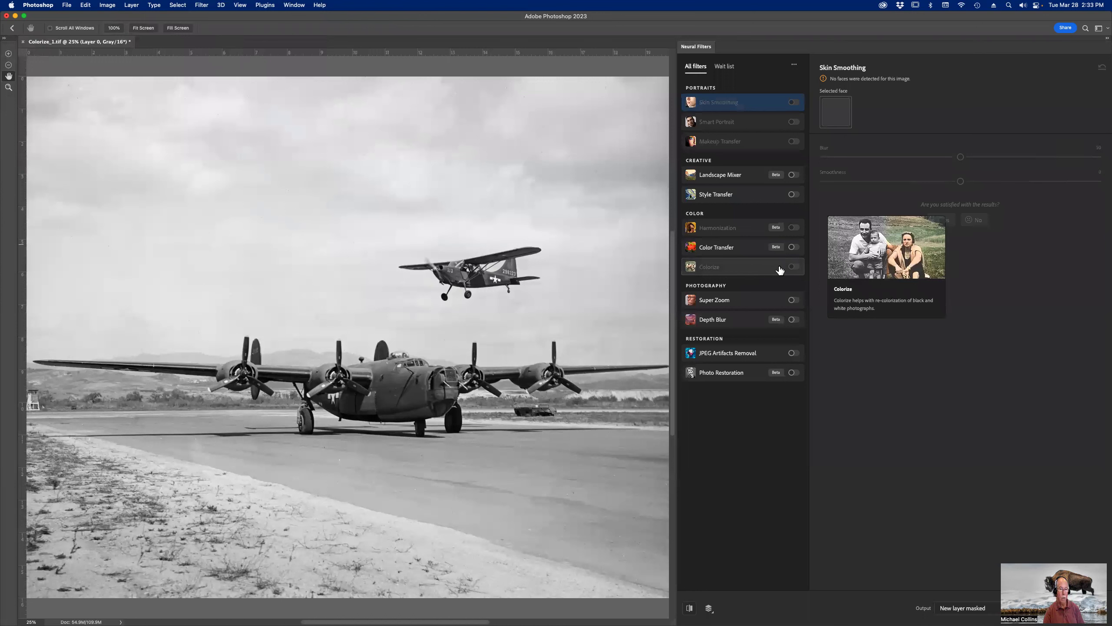
pyautogui.click(113, 7)
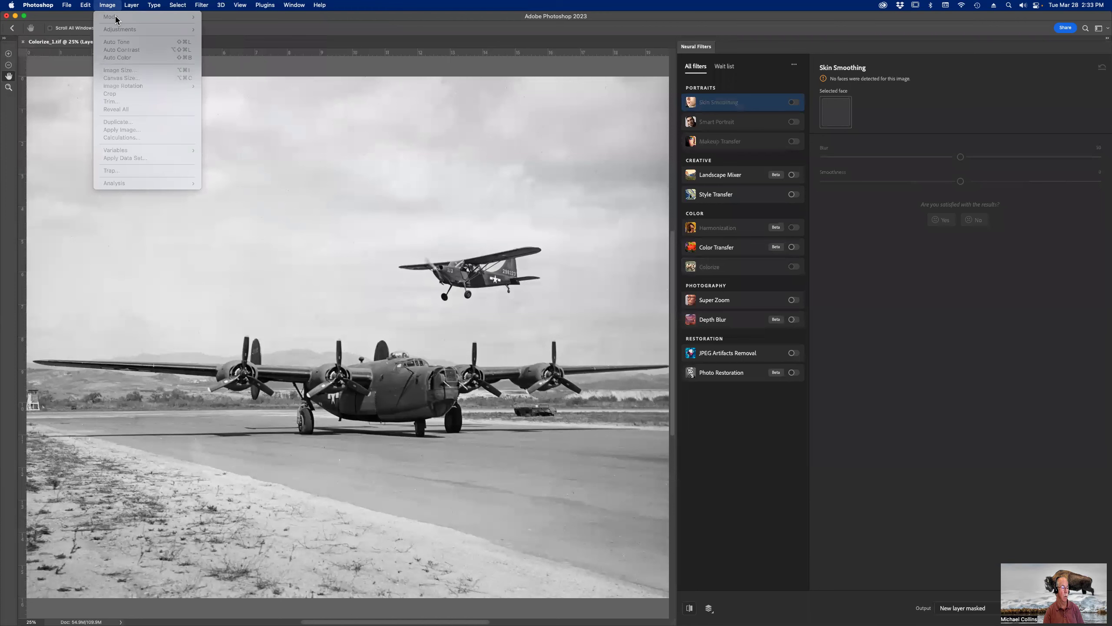
pyautogui.press('Escape')
pyautogui.press('Escape')
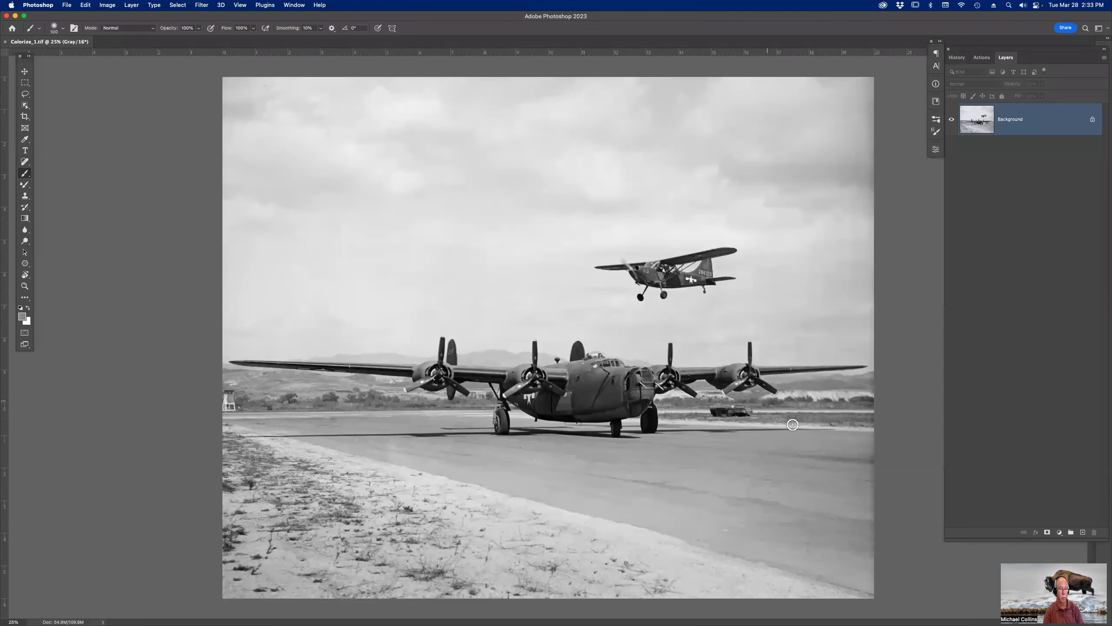
# Convert the aircraft photo from Grayscale to RGB Color via Image > Mode.
pyautogui.click(107, 5)
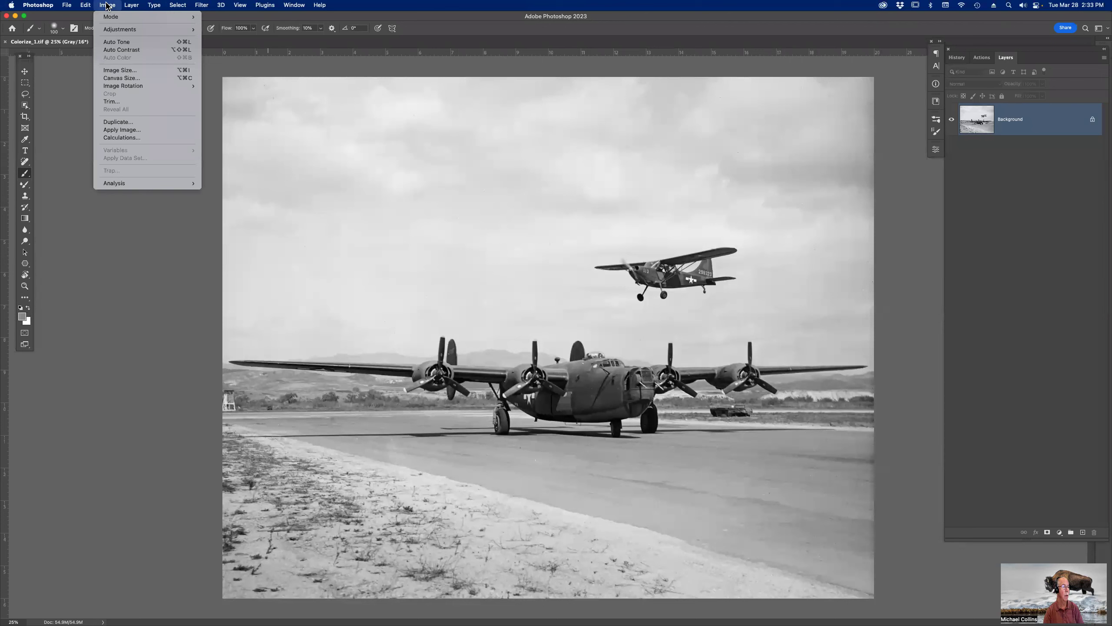
pyautogui.moveTo(143, 16)
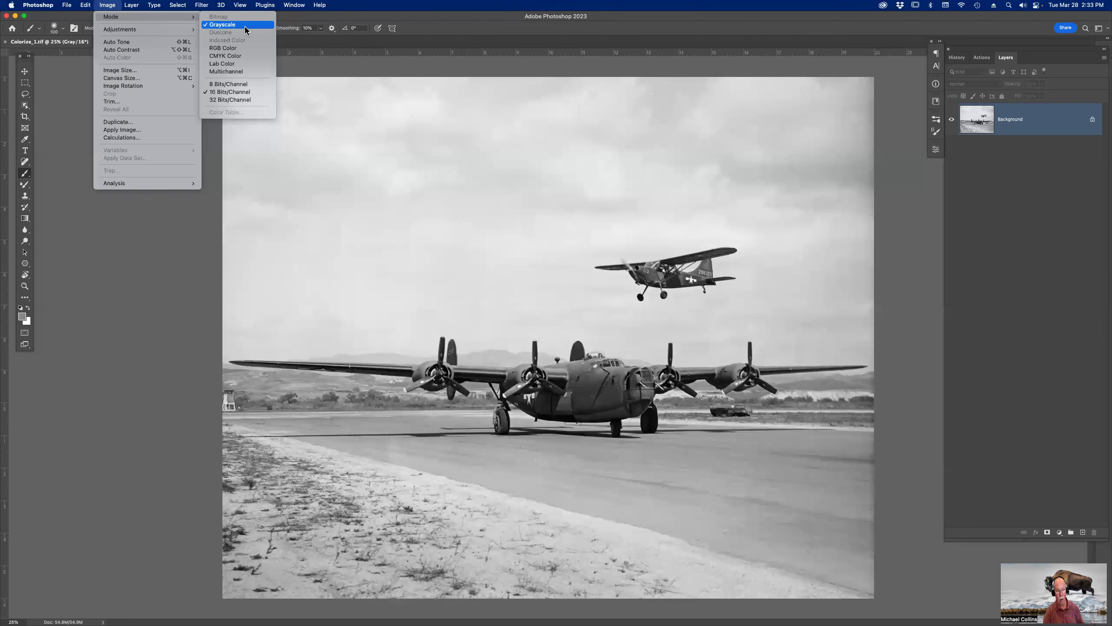
pyautogui.click(244, 51)
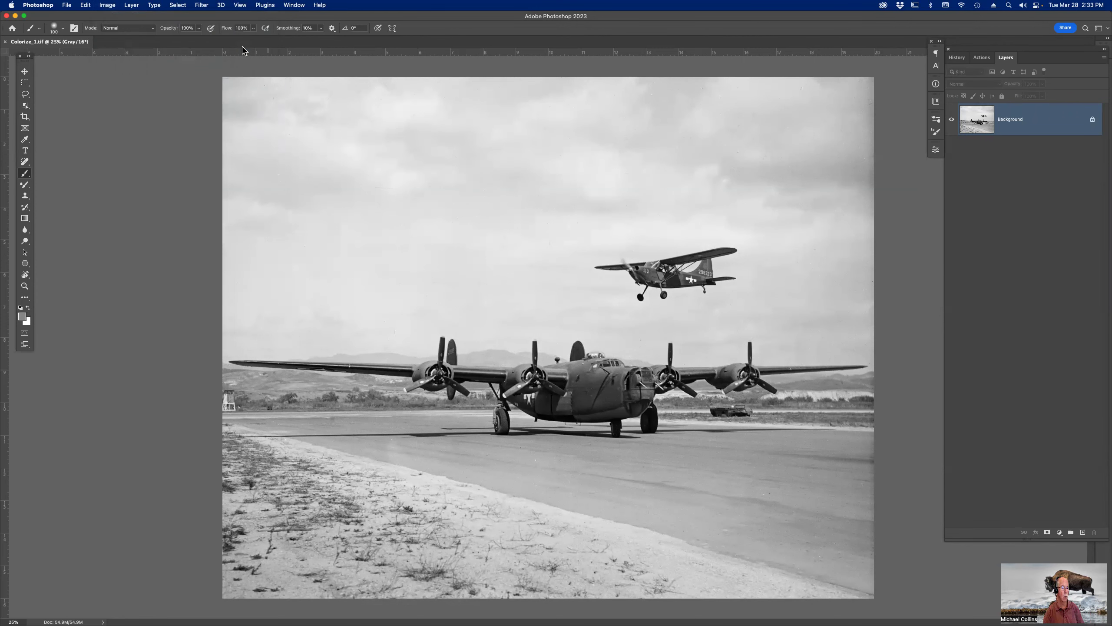
pyautogui.click(201, 4)
# Turn on the Colorize neural filter and zoom the preview to 66.7%, centred on the bomber.
pyautogui.click(215, 42)
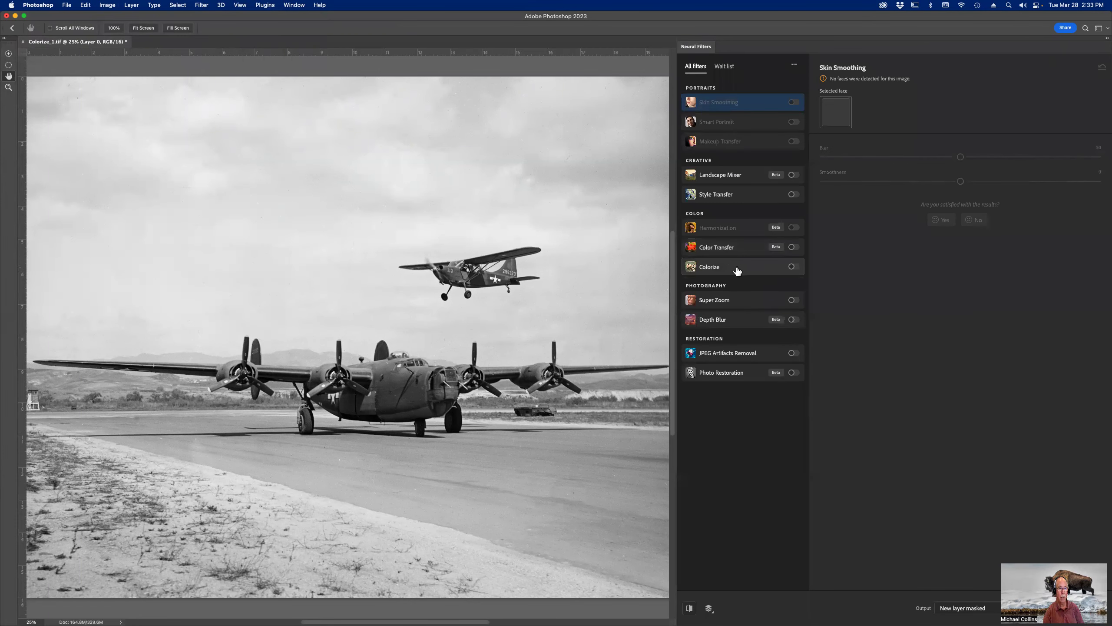
pyautogui.click(793, 267)
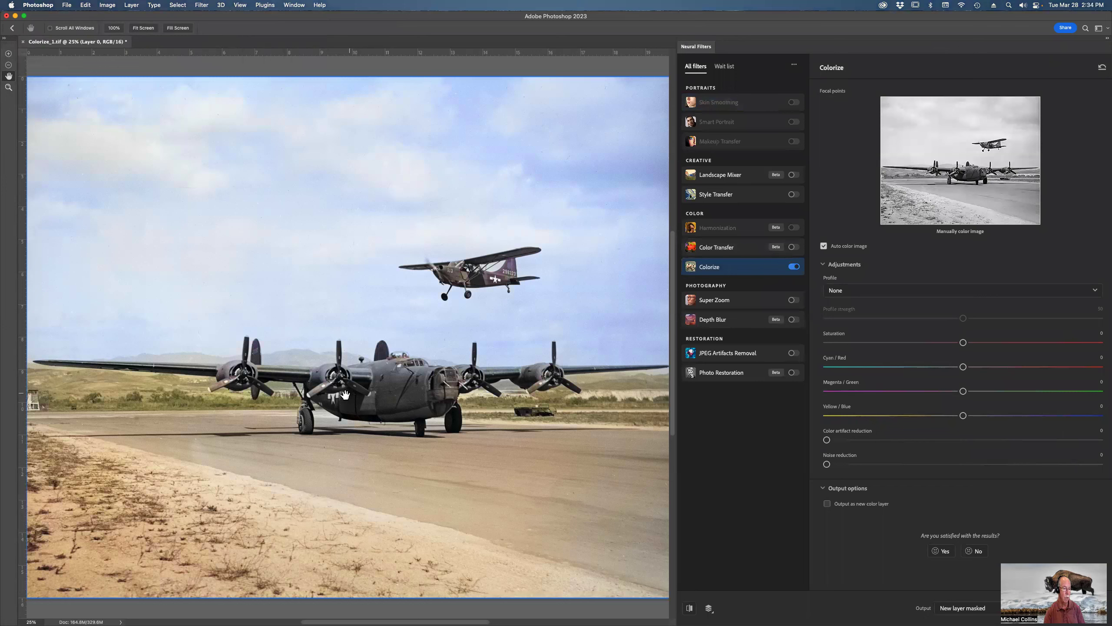
pyautogui.scroll(2, 332, 404)
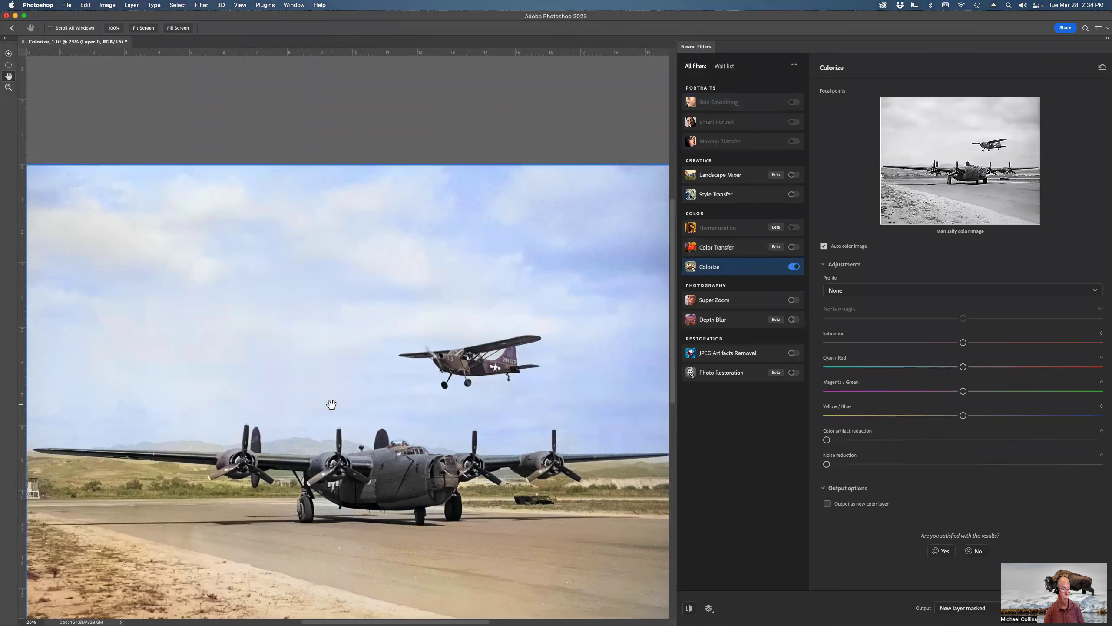
pyautogui.scroll(2, 331, 404)
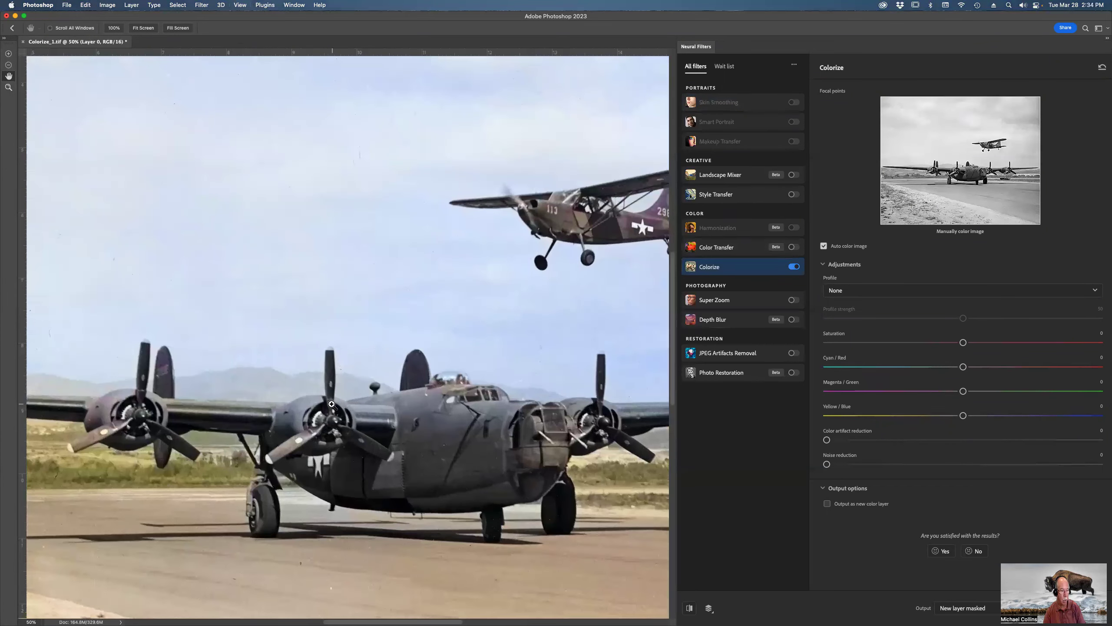
pyautogui.scroll(2, 332, 403)
pyautogui.scroll(2, 332, 404)
pyautogui.moveTo(374, 397); pyautogui.dragTo(312, 265)
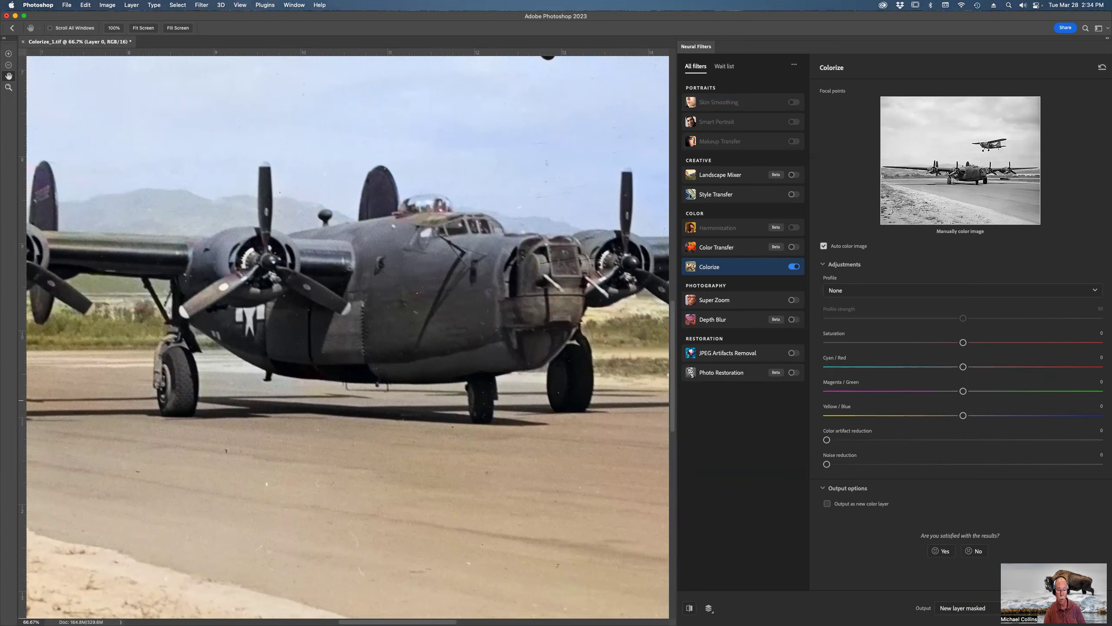
# Add a focal point on the bomber with a muted olive-yellow colour.
pyautogui.click(955, 180)
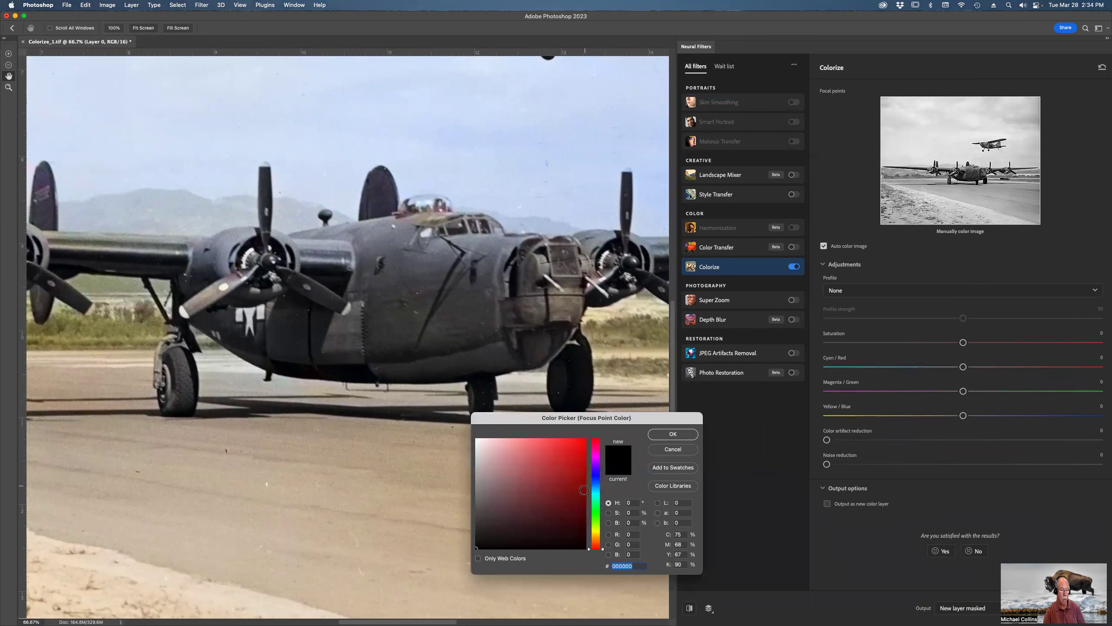
pyautogui.click(598, 536)
pyautogui.moveTo(600, 537); pyautogui.dragTo(600, 533)
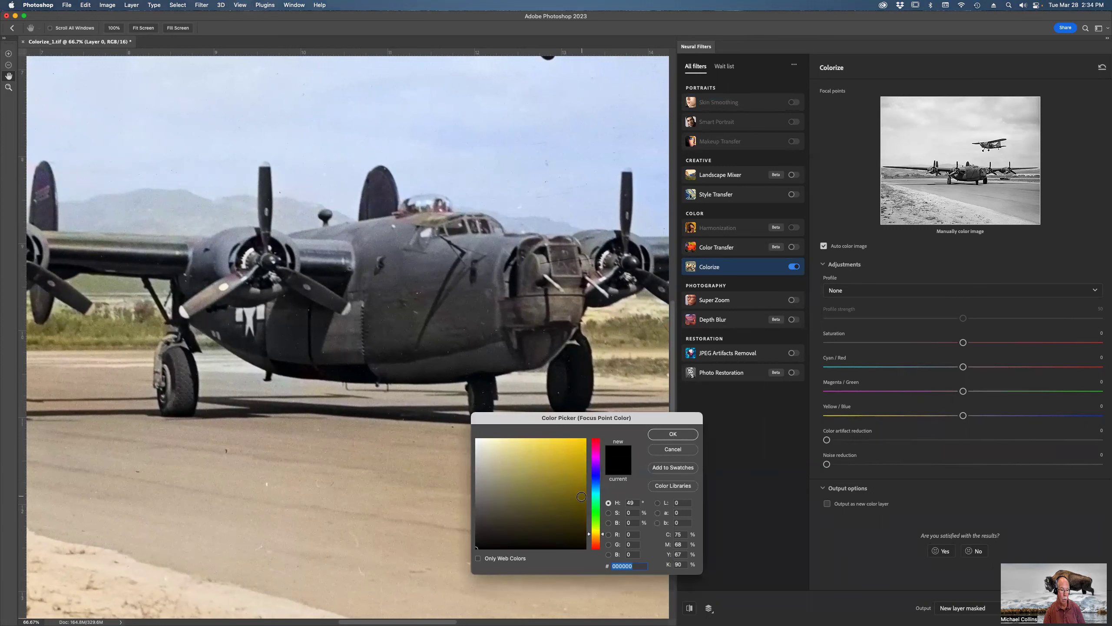
pyautogui.click(580, 497)
pyautogui.moveTo(581, 484); pyautogui.dragTo(546, 493)
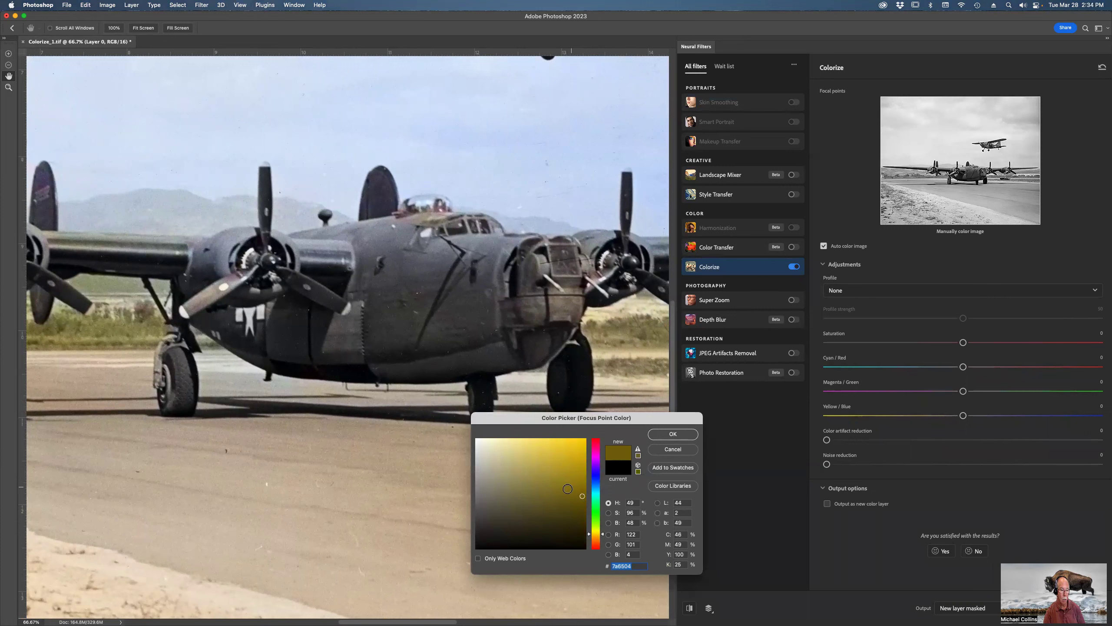
pyautogui.click(659, 433)
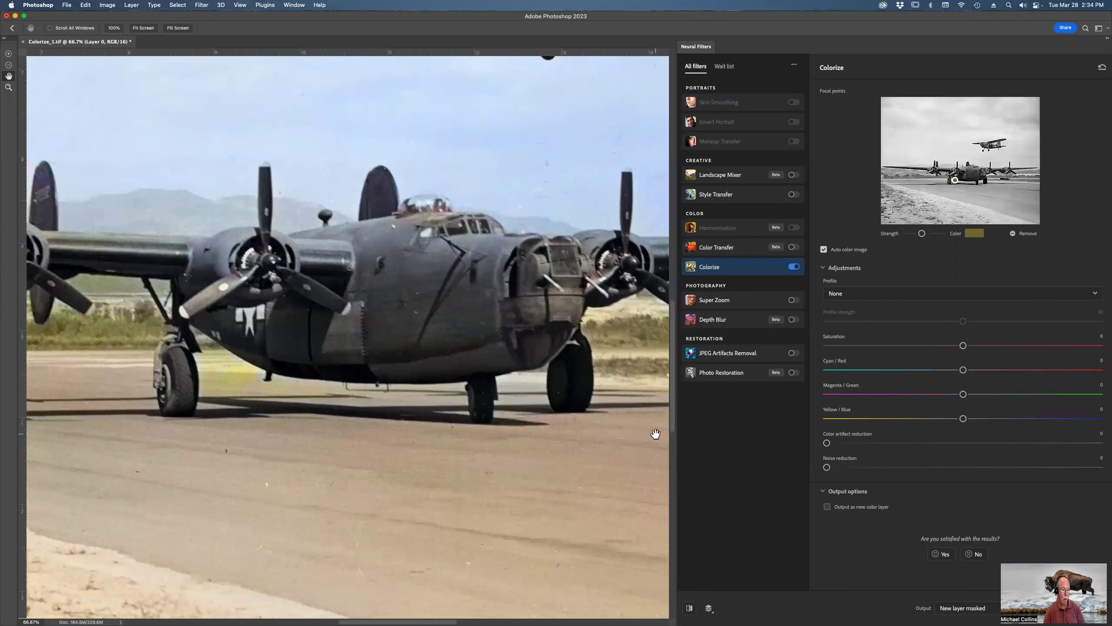
# Change the bomber's focal point colour to brown.
pyautogui.click(976, 233)
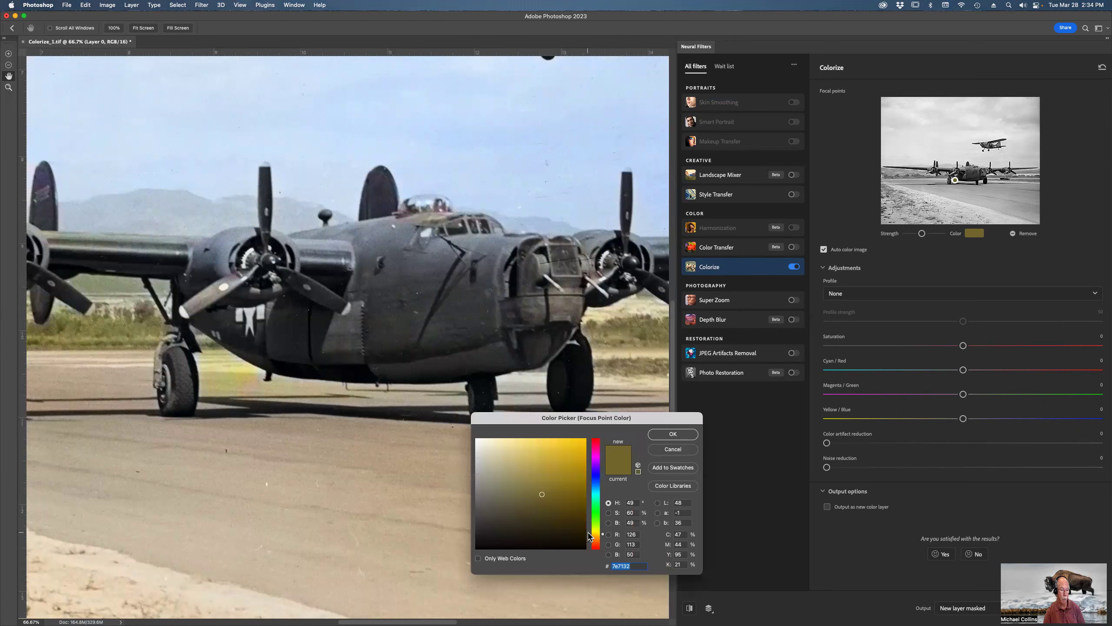
pyautogui.click(589, 537)
pyautogui.moveTo(590, 538); pyautogui.dragTo(590, 539)
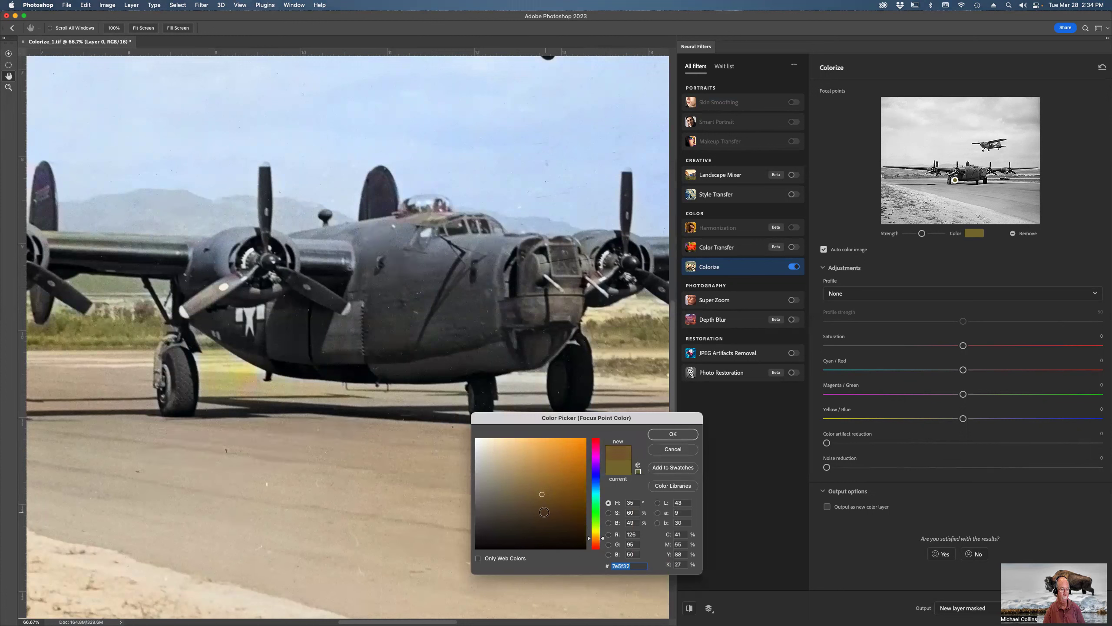
pyautogui.click(673, 434)
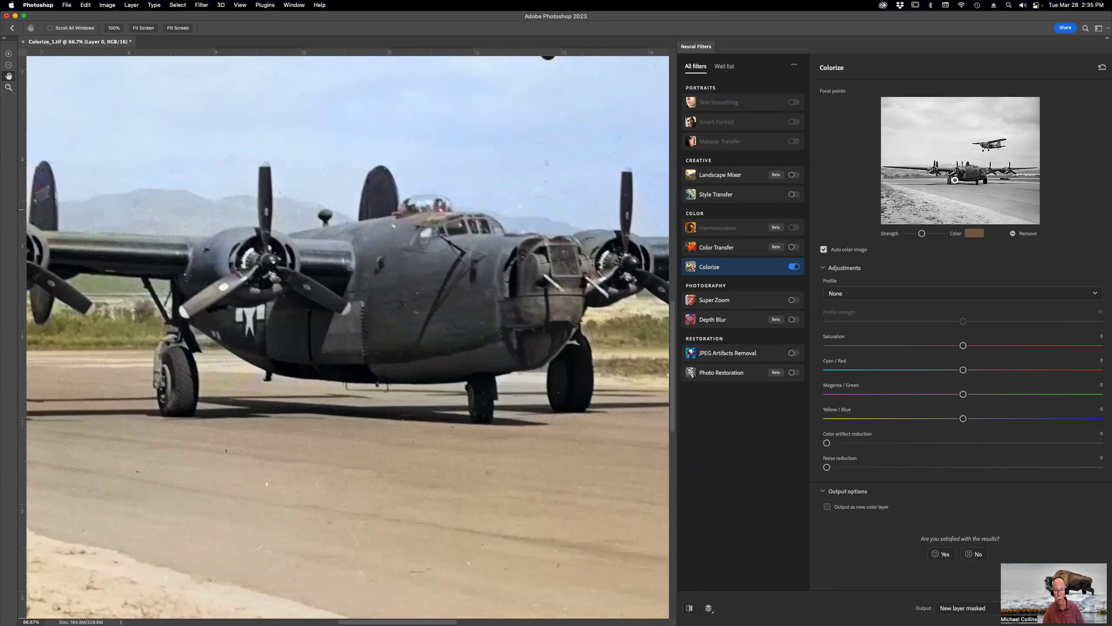
pyautogui.scroll(5, 348, 337)
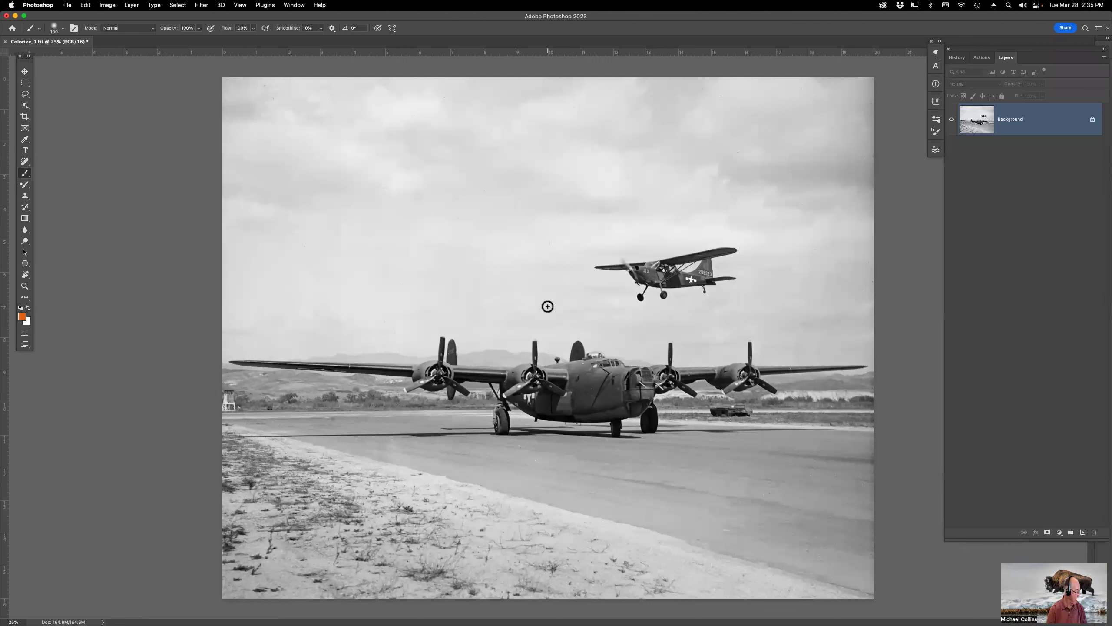
# Close the aircraft photo unsaved and open Colorize_2.NEF from Bridge in Camera Raw.
pyautogui.press('super+w')
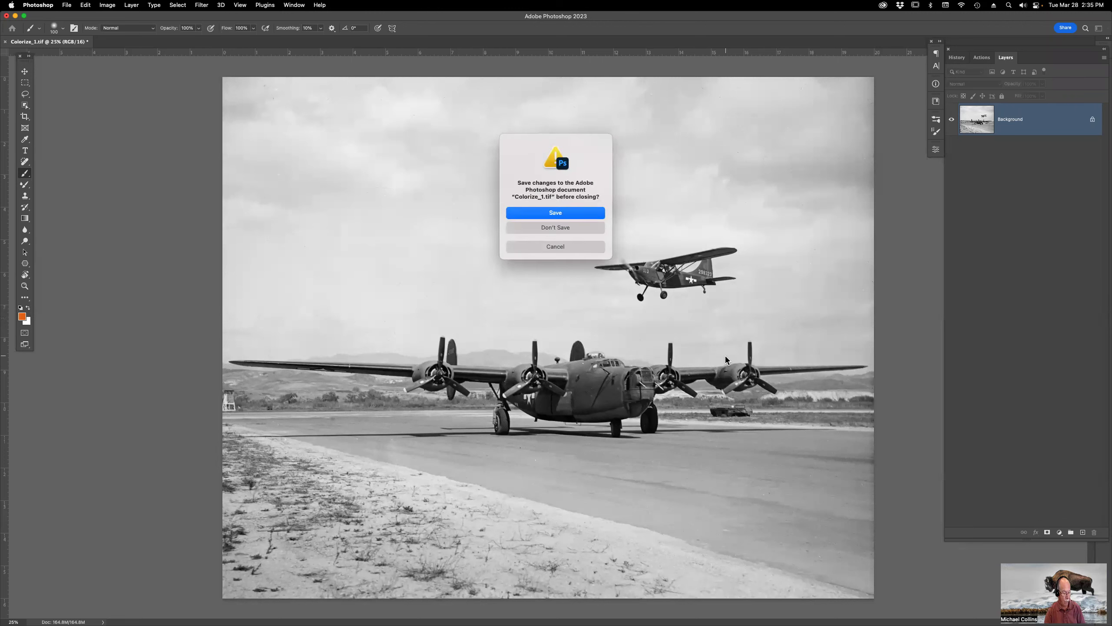
pyautogui.click(560, 227)
pyautogui.press('super+Tab')
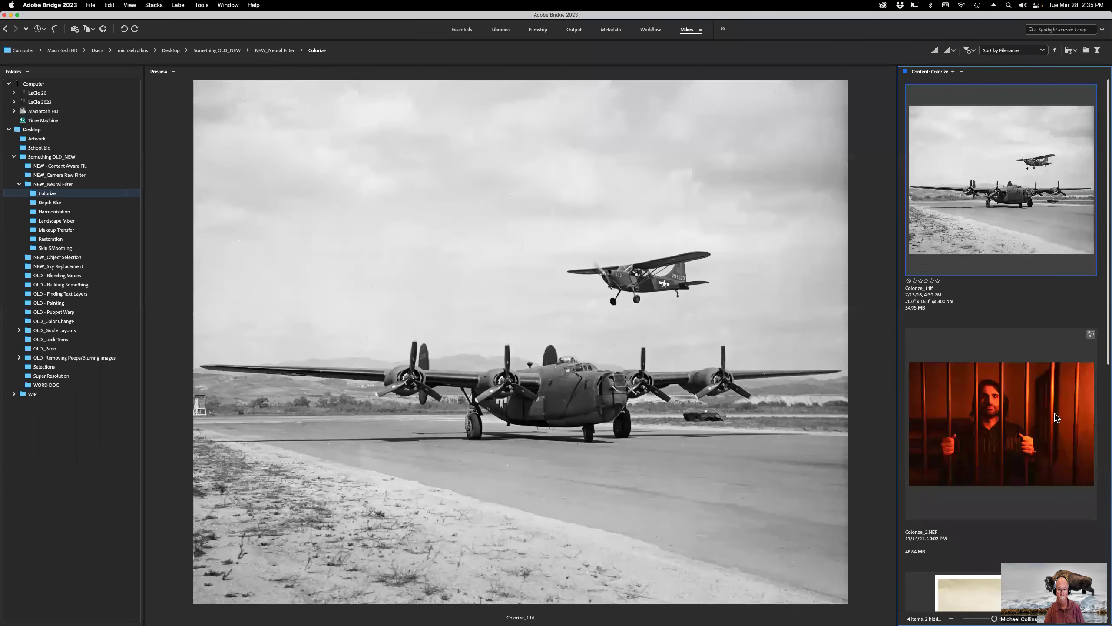
pyautogui.click(1010, 414)
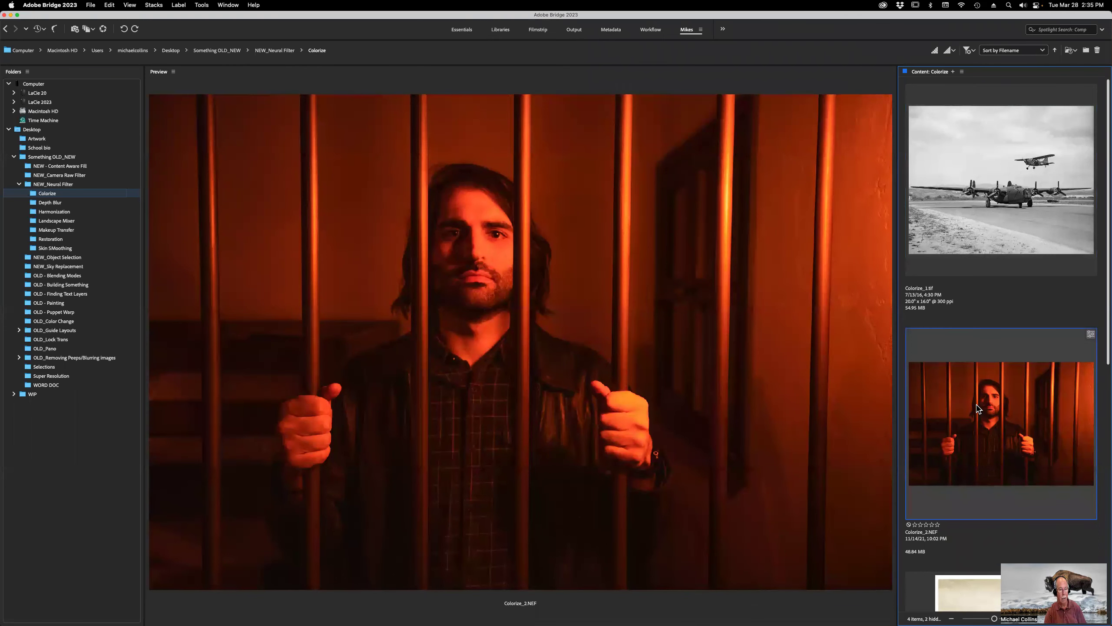
pyautogui.doubleClick(978, 409)
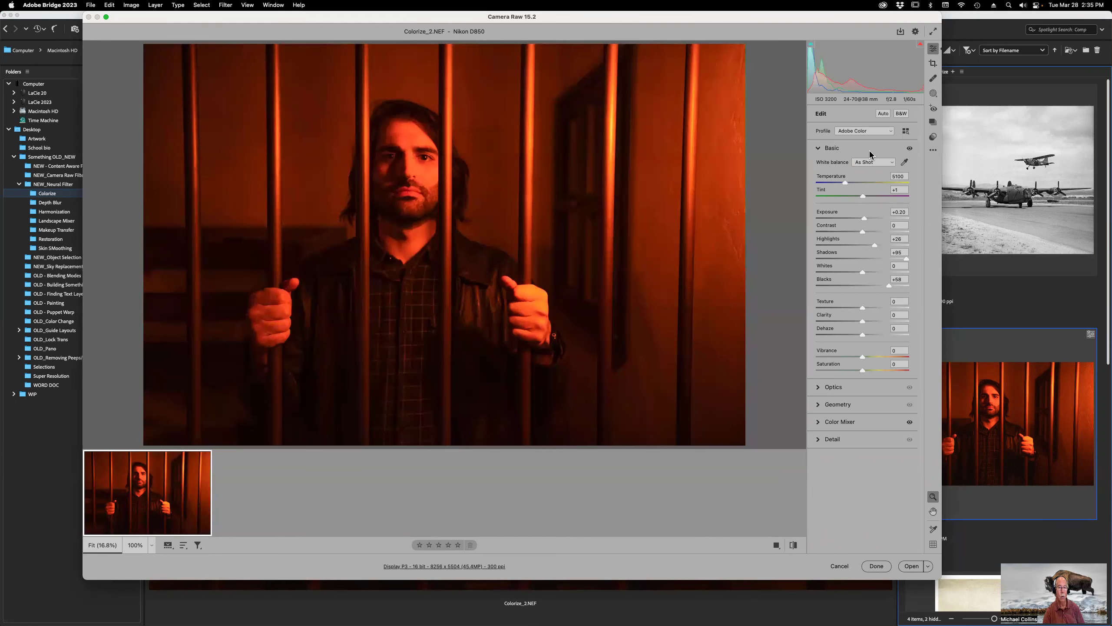
# Apply Auto tone, sample white balance on the portrait, and set Tint to 0.
pyautogui.click(883, 114)
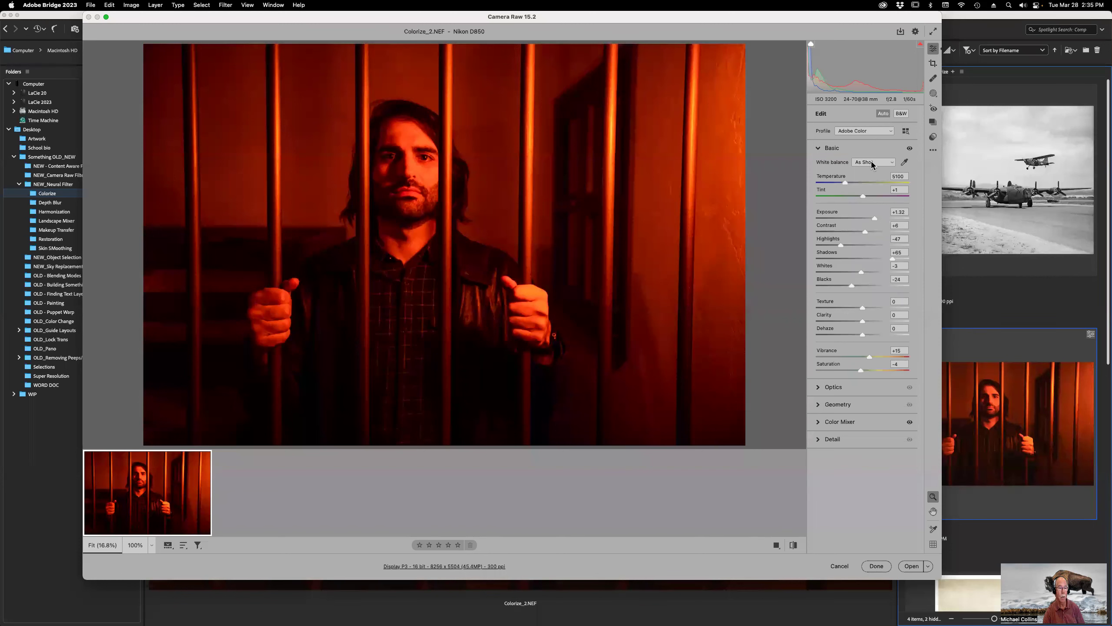
pyautogui.press('i')
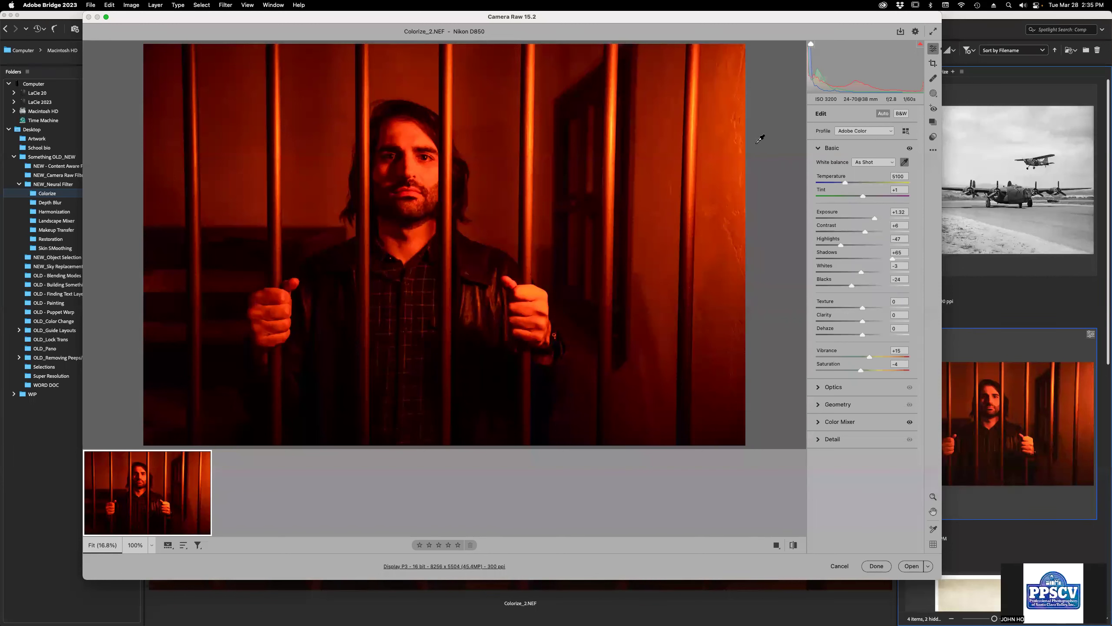
pyautogui.click(734, 153)
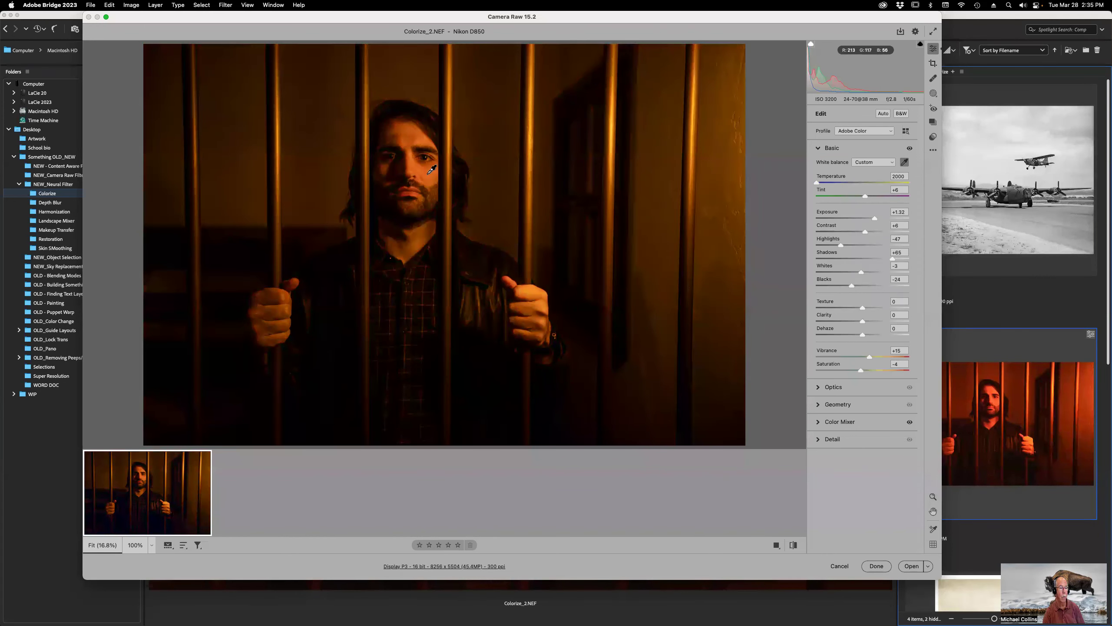
pyautogui.click(452, 154)
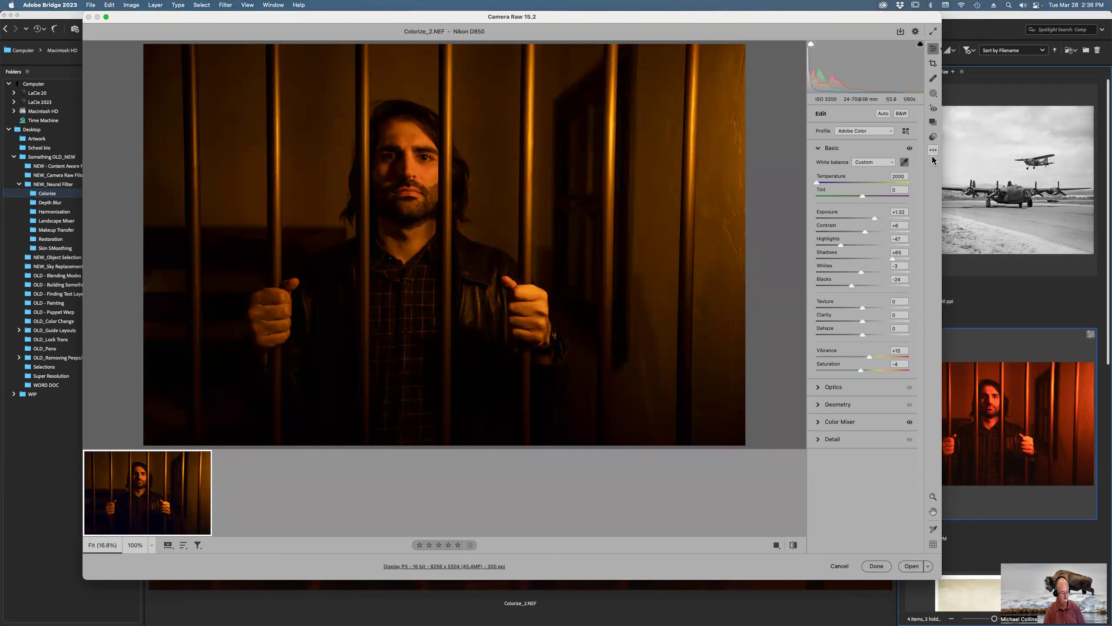
# Reset all Camera Raw settings to as-shot and open the portrait in Photoshop.
pyautogui.press('alt')
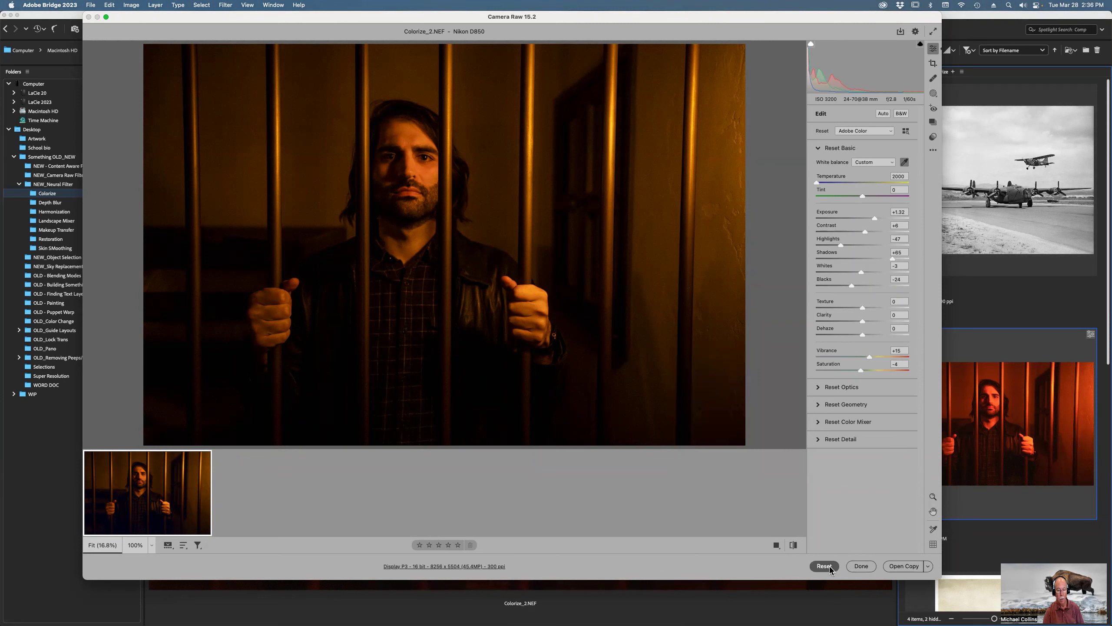
pyautogui.press('alt')
pyautogui.press('alt')
pyautogui.keyDown('alt'); pyautogui.click(825, 566); pyautogui.keyUp('alt')
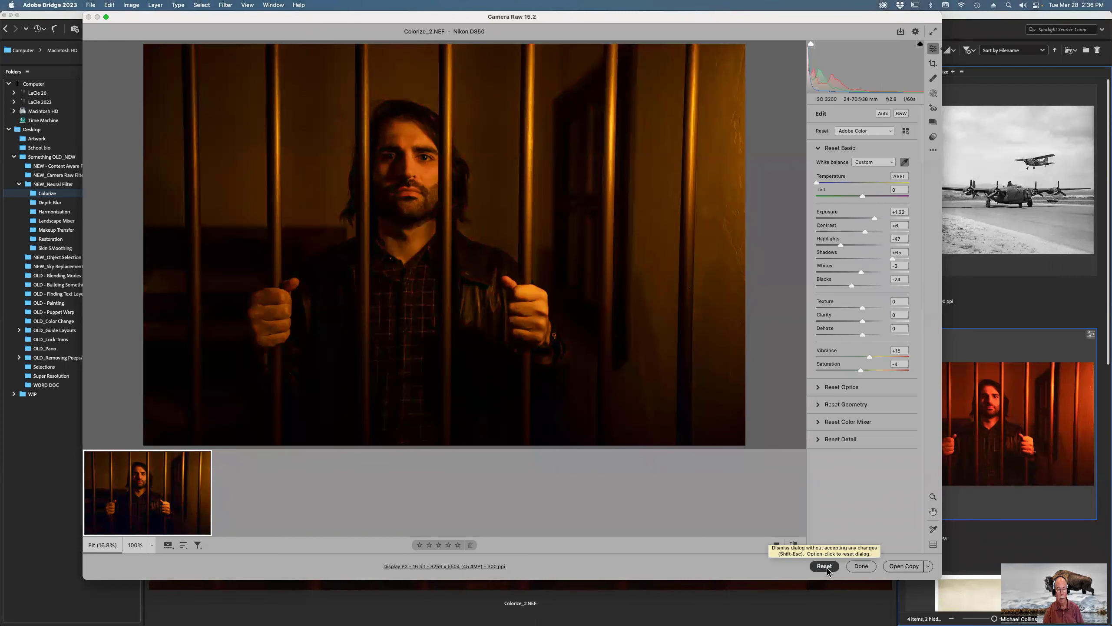
pyautogui.click(911, 566)
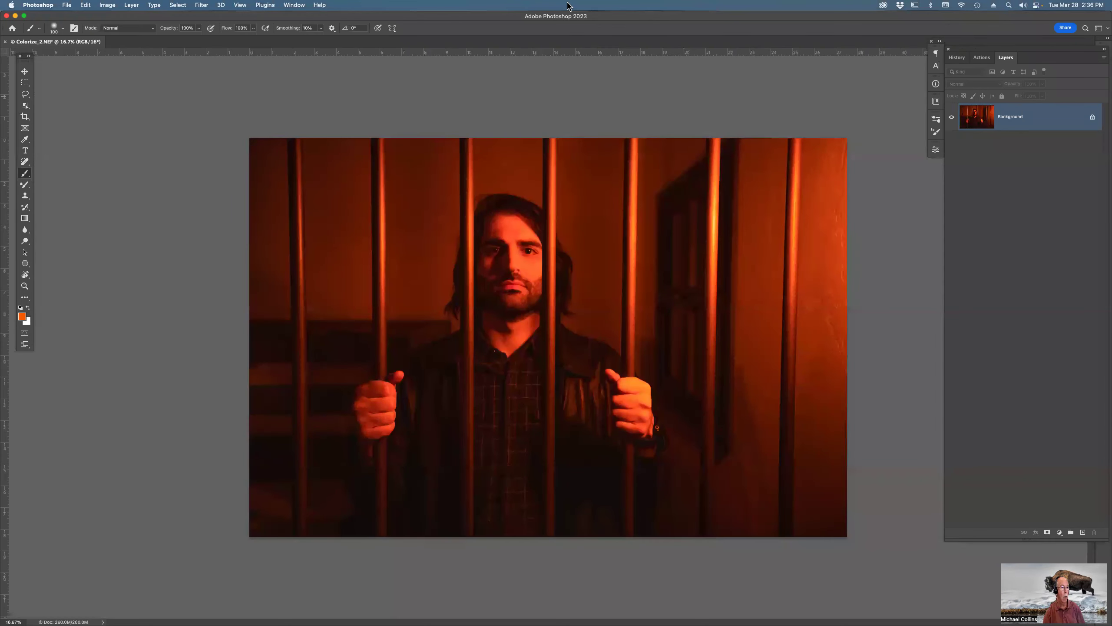
# Open Filter > Neural Filters on the red-lit portrait and enable Colorize.
pyautogui.click(202, 5)
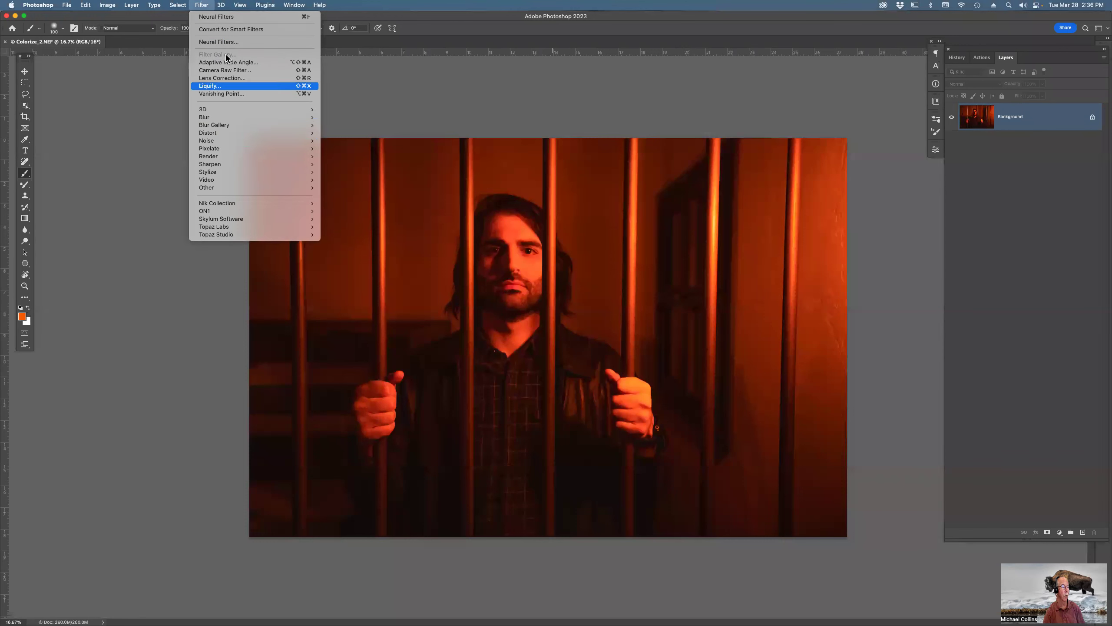
pyautogui.click(228, 43)
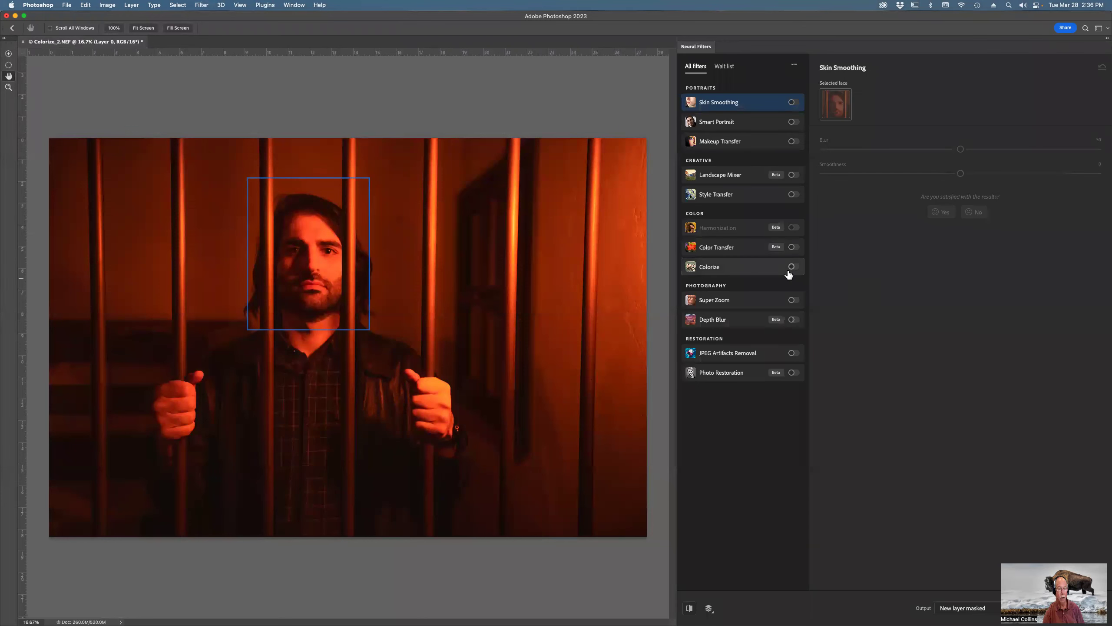
pyautogui.click(792, 267)
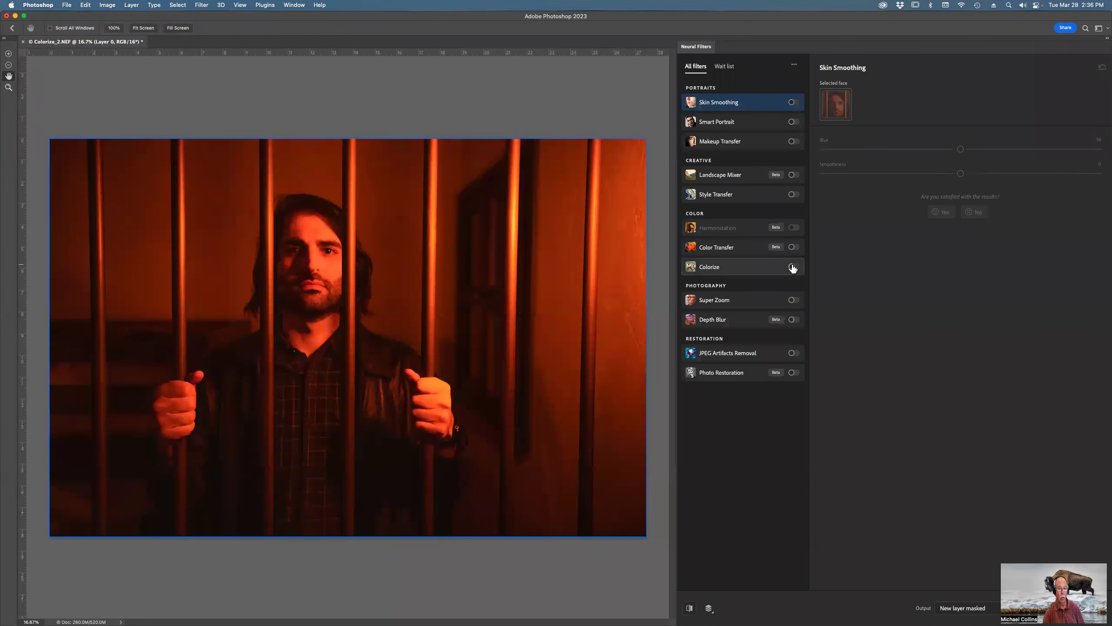
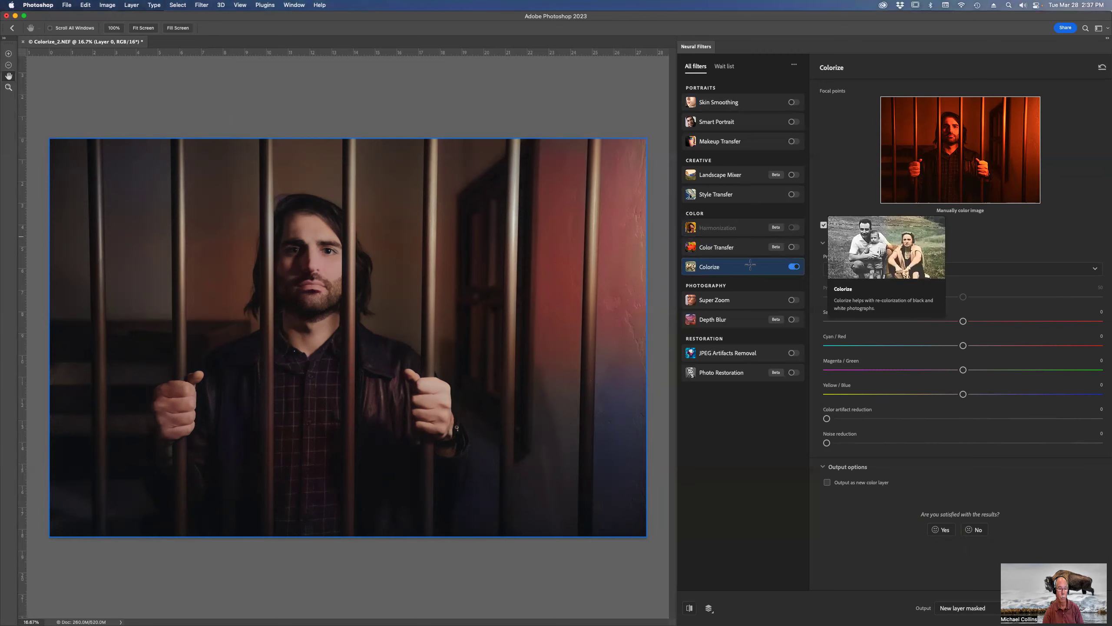
# Close the jail-bars photo without saving its changes and return to Adobe Bridge.
pyautogui.press('super+w')
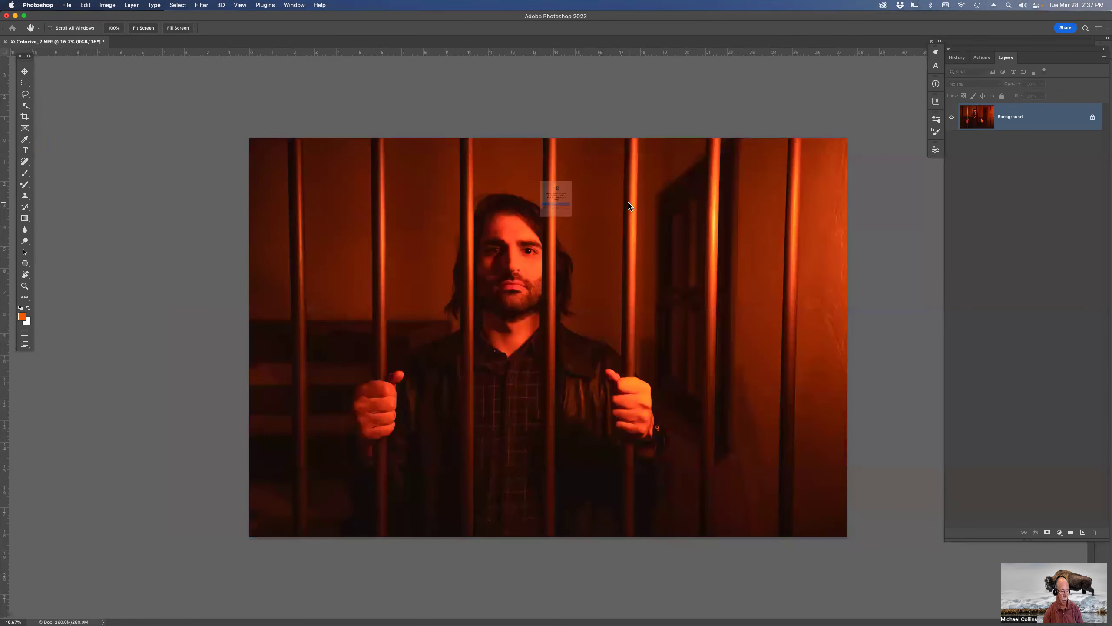
pyautogui.click(595, 231)
pyautogui.press('super+Tab')
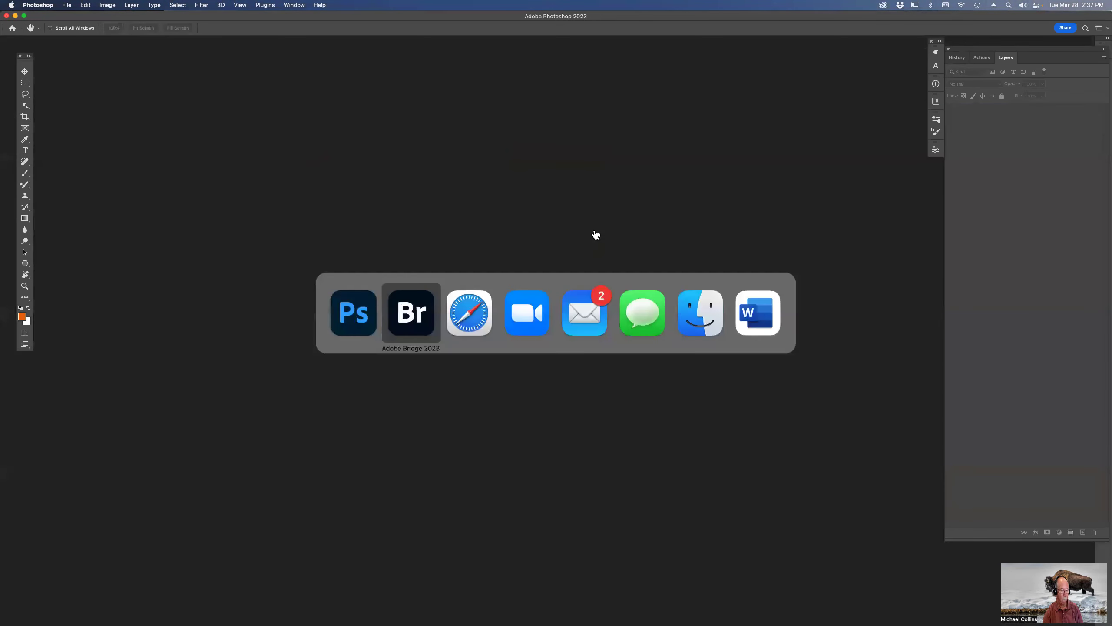
# Find Photoshop Party_0002.NEF in the Colorize folder and open it in Camera Raw.
pyautogui.scroll(-5, 919, 265)
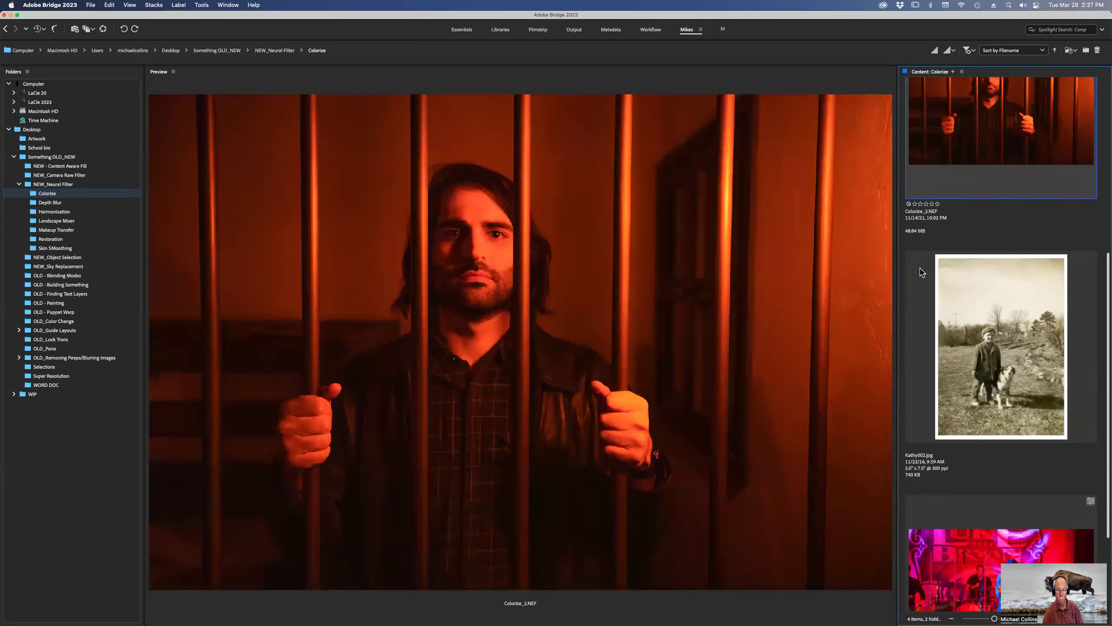
pyautogui.scroll(-3, 921, 274)
pyautogui.scroll(-1, 923, 274)
pyautogui.click(977, 449)
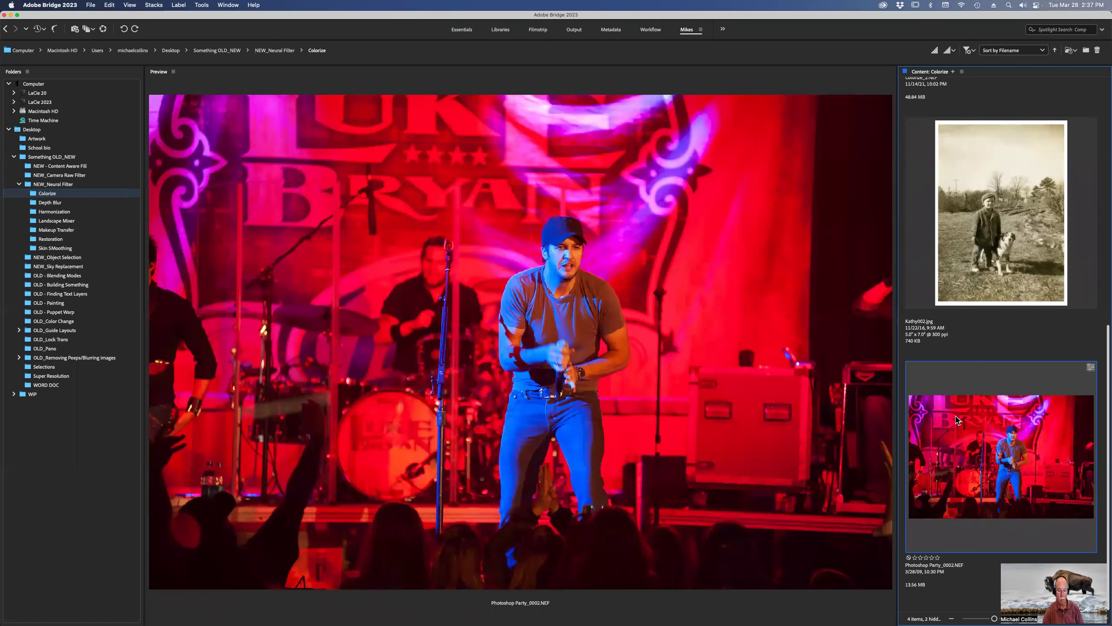
pyautogui.doubleClick(955, 420)
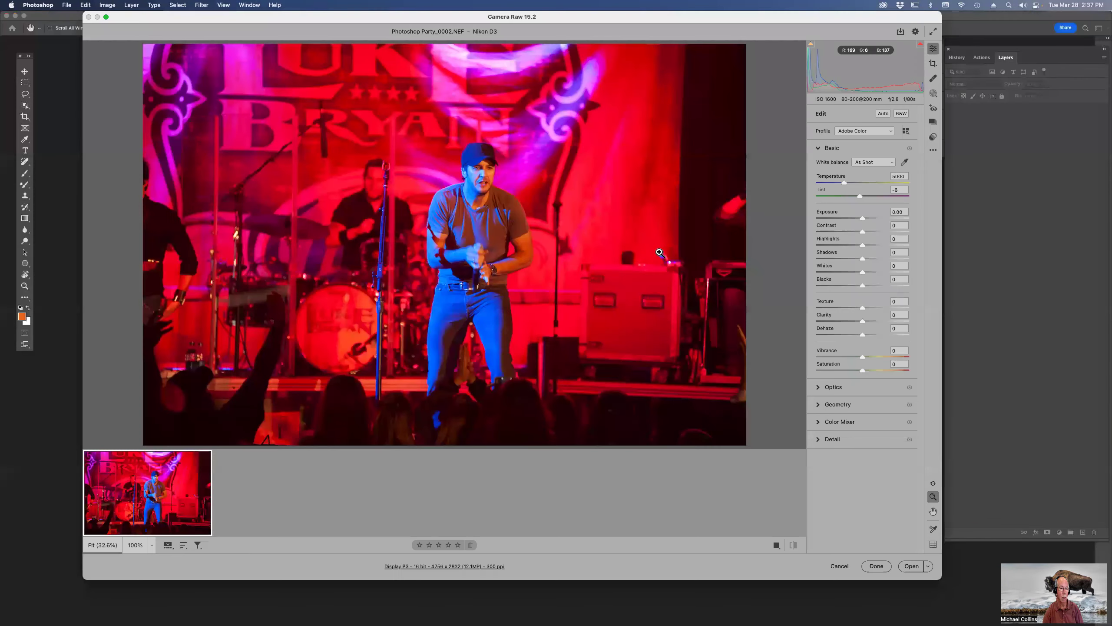
# Open Photoshop Party_0002.NEF unchanged from Camera Raw and zoom in twice on the singer.
pyautogui.click(911, 566)
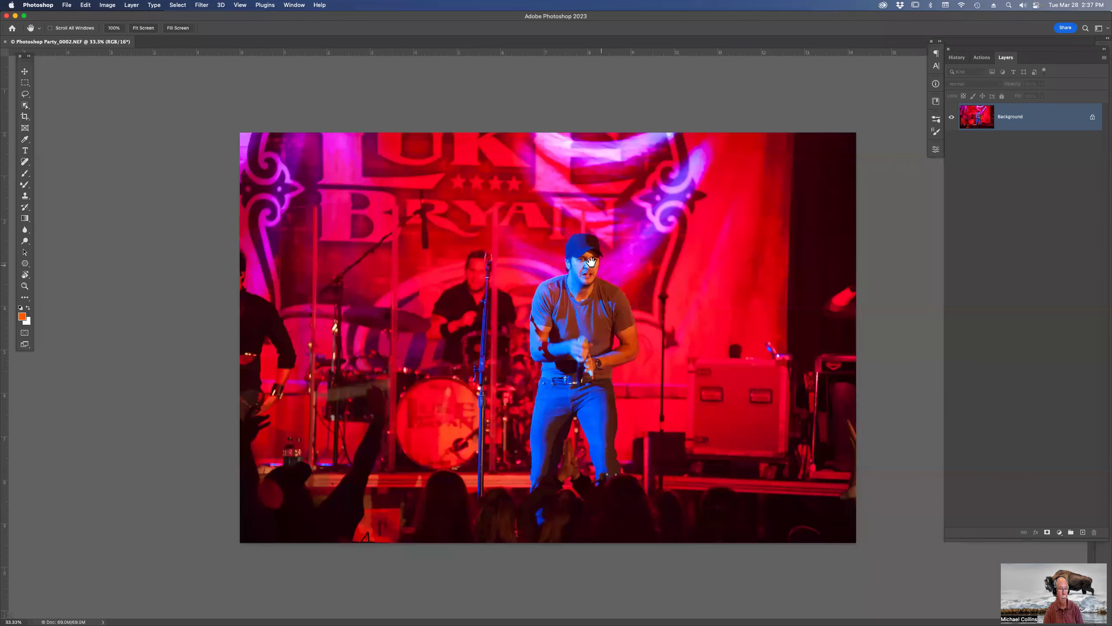
pyautogui.press('z')
pyautogui.click(590, 275)
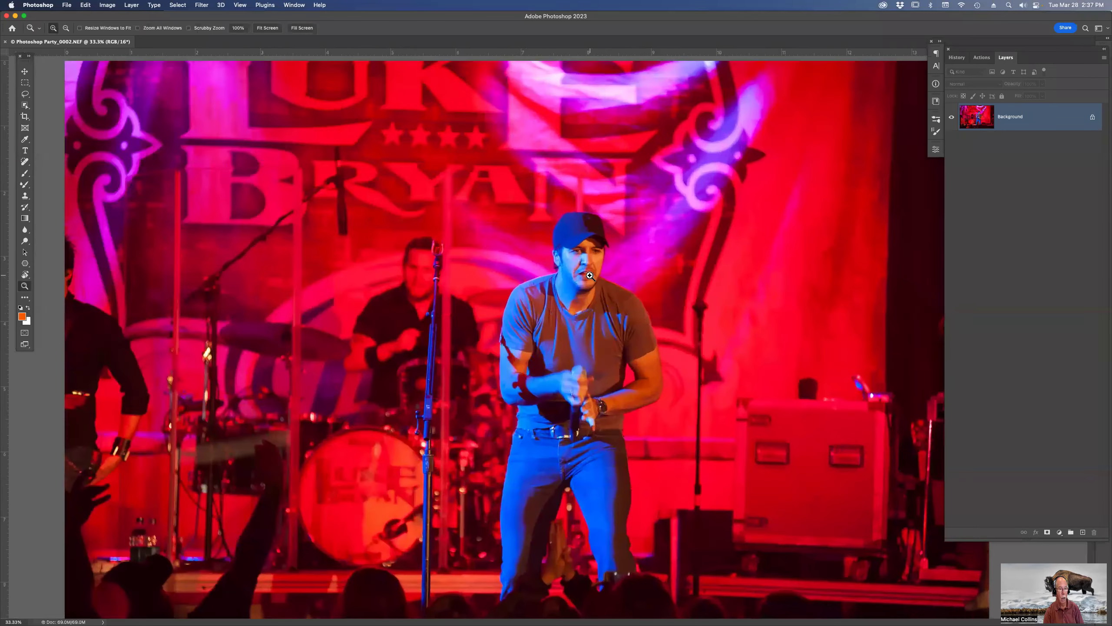
pyautogui.click(589, 275)
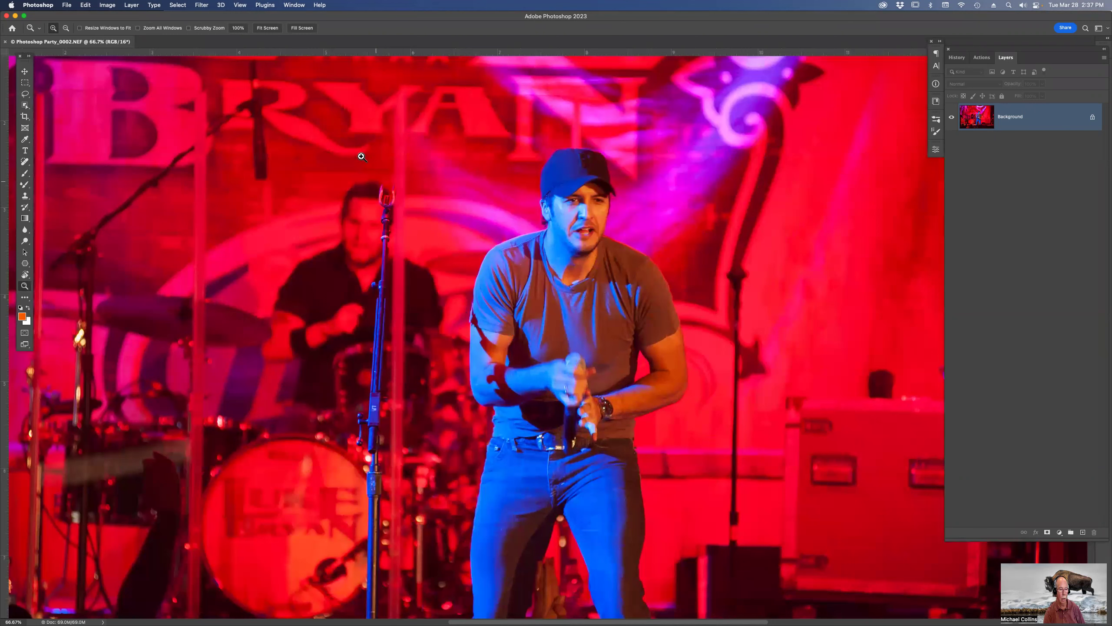
pyautogui.click(202, 5)
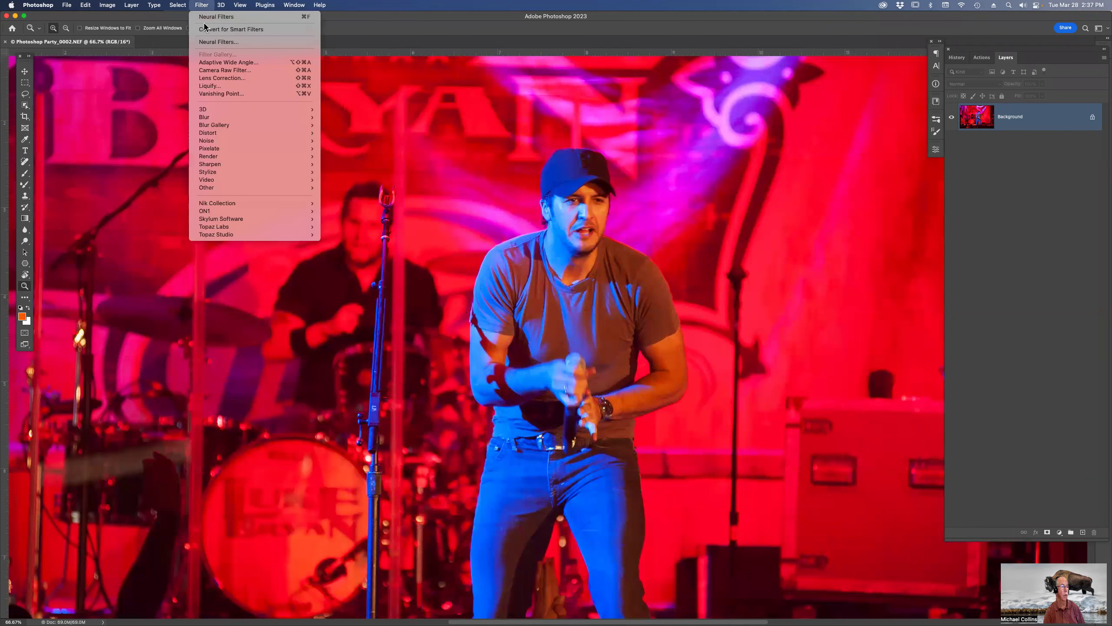
# Enable the Colorize neural filter on the concert photo and centre the singer in view.
pyautogui.click(252, 42)
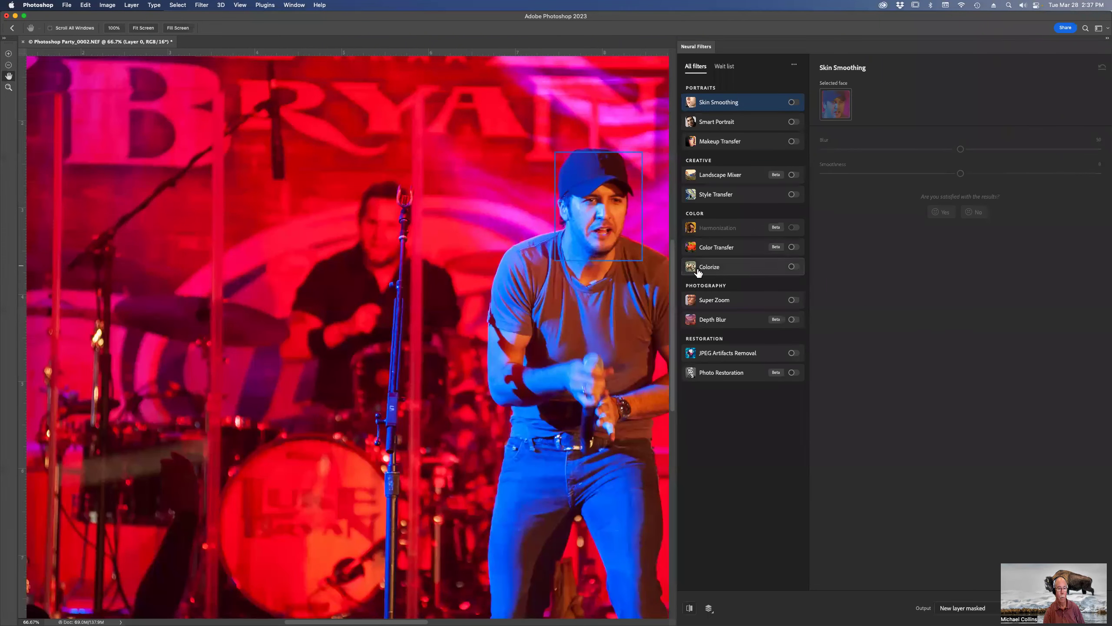
pyautogui.click(794, 267)
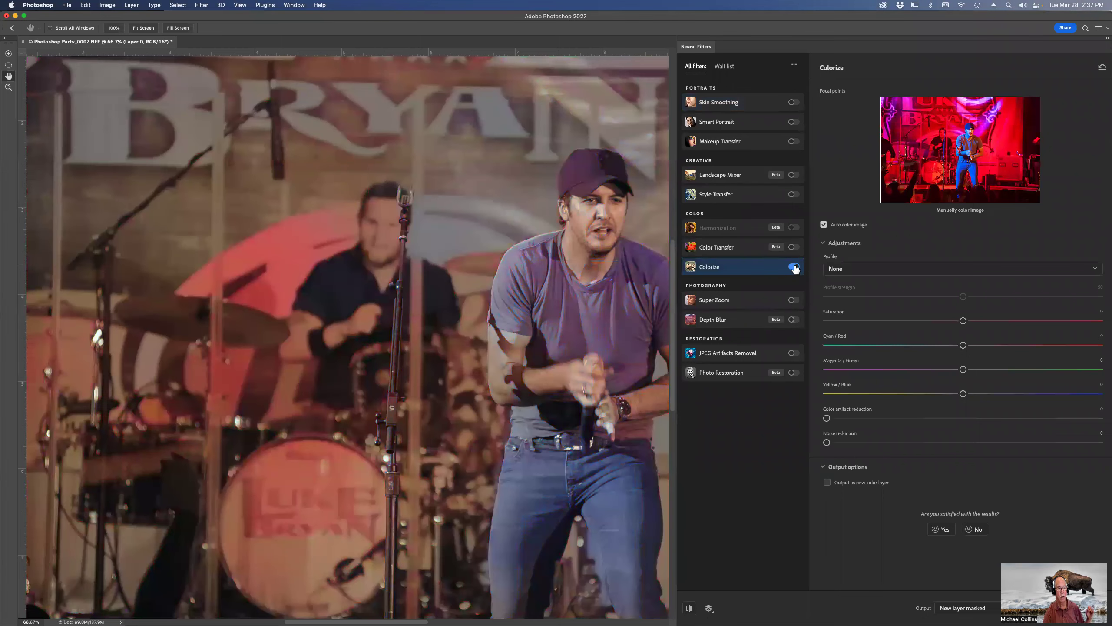
pyautogui.moveTo(598, 244); pyautogui.dragTo(408, 211)
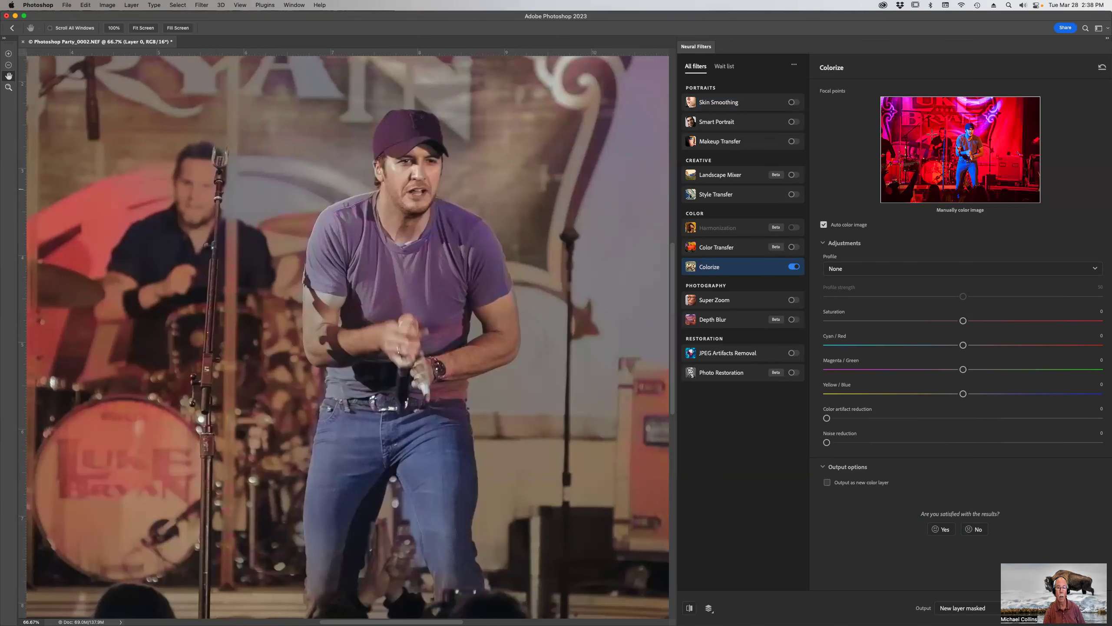
# Add a Colorize colour focus point set to a neutral grey.
pyautogui.click(934, 139)
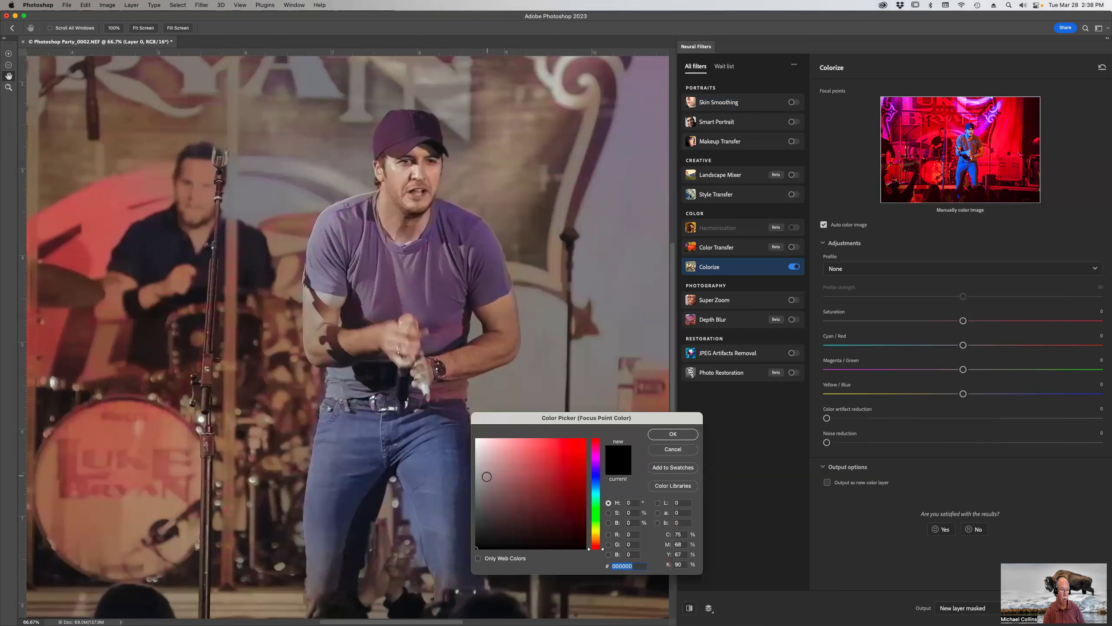
pyautogui.click(476, 477)
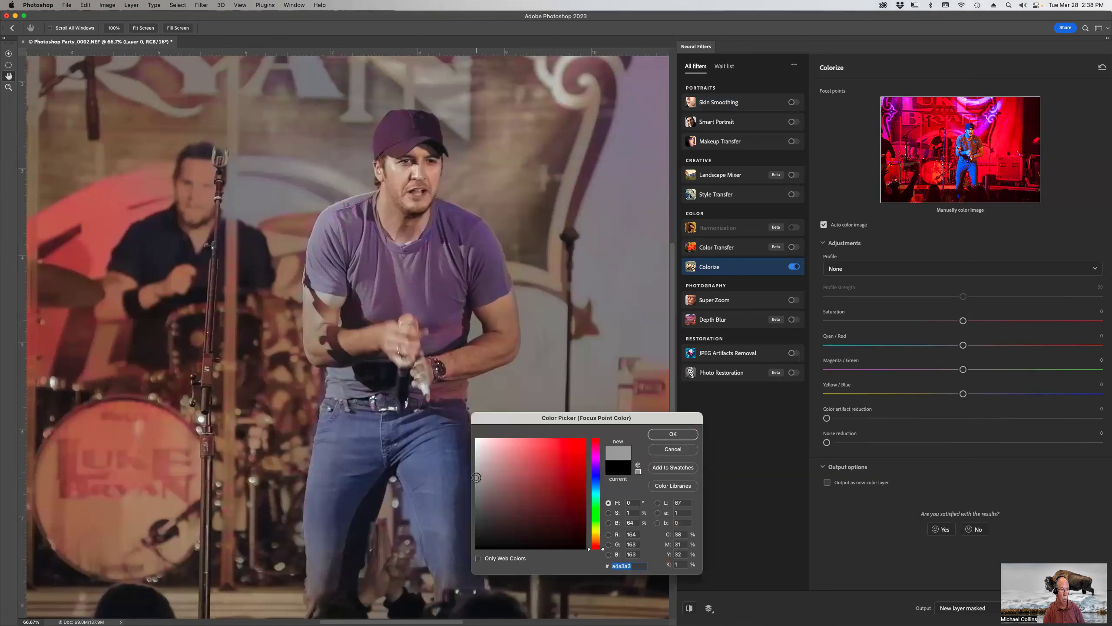
pyautogui.click(663, 434)
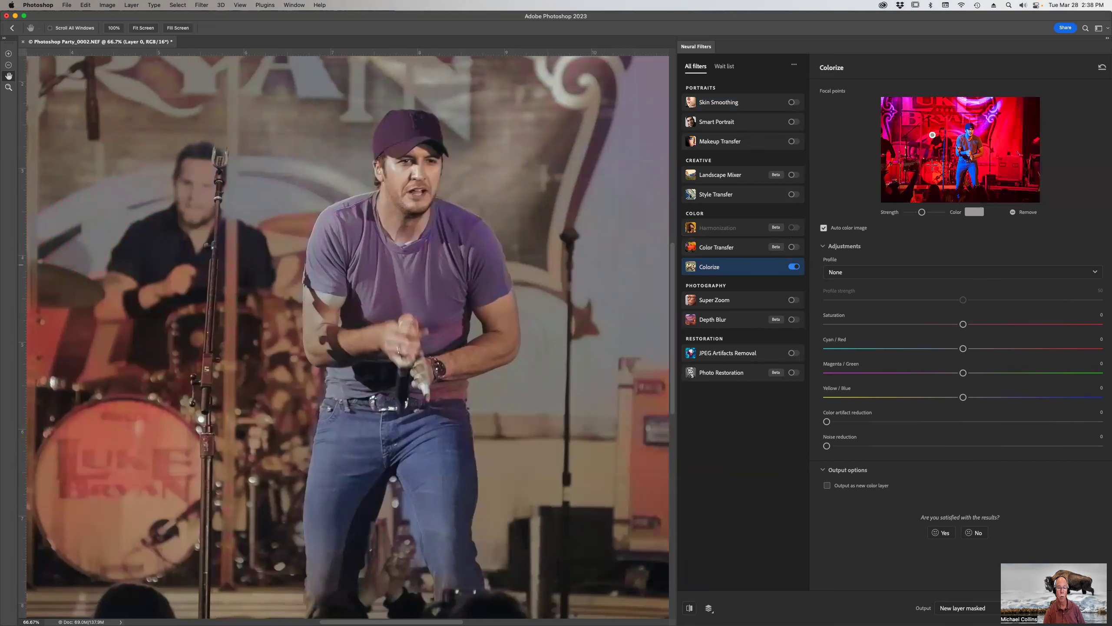
# Add more focus points on the drum and drum kit, then fit the image on screen.
pyautogui.click(932, 167)
pyautogui.moveTo(244, 307); pyautogui.dragTo(491, 261)
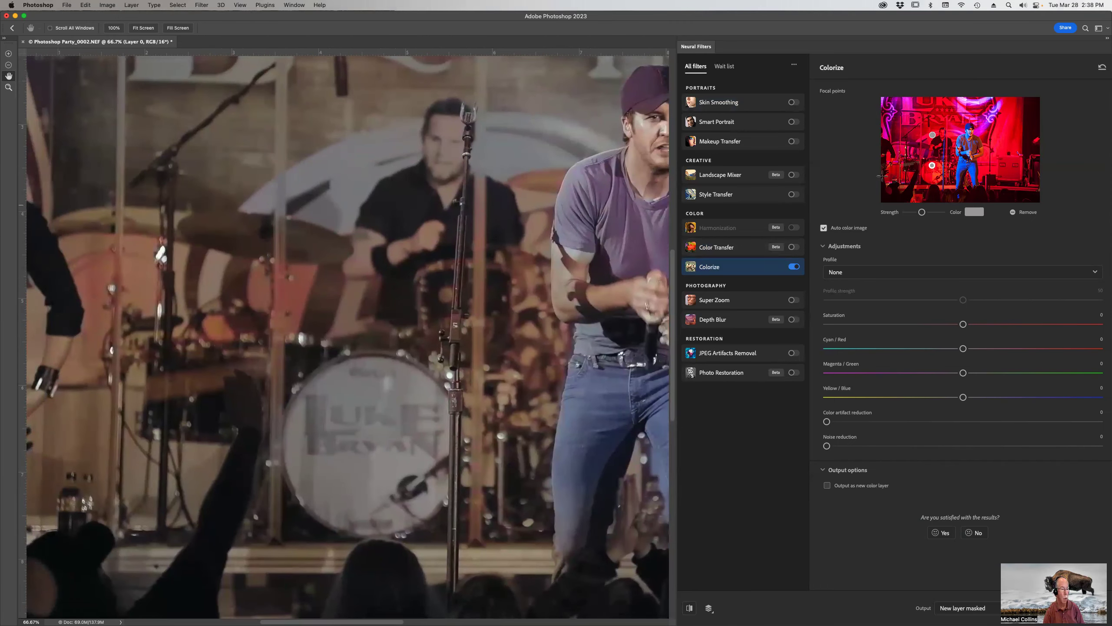
pyautogui.click(923, 151)
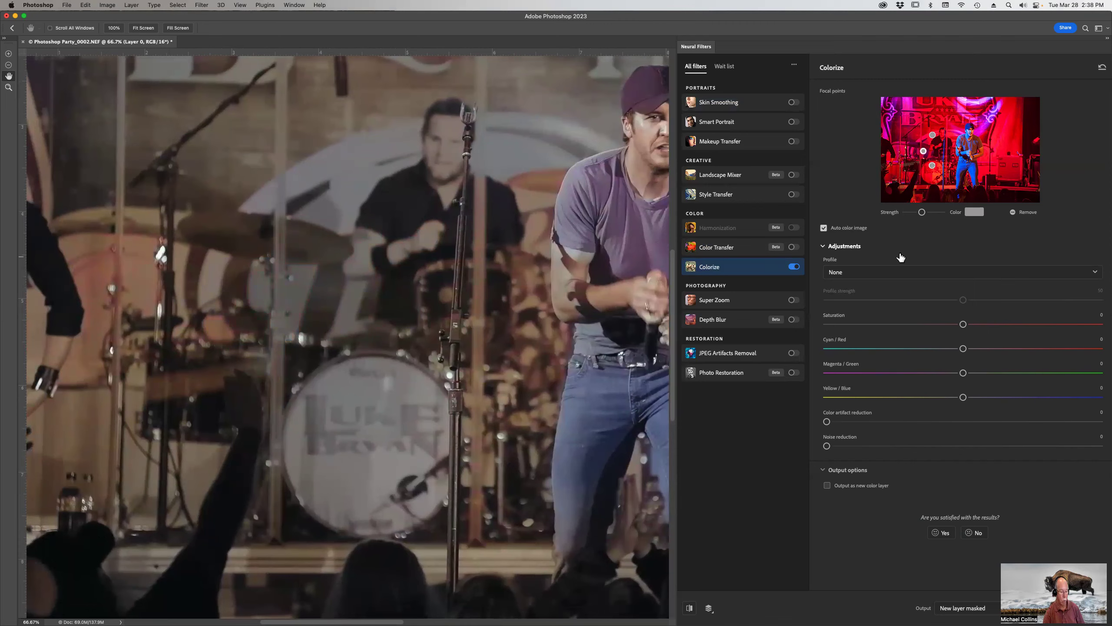
pyautogui.press('super+0')
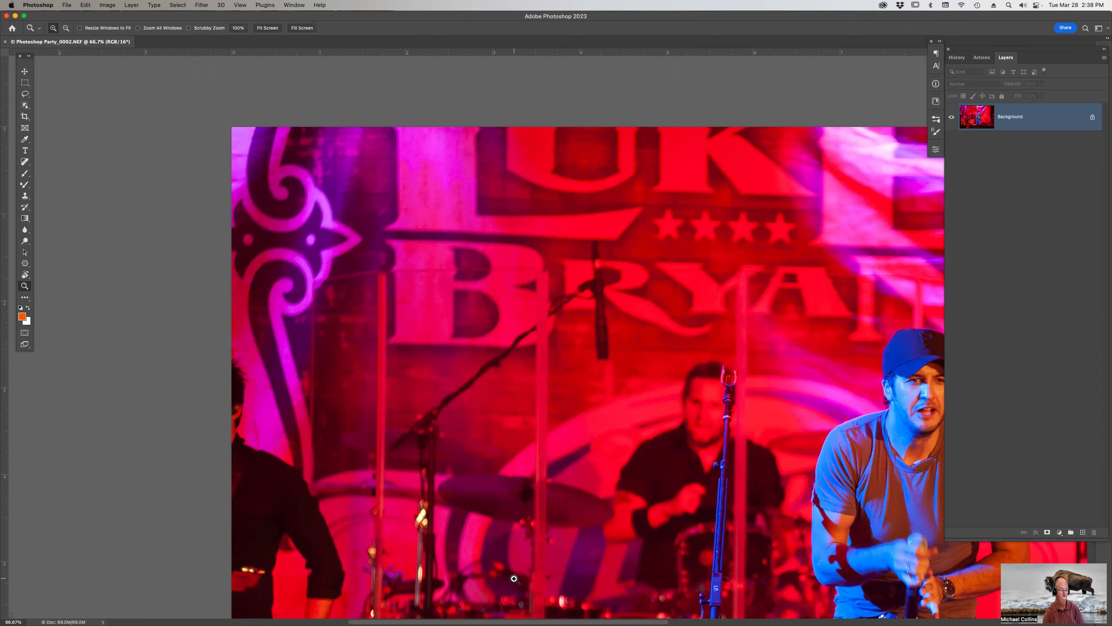
# Close the concert photo, discarding its changes.
pyautogui.click(570, 457)
pyautogui.press('super+w')
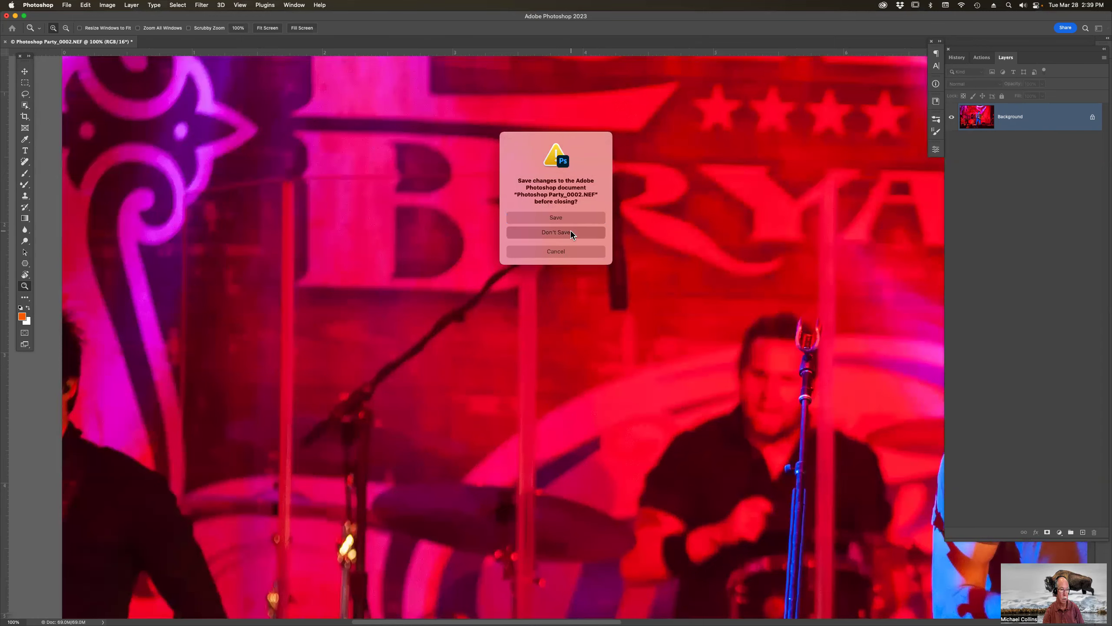
pyautogui.click(570, 232)
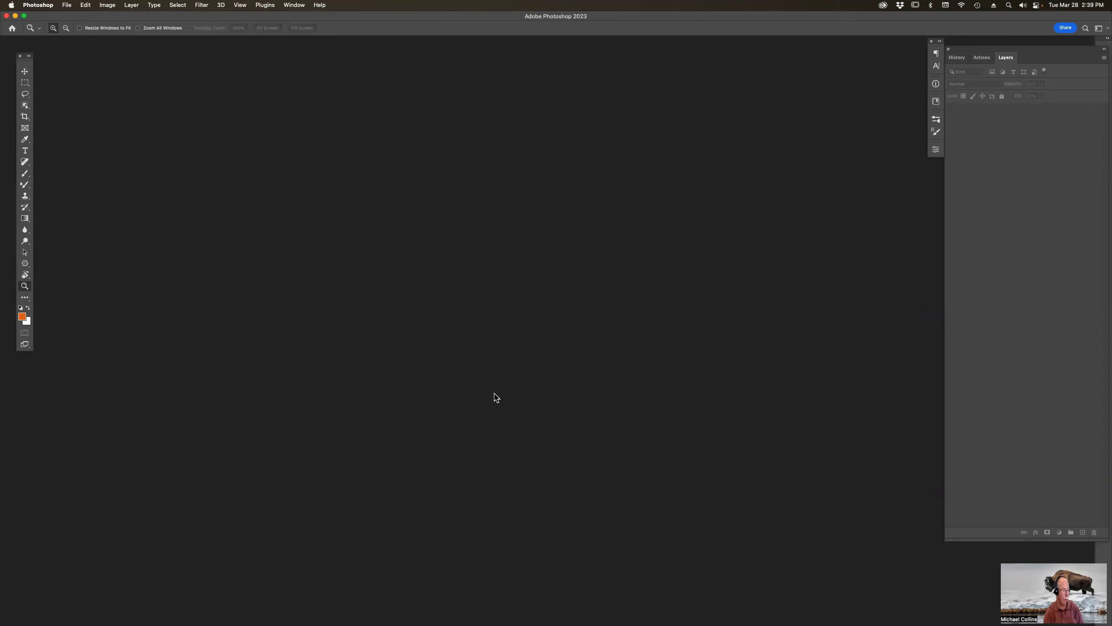
pyautogui.moveTo(556, 608)
pyautogui.click(581, 606)
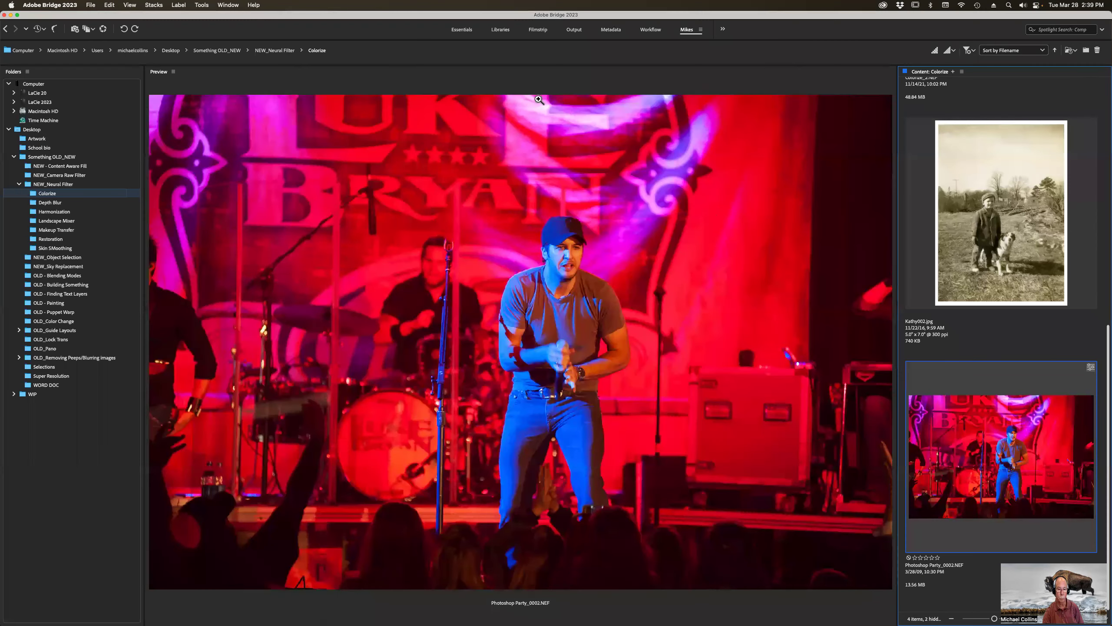
pyautogui.doubleClick(1003, 193)
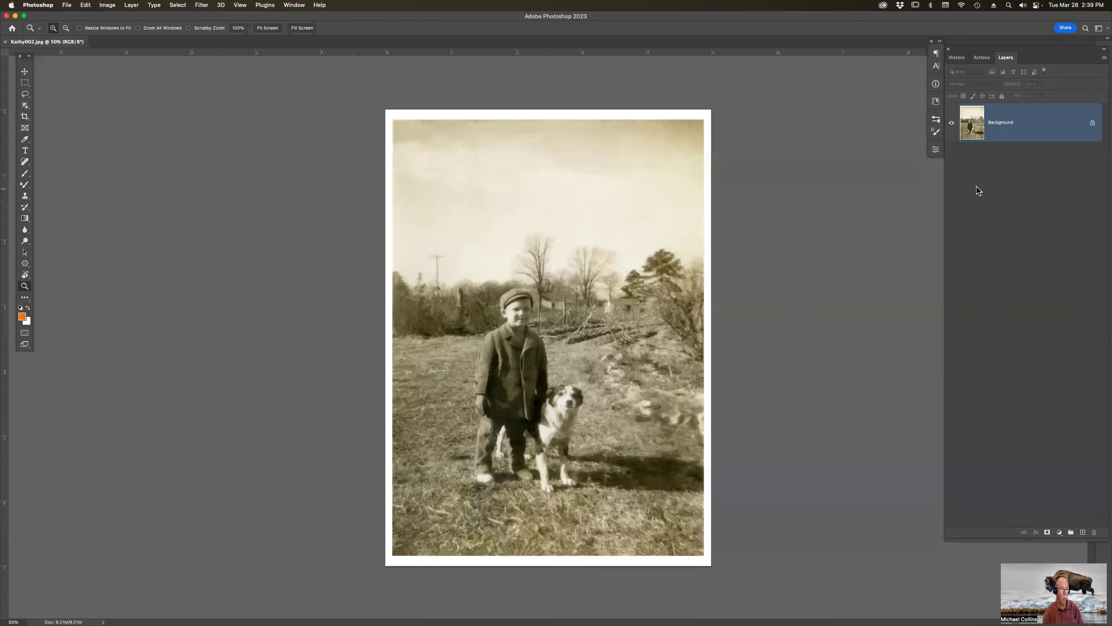
pyautogui.click(205, 6)
pyautogui.click(248, 42)
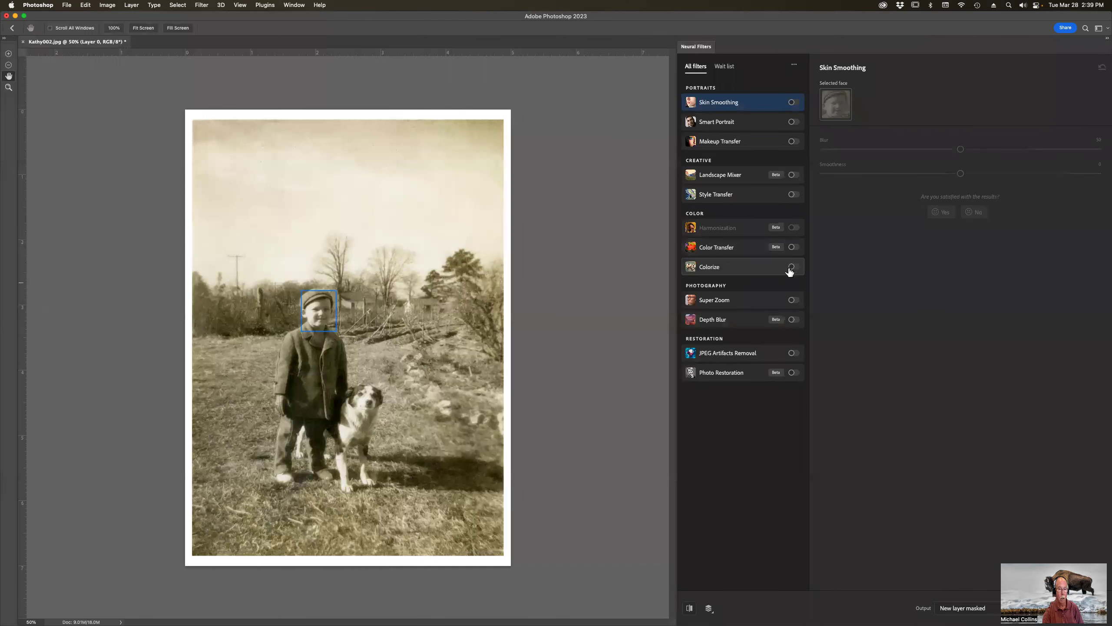
pyautogui.click(792, 267)
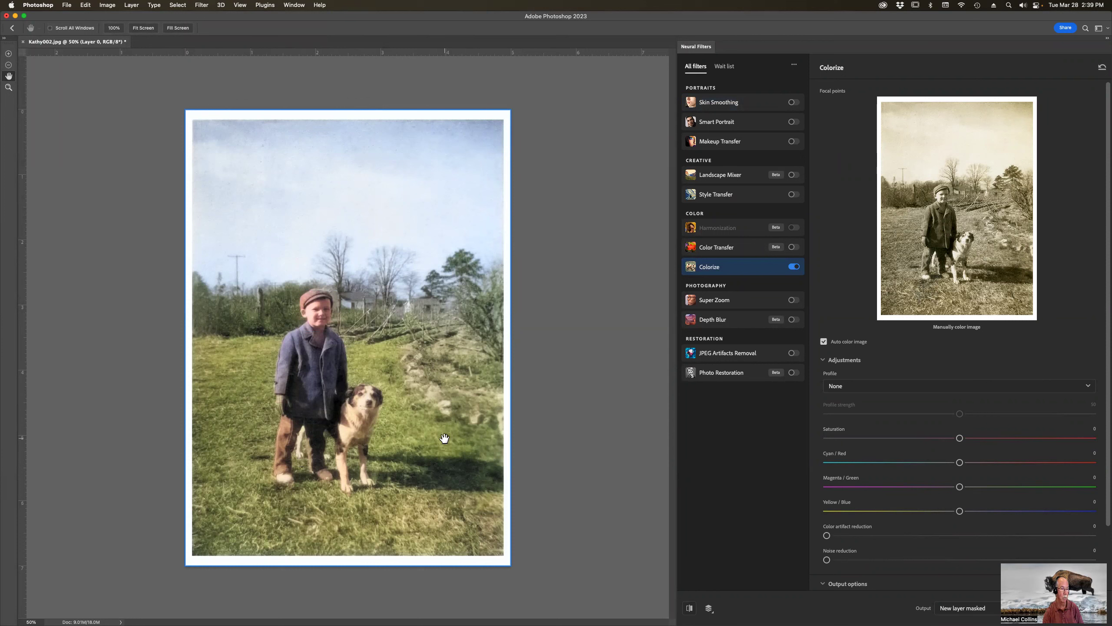
pyautogui.press('super+w')
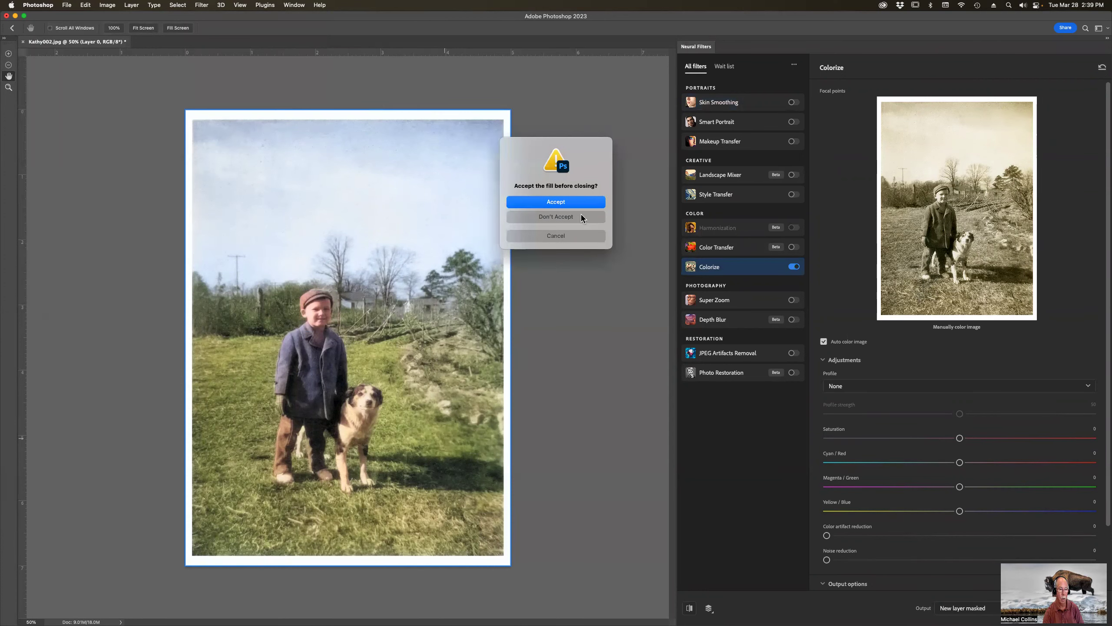
pyautogui.click(580, 216)
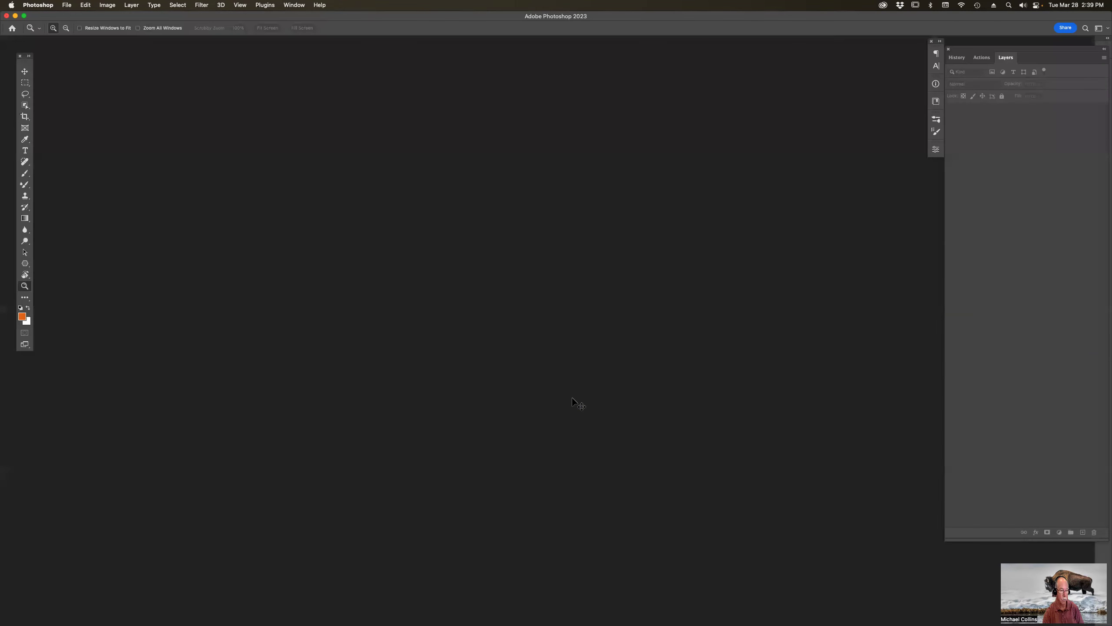
# Select the sunset-clouds and airplane photos in Harmonization and load them as Photoshop layers.
pyautogui.press('super+Tab')
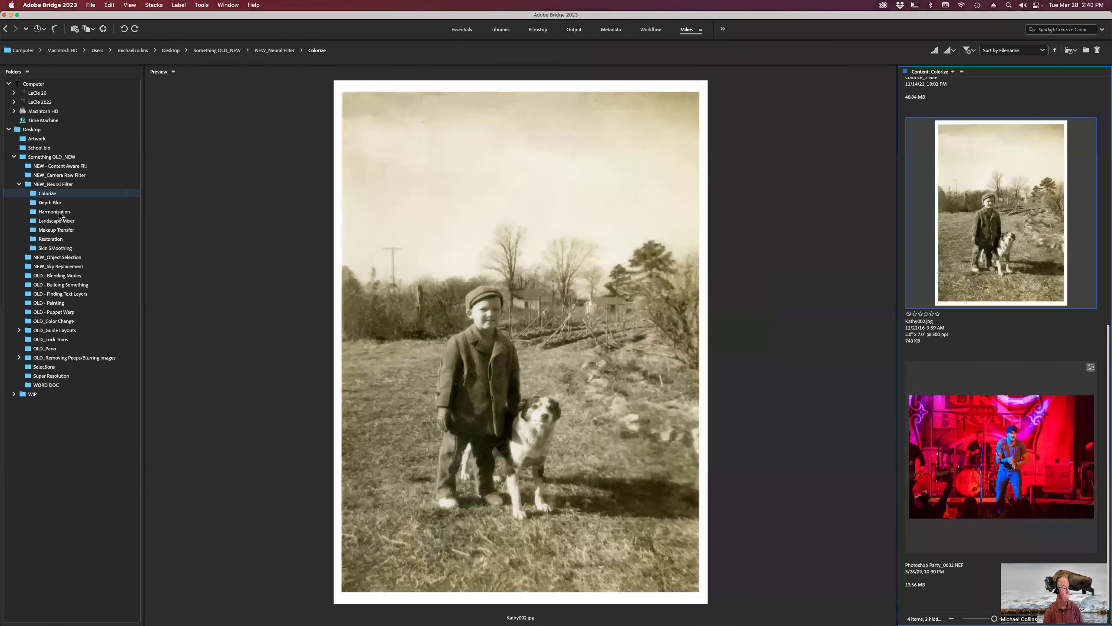
pyautogui.click(58, 211)
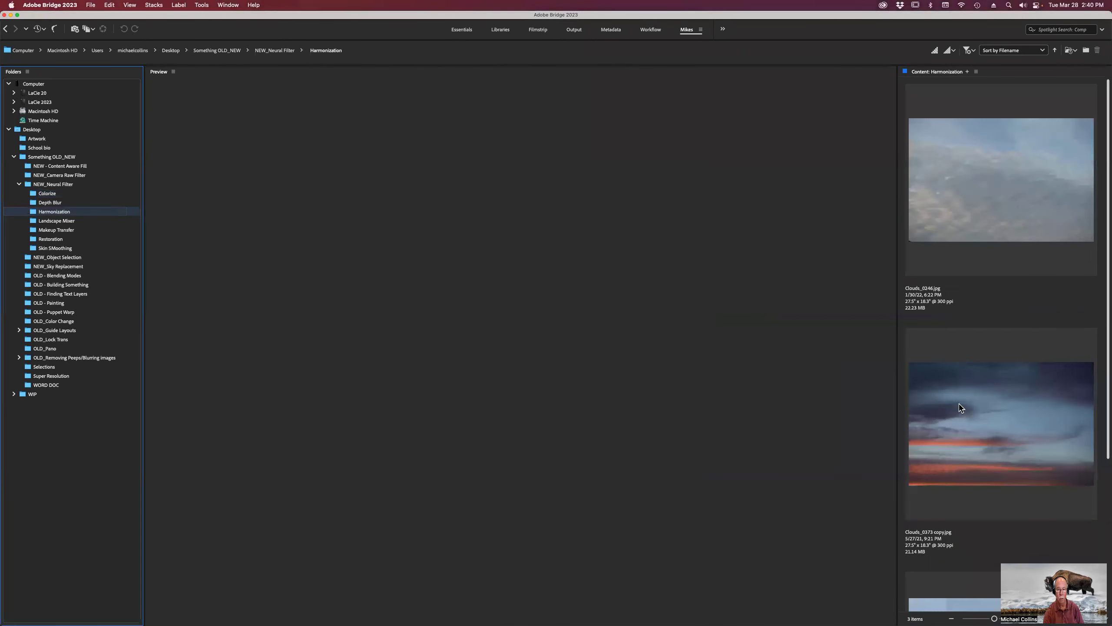
pyautogui.scroll(-5, 981, 410)
pyautogui.click(1002, 206)
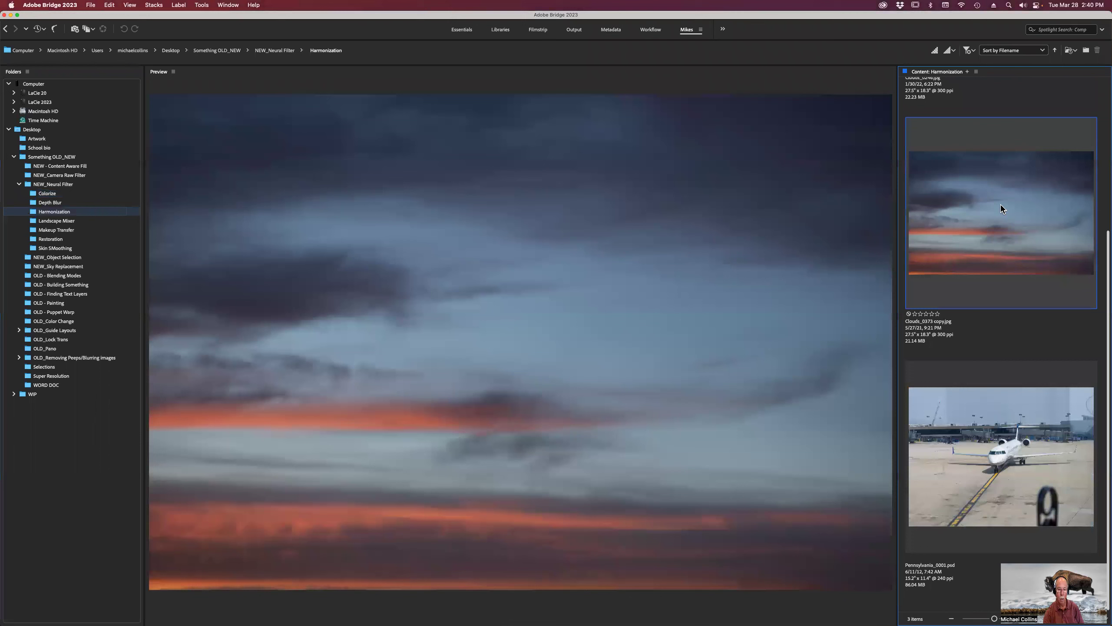
pyautogui.keyDown('super'); pyautogui.click(986, 463); pyautogui.keyUp('super')
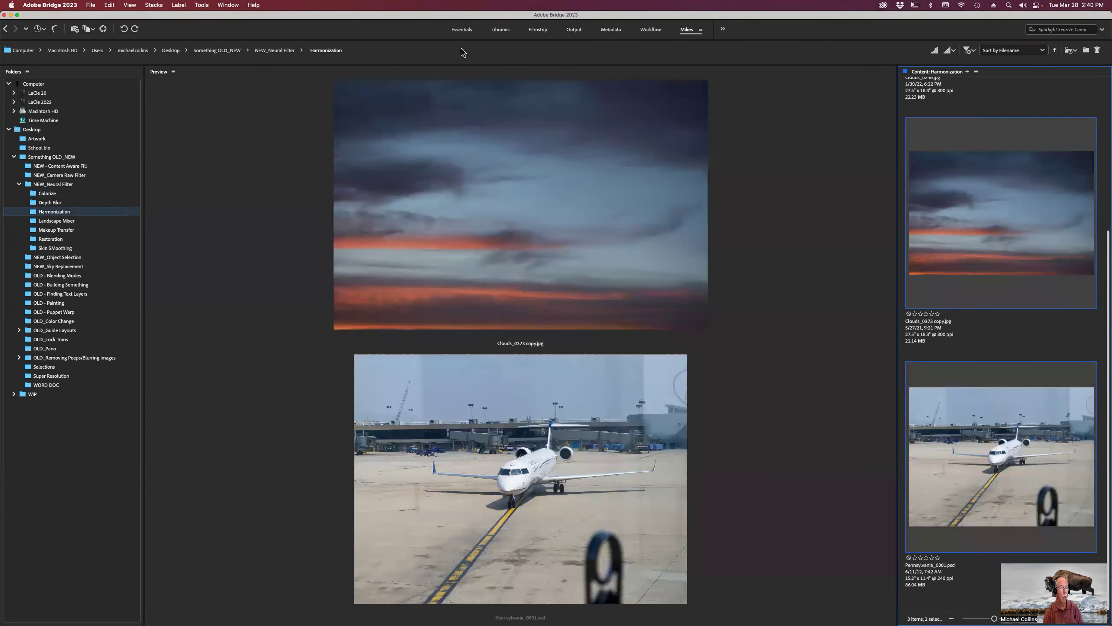
pyautogui.click(205, 6)
pyautogui.moveTo(208, 109)
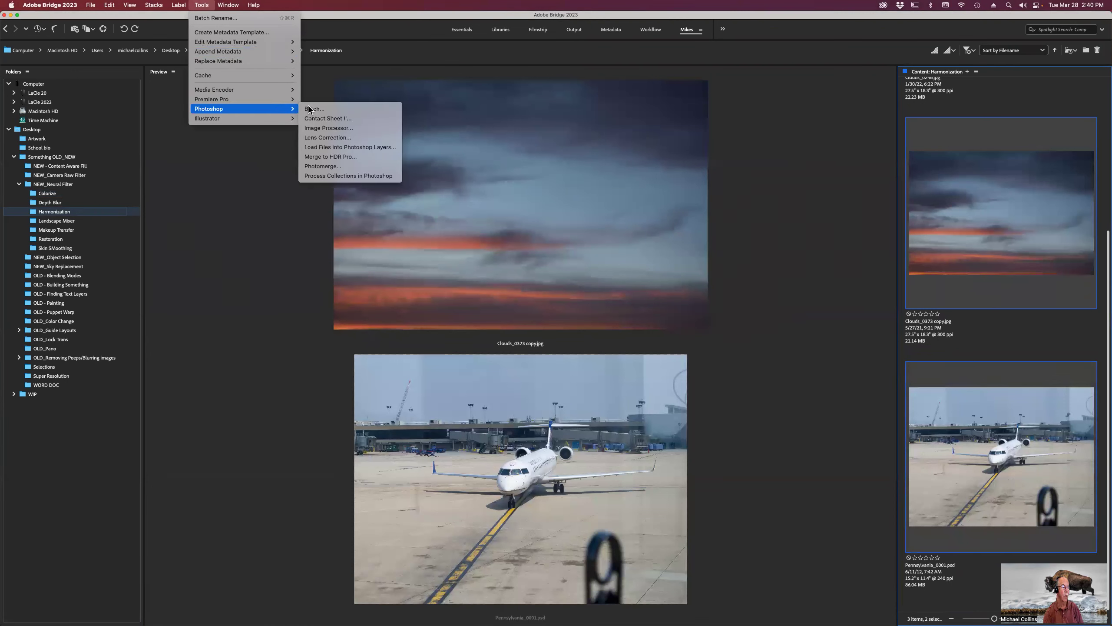
pyautogui.click(379, 146)
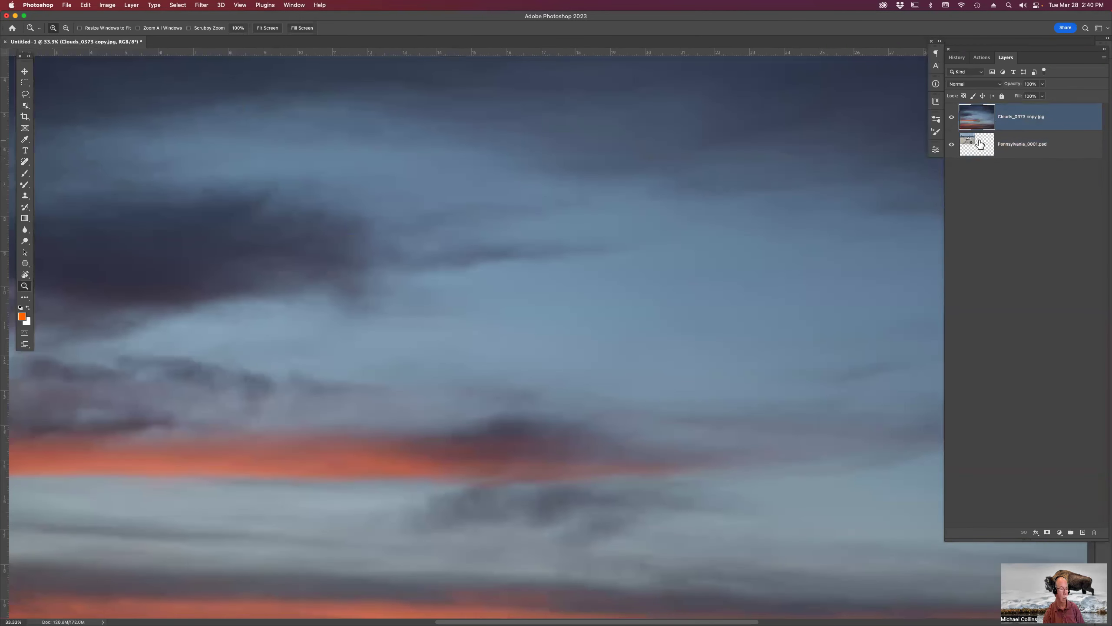
# Hide the clouds layer, then close the untitled document unsaved and return to Bridge.
pyautogui.click(952, 117)
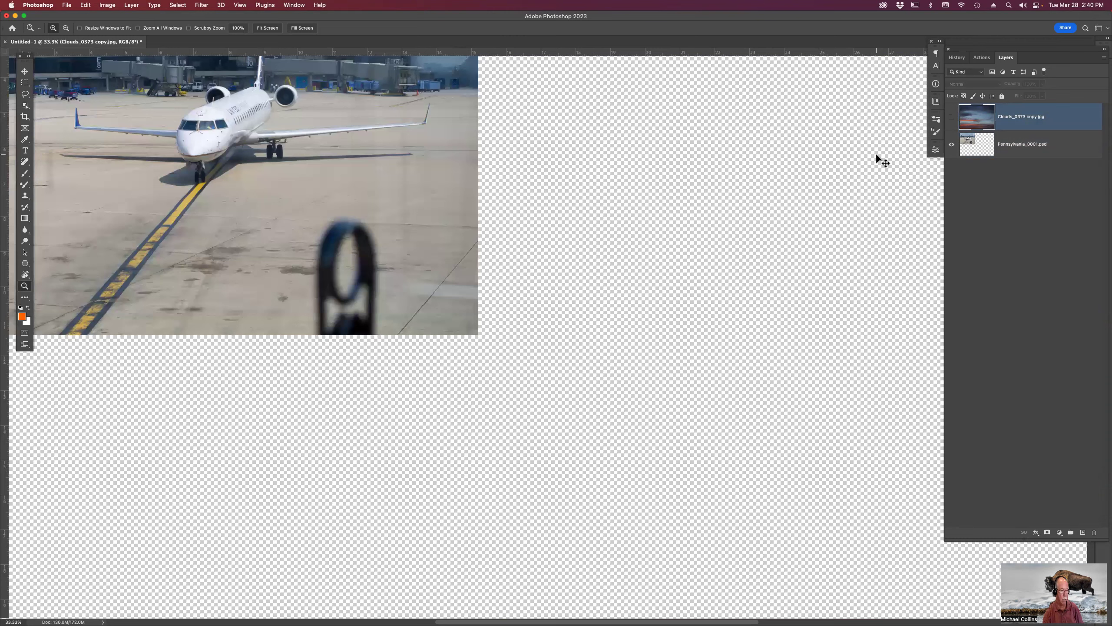
pyautogui.press('super+w')
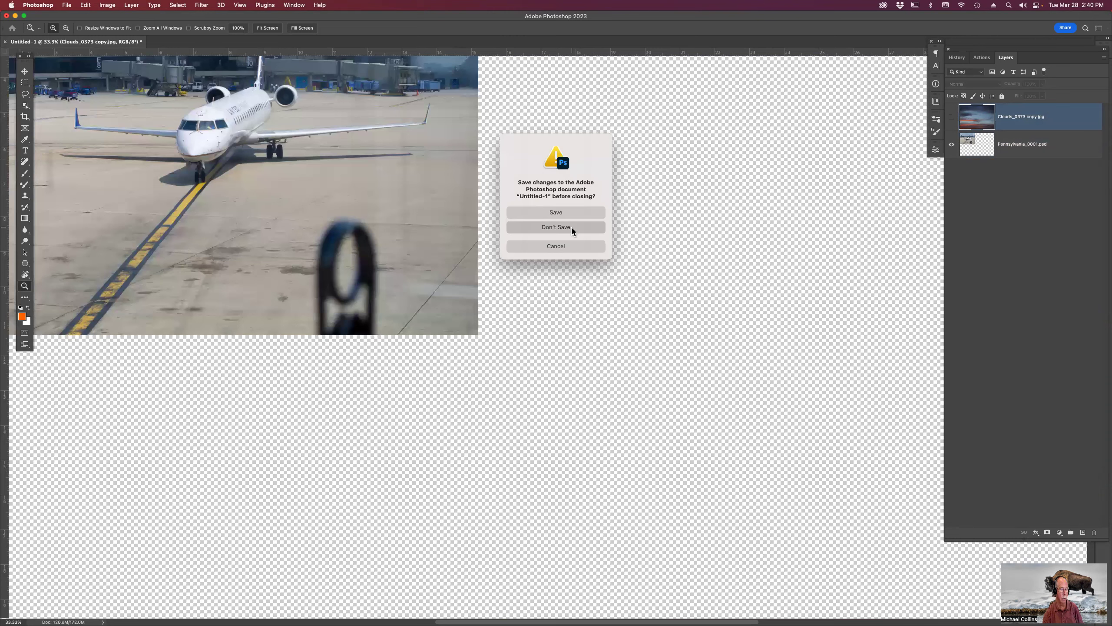
pyautogui.click(572, 227)
pyautogui.press('super+Tab')
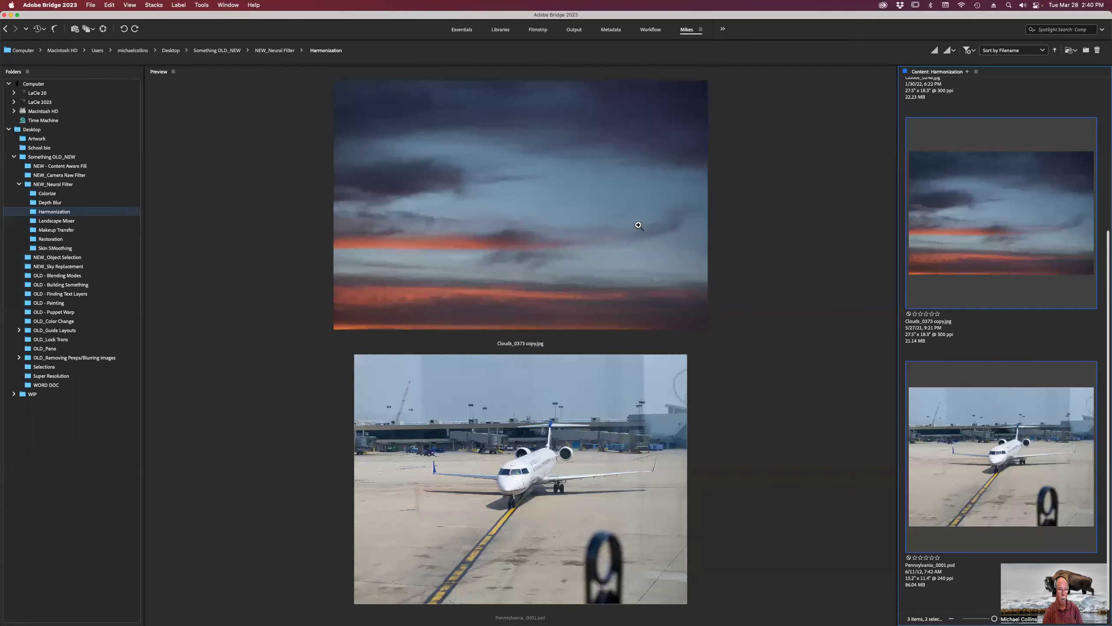
# Open only Clouds_0373 copy.jpg in Photoshop, closing the airplane document that also opened.
pyautogui.doubleClick(957, 249)
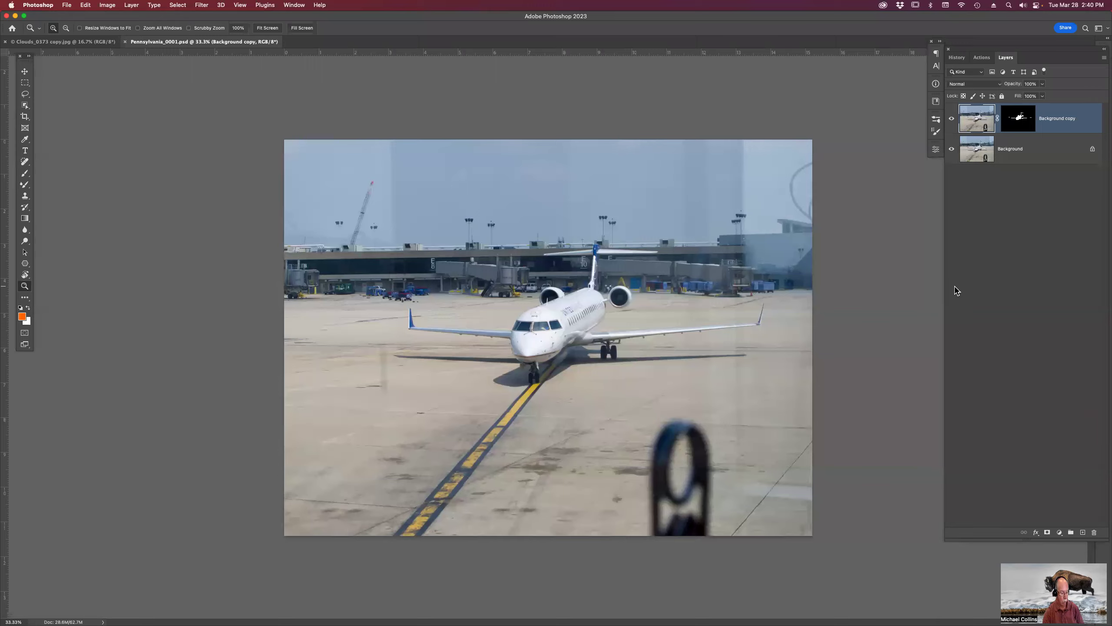
pyautogui.press('super+w')
pyautogui.press('super+w')
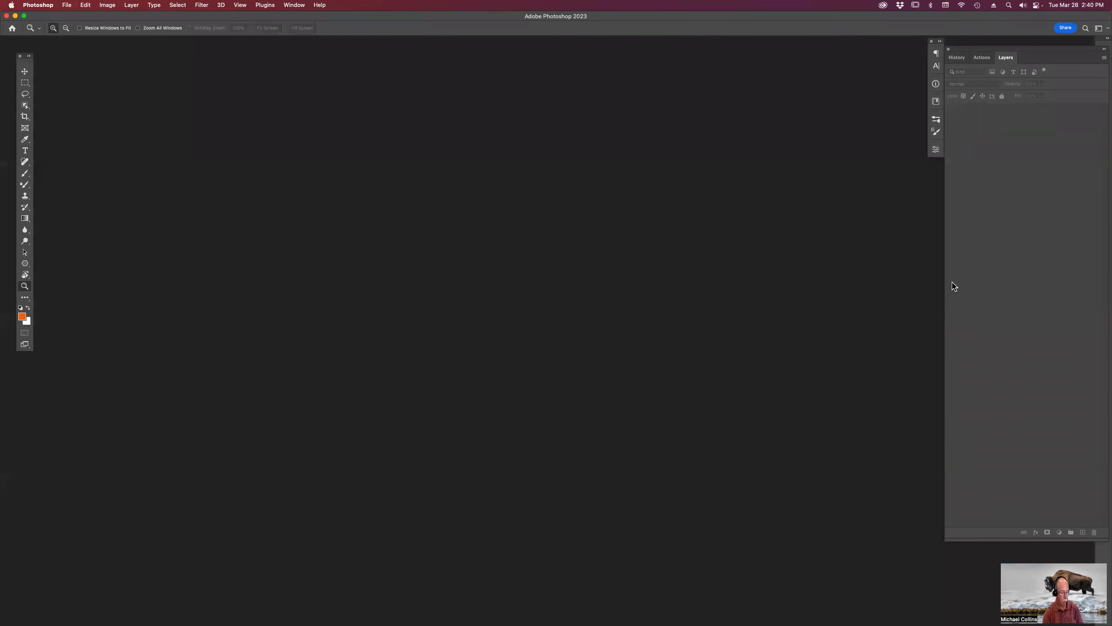
pyautogui.press('super+Tab')
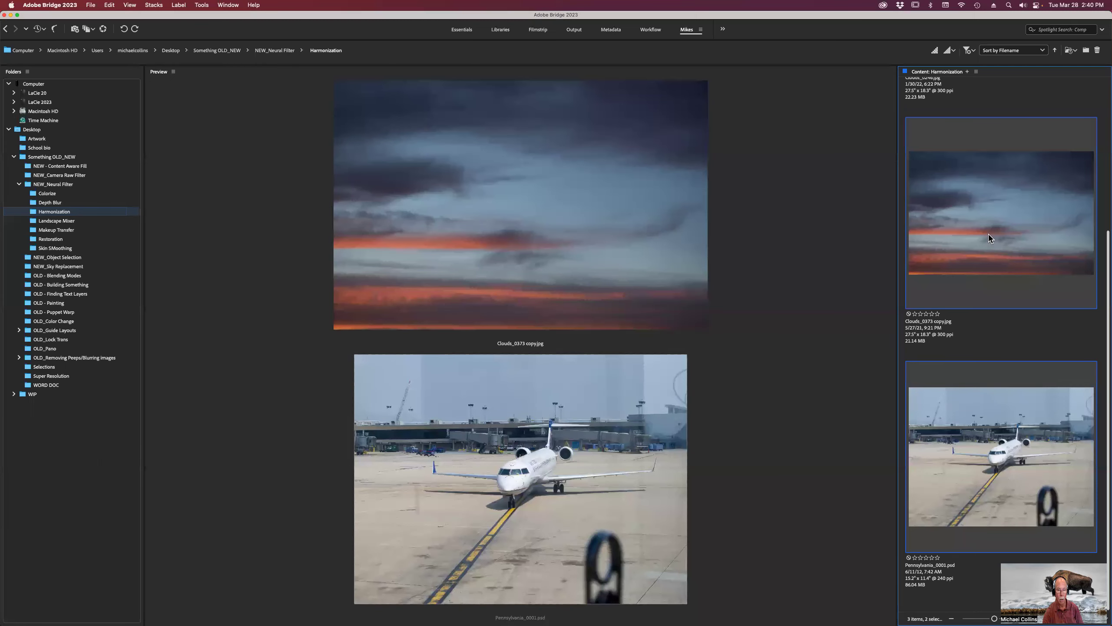
pyautogui.click(990, 239)
pyautogui.doubleClick(991, 238)
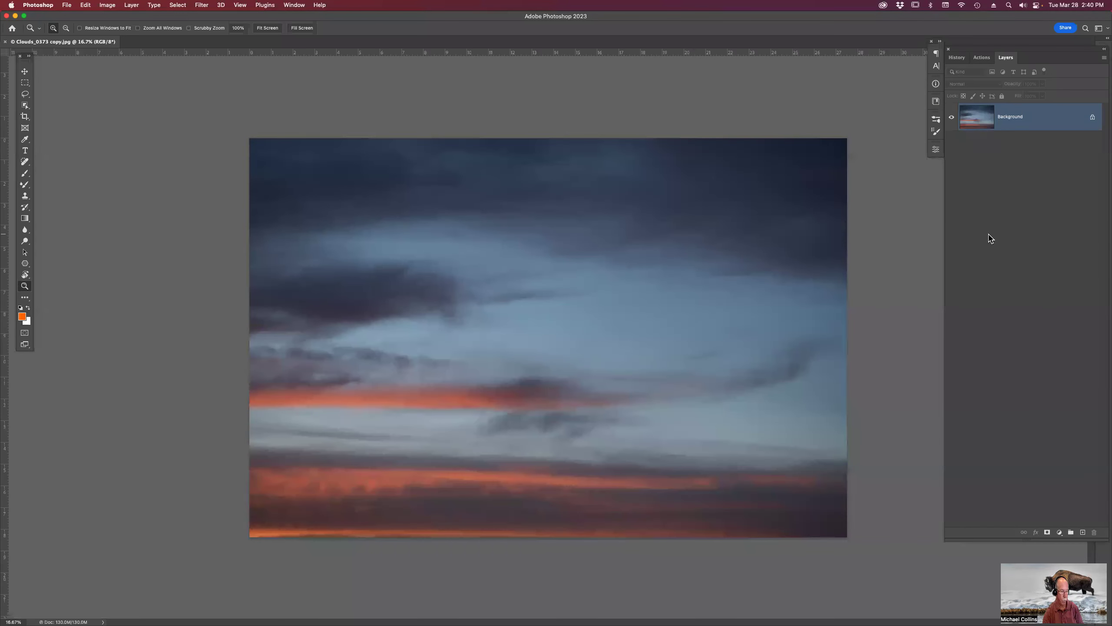
pyautogui.press('super+Tab')
# Place Pennsylvania_0001.psd into the clouds document via Place > In Photoshop.
pyautogui.click(997, 431)
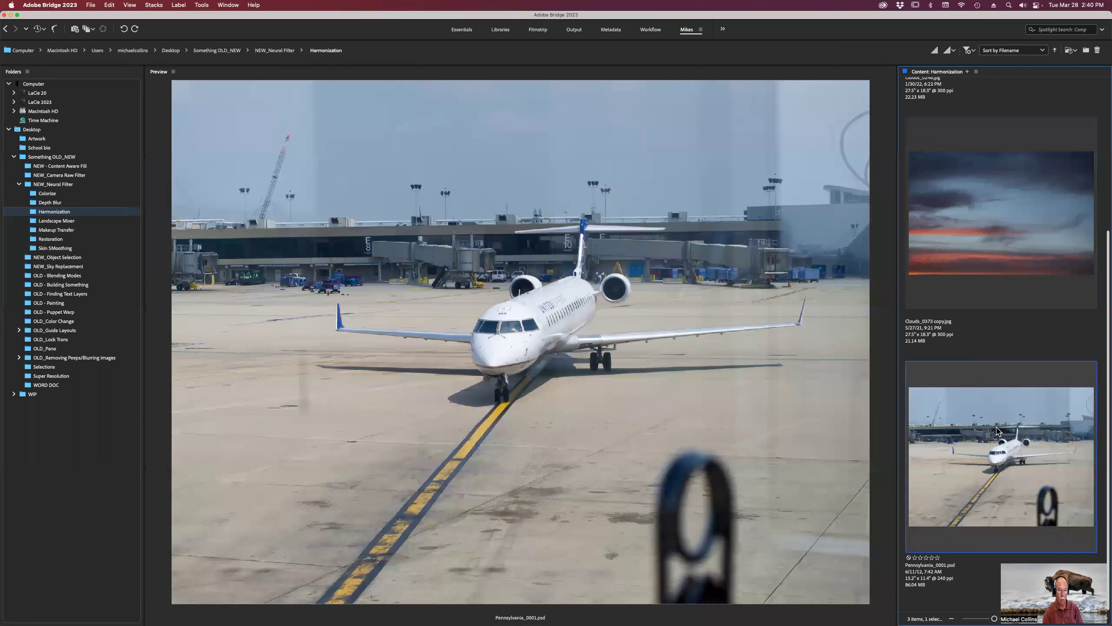
pyautogui.rightClick(997, 431)
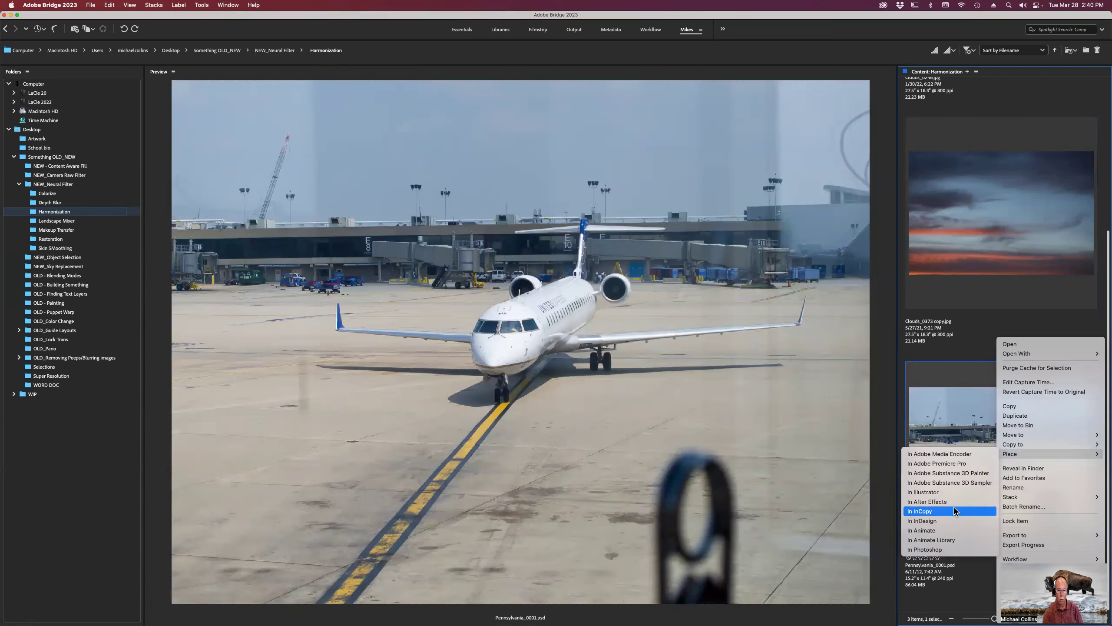
pyautogui.click(945, 549)
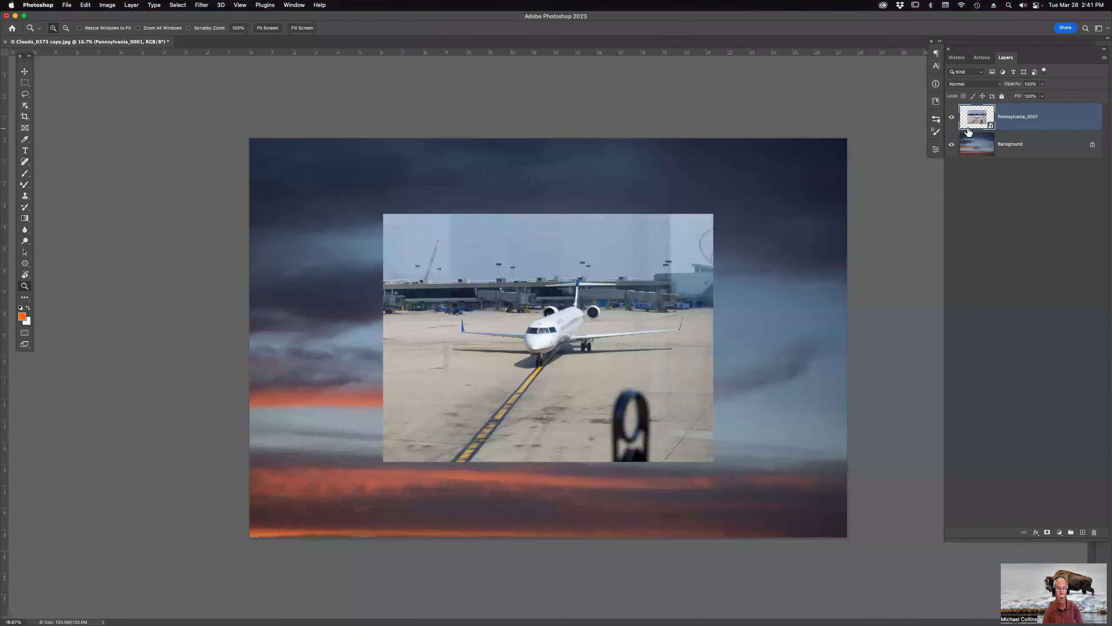
# Open the placed airplane smart object, toggle its Background layer to check the mask, then close it.
pyautogui.doubleClick(990, 127)
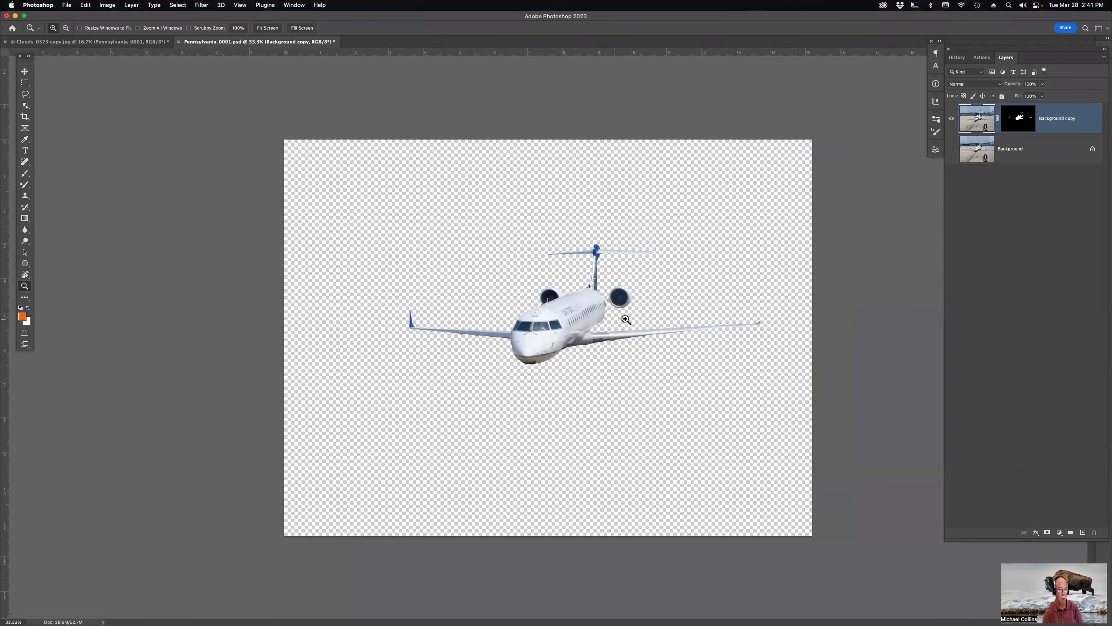
pyautogui.click(951, 149)
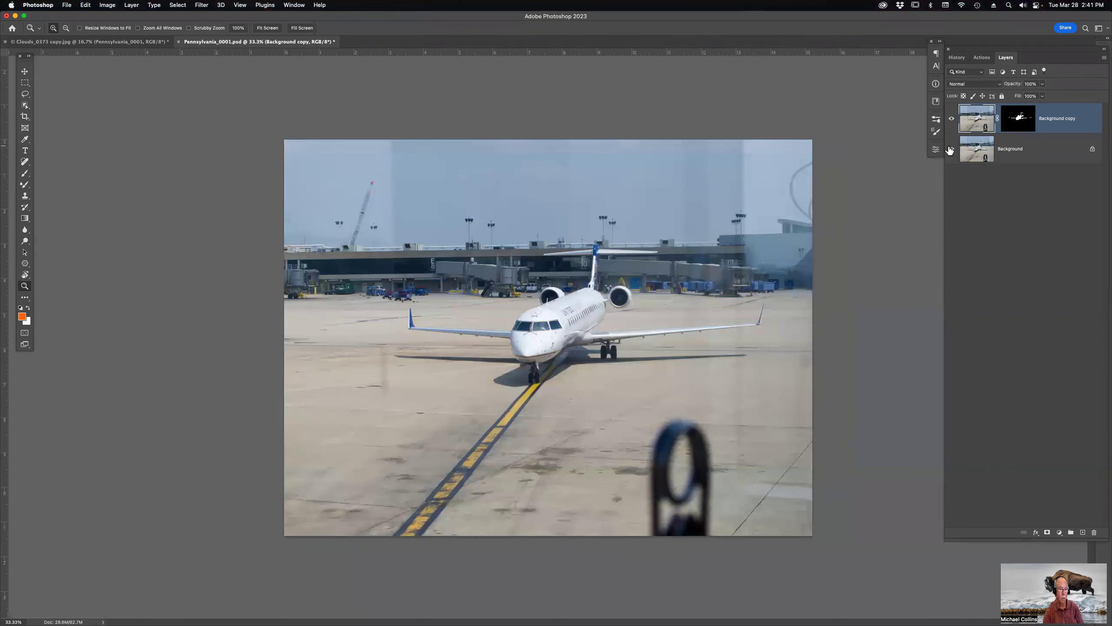
pyautogui.click(951, 149)
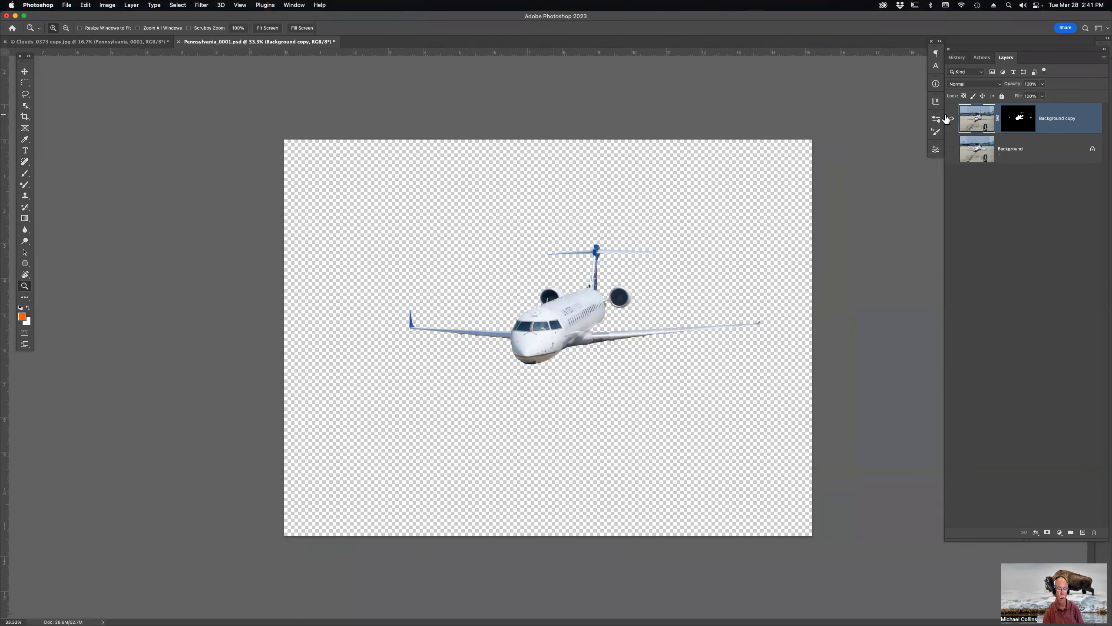
pyautogui.press('super+w')
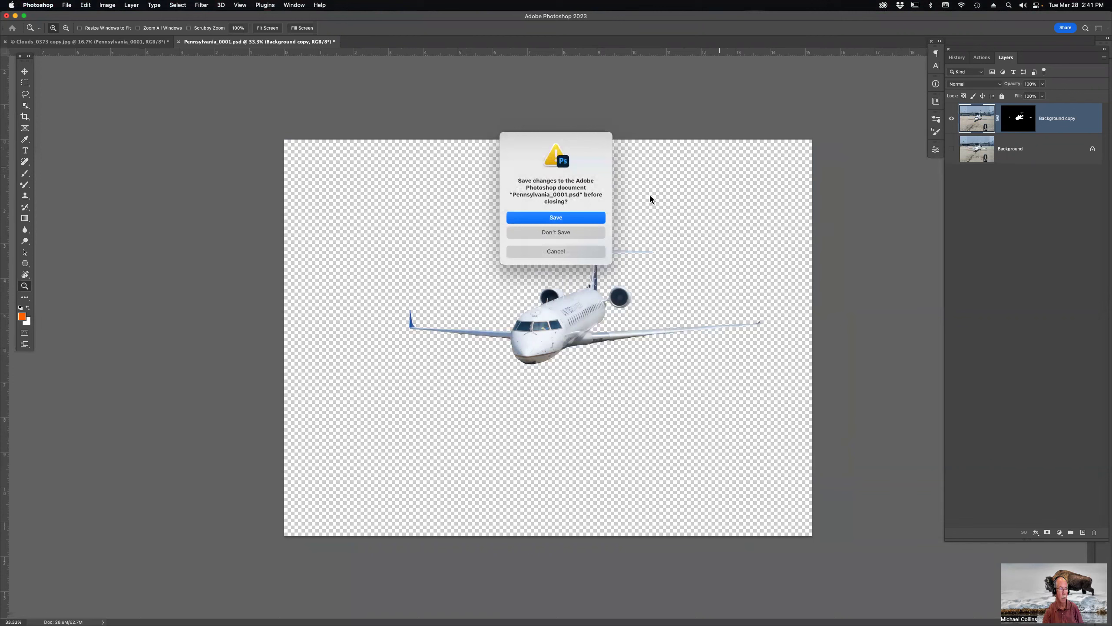
# Save the airplane file, then rotate the jet about -18° so it banks over the clouds.
pyautogui.click(577, 218)
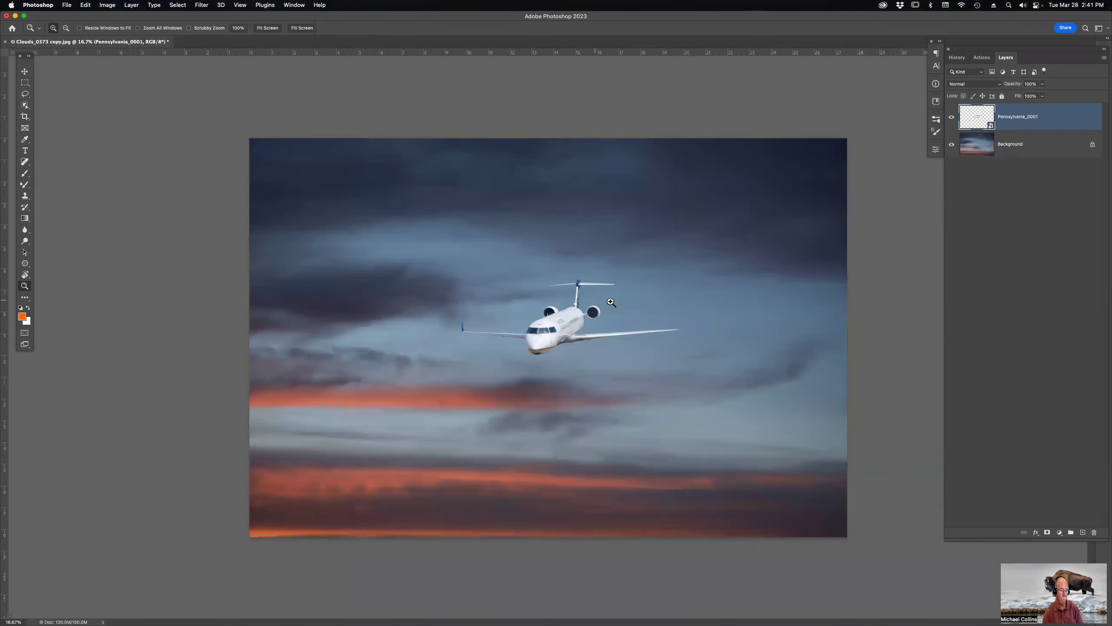
pyautogui.press('super+t')
pyautogui.moveTo(726, 465)
pyautogui.mouseDown()
pyautogui.moveTo(757, 405)
pyautogui.moveTo(752, 370)
pyautogui.moveTo(742, 387)
pyautogui.mouseUp()
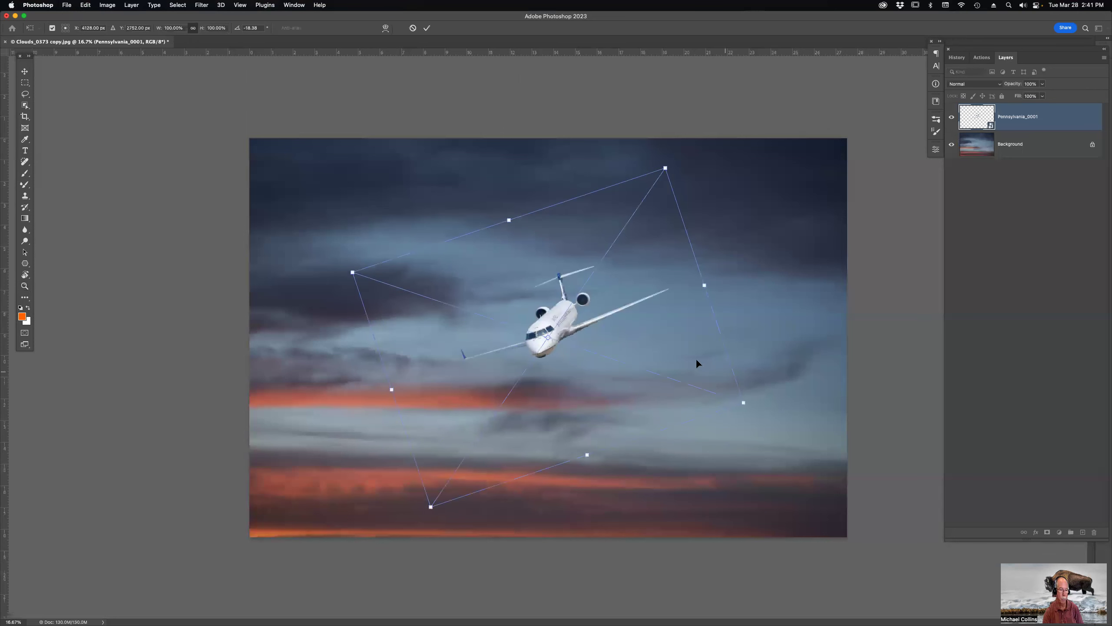
pyautogui.press('Return')
pyautogui.press('z')
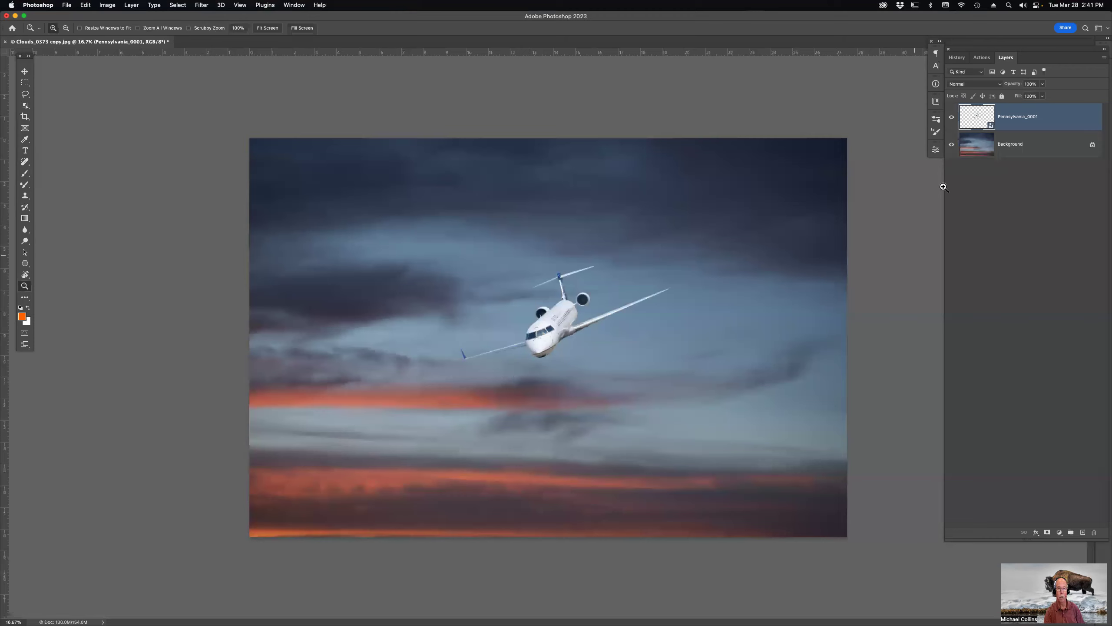
# Apply the Harmonization neural filter to the jet with Background as reference at strength 89.
pyautogui.click(201, 5)
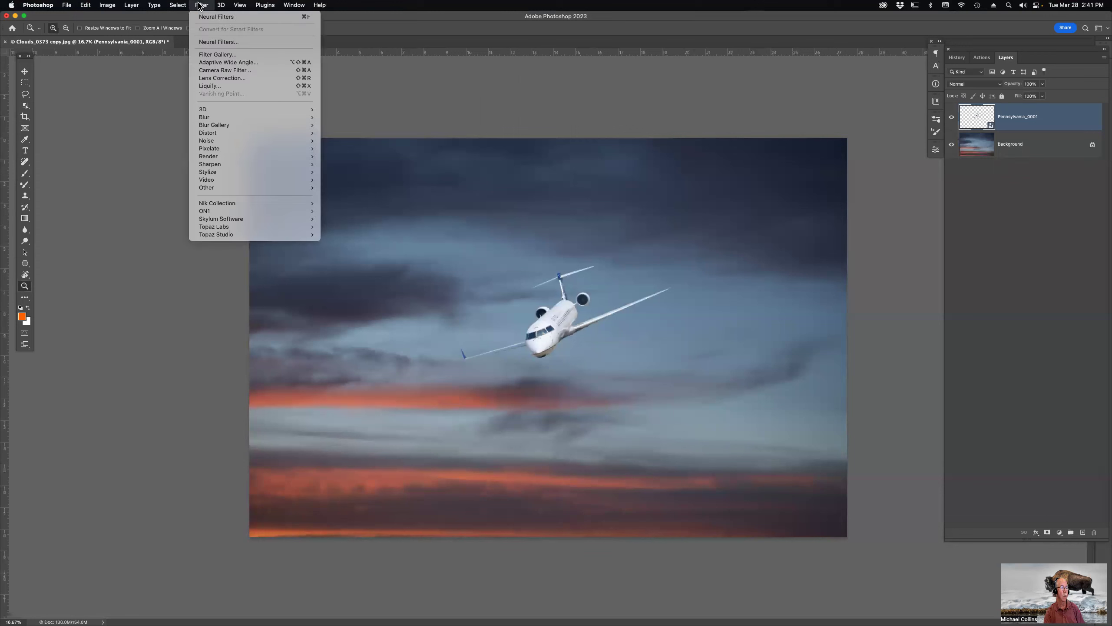
pyautogui.click(219, 42)
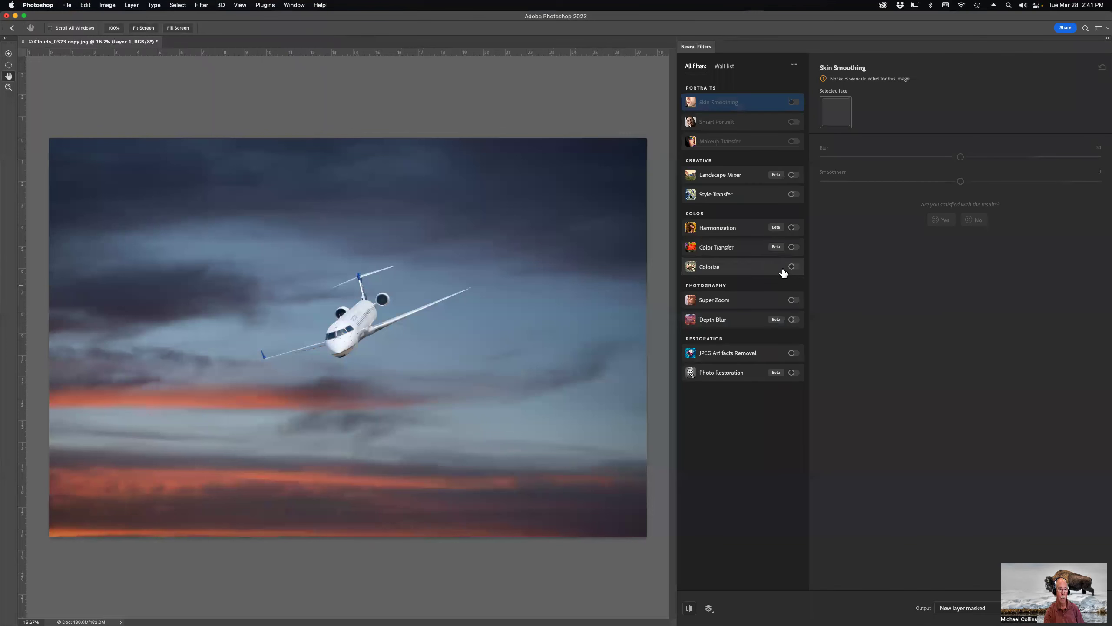
pyautogui.click(792, 228)
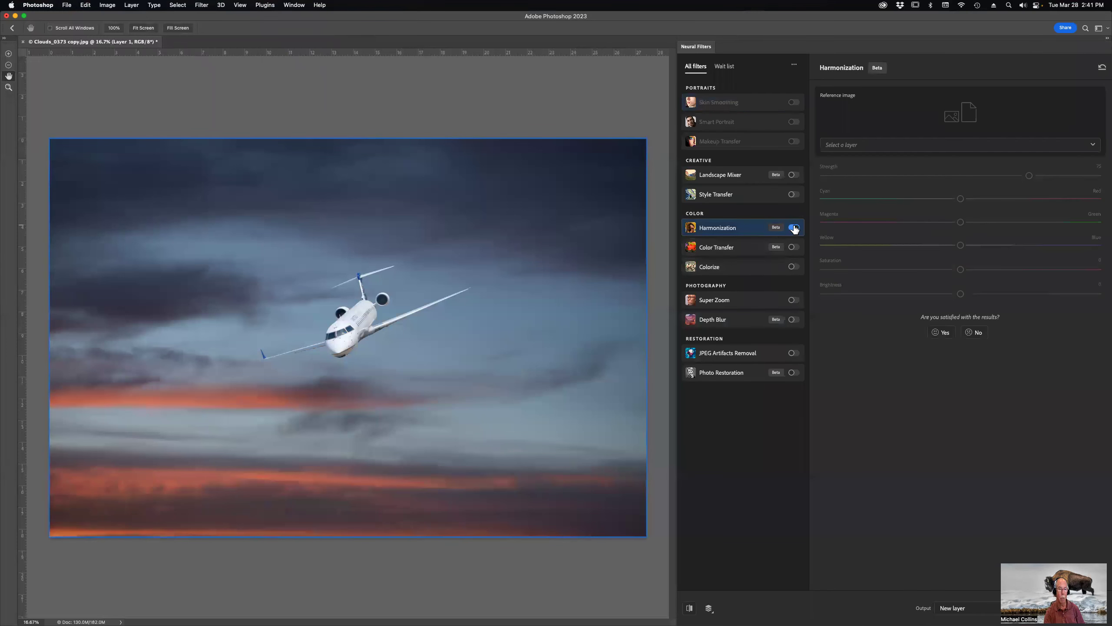
pyautogui.click(922, 149)
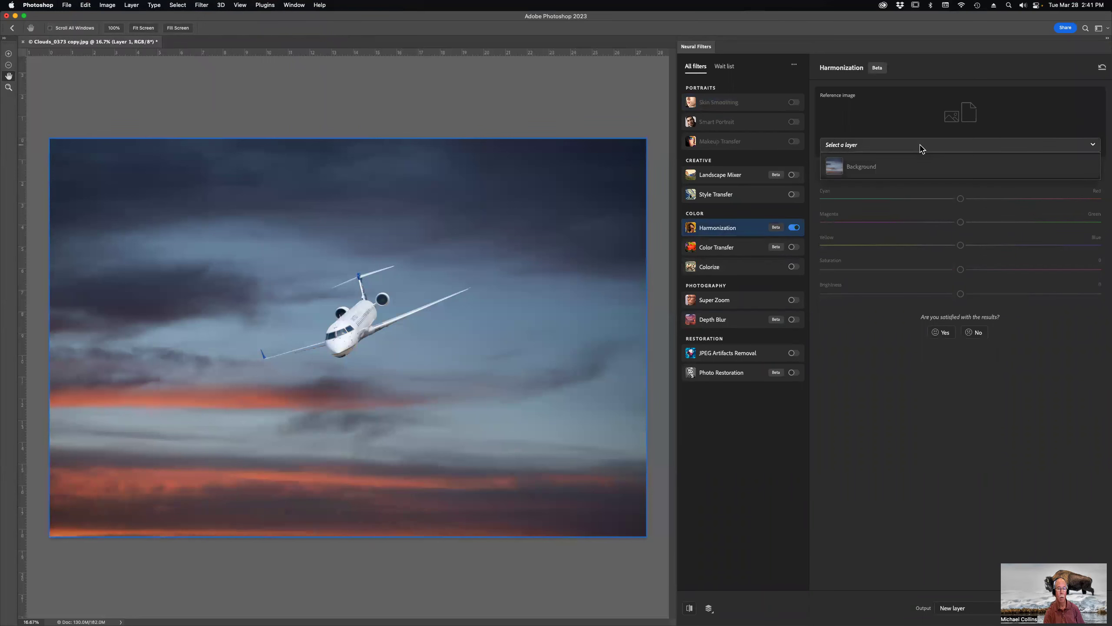
pyautogui.click(915, 169)
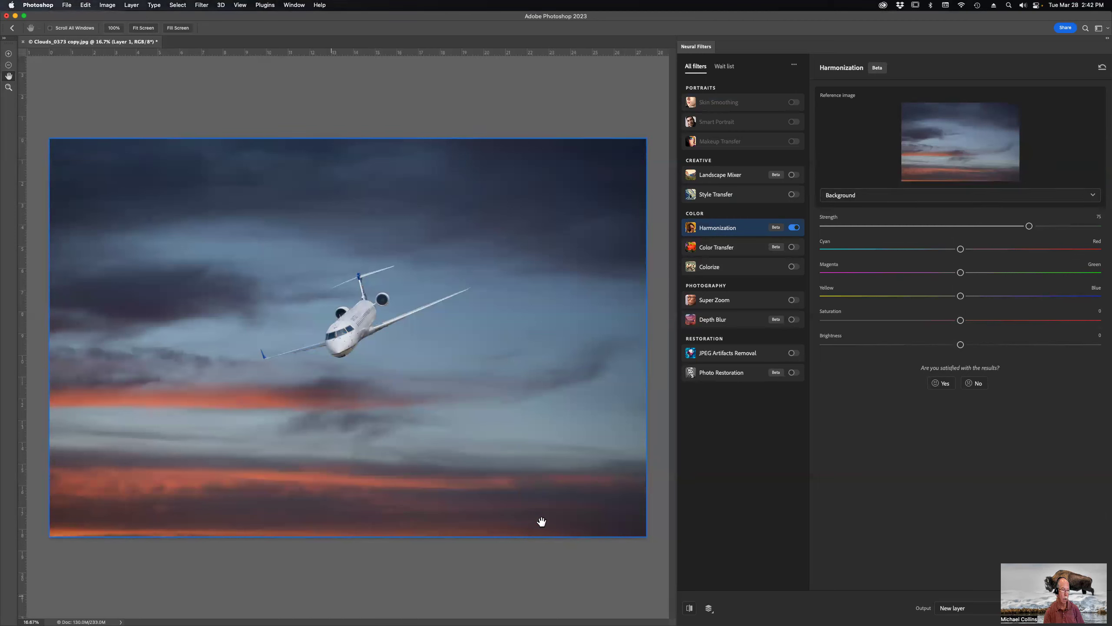
pyautogui.click(1088, 227)
pyautogui.moveTo(1085, 227); pyautogui.dragTo(1066, 228)
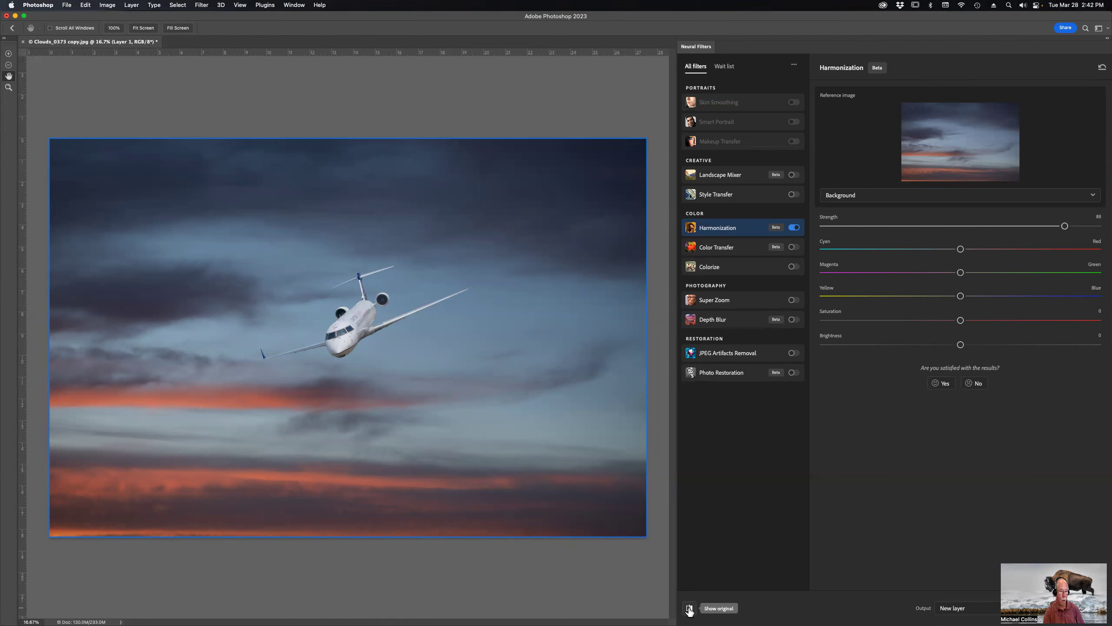
# Toggle Show original twice to compare the jet's original and harmonized colours.
pyautogui.click(689, 608)
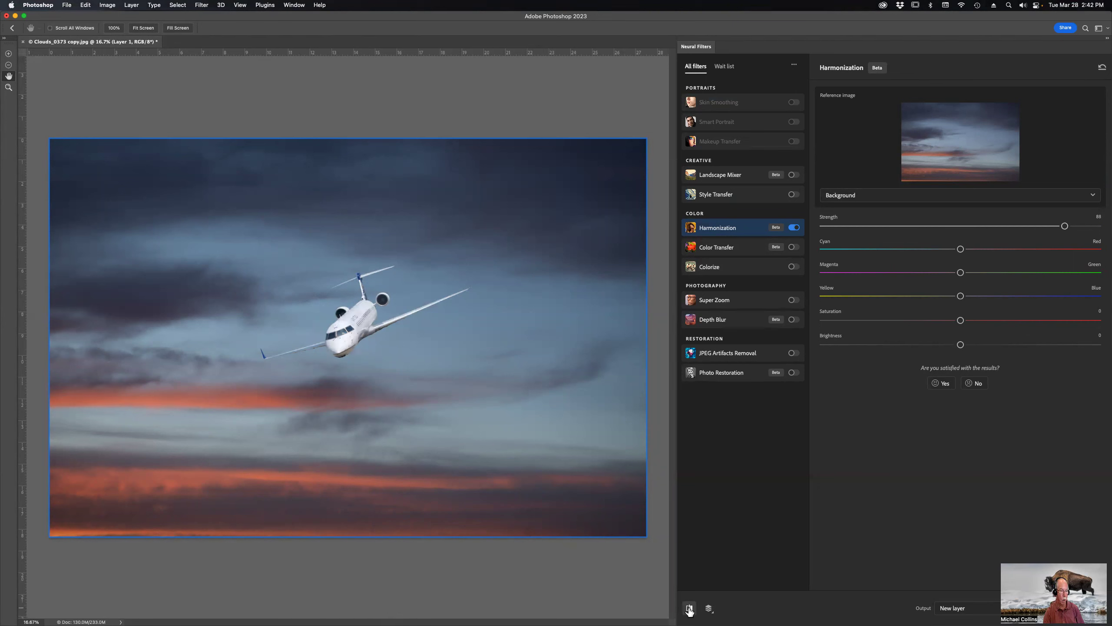
pyautogui.click(689, 609)
pyautogui.click(689, 610)
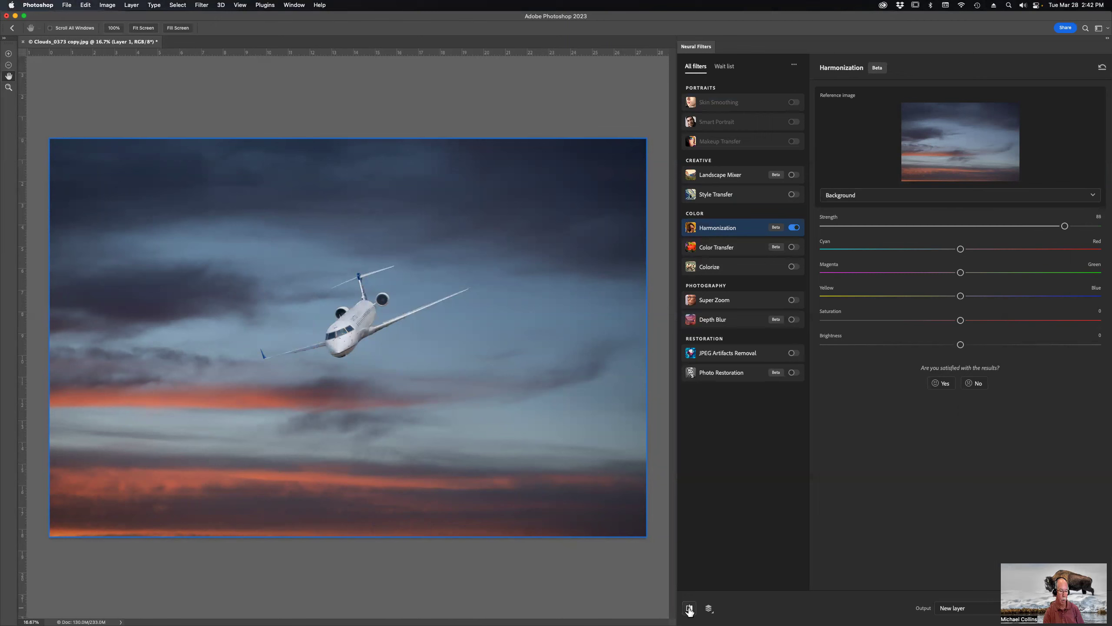
pyautogui.click(689, 609)
# Output the harmonization as a new layer, compare it hidden and shown, then close Clouds_0573 copy.jpg.
pyautogui.press('Return')
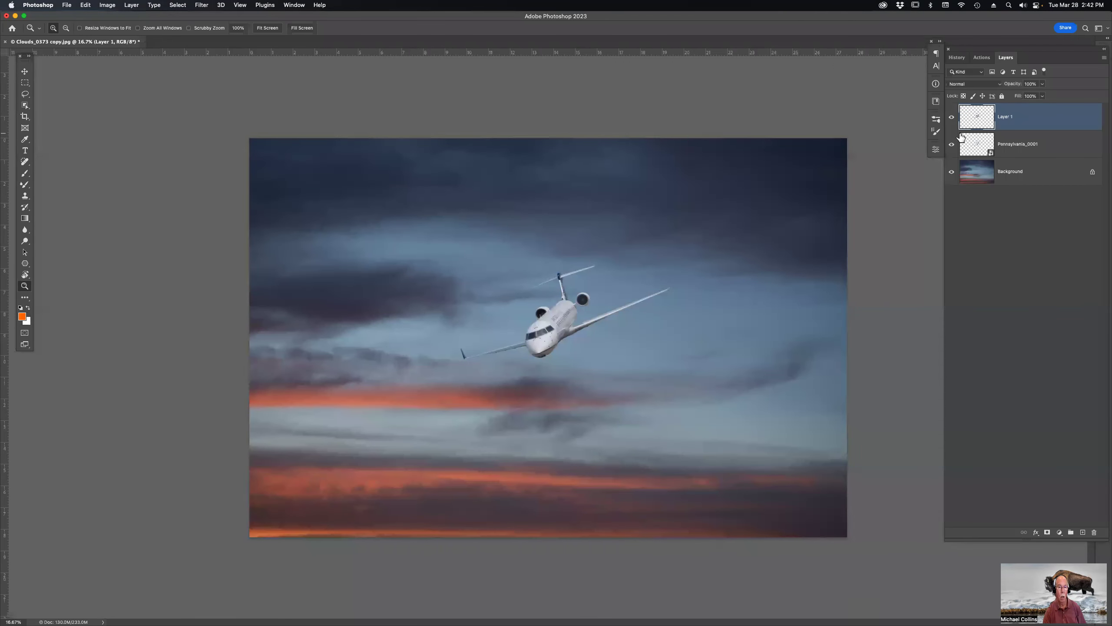
pyautogui.moveTo(492, 257); pyautogui.dragTo(646, 385)
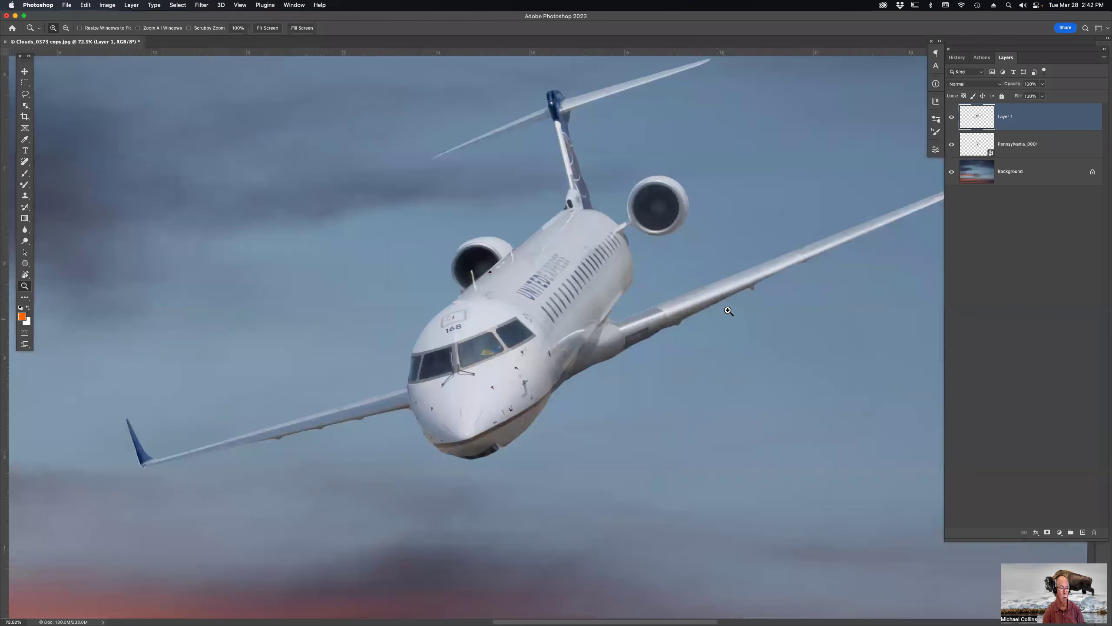
pyautogui.click(952, 117)
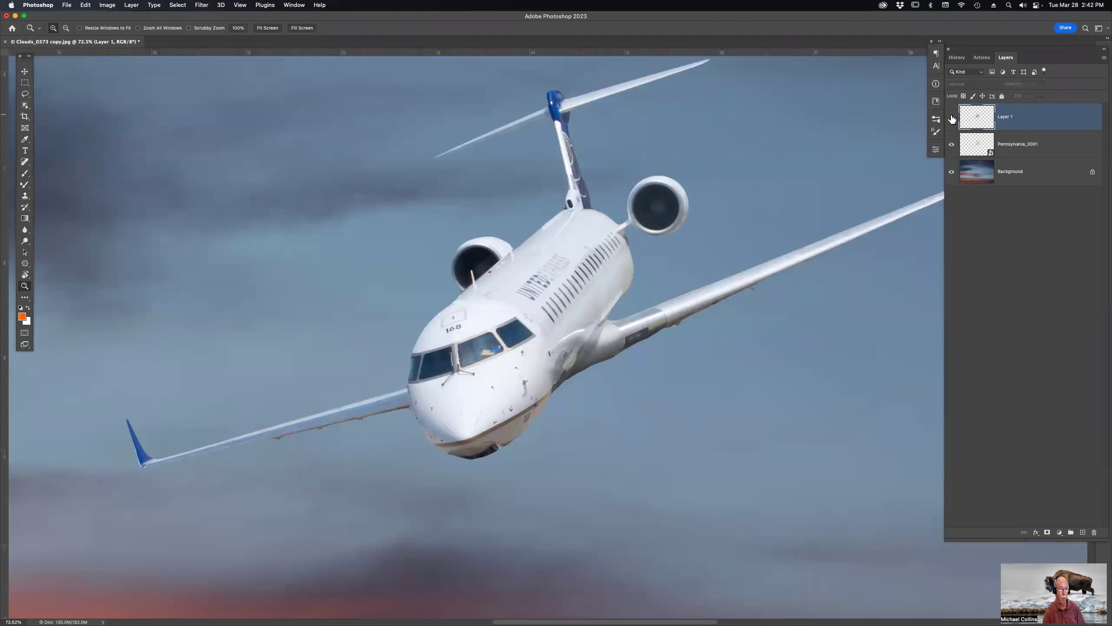
pyautogui.click(952, 117)
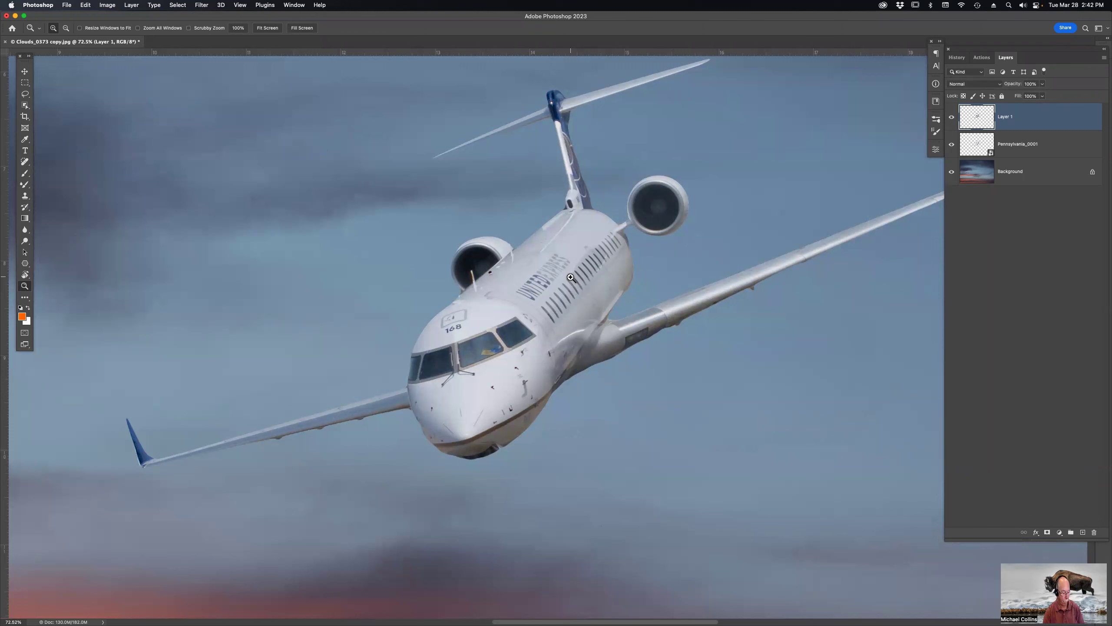
pyautogui.press('super+w')
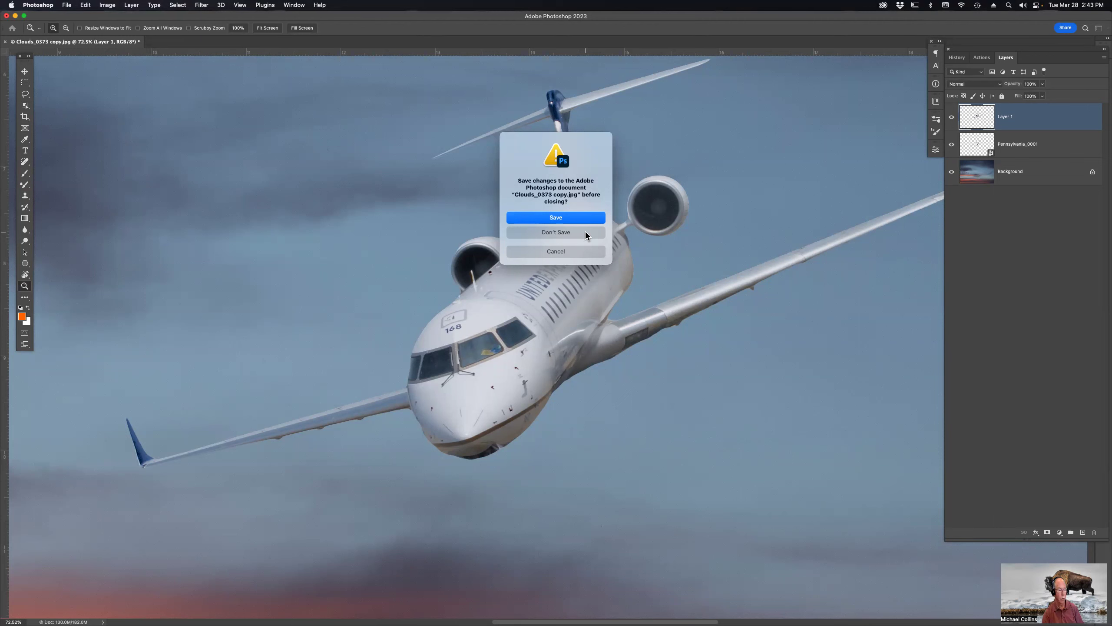
# Discard the composite's changes and switch to Adobe Bridge.
pyautogui.click(585, 232)
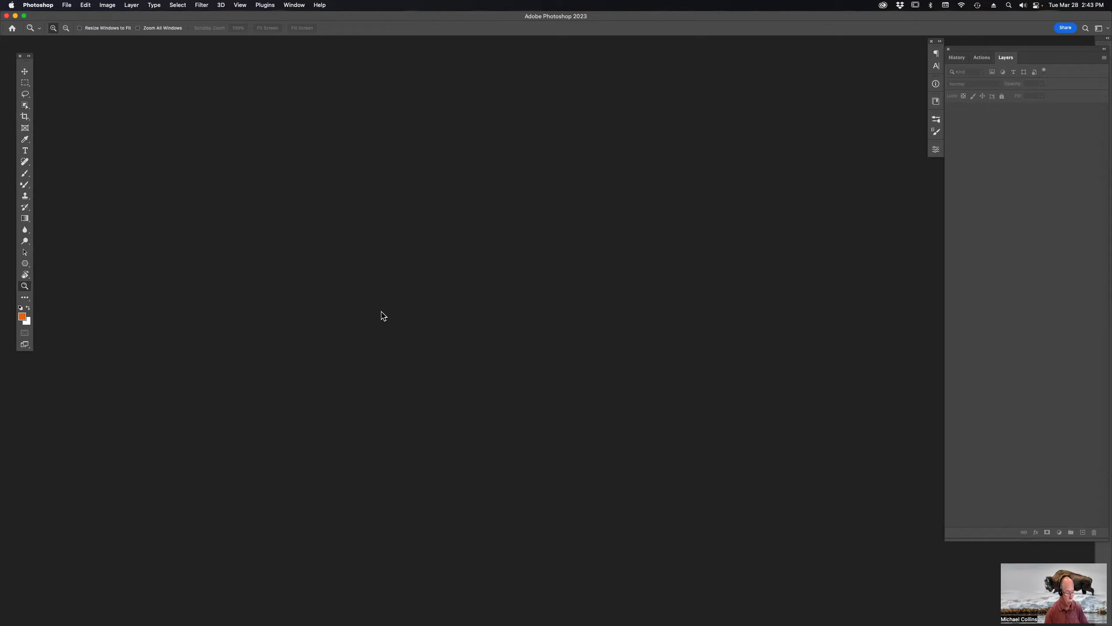
pyautogui.press('super+Tab')
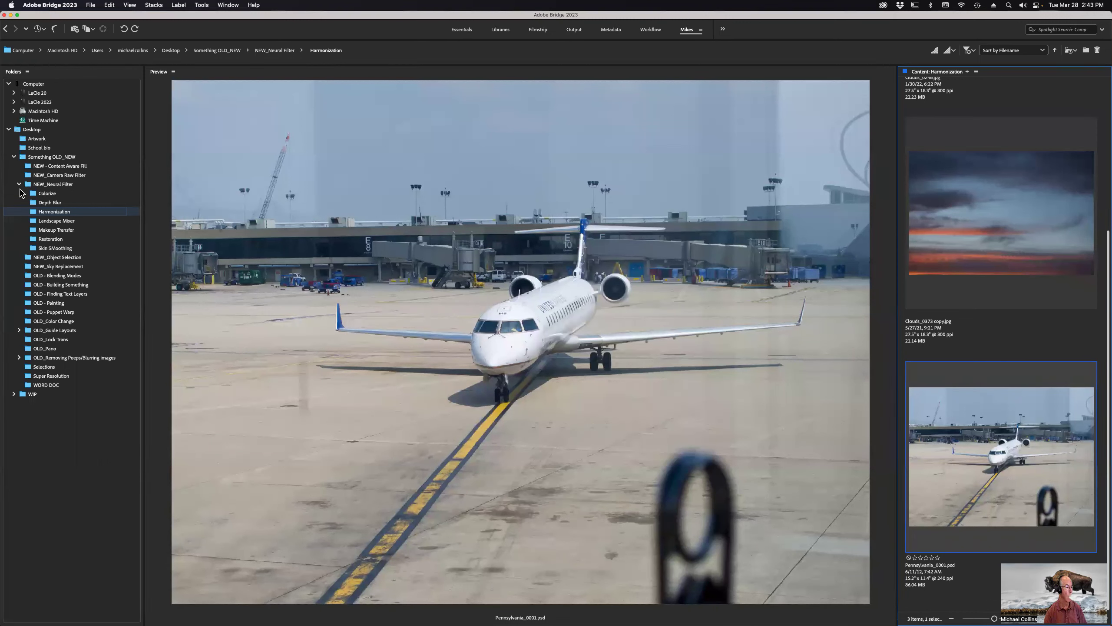
# Open Wash DC_0129.jpg and DSC_1125.NEF from the OLD - Blending Modes folder together.
pyautogui.click(77, 277)
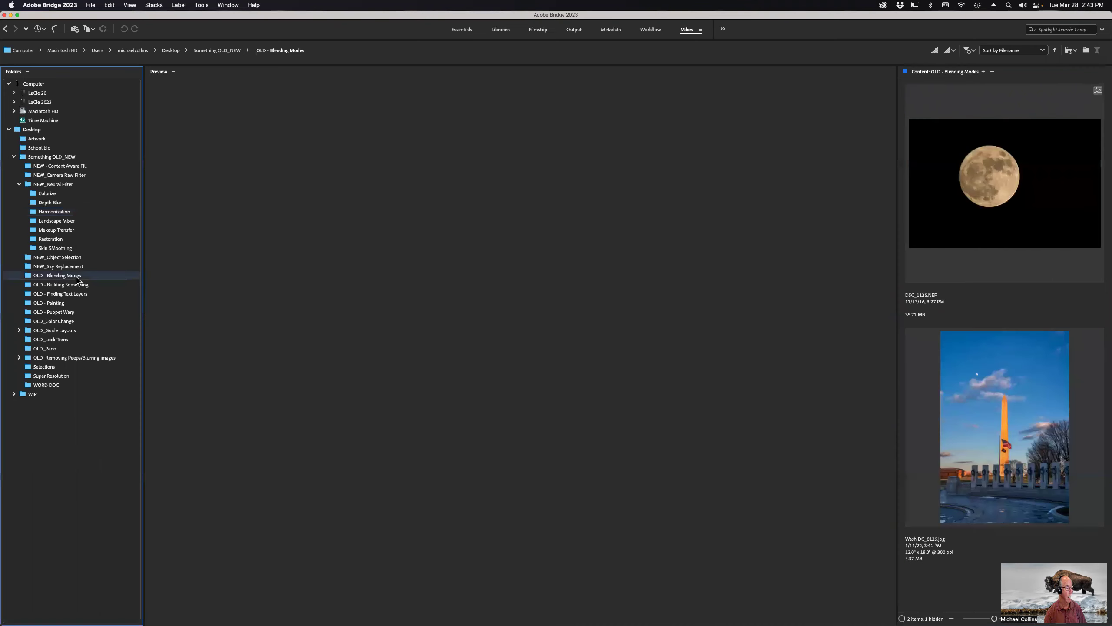
pyautogui.click(1004, 409)
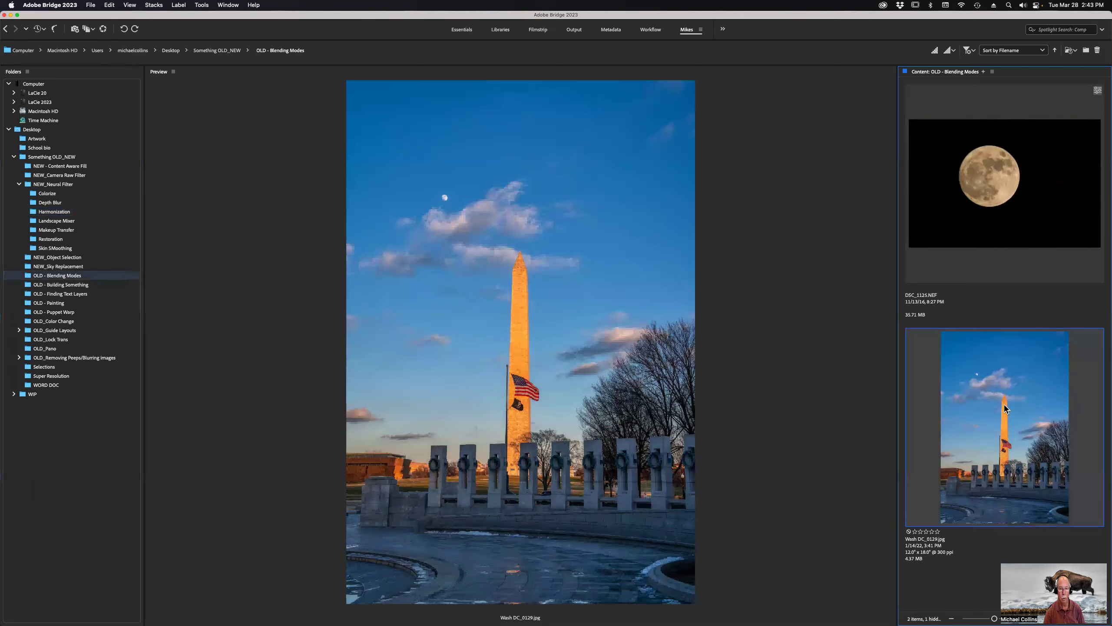
pyautogui.keyDown('super'); pyautogui.click(1004, 204); pyautogui.keyUp('super')
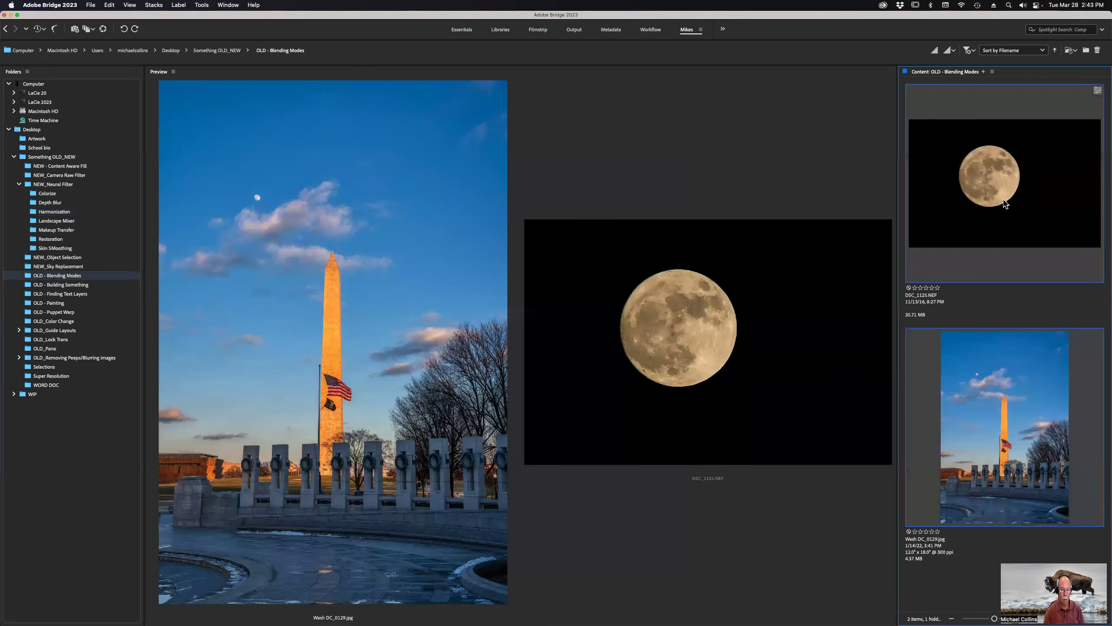
pyautogui.doubleClick(1004, 204)
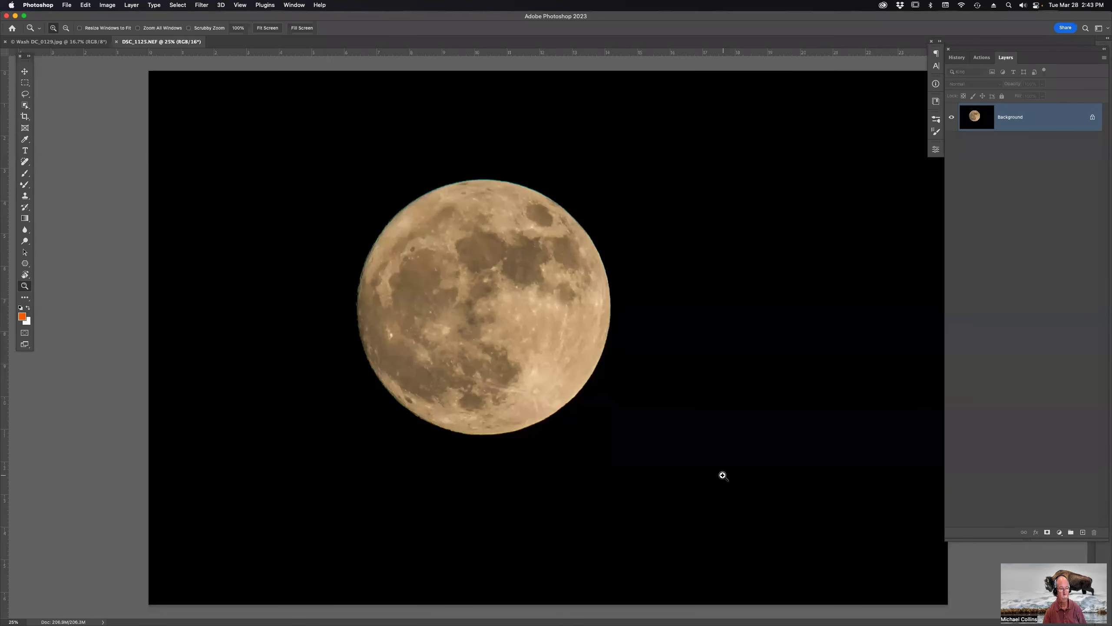
# Lasso the small moon in Wash DC_0129.jpg and Content-Aware Fill it with sky.
pyautogui.click(48, 42)
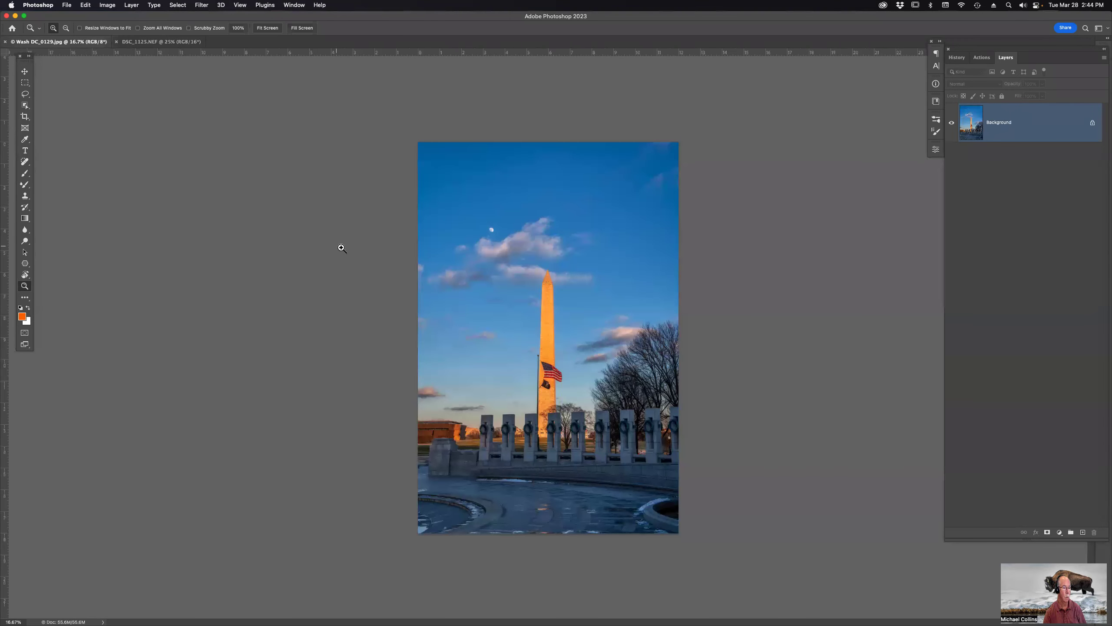
pyautogui.moveTo(459, 203); pyautogui.dragTo(559, 268)
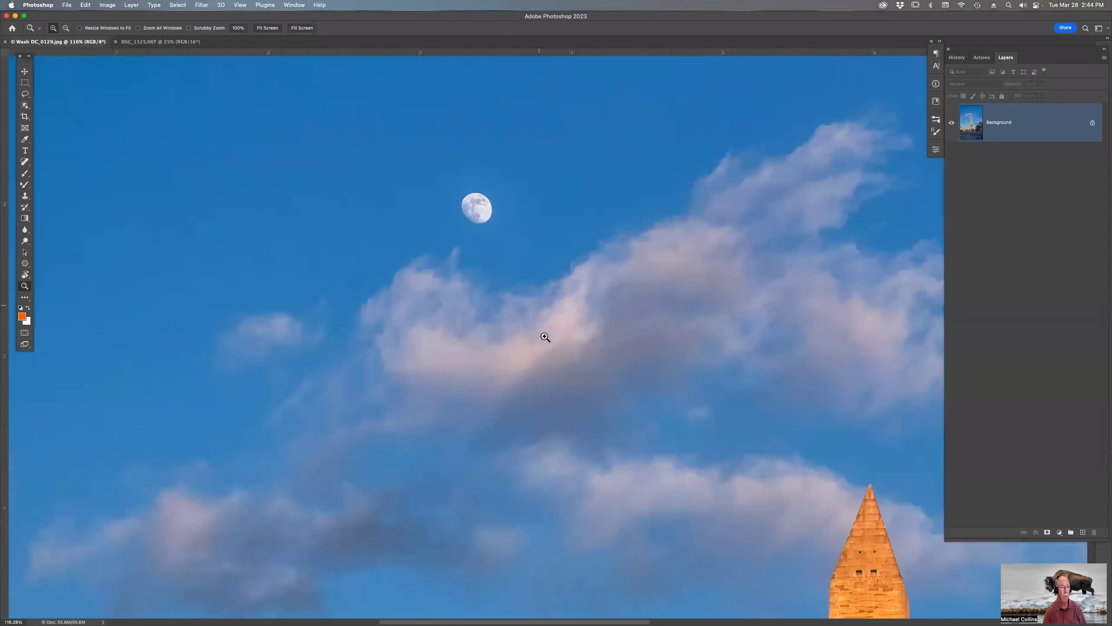
pyautogui.click(517, 239)
pyautogui.click(476, 210)
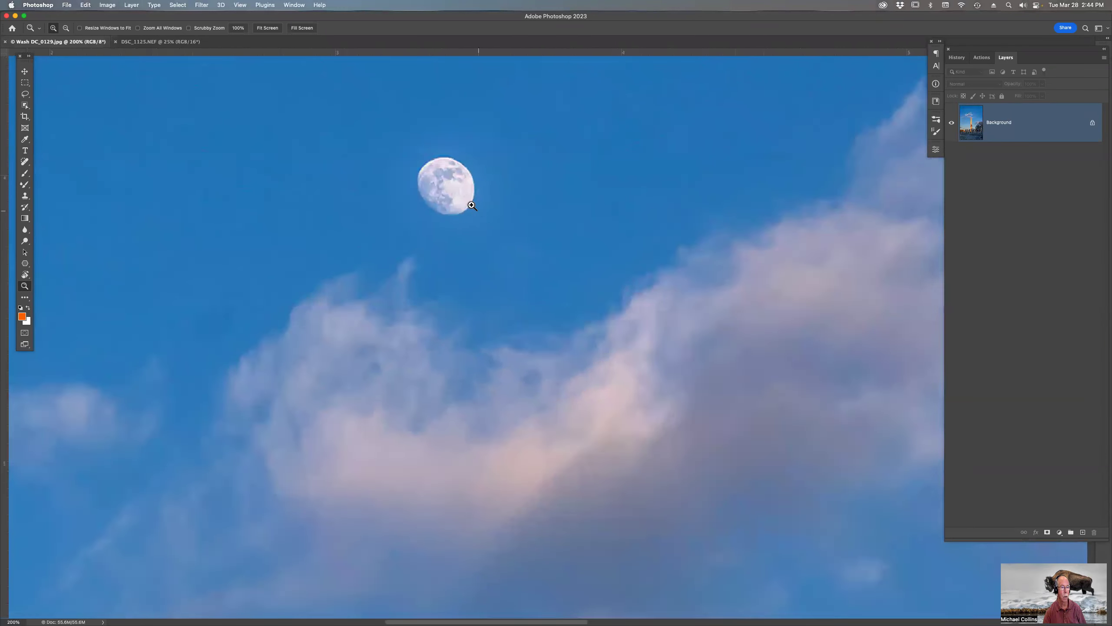
pyautogui.click(460, 199)
pyautogui.moveTo(455, 206); pyautogui.dragTo(499, 320)
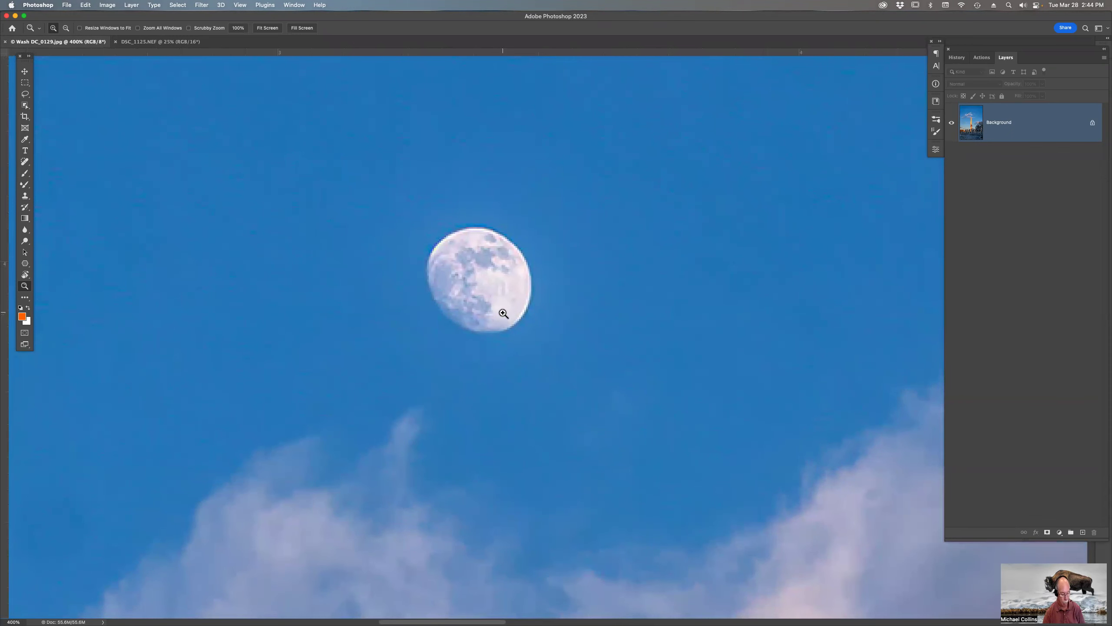
pyautogui.press('super+0')
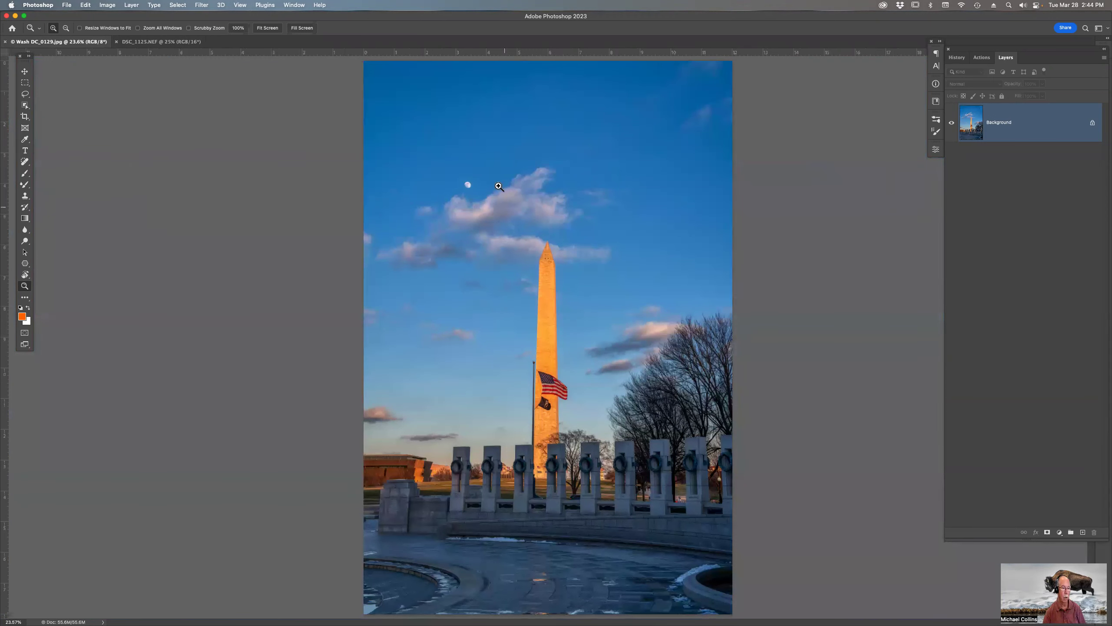
pyautogui.press('l')
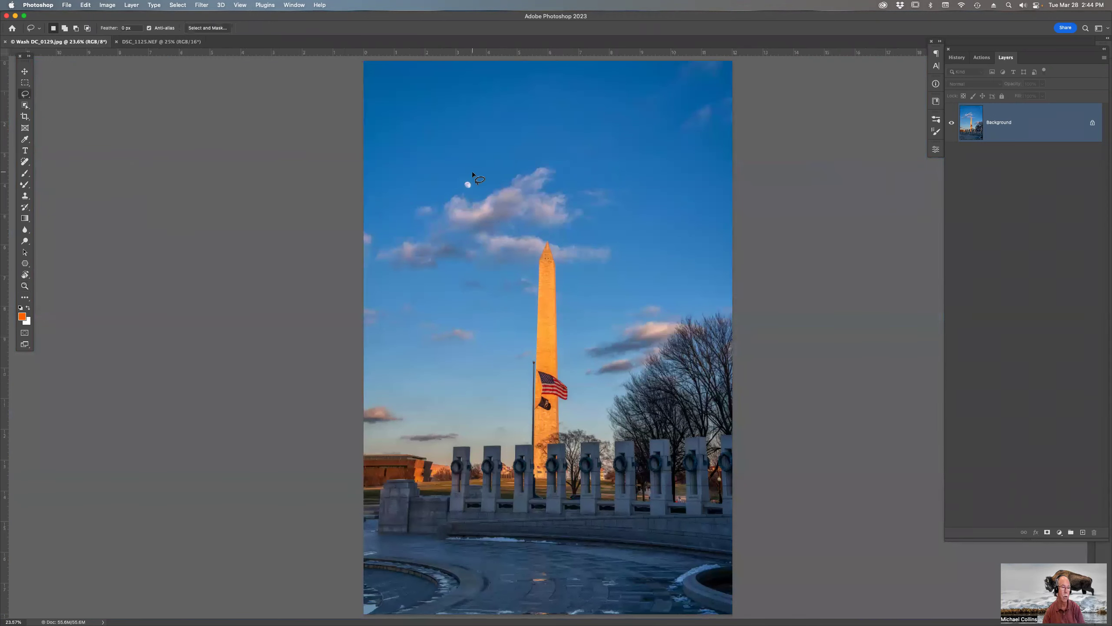
pyautogui.moveTo(462, 188); pyautogui.dragTo(472, 189)
pyautogui.hotkey('shift', 'BackSpace')
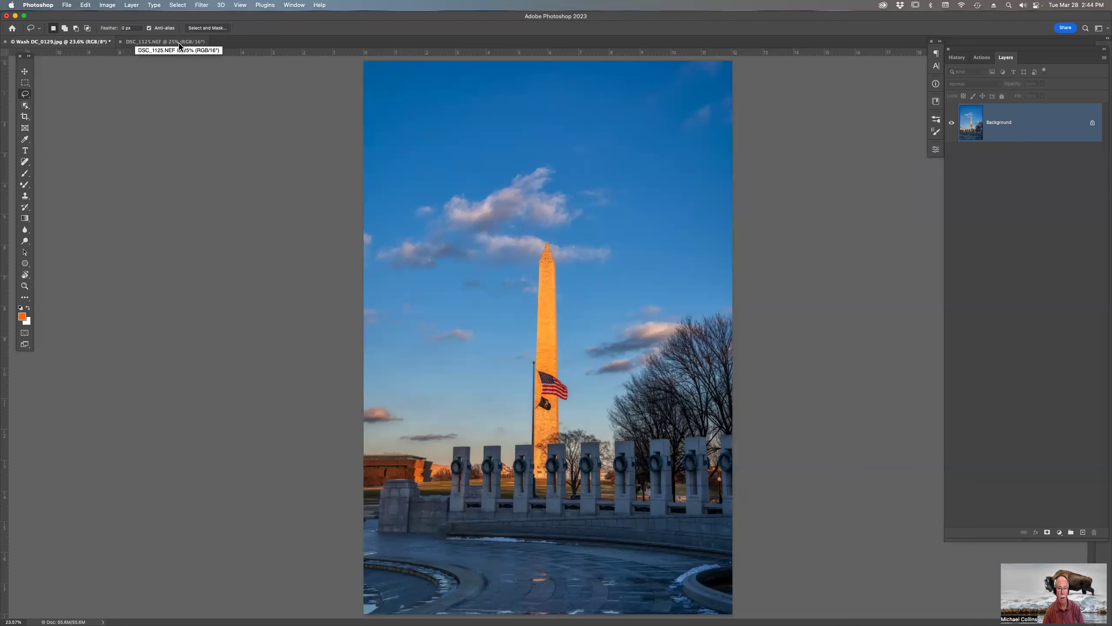
# Paste the full-moon image into the monument photo as a new layer and move it down-right.
pyautogui.click(180, 42)
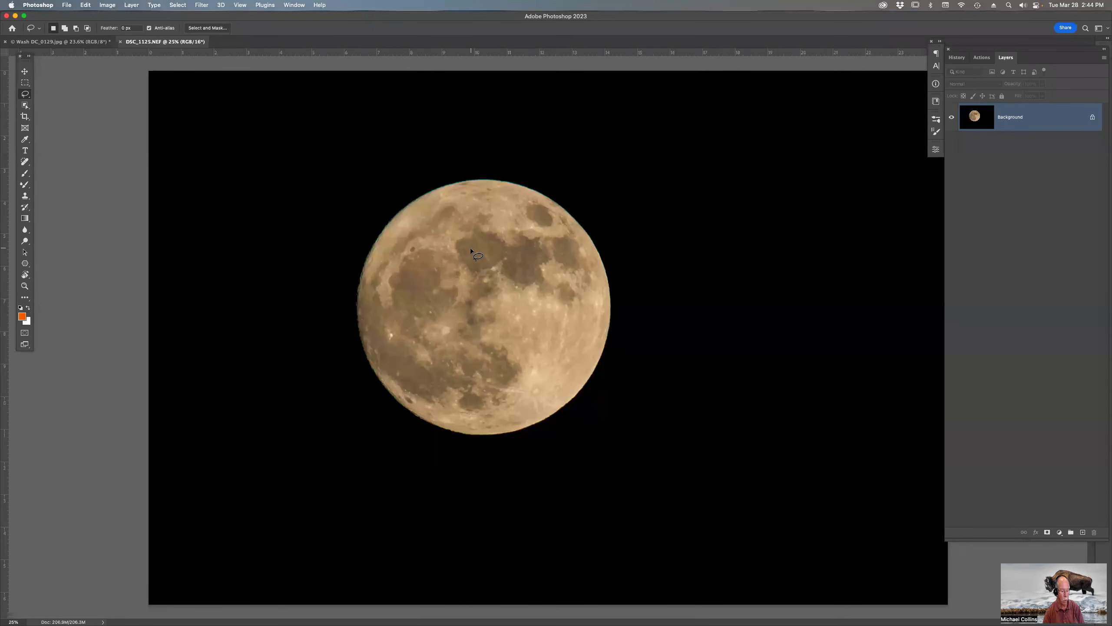
pyautogui.press('v')
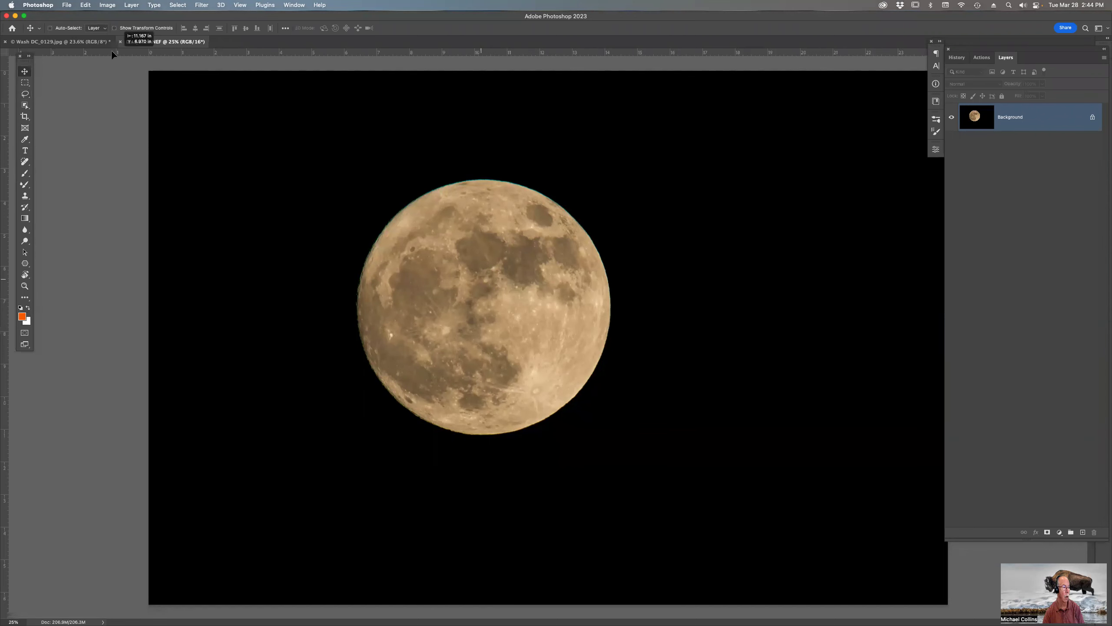
pyautogui.click(90, 42)
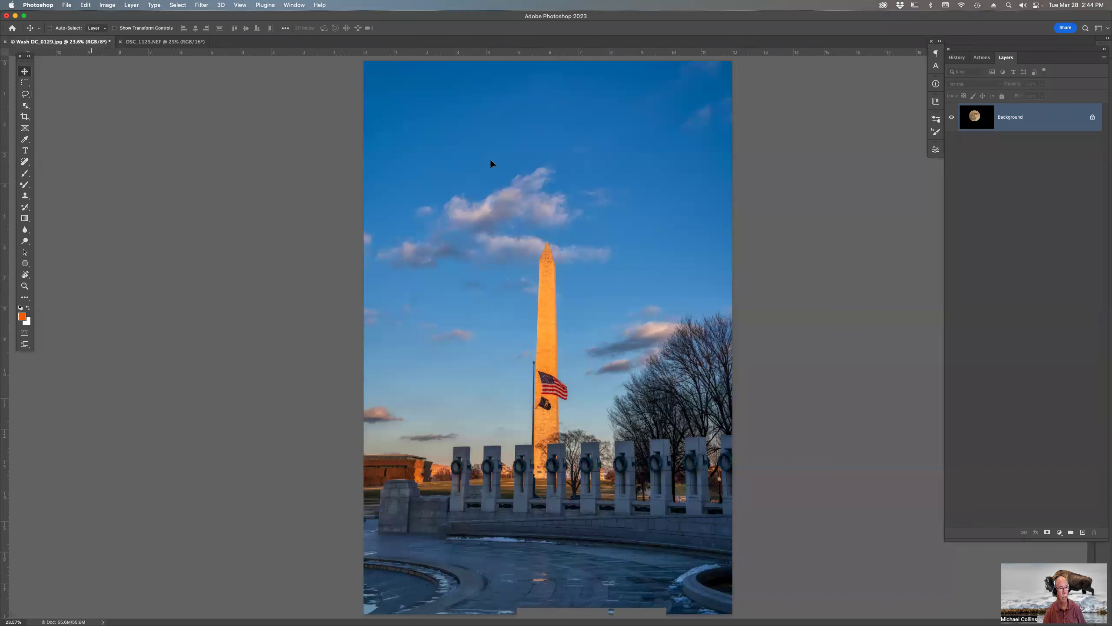
pyautogui.press('super+v')
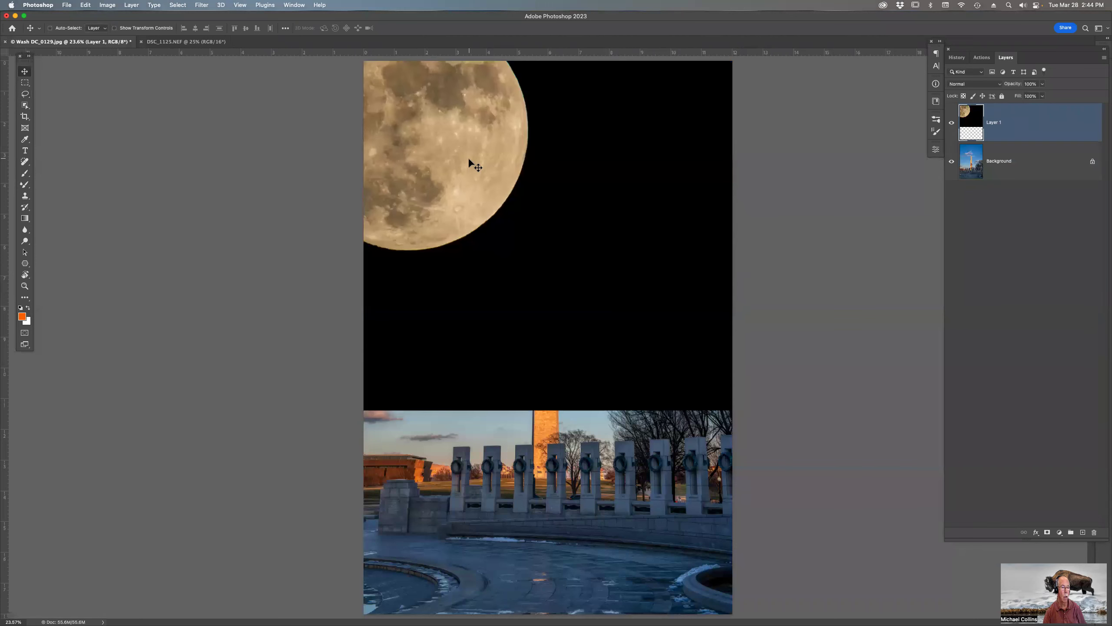
pyautogui.moveTo(468, 162); pyautogui.dragTo(556, 236)
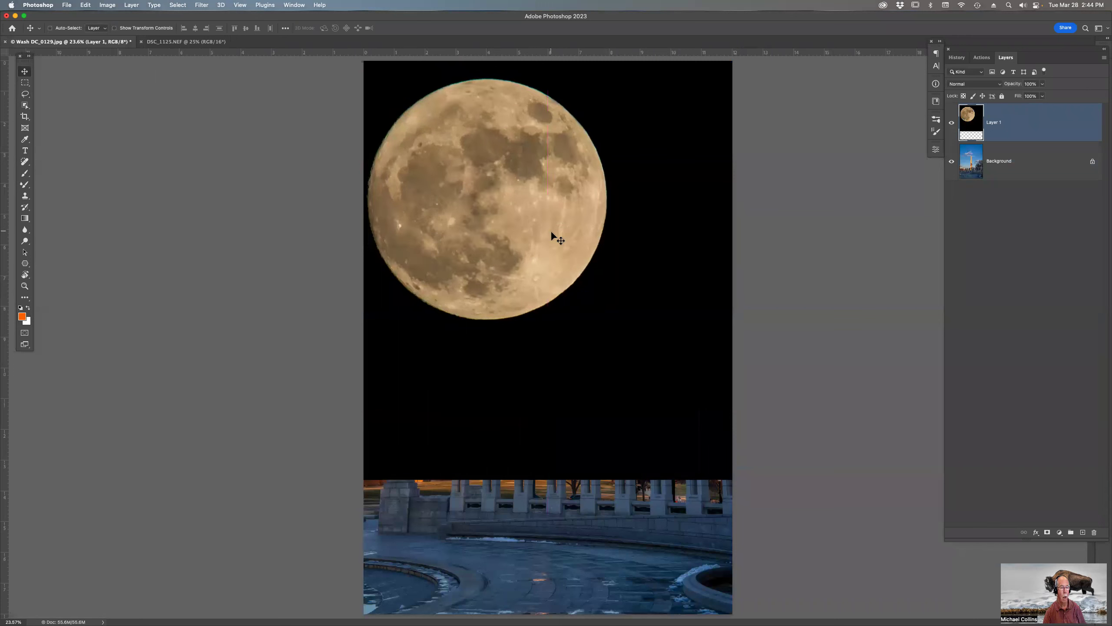
pyautogui.moveTo(523, 203); pyautogui.dragTo(548, 224)
# Scale the moon layer down to roughly a third and place it in the upper sky.
pyautogui.press('super+t')
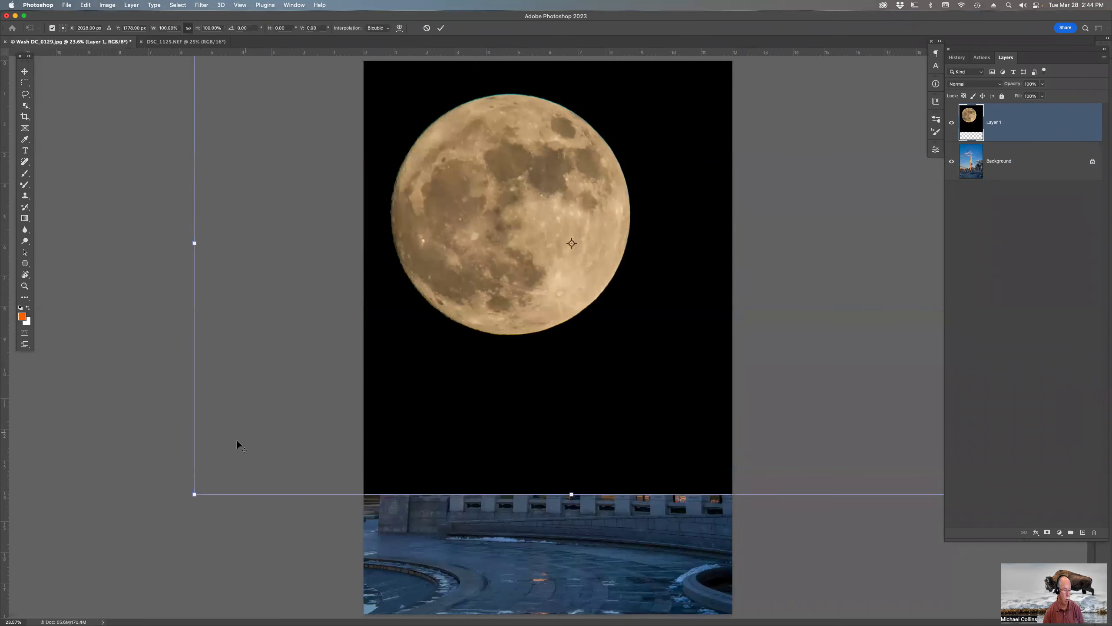
pyautogui.moveTo(193, 495); pyautogui.dragTo(401, 260)
pyautogui.moveTo(603, 285)
pyautogui.mouseDown()
pyautogui.moveTo(570, 210)
pyautogui.moveTo(517, 196)
pyautogui.moveTo(538, 221)
pyautogui.mouseUp()
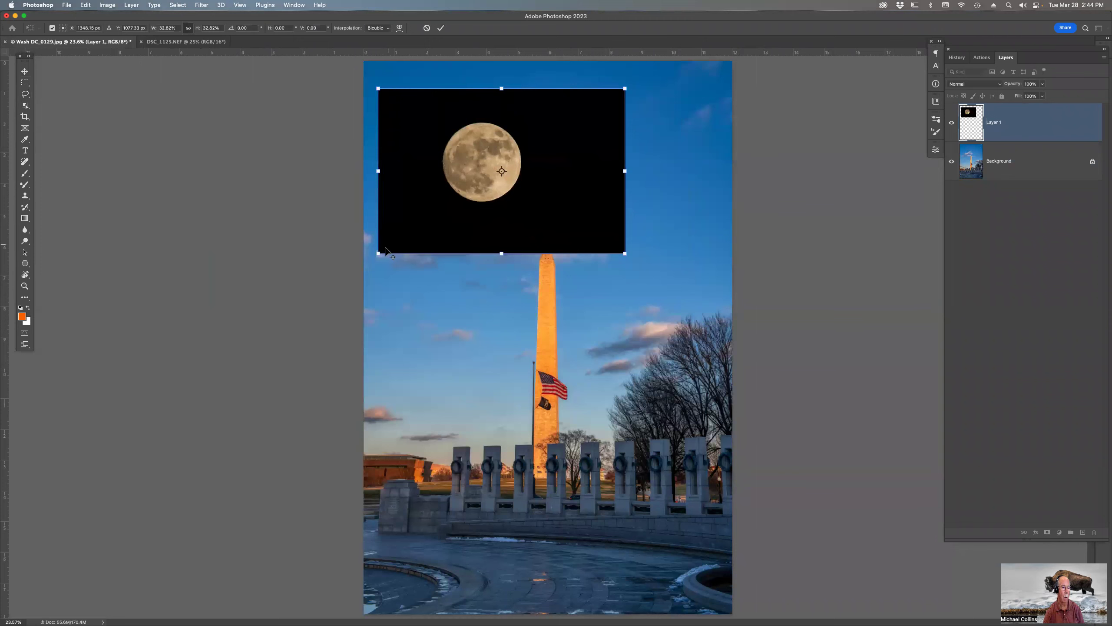
pyautogui.moveTo(376, 255); pyautogui.dragTo(409, 228)
pyautogui.press('Return')
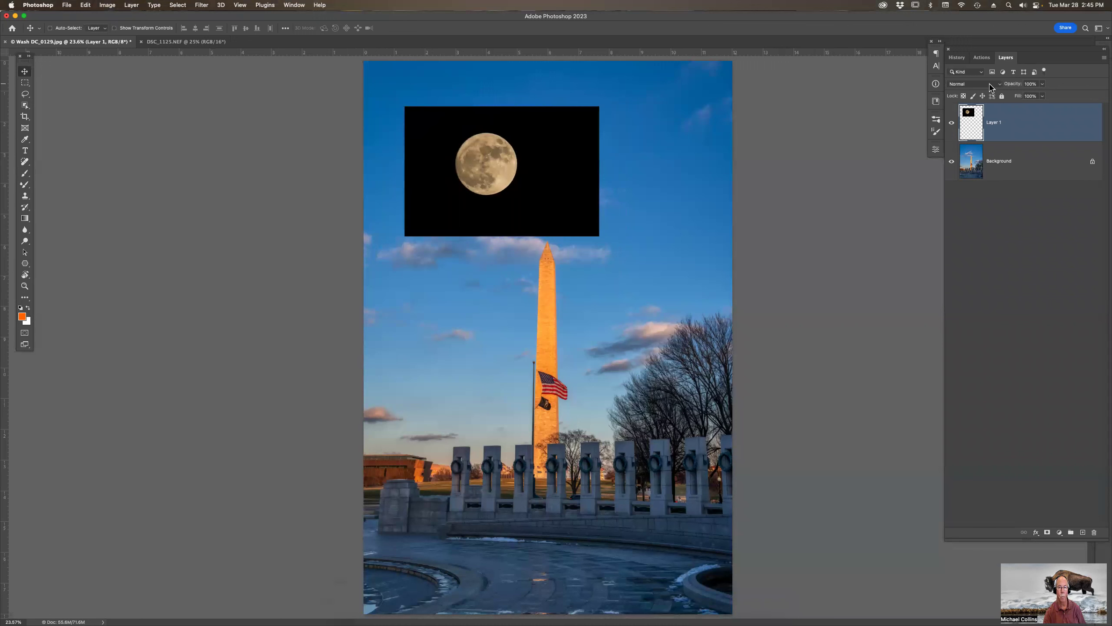
# Set the moon layer to Screen blend mode, nudge it up-left, and give it 70% opacity.
pyautogui.click(991, 87)
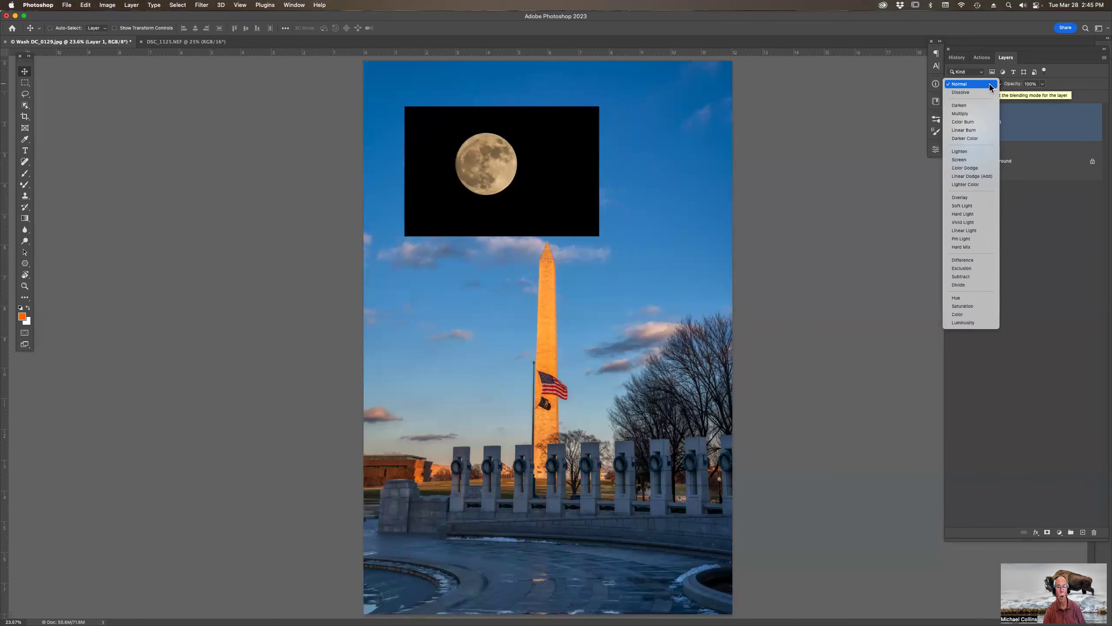
pyautogui.click(981, 160)
pyautogui.moveTo(476, 164); pyautogui.dragTo(464, 138)
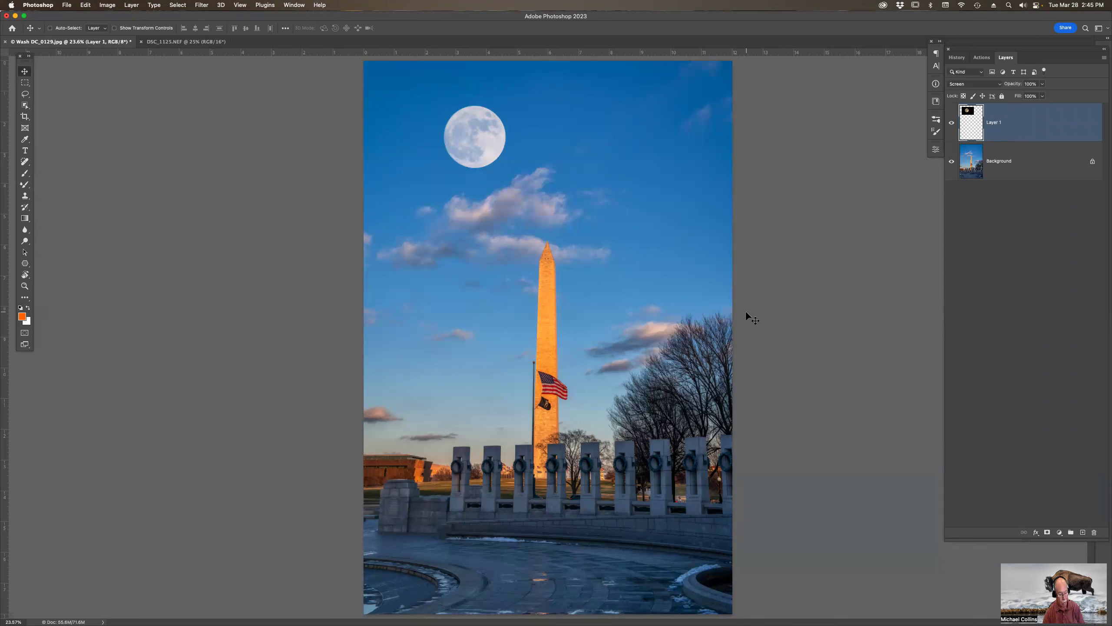
pyautogui.press('6')
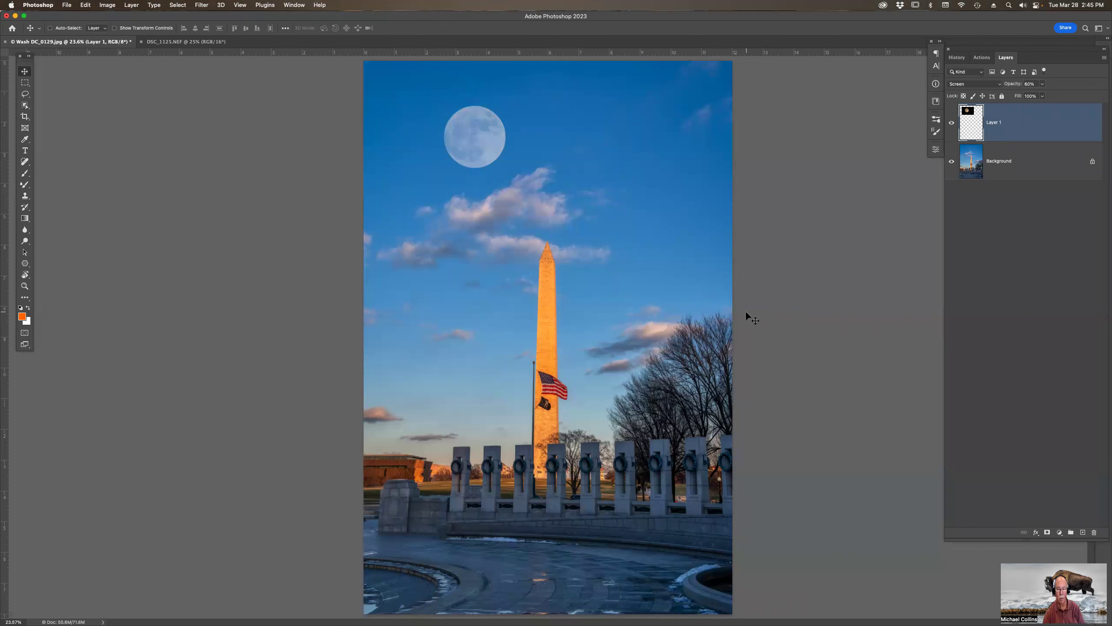
pyautogui.press('7')
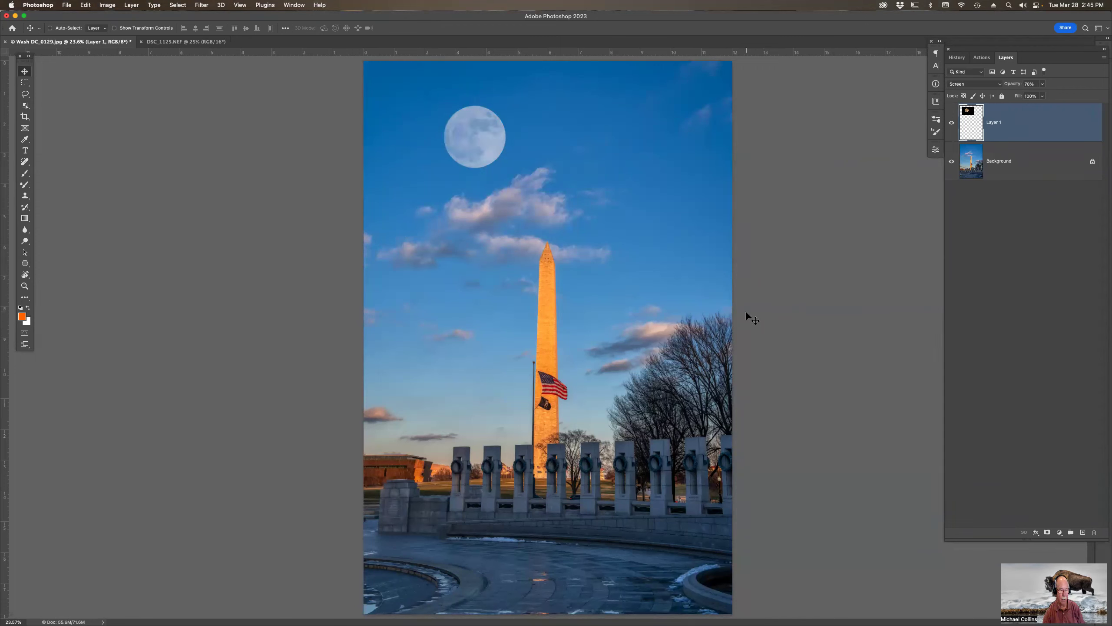
pyautogui.press('8')
pyautogui.press('7')
pyautogui.press('super+minus')
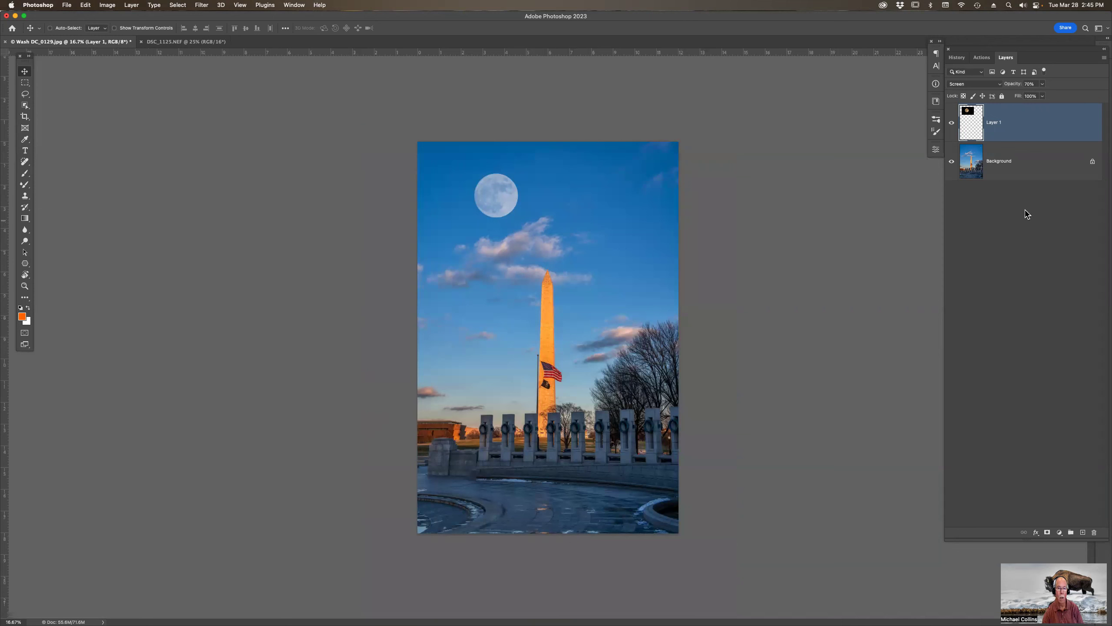
# In a Camera Raw Filter on the Background layer, draw a linear gradient mask up from the bottom.
pyautogui.click(1037, 173)
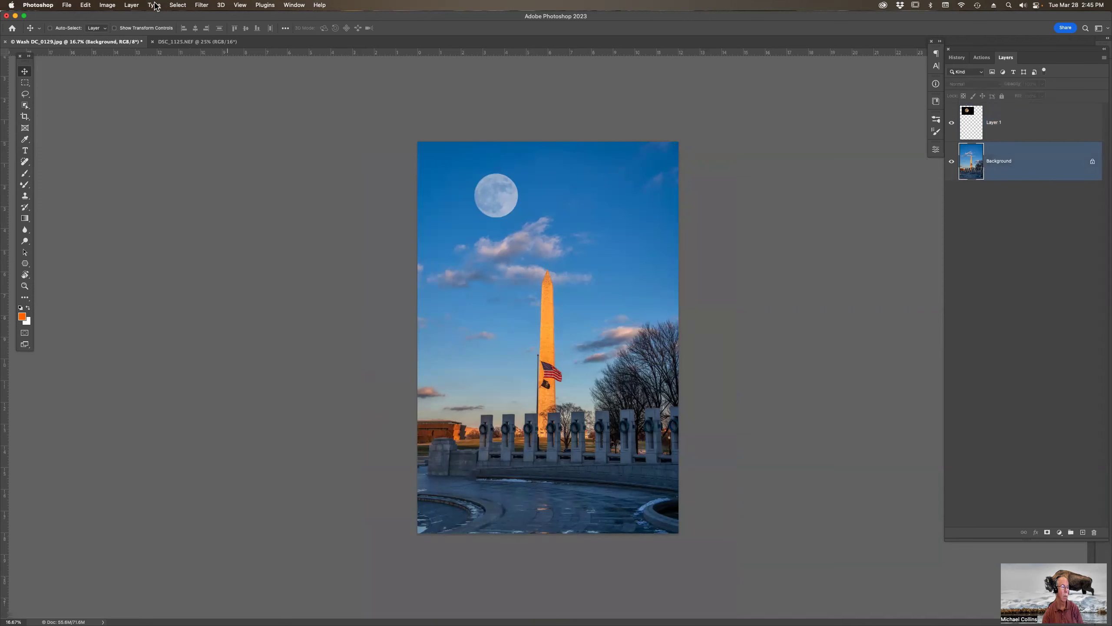
pyautogui.click(201, 5)
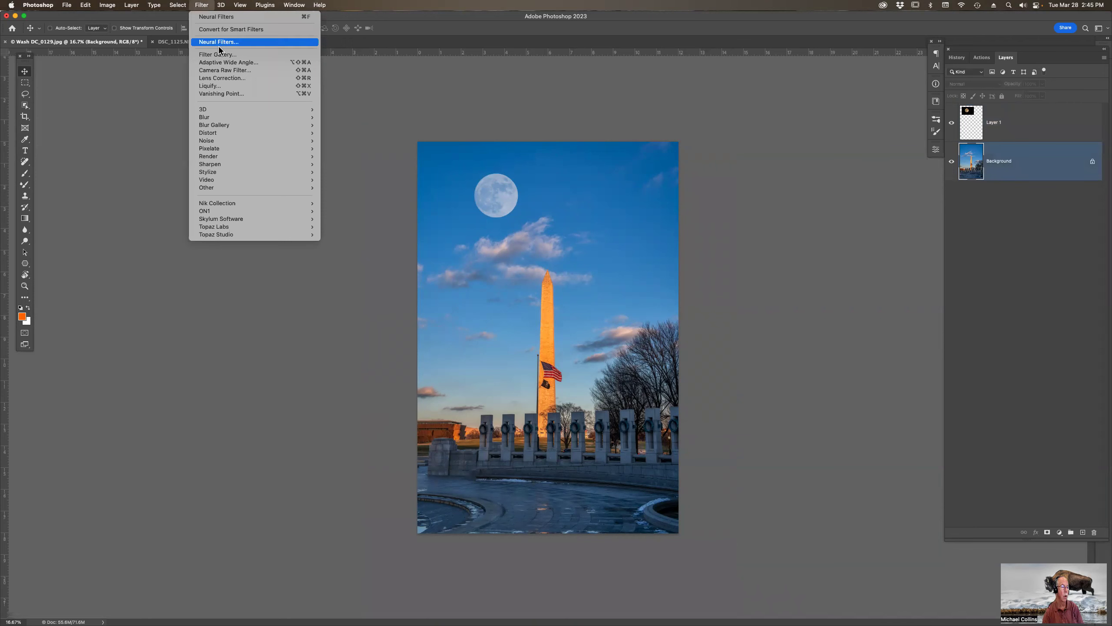
pyautogui.click(228, 71)
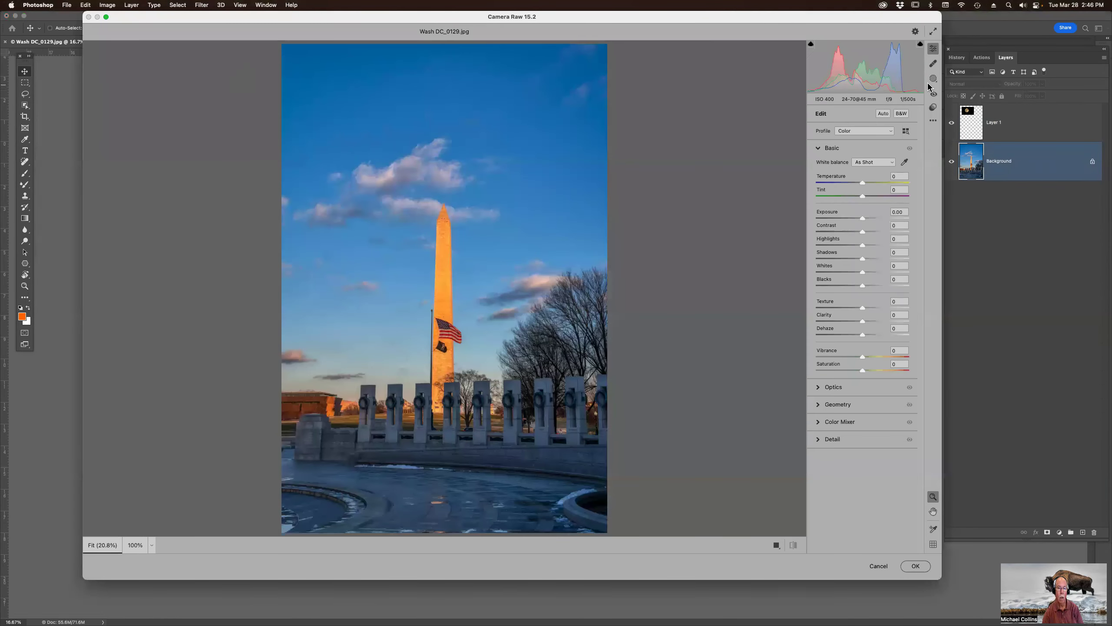
pyautogui.click(933, 79)
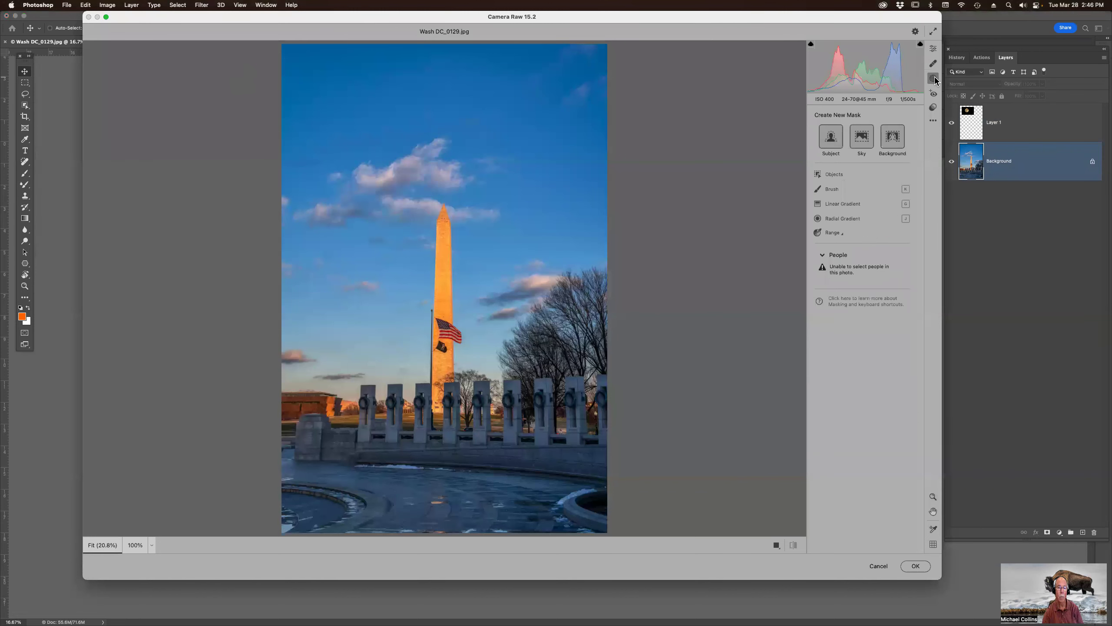
pyautogui.click(838, 204)
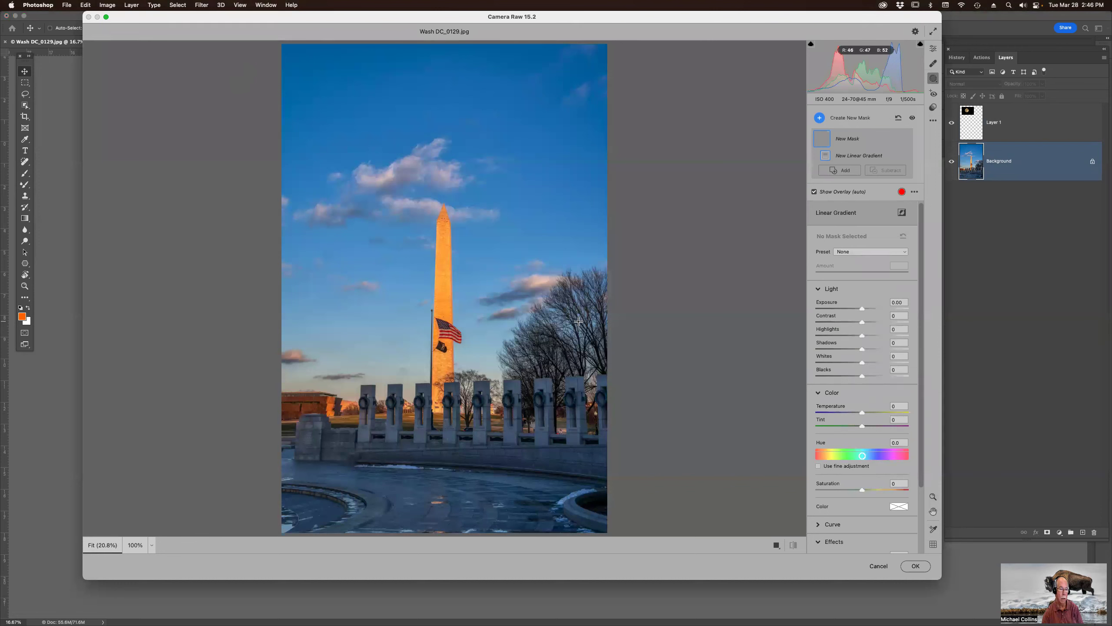
pyautogui.moveTo(450, 445); pyautogui.dragTo(450, 380)
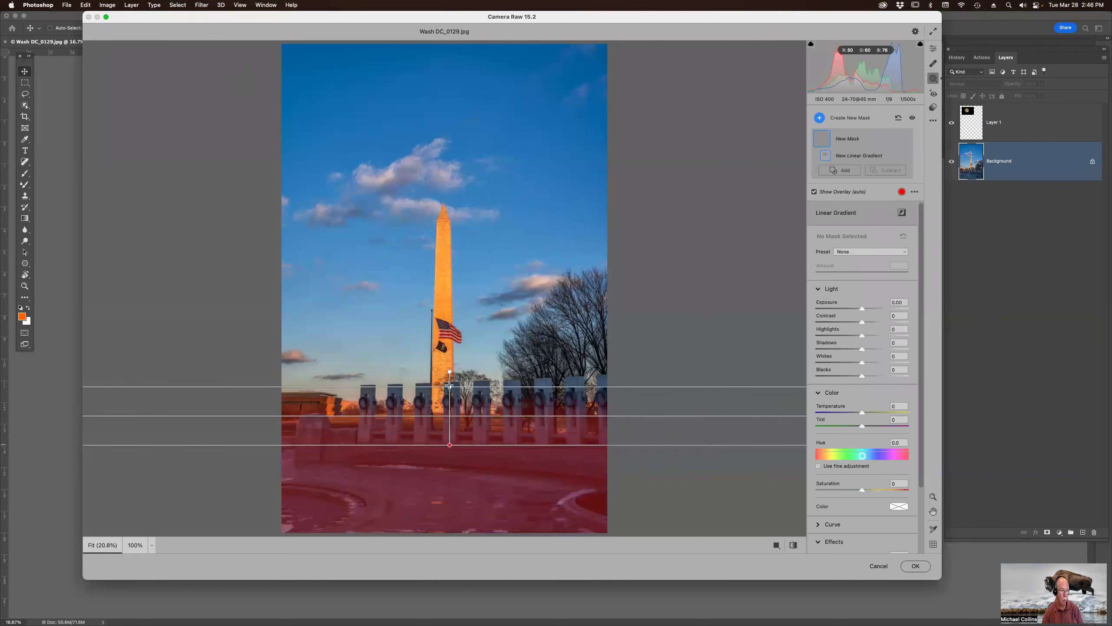
pyautogui.moveTo(450, 445); pyautogui.dragTo(450, 433)
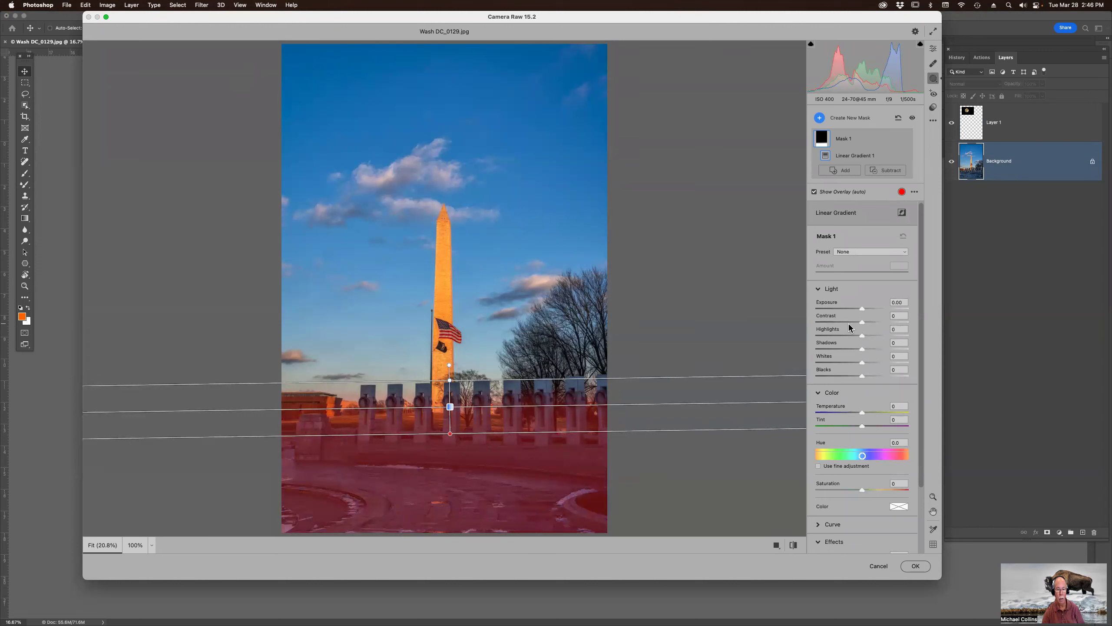
# Raise the mask's Temperature to warm the memorial and lower Exposure slightly.
pyautogui.moveTo(867, 415); pyautogui.dragTo(877, 416)
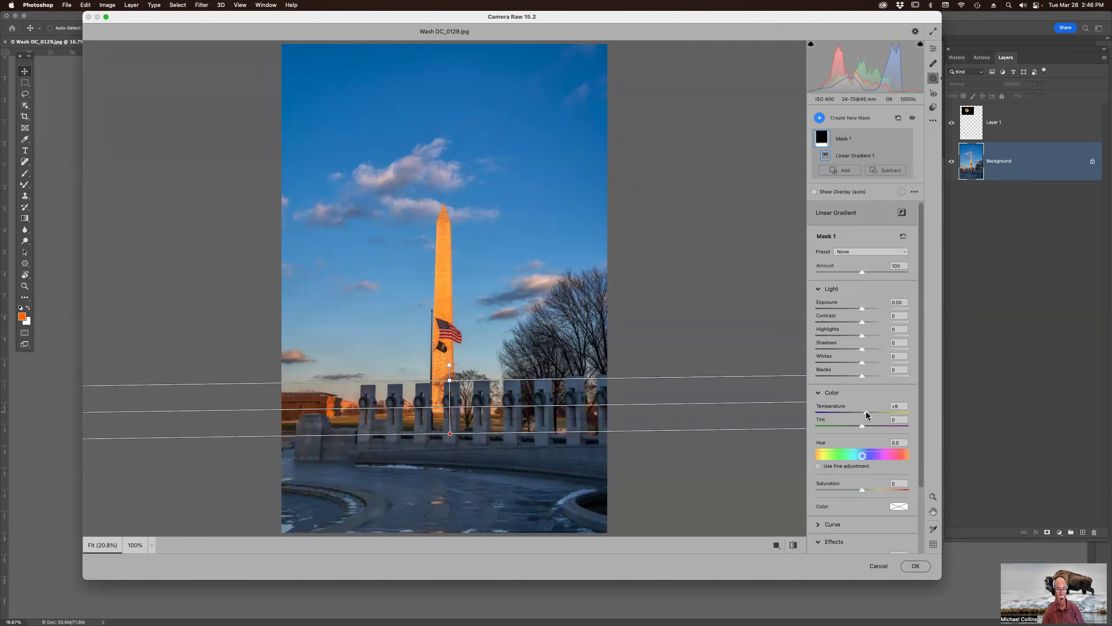
pyautogui.moveTo(880, 412); pyautogui.dragTo(880, 413)
pyautogui.moveTo(862, 310); pyautogui.dragTo(861, 310)
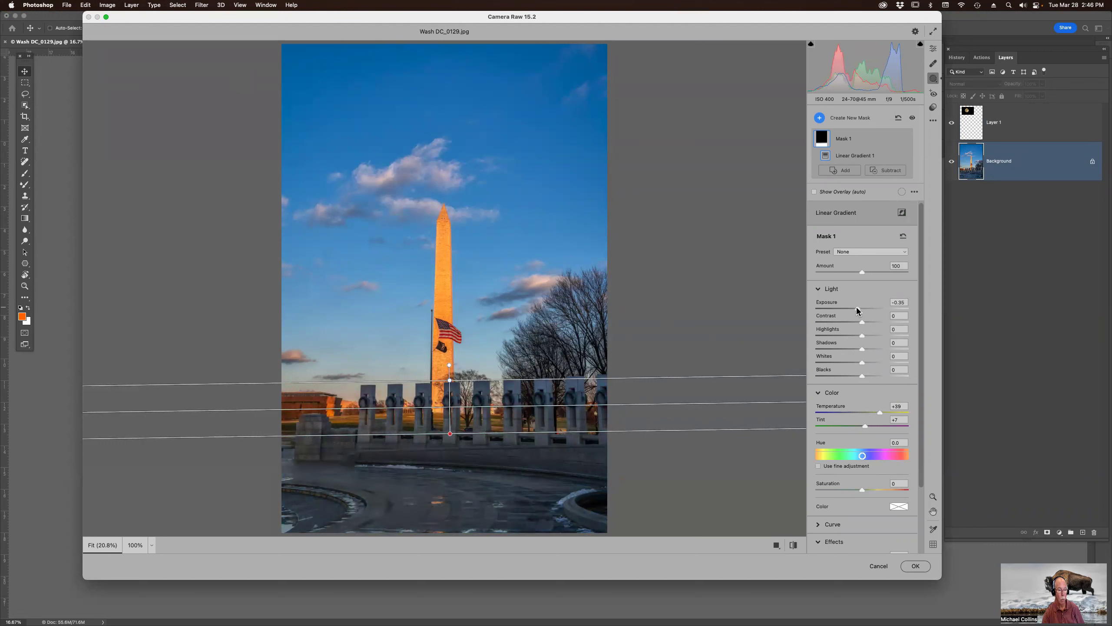
pyautogui.moveTo(880, 413); pyautogui.dragTo(889, 414)
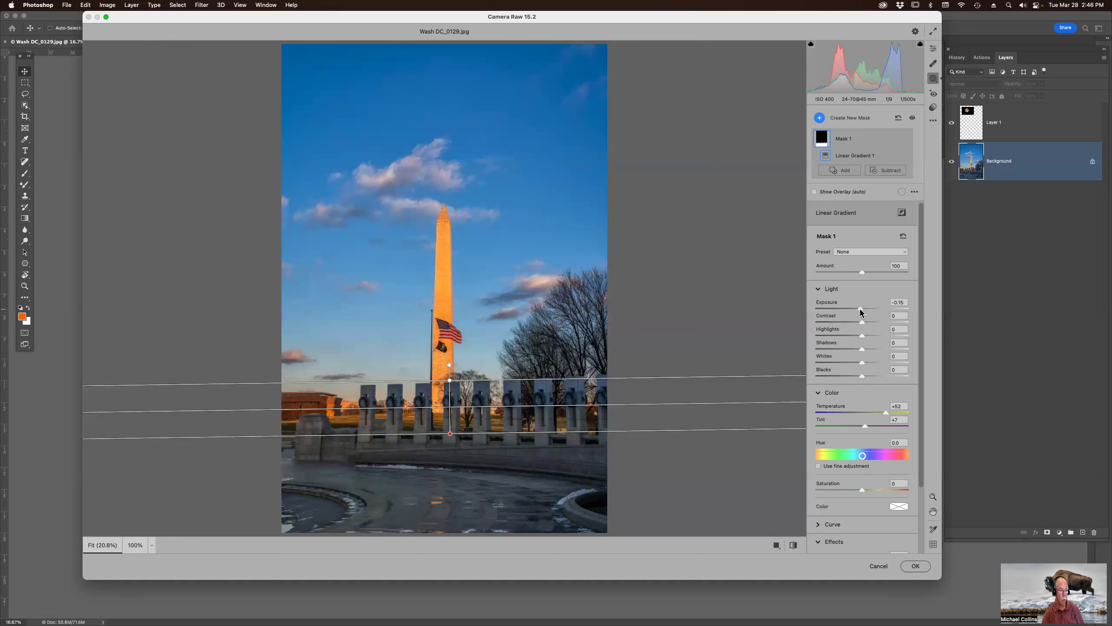
# Apply the Camera Raw warming and compare before and after it in the History panel.
pyautogui.click(915, 567)
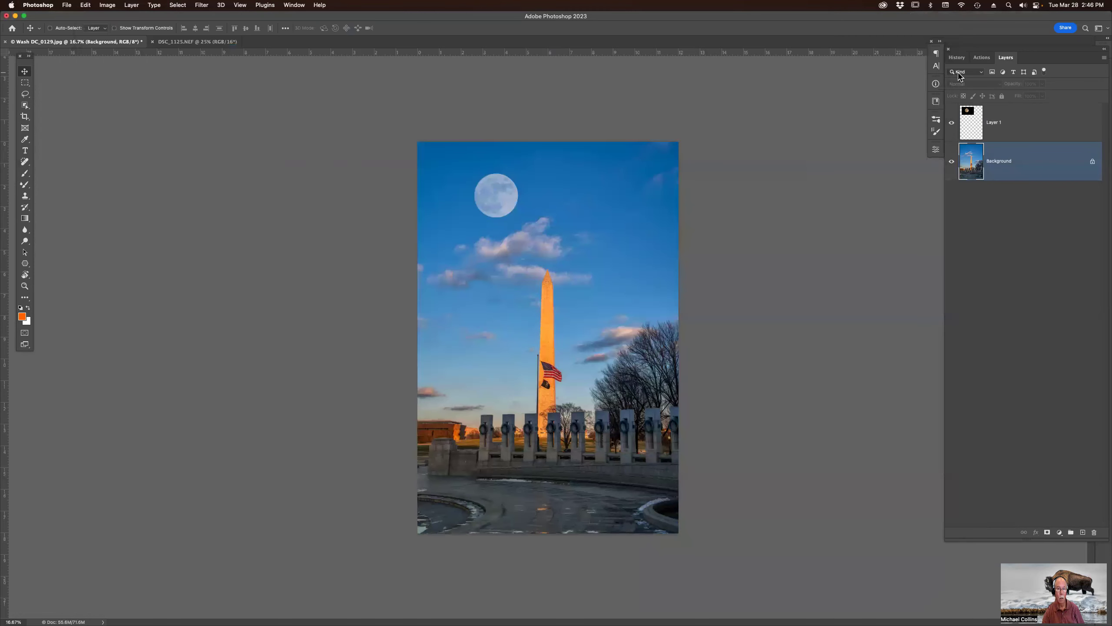
pyautogui.click(957, 58)
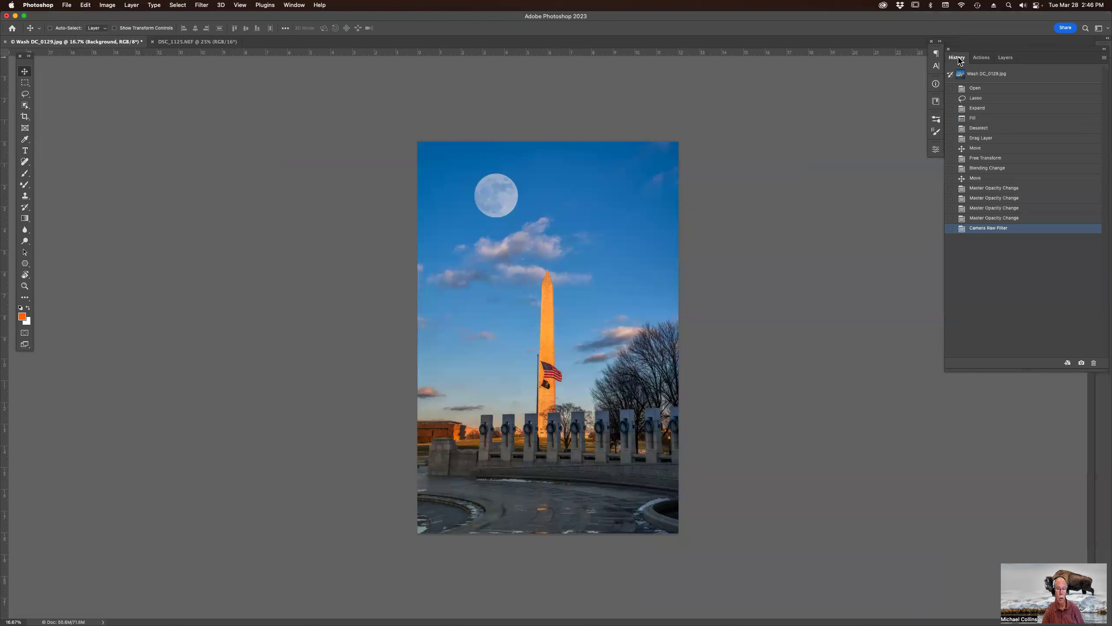
pyautogui.click(982, 220)
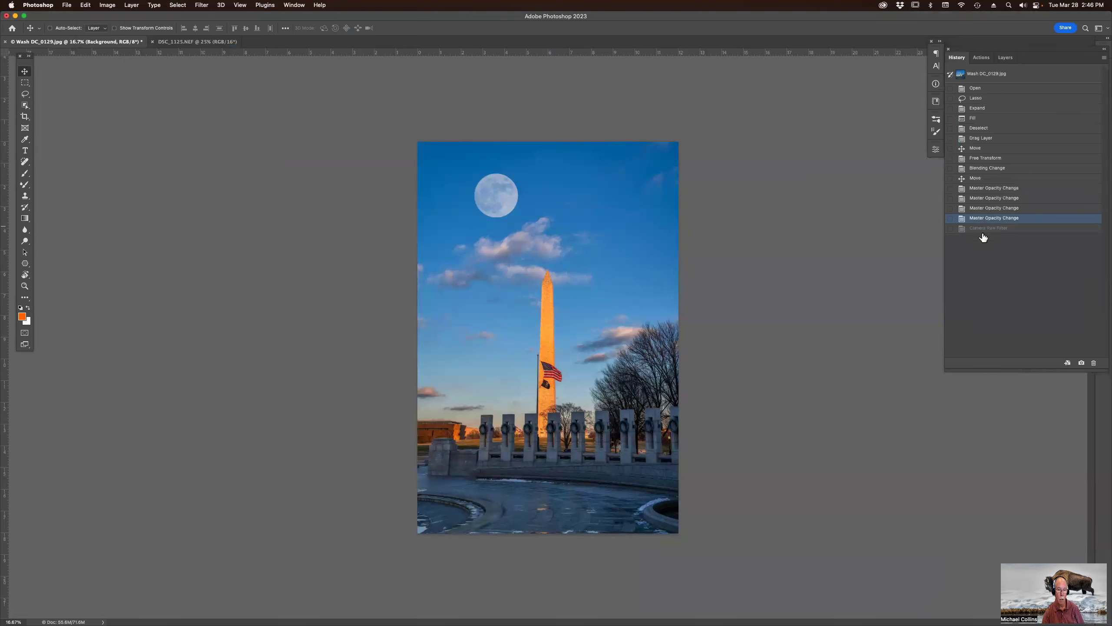
pyautogui.click(986, 228)
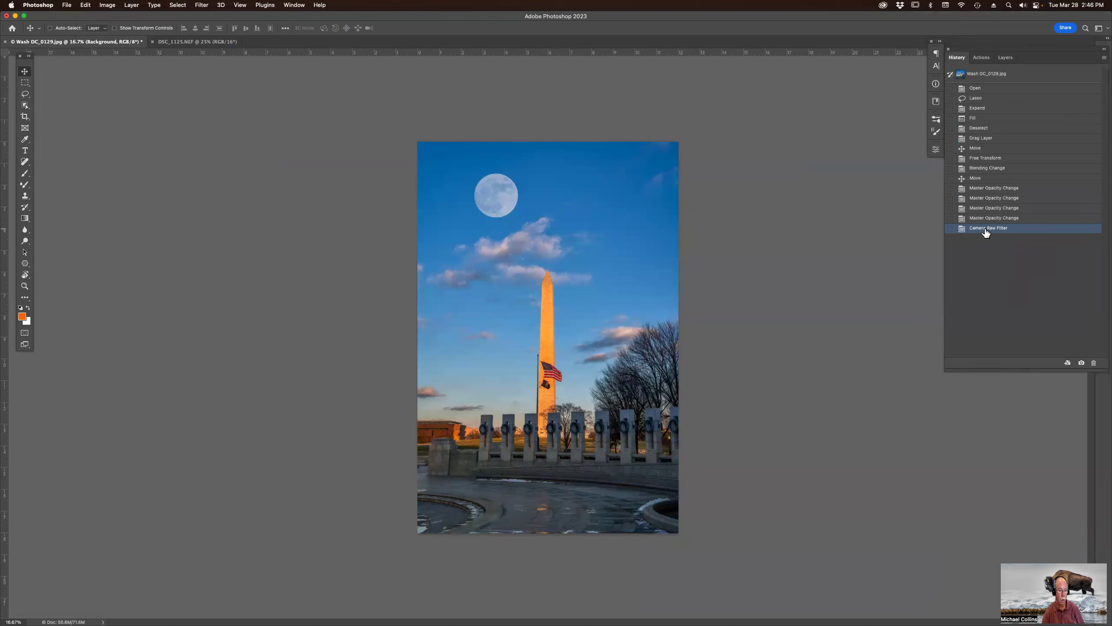
pyautogui.click(984, 219)
# Zoom in on the memorial pillars and compare the pre- and post-Camera Raw states again.
pyautogui.press('z')
pyautogui.moveTo(469, 394); pyautogui.dragTo(687, 507)
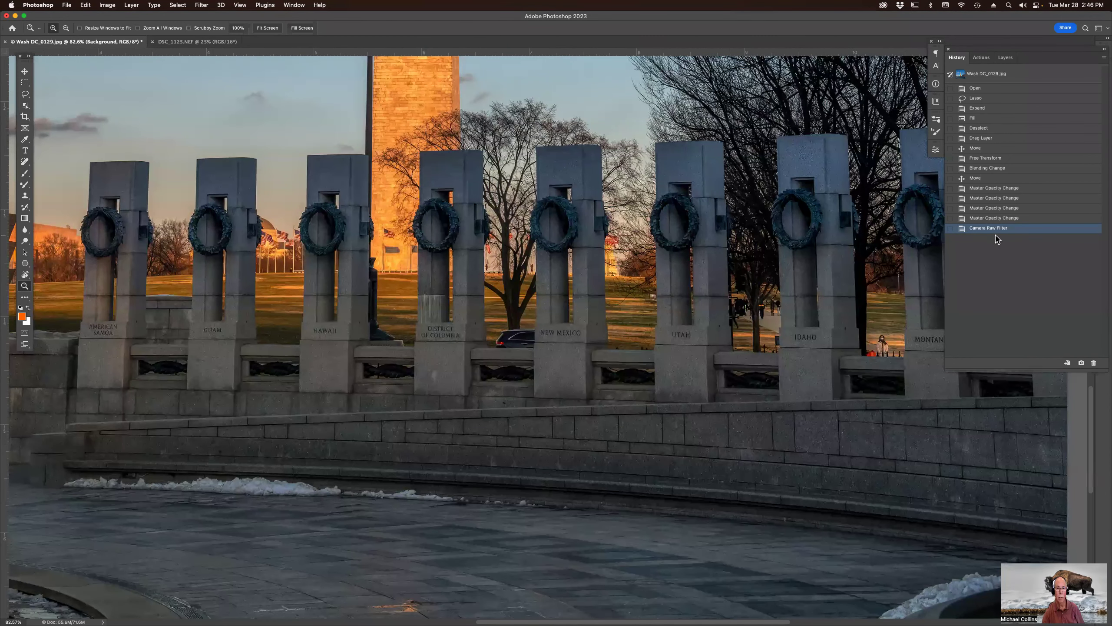
pyautogui.click(987, 219)
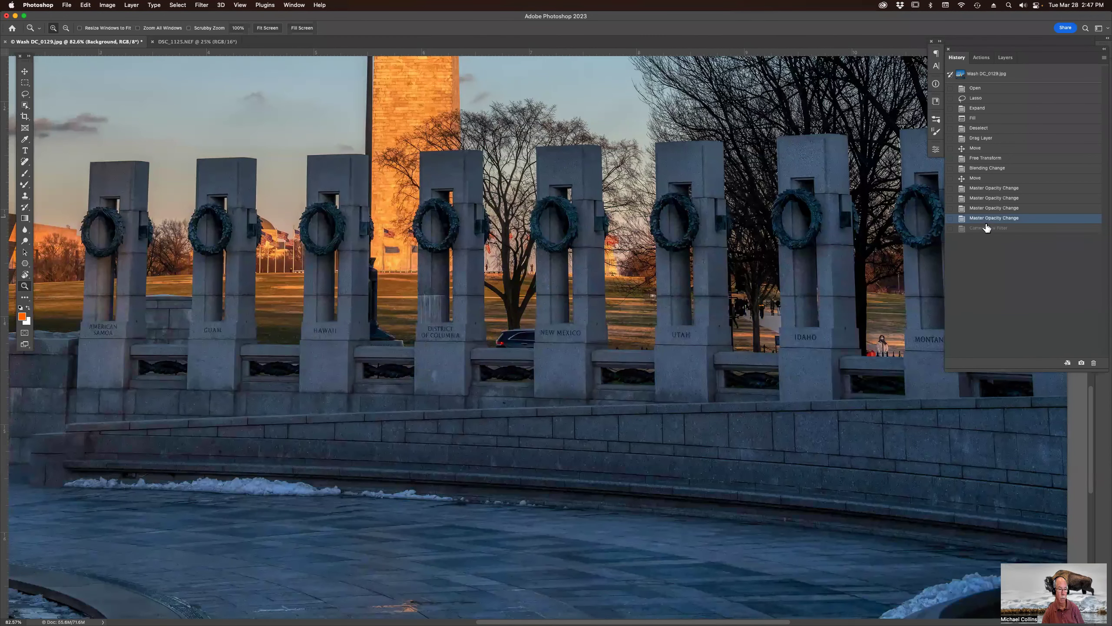
pyautogui.click(987, 228)
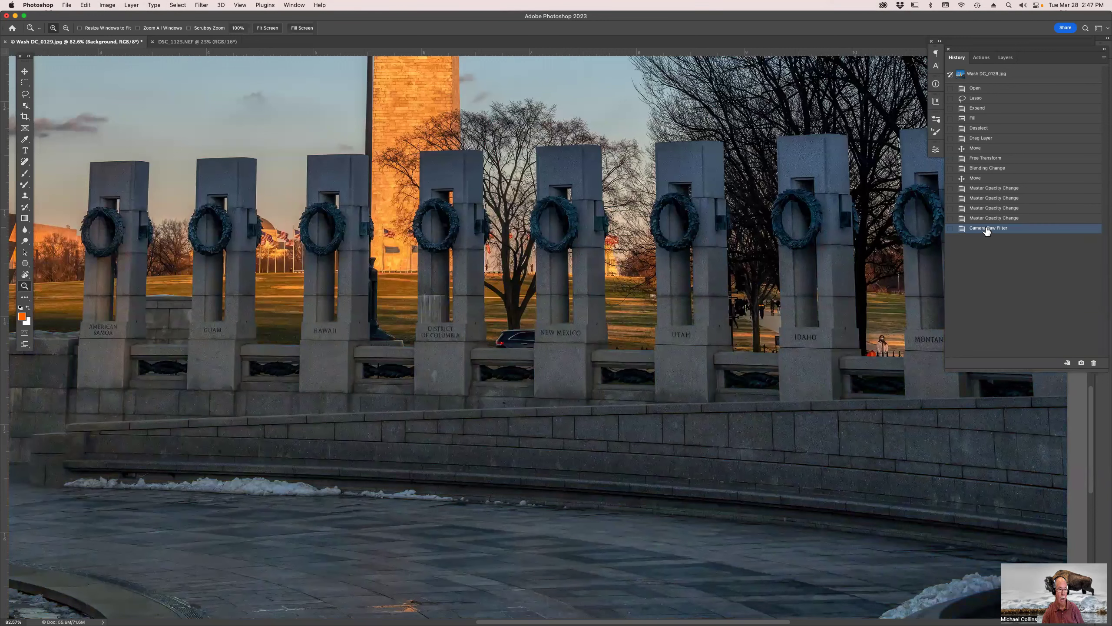
pyautogui.click(984, 218)
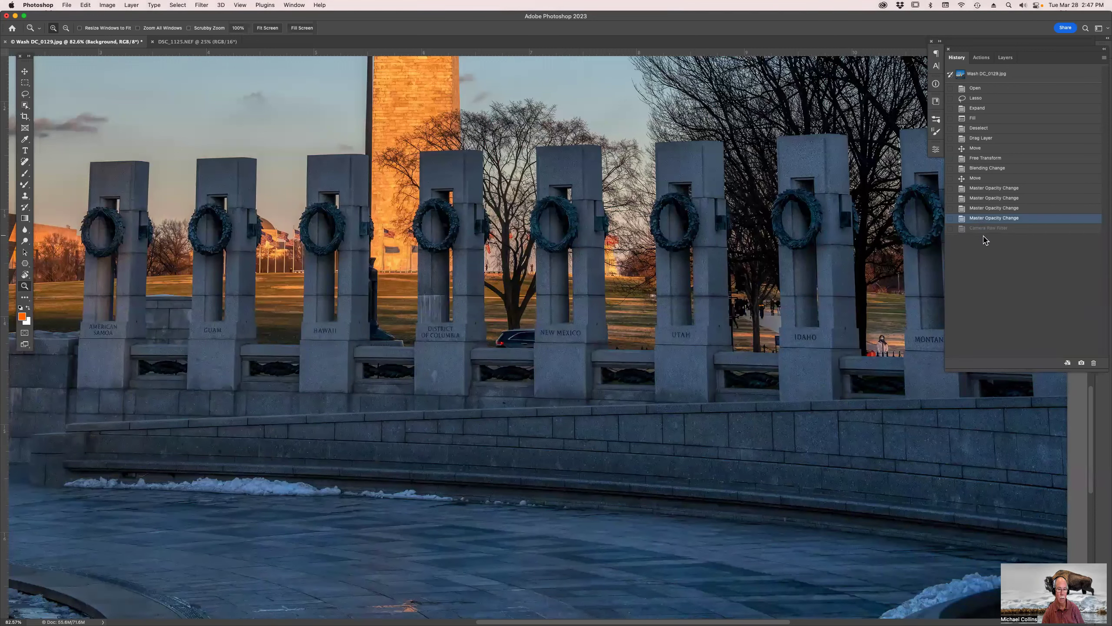
pyautogui.click(983, 231)
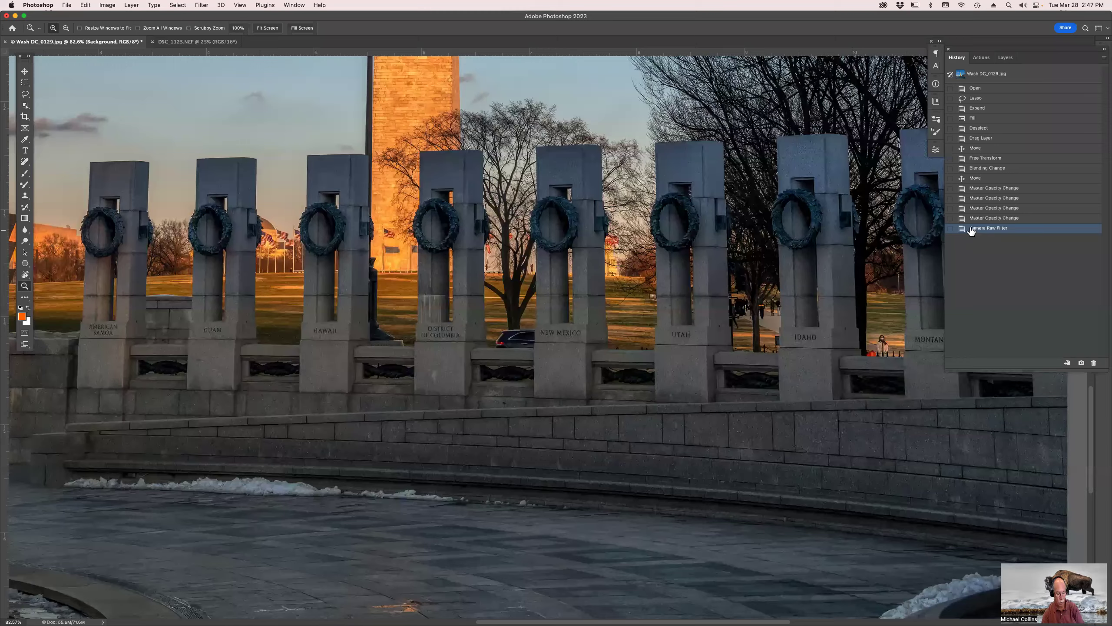
pyautogui.press('super+minus')
pyautogui.press('super+minus')
pyautogui.press('super+minus')
pyautogui.press('super+minus')
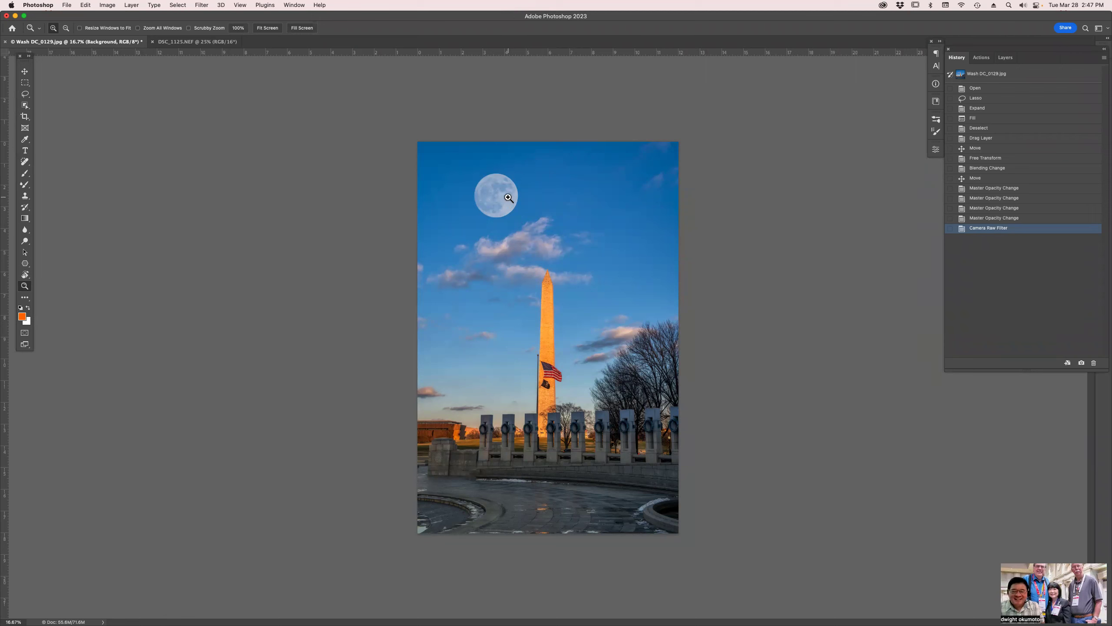
# Try the moon over the clouds and monument, then return it to the upper-left sky.
pyautogui.press('v')
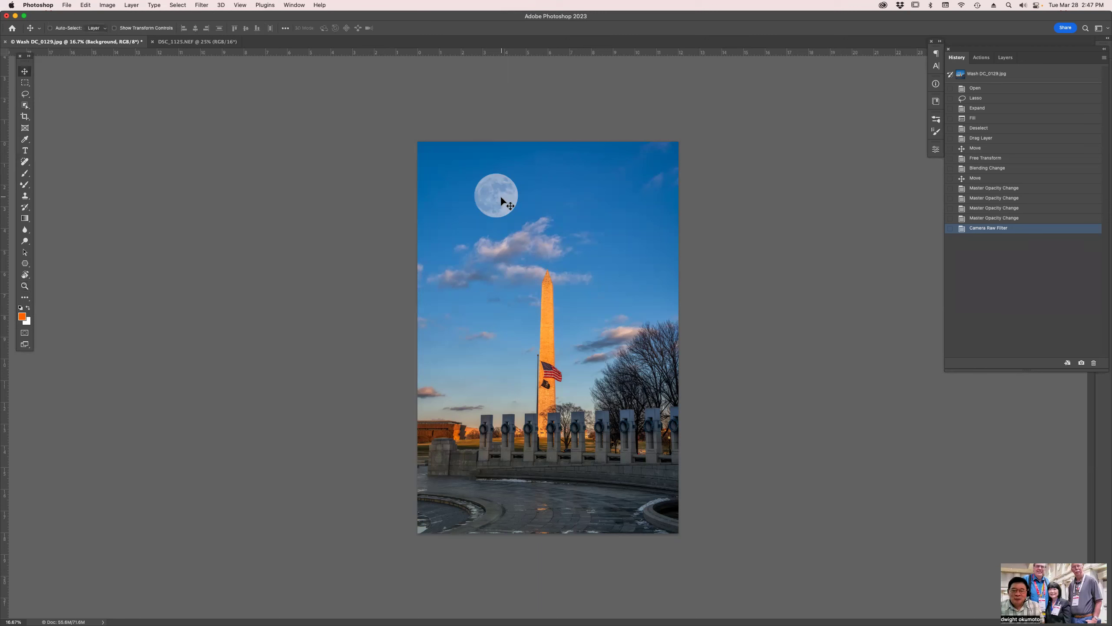
pyautogui.moveTo(500, 198); pyautogui.dragTo(504, 236)
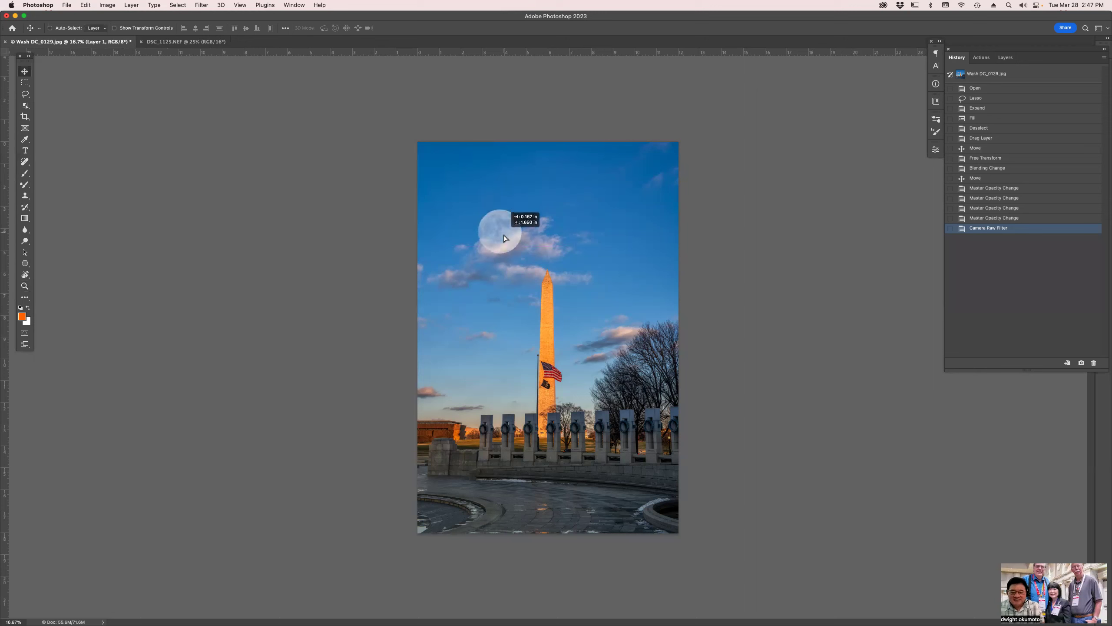
pyautogui.moveTo(504, 238); pyautogui.dragTo(505, 241)
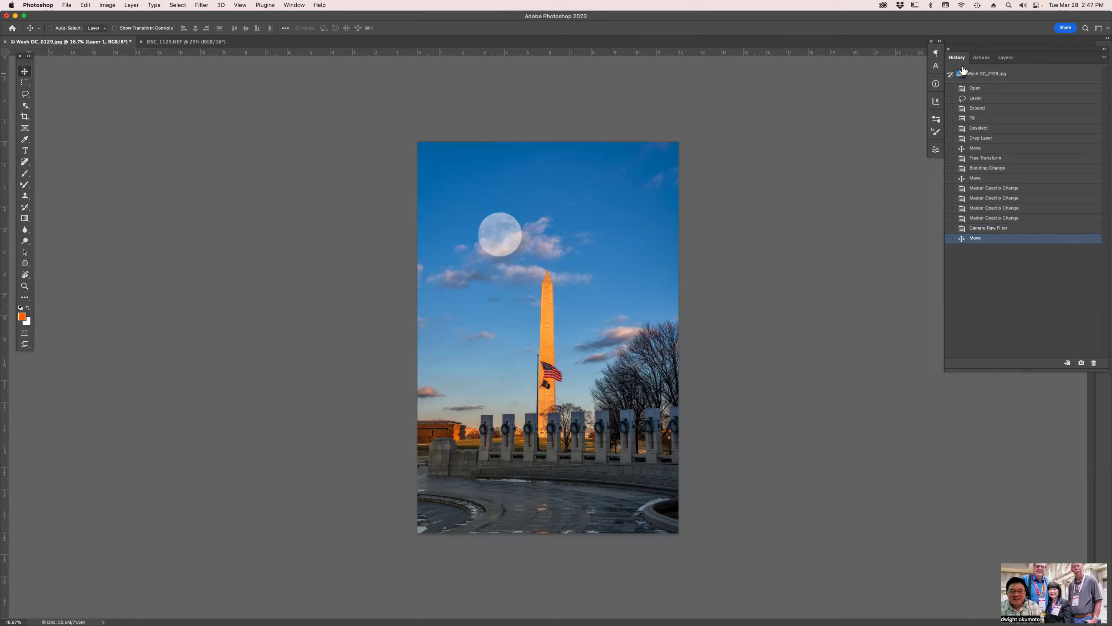
pyautogui.click(1010, 61)
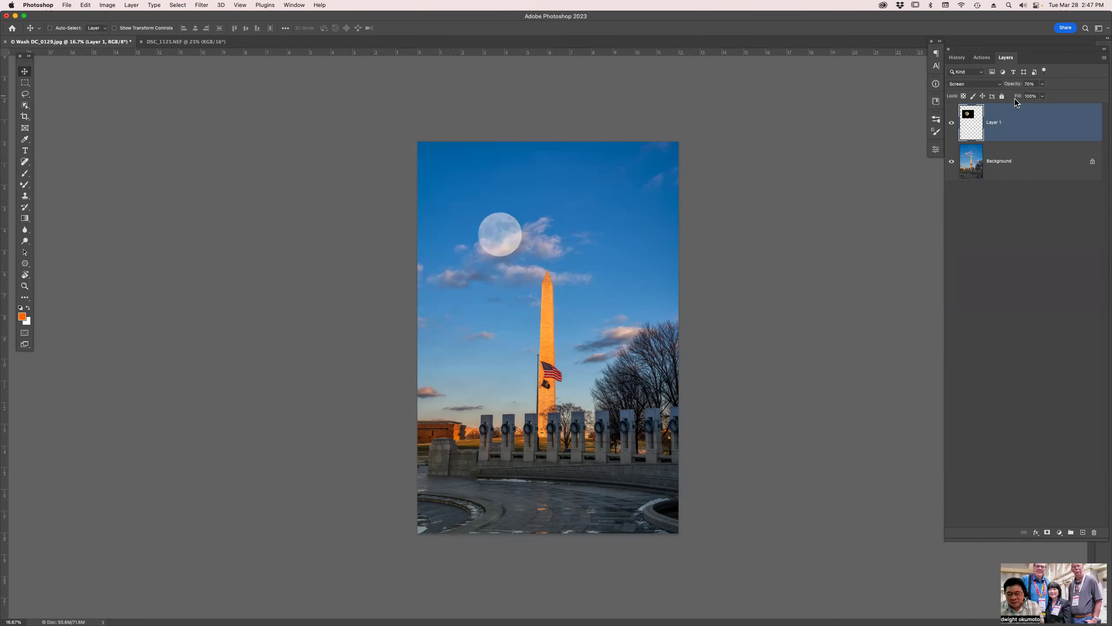
pyautogui.moveTo(1016, 87); pyautogui.dragTo(1091, 90)
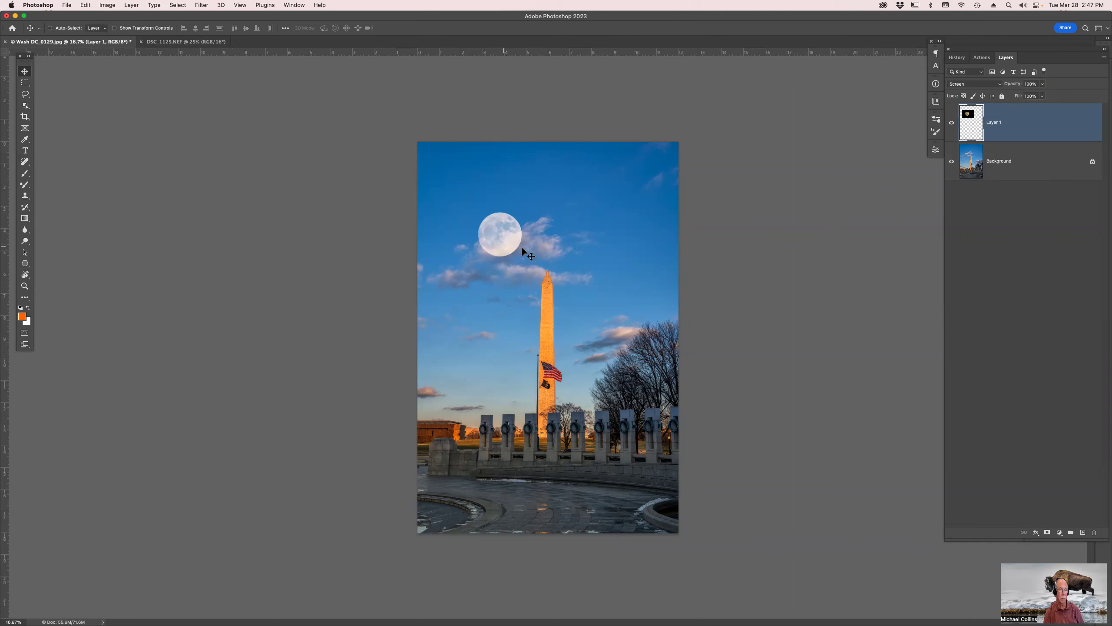
pyautogui.moveTo(509, 241); pyautogui.dragTo(550, 309)
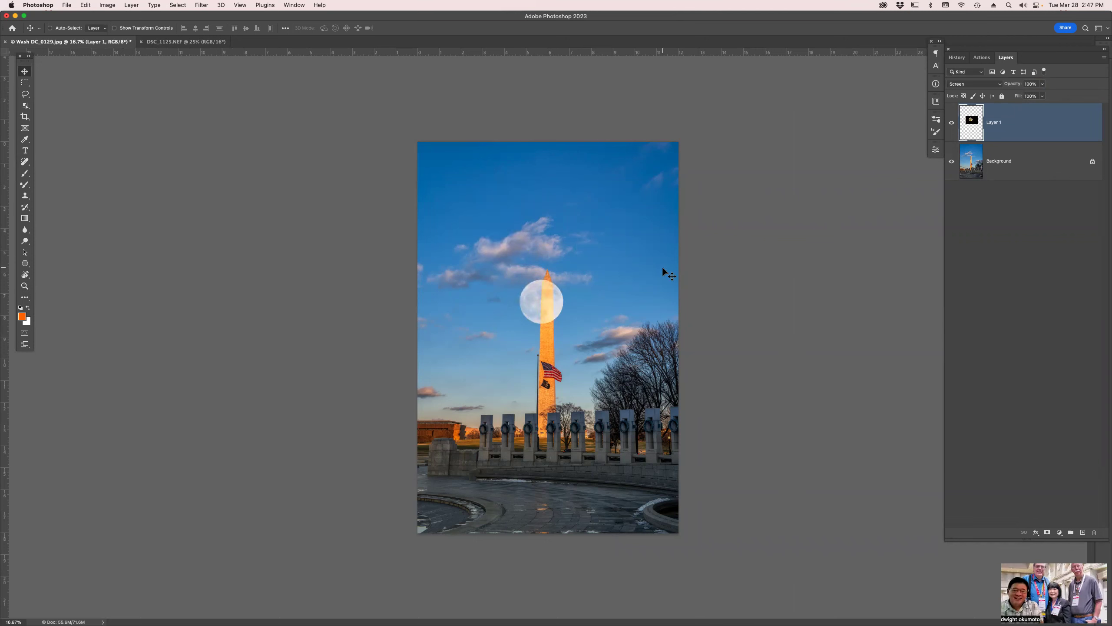
pyautogui.moveTo(537, 304); pyautogui.dragTo(484, 200)
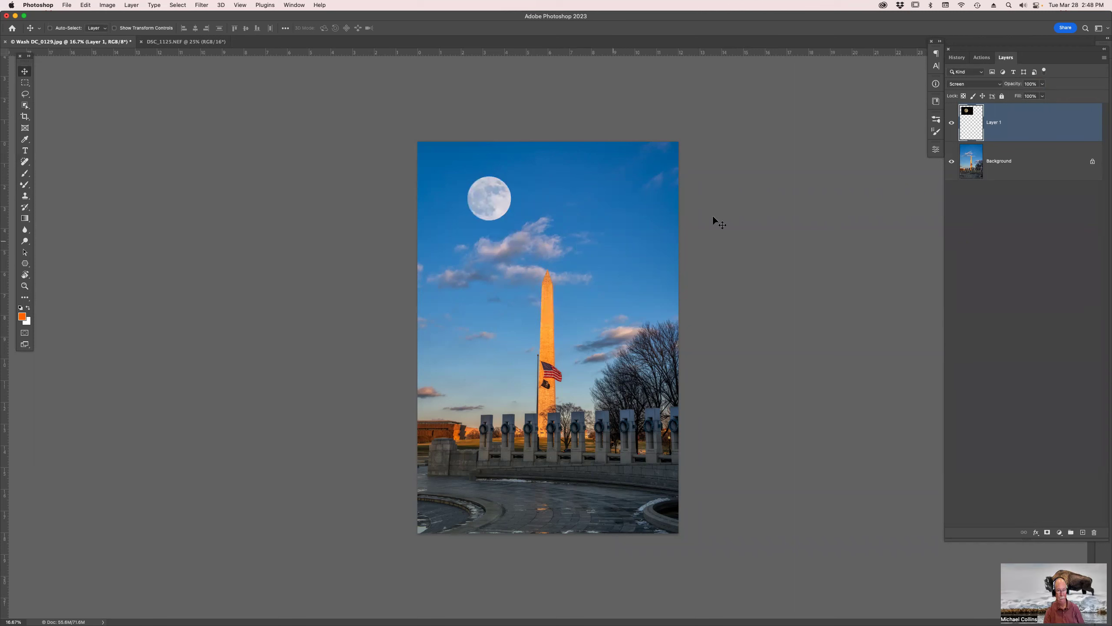
# Lower the moon layer's opacity to 60%.
pyautogui.moveTo(1018, 90); pyautogui.dragTo(1005, 94)
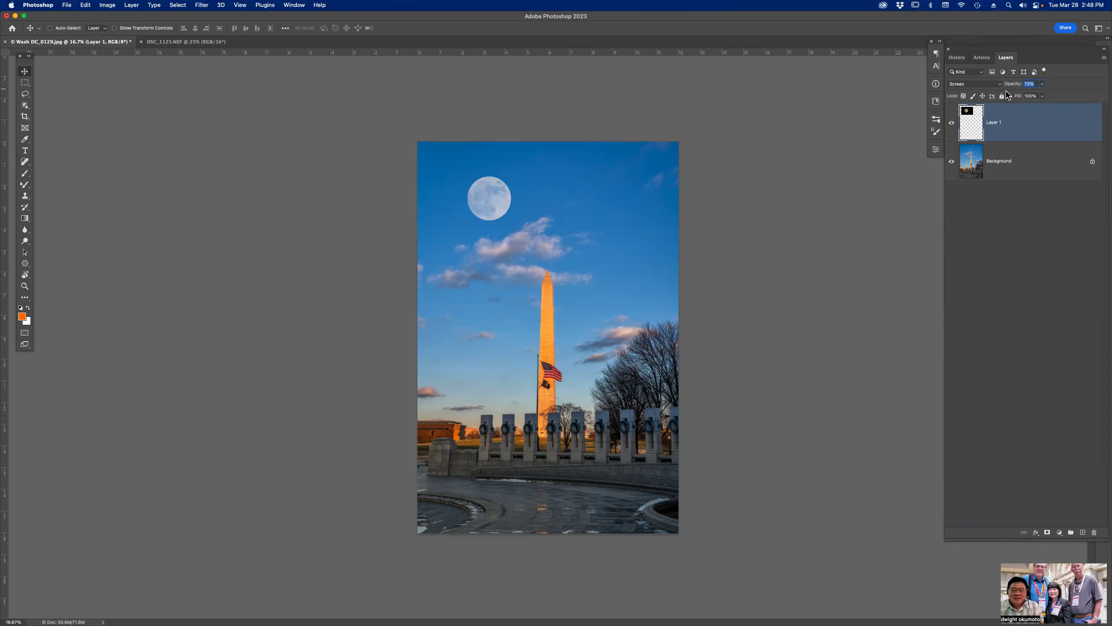
pyautogui.press('Return')
pyautogui.press('6')
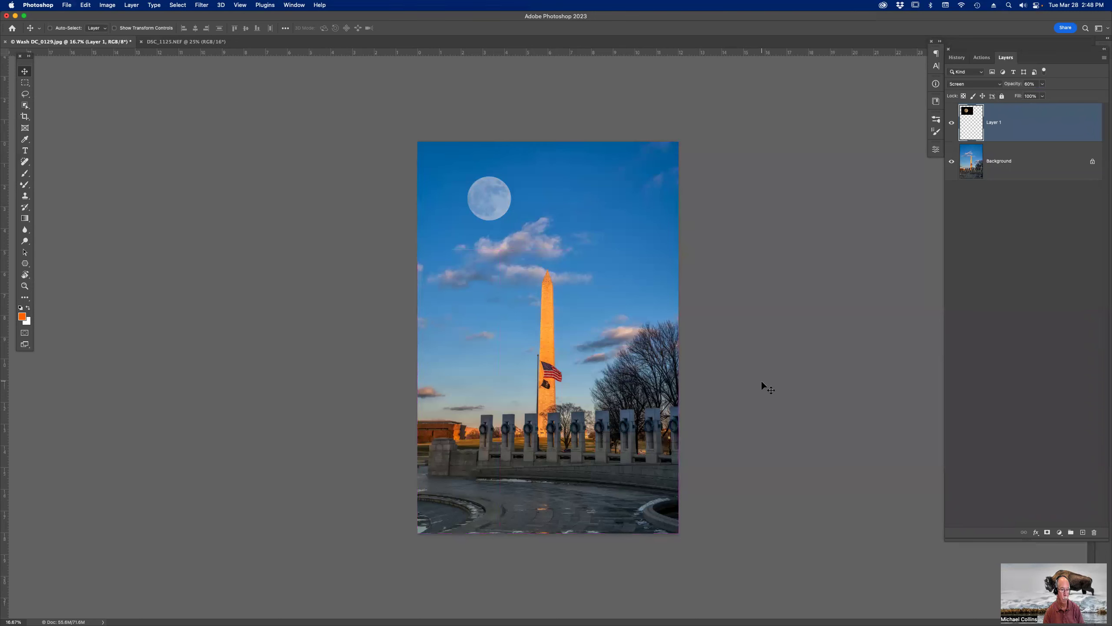
# Close the monument composite and the full-moon photo with Don't Save, then switch to Bridge.
pyautogui.press('super+w')
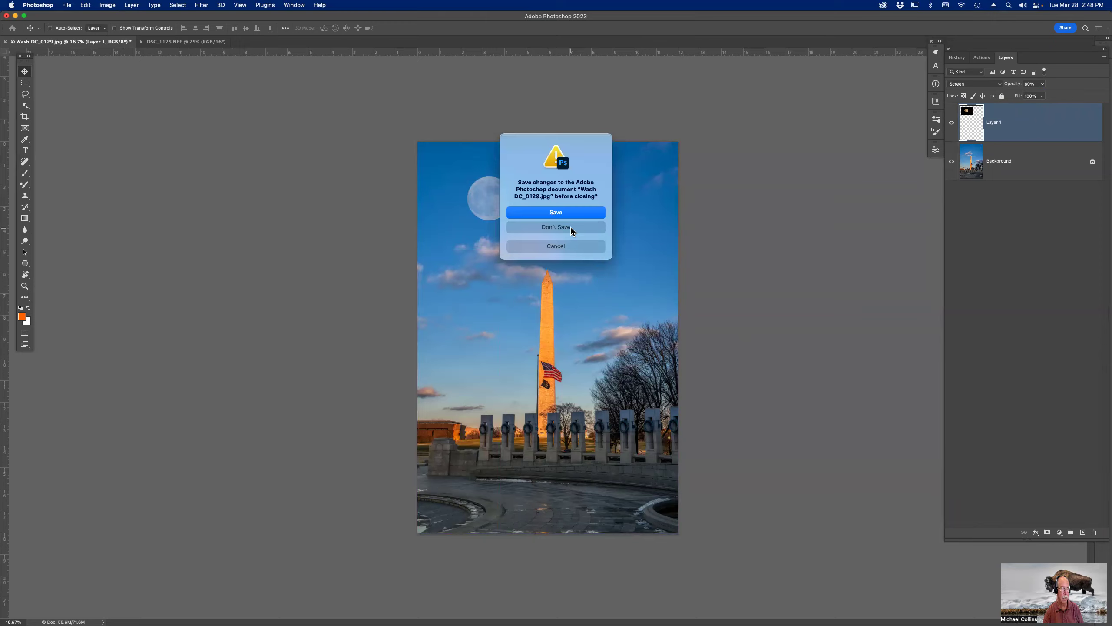
pyautogui.click(572, 227)
pyautogui.press('super+w')
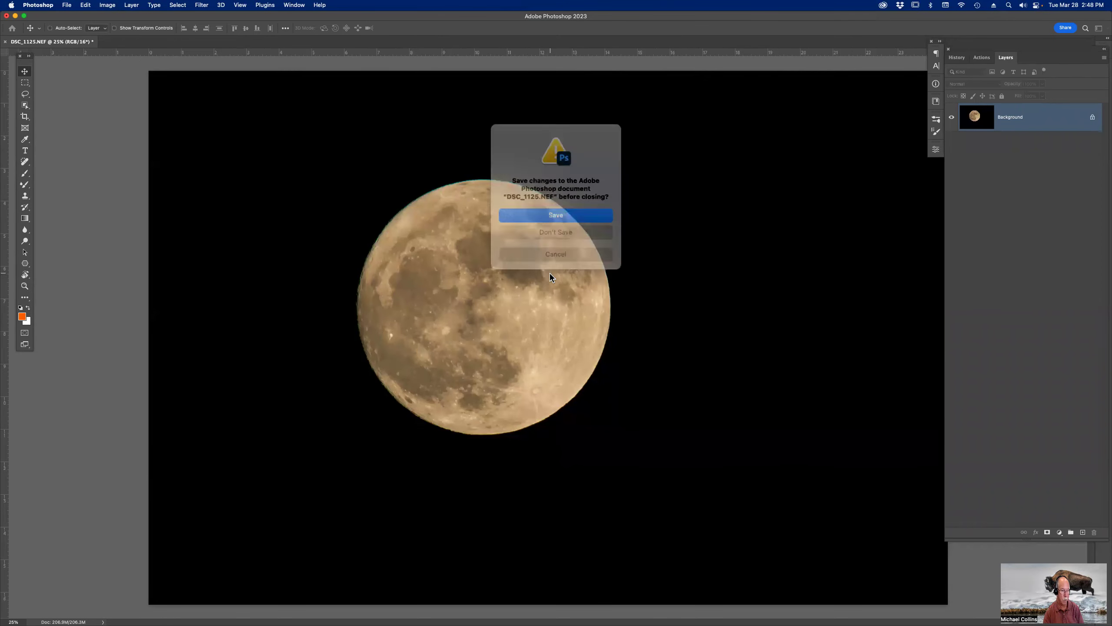
pyautogui.click(569, 227)
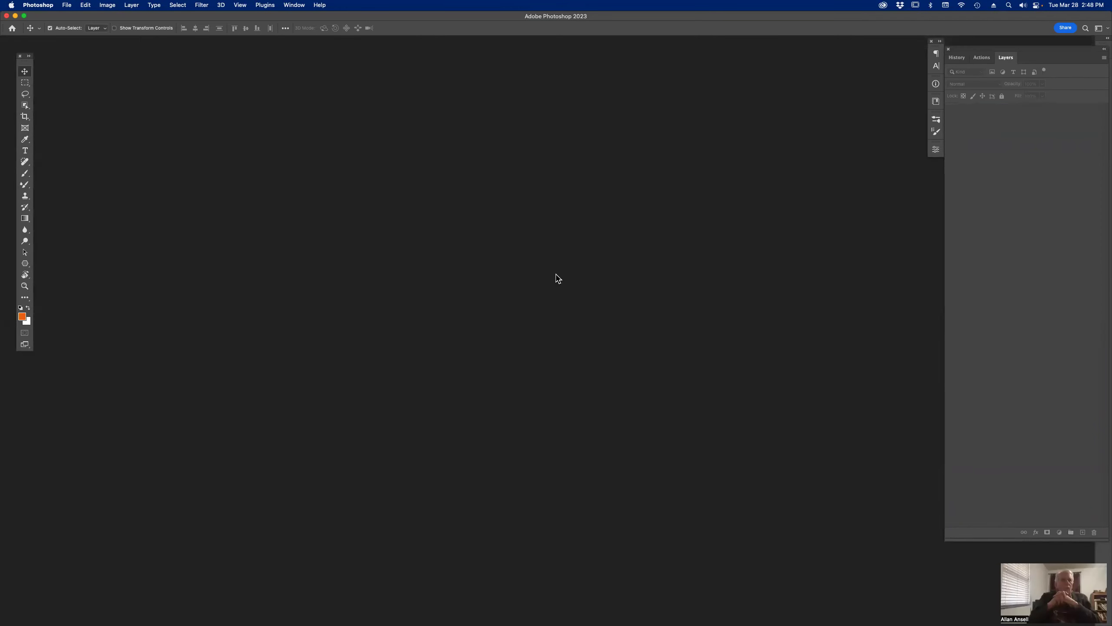
pyautogui.press('super+Tab')
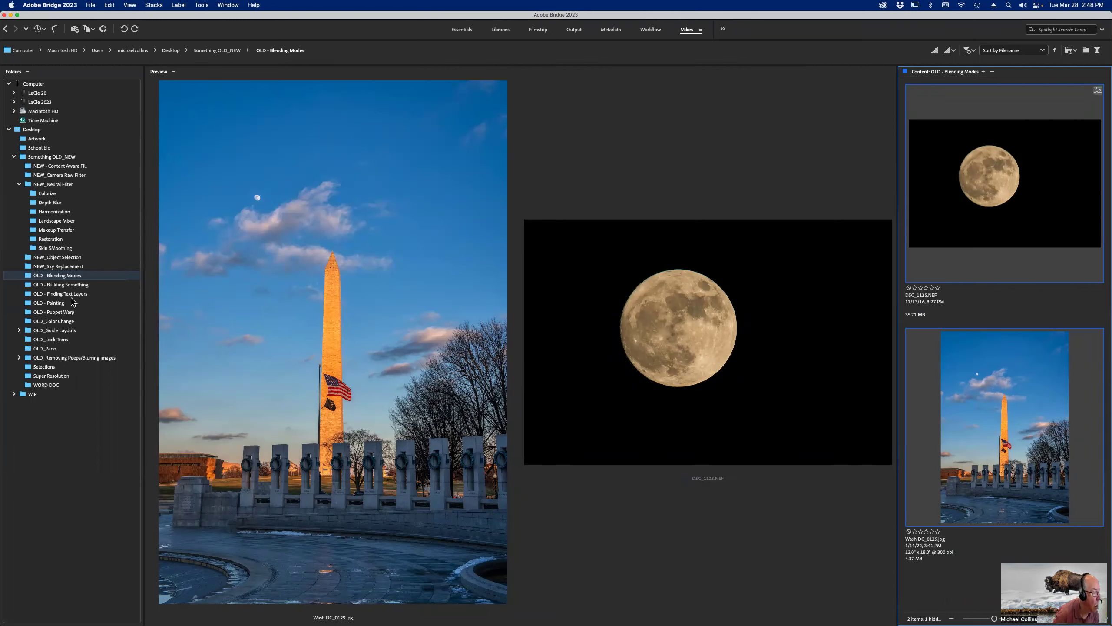
# Open the OLD_Blur using Stack folder inside OLD_Removing Peeps/Blurring images.
pyautogui.click(76, 358)
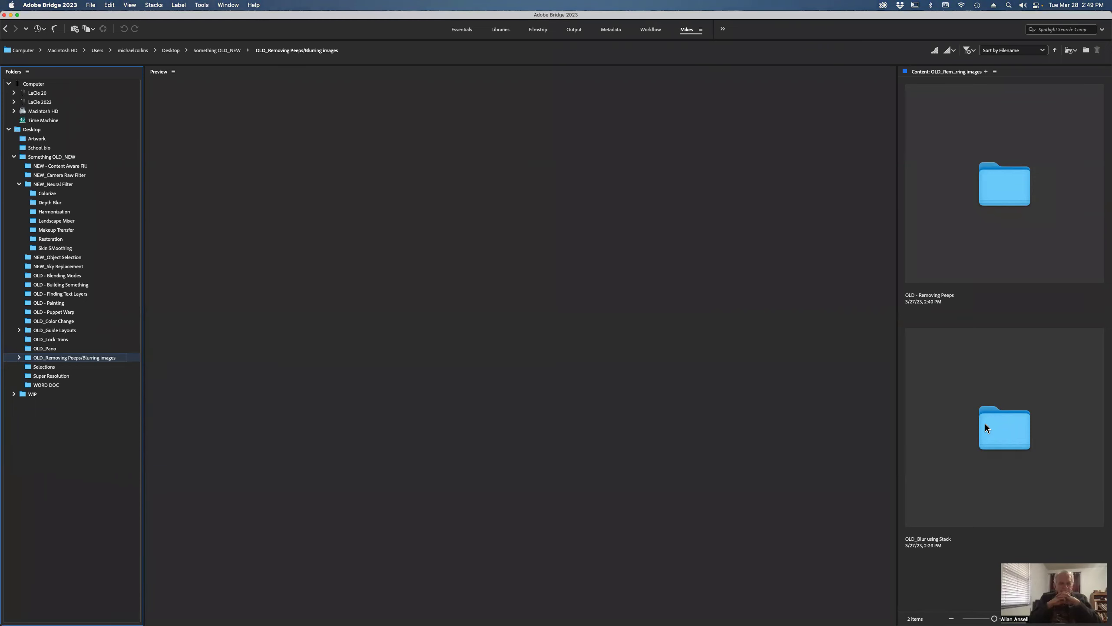
pyautogui.click(993, 431)
pyautogui.doubleClick(992, 431)
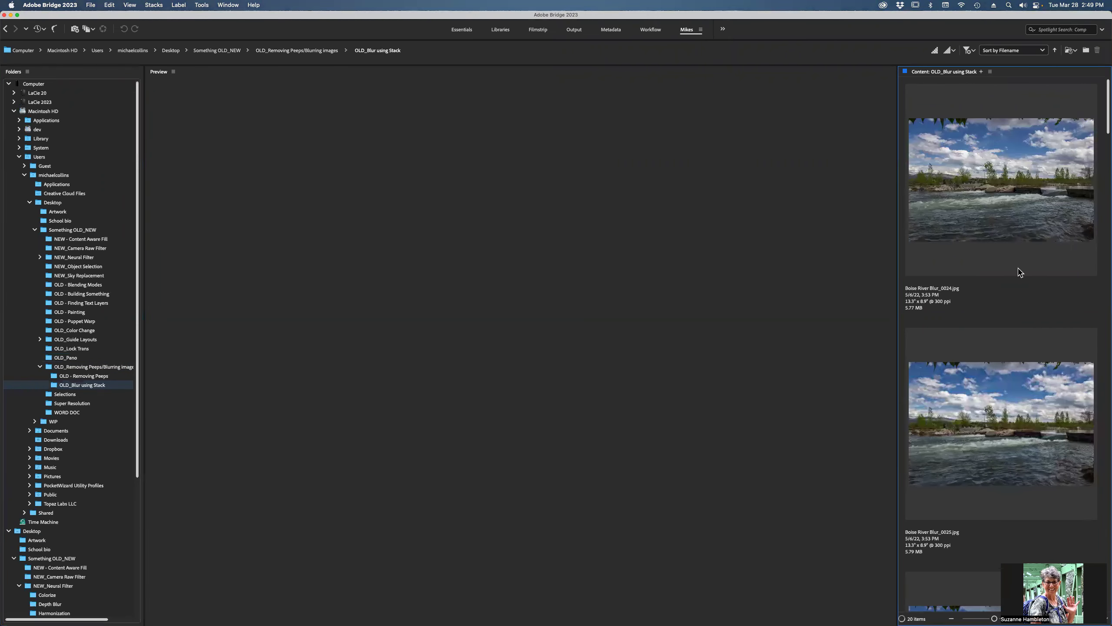
pyautogui.click(1006, 185)
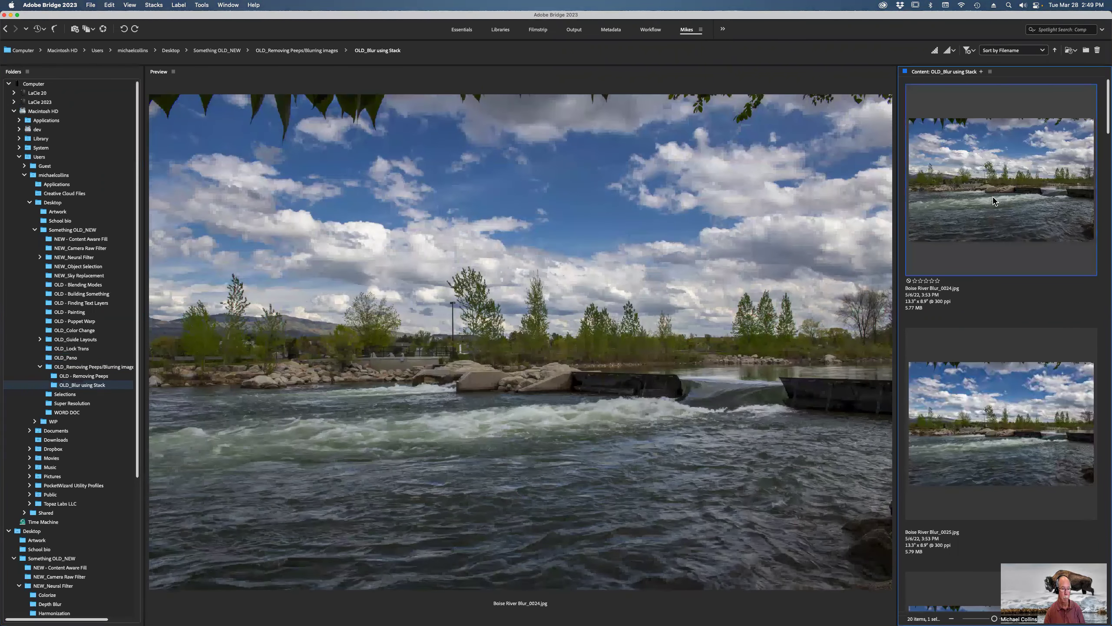
# Select all 20 Boise River Blur photos and bring up Bridge's Photoshop commands.
pyautogui.scroll(-5, 1006, 287)
pyautogui.scroll(-5, 1007, 288)
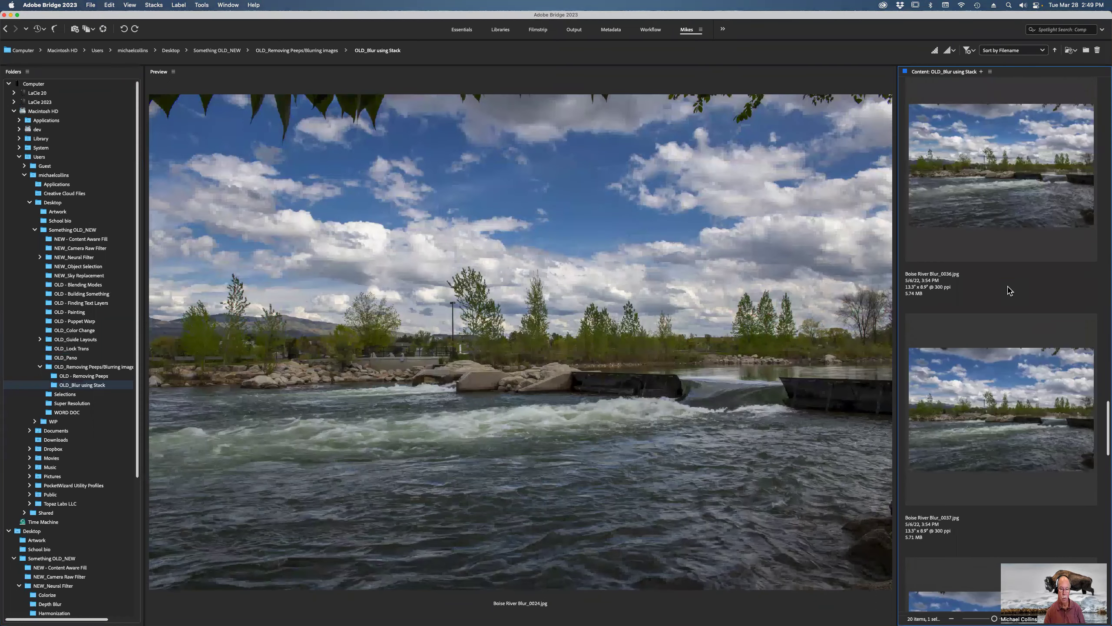
pyautogui.scroll(-5, 1008, 289)
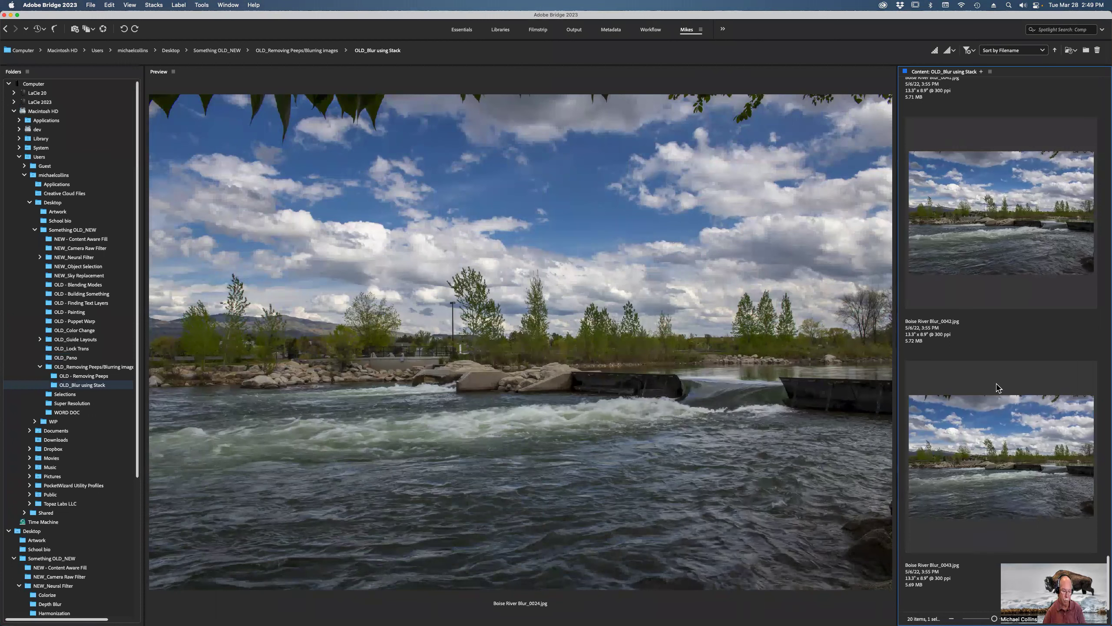
pyautogui.keyDown('shift'); pyautogui.click(976, 475); pyautogui.keyUp('shift')
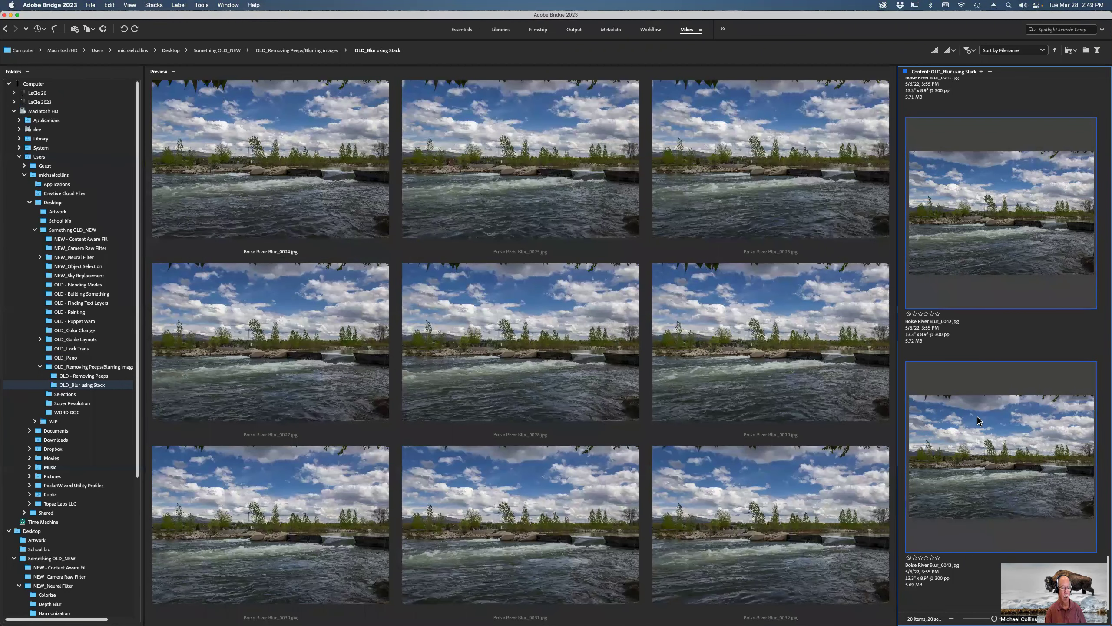
pyautogui.click(203, 6)
pyautogui.moveTo(209, 109)
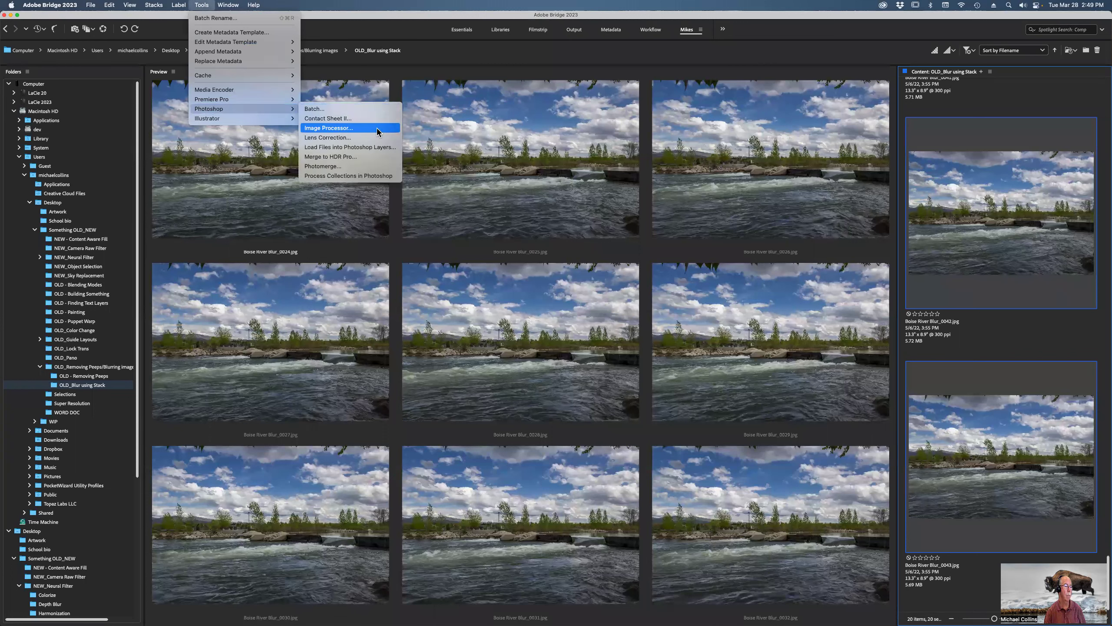
# Load the 20 river photos as layers of one document and select every layer.
pyautogui.click(359, 147)
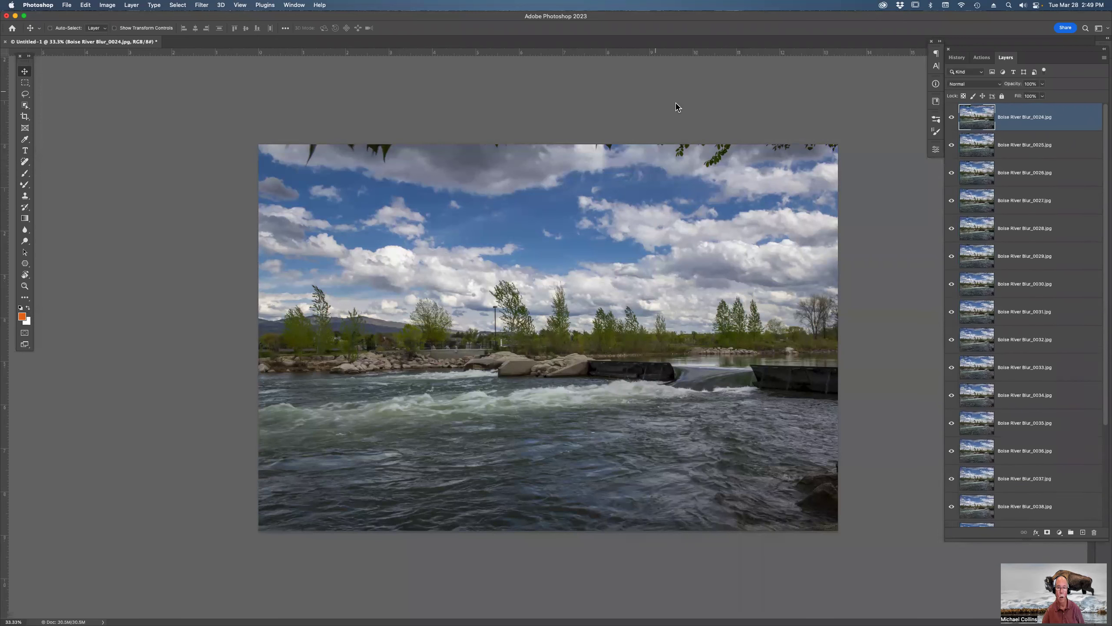
pyautogui.scroll(-5, 1038, 237)
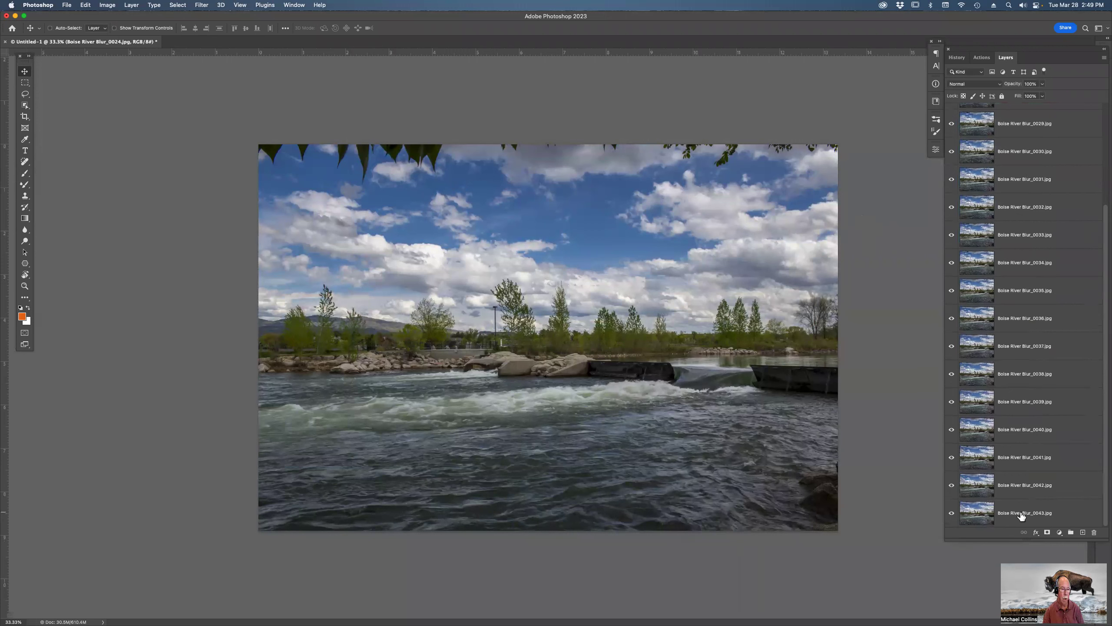
pyautogui.keyDown('shift'); pyautogui.click(1021, 515); pyautogui.keyUp('shift')
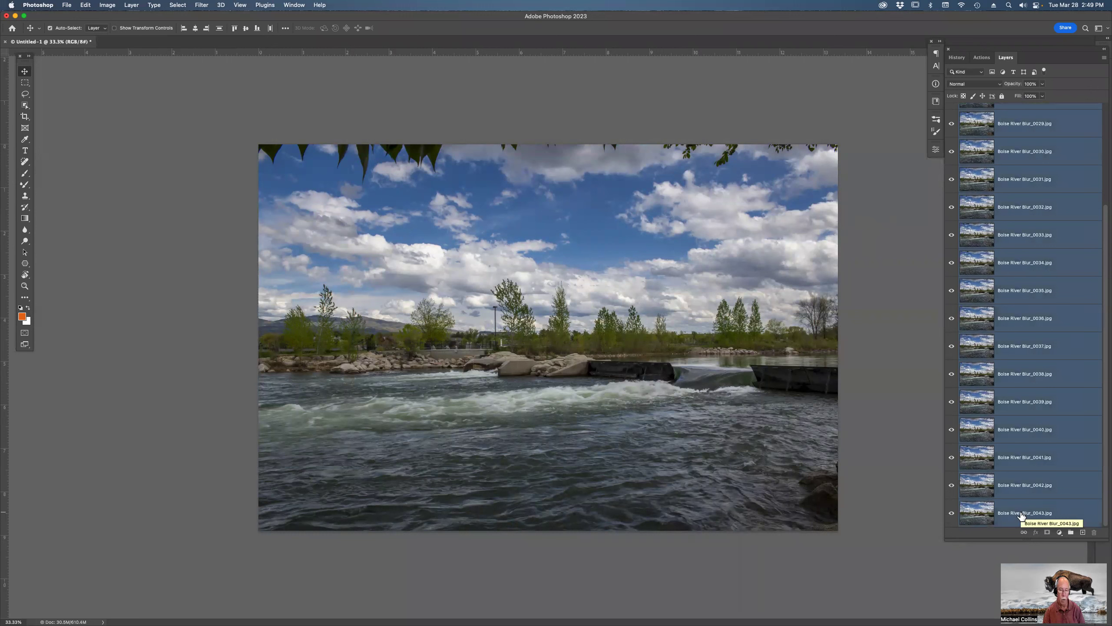
pyautogui.click(1105, 59)
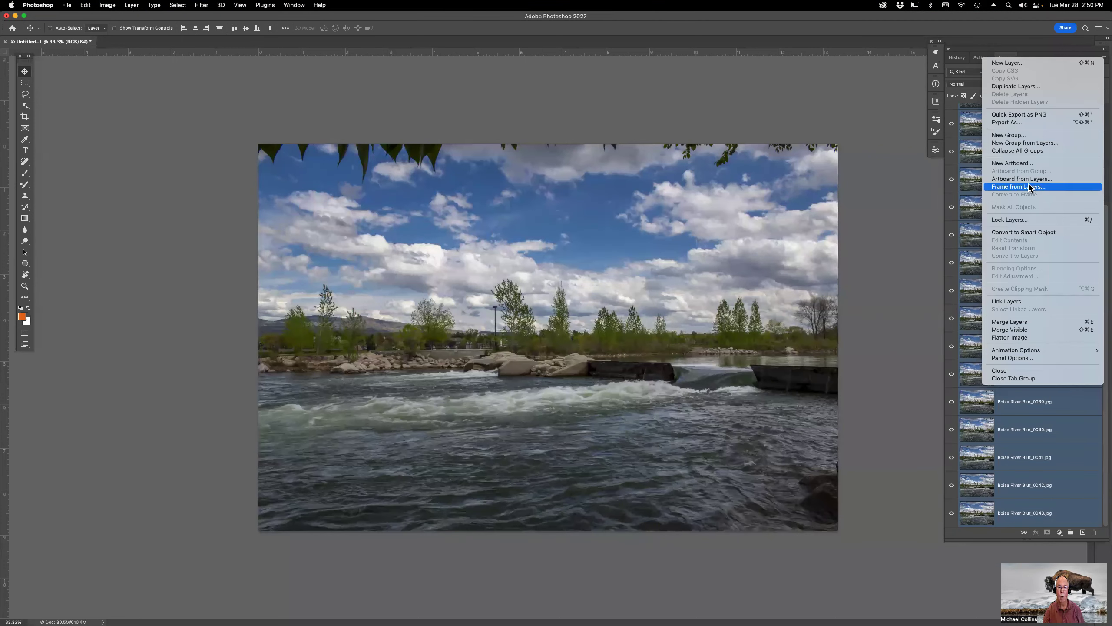
# Gather all selected river layers into Group 1 using New Group from Layers.
pyautogui.click(1017, 146)
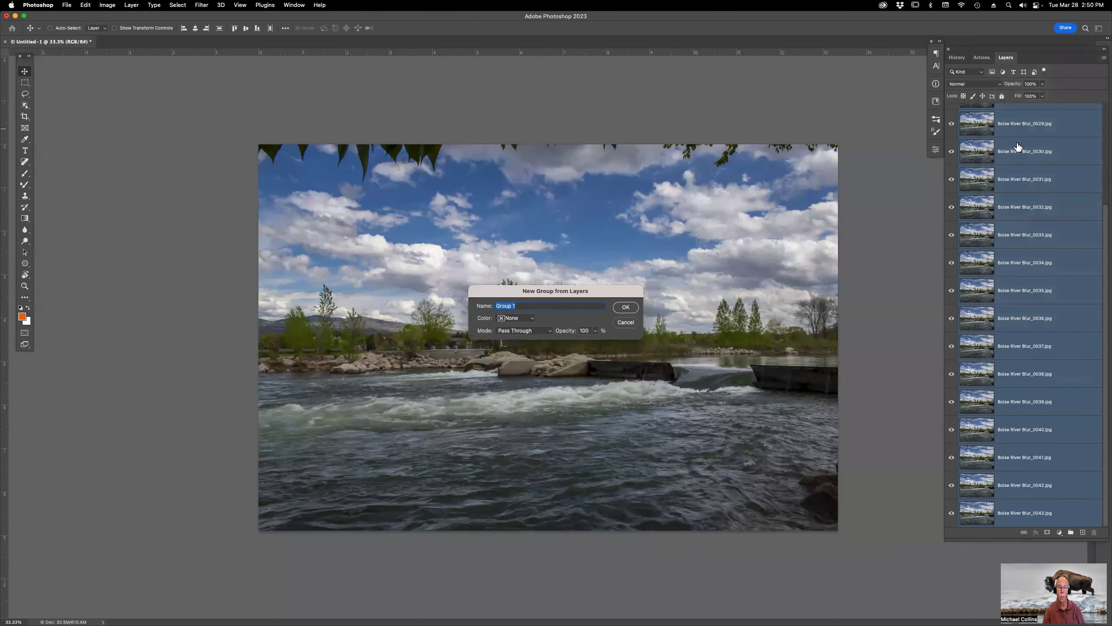
pyautogui.click(625, 307)
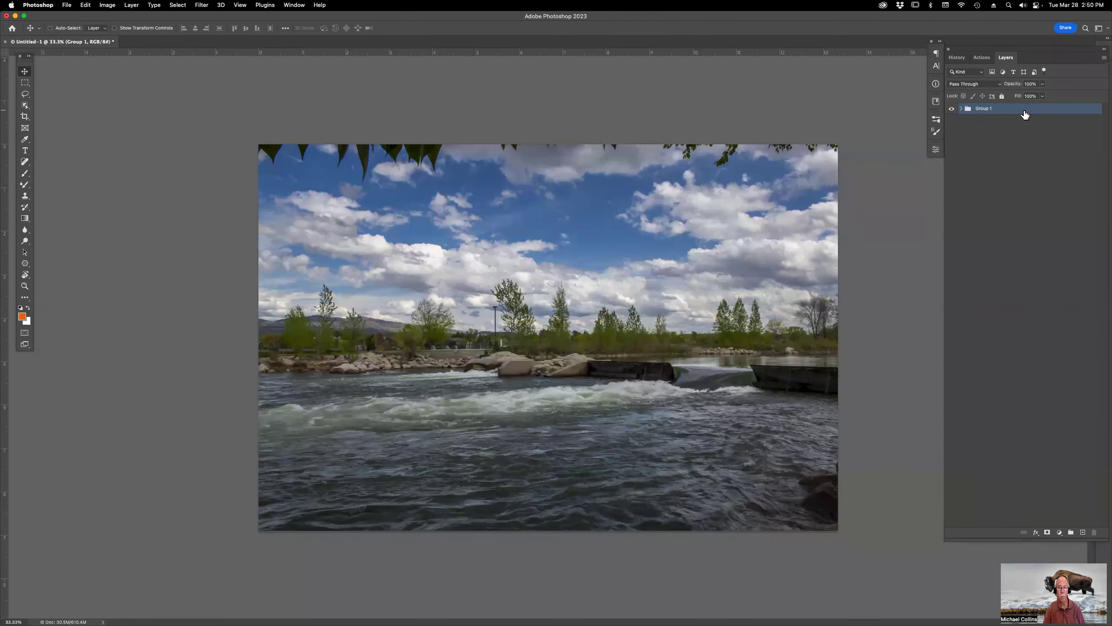
pyautogui.rightClick(1076, 107)
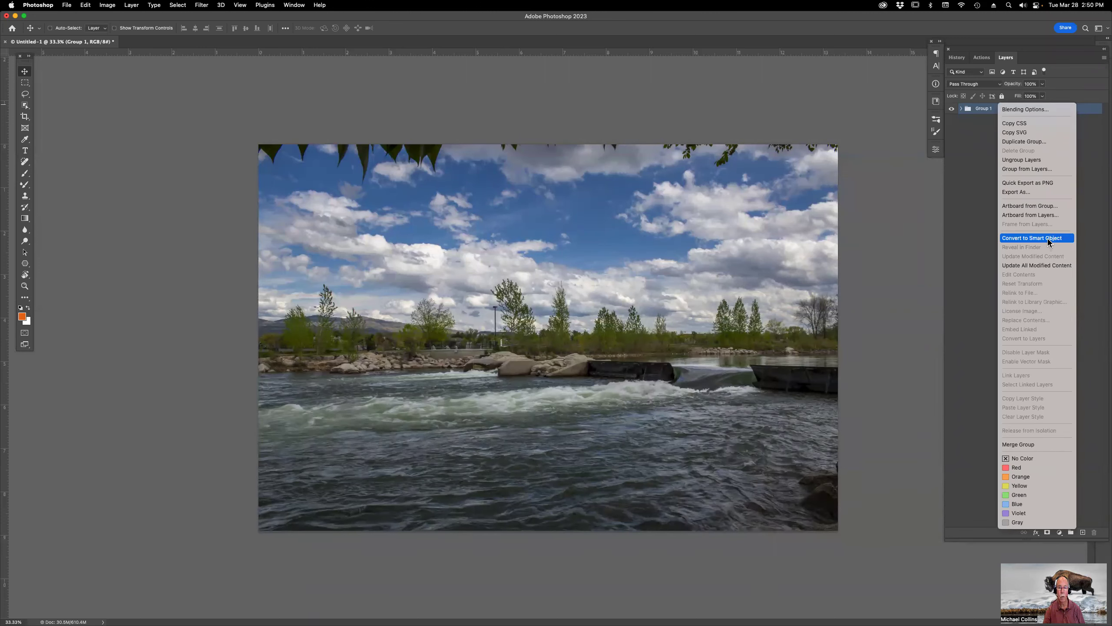
pyautogui.click(1105, 61)
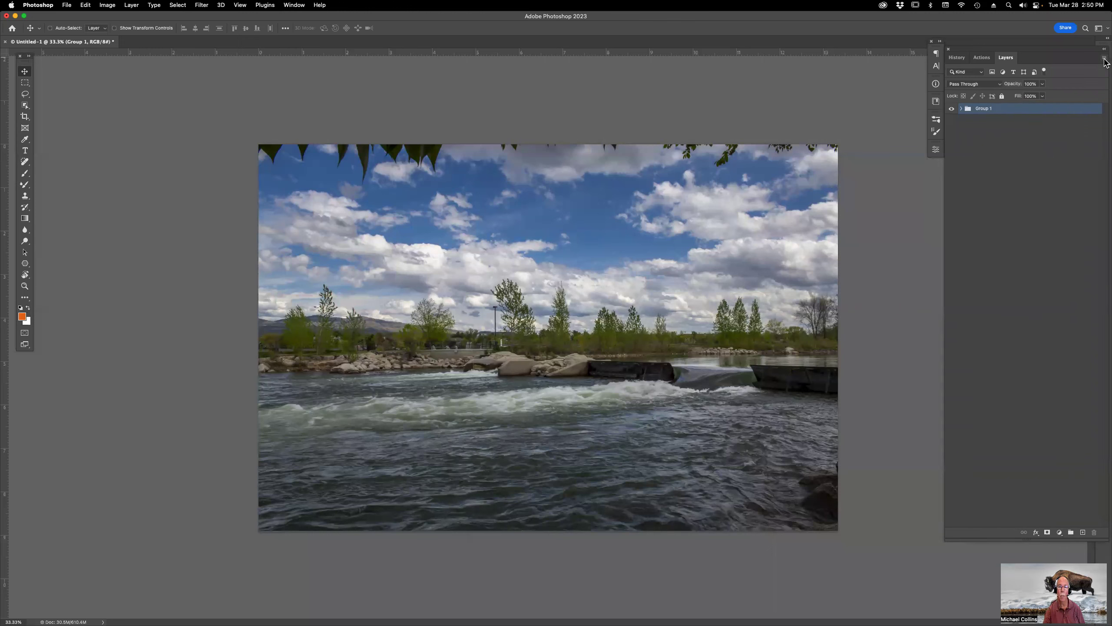
pyautogui.click(1104, 61)
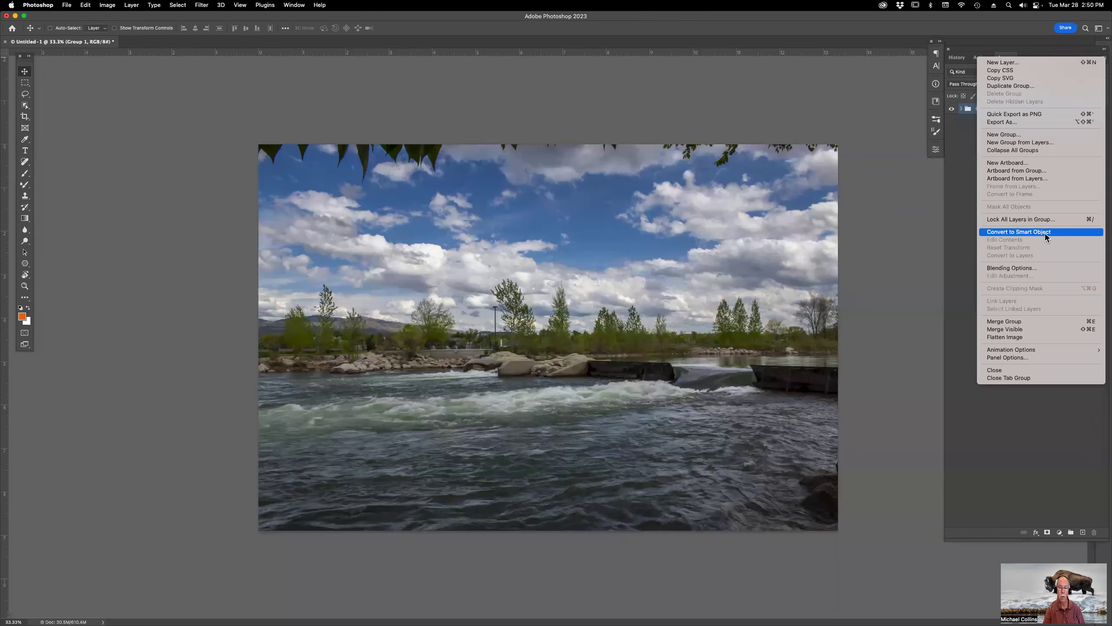
pyautogui.click(133, 8)
pyautogui.click(112, 5)
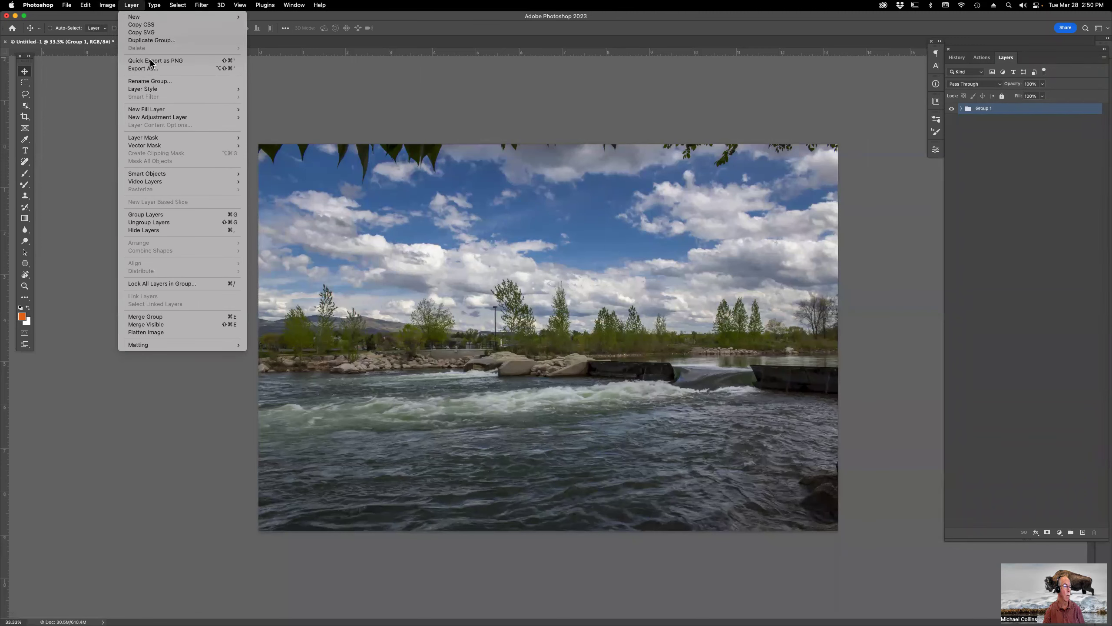
pyautogui.moveTo(147, 173)
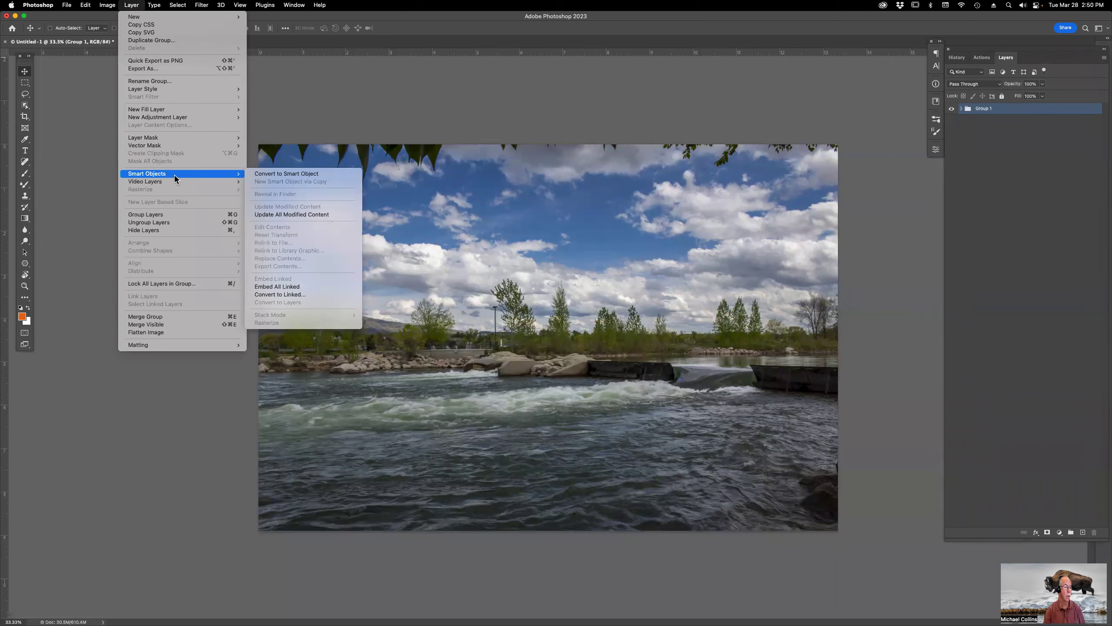
# Convert Group 1 into a smart object via Filter > Convert for Smart Filters.
pyautogui.click(290, 173)
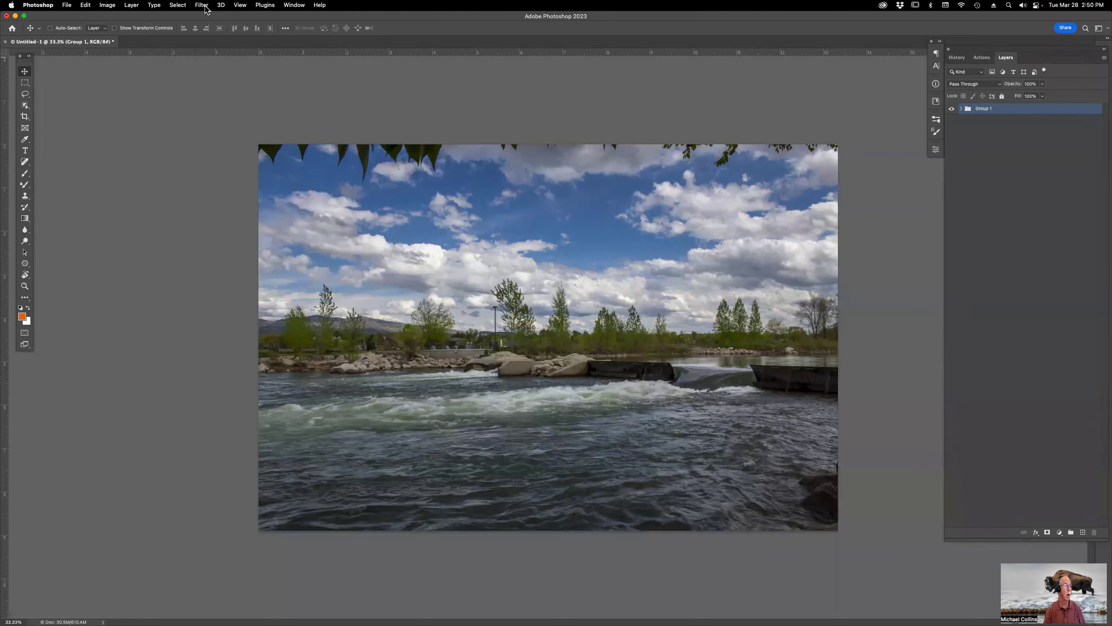
pyautogui.click(203, 5)
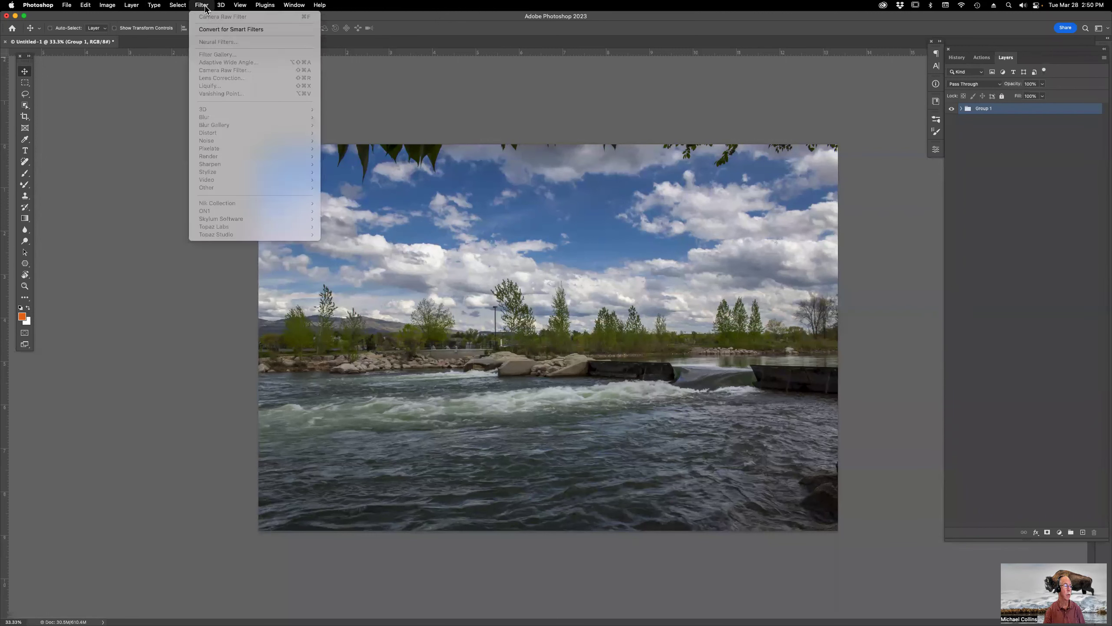
pyautogui.click(234, 30)
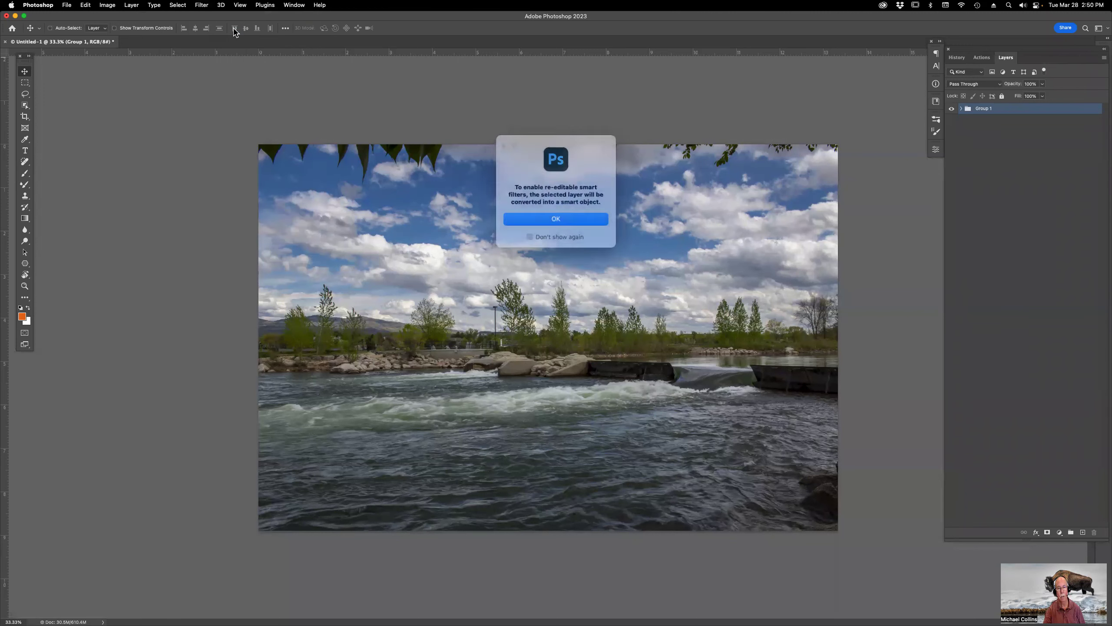
pyautogui.click(565, 218)
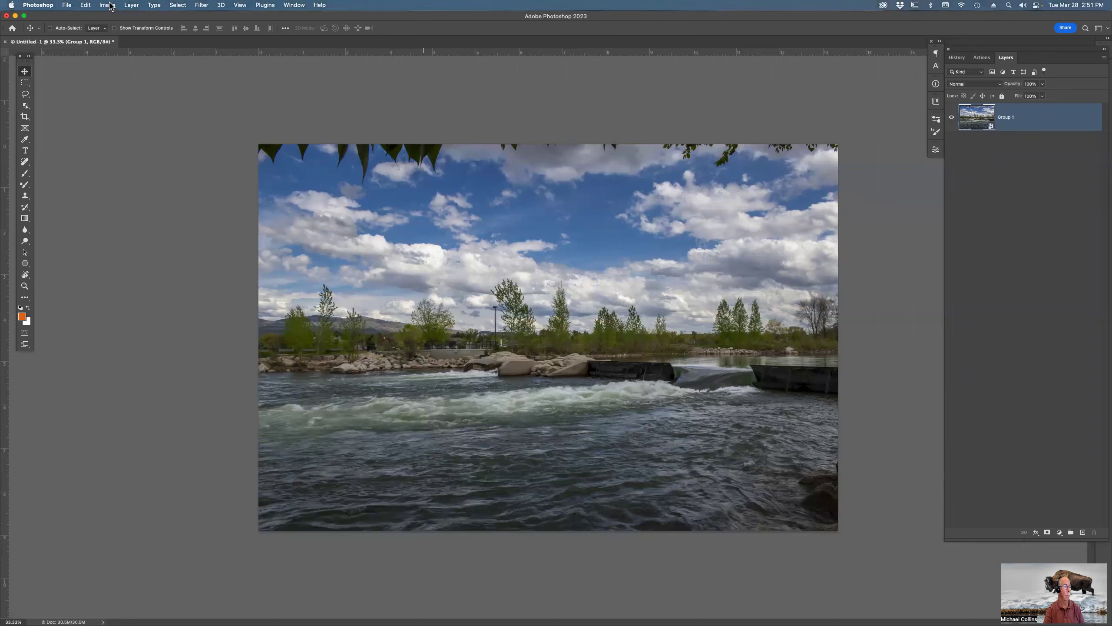
# Apply the Median stack mode to the river smart object.
pyautogui.click(132, 5)
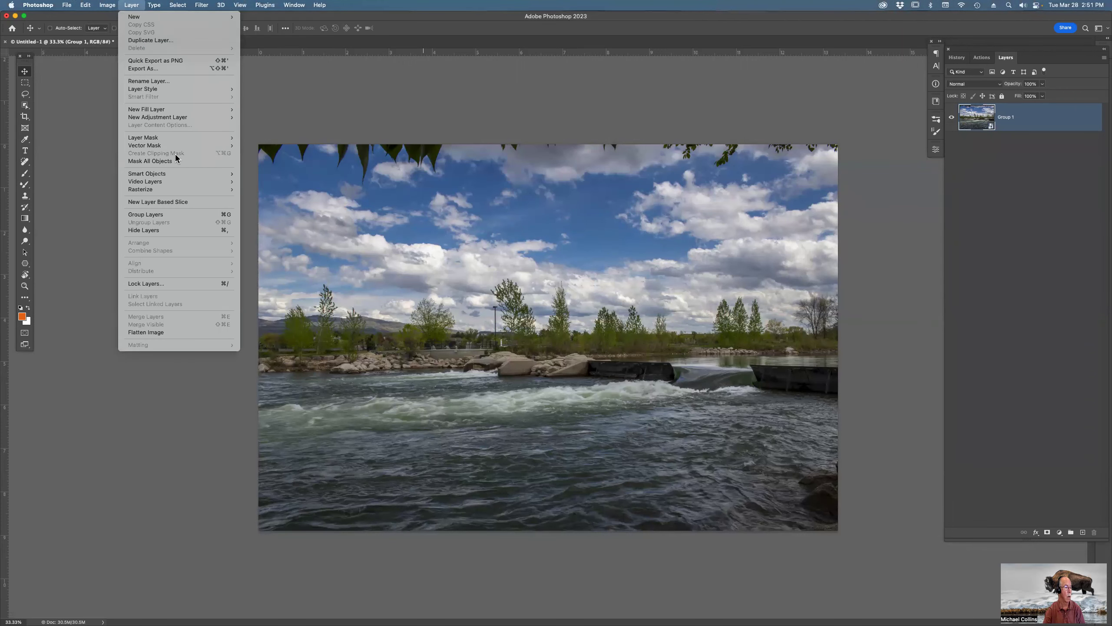
pyautogui.moveTo(147, 173)
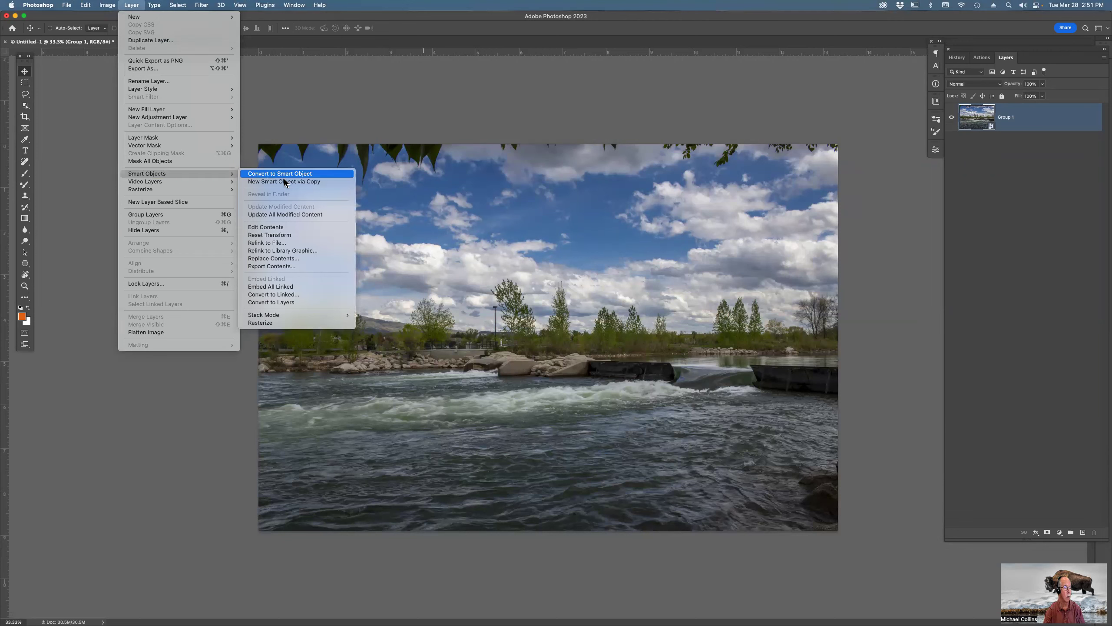
pyautogui.moveTo(265, 314)
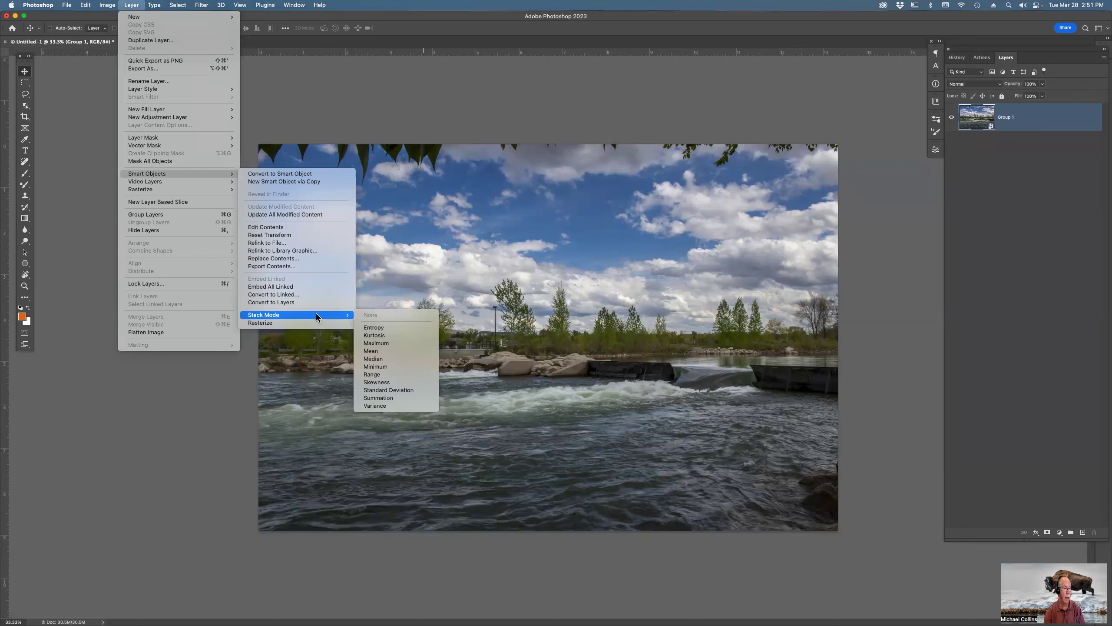
pyautogui.click(410, 359)
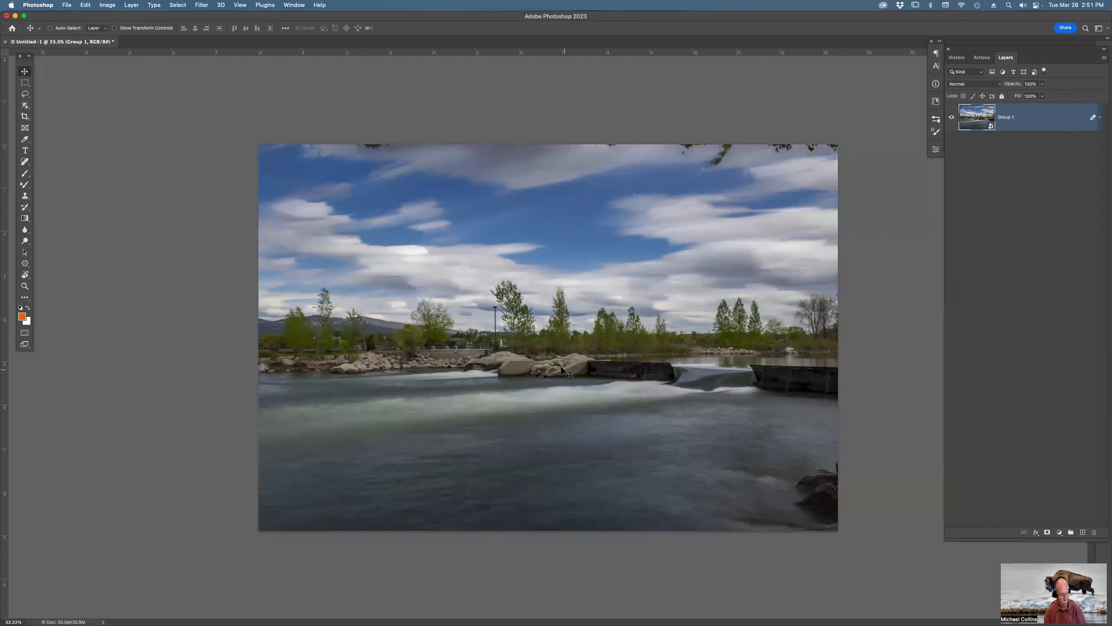
# Zoom to 100% on the rapids and compare before and after the median blend in History.
pyautogui.press('z')
pyautogui.moveTo(313, 214); pyautogui.dragTo(817, 488)
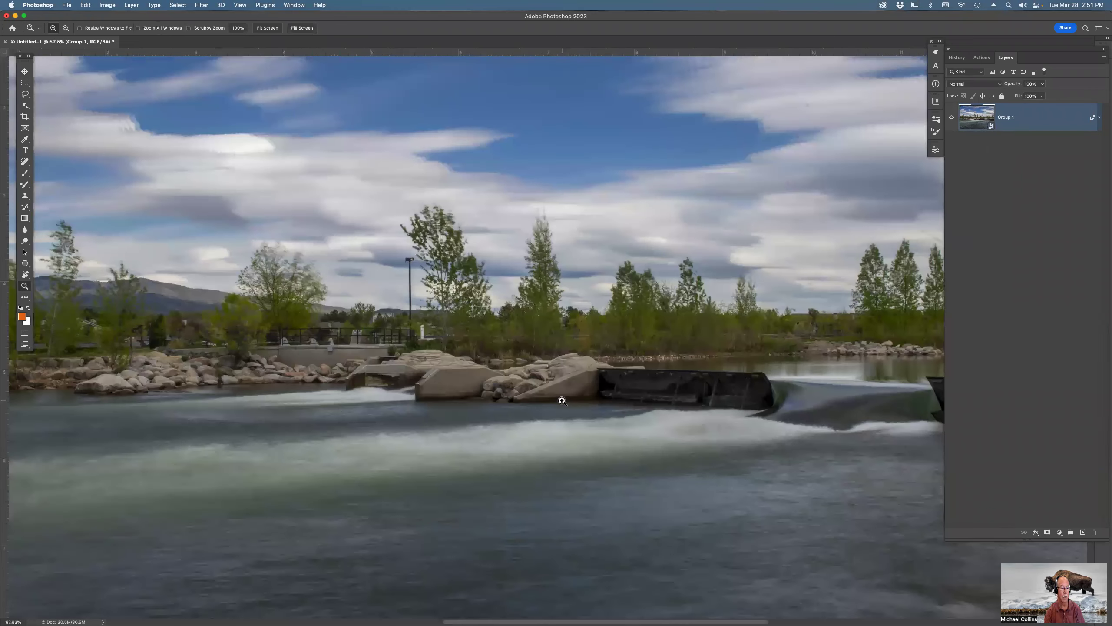
pyautogui.moveTo(562, 409); pyautogui.dragTo(629, 355)
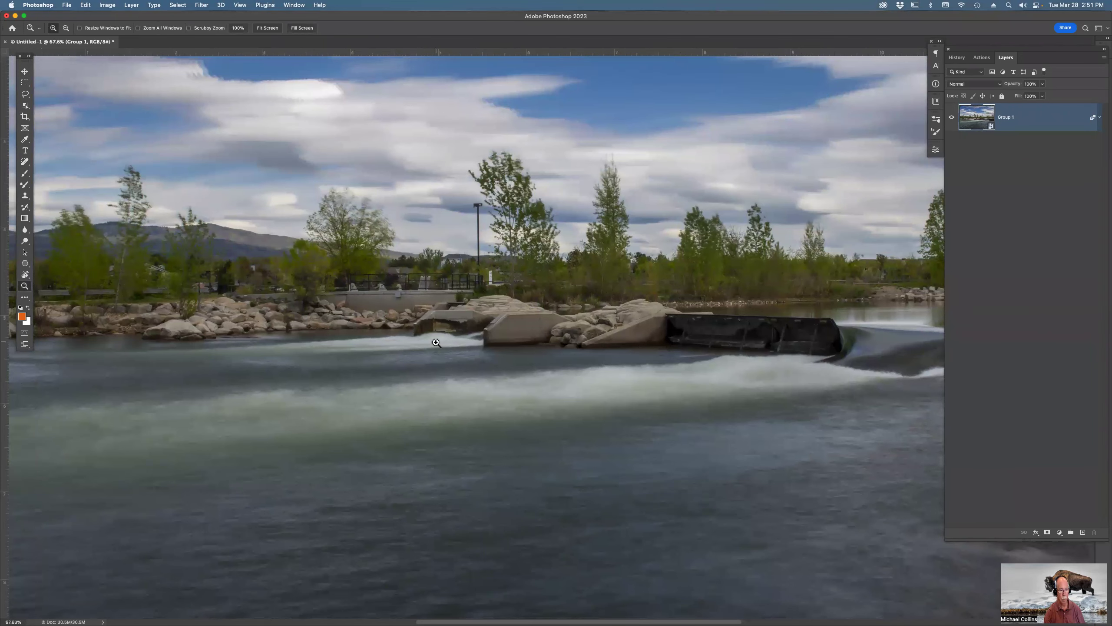
pyautogui.click(779, 375)
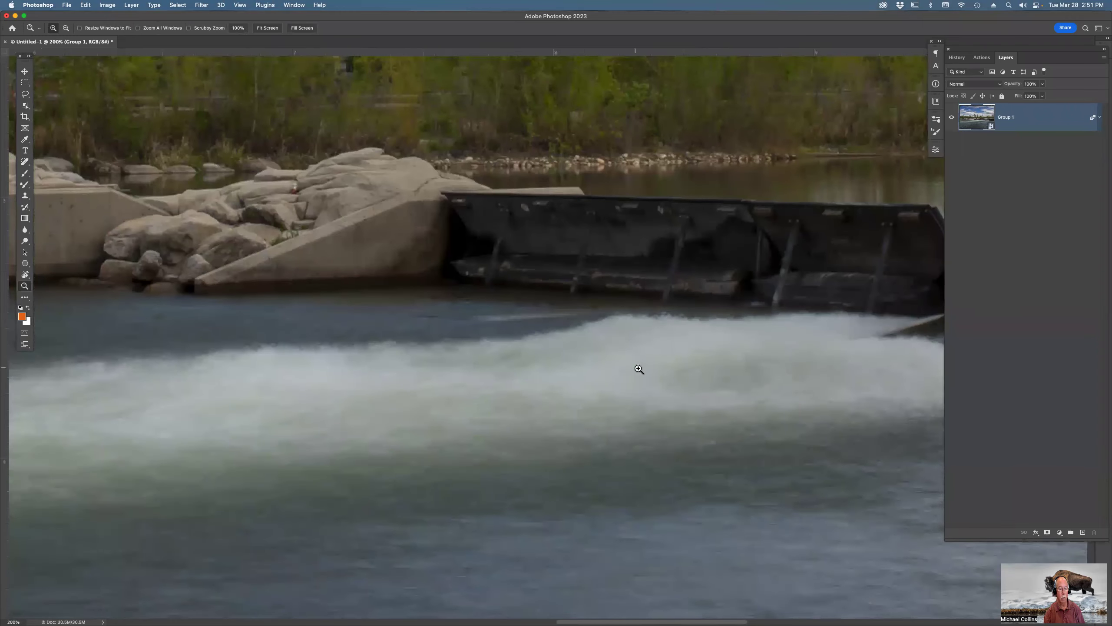
pyautogui.click(956, 58)
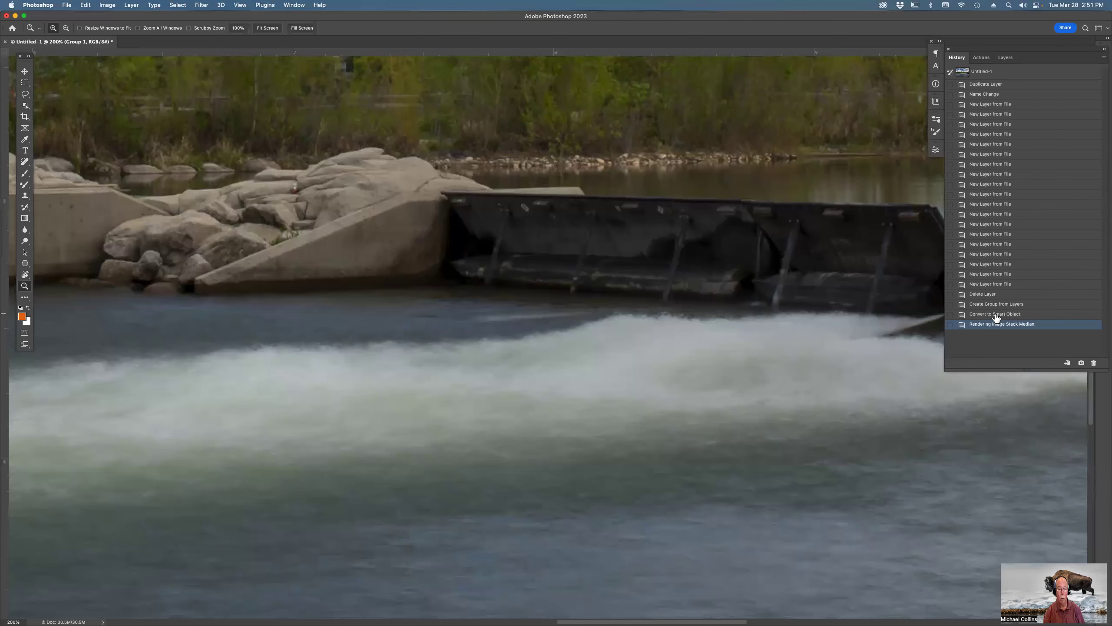
pyautogui.click(996, 314)
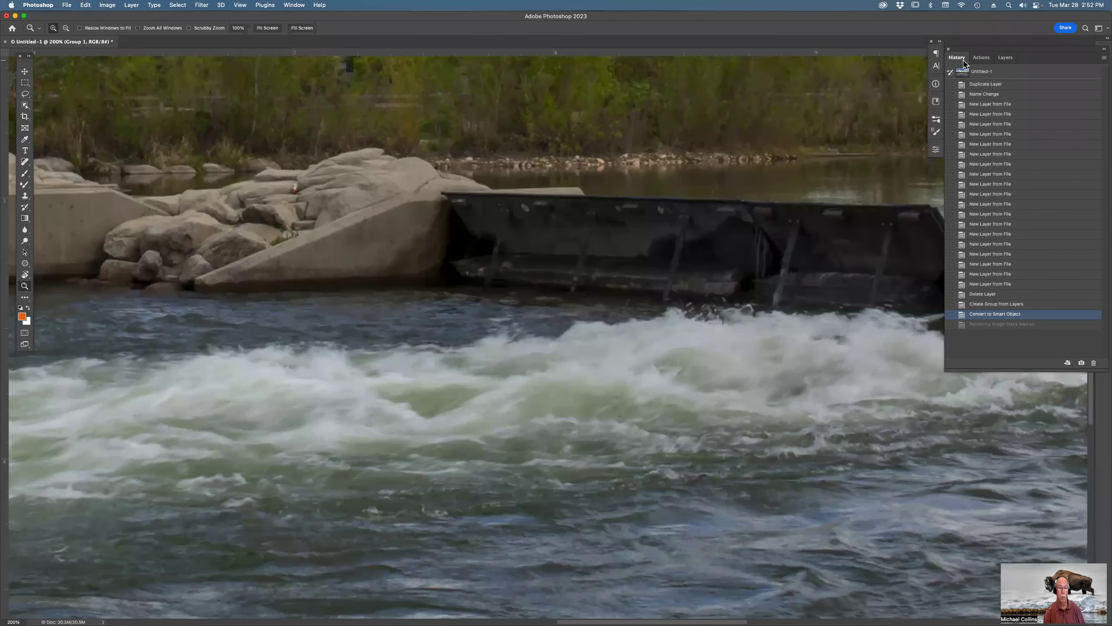
pyautogui.click(1005, 325)
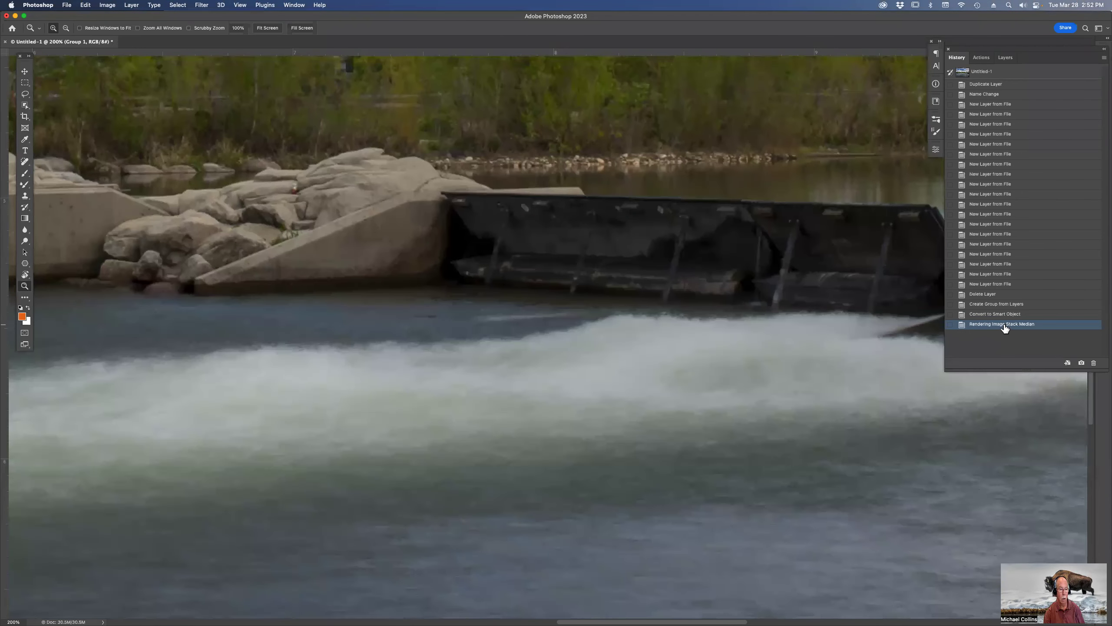
# Fit the photo on screen, close the stack without saving, and return to Bridge.
pyautogui.press('super+0')
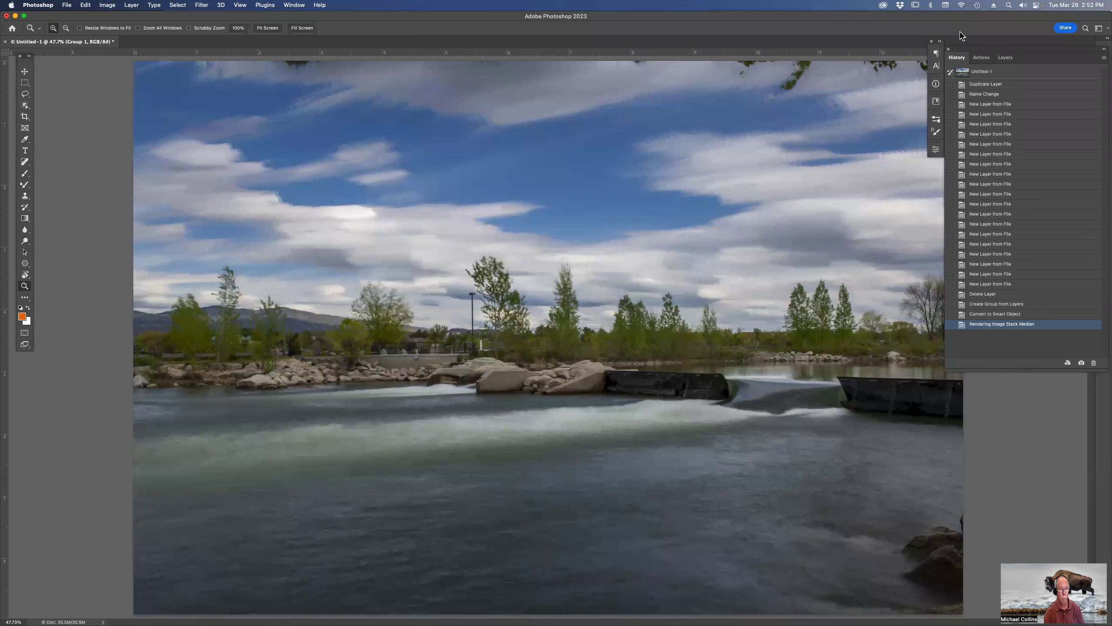
pyautogui.press('super+w')
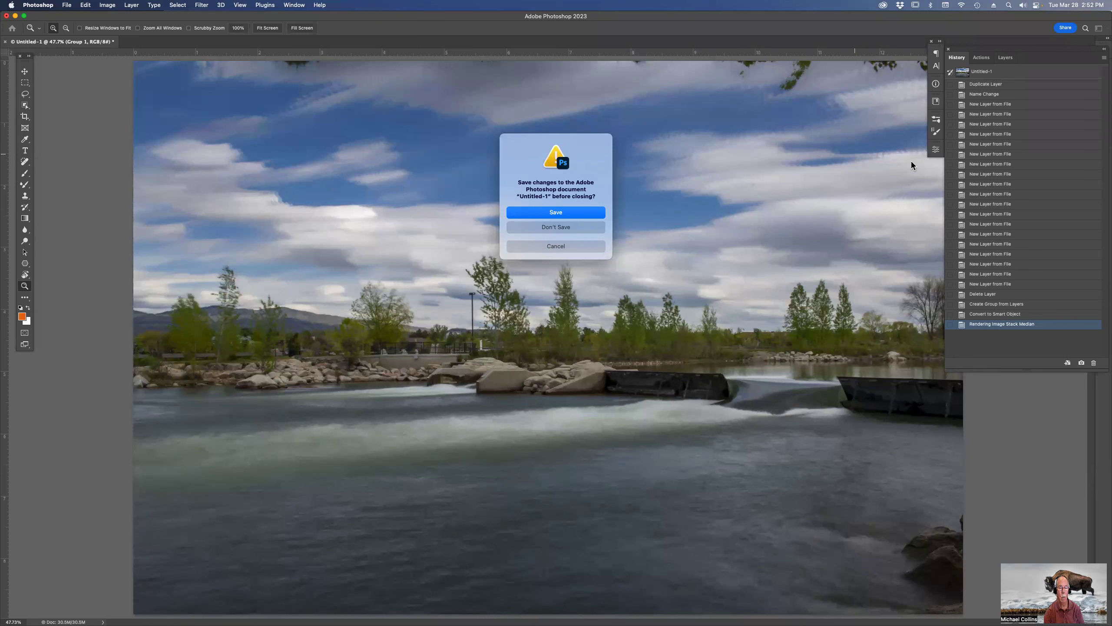
pyautogui.click(600, 228)
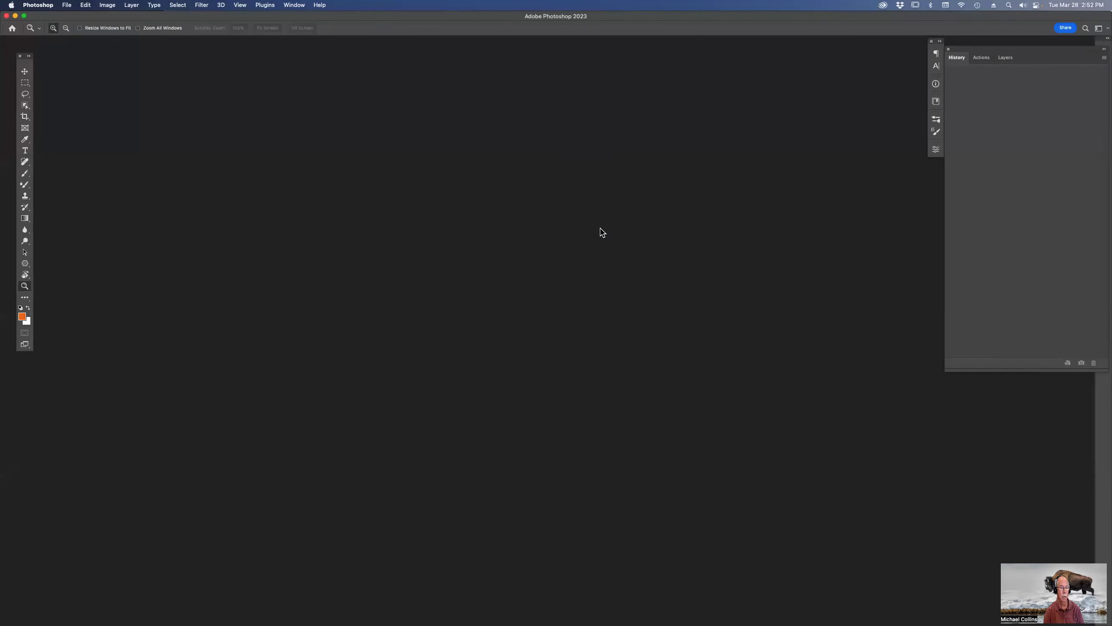
pyautogui.press('super+Tab')
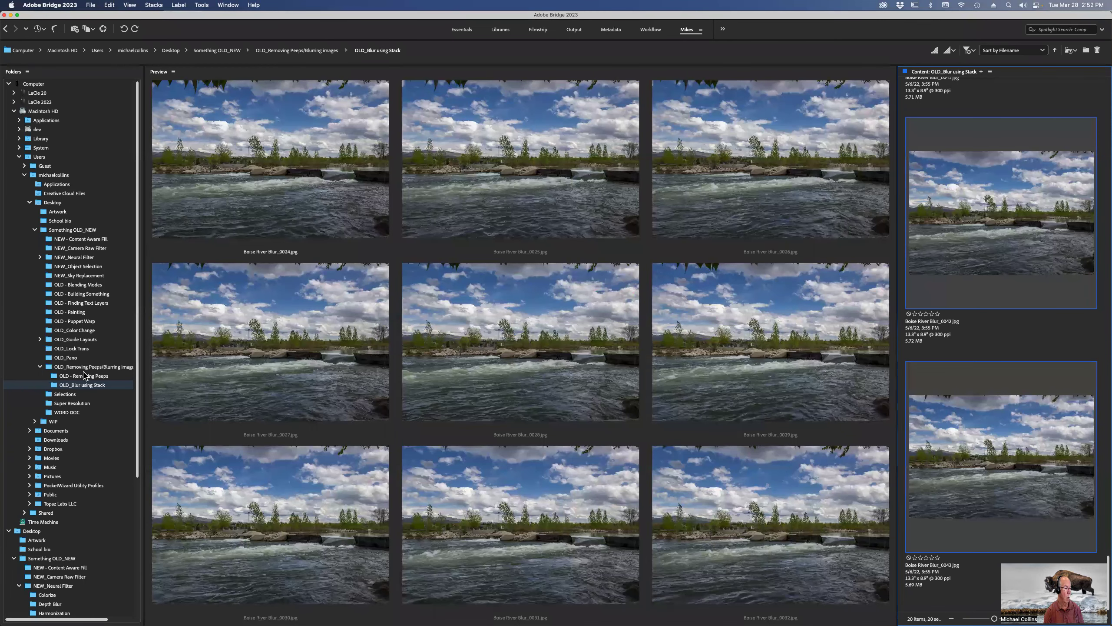
# Open the OLD - Removing Peeps folder and preview the Walking photos.
pyautogui.click(86, 376)
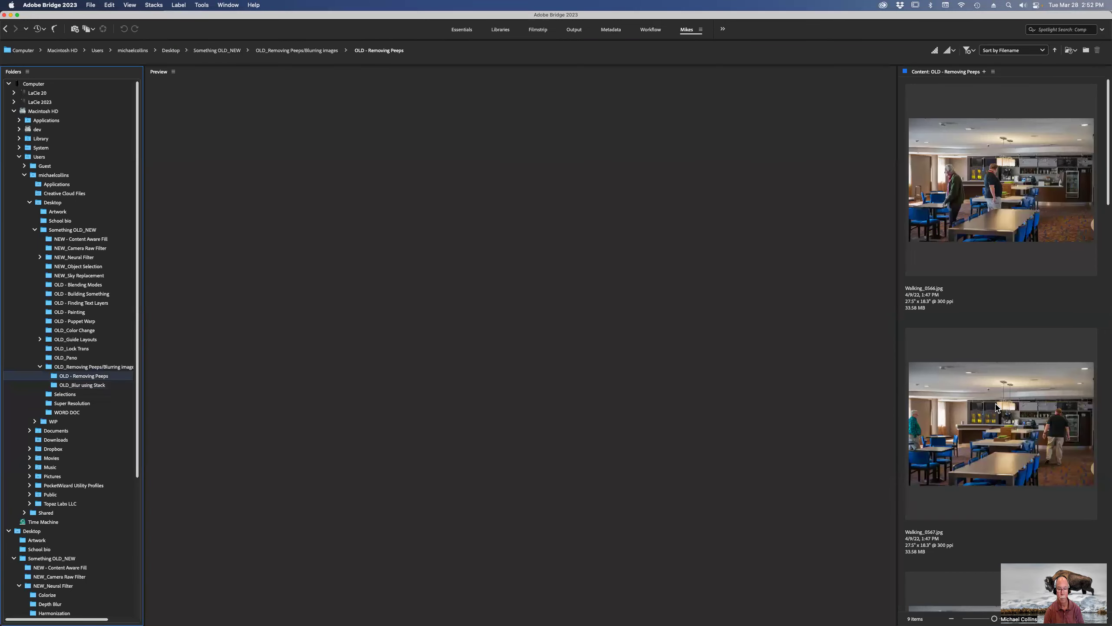
pyautogui.click(996, 407)
pyautogui.click(972, 164)
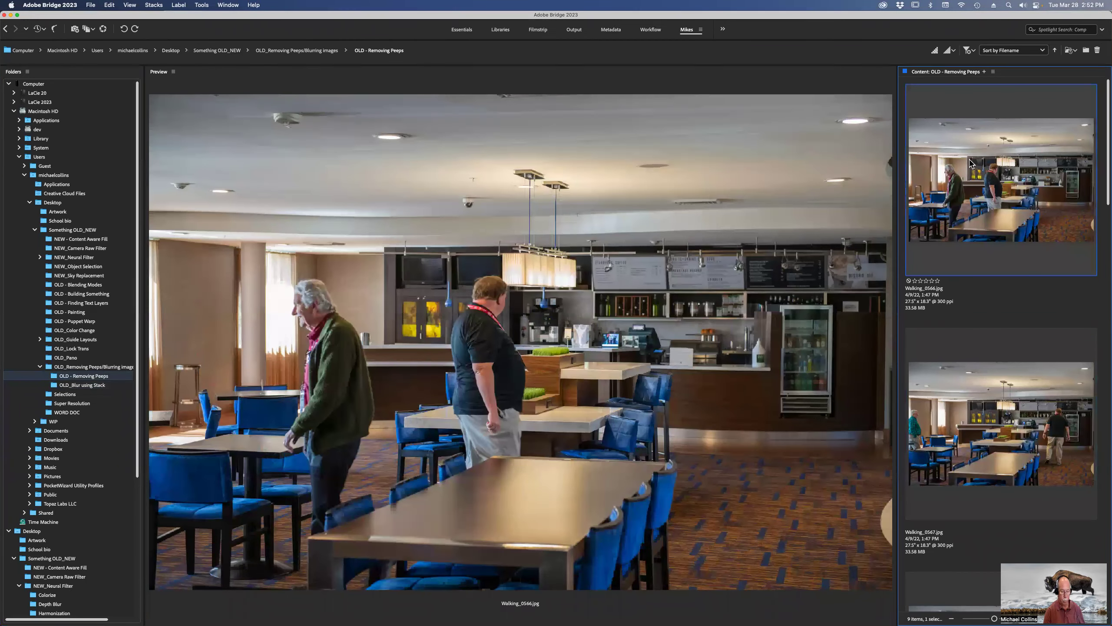
pyautogui.press('Down')
pyautogui.press('Down')
pyautogui.press('Down')
pyautogui.press('Down')
pyautogui.press('Down')
pyautogui.press('Down')
pyautogui.press('Down')
pyautogui.press('Down')
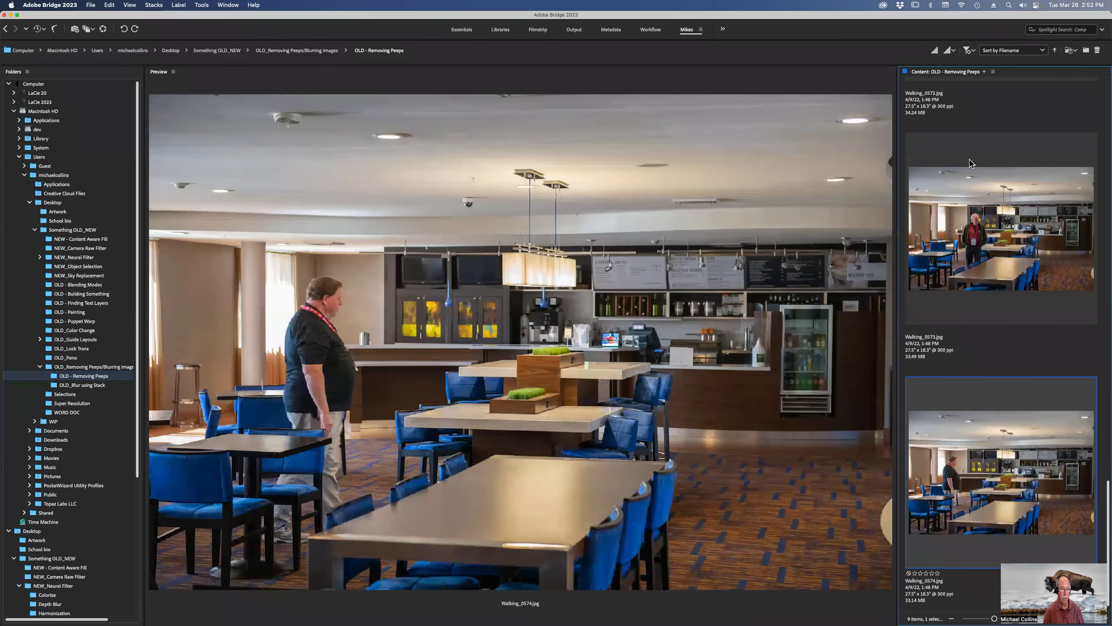
pyautogui.press('Up')
pyautogui.press('Up')
pyautogui.press('Up')
pyautogui.press('Up')
pyautogui.press('Up')
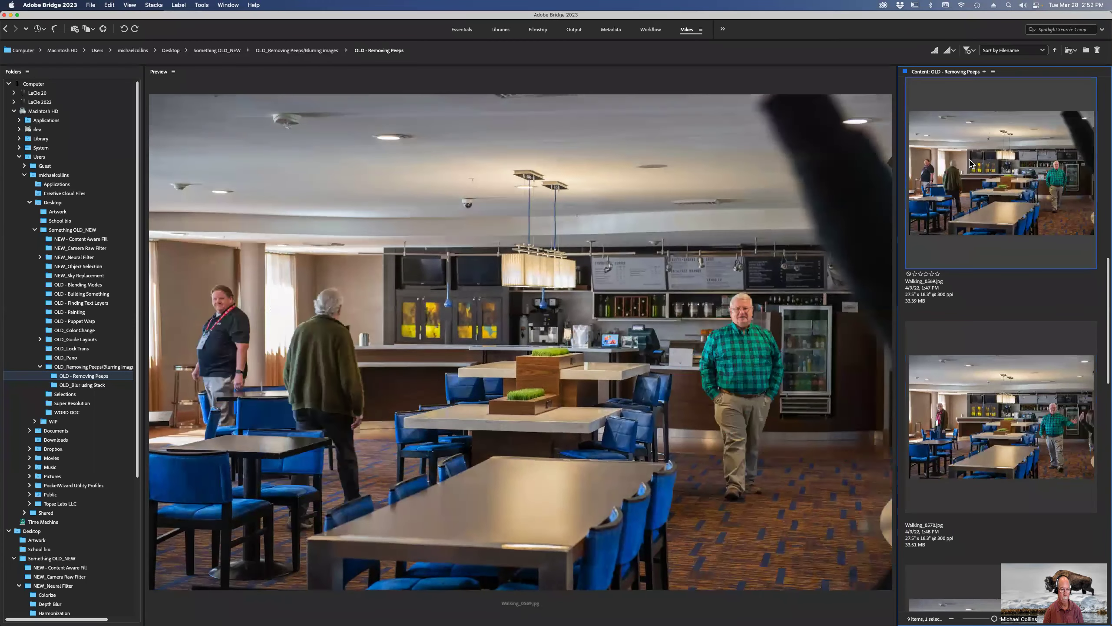
pyautogui.press('Up')
pyautogui.press('Up')
pyautogui.press('Up')
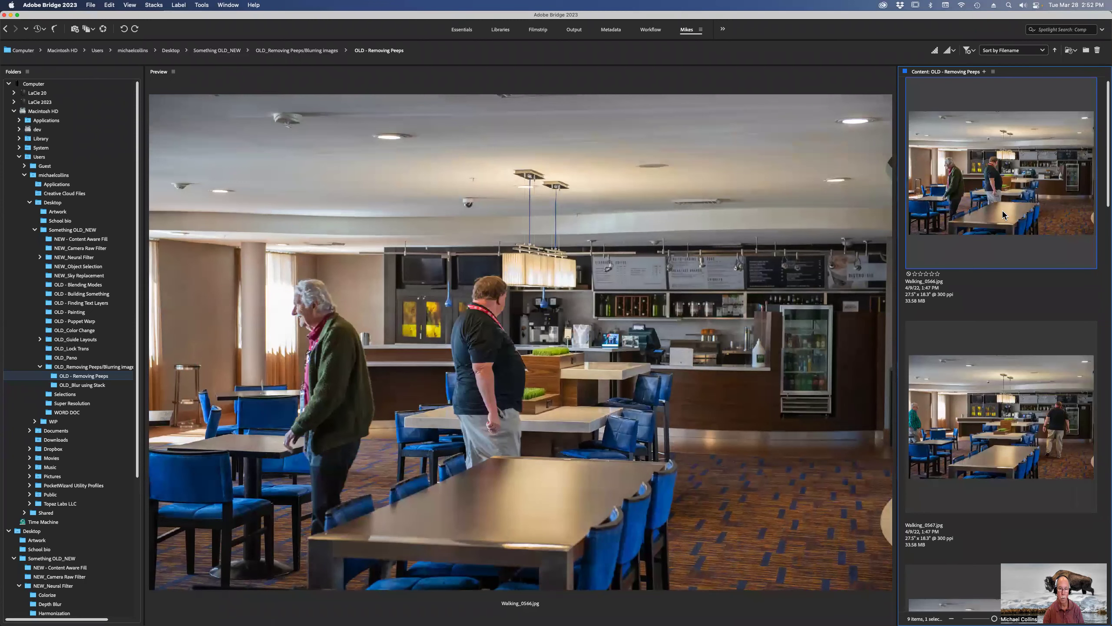
pyautogui.scroll(-10, 1005, 216)
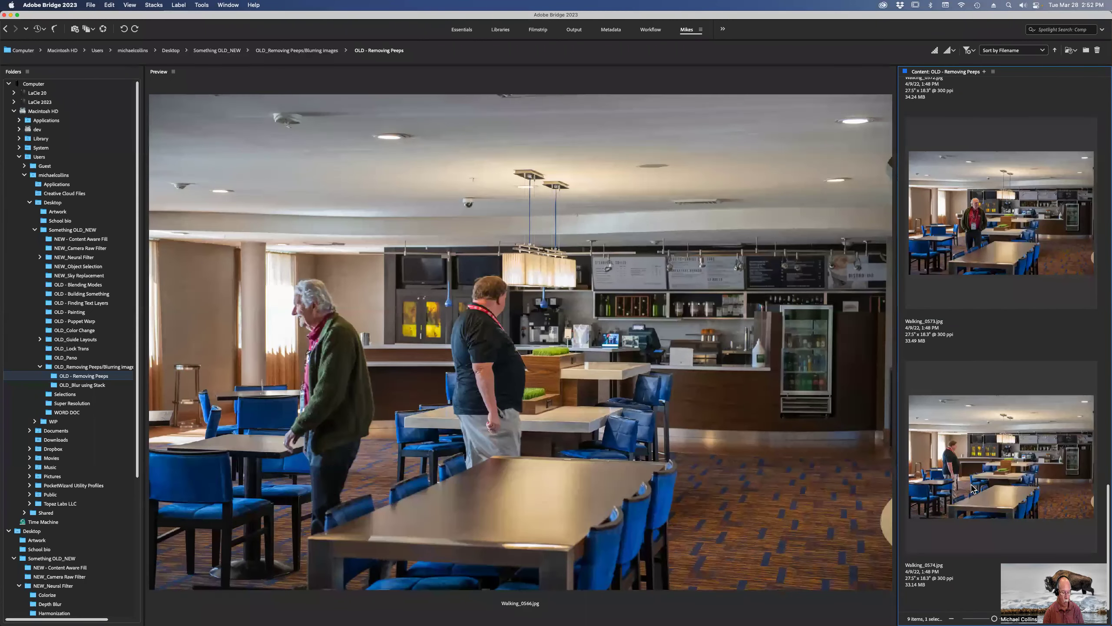
# Load all nine Walking photos into Photoshop layers, queueing the job while Photoshop is busy.
pyautogui.press('super+a')
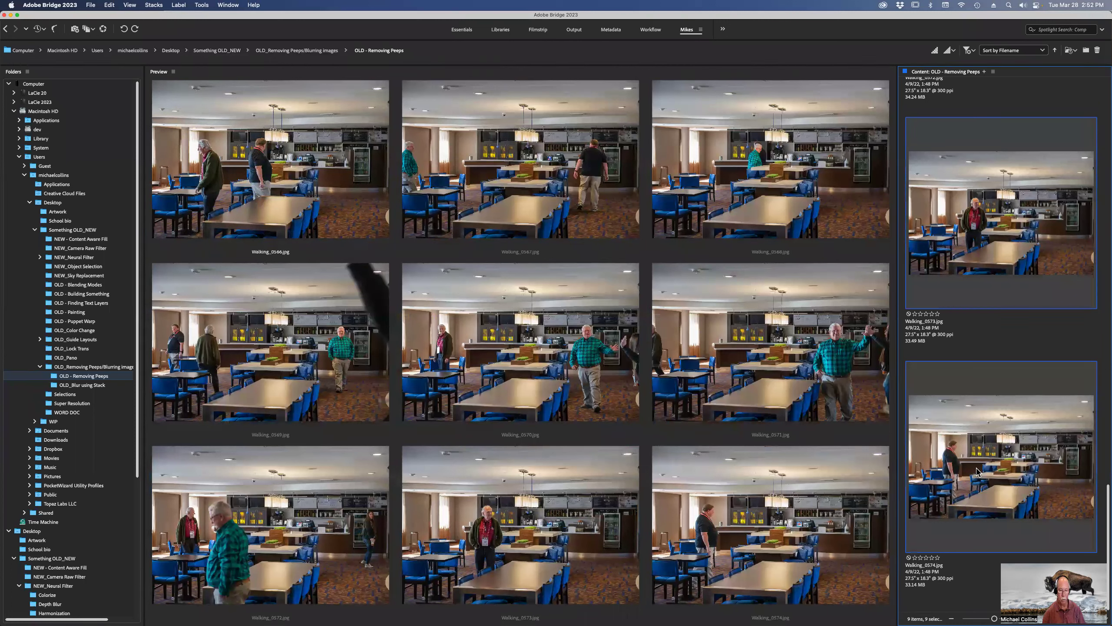
pyautogui.click(198, 5)
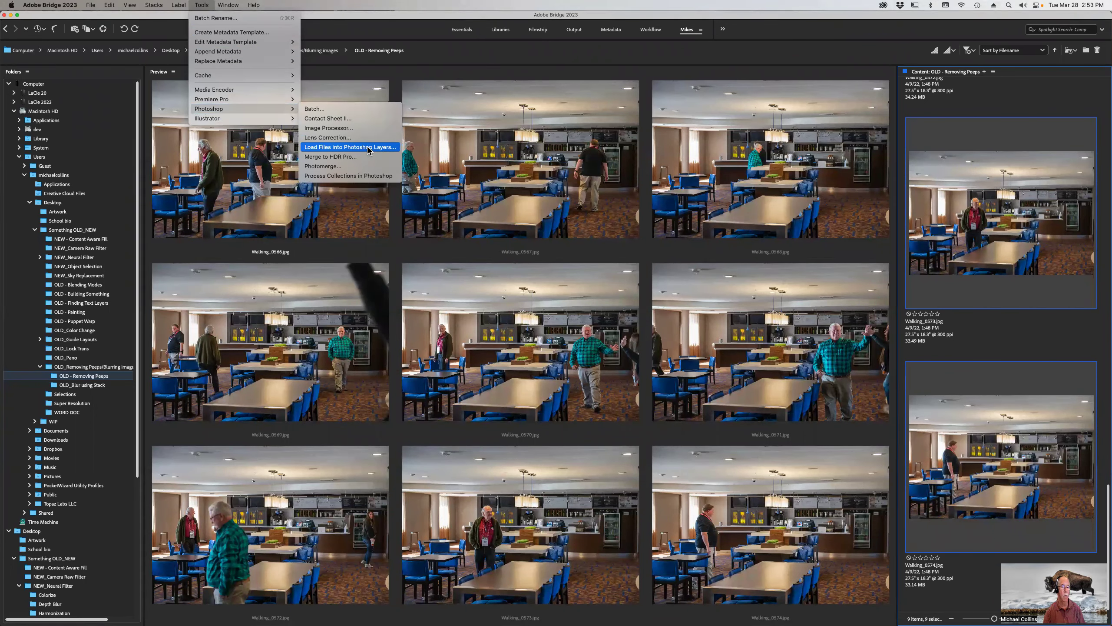
pyautogui.click(368, 149)
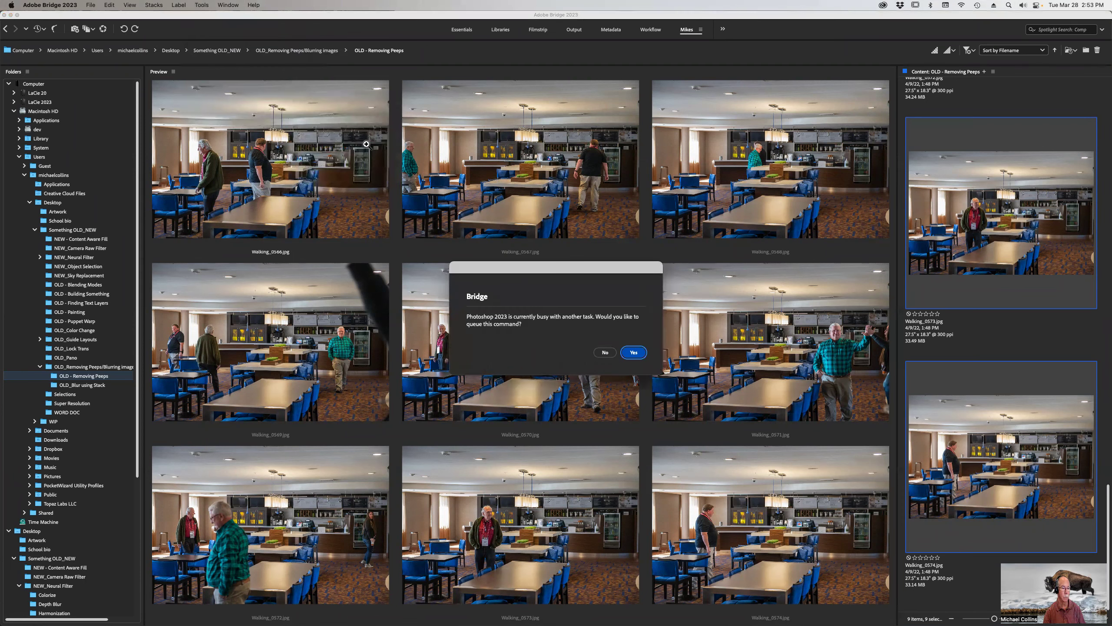
pyautogui.click(633, 353)
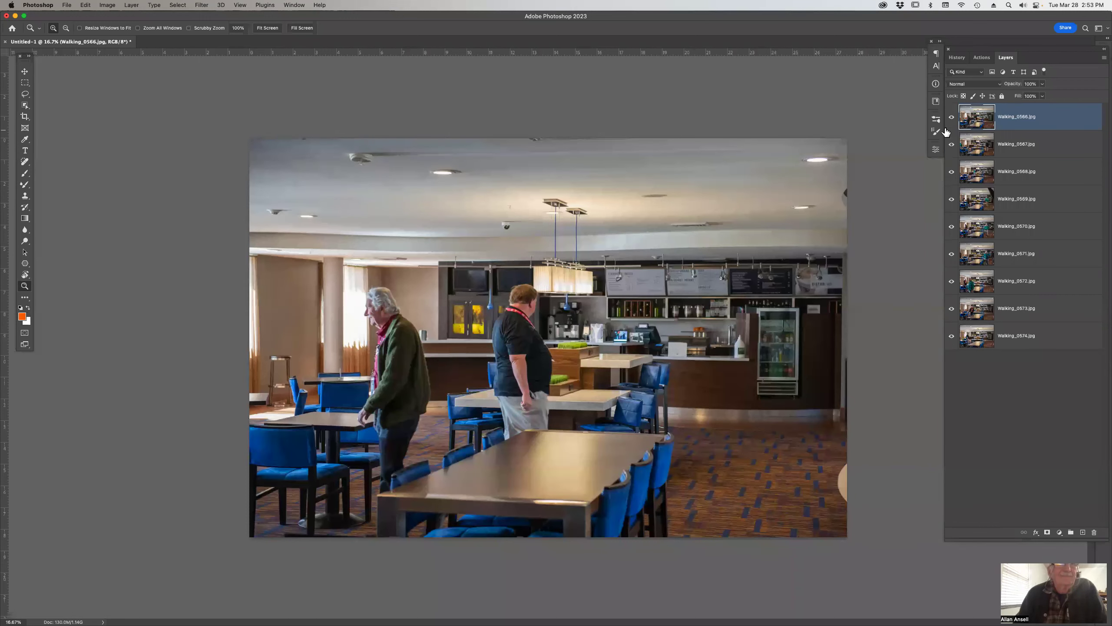
# Isolate Walking_0574, reveal each layer up through Walking_0566, then select all nine layers.
pyautogui.press('alt')
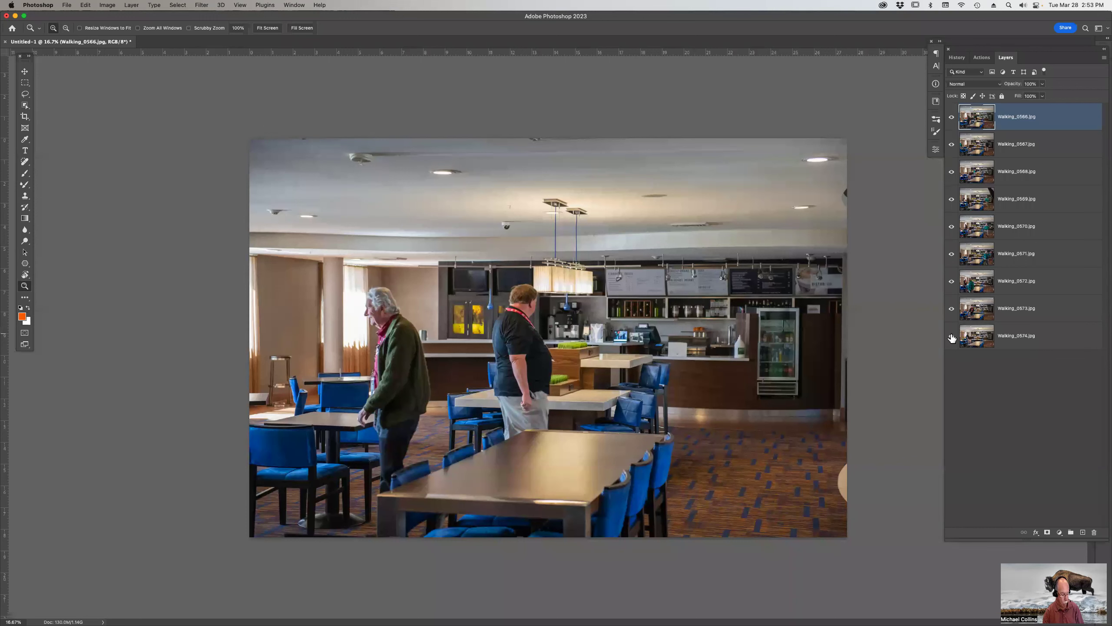
pyautogui.keyDown('alt'); pyautogui.click(951, 336); pyautogui.keyUp('alt')
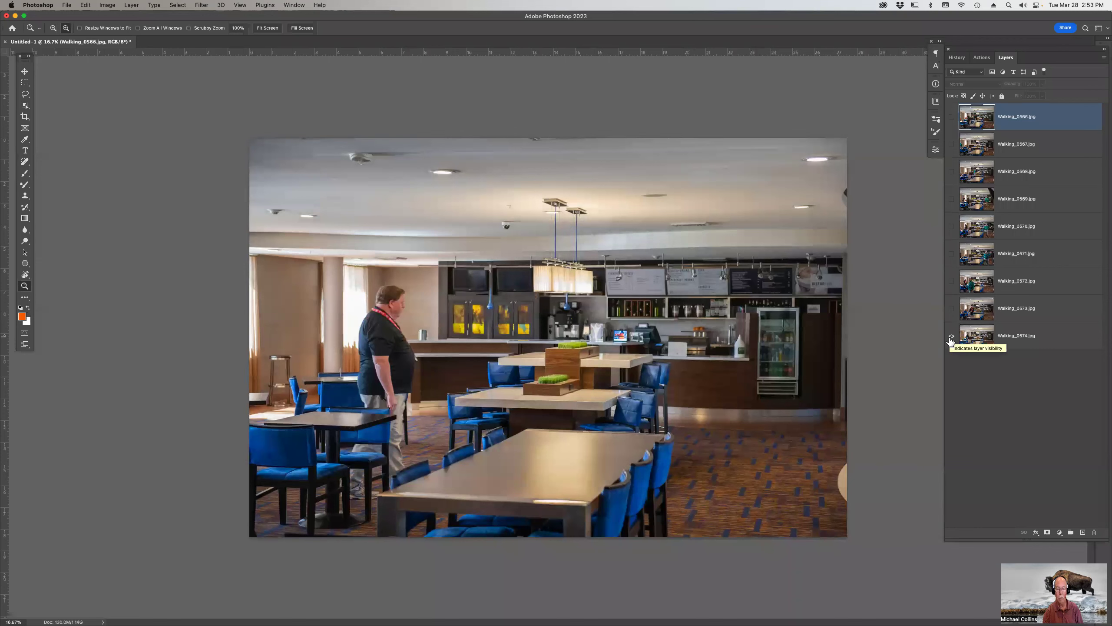
pyautogui.click(951, 309)
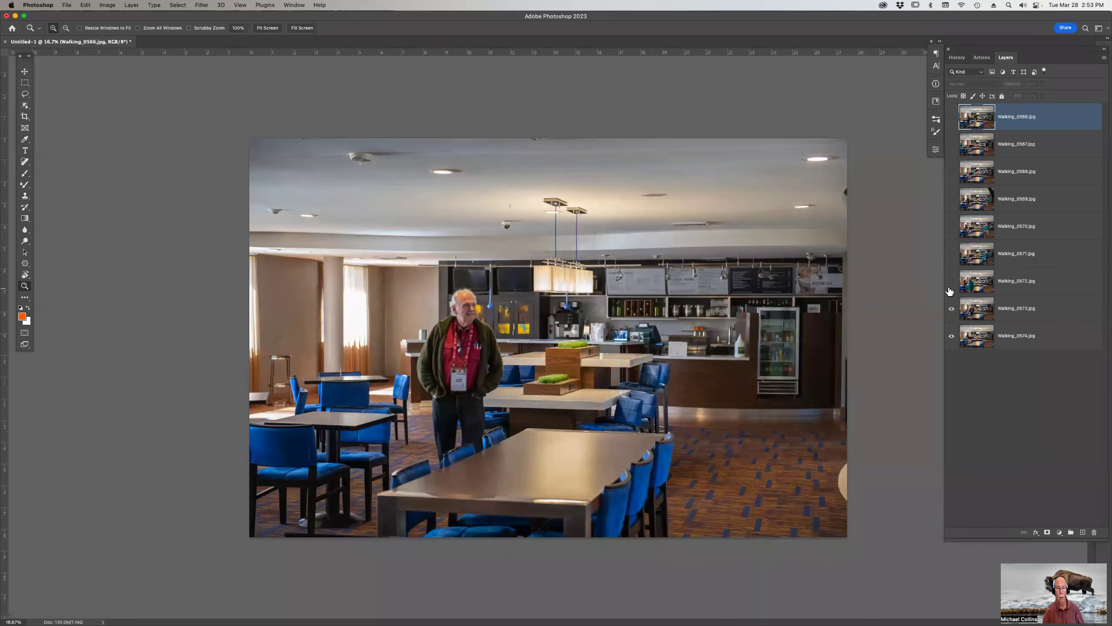
pyautogui.click(950, 285)
pyautogui.click(951, 254)
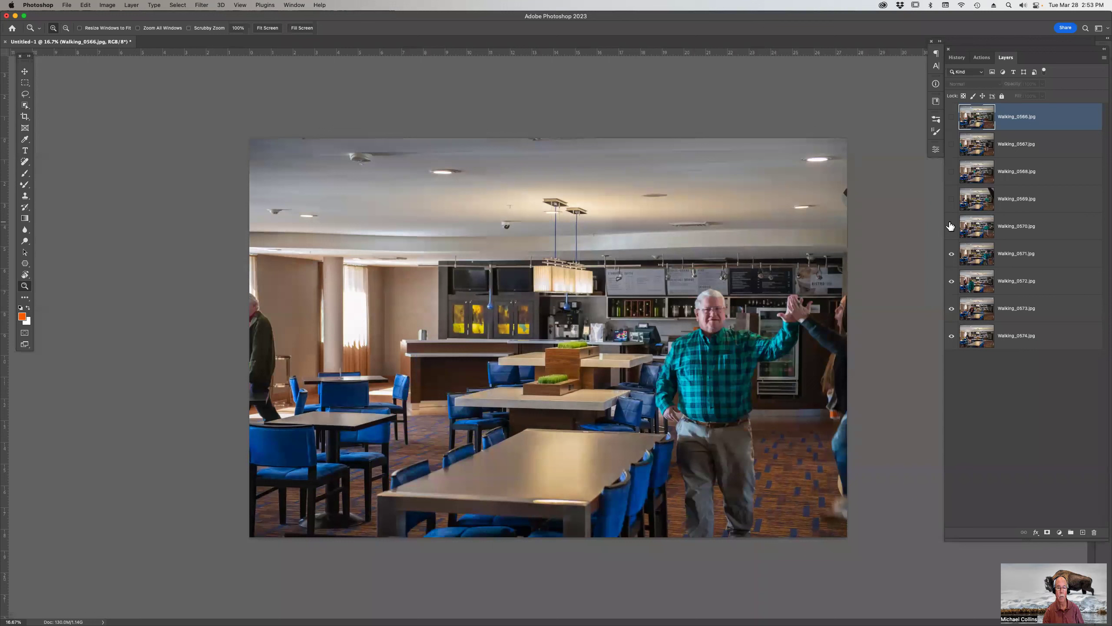
pyautogui.click(951, 226)
pyautogui.click(951, 199)
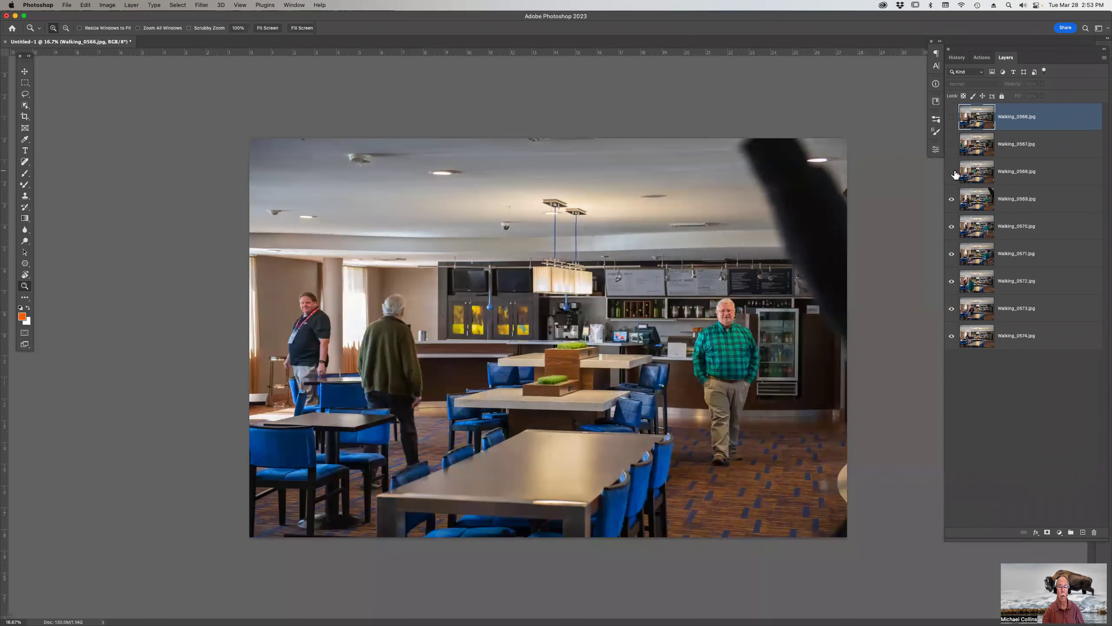
pyautogui.click(951, 171)
pyautogui.click(951, 144)
pyautogui.click(952, 117)
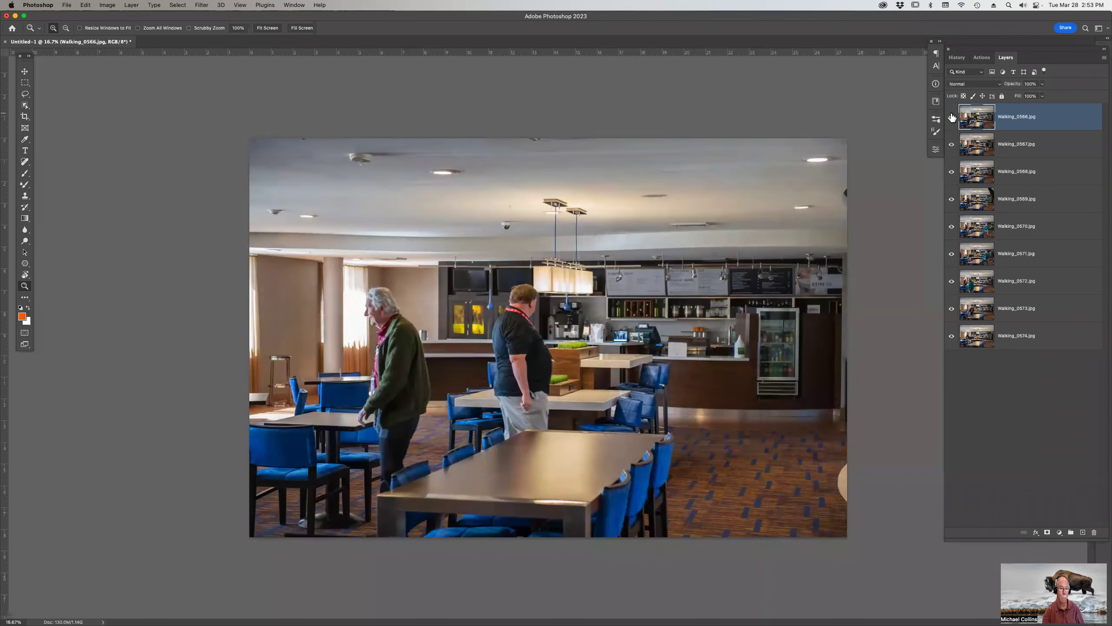
pyautogui.keyDown('shift'); pyautogui.click(1041, 343); pyautogui.keyUp('shift')
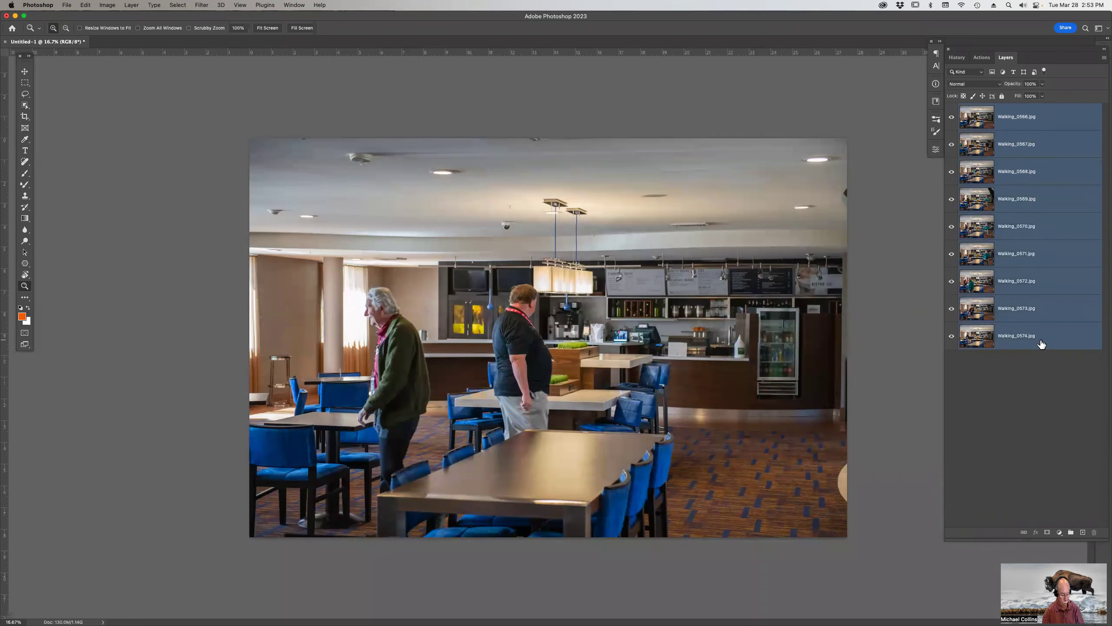
# Group the nine Walking layers into Group 1 and convert it to a smart object.
pyautogui.hotkey('ctrl', 'g')
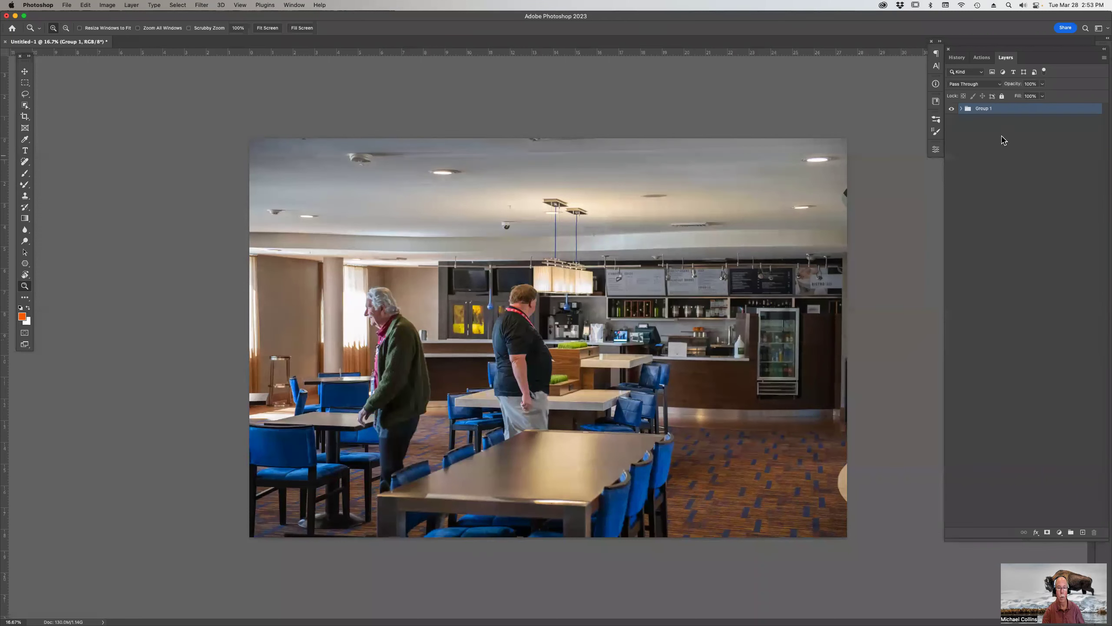
pyautogui.rightClick(1018, 112)
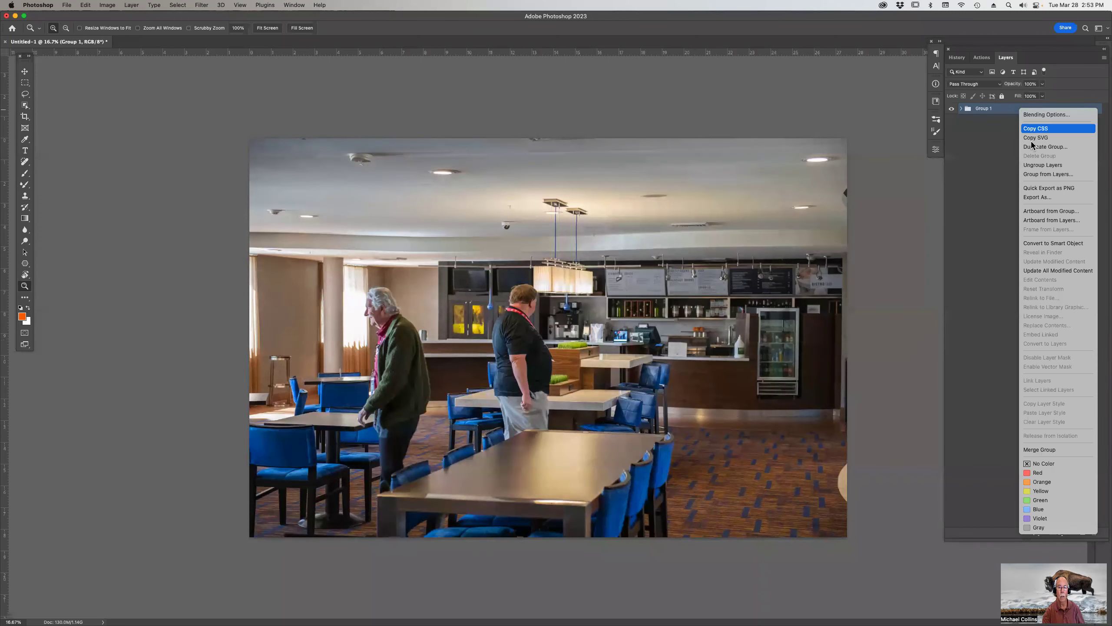
pyautogui.click(1063, 243)
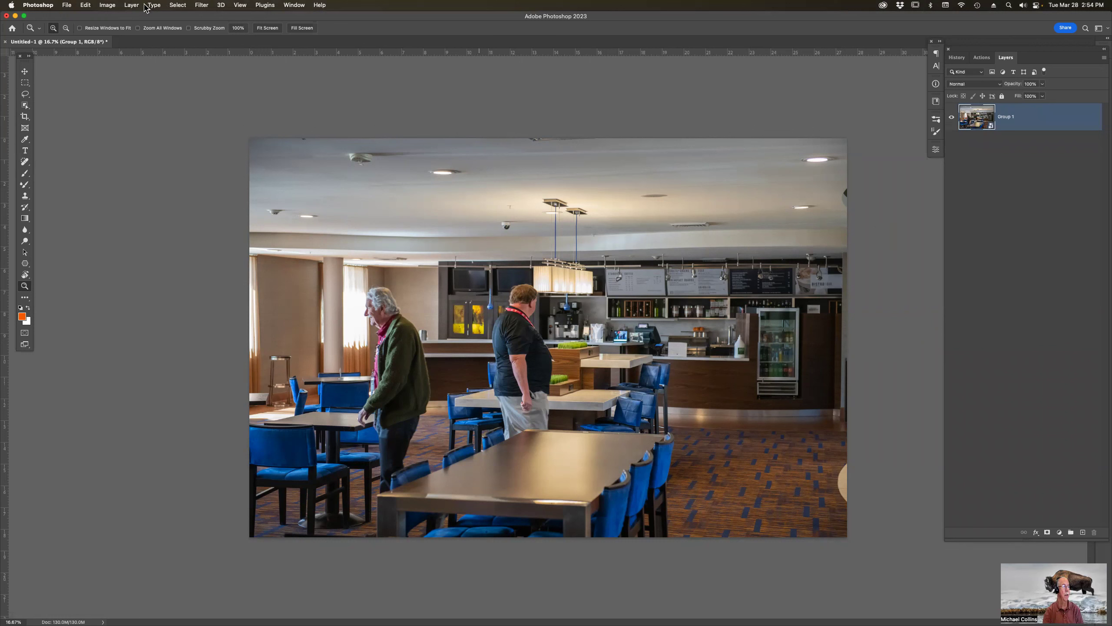
# Apply the Median stack mode to the Walking smart object.
pyautogui.click(131, 5)
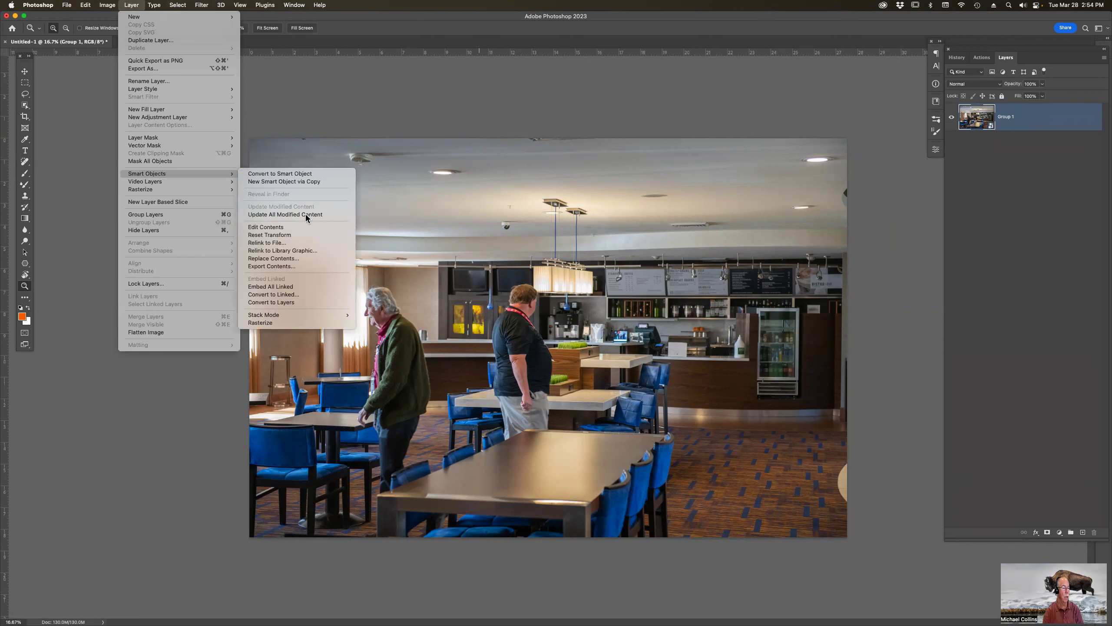
pyautogui.moveTo(264, 314)
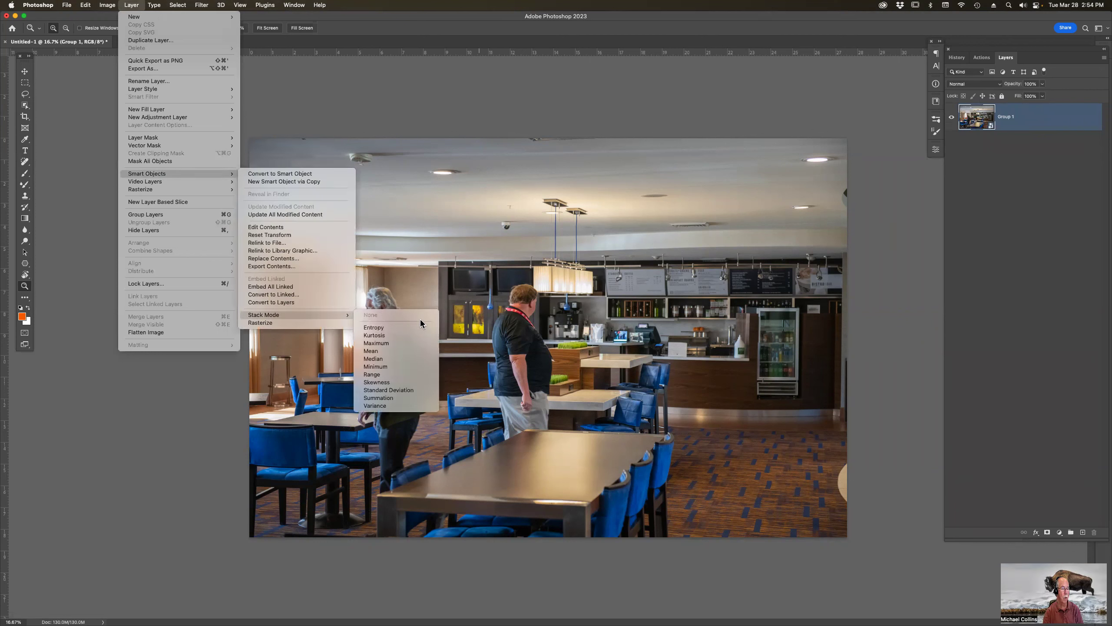
pyautogui.click(419, 360)
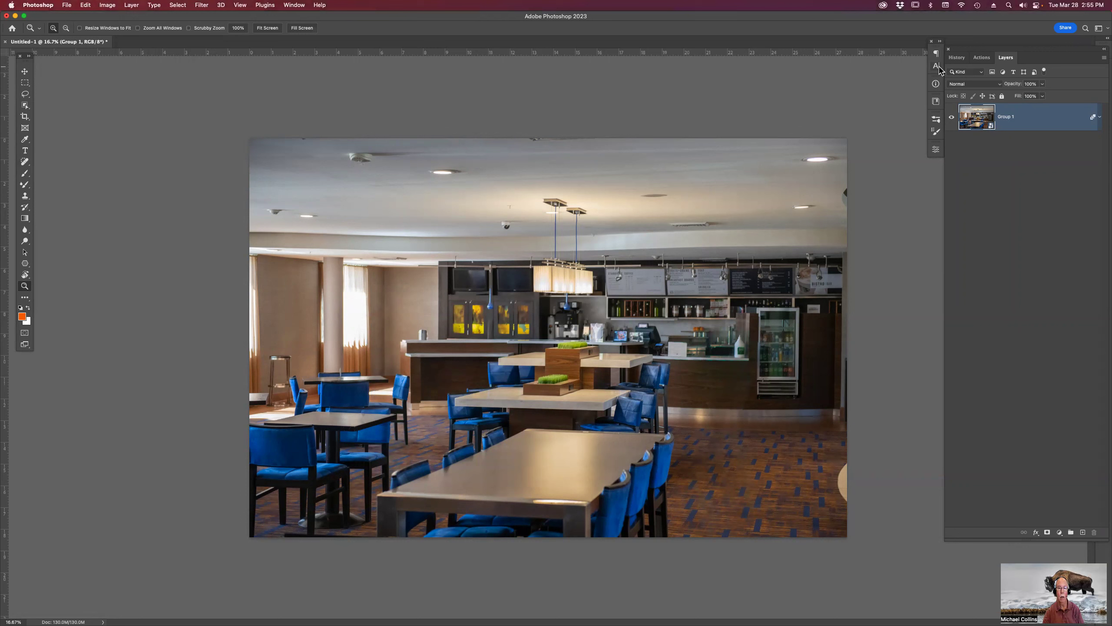
# Step back through history and undo to restore the separate Walking layers.
pyautogui.click(956, 57)
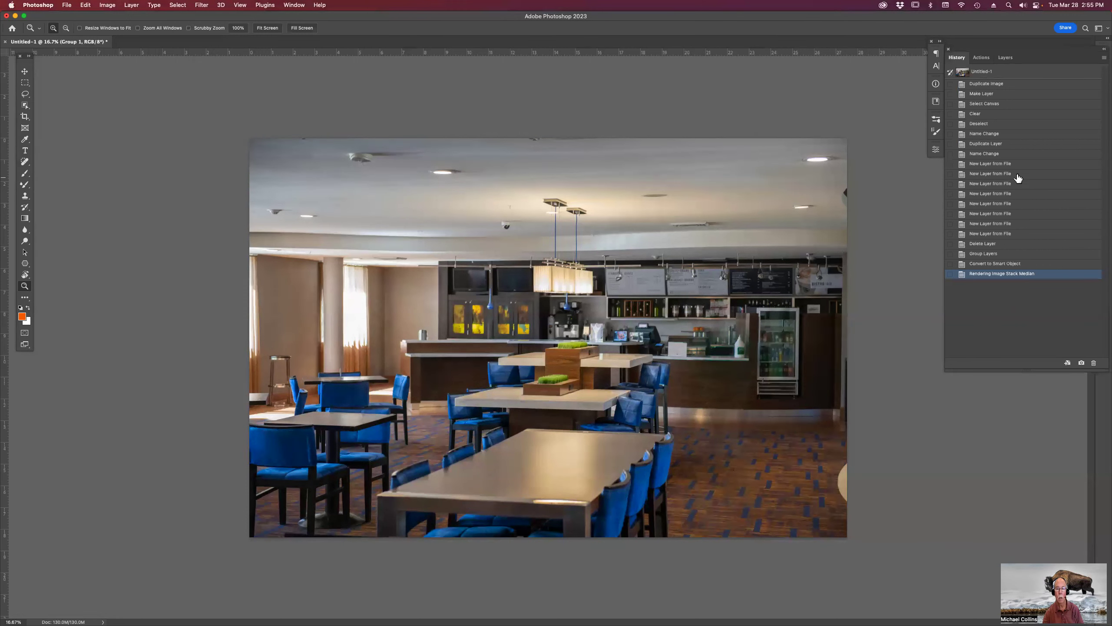
pyautogui.click(1001, 234)
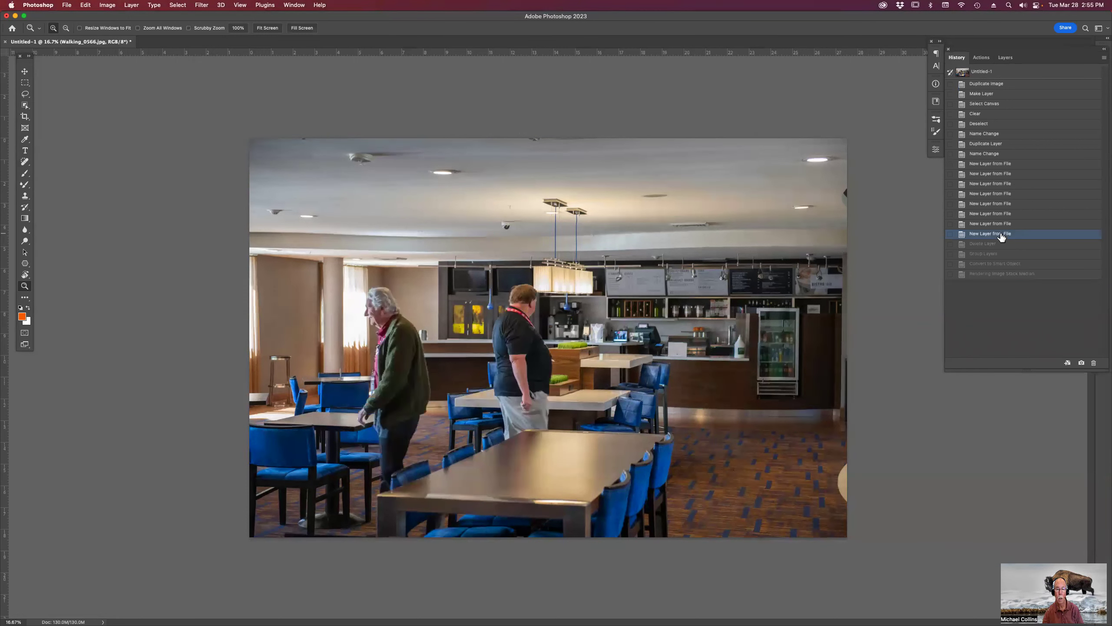
pyautogui.click(1006, 58)
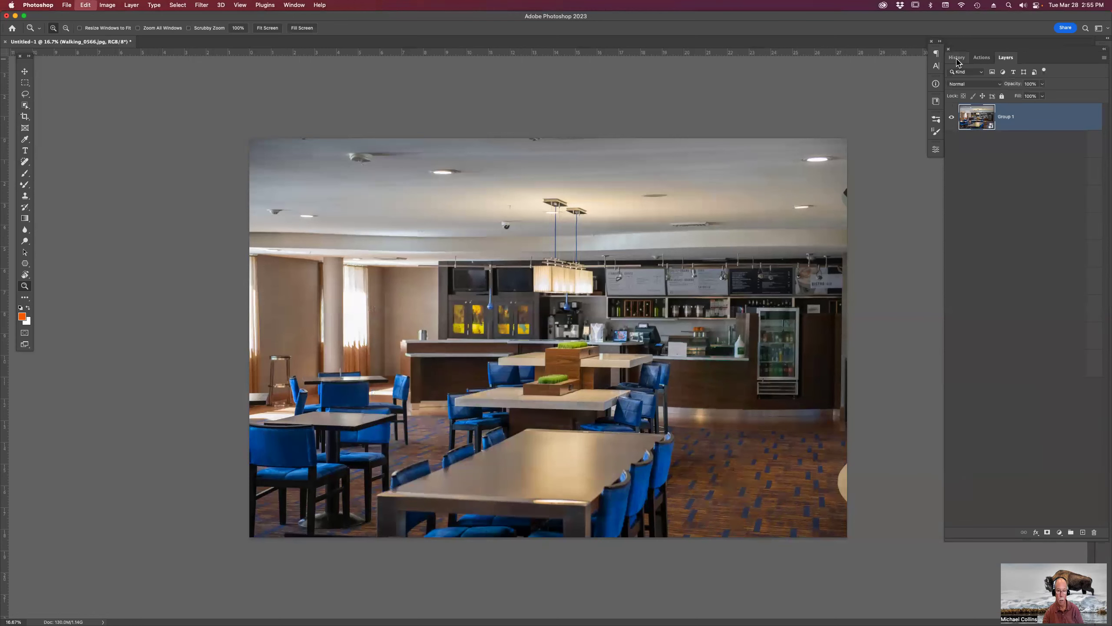
pyautogui.hotkey('ctrl', 'z')
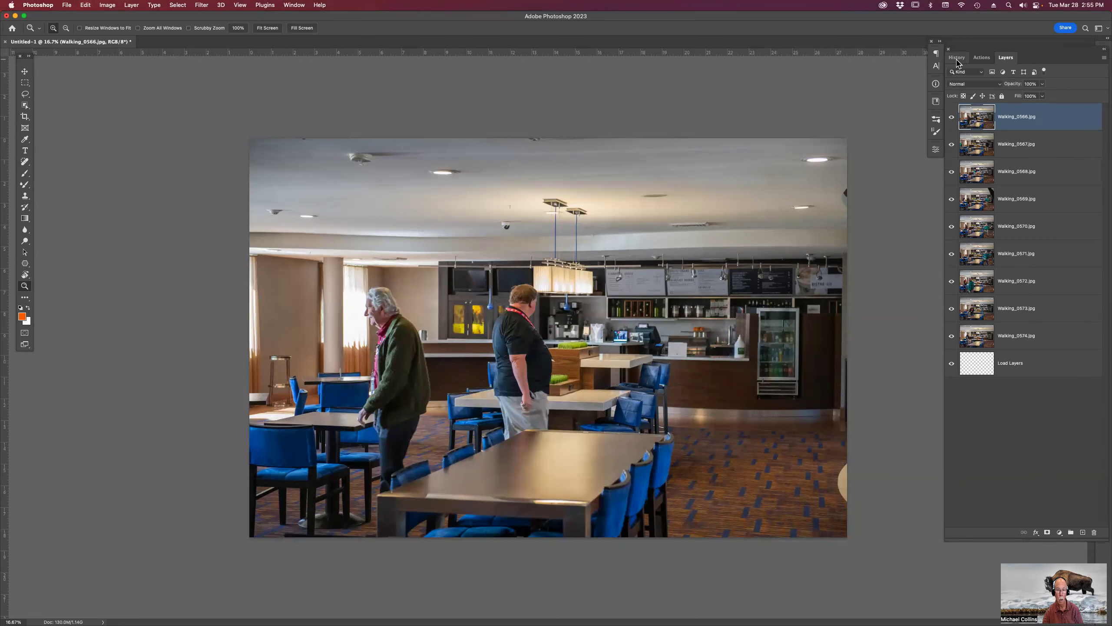
pyautogui.hotkey('ctrl', 'z')
pyautogui.hotkey('ctrl', 'z')
pyautogui.hotkey('ctrl', 'z')
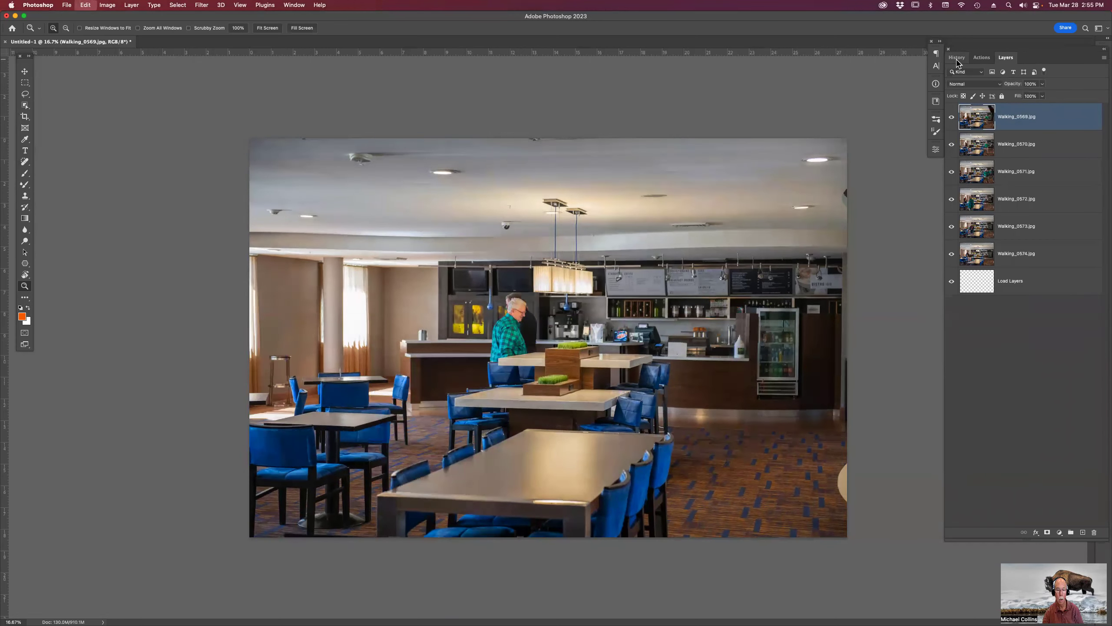
pyautogui.hotkey('ctrl', 'z')
pyautogui.hotkey('ctrl', 'z')
pyautogui.hotkey('ctrl', 'z')
pyautogui.hotkey('ctrl', 'z')
pyautogui.hotkey('ctrl', 'z')
pyautogui.hotkey('ctrl', 'z')
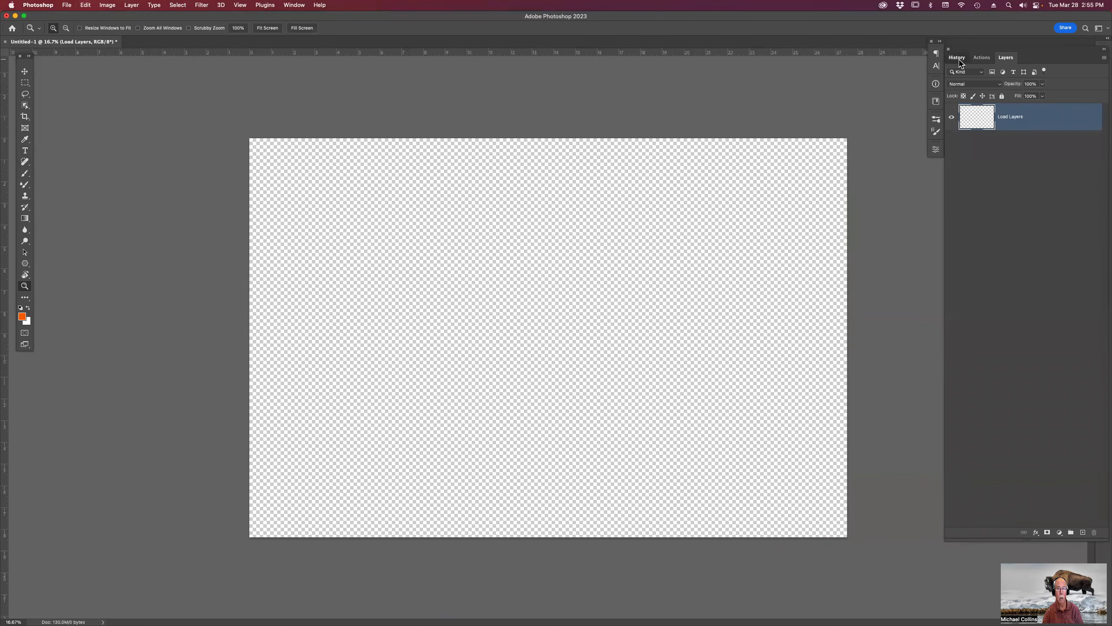
# Return to the history state just before grouping and select all nine Walking layers.
pyautogui.click(957, 58)
pyautogui.click(998, 235)
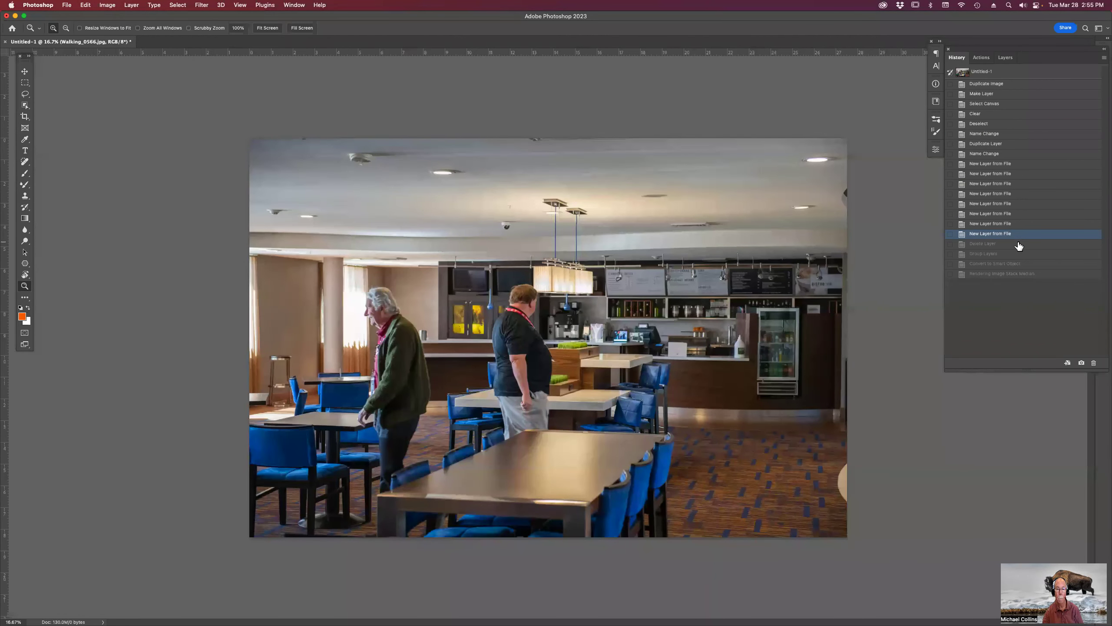
pyautogui.click(1018, 245)
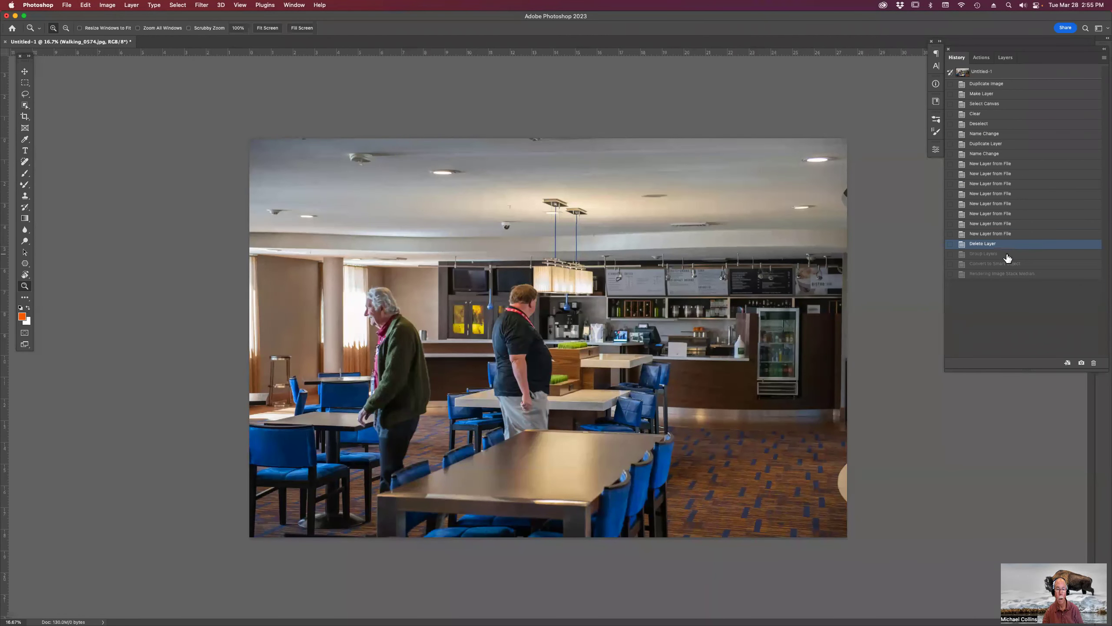
pyautogui.click(1007, 254)
pyautogui.click(1004, 246)
pyautogui.click(1006, 58)
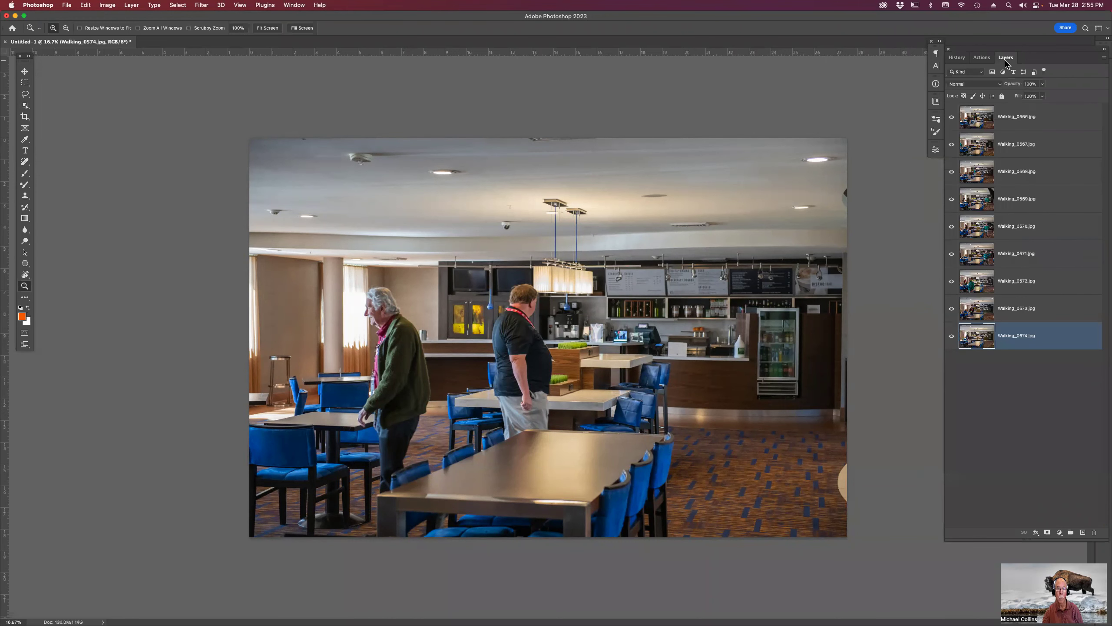
pyautogui.keyDown('shift'); pyautogui.click(985, 120); pyautogui.keyUp('shift')
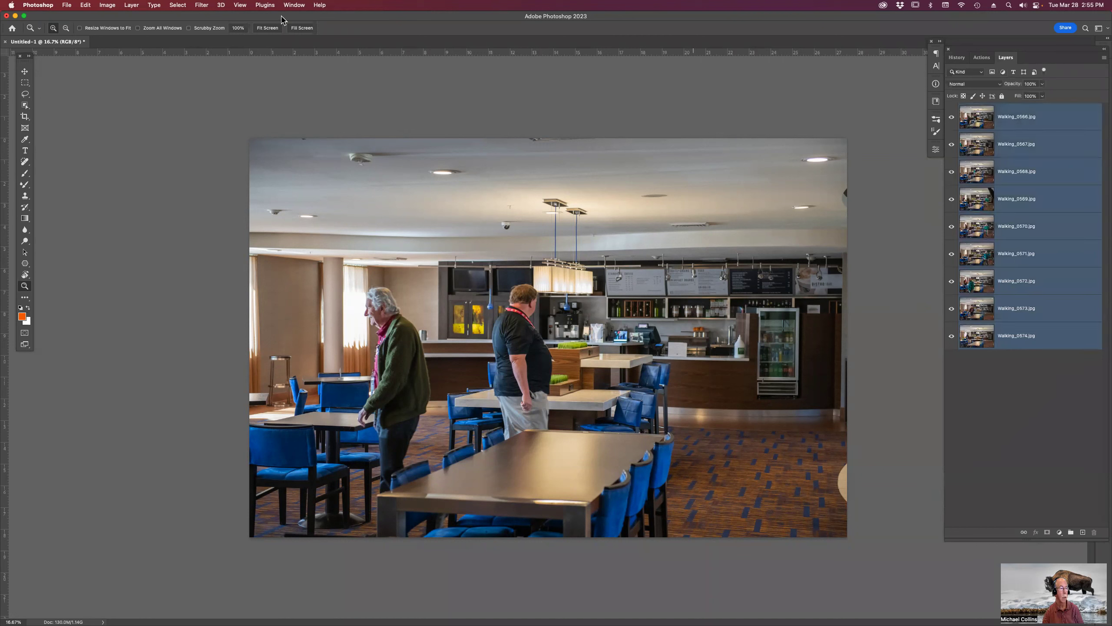
pyautogui.click(87, 6)
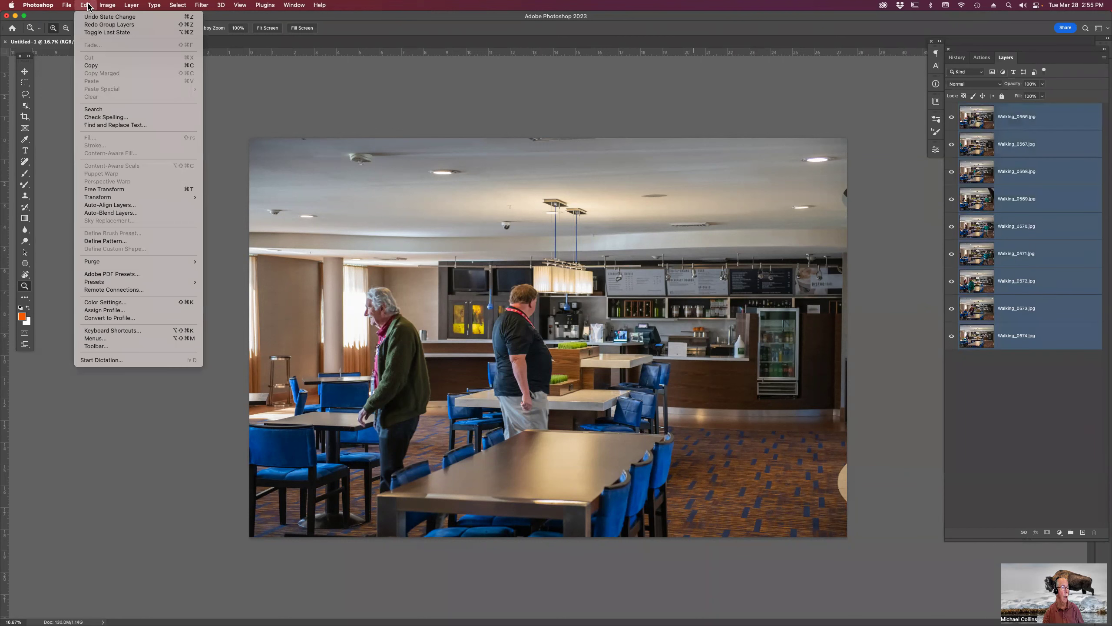
# Auto-align the nine Walking layers with Auto projection, then zoom in to inspect the bottom edge.
pyautogui.click(117, 206)
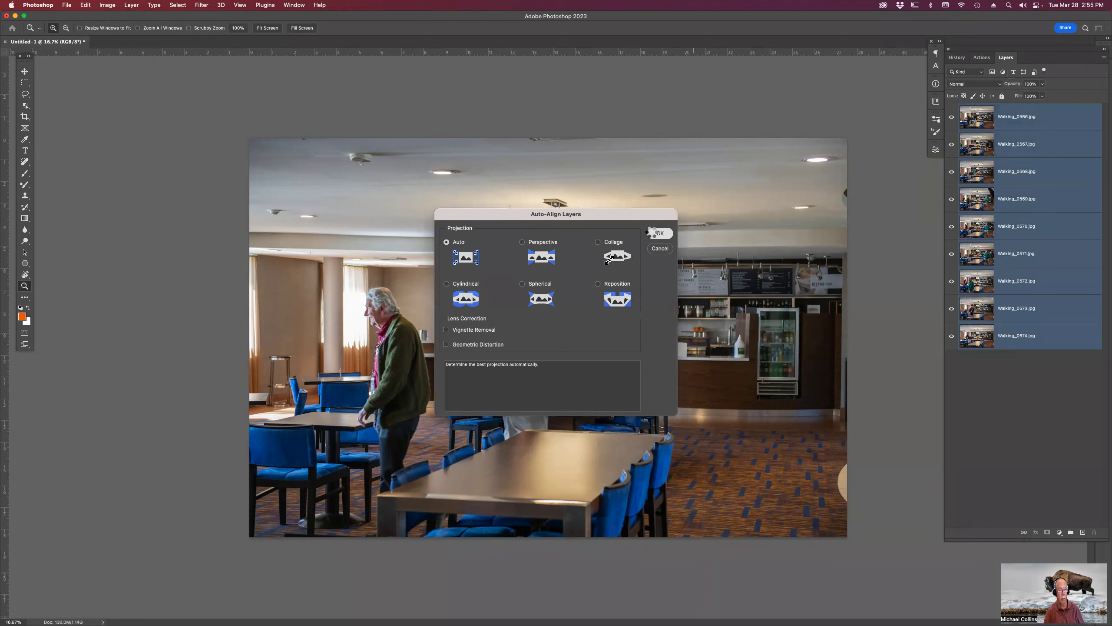
pyautogui.click(653, 235)
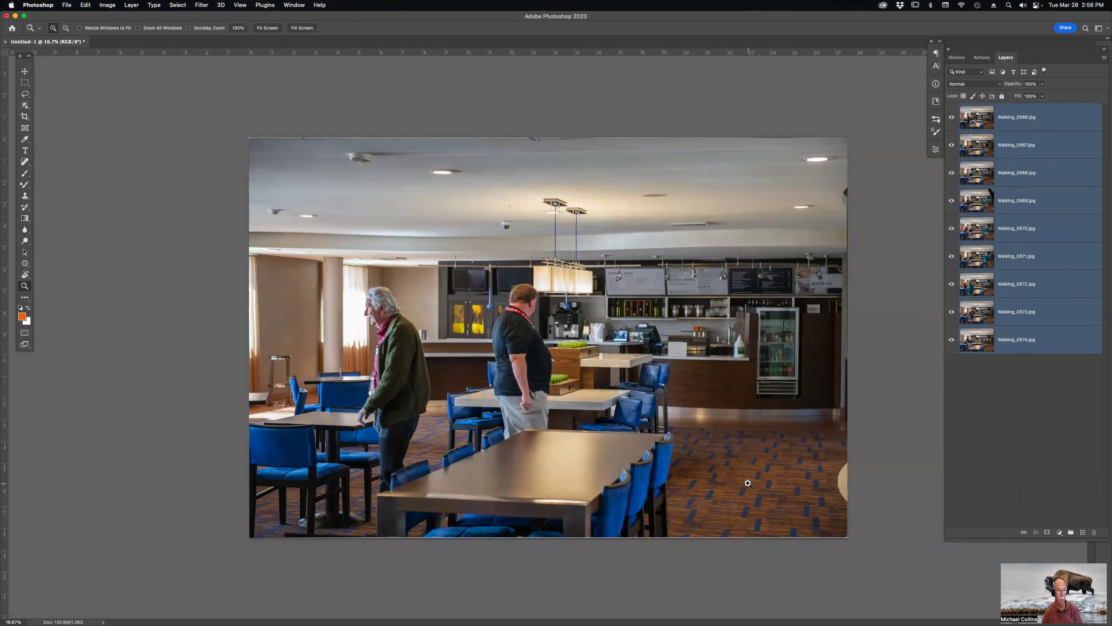
pyautogui.moveTo(744, 487); pyautogui.dragTo(839, 569)
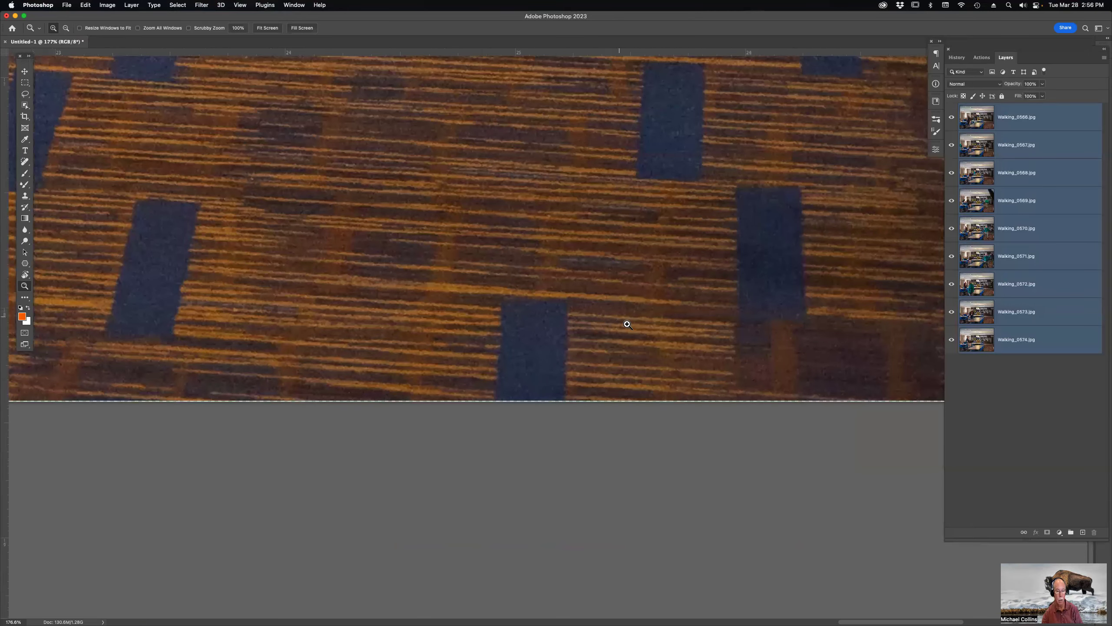
pyautogui.moveTo(626, 322)
pyautogui.mouseDown()
pyautogui.moveTo(762, 440)
pyautogui.moveTo(771, 401)
pyautogui.mouseUp()
pyautogui.scroll(-3, 770, 401)
pyautogui.scroll(-2, 774, 385)
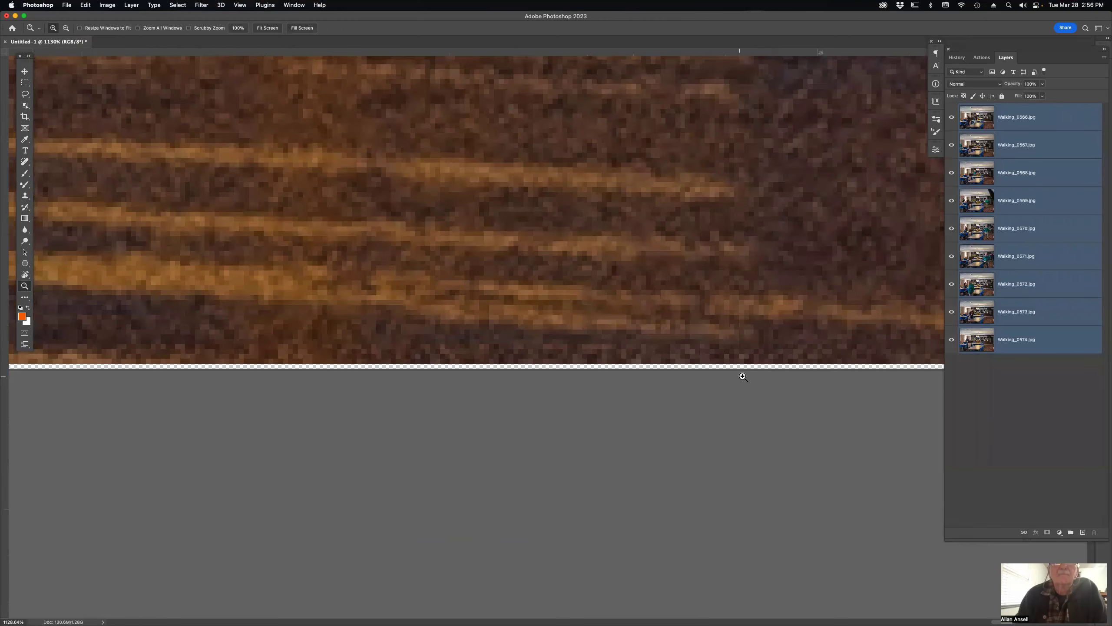
pyautogui.hotkey('ctrl', '0')
pyautogui.hotkey('ctrl', '-')
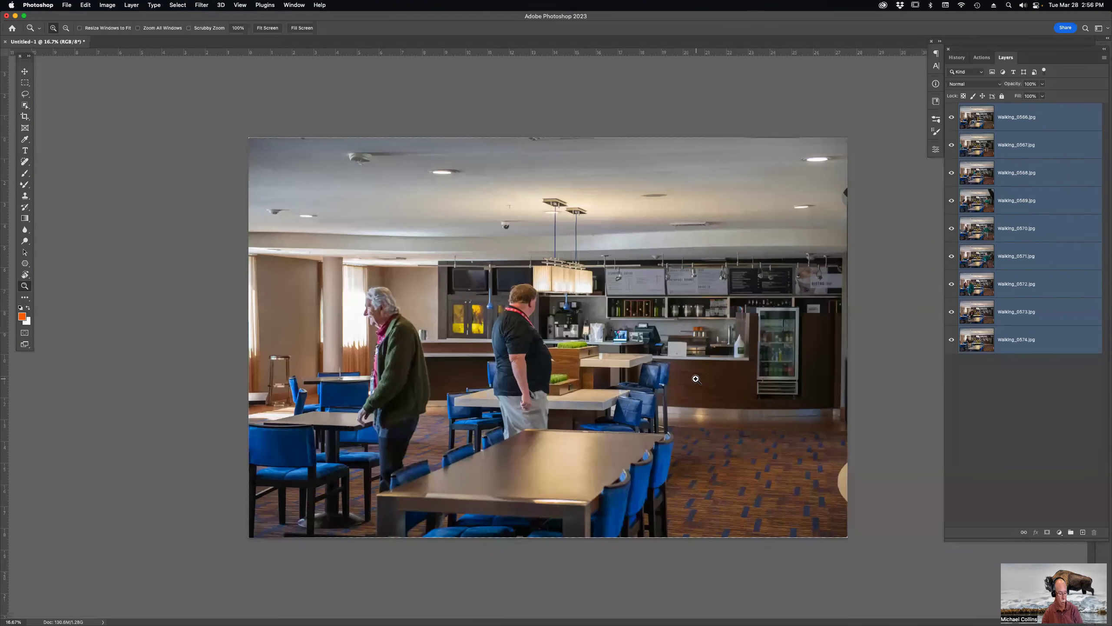
# Group the aligned layers, convert Group 1 to a smart object, and apply Median stack mode.
pyautogui.hotkey('ctrl', 'g')
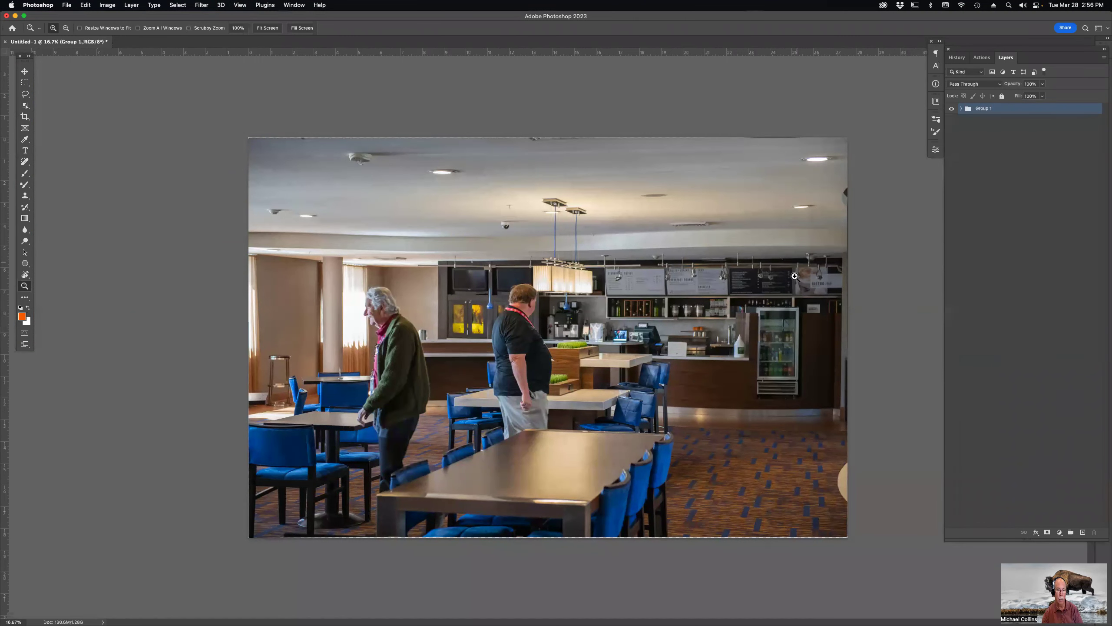
pyautogui.rightClick(1029, 115)
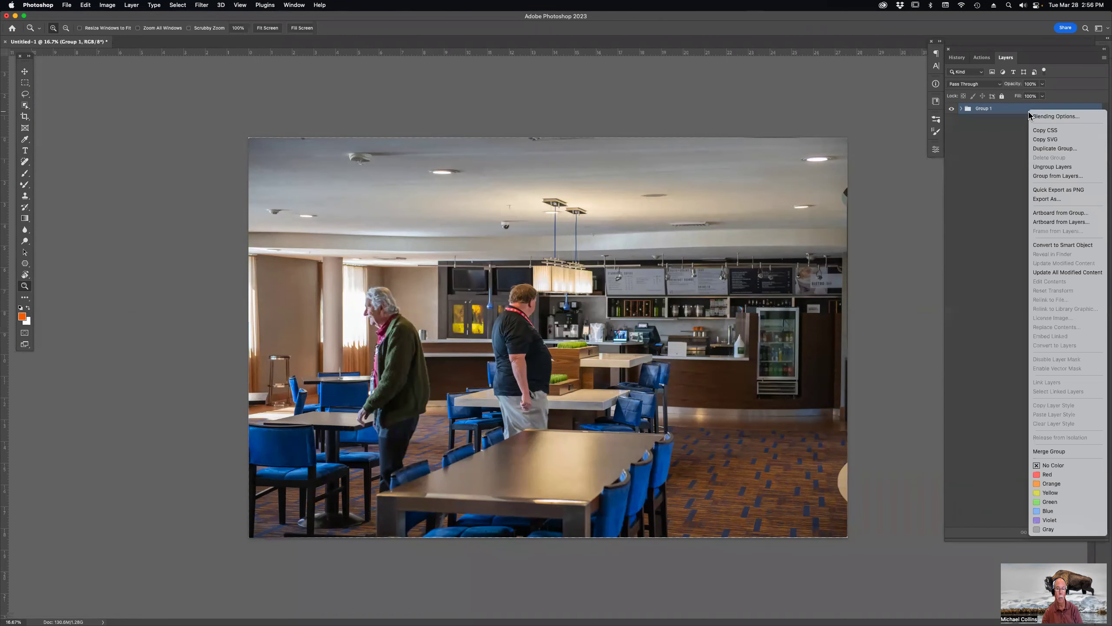
pyautogui.click(1059, 248)
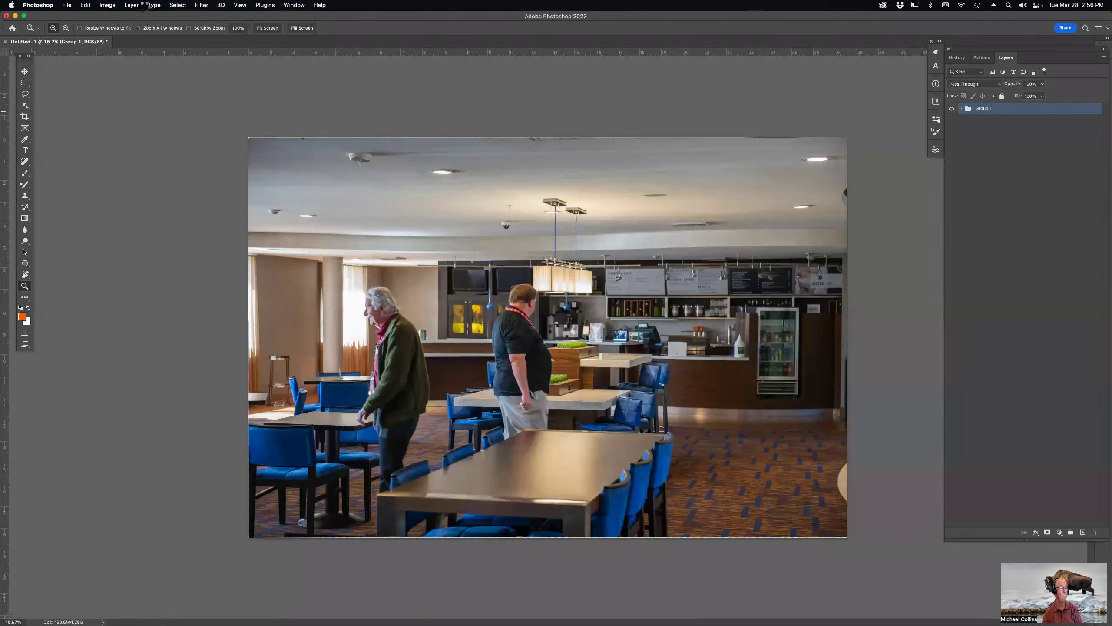
pyautogui.click(110, 6)
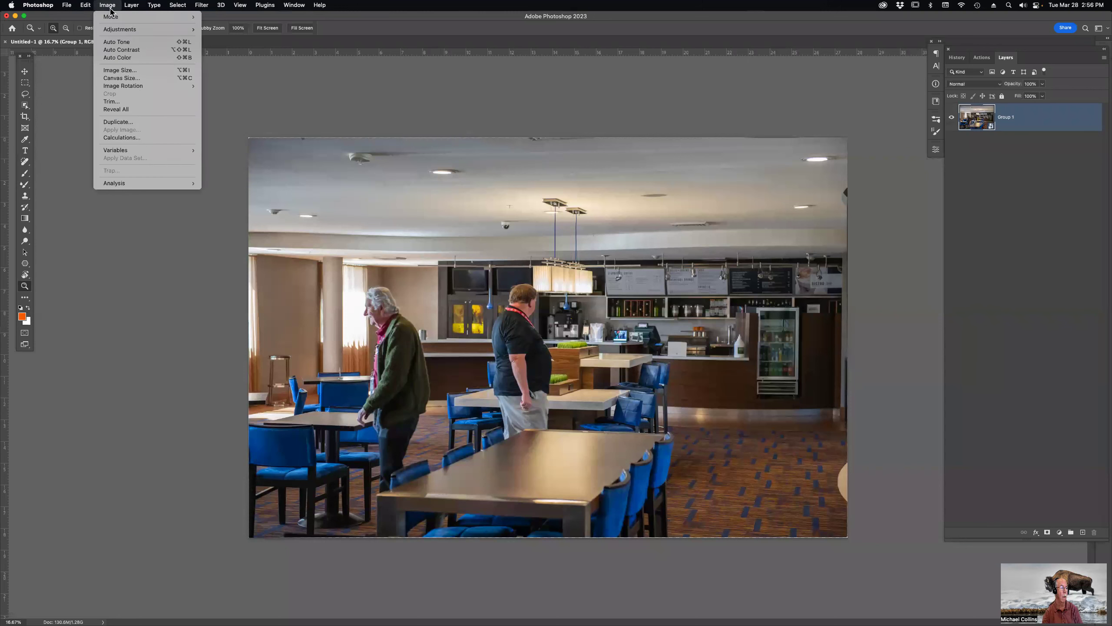
pyautogui.moveTo(131, 5)
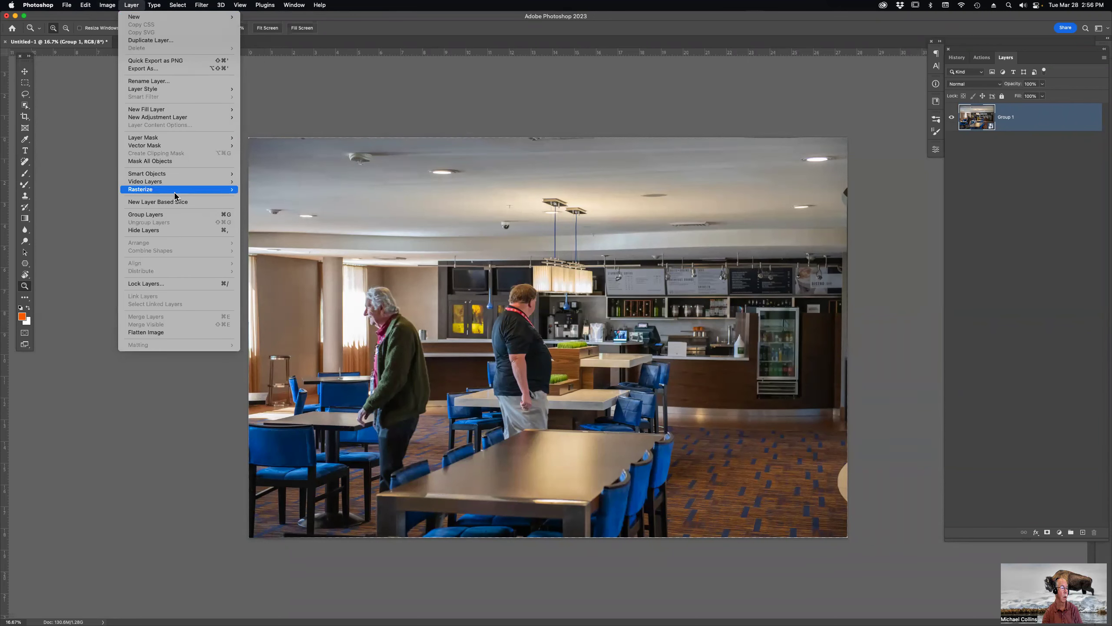
pyautogui.moveTo(147, 173)
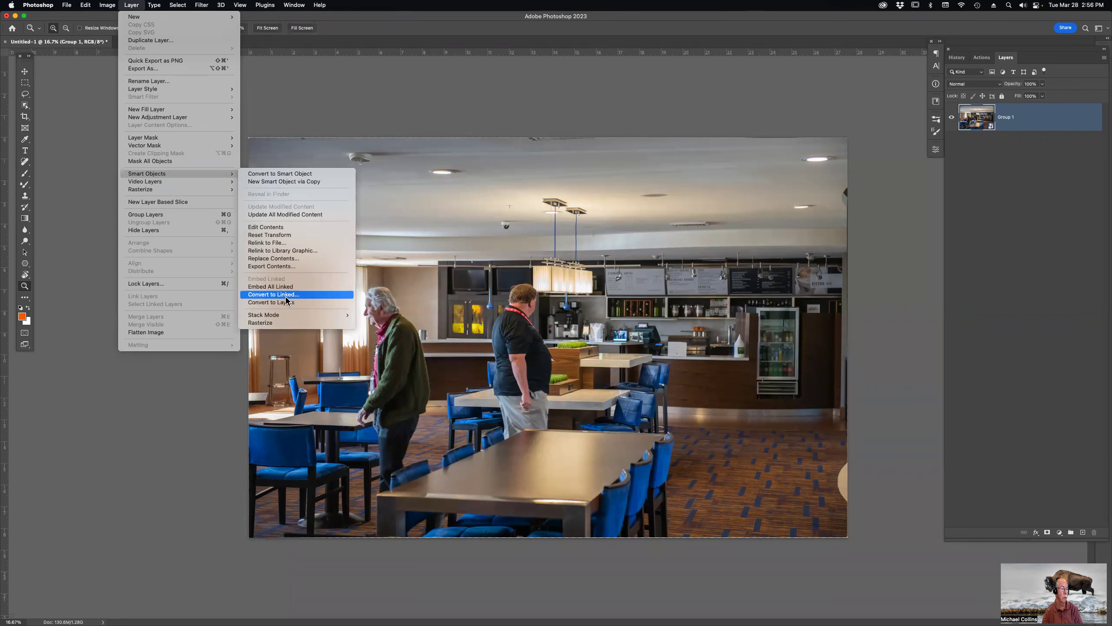
pyautogui.moveTo(264, 315)
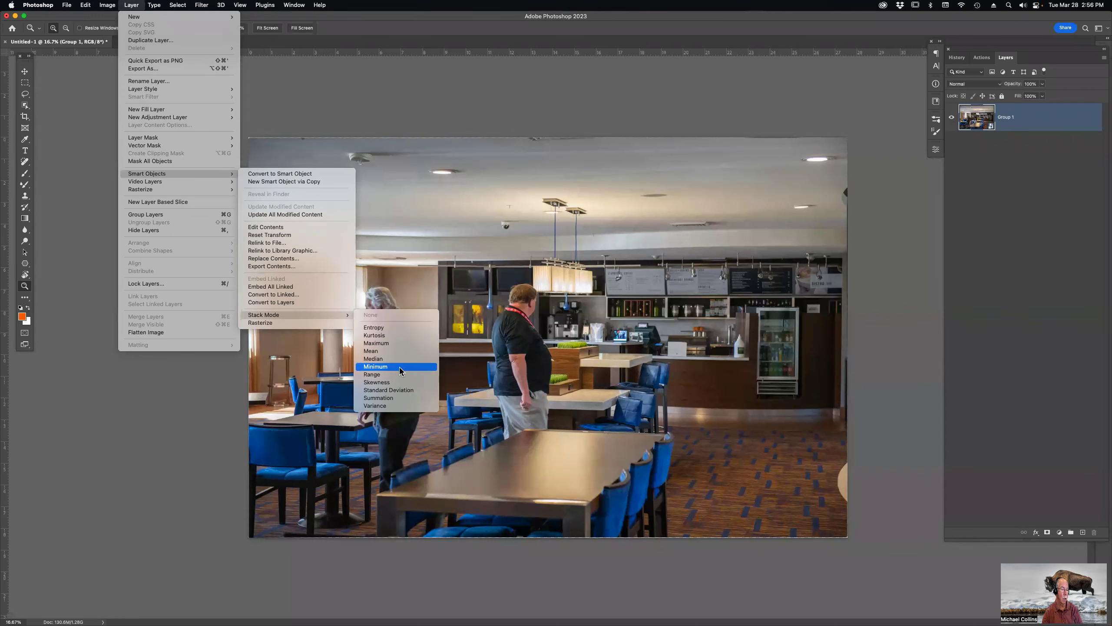
pyautogui.click(401, 363)
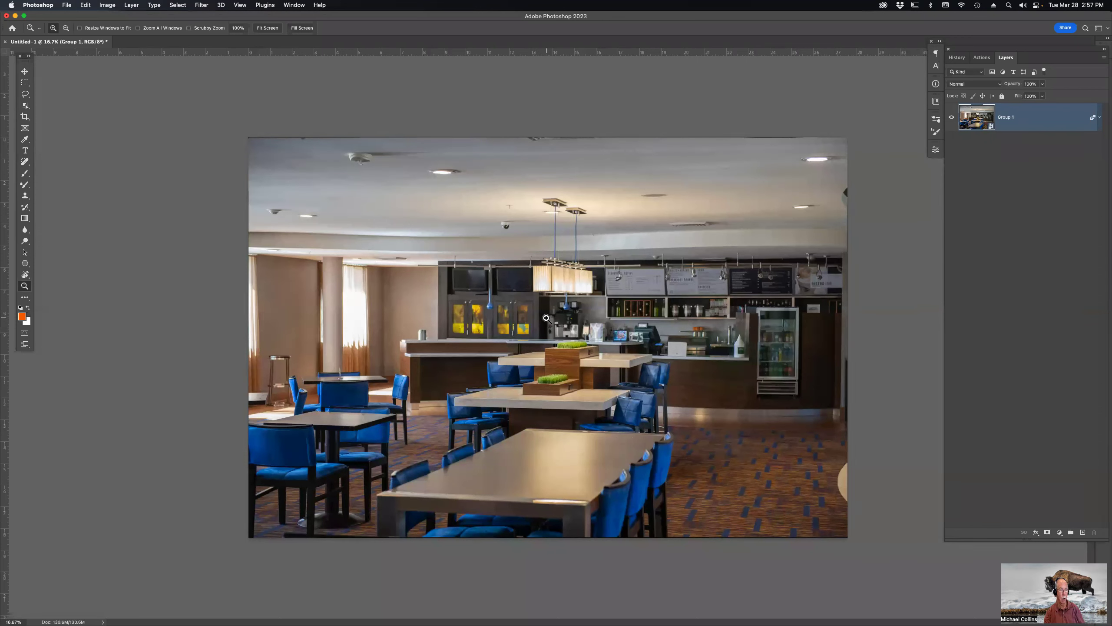
# Close the café composite document without saving changes.
pyautogui.press('v')
pyautogui.press('super+w')
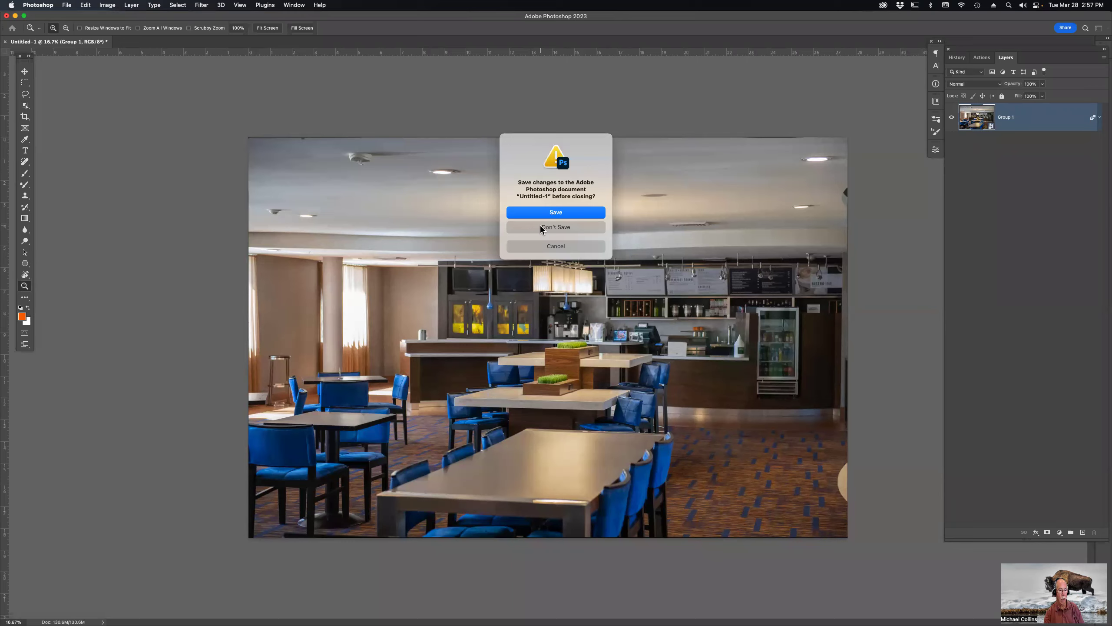
pyautogui.click(541, 227)
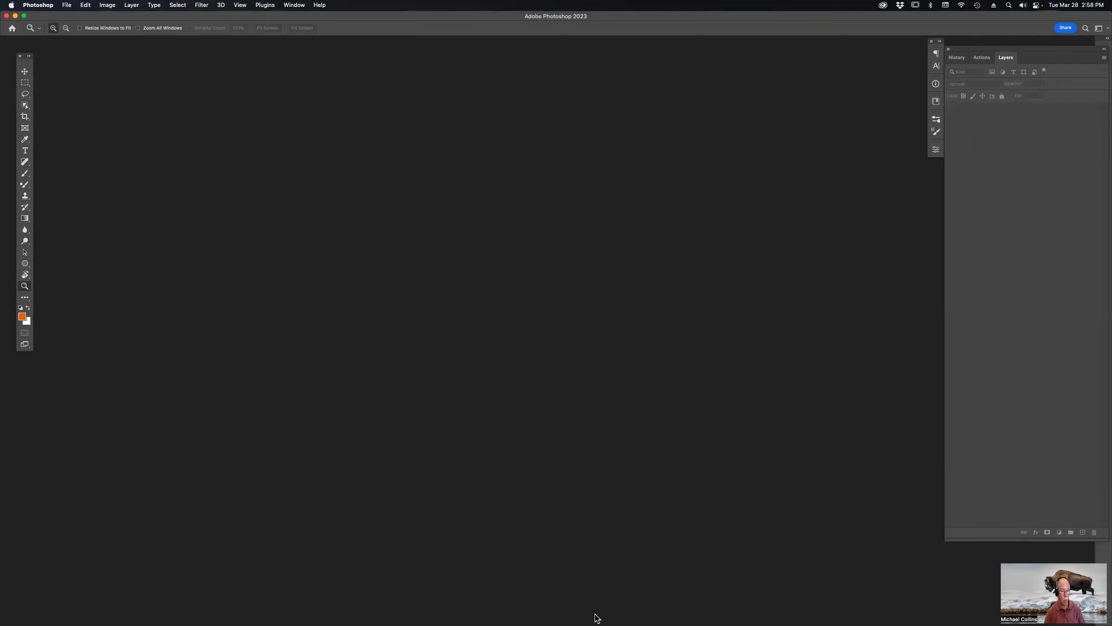
# In Bridge, show the NEW_Sky Replacement folder and select its four images.
pyautogui.press('super+Tab')
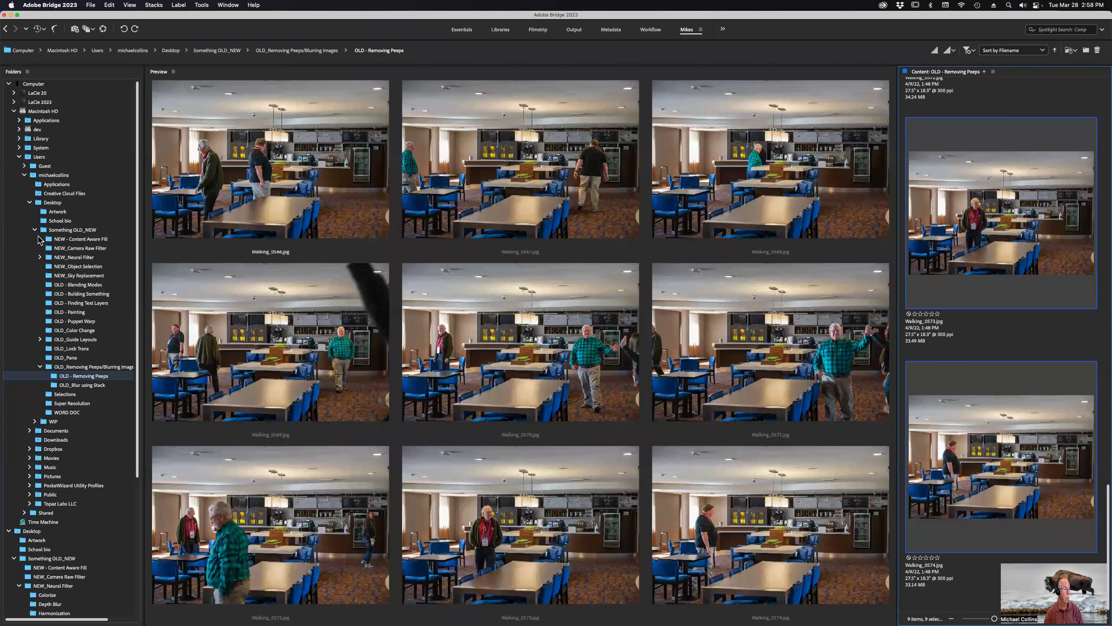
pyautogui.click(40, 366)
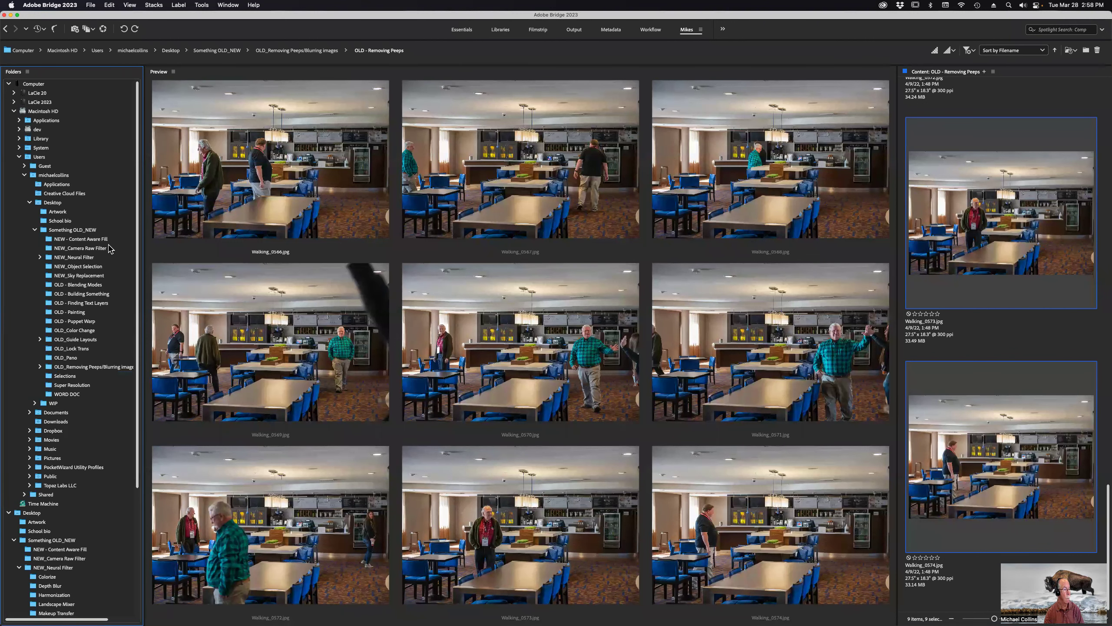
pyautogui.click(98, 276)
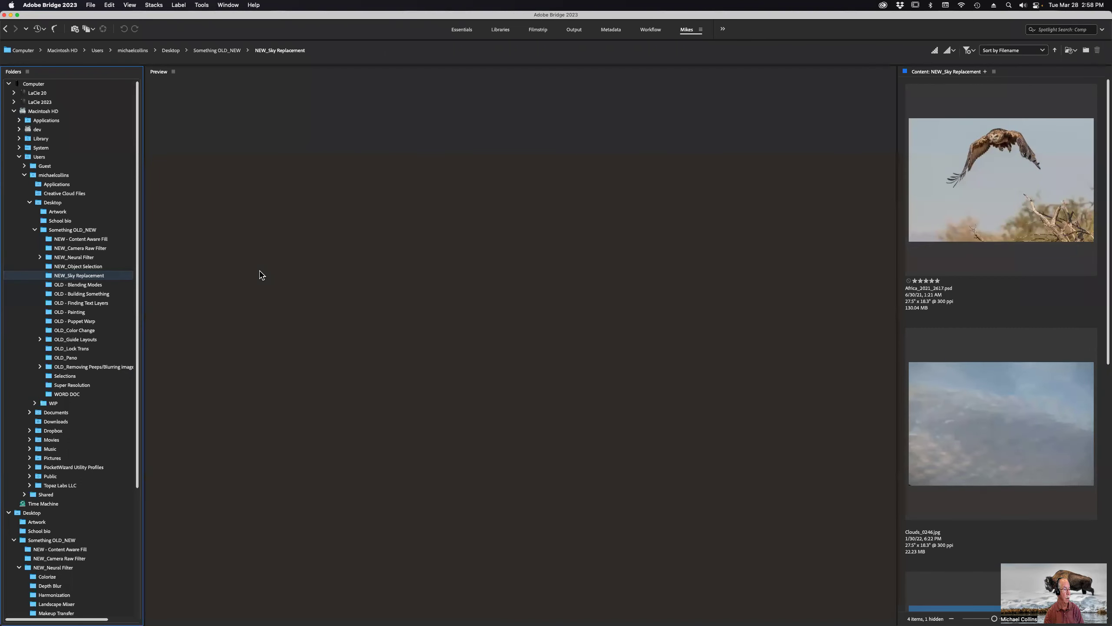
pyautogui.click(986, 201)
pyautogui.scroll(-5, 988, 276)
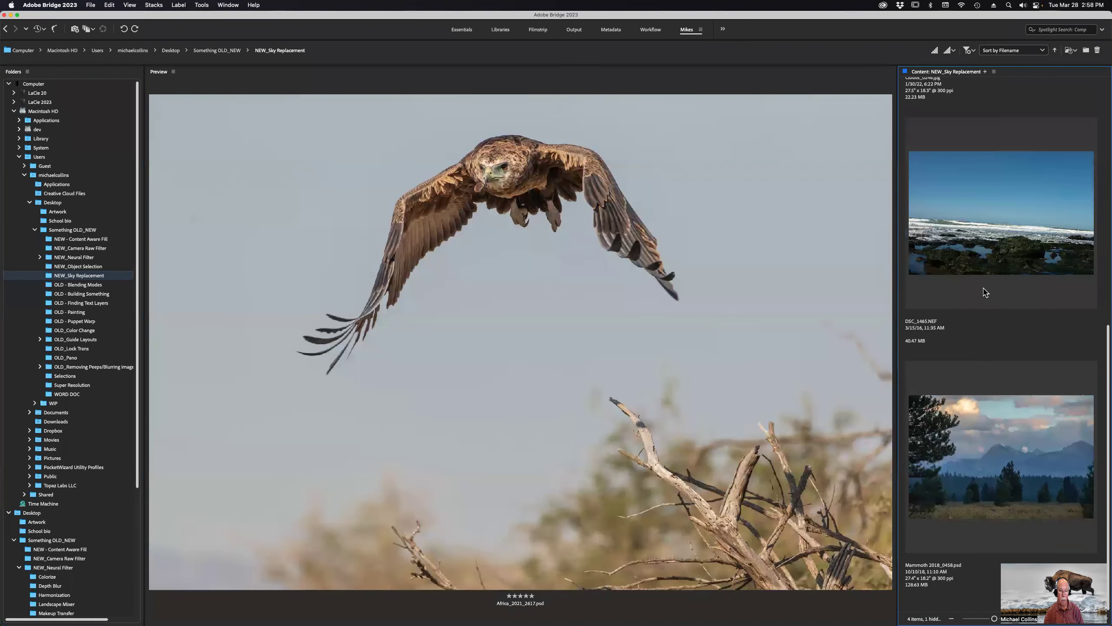
pyautogui.keyDown('shift'); pyautogui.click(1006, 451); pyautogui.keyUp('shift')
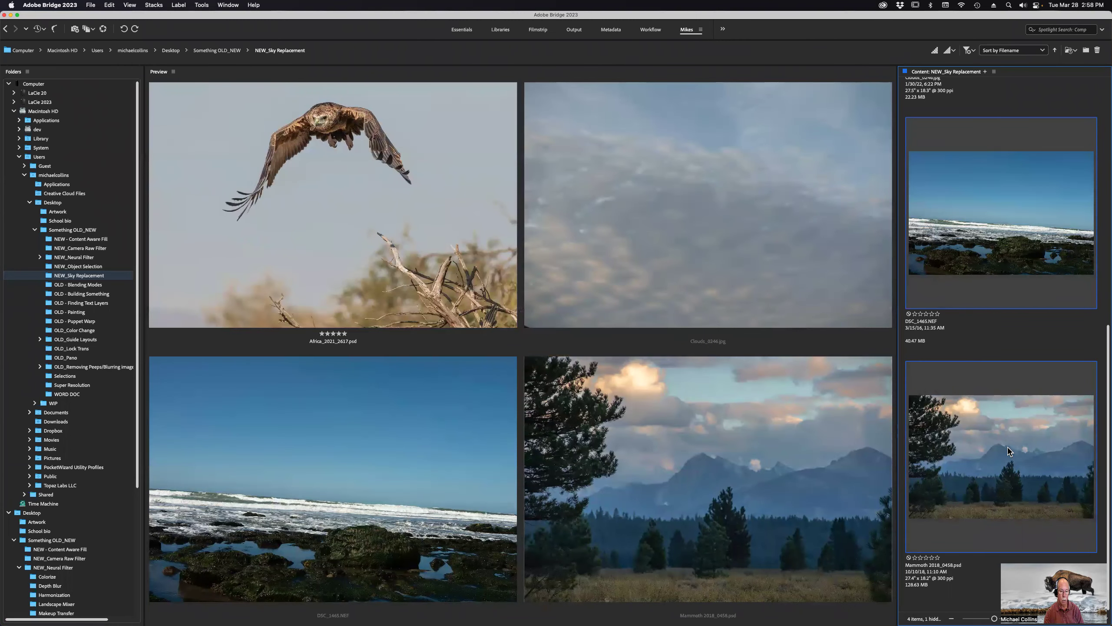
pyautogui.scroll(5, 1007, 451)
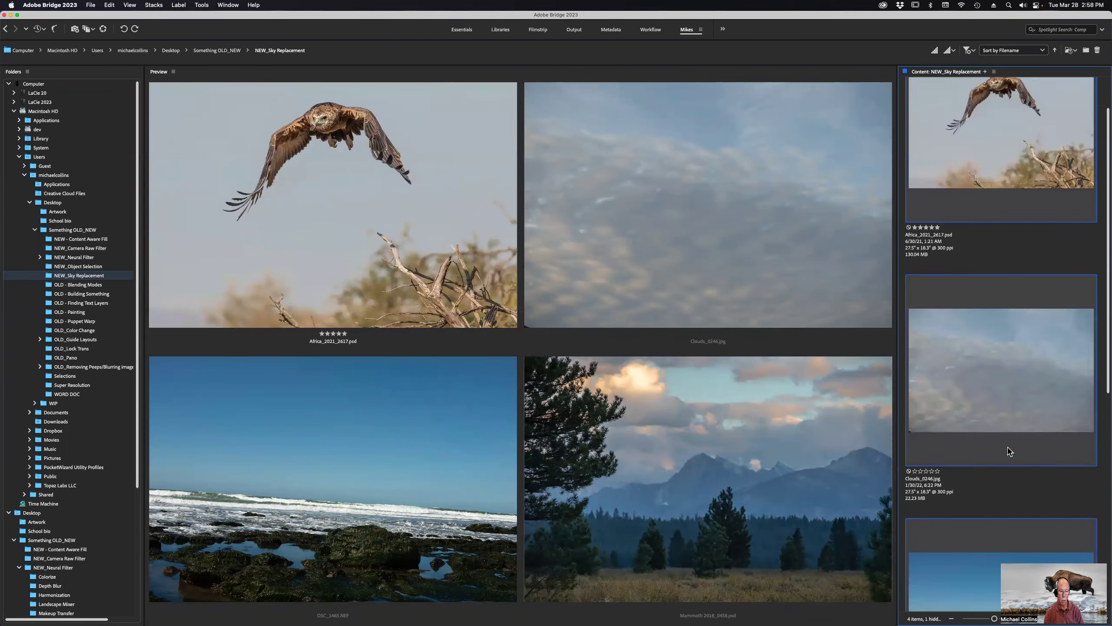
pyautogui.scroll(-5, 1007, 445)
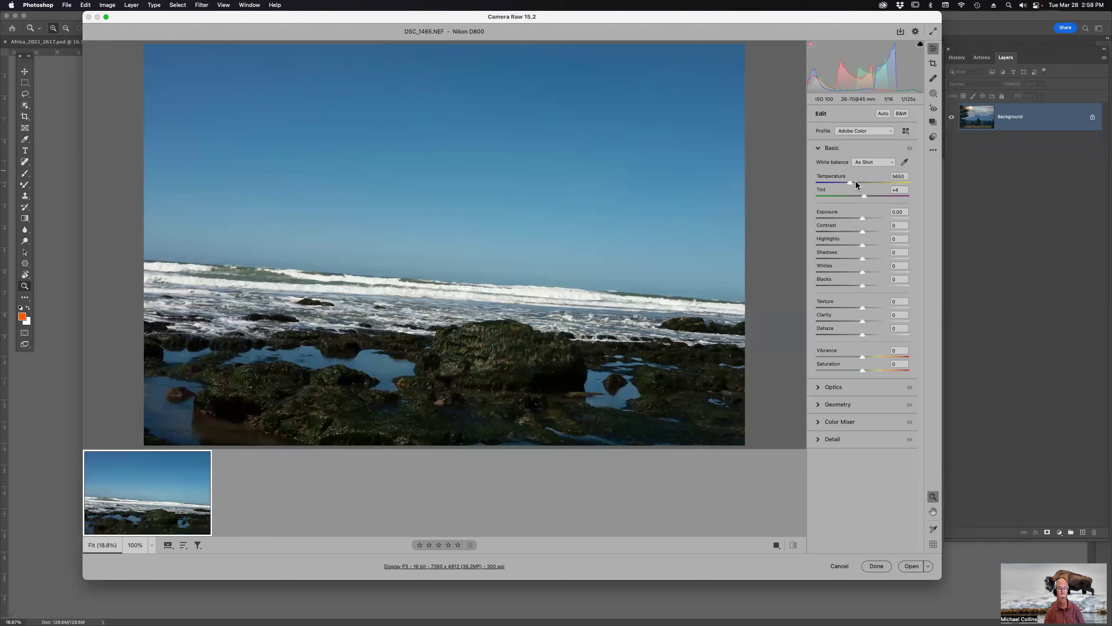
# Level DSC_1465.NEF with Upright Auto geometry correction and open it in Photoshop.
pyautogui.click(817, 405)
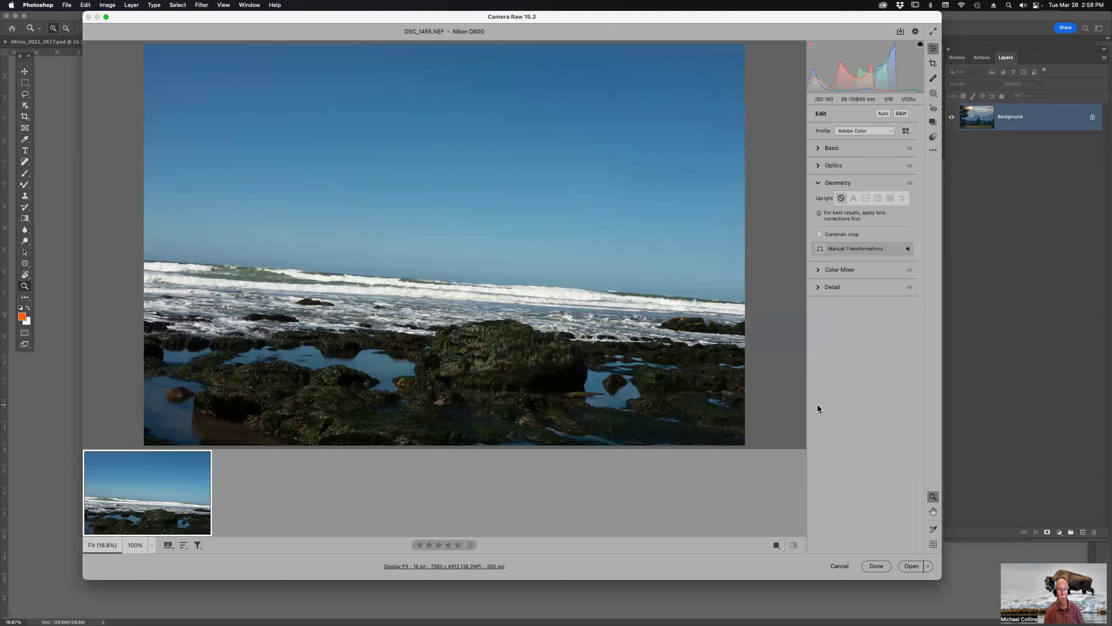
pyautogui.click(854, 198)
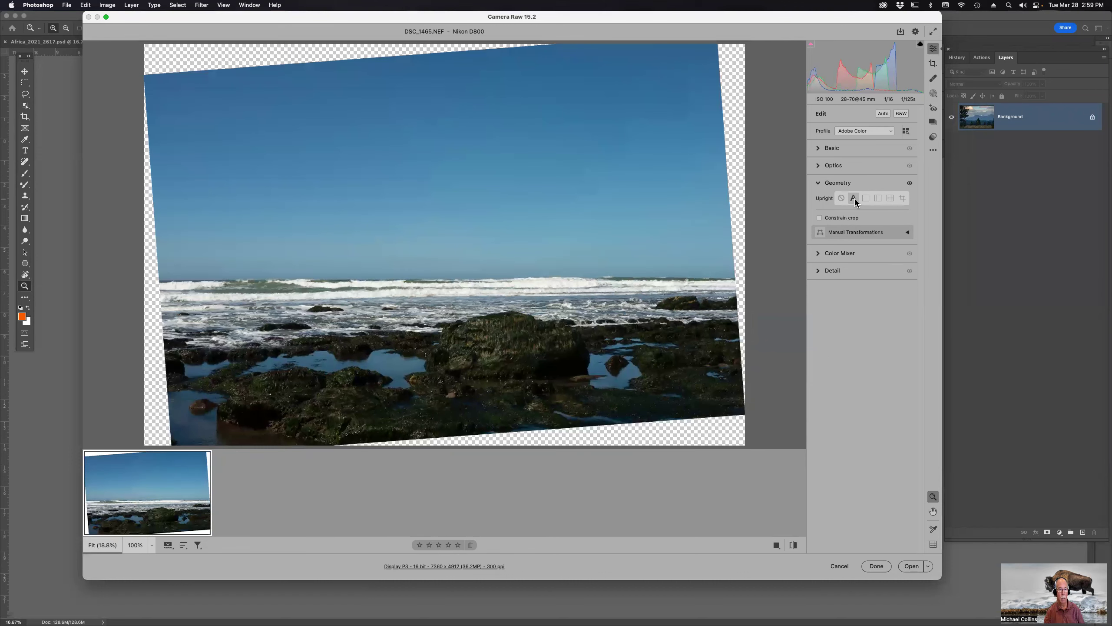
pyautogui.click(908, 566)
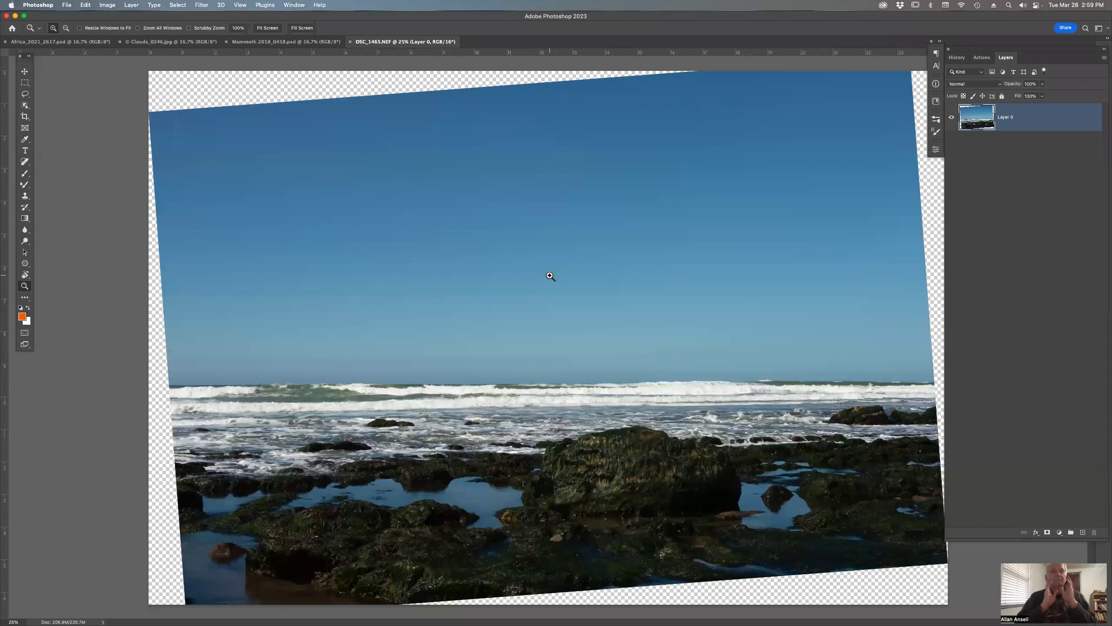
# Try cropping and straightening the seascape along the horizon, then dismiss the crop.
pyautogui.press('c')
pyautogui.moveTo(215, 67); pyautogui.dragTo(235, 90)
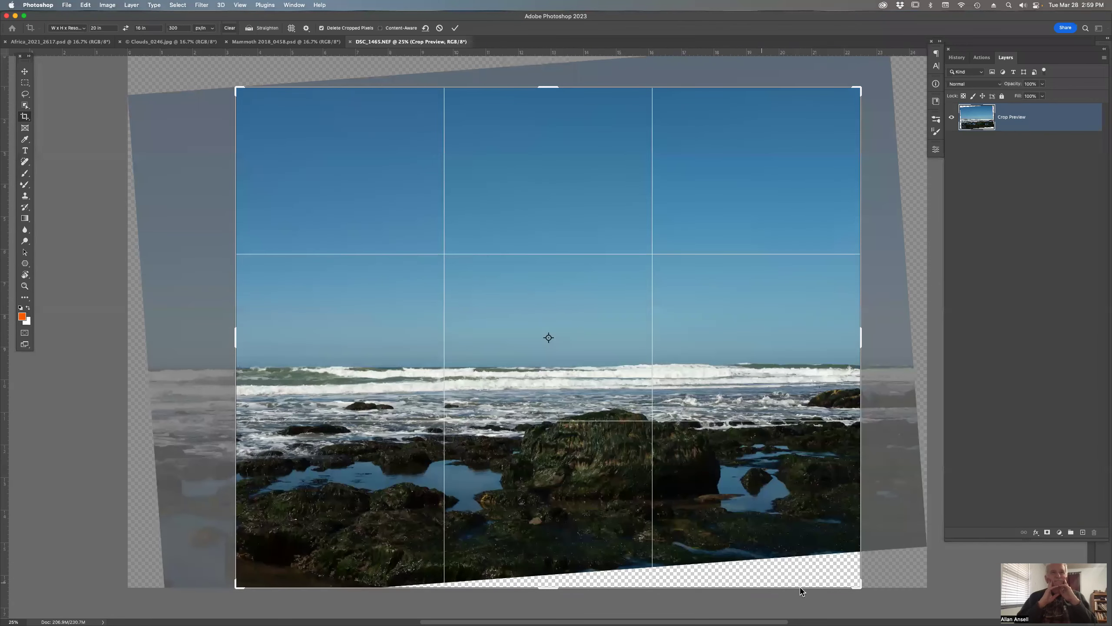
pyautogui.moveTo(858, 587); pyautogui.dragTo(844, 560)
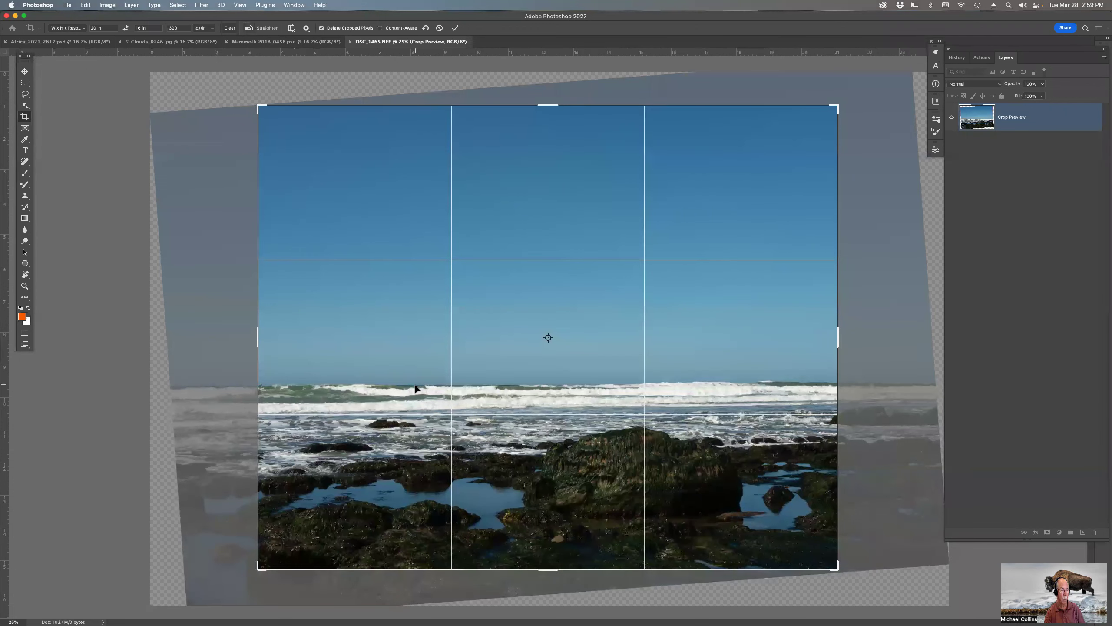
pyautogui.click(250, 29)
pyautogui.moveTo(368, 384)
pyautogui.mouseDown()
pyautogui.moveTo(867, 376)
pyautogui.moveTo(851, 382)
pyautogui.mouseUp()
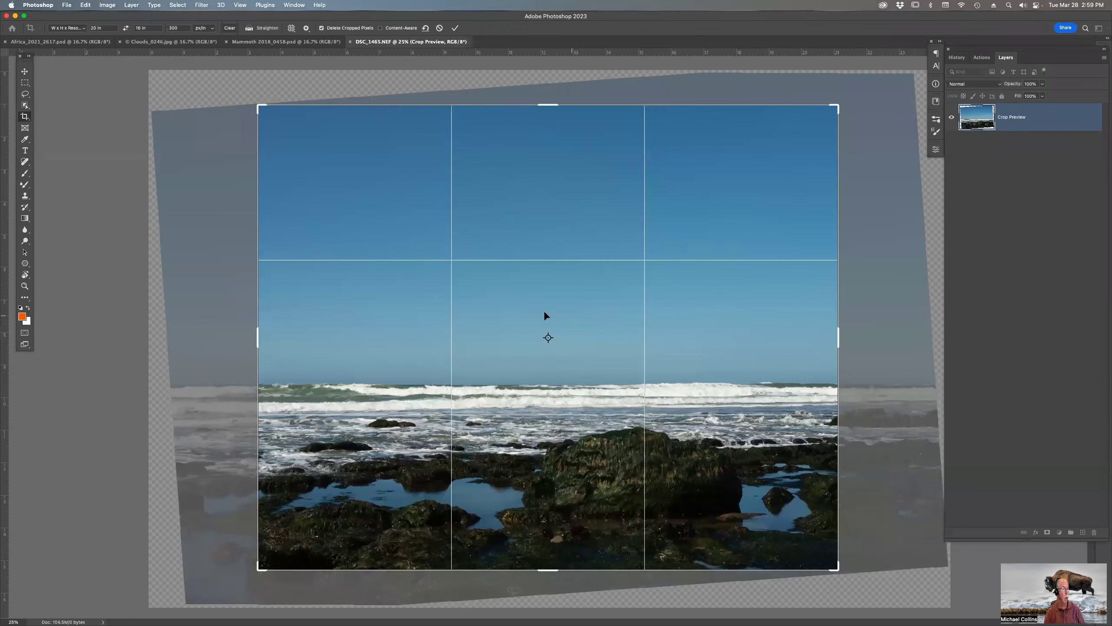
pyautogui.press('Return')
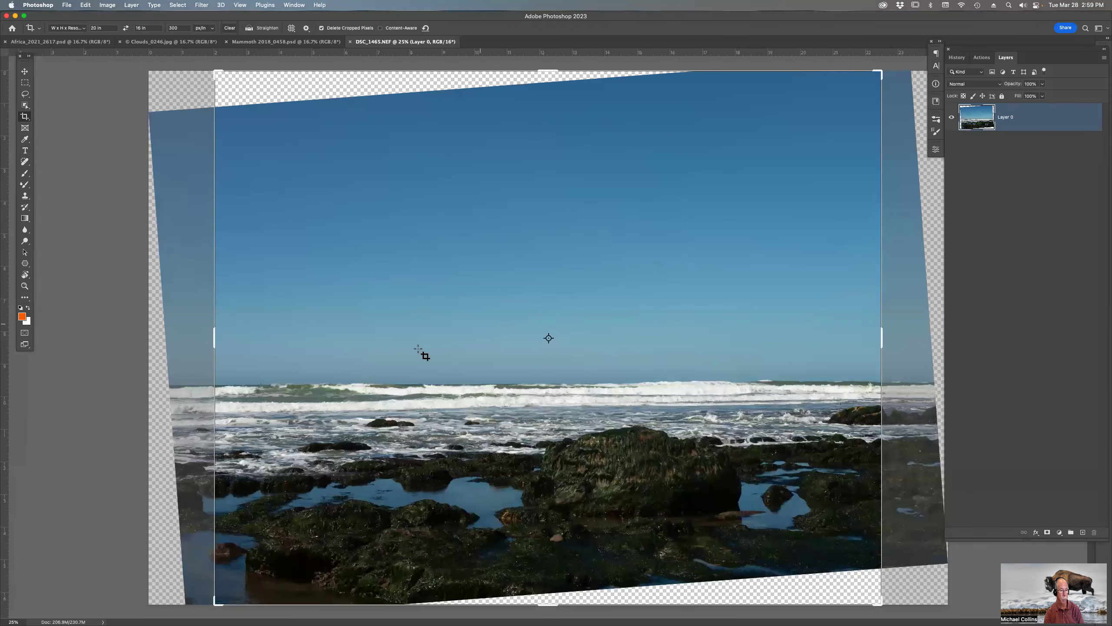
# Rotate the canvas view, reset its rotation, and close DSC_1465.NEF.
pyautogui.press('r')
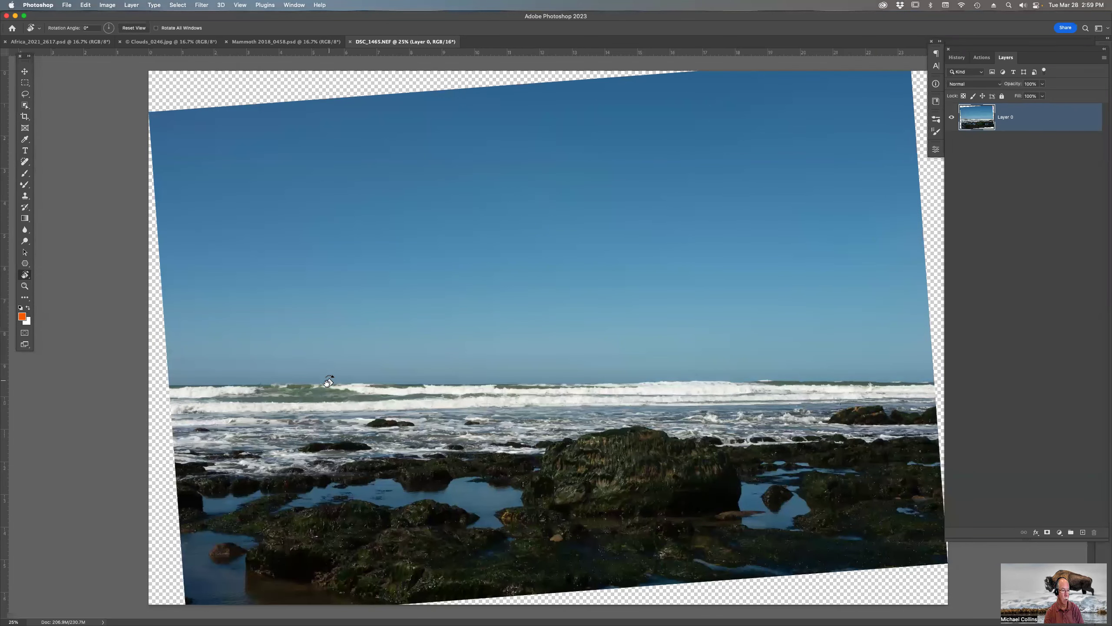
pyautogui.moveTo(327, 384); pyautogui.dragTo(435, 380)
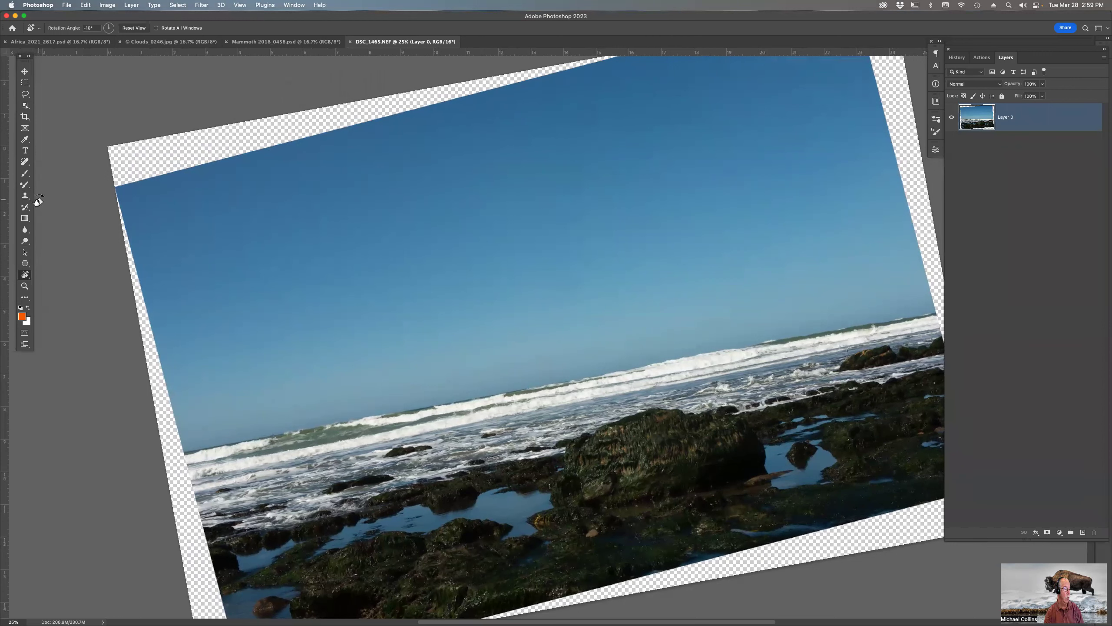
pyautogui.doubleClick(25, 275)
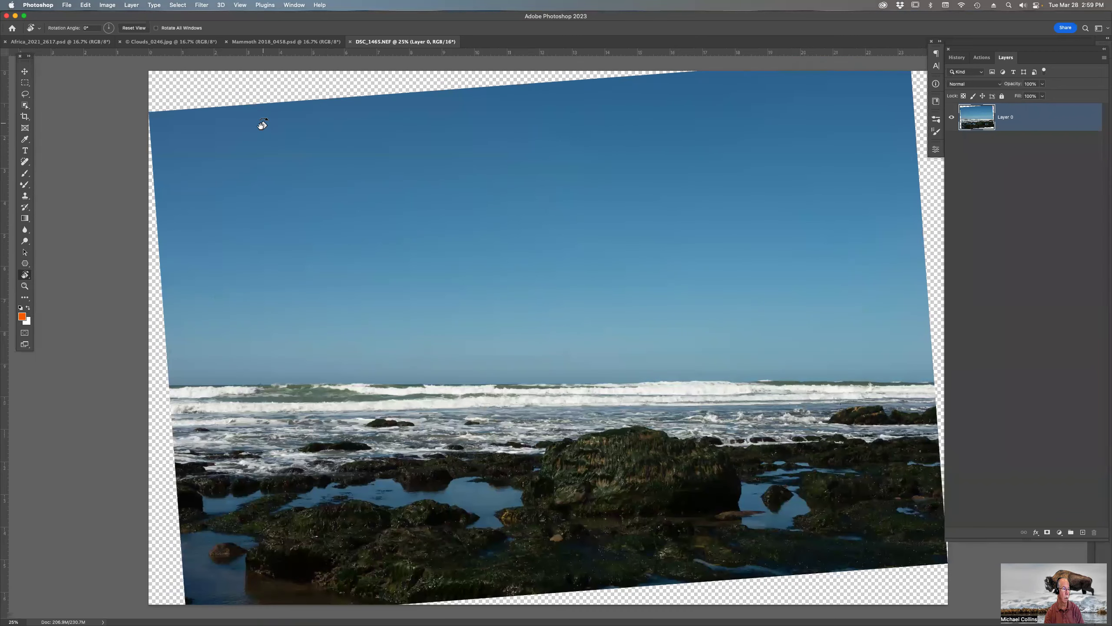
pyautogui.press('c')
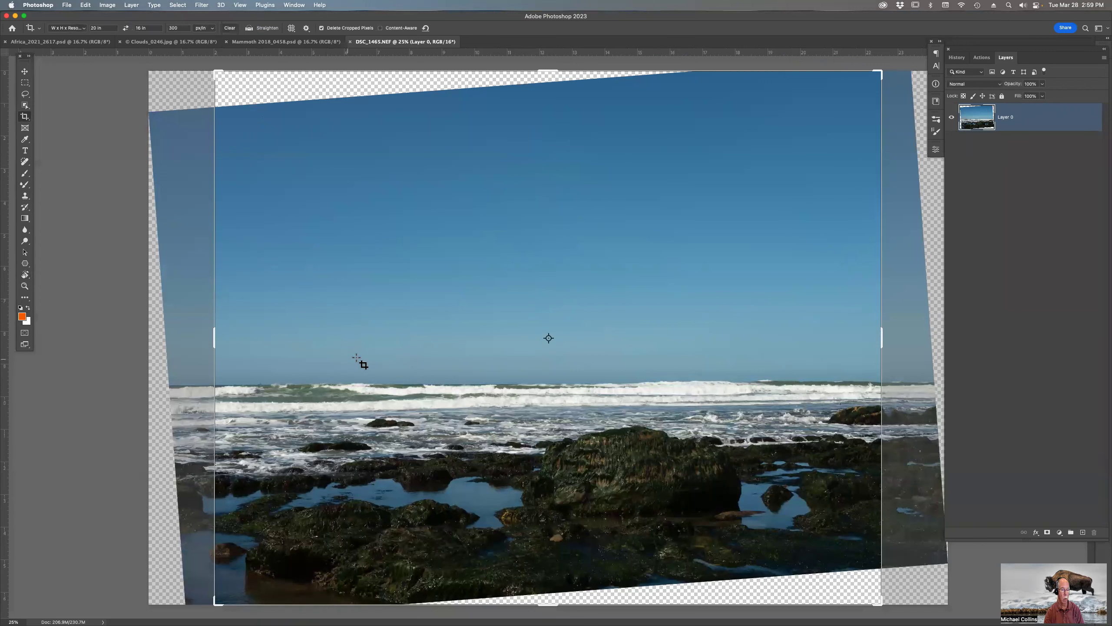
pyautogui.press('super')
pyautogui.press('super+w')
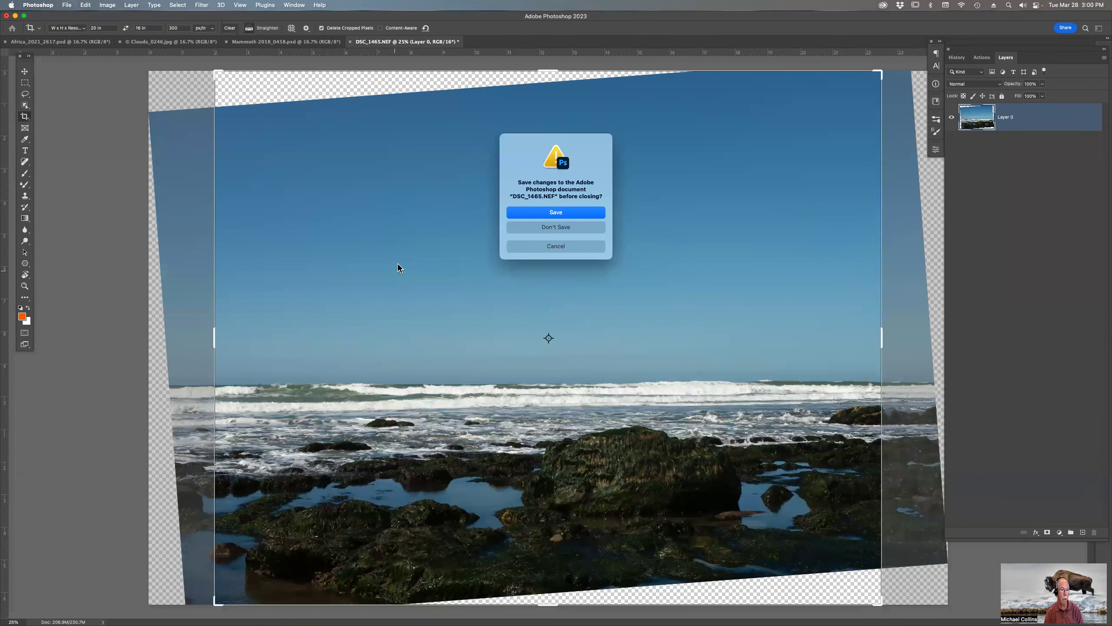
# Discard the seascape's changes, close Clouds_0246.jpg, and bring Africa_2021_2617.psd to the front.
pyautogui.click(523, 228)
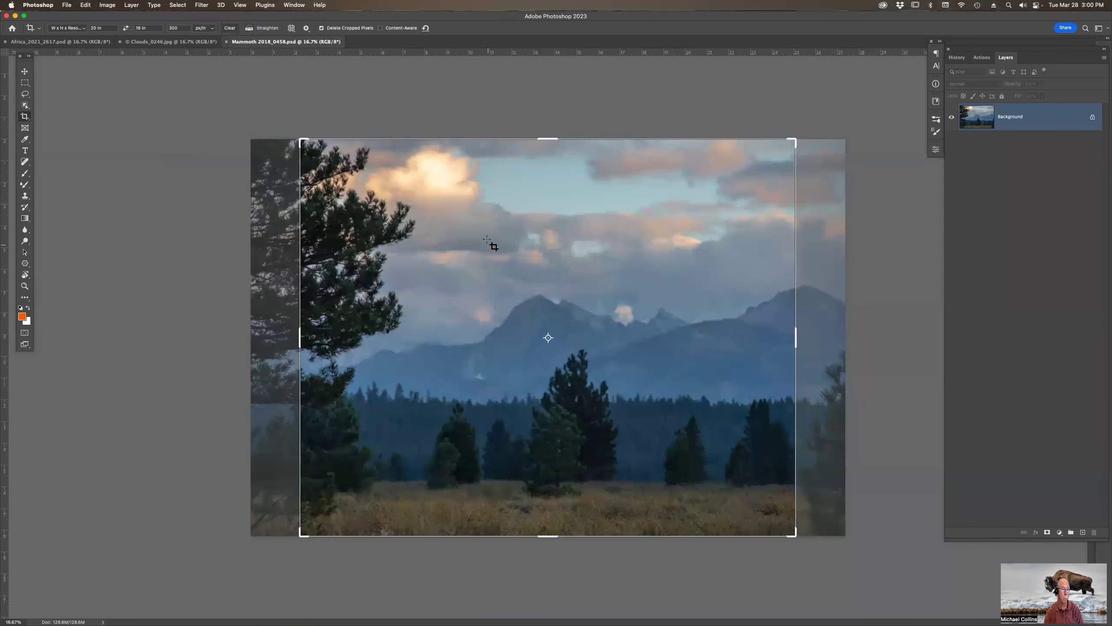
pyautogui.click(490, 238)
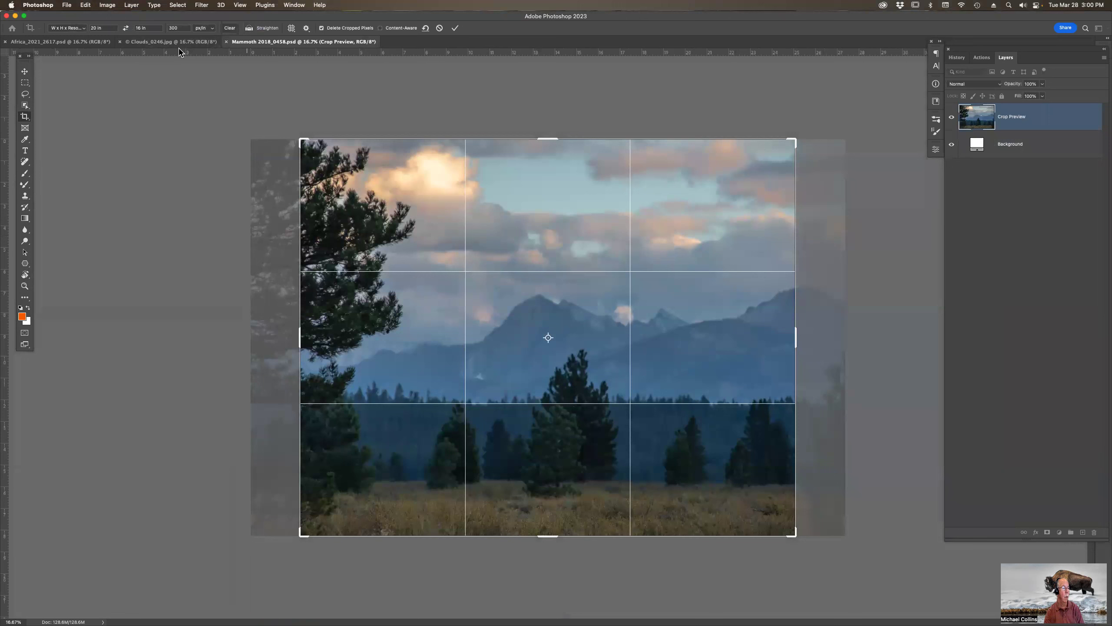
pyautogui.click(120, 42)
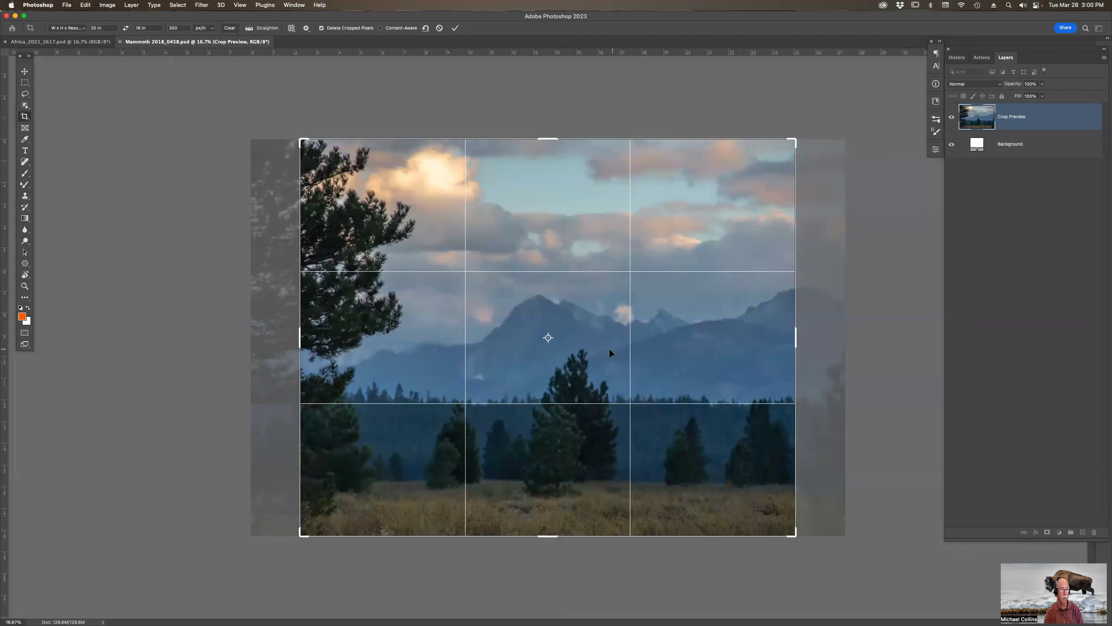
pyautogui.press('Return')
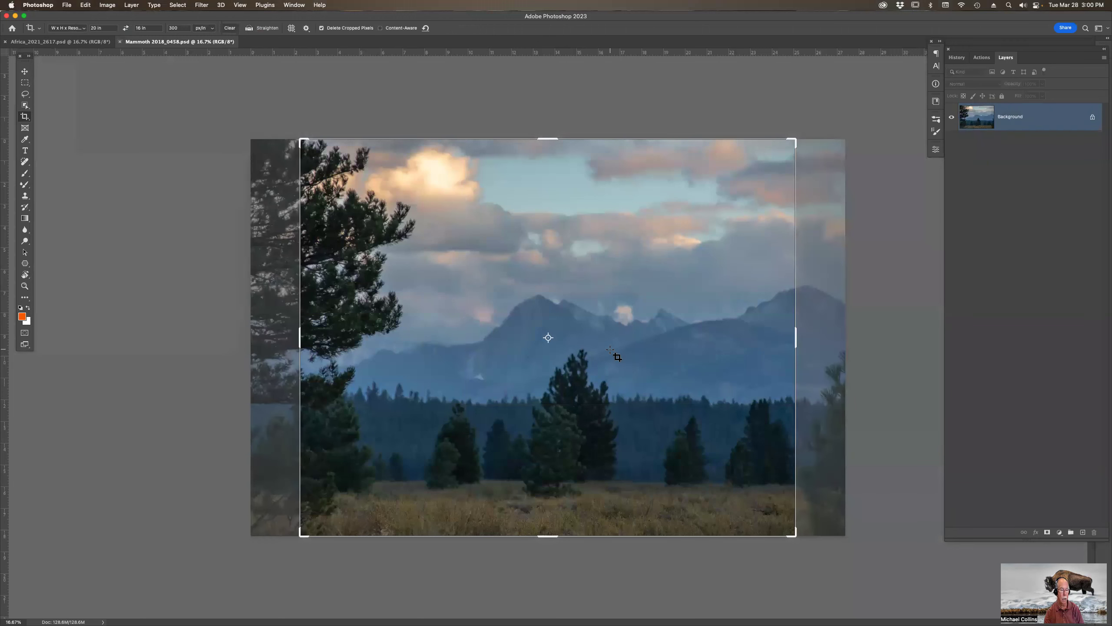
pyautogui.click(93, 43)
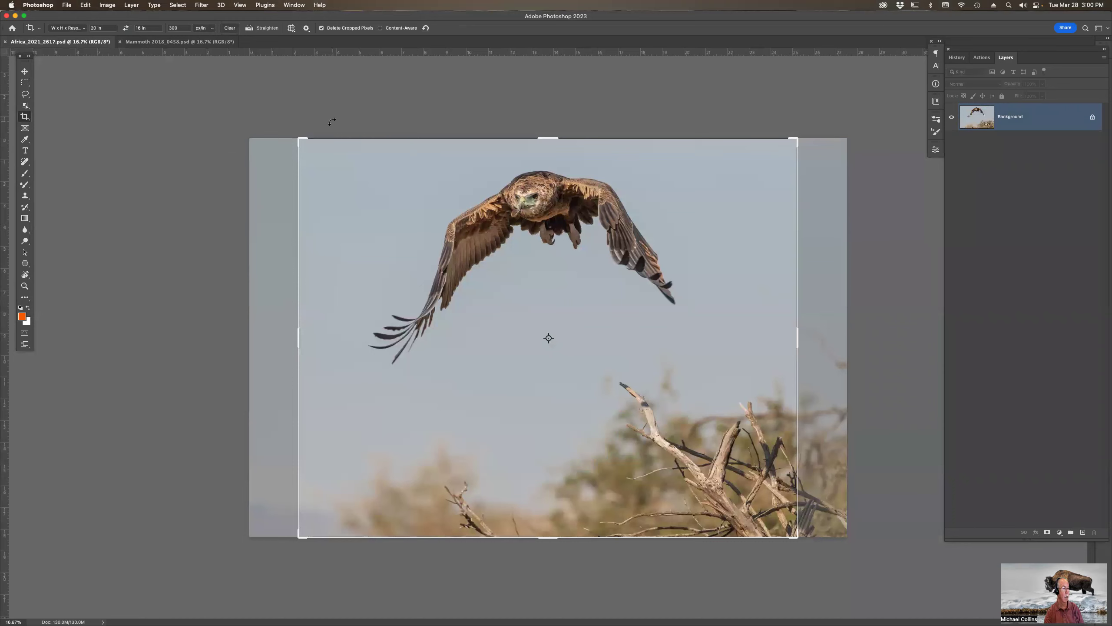
# Start Edit > Sky Replacement and browse the Blue Skies presets.
pyautogui.click(87, 5)
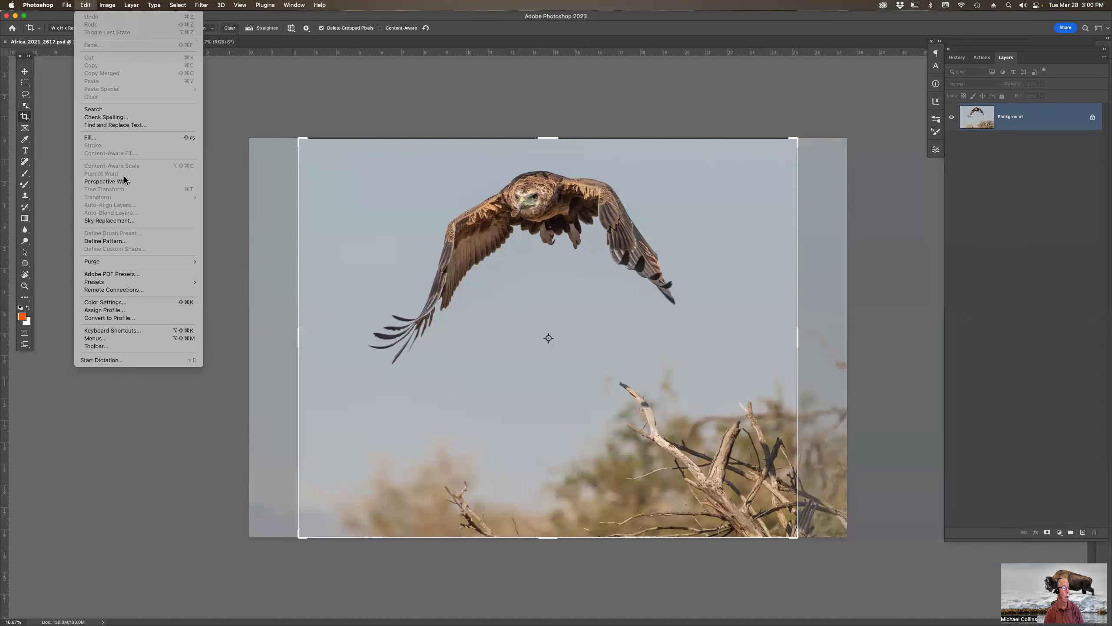
pyautogui.click(128, 221)
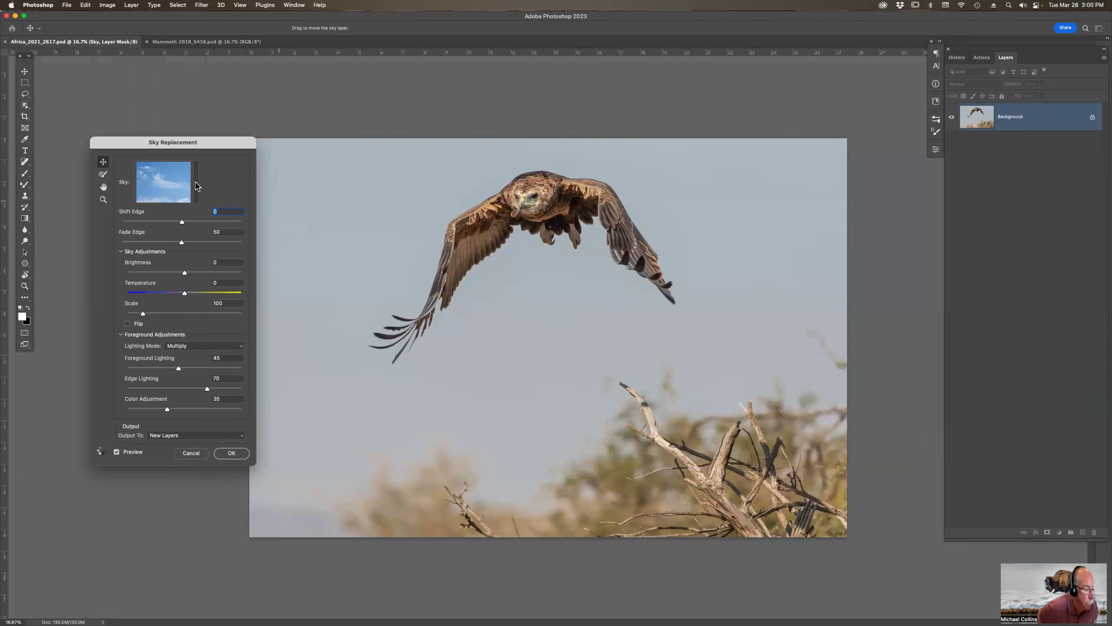
pyautogui.click(197, 186)
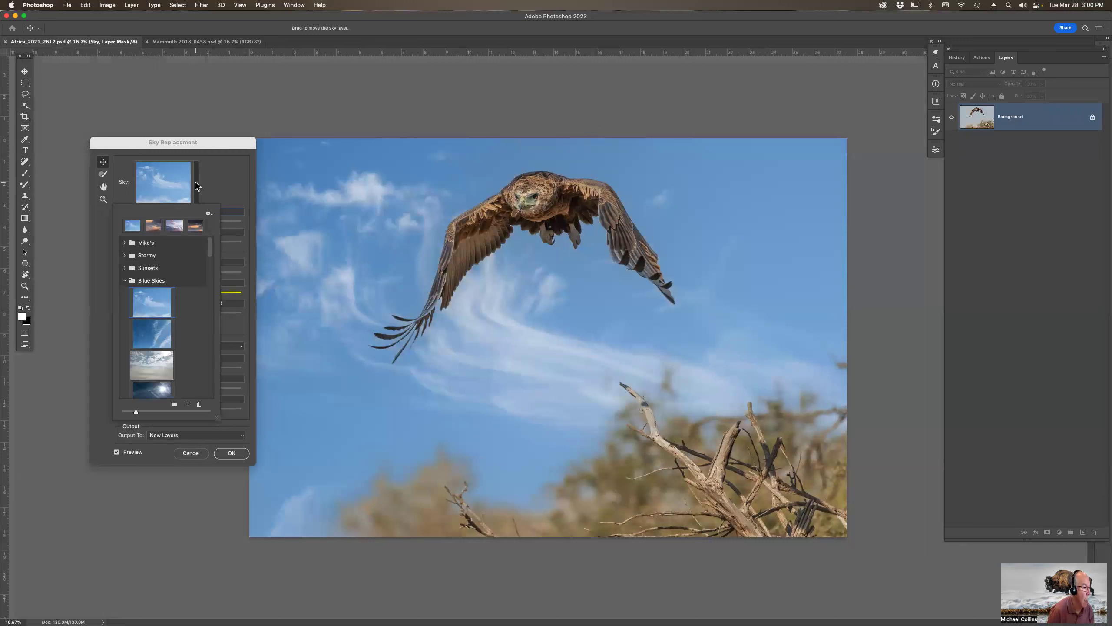
pyautogui.scroll(-3, 192, 298)
pyautogui.scroll(-2, 193, 297)
pyautogui.scroll(-2, 193, 298)
pyautogui.scroll(-2, 193, 298)
pyautogui.scroll(-2, 208, 299)
pyautogui.moveTo(208, 300)
pyautogui.mouseDown()
pyautogui.moveTo(211, 352)
pyautogui.moveTo(217, 322)
pyautogui.mouseUp()
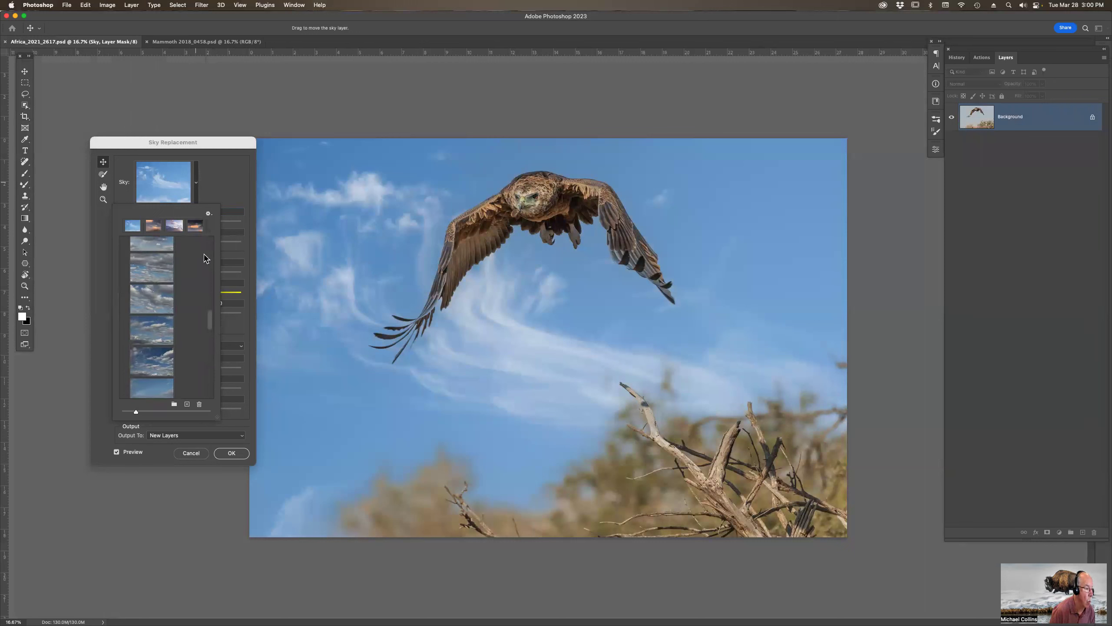
pyautogui.click(210, 297)
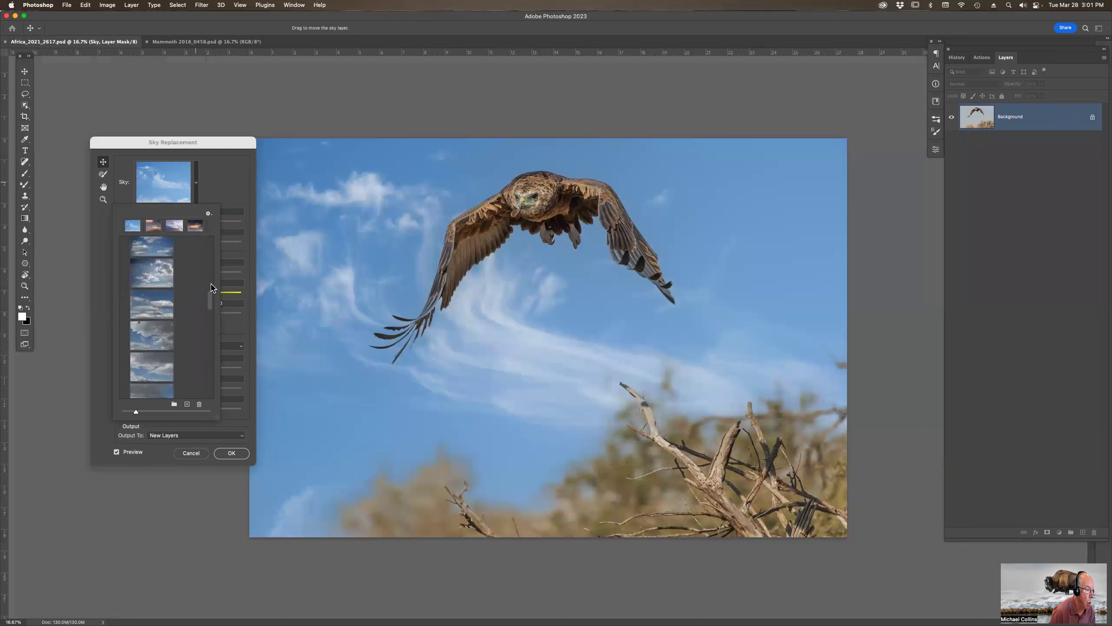
pyautogui.moveTo(211, 293); pyautogui.dragTo(211, 248)
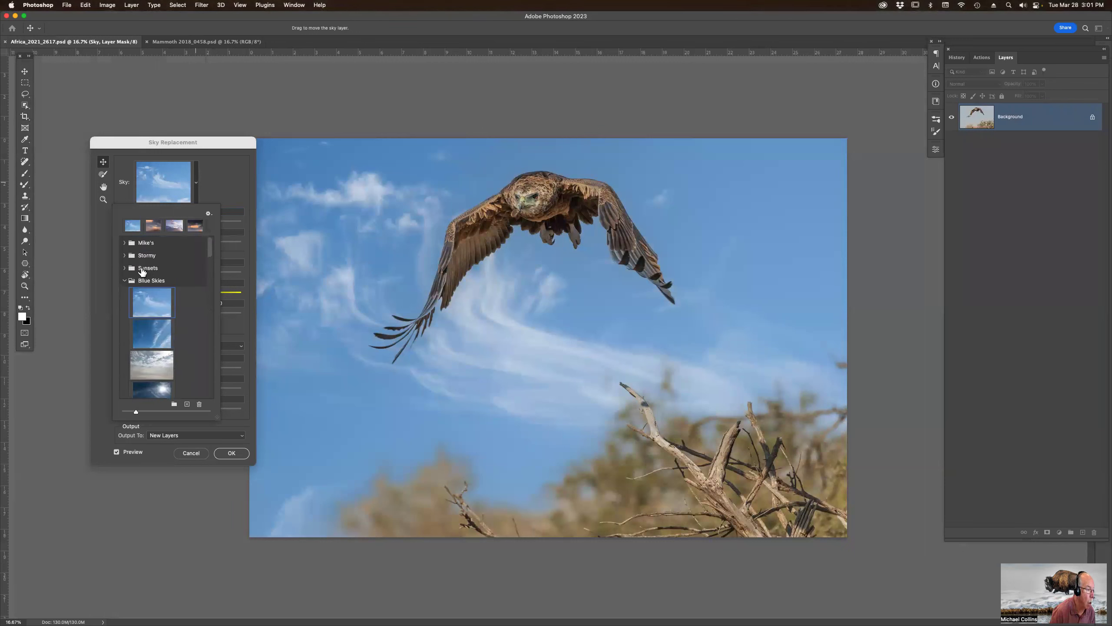
# Browse the Mike's sky and Stormy sky folders and pick the mountain landscape sky.
pyautogui.click(125, 281)
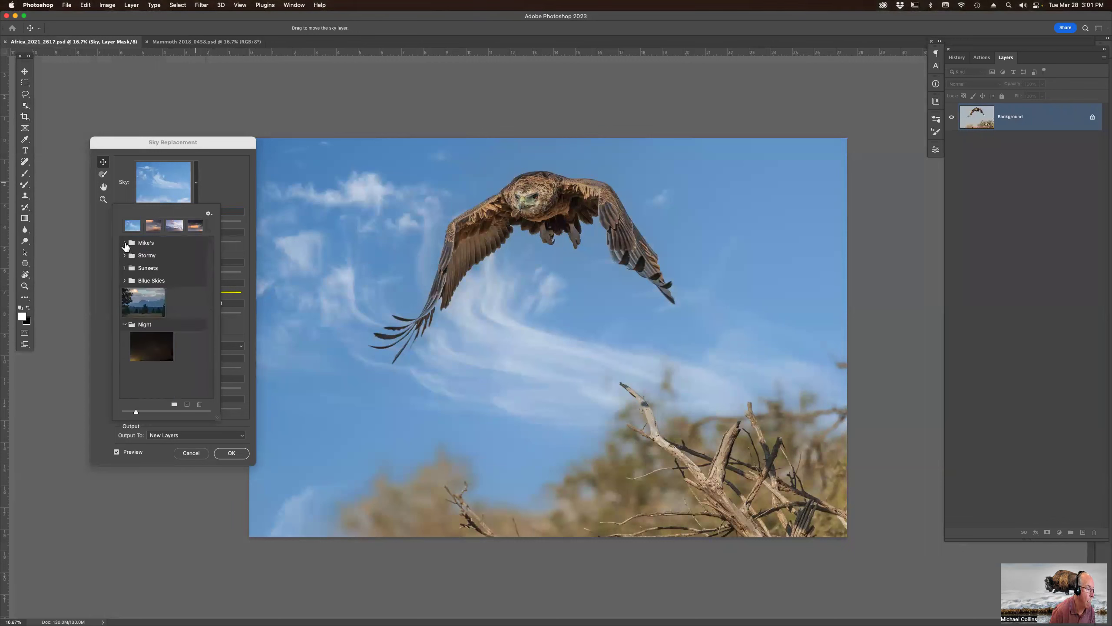
pyautogui.click(124, 244)
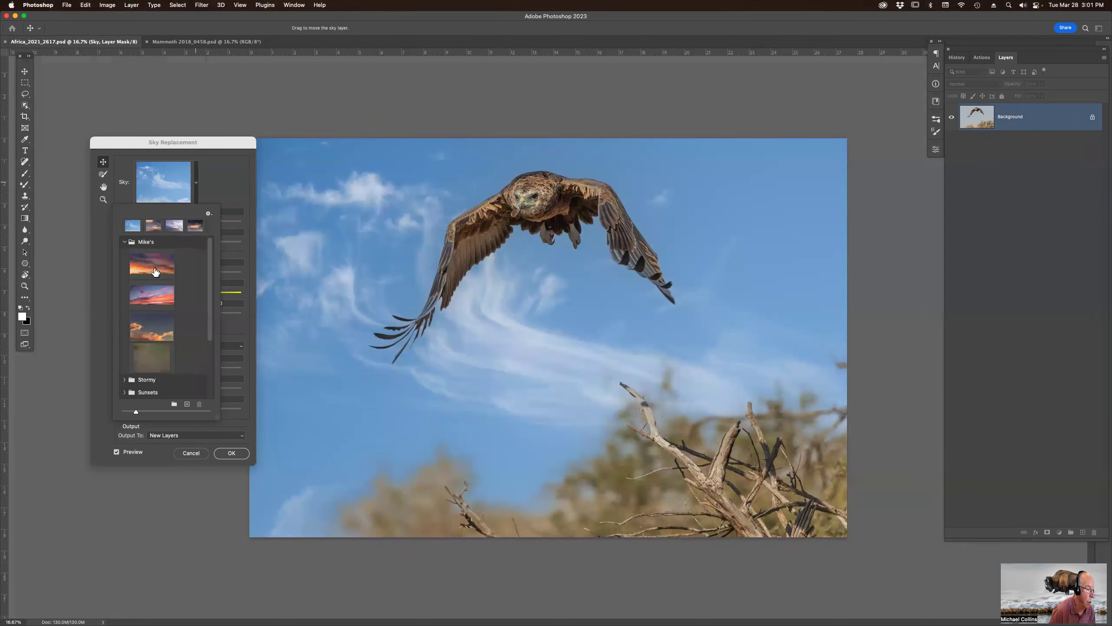
pyautogui.scroll(-3, 175, 274)
pyautogui.scroll(-3, 177, 275)
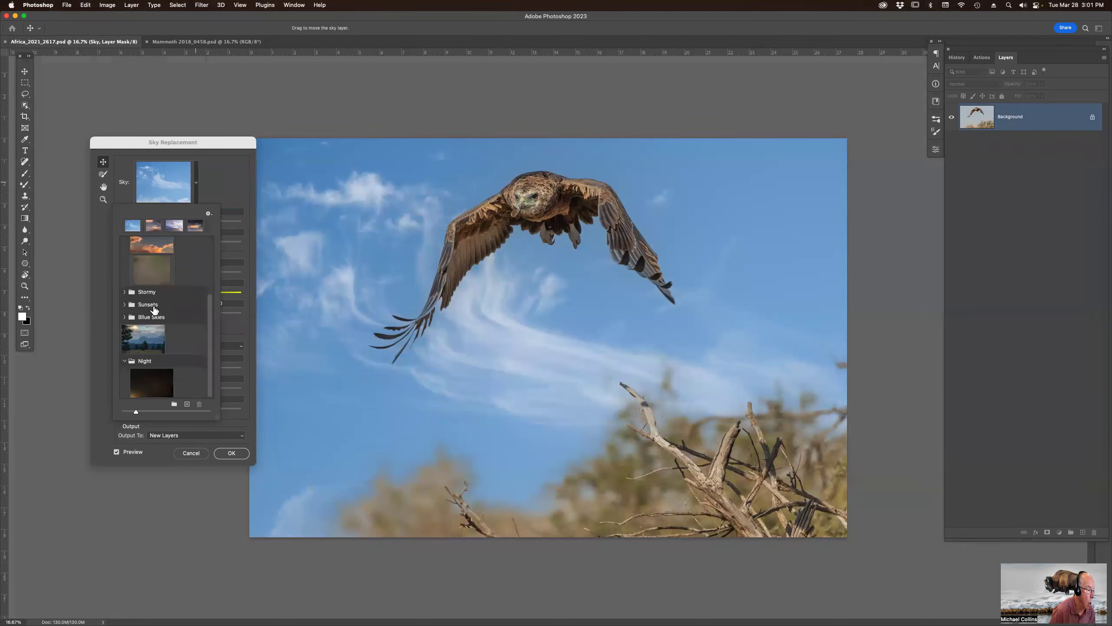
pyautogui.click(125, 292)
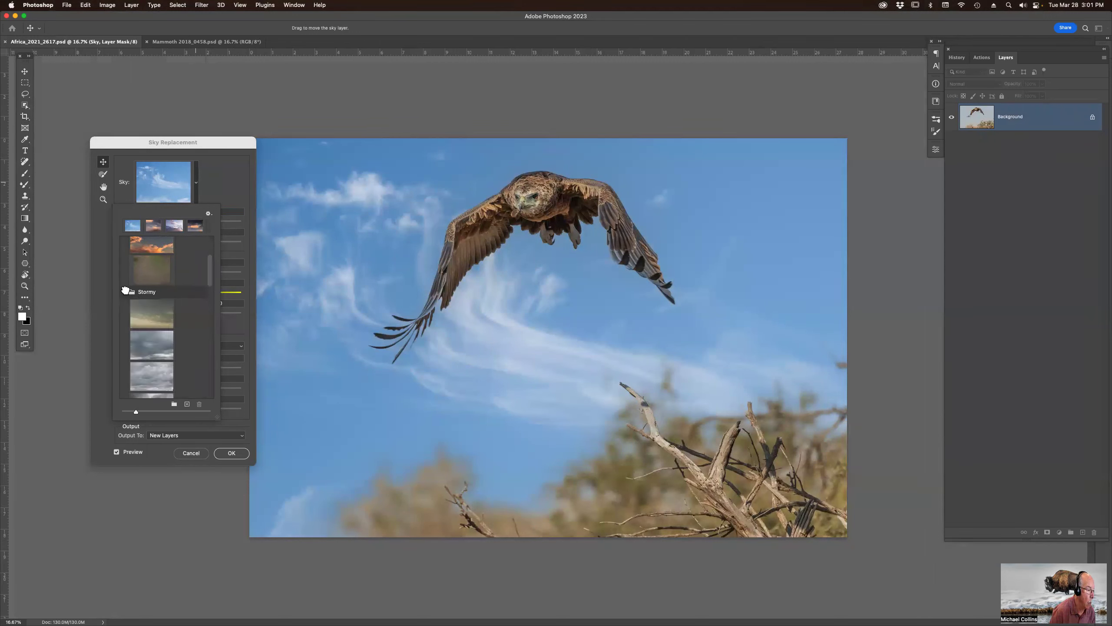
pyautogui.scroll(-2, 179, 305)
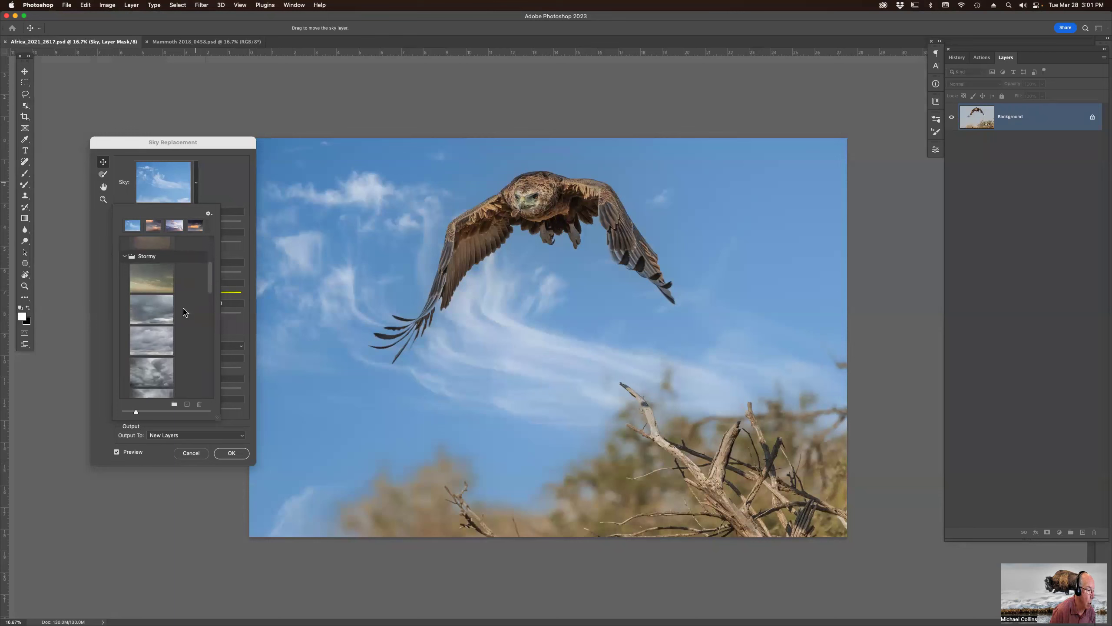
pyautogui.scroll(-5, 183, 312)
pyautogui.scroll(-3, 184, 311)
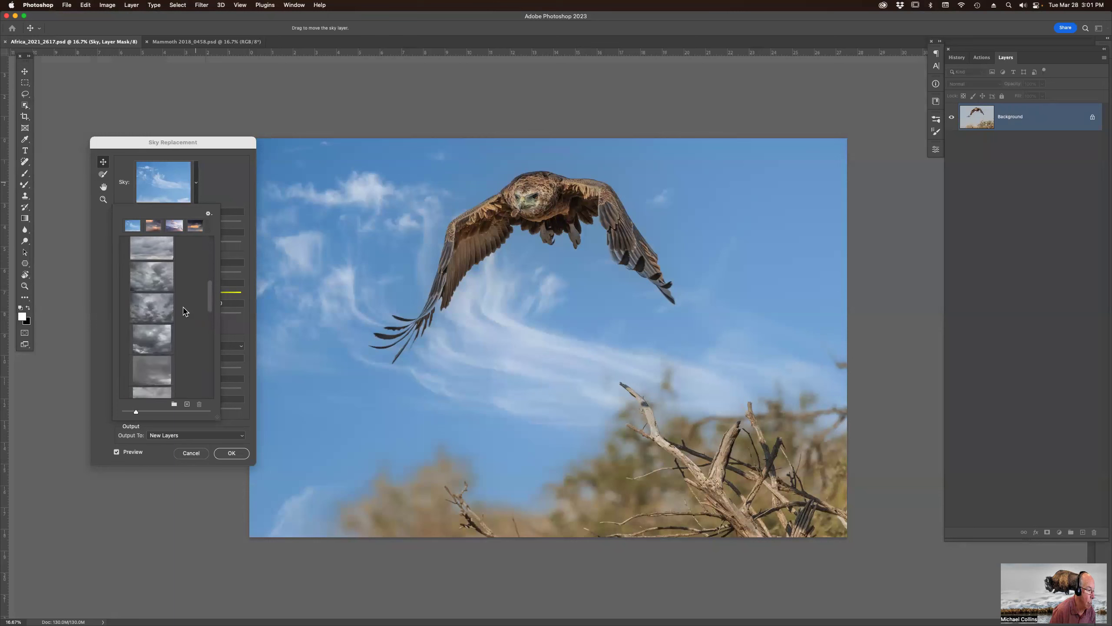
pyautogui.scroll(-1, 196, 311)
pyautogui.moveTo(210, 323)
pyautogui.mouseDown()
pyautogui.moveTo(209, 390)
pyautogui.moveTo(210, 379)
pyautogui.mouseUp()
pyautogui.click(147, 370)
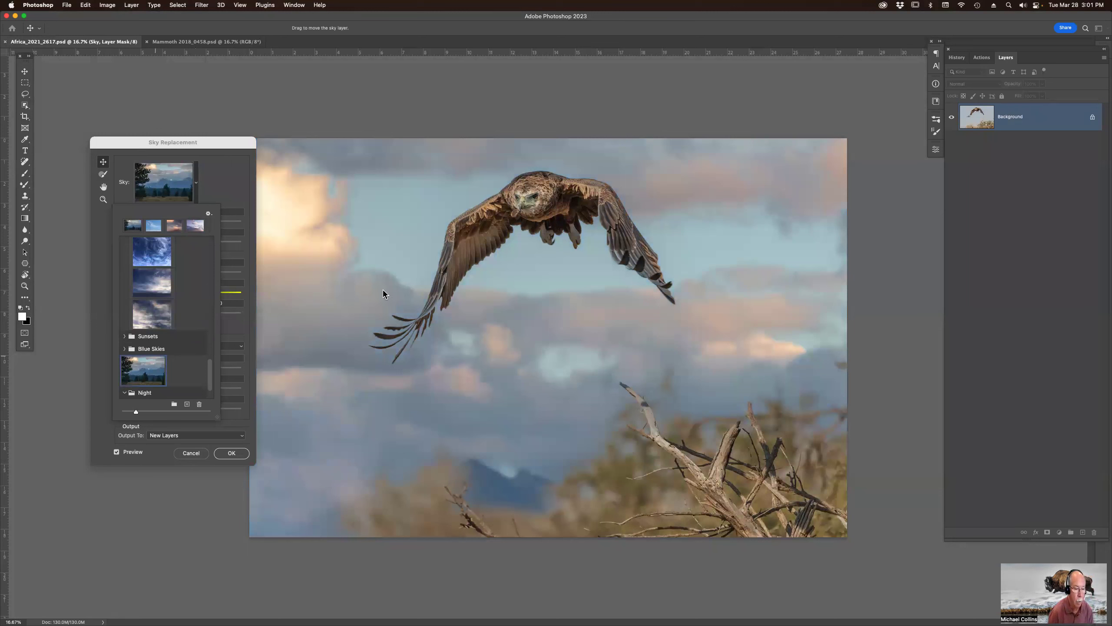
# Shift the mountain sky upward behind the eagle and set Brightness to -18.
pyautogui.click(551, 214)
pyautogui.moveTo(551, 201); pyautogui.dragTo(552, 191)
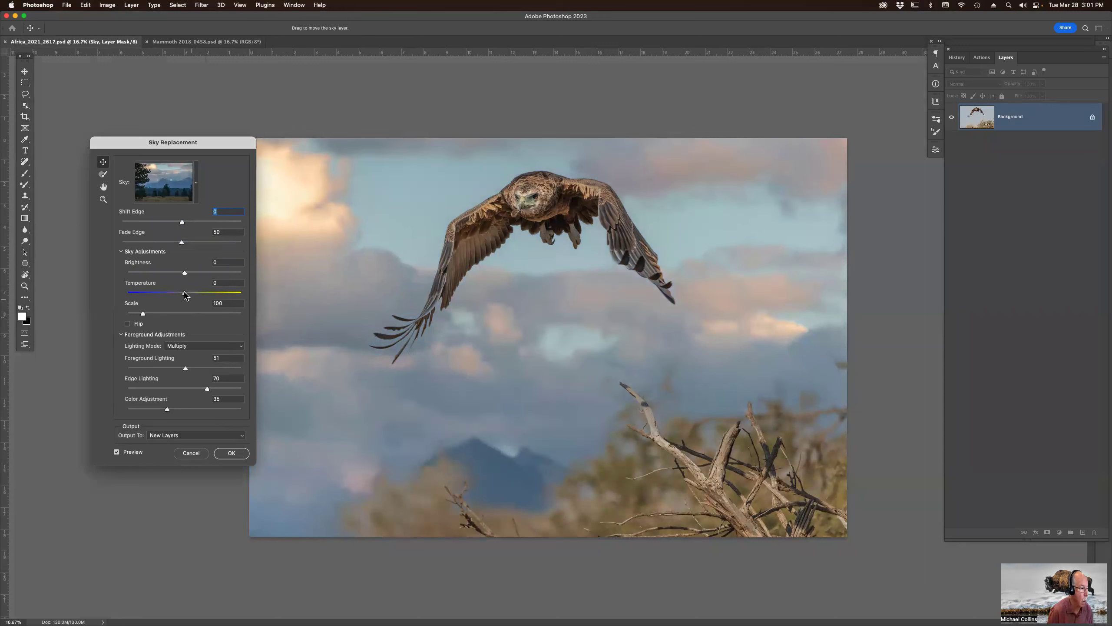
pyautogui.click(175, 272)
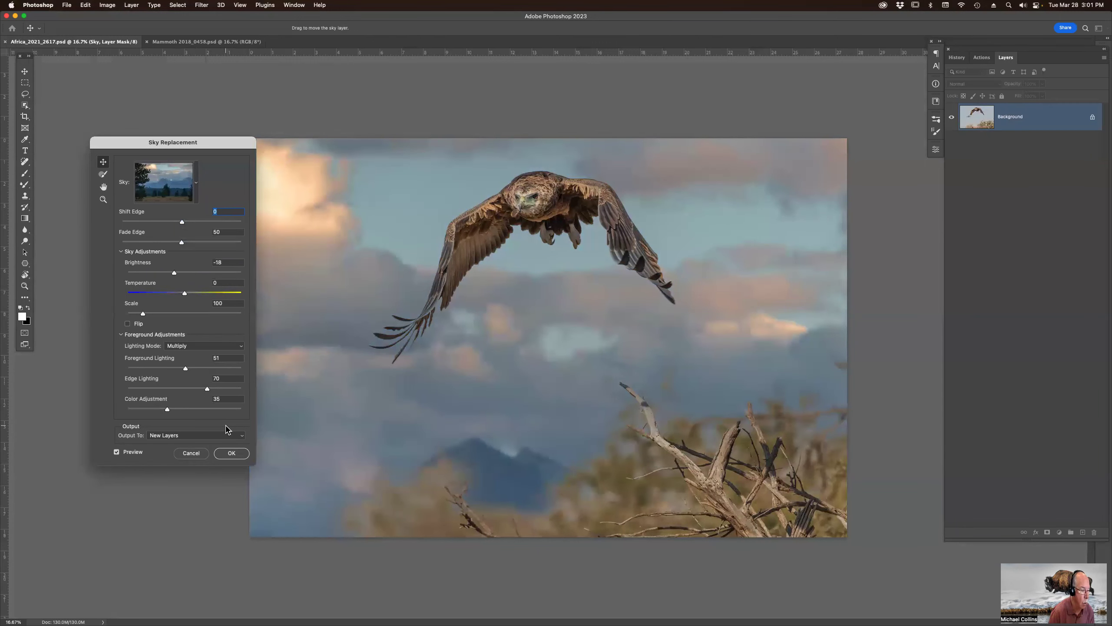
# Apply the sky replacement and duplicate the Background layer after checking it.
pyautogui.click(232, 453)
pyautogui.press('c')
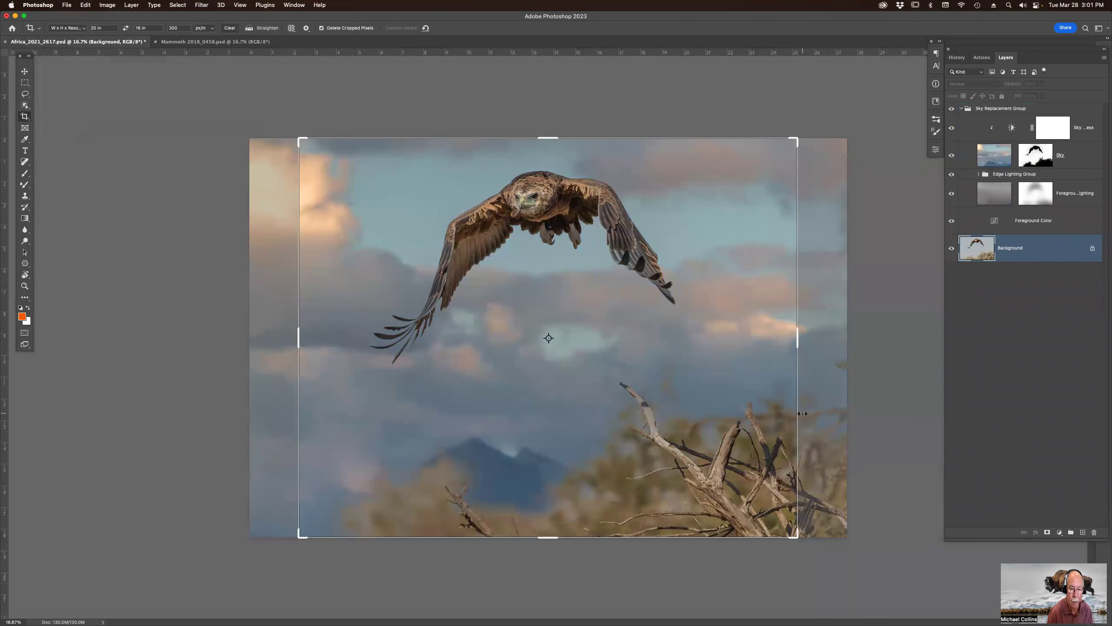
pyautogui.click(951, 248)
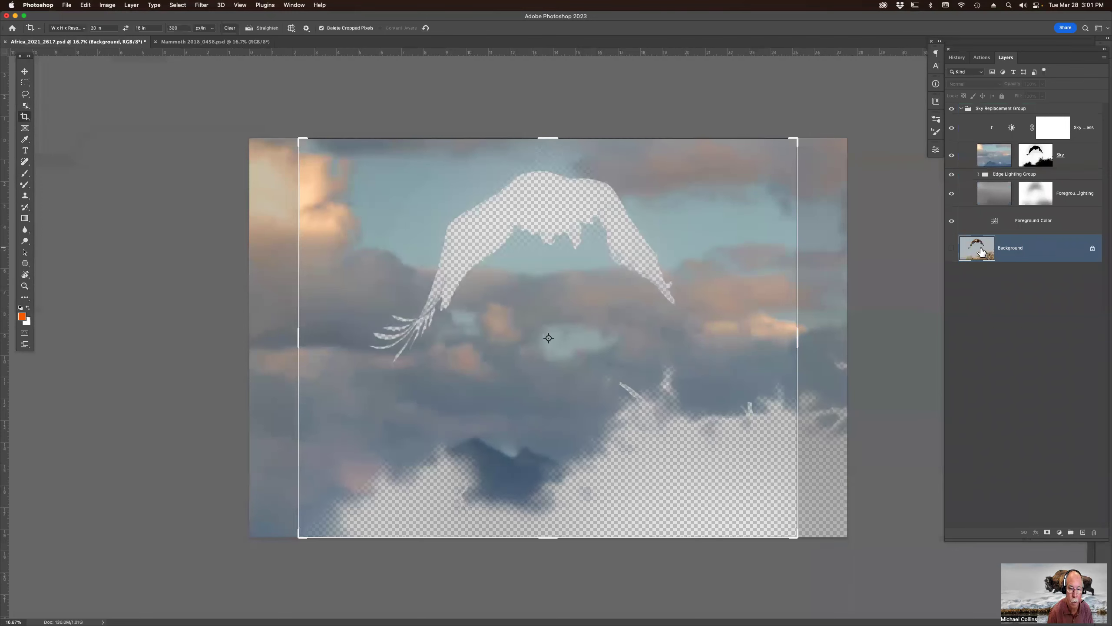
pyautogui.click(951, 249)
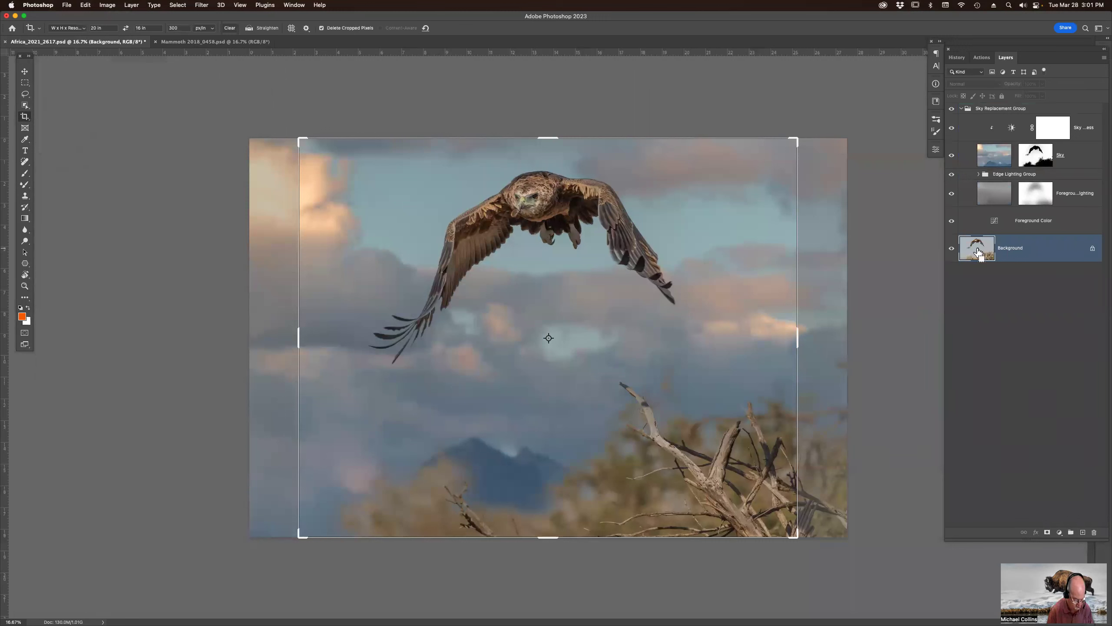
pyautogui.press('super+j')
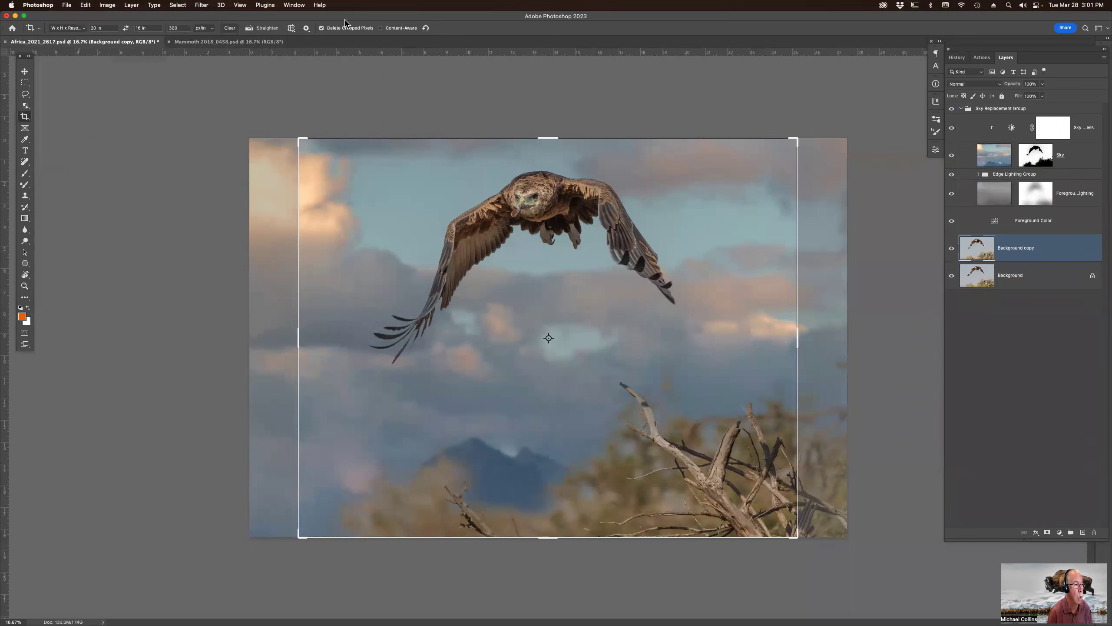
pyautogui.press('Return')
# Select the eagle with Object Selection and copy it onto its own Layer 1.
pyautogui.press('w')
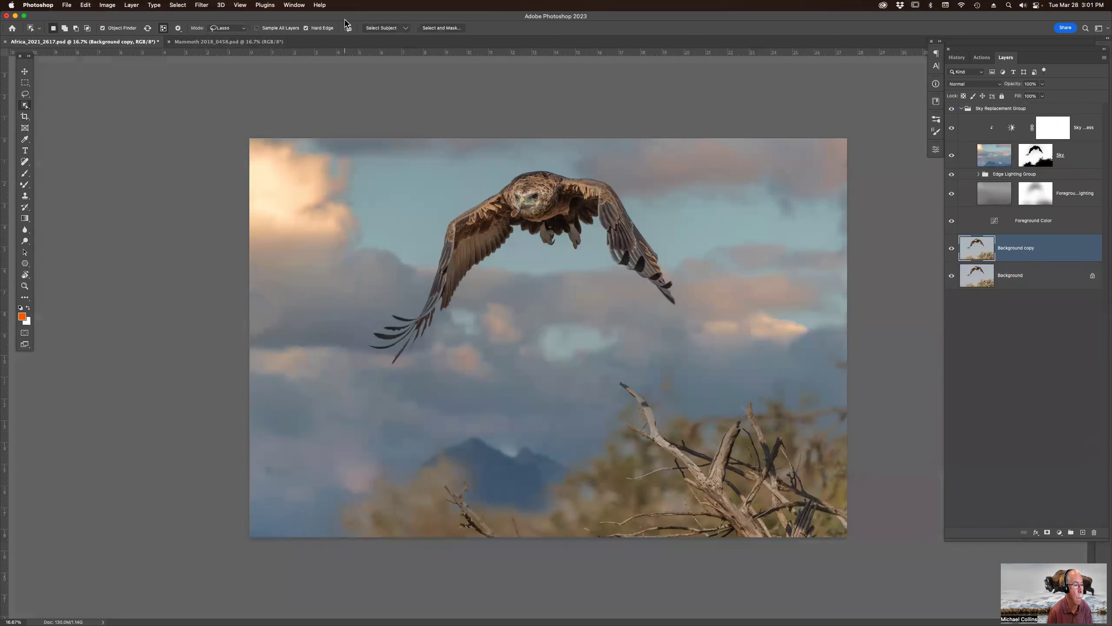
pyautogui.click(349, 28)
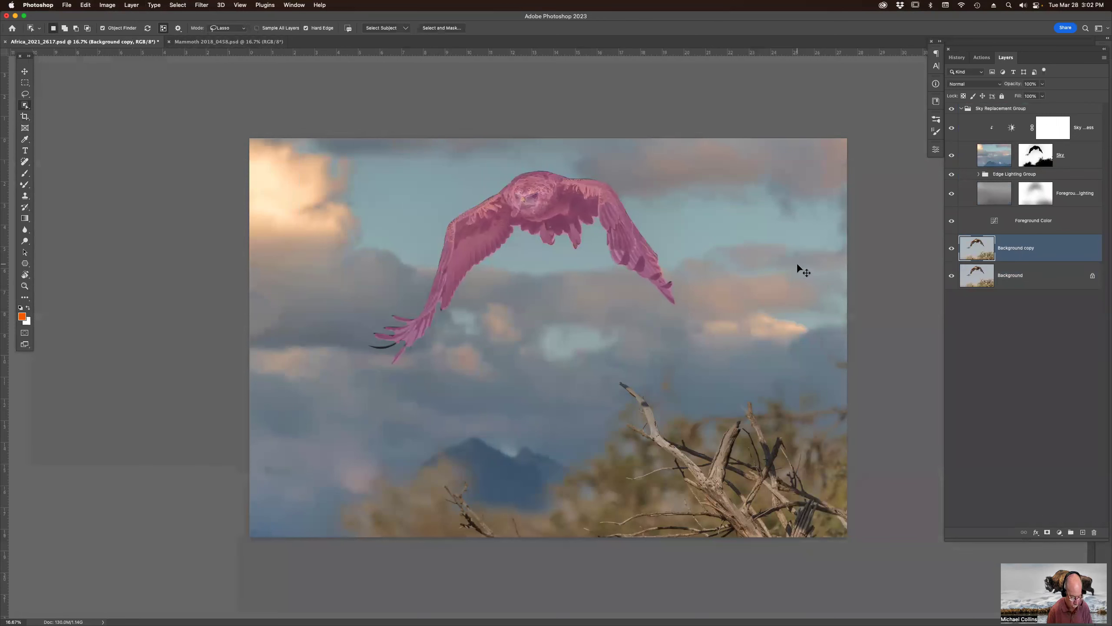
pyautogui.hotkey('ctrl', 'j')
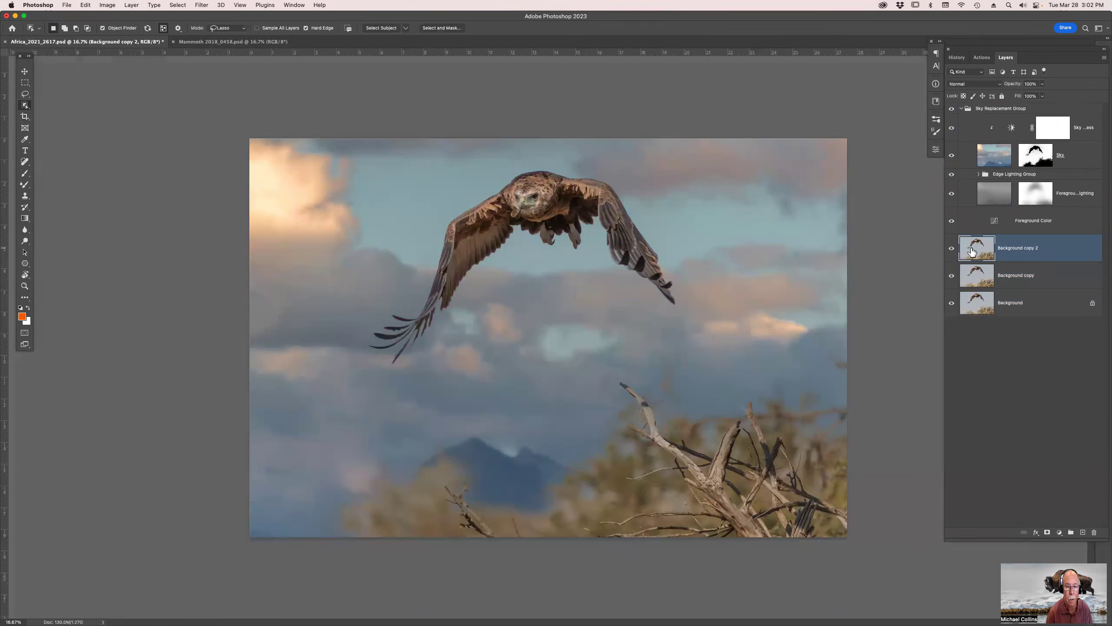
pyautogui.press('Delete')
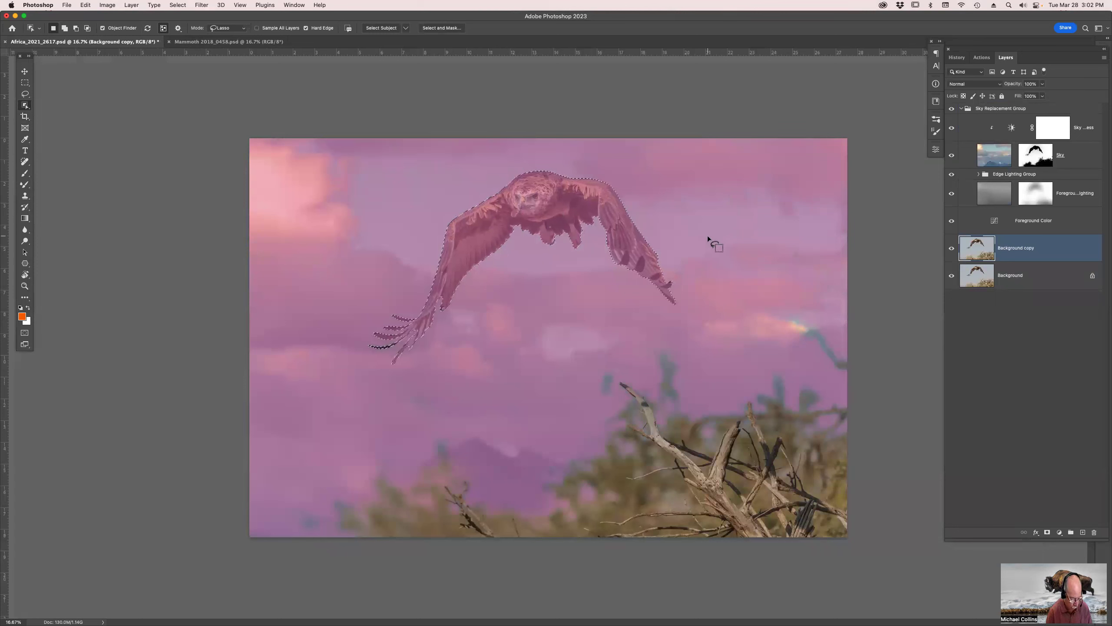
pyautogui.press('super+j')
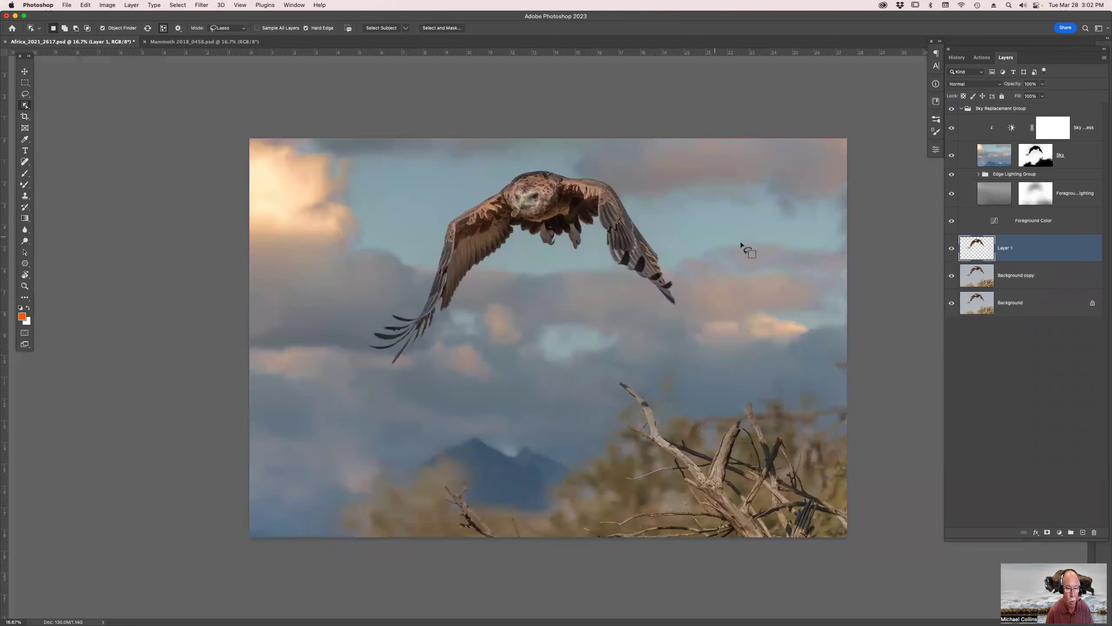
# Hide Background and Background copy, then toggle Layer 1 to check the cut-out eagle.
pyautogui.moveTo(951, 275); pyautogui.dragTo(951, 312)
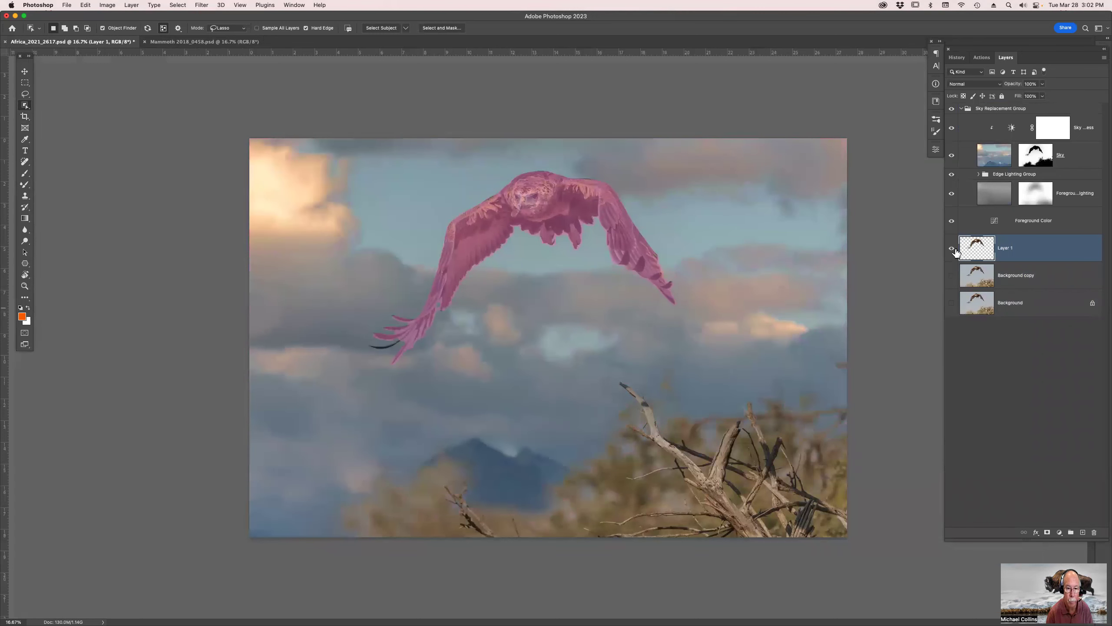
pyautogui.click(951, 249)
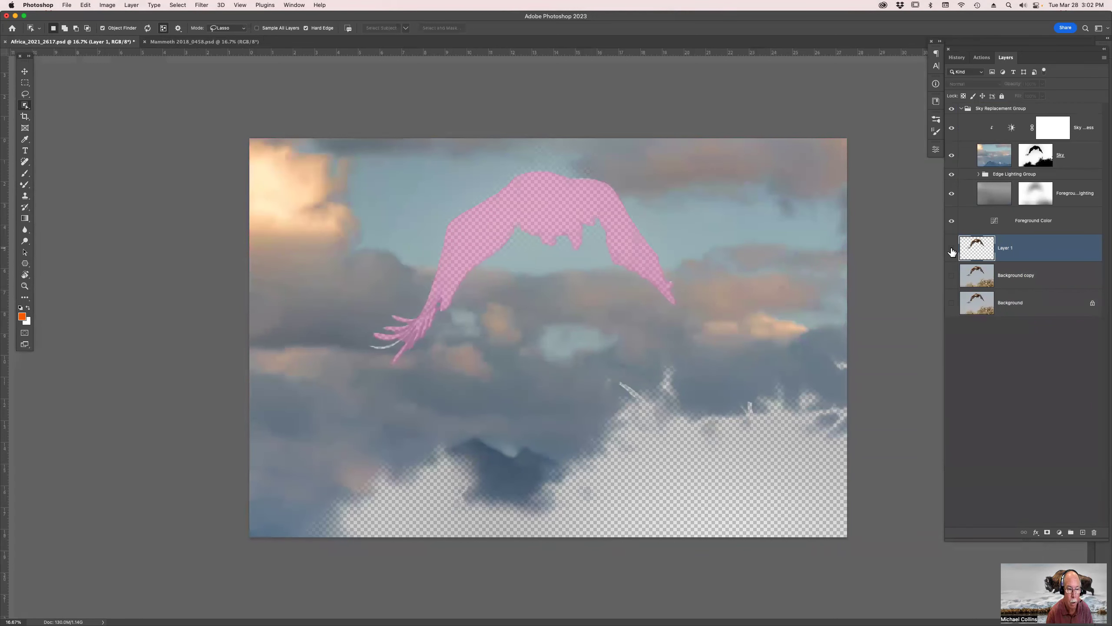
pyautogui.click(952, 249)
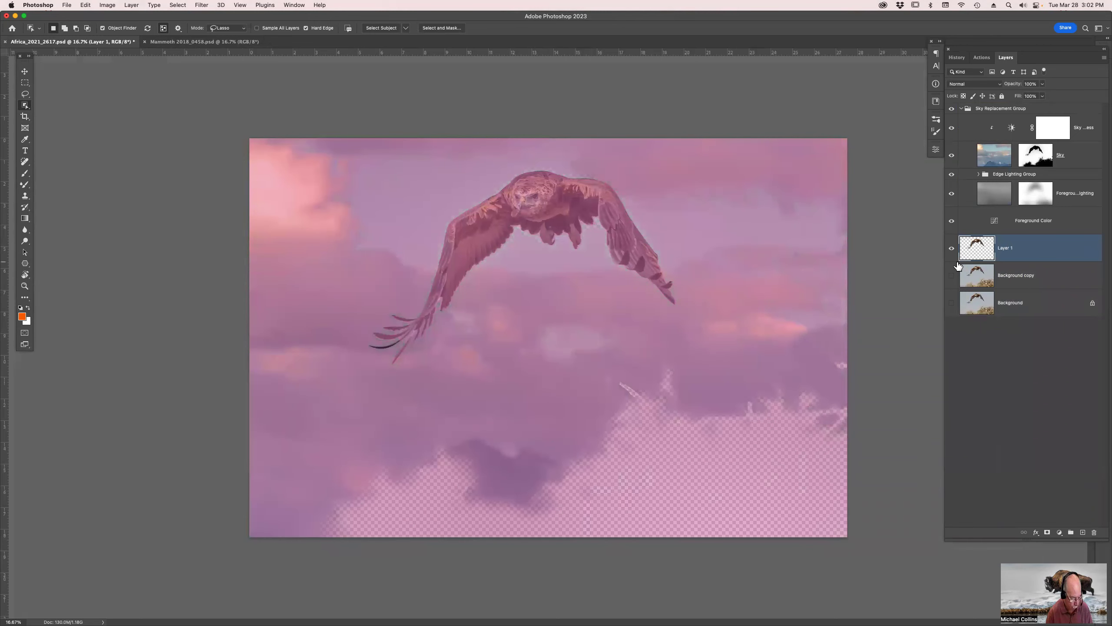
pyautogui.press('z')
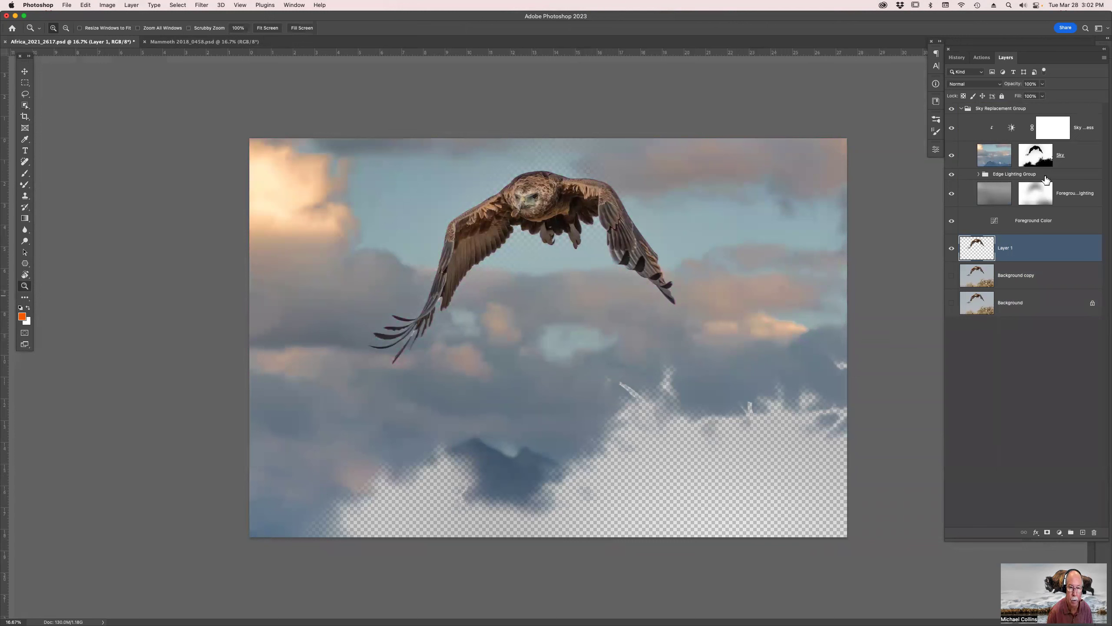
# Target the Sky layer mask and paint sky over the transparent lower-right area with a large brush.
pyautogui.click(998, 156)
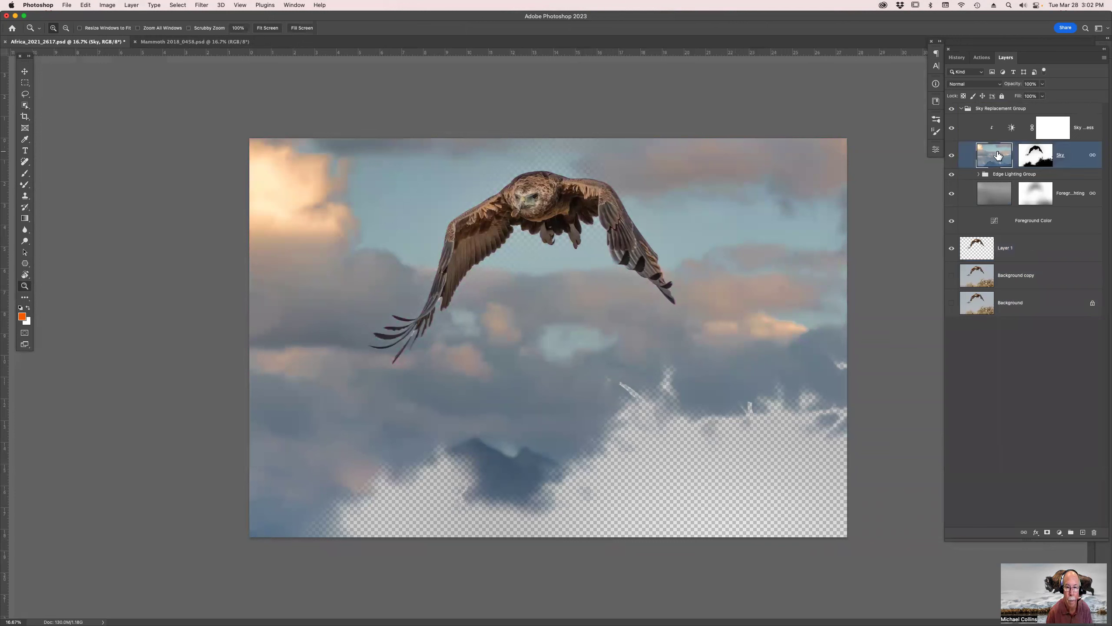
pyautogui.click(1044, 160)
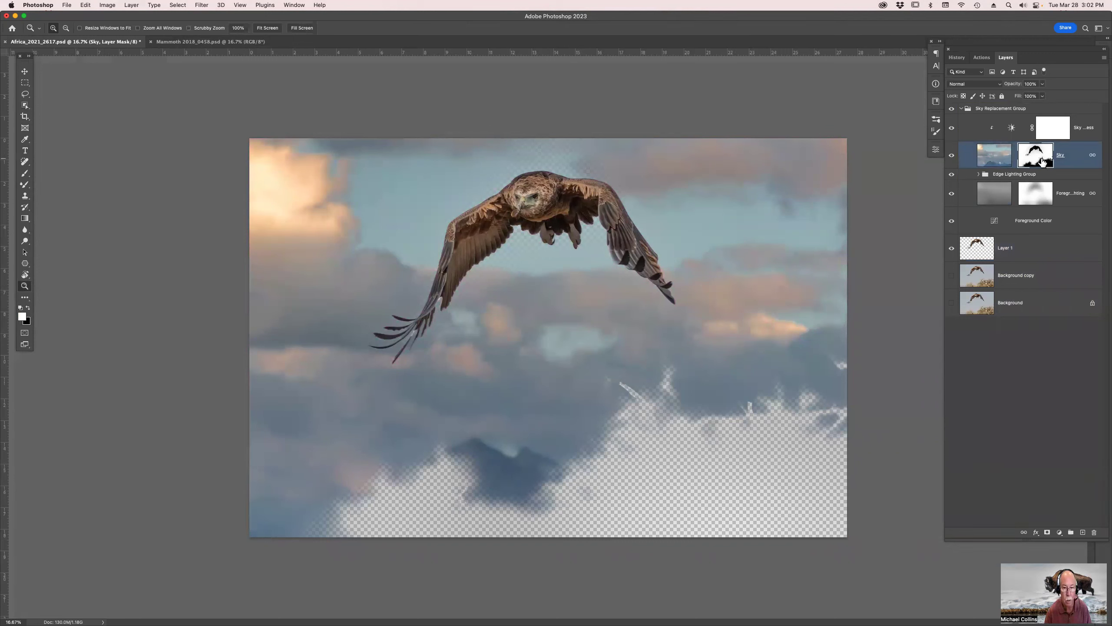
pyautogui.press('b')
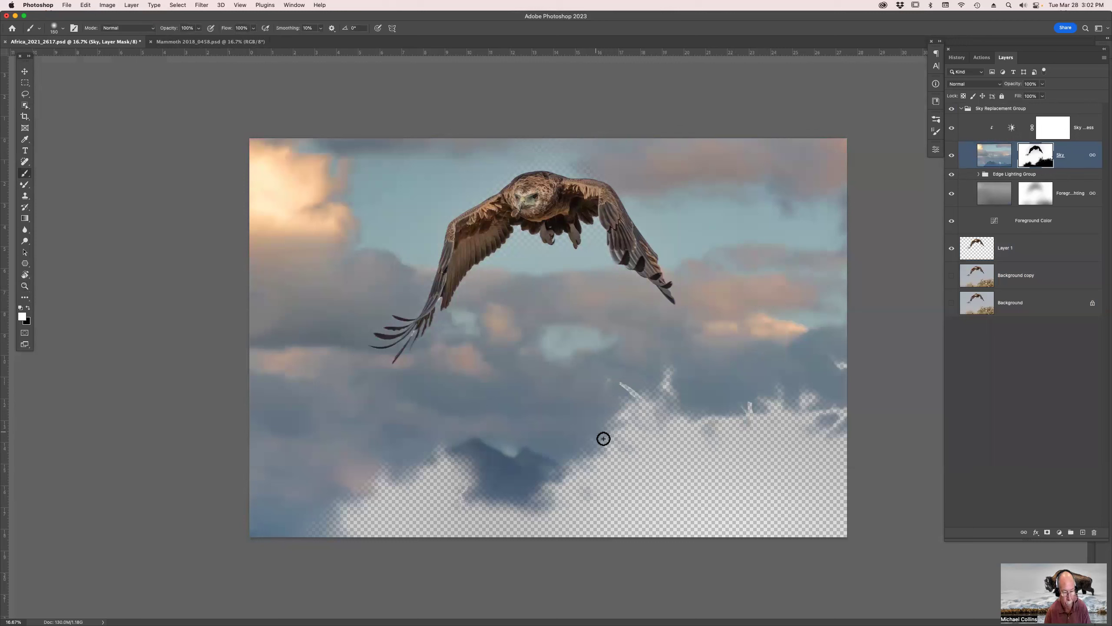
pyautogui.press(']')
pyautogui.press(']')
pyautogui.press(']')
pyautogui.press(']')
pyautogui.press(']')
pyautogui.press(']')
pyautogui.press(']')
pyautogui.press(']')
pyautogui.press(']')
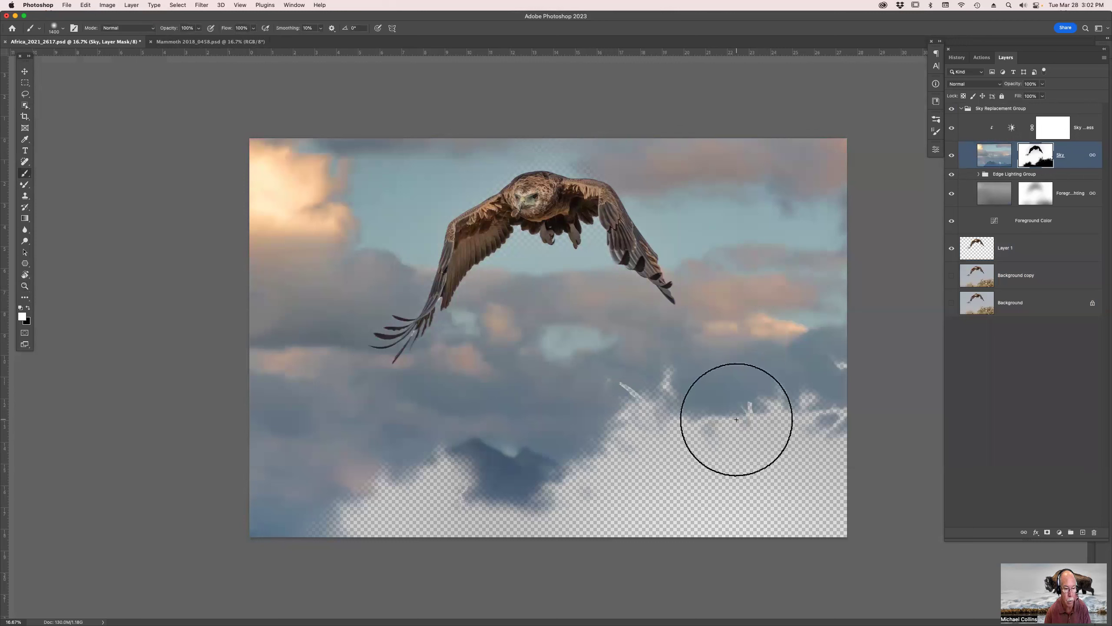
pyautogui.moveTo(794, 394)
pyautogui.mouseDown()
pyautogui.moveTo(647, 442)
pyautogui.moveTo(821, 610)
pyautogui.mouseUp()
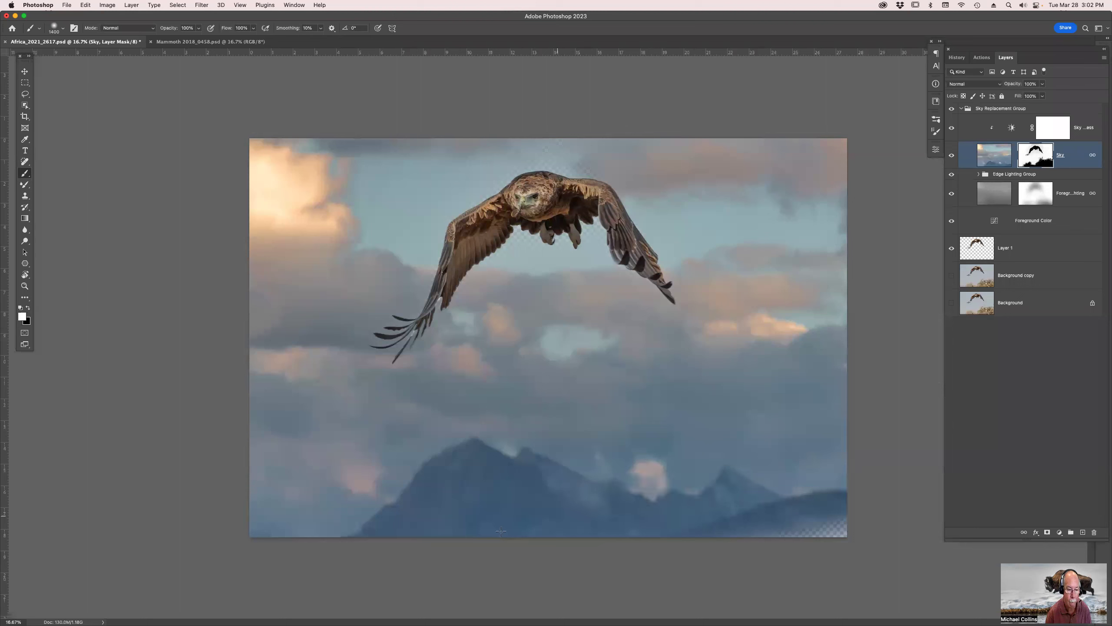
# Fill the remaining lower-right corner and eagle's feet area, compare with Layer 1, and save.
pyautogui.moveTo(654, 601); pyautogui.dragTo(848, 525)
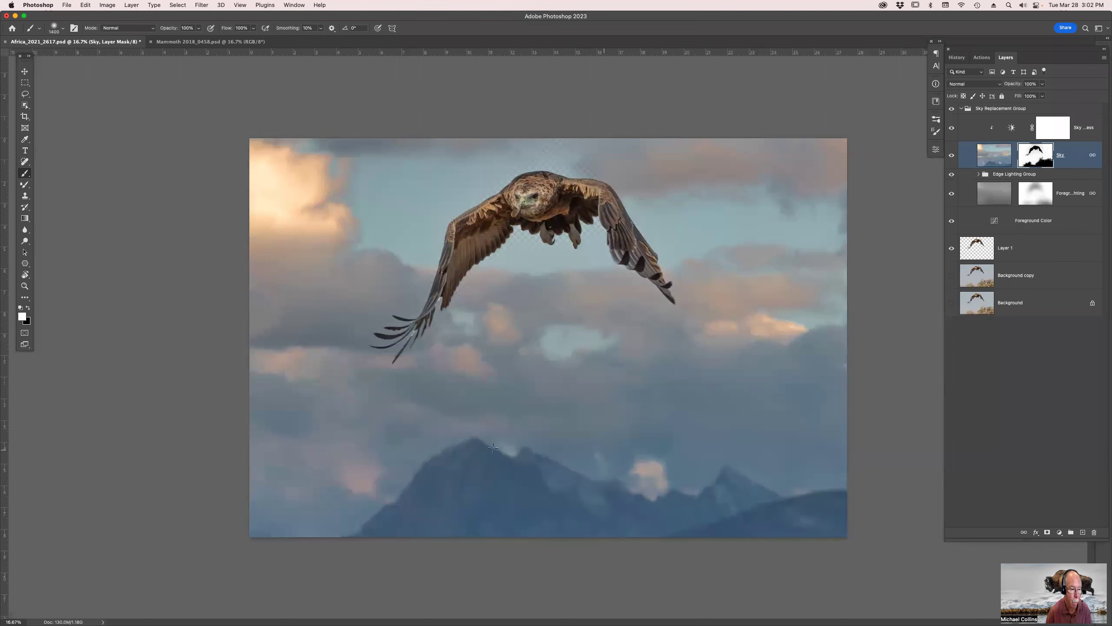
pyautogui.moveTo(569, 232); pyautogui.dragTo(518, 305)
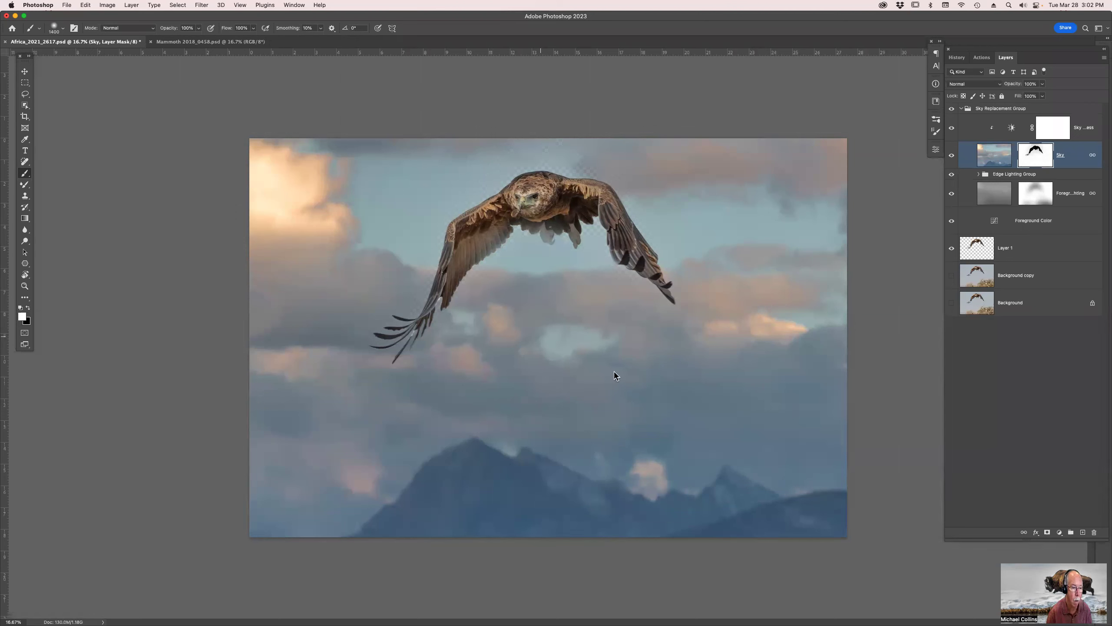
pyautogui.click(951, 250)
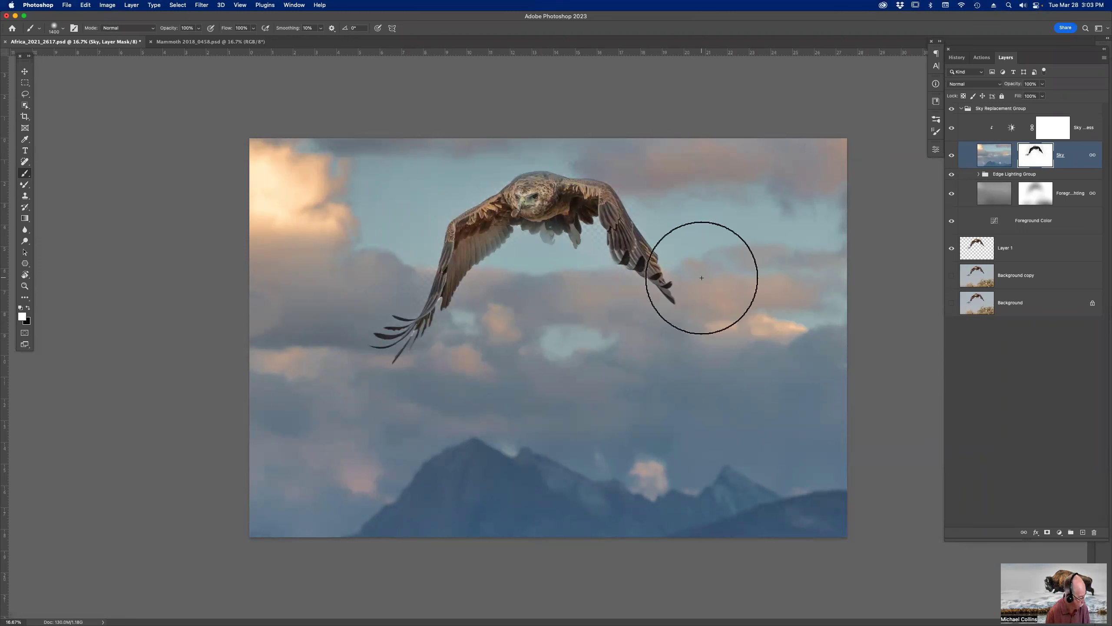
pyautogui.hotkey('ctrl', 's')
# Confirm saving Africa_2021_2617.psd, then close it and the Mammoth photo.
pyautogui.click(545, 230)
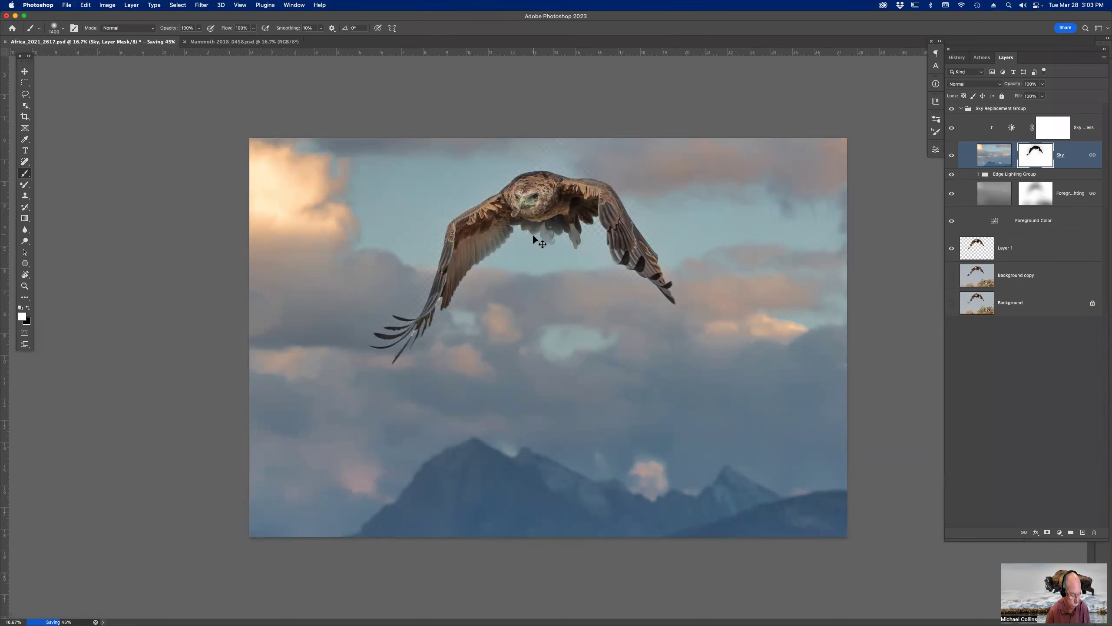
pyautogui.press('super+w')
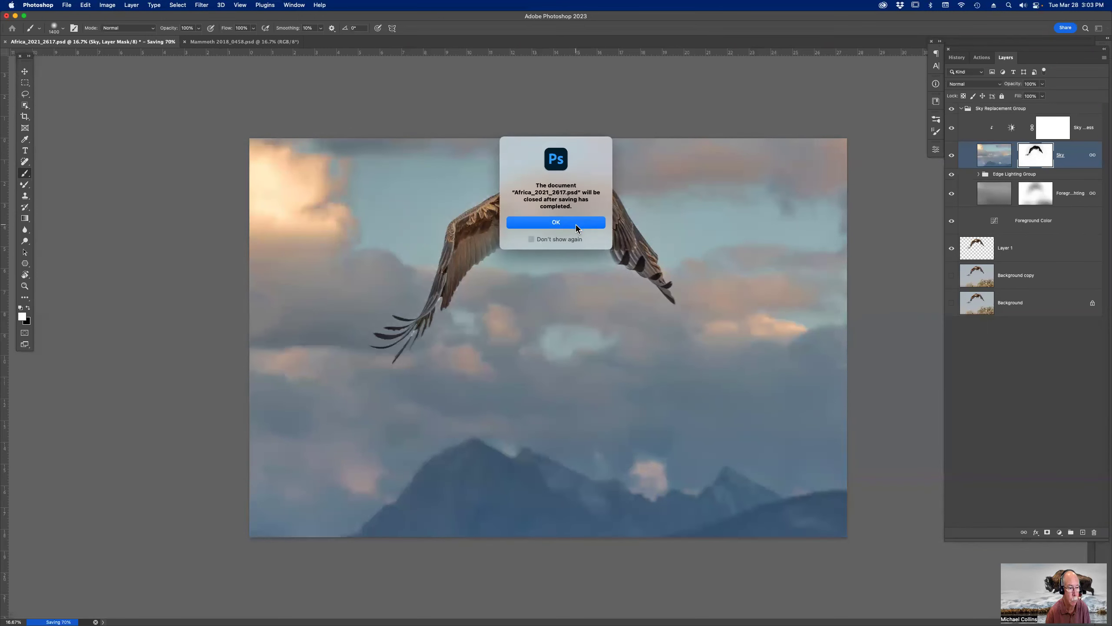
pyautogui.click(576, 227)
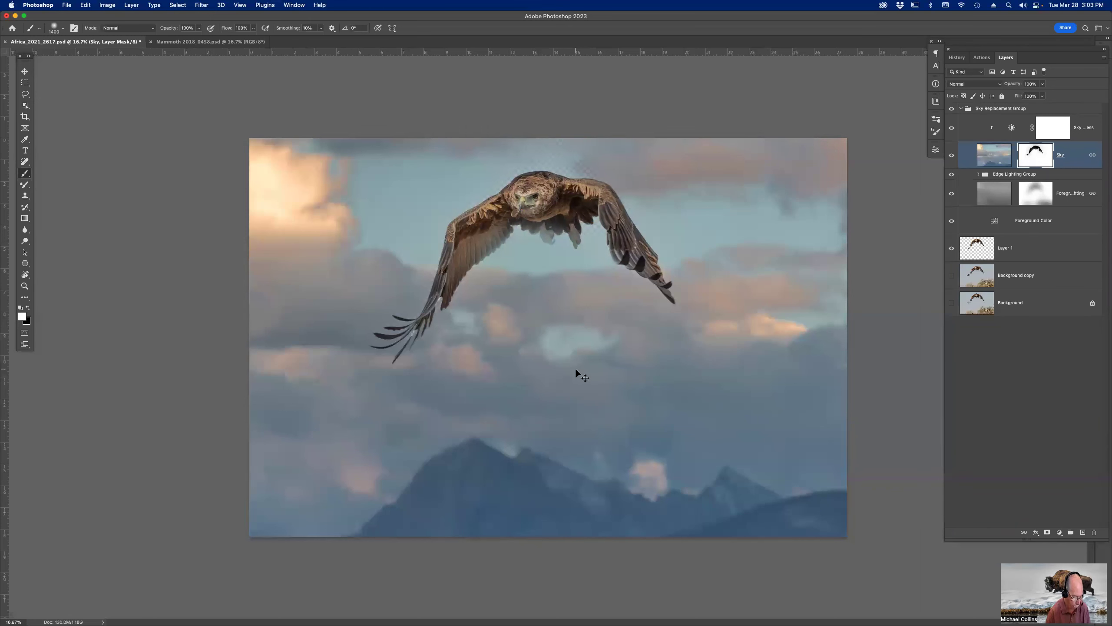
pyautogui.press('super+w')
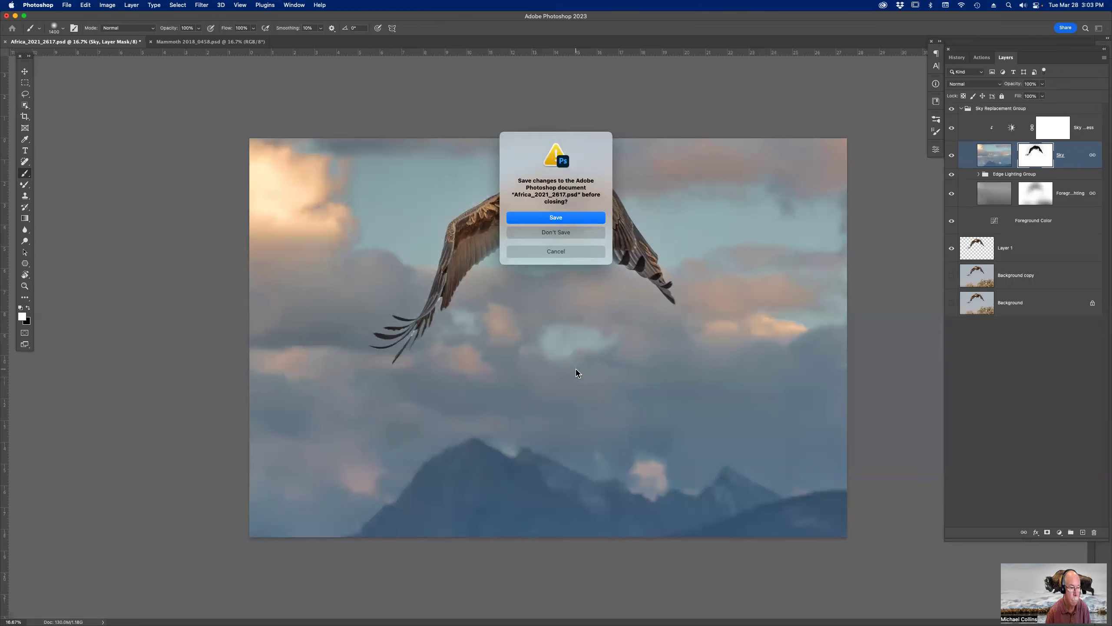
pyautogui.press('super+d')
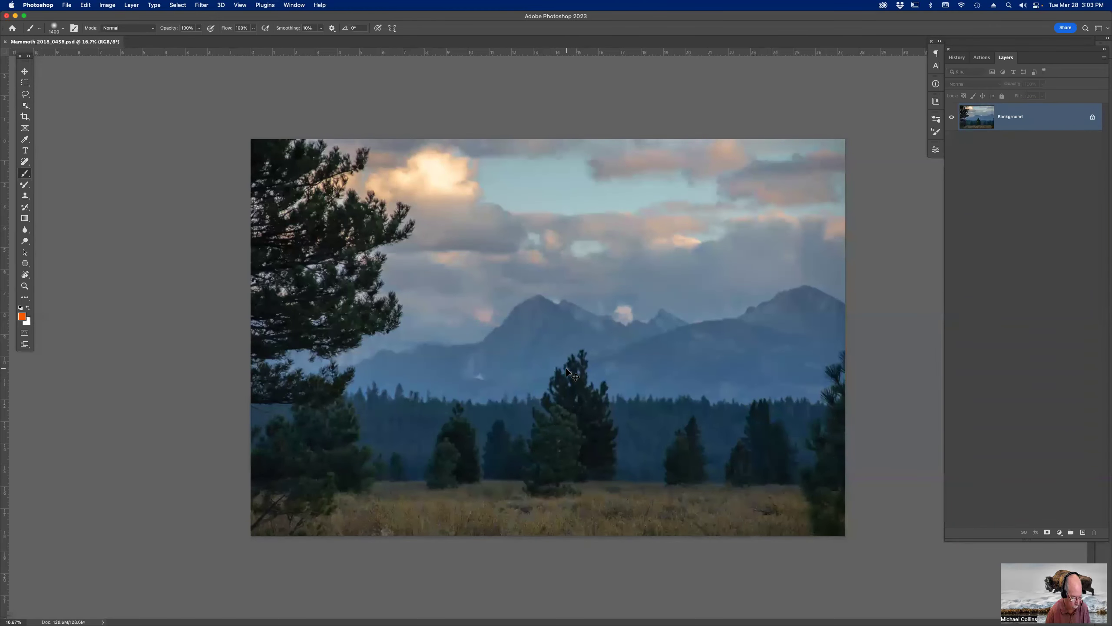
pyautogui.press('super+w')
pyautogui.press('super+d')
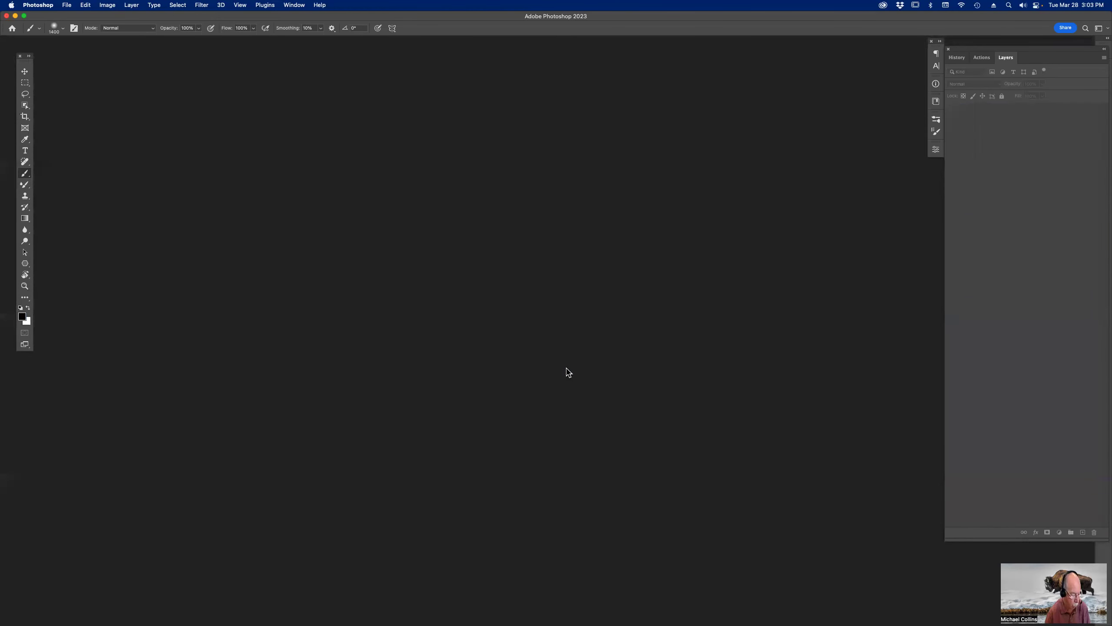
pyautogui.press('super+Tab')
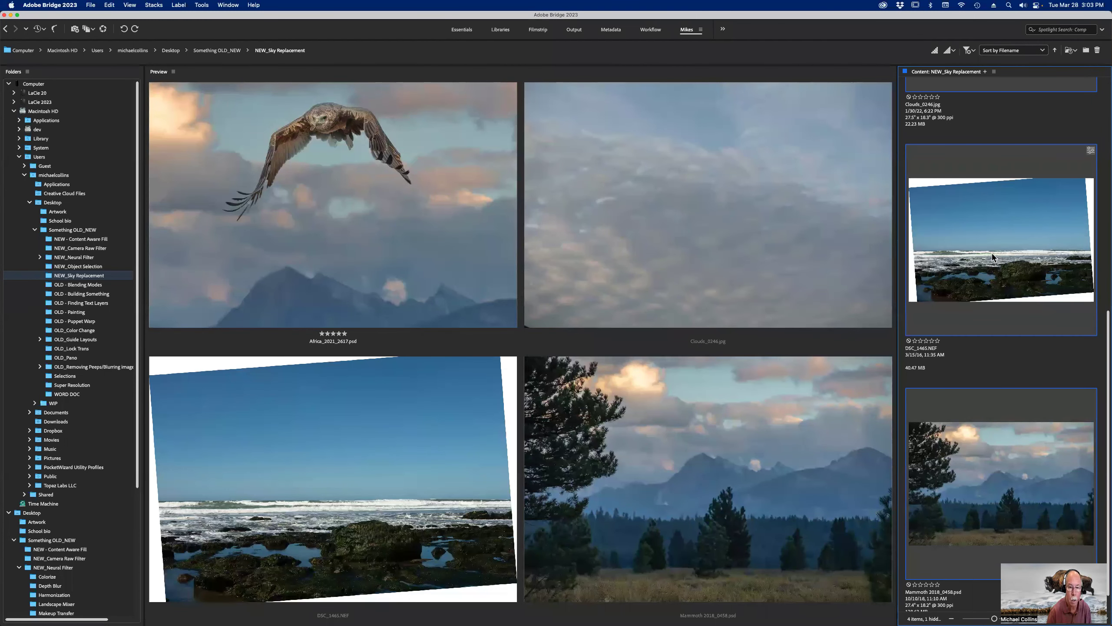
# Clear DSC_1465.NEF's Develop Settings to remove its crop and rotation, then hide Bridge.
pyautogui.rightClick(987, 238)
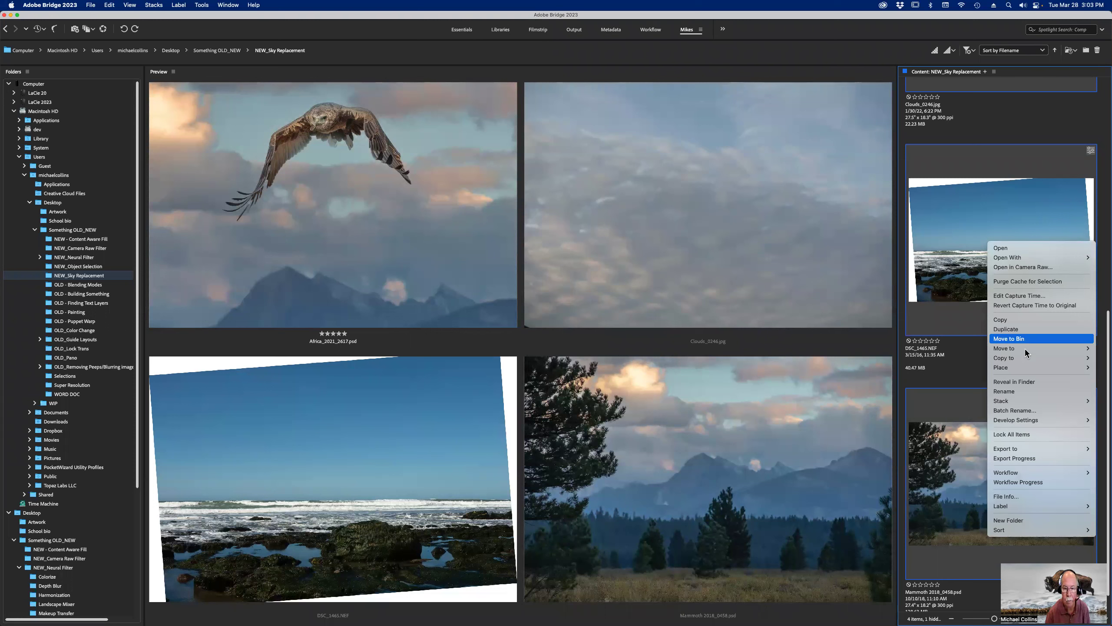
pyautogui.click(969, 218)
pyautogui.rightClick(981, 222)
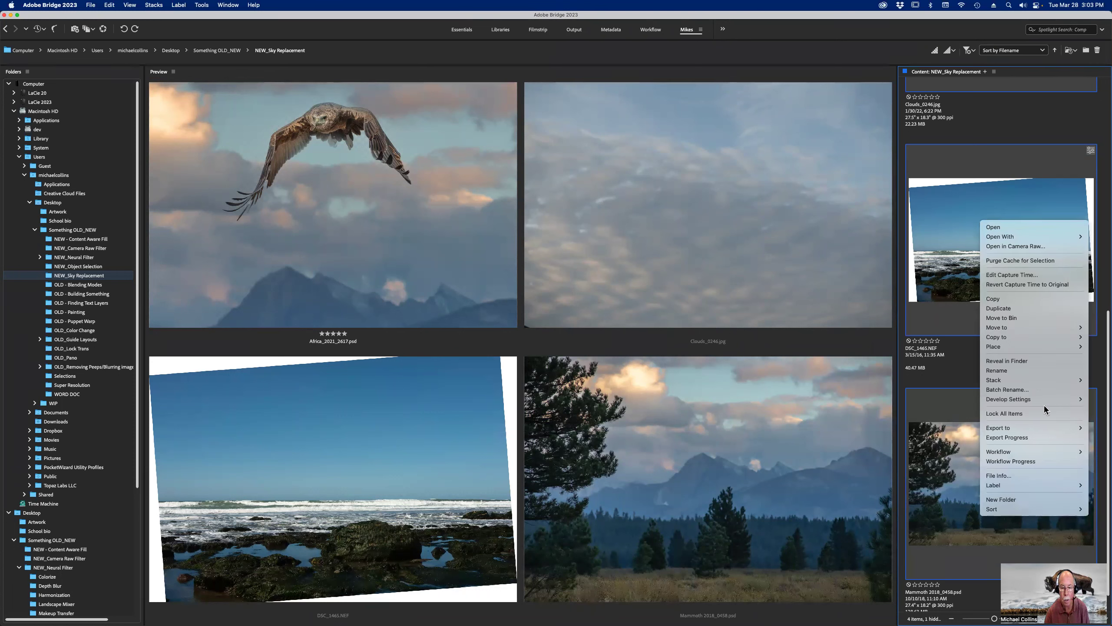
pyautogui.moveTo(1008, 399)
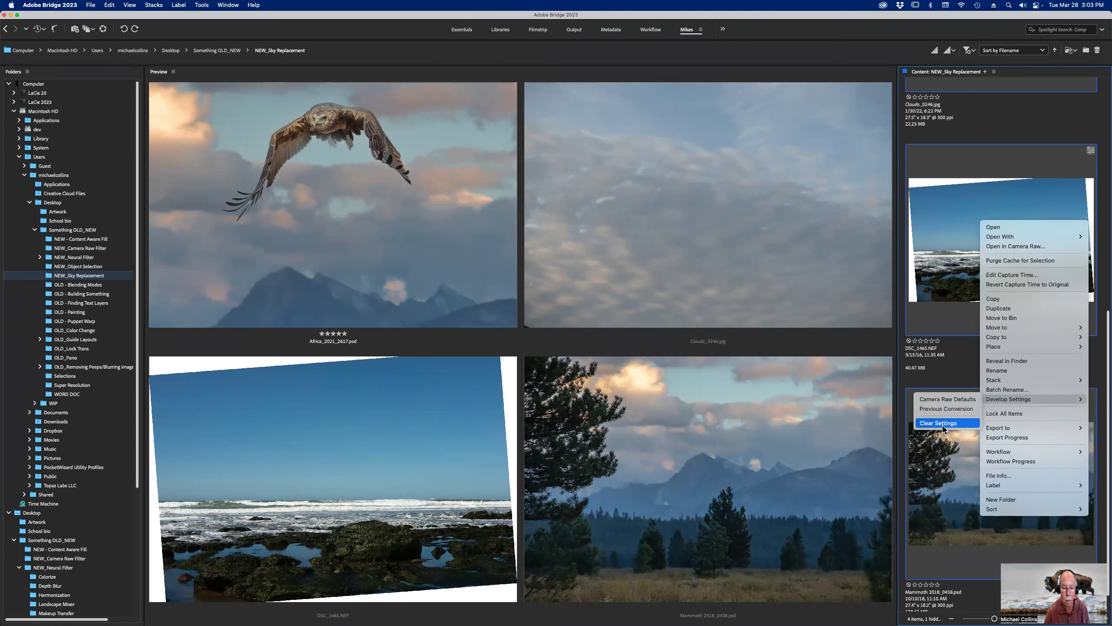
pyautogui.click(943, 423)
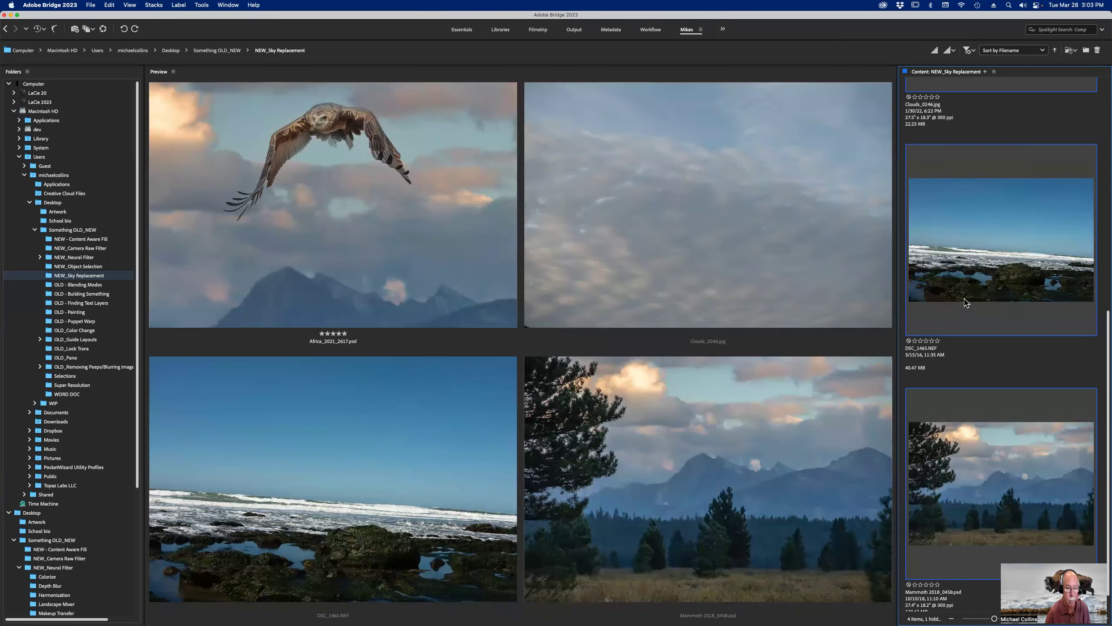
pyautogui.click(447, 232)
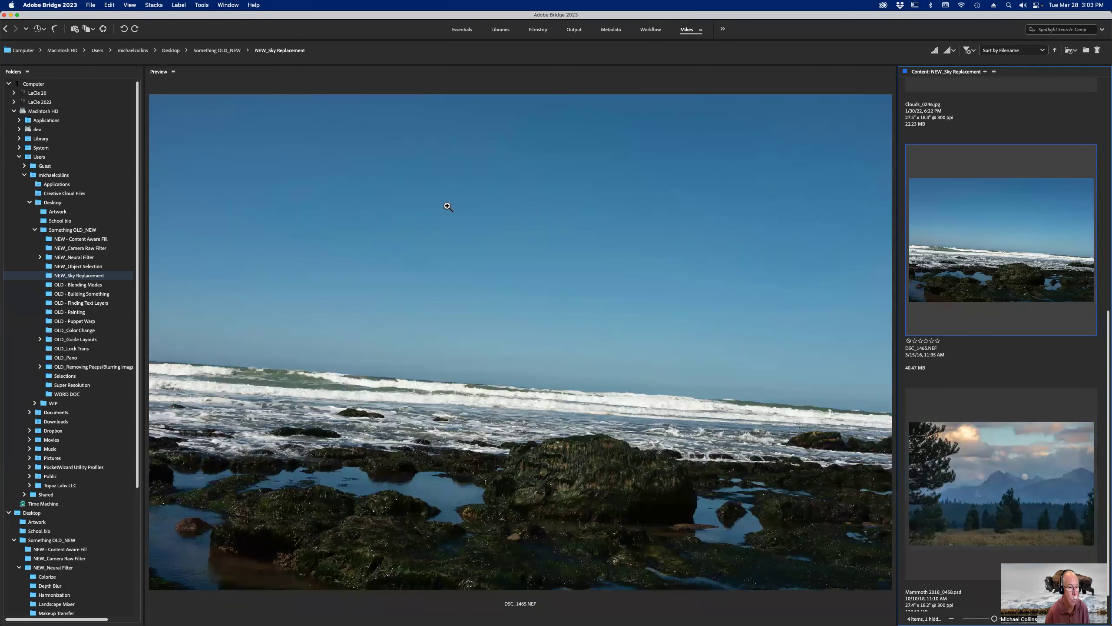
pyautogui.press('super+h')
pyautogui.press('super+h')
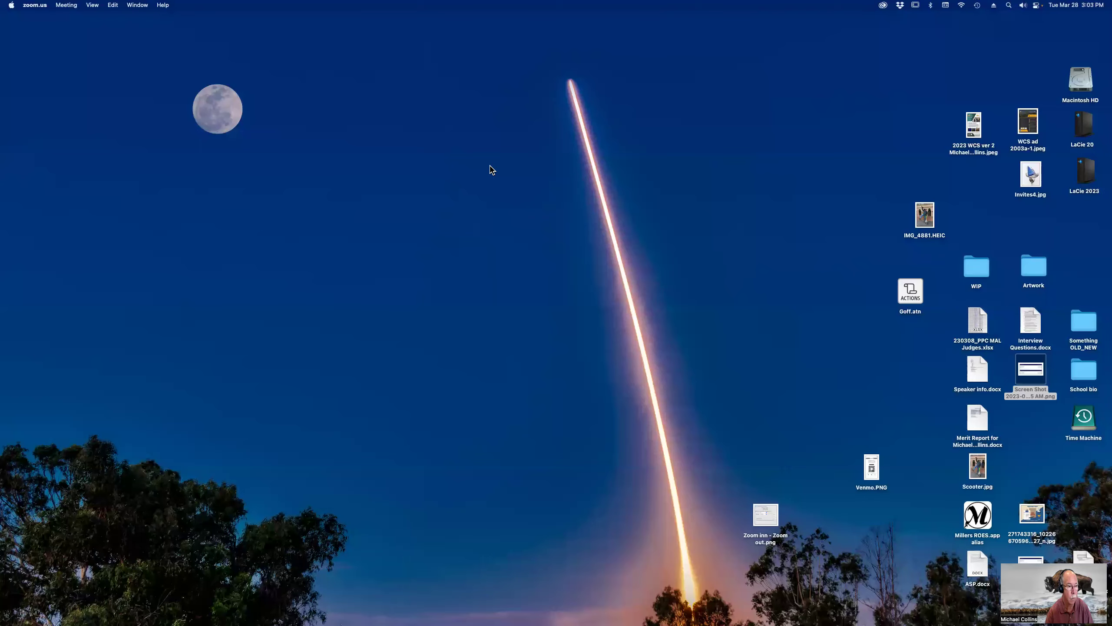